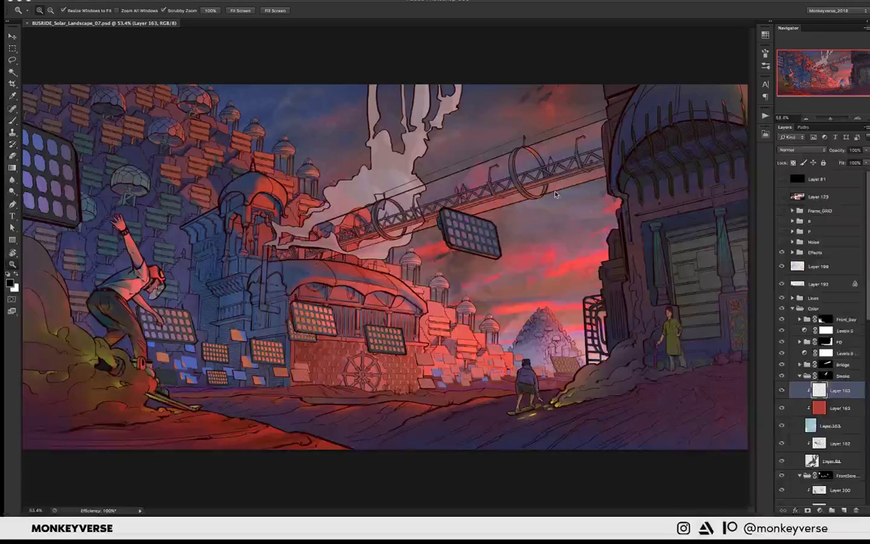
- Zoom in on the smoke and bridge, then zoom out to frame the whole illustration
key(super+Tab)
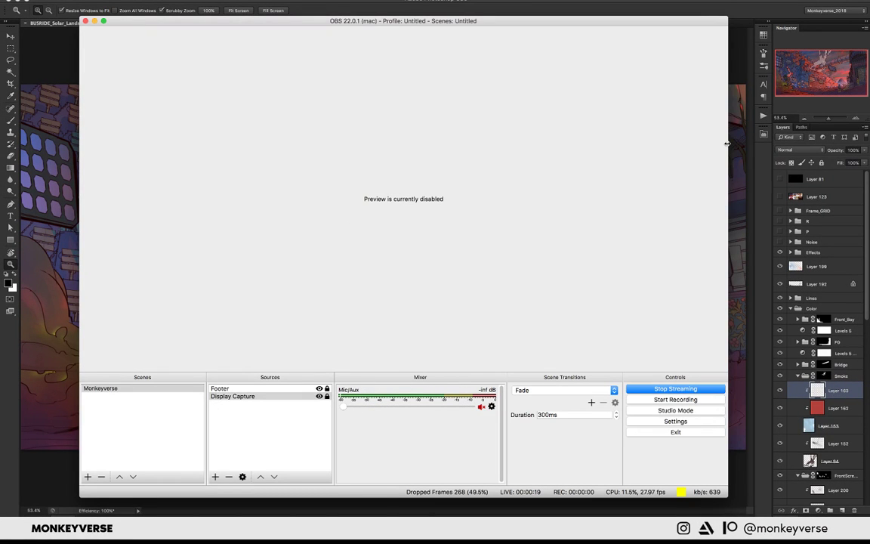
key(super+Tab)
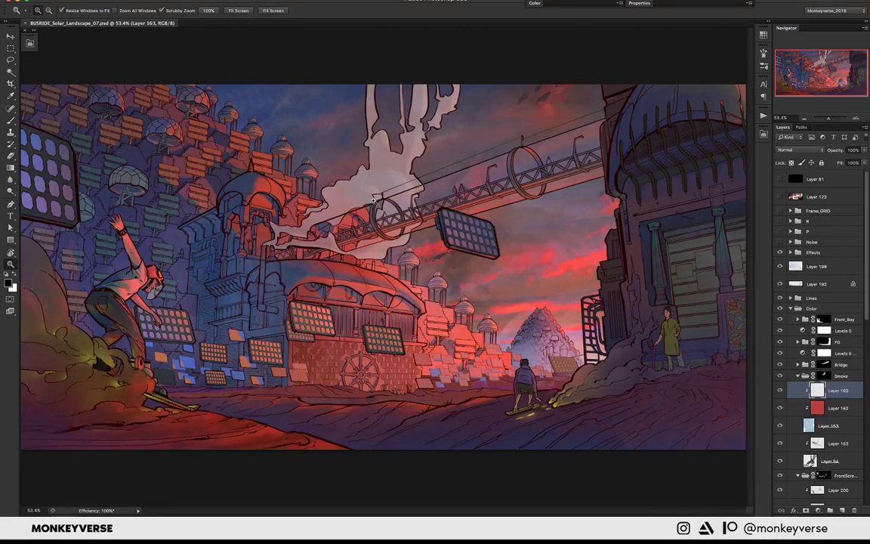
double_click(373, 198)
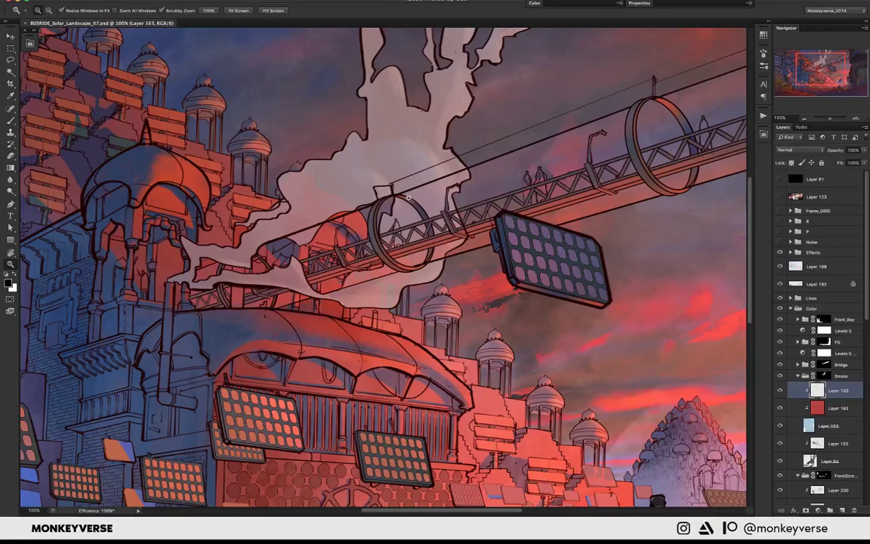
drag(408, 198, 378, 227)
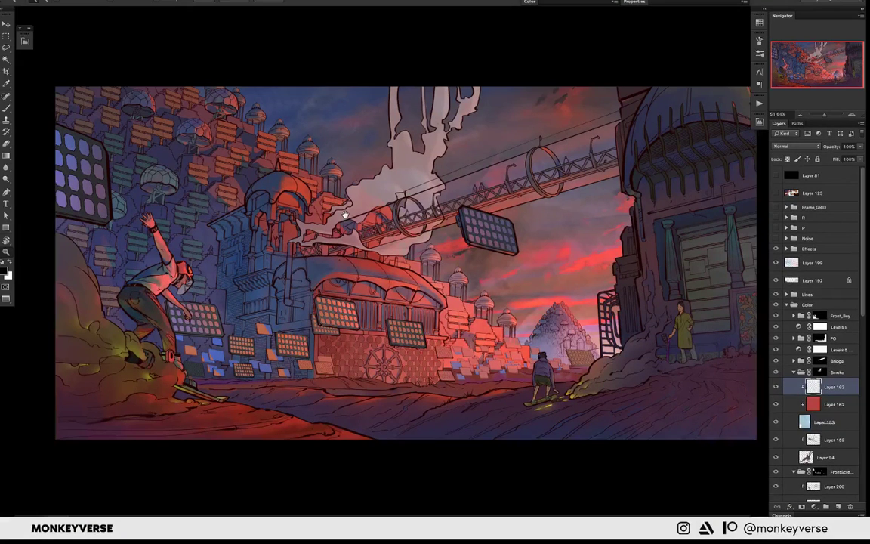
scroll(345, 214, down, 2)
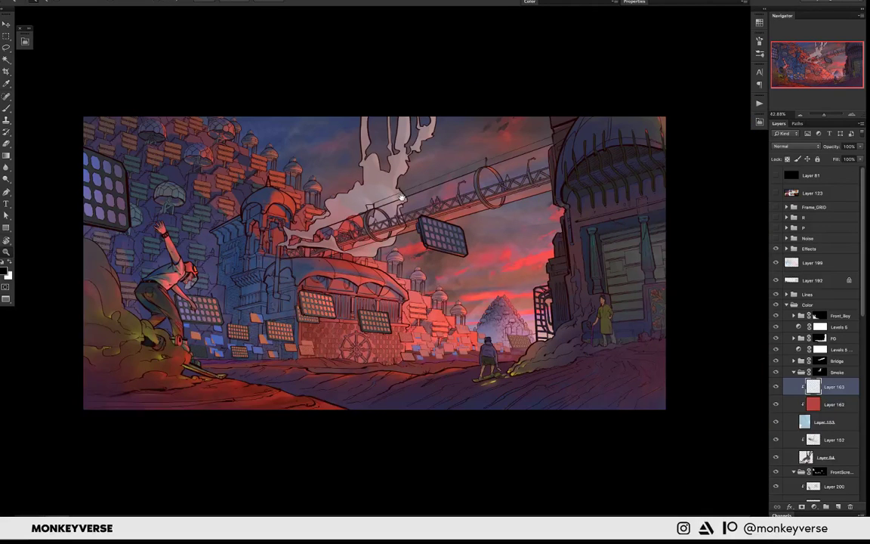
drag(402, 198, 390, 170)
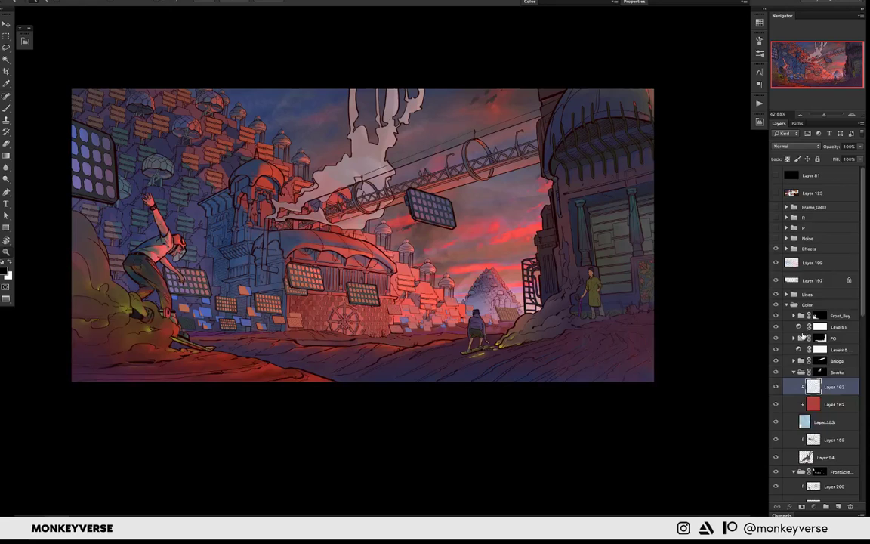
- Collapse Smoke, FrontScreen and bwol, expand FG, hide Levels 5, toggle Layer 199, select Layer 168
click(793, 373)
click(793, 384)
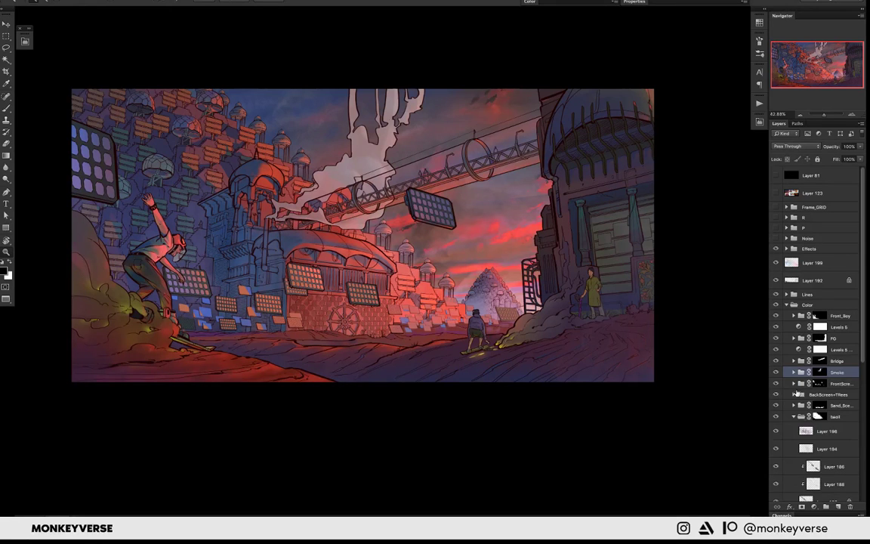
click(793, 416)
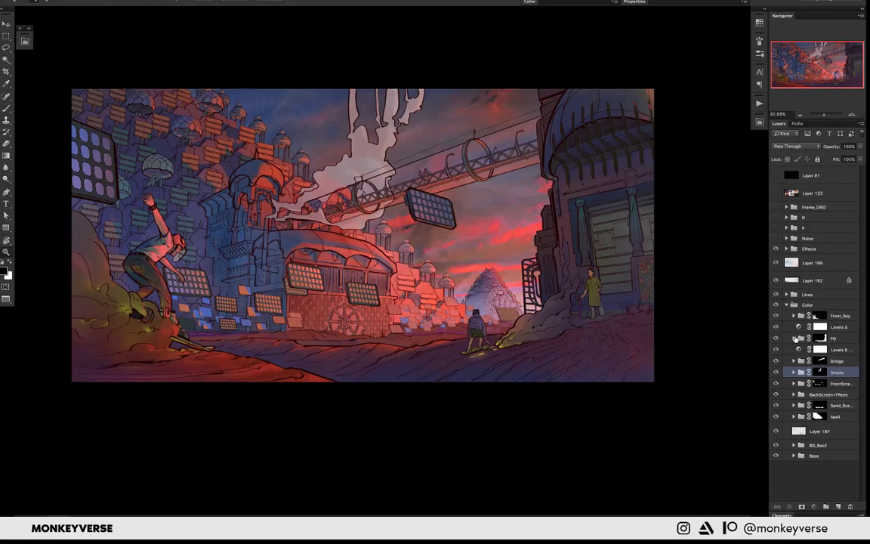
click(793, 338)
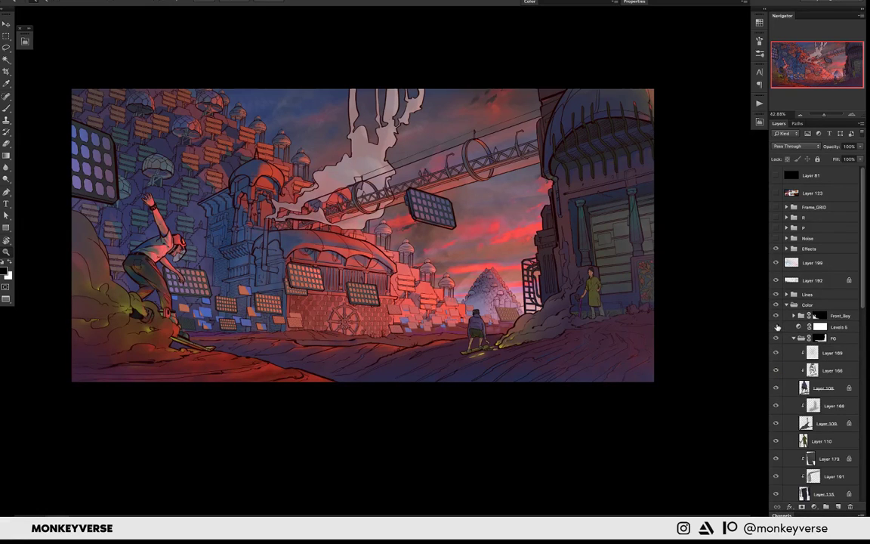
click(776, 326)
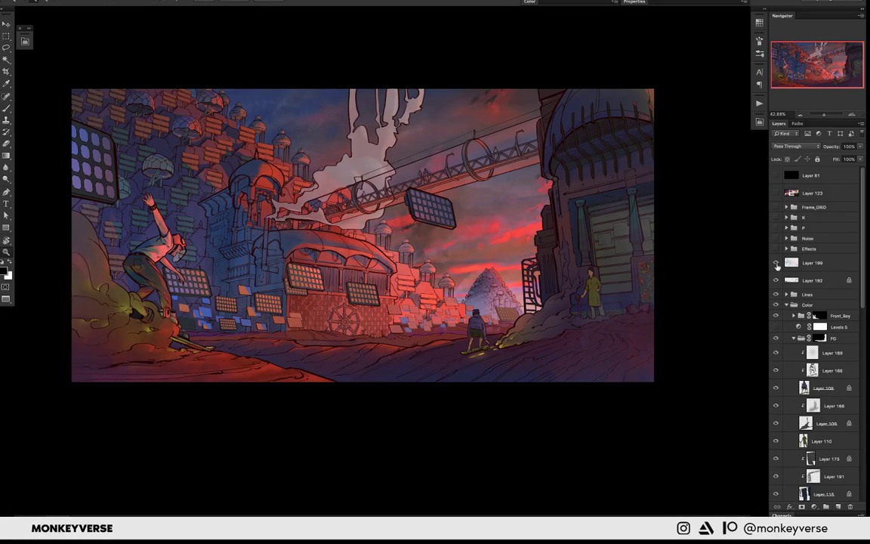
click(776, 262)
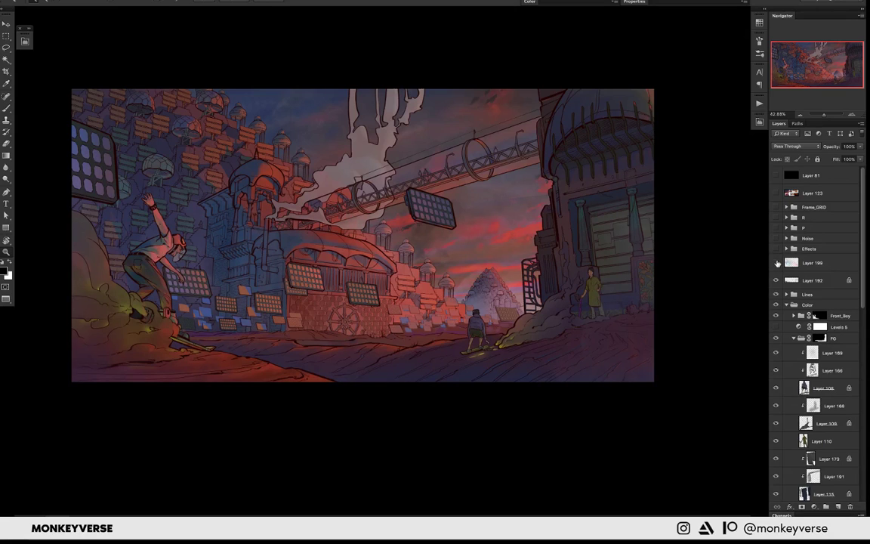
scroll(492, 281, down, 2)
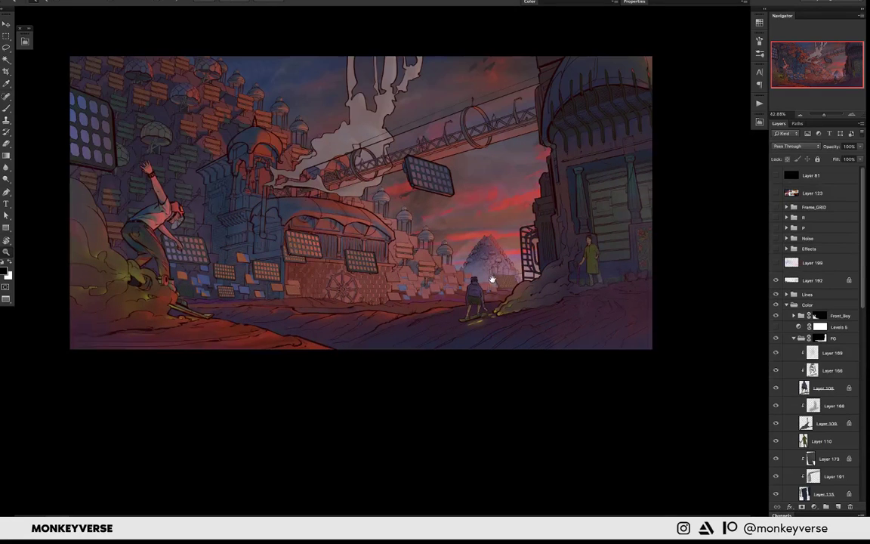
scroll(520, 330, down, 1)
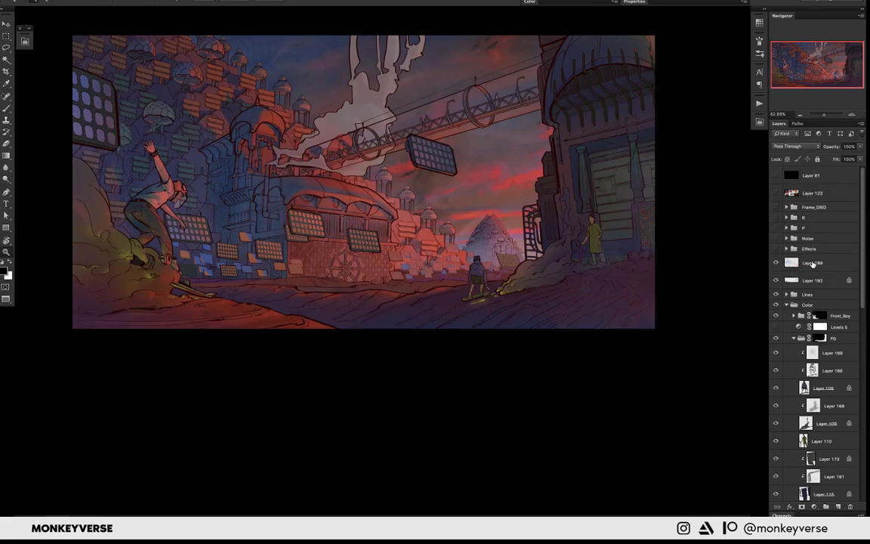
click(826, 406)
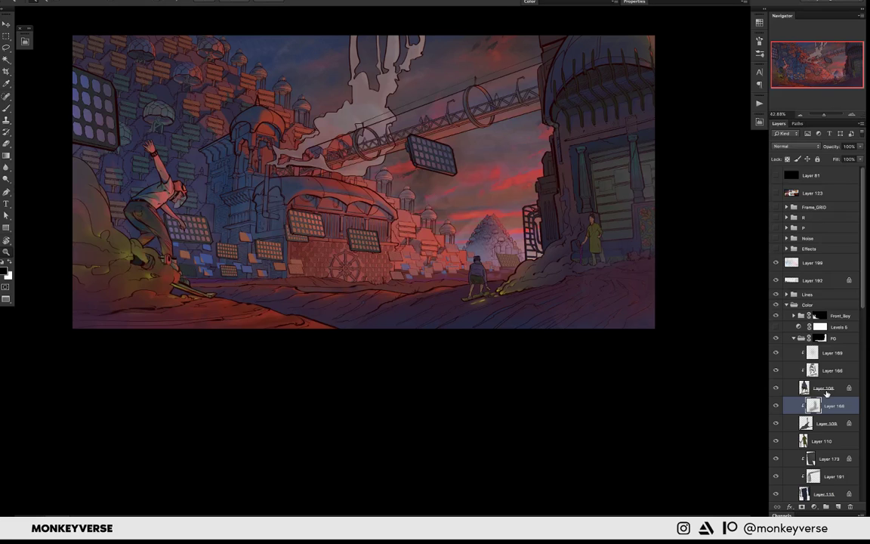
- Add a new empty layer above Layer 168 and check the brush presets
key(ctrl+shift+alt+n)
scroll(471, 264, down, 2)
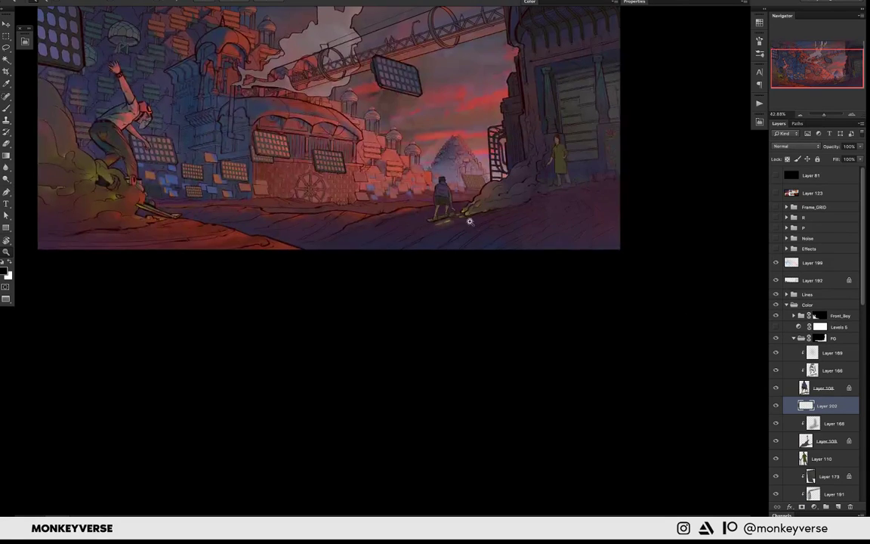
scroll(468, 219, up, 1)
scroll(502, 236, up, 2)
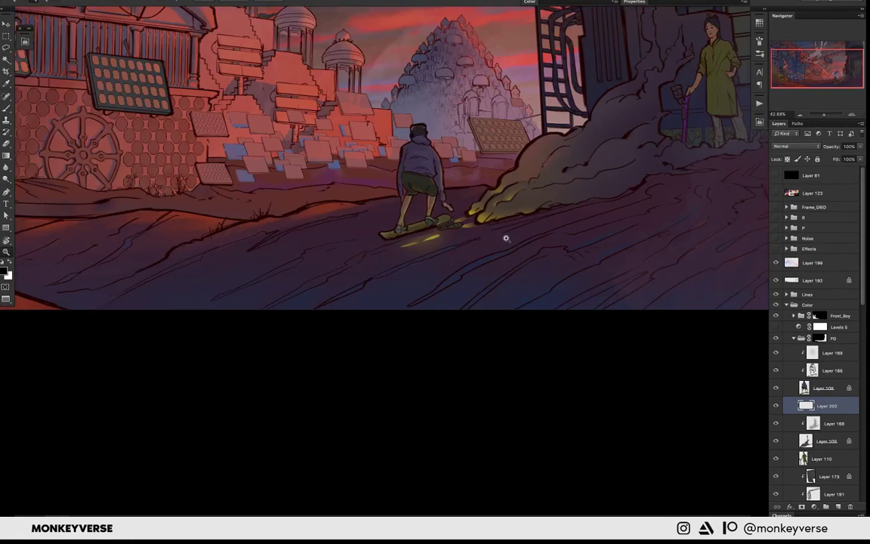
scroll(506, 238, up, 1)
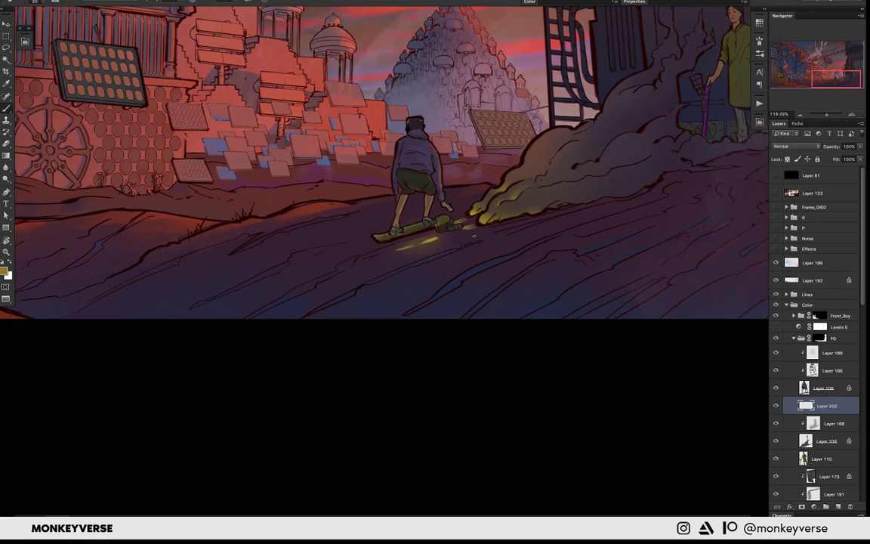
right_click(475, 237)
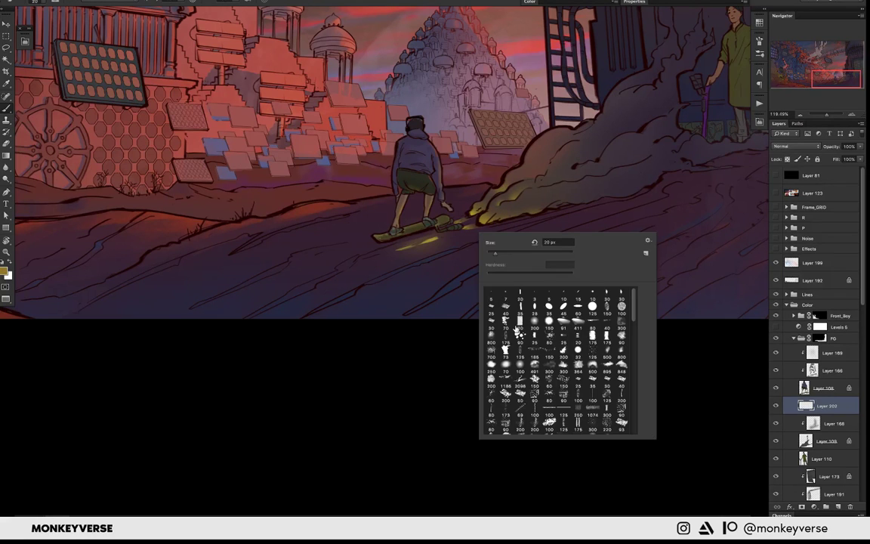
key(Escape)
scroll(476, 291, down, 1)
scroll(449, 288, down, 1)
scroll(468, 295, down, 1)
key(space)
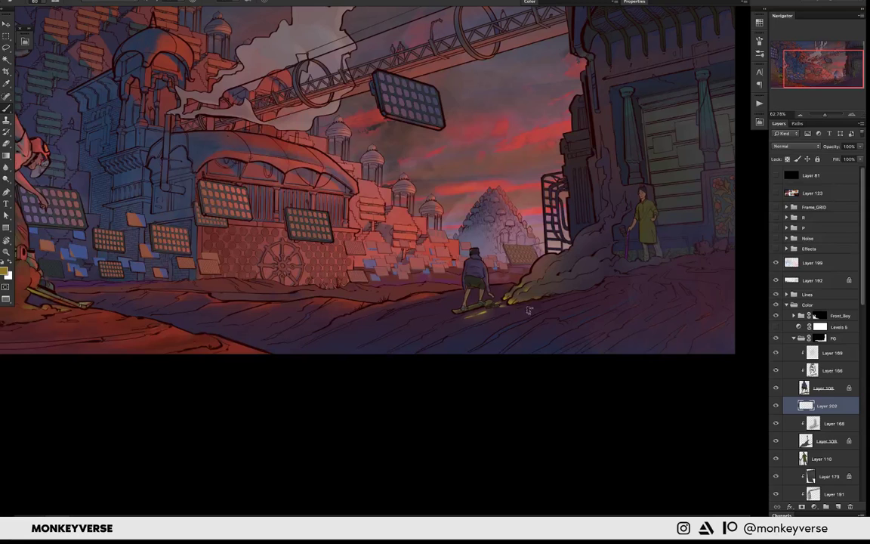
- Paint a yellow glow under the distant skater's skateboard, redoing one stroke
drag(545, 299, 510, 311)
drag(471, 322, 496, 315)
key(ctrl+z)
drag(464, 321, 473, 324)
drag(466, 322, 487, 323)
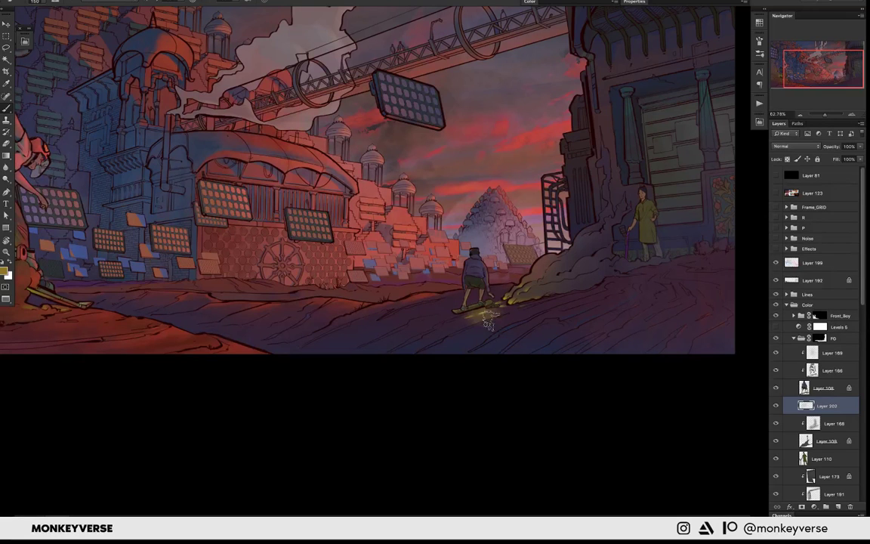
- Repaint the skateboard glow using a textured tip, then a large soft round brush
right_click(457, 330)
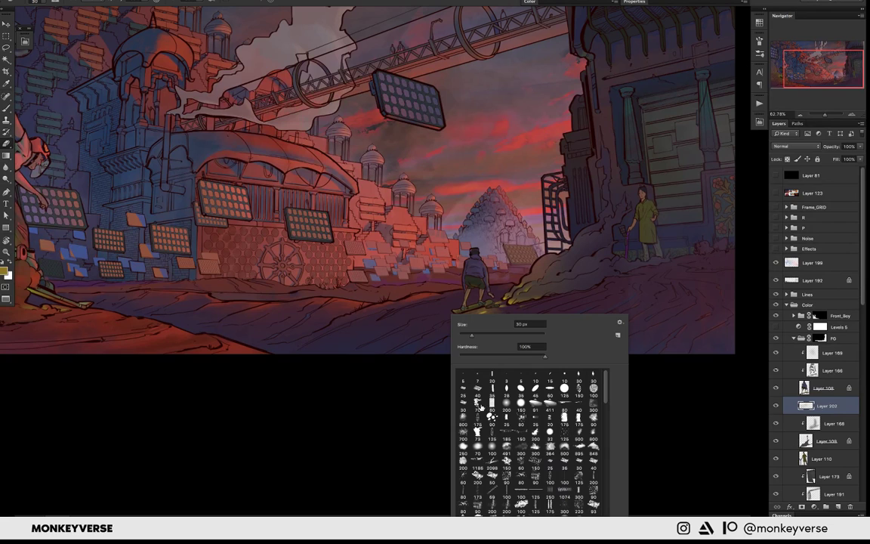
double_click(477, 405)
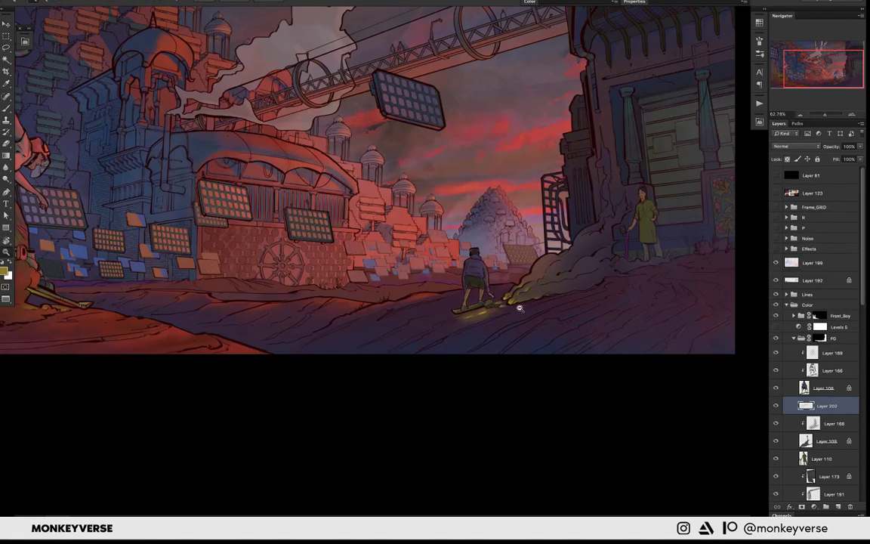
scroll(478, 318, down, 2)
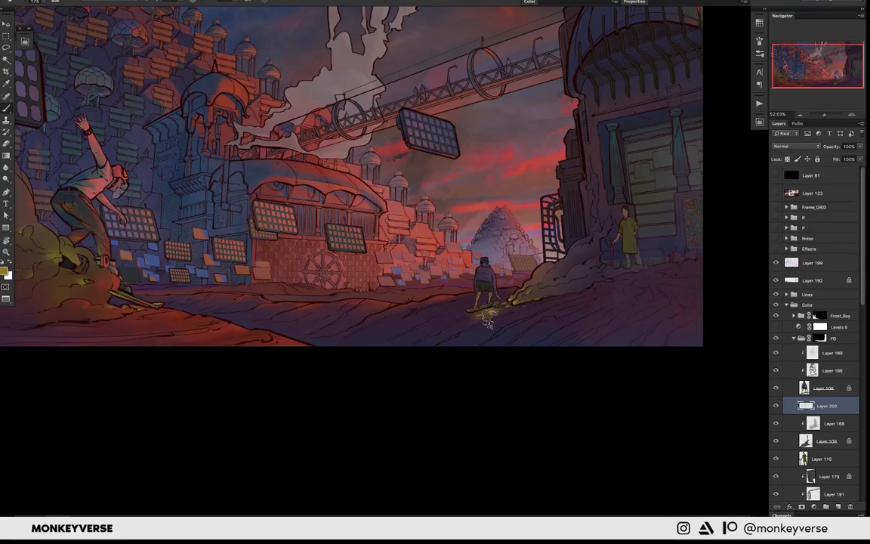
right_click(487, 323)
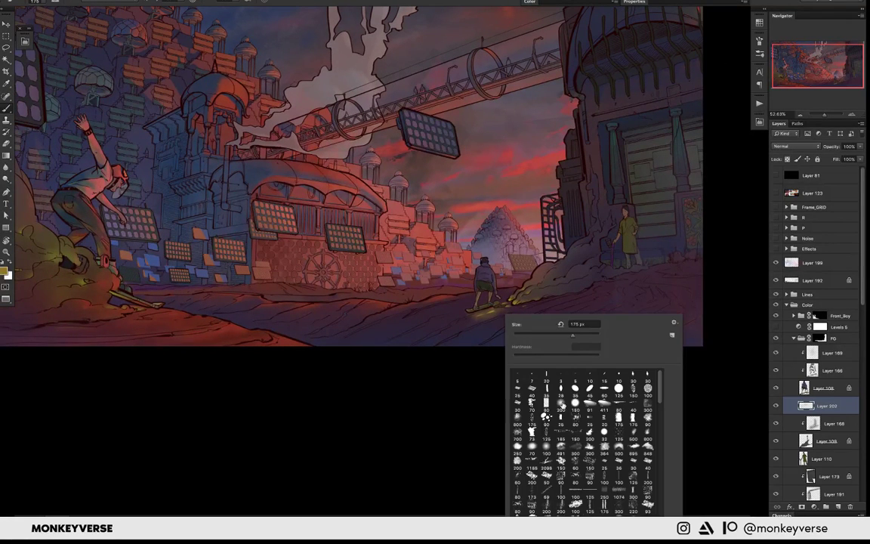
click(495, 420)
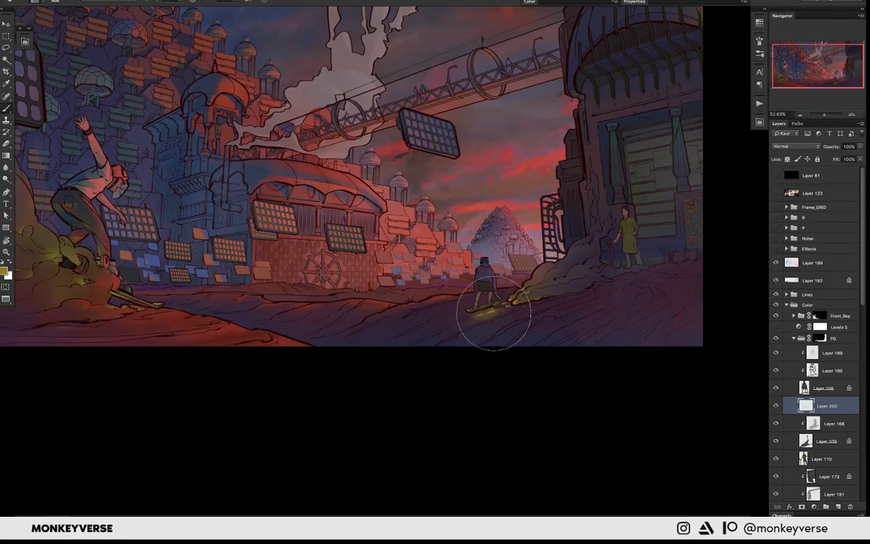
drag(480, 314, 505, 319)
key(e)
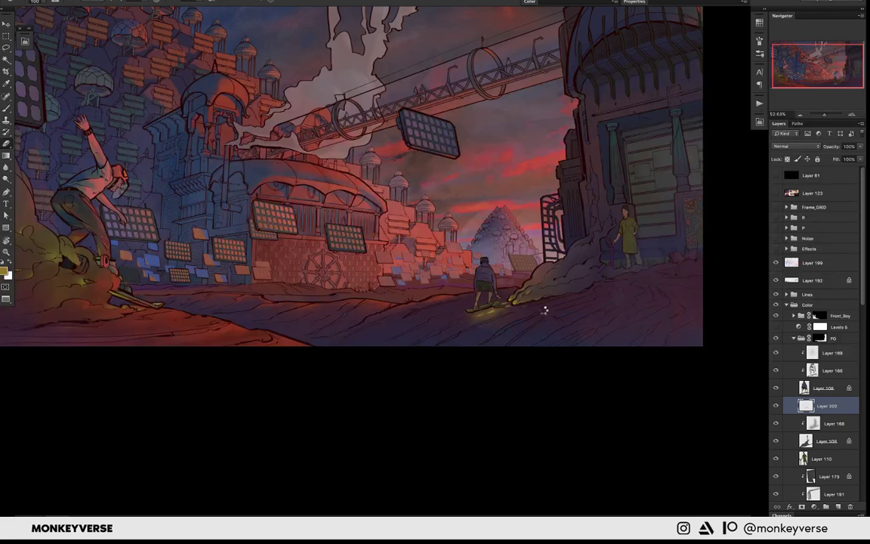
- Paste a pale street texture under the distant skater and enlarge it
key(ctrl+v)
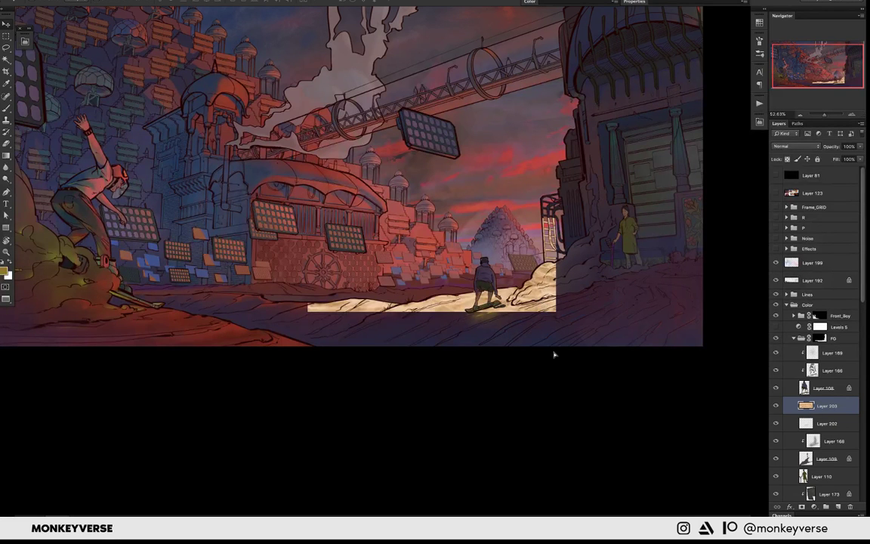
drag(554, 354, 563, 323)
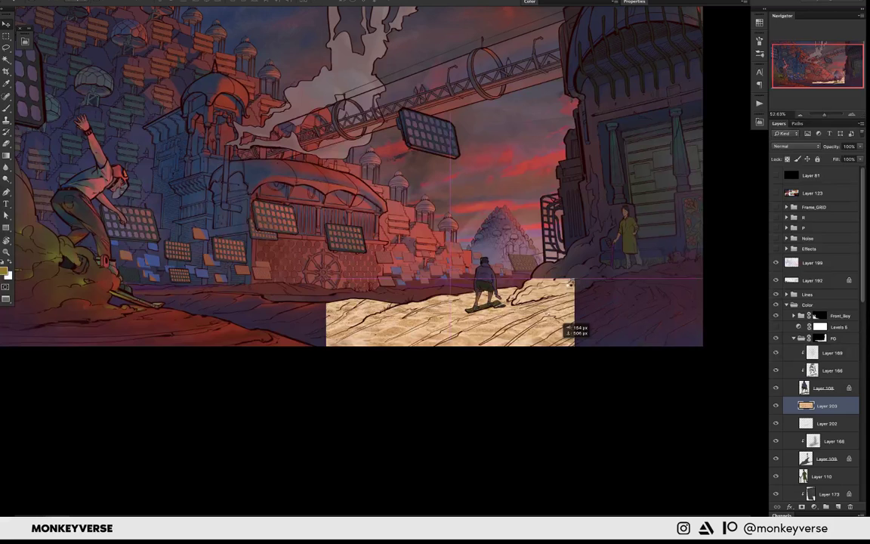
key(ctrl+t)
mouse_move(574, 279)
mouse_down()
mouse_move(676, 244)
mouse_move(571, 296)
mouse_up()
key(Return)
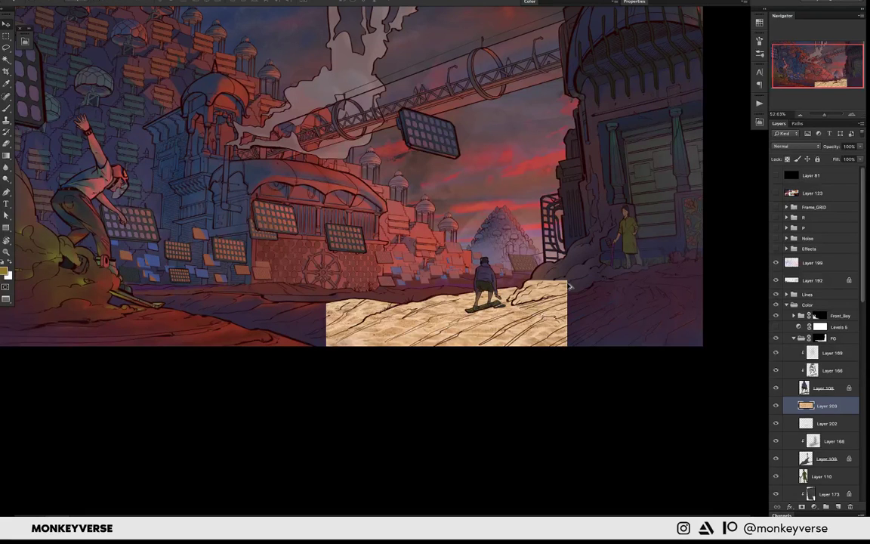
- Try Color Burn, Darker Color, Linear Dodge and Color Dodge, settling on Overlay blending
key(alt+shift+b)
key(shift+plus)
key(shift+plus)
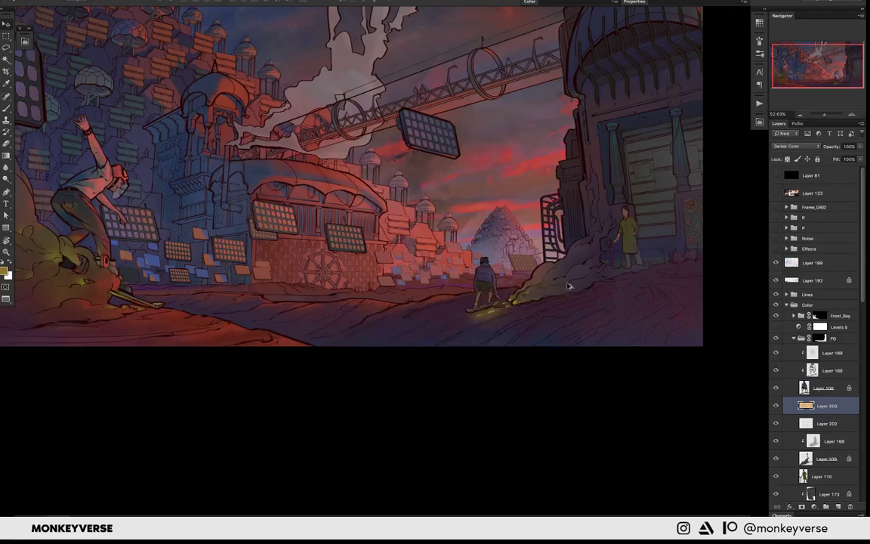
key(shift+plus)
key(shift+plus)
key(shift+plus)
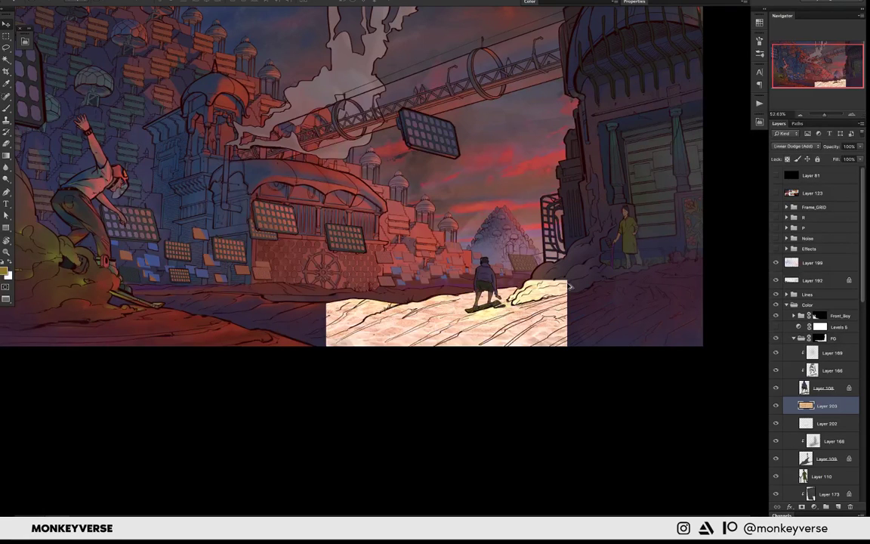
key(shift+minus)
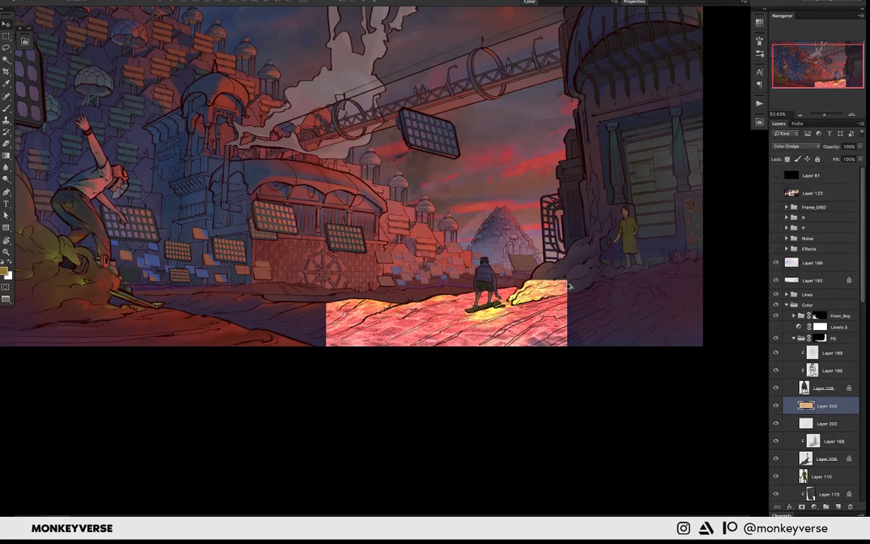
key(shift+plus)
key(shift+plus)
key(shift+plus)
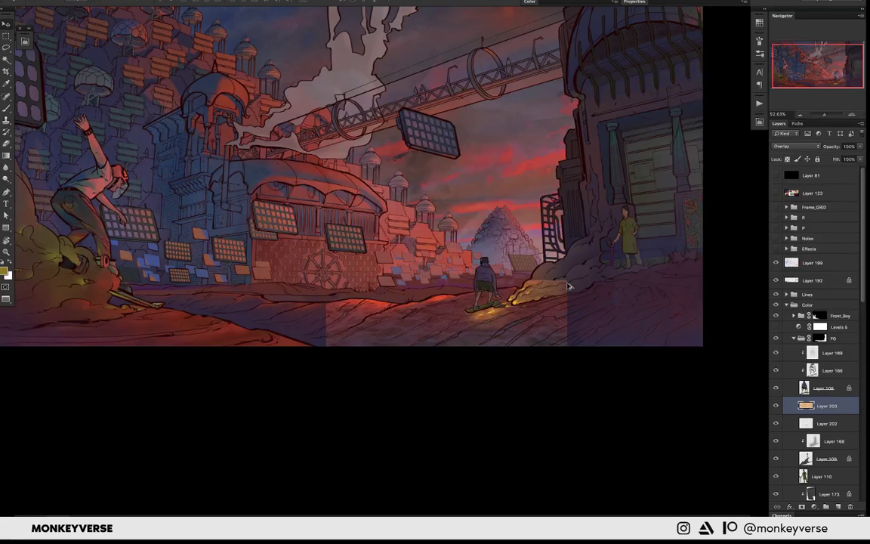
key(ctrl+t)
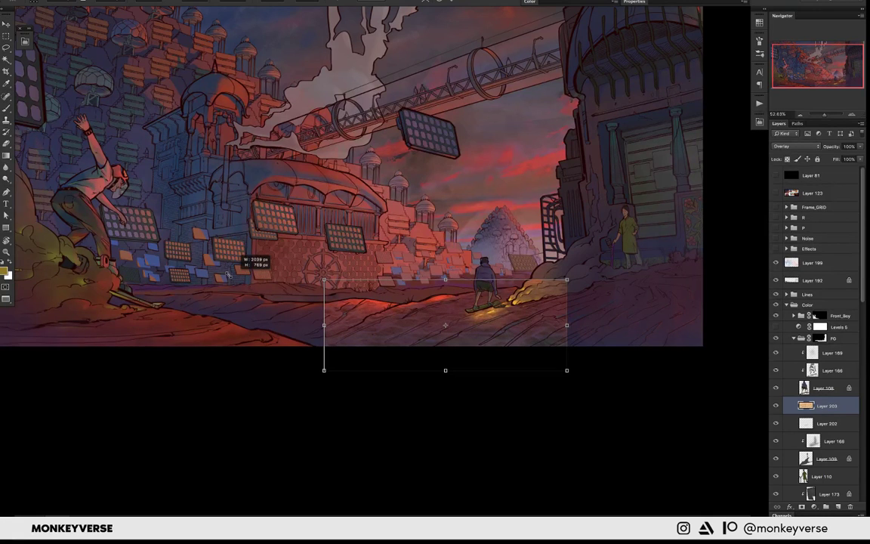
- Drag the street patch's corners outward to cover the whole road, then commit
drag(227, 274, 115, 288)
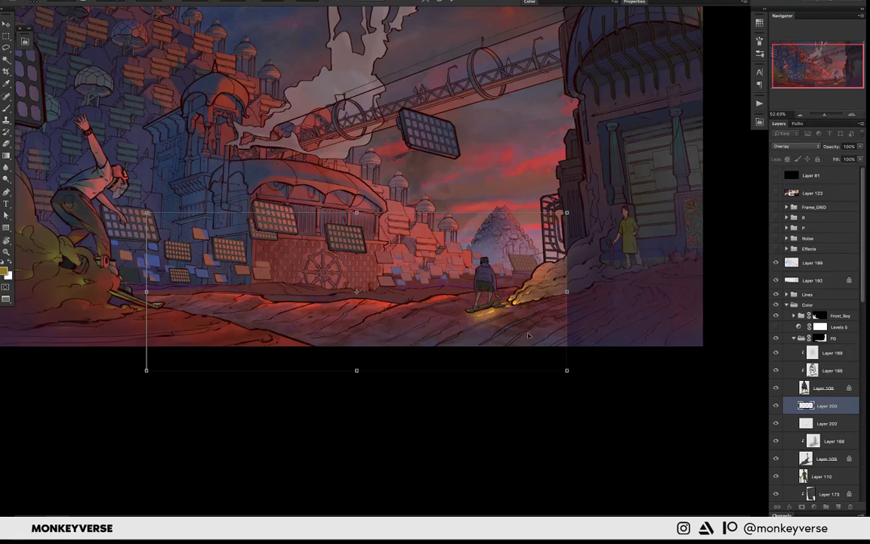
drag(566, 370, 640, 422)
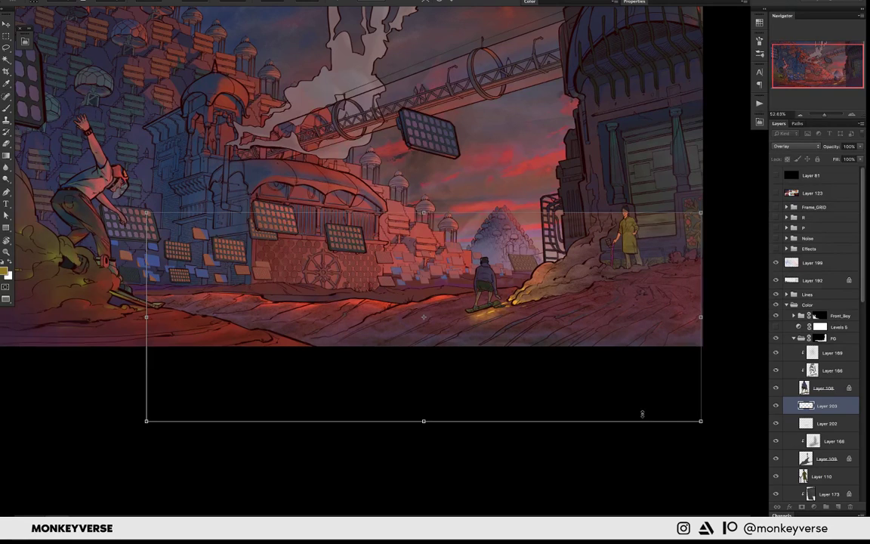
drag(701, 421, 712, 424)
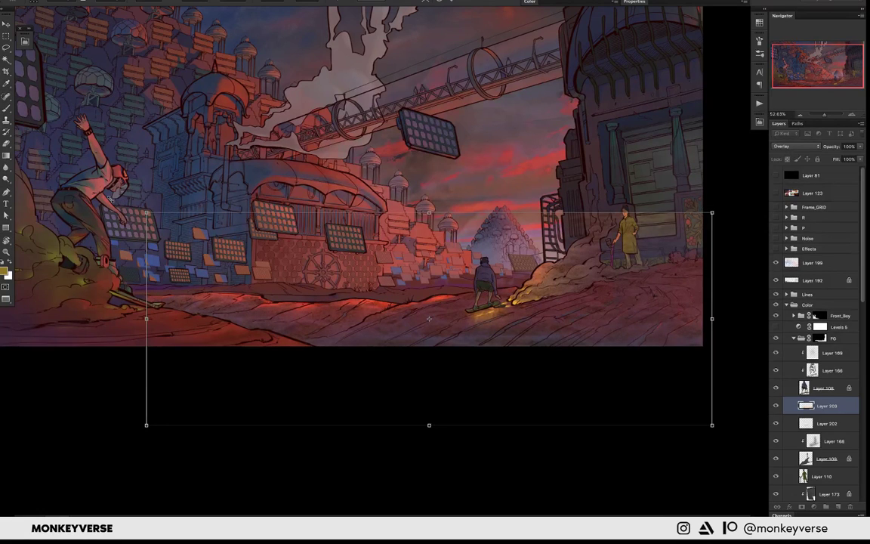
drag(146, 213, 108, 198)
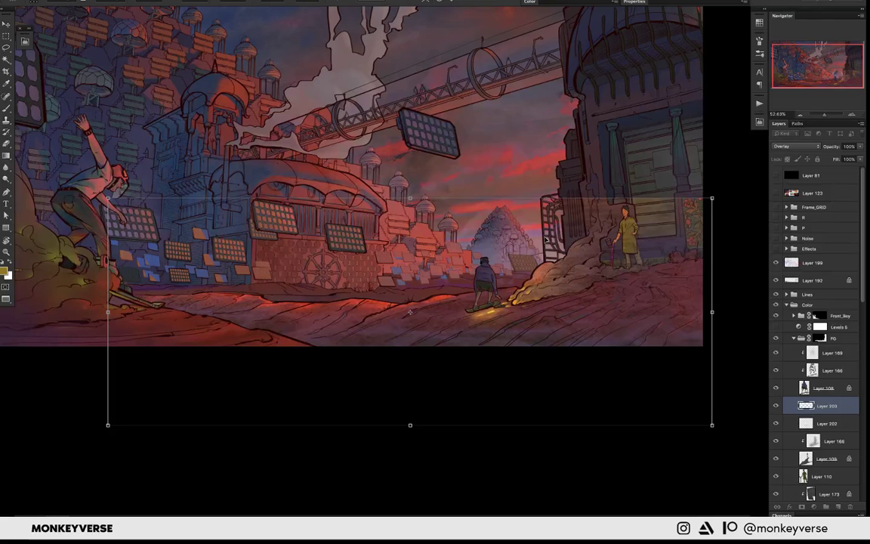
key(Return)
scroll(459, 240, down, 3)
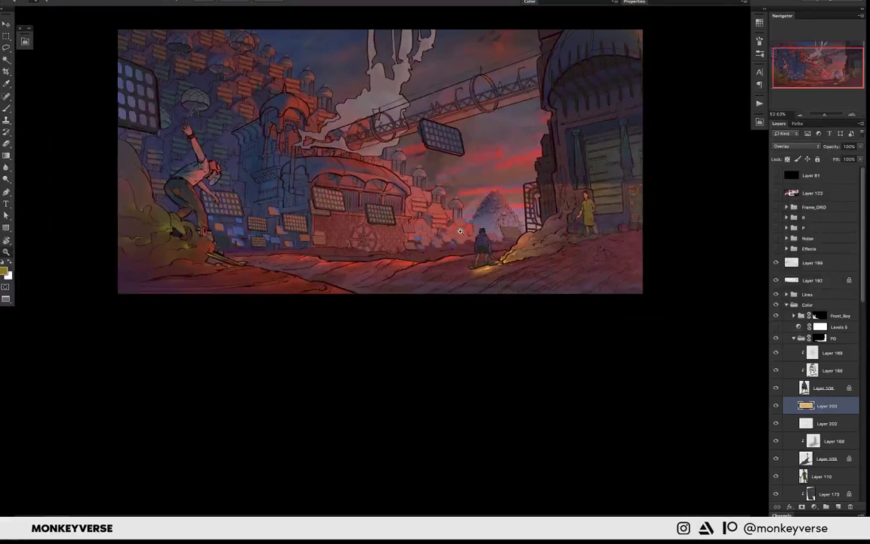
- Move the warm street layer lower in the layer stack
scroll(459, 240, down, 2)
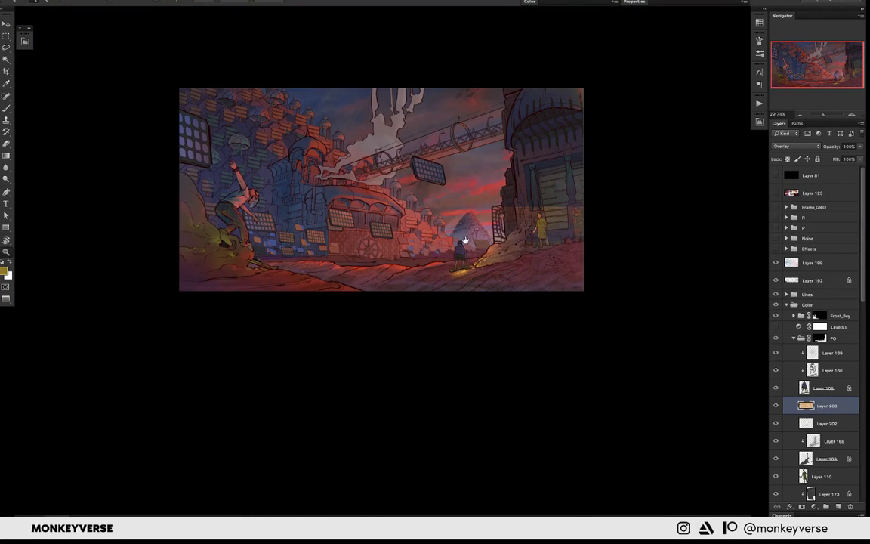
drag(465, 240, 459, 242)
mouse_move(823, 498)
mouse_down()
mouse_move(825, 492)
mouse_move(823, 513)
mouse_up()
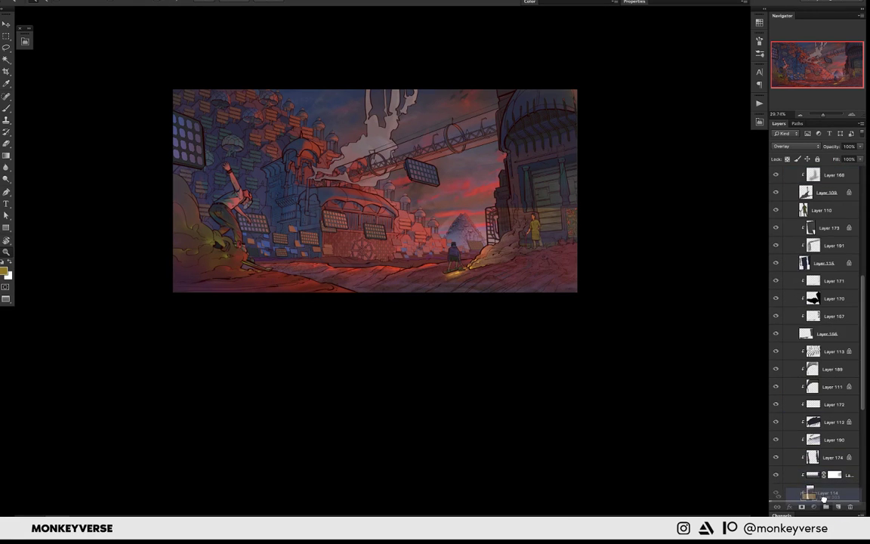
drag(823, 512, 823, 334)
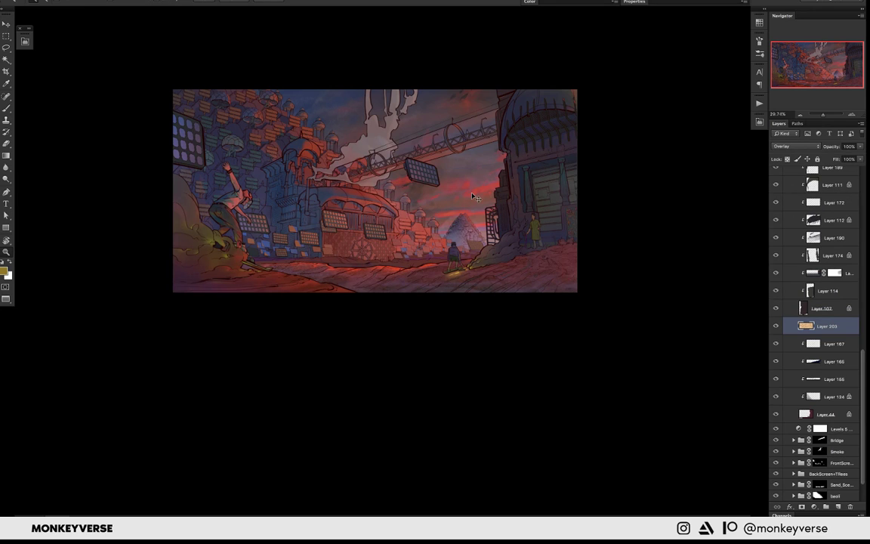
- Cycle the street layer through light and contrast blend modes, settling back on Overlay
key(shift+plus)
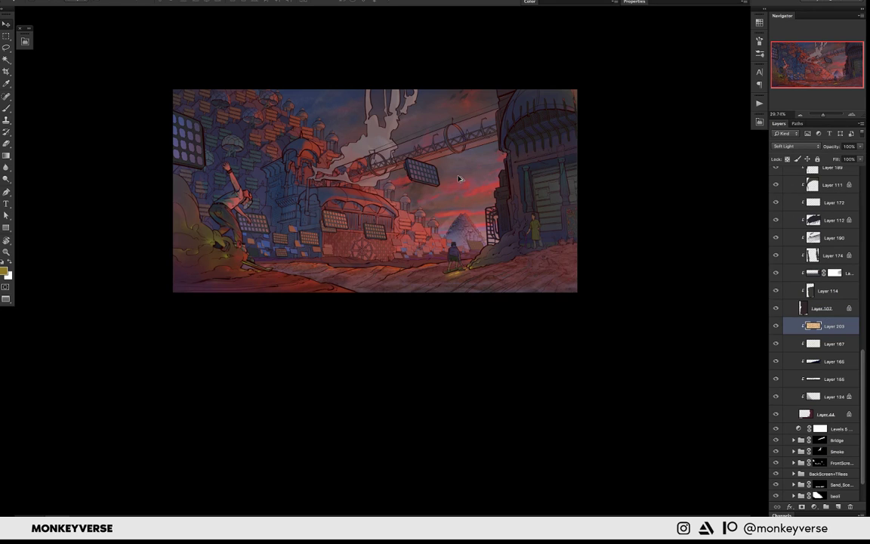
key(shift+plus)
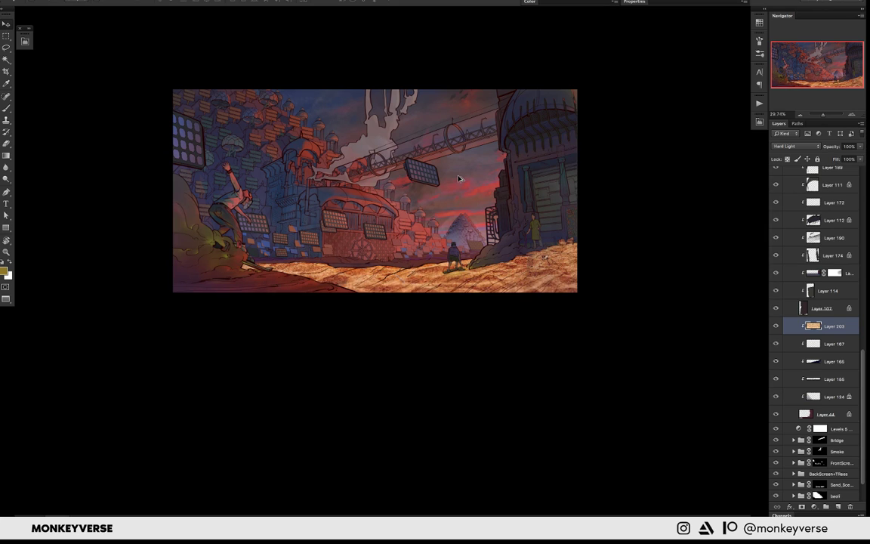
key(shift+plus)
key(shift+plus)
key(shift+plus)
key(shift+plus)
key(shift+plus)
key(shift+plus)
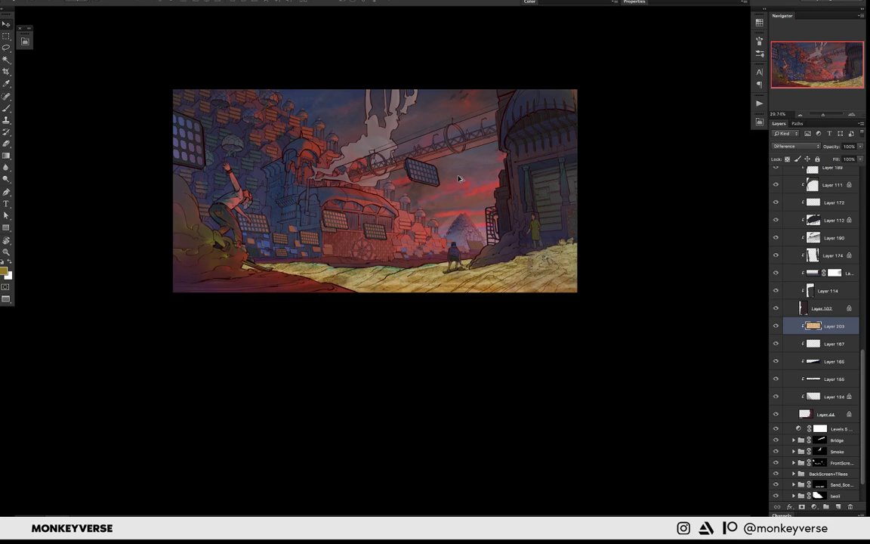
key(shift+minus)
key(shift+minus)
key(shift+minus)
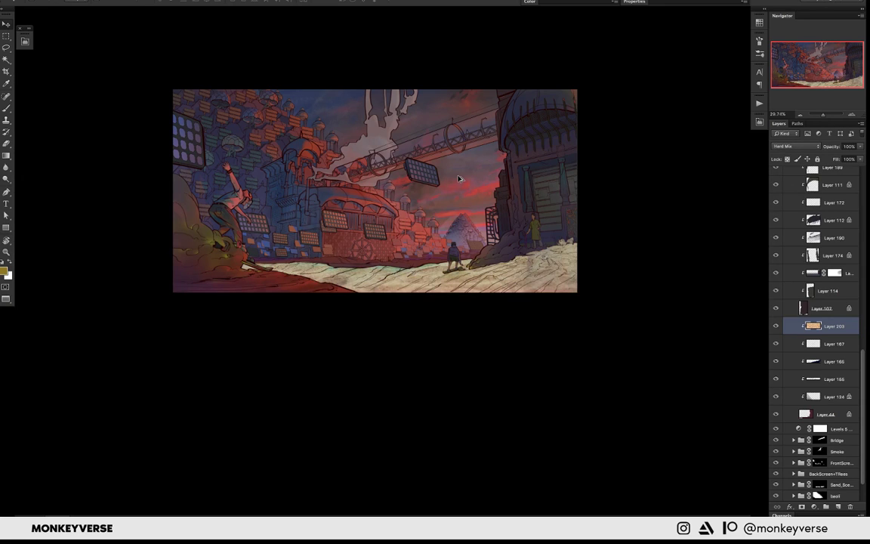
key(shift+minus)
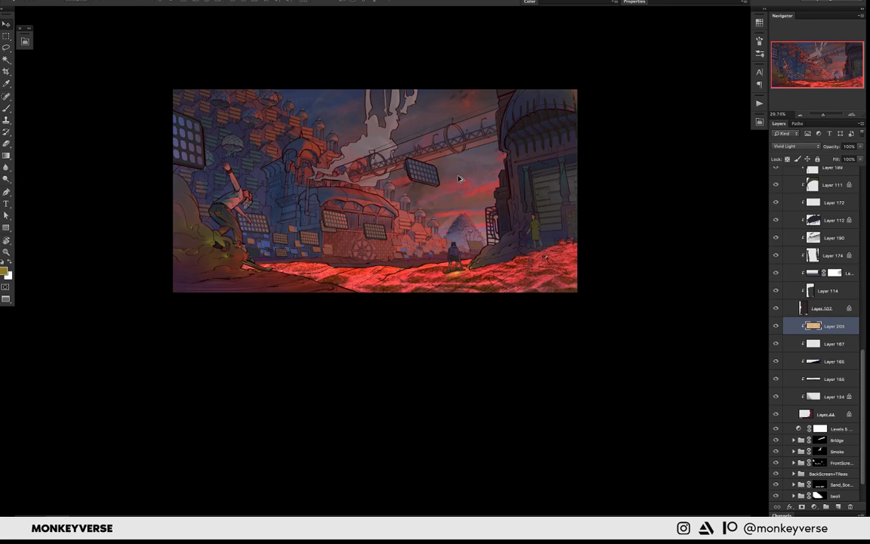
key(shift+minus)
key(shift+minus)
key(shift+minus)
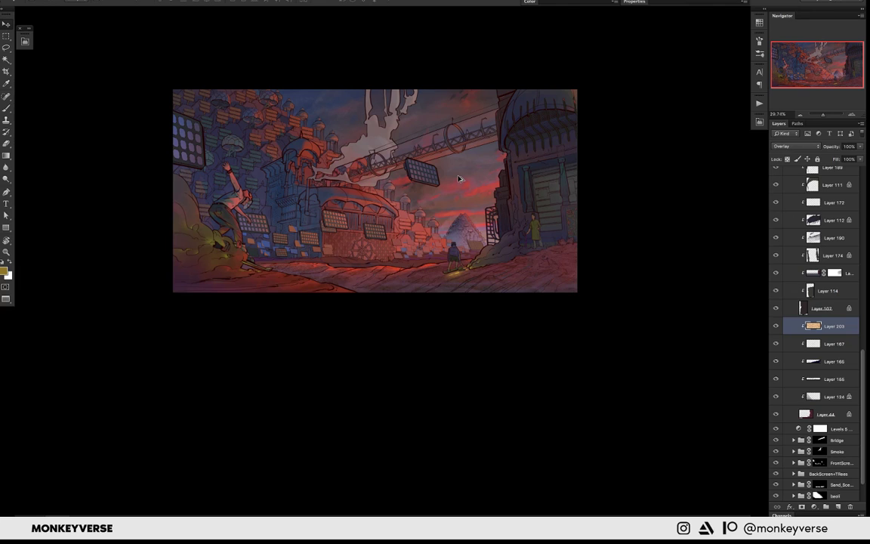
key(shift+minus)
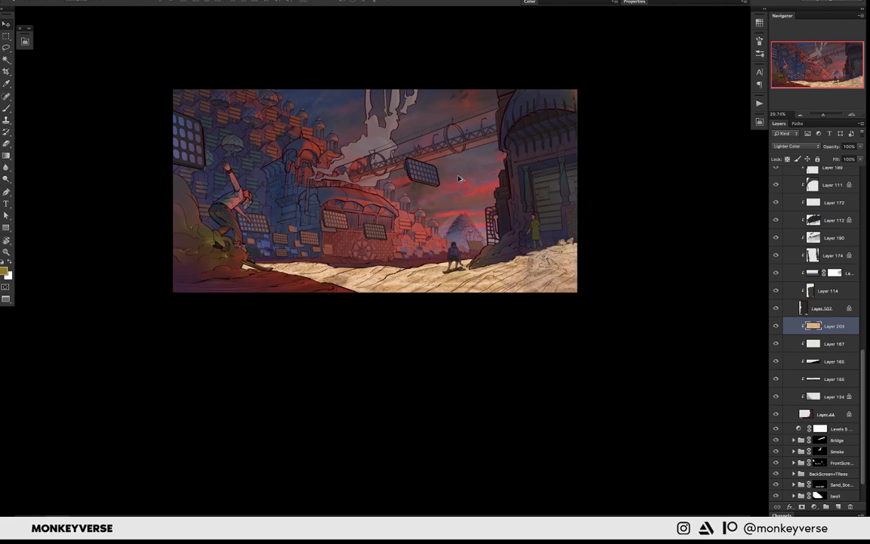
key(shift+equal)
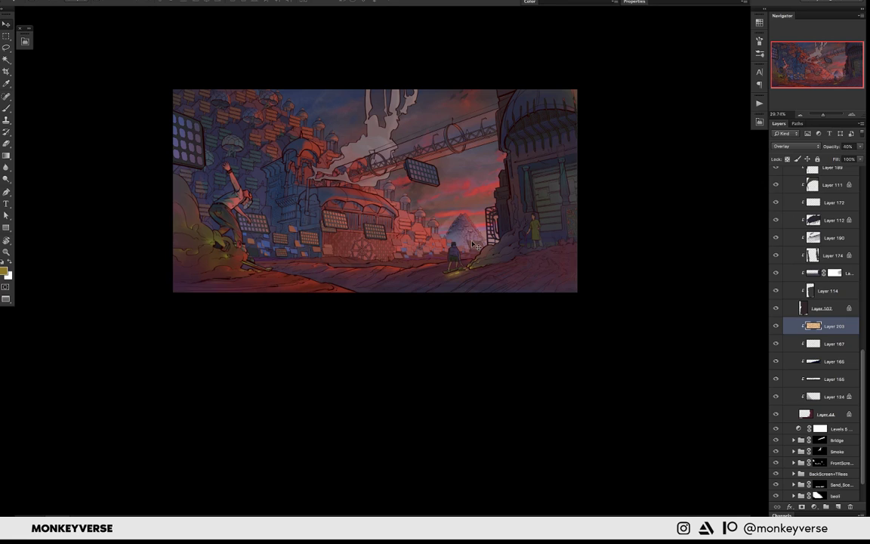
- Set the street layer's opacity to 50% and duplicate it
scroll(419, 268, up, 2)
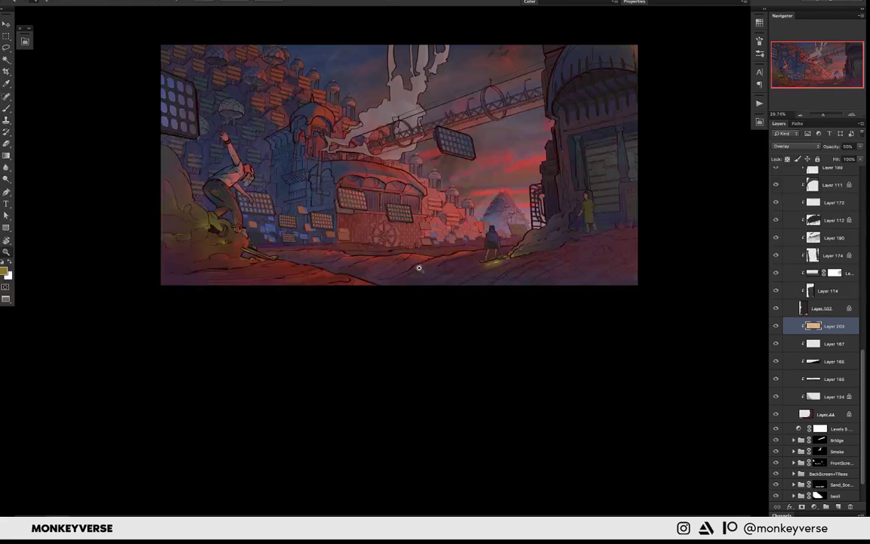
scroll(419, 268, up, 2)
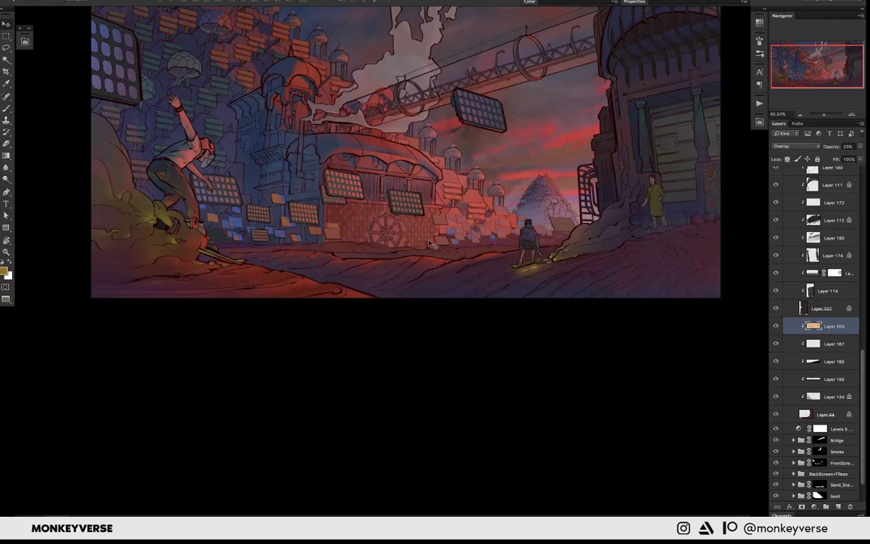
key(4)
key(5)
drag(453, 247, 432, 240)
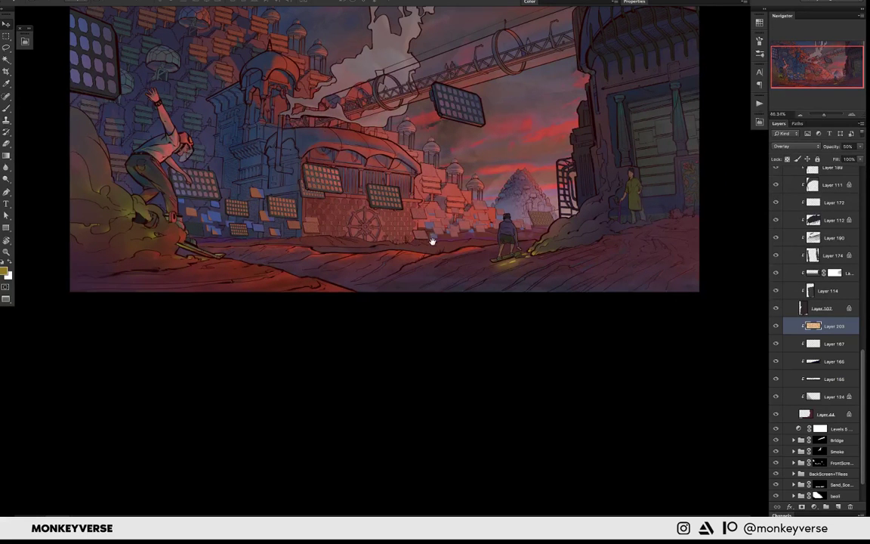
scroll(432, 240, down, 4)
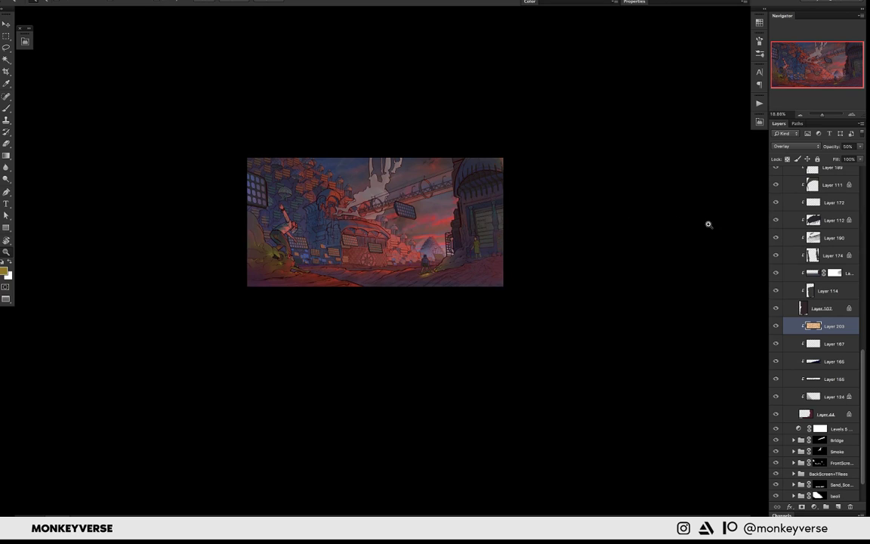
key(ctrl+j)
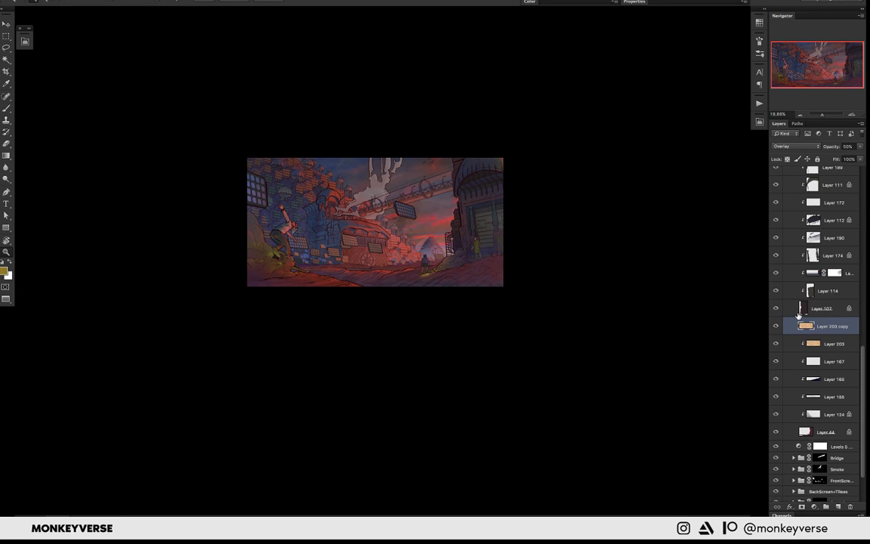
- Move the street-layer copy into the Front_Boy group, shift it lower-left, and clip it
drag(798, 313, 820, 136)
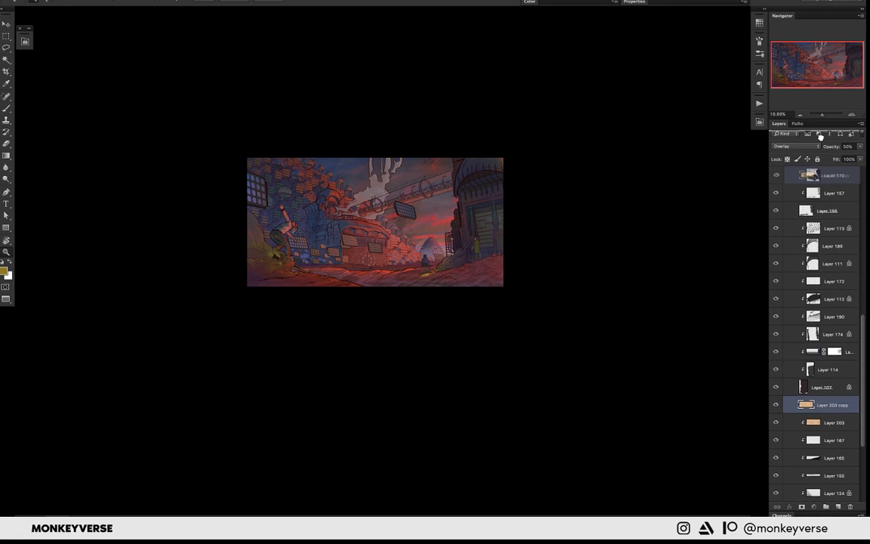
mouse_move(820, 136)
mouse_down()
mouse_move(816, 289)
mouse_move(819, 261)
mouse_up()
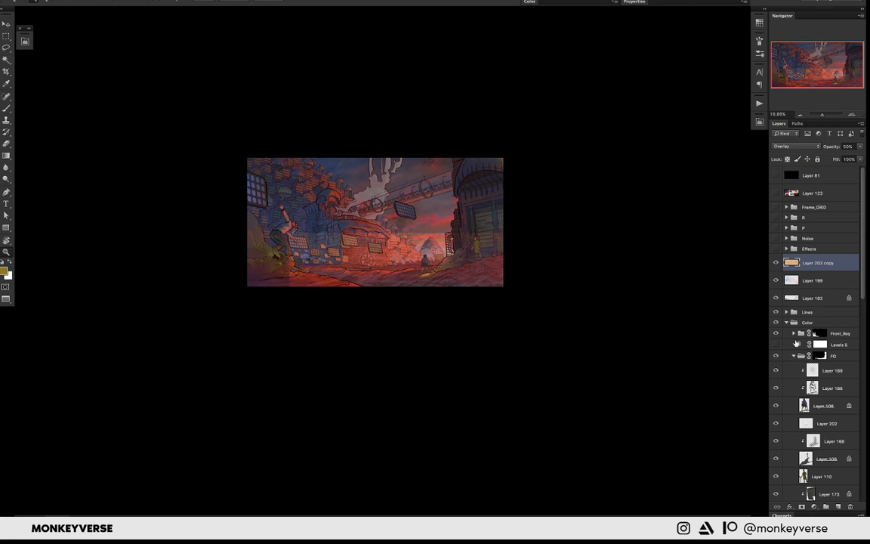
click(794, 333)
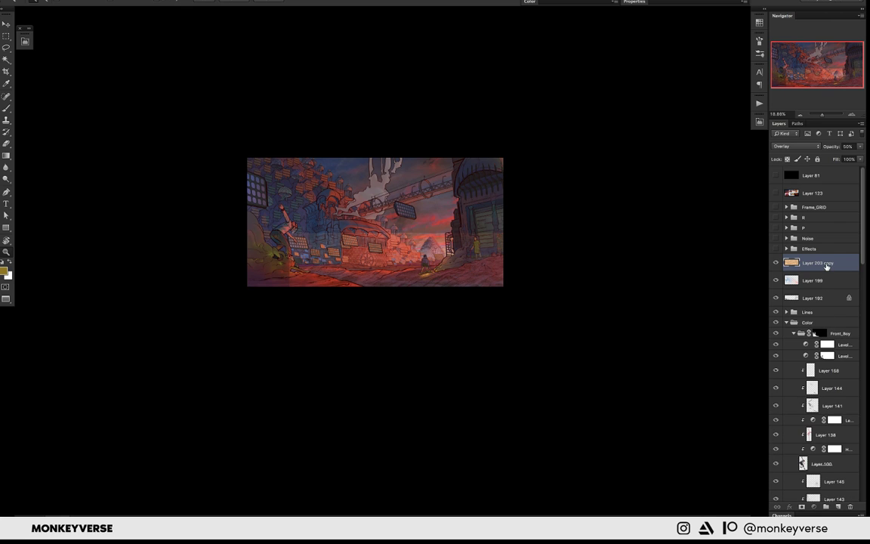
drag(826, 266, 824, 506)
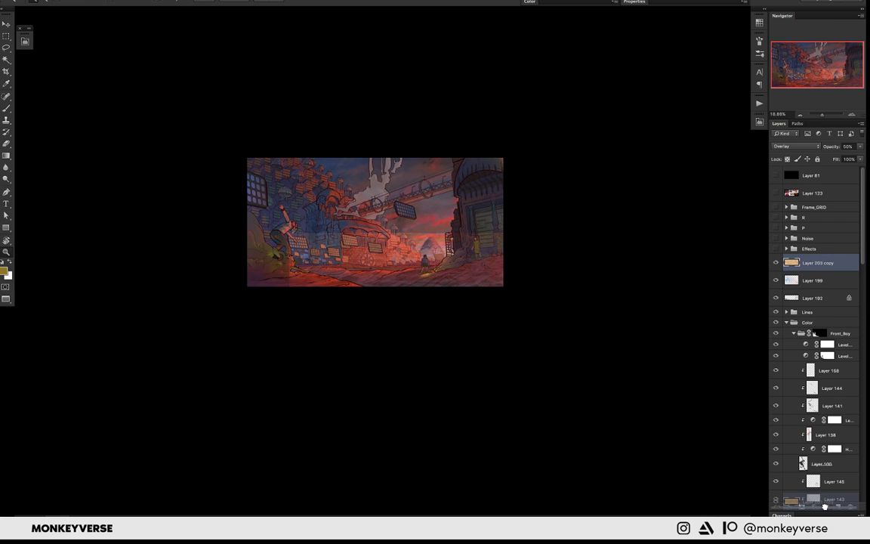
drag(825, 505, 817, 257)
drag(357, 247, 332, 289)
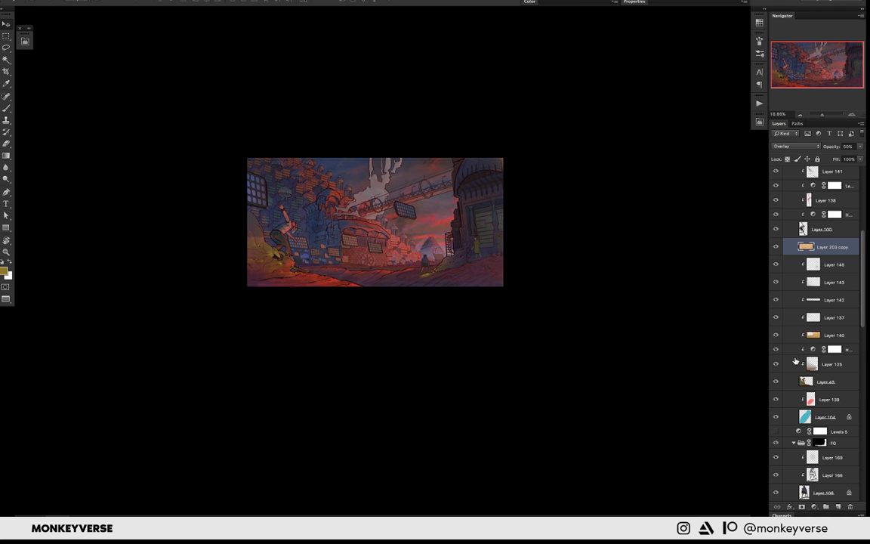
key(ctrl+alt+g)
- Magic-wand select the lower-left foreground area on Layer 43
ctrl+click(254, 242)
key(w)
click(263, 250)
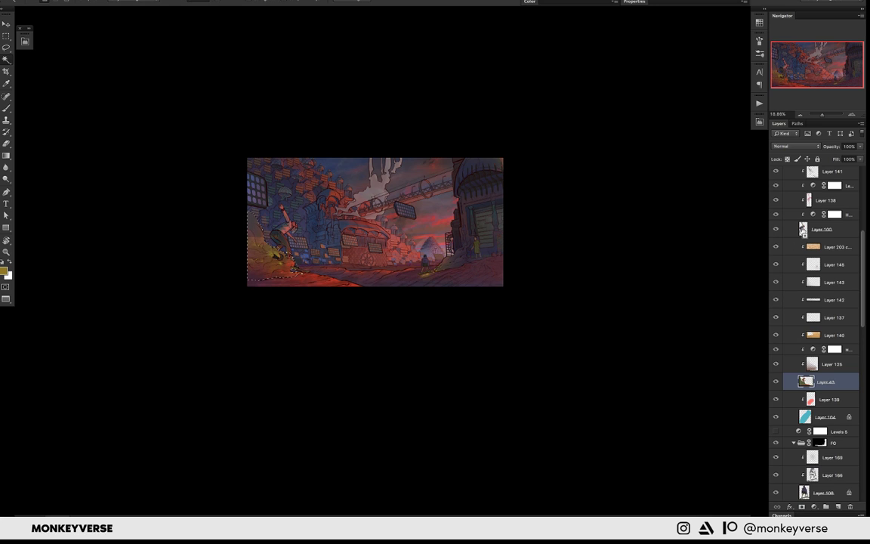
- Fill the lower-left skater area on the overlay copy with warm colour, then deselect
click(813, 247)
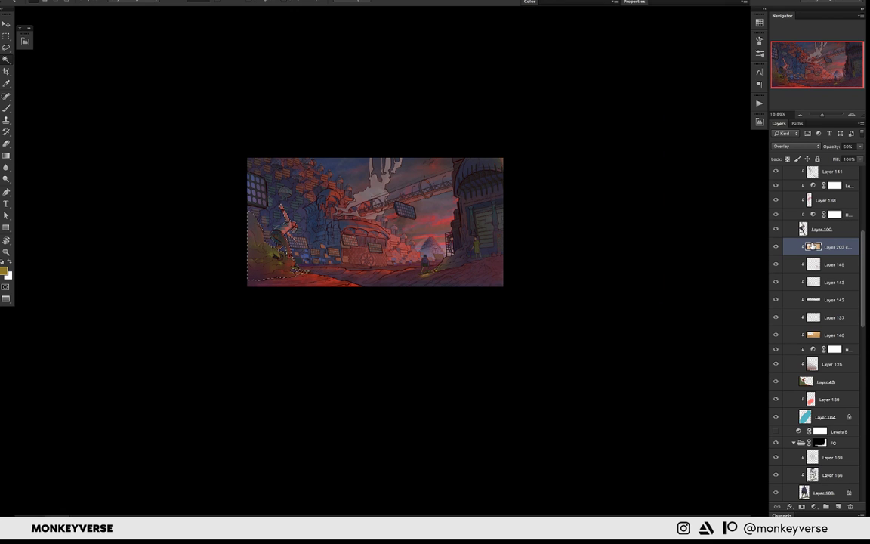
click(286, 277)
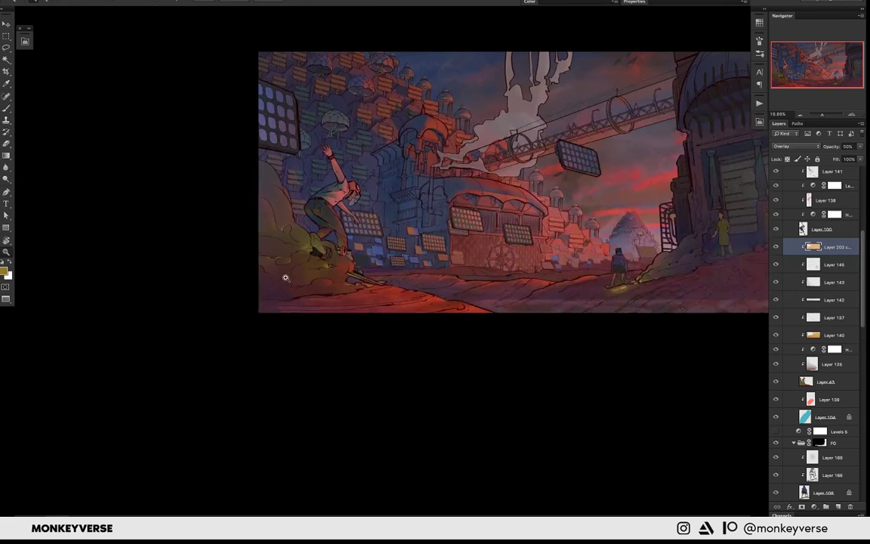
drag(483, 144, 425, 244)
key(alt+BackSpace)
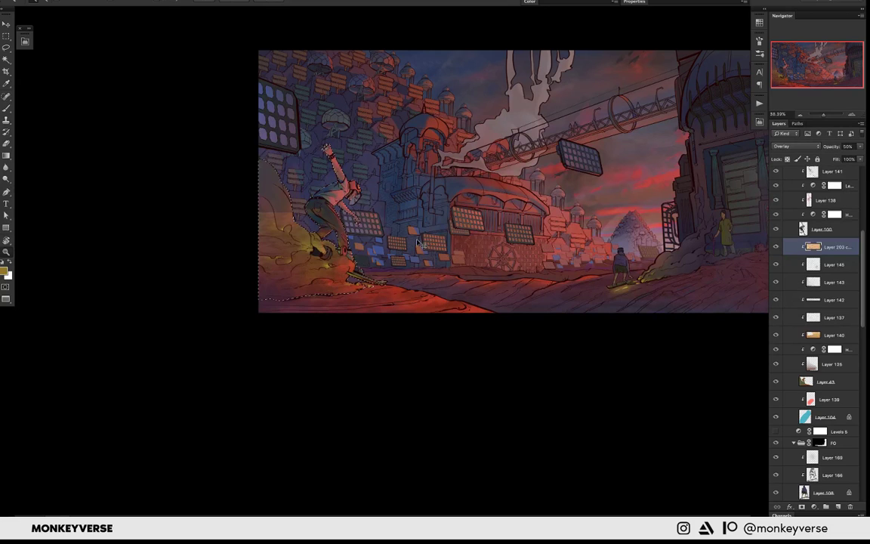
key(ctrl+d)
- Brighten the yellow glow on the smoke and shrink the eraser size
key(e)
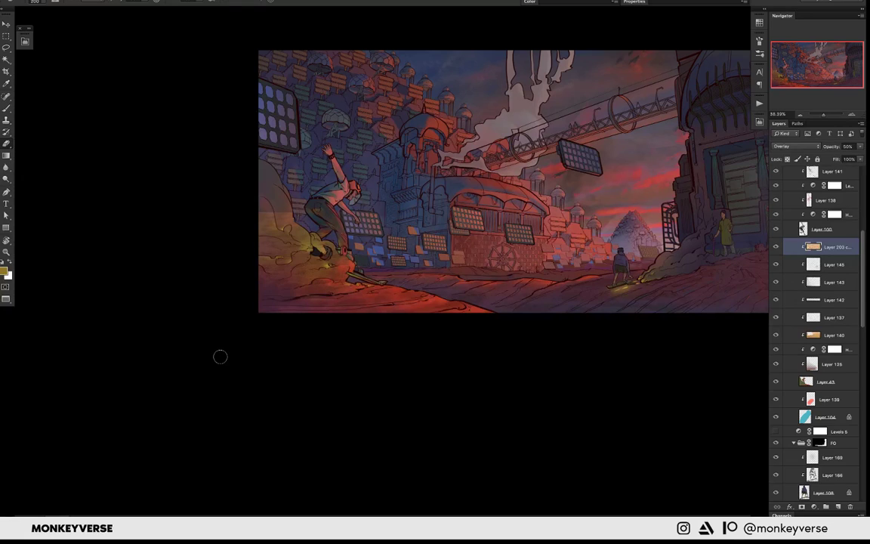
key(bracketright)
key(bracketright)
key(bracketright)
key(bracketleft)
key(bracketleft)
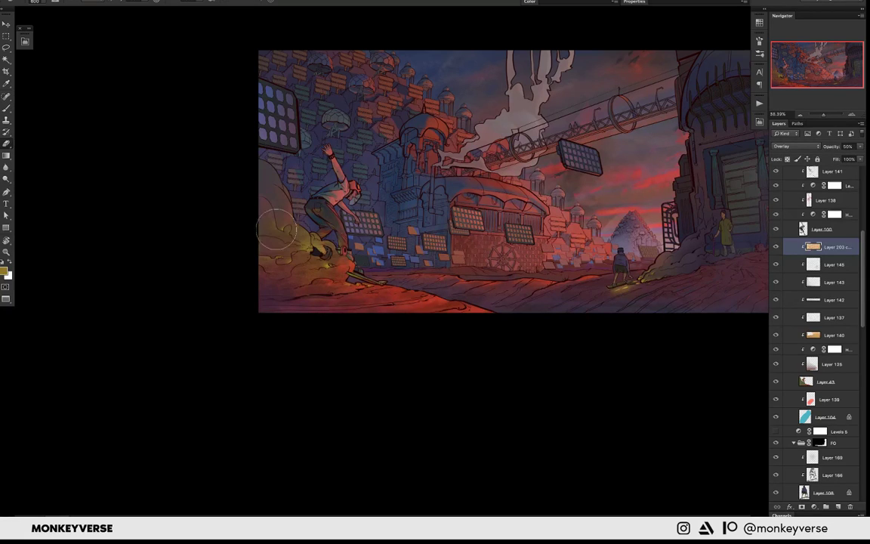
drag(276, 229, 292, 275)
click(6, 143)
key(bracketleft)
key(bracketleft)
key(bracketleft)
scroll(416, 221, down, 3)
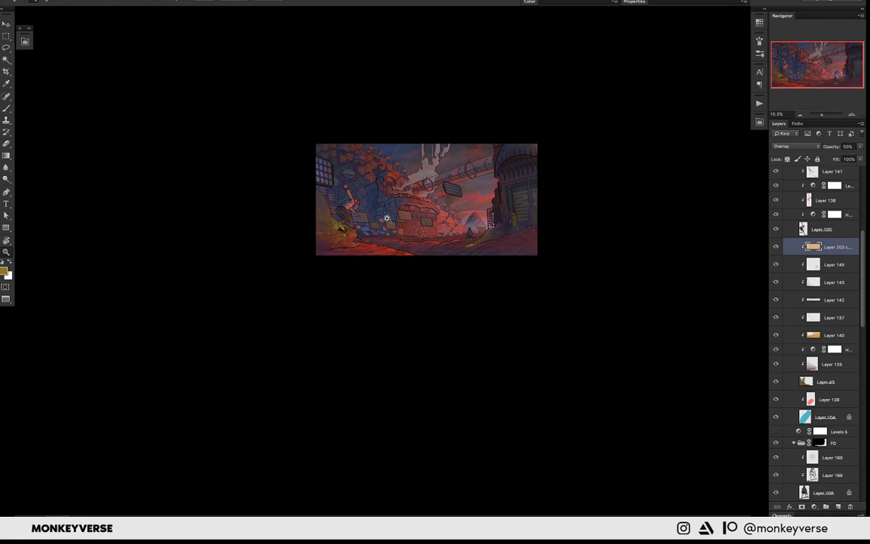
- Paint a small bright stroke on the ground beside the central skateboarder
scroll(385, 218, up, 1)
drag(418, 218, 391, 207)
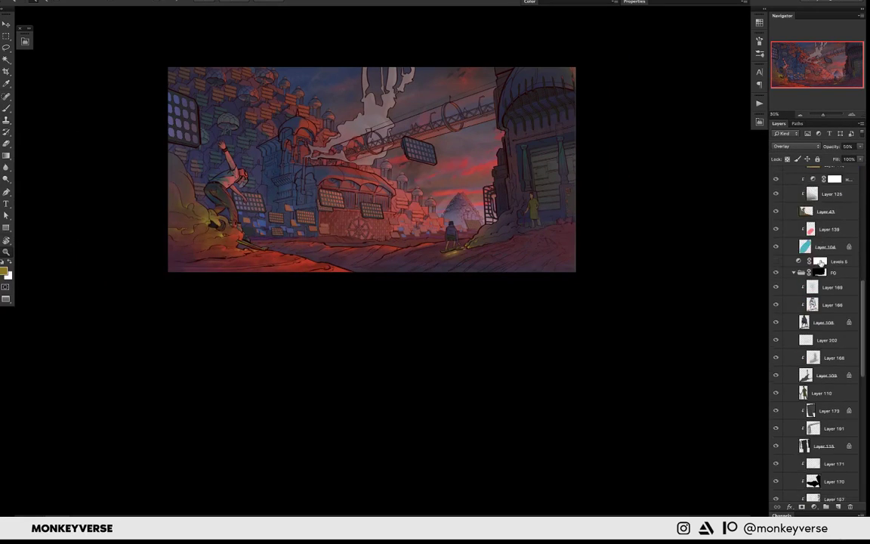
scroll(819, 262, down, 5)
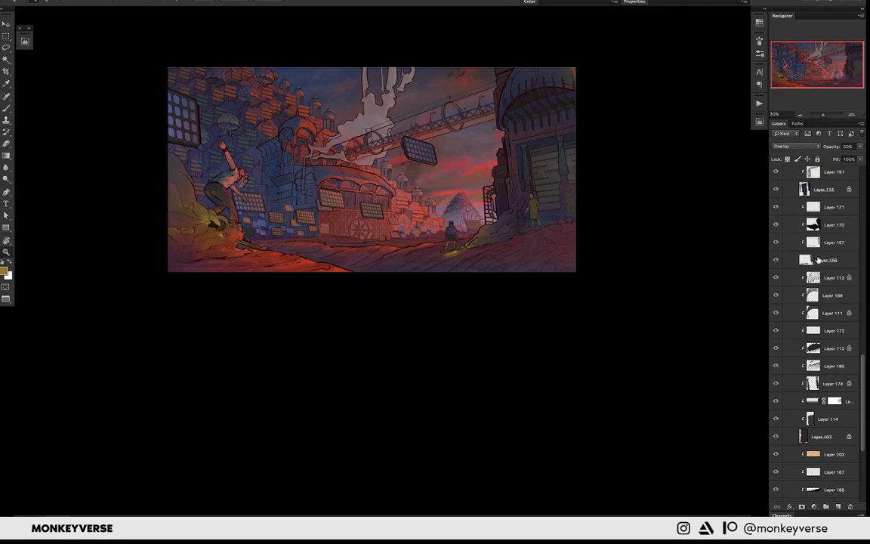
scroll(862, 362, up, 1)
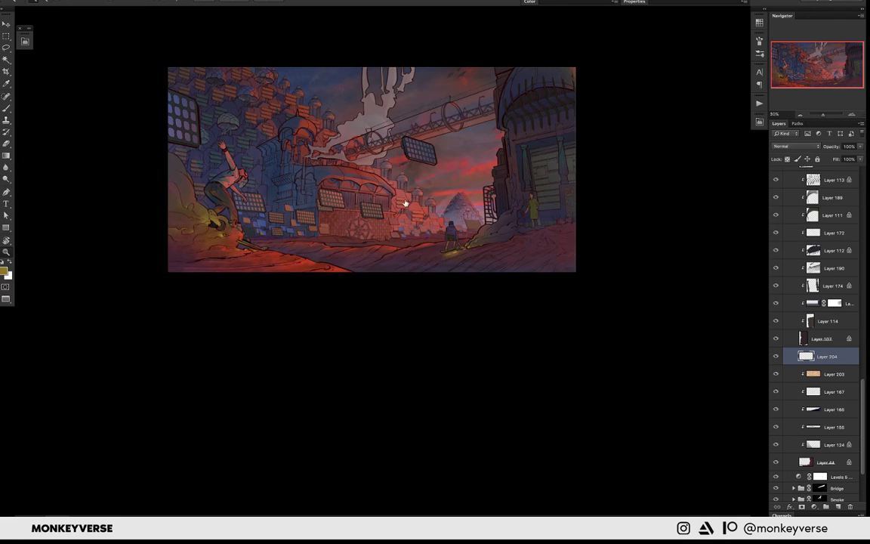
drag(444, 237, 429, 266)
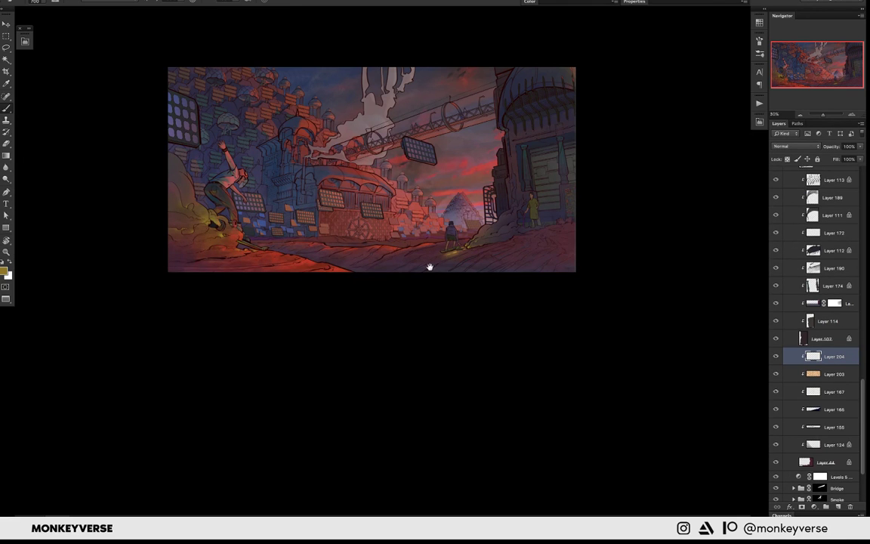
scroll(428, 267, up, 3)
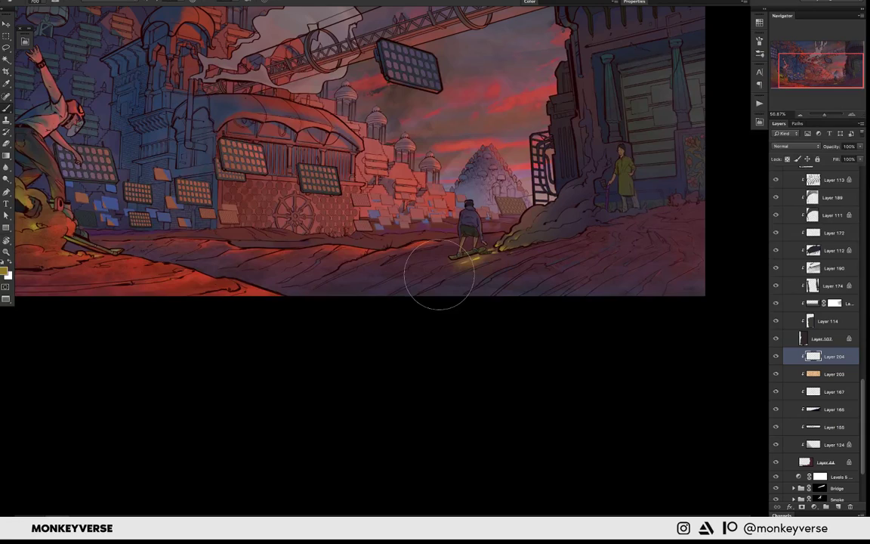
scroll(493, 281, up, 1)
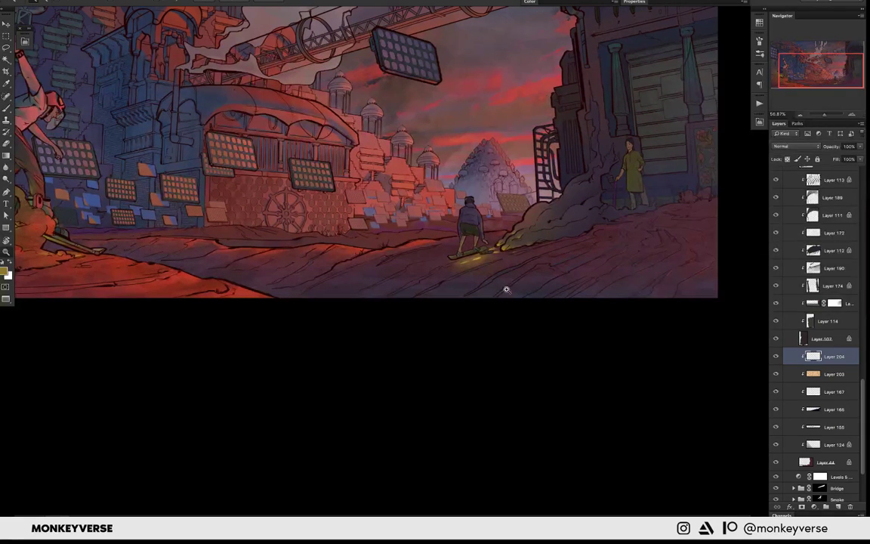
scroll(505, 289, up, 1)
scroll(506, 289, down, 2)
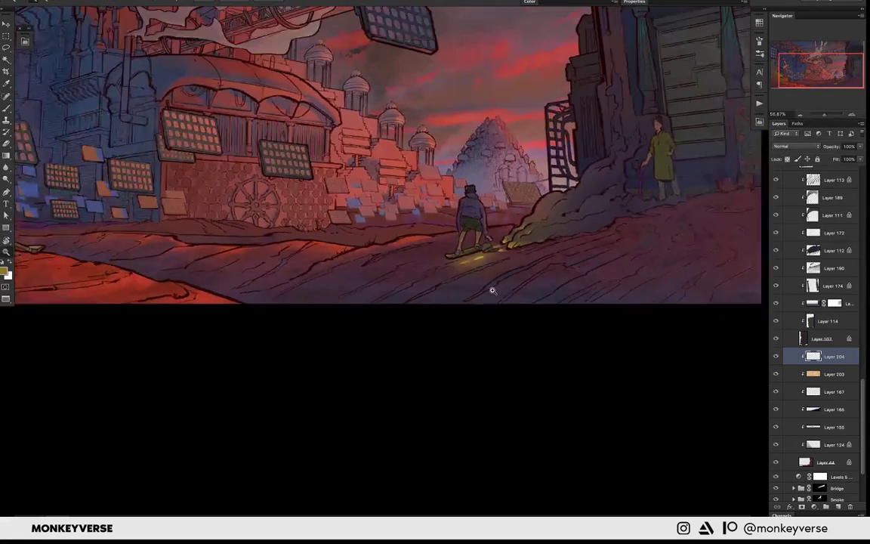
scroll(506, 290, down, 3)
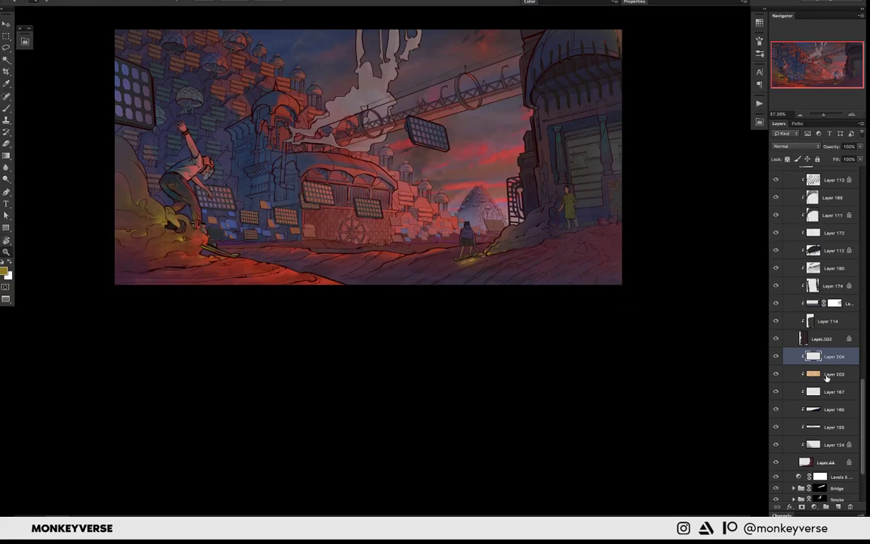
- Shrink Layer 203's warm overlay proportionally and move it into place over the ground
click(826, 375)
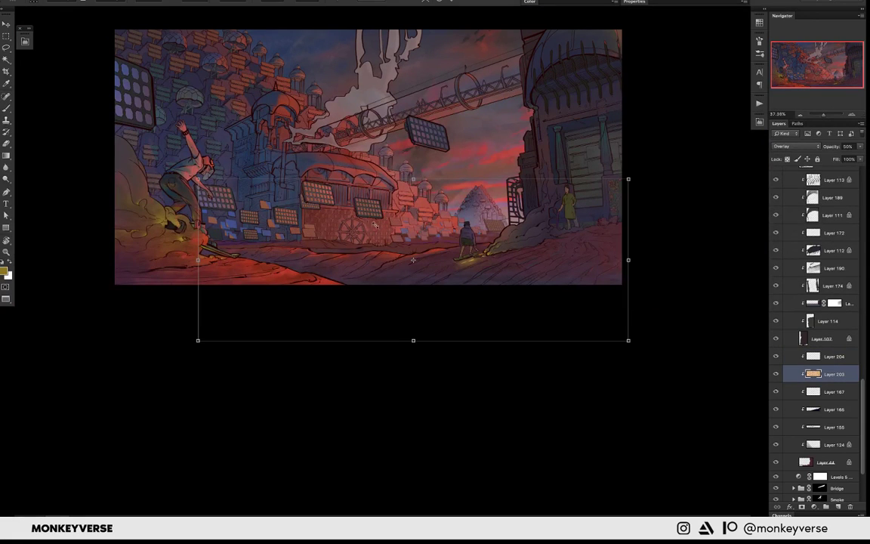
drag(198, 179, 426, 240)
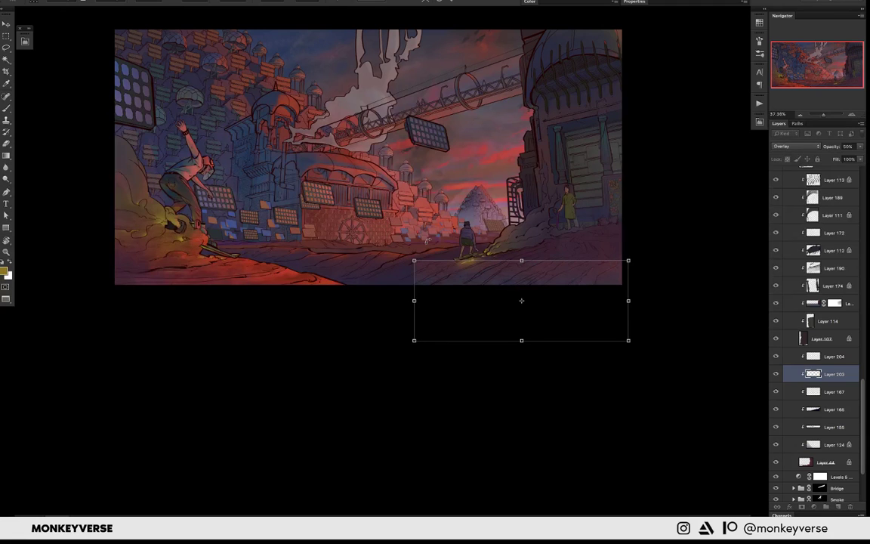
key(Return)
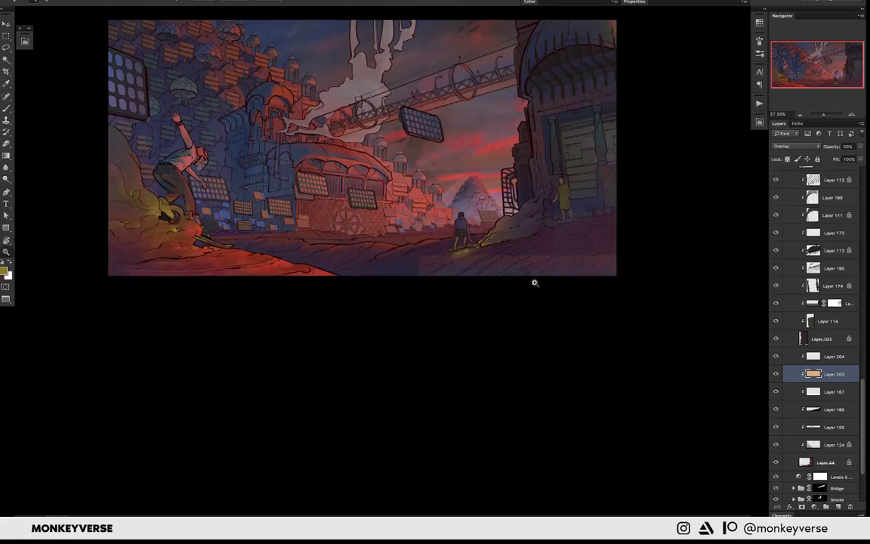
mouse_move(541, 235)
mouse_down()
mouse_move(557, 251)
mouse_move(336, 251)
mouse_up()
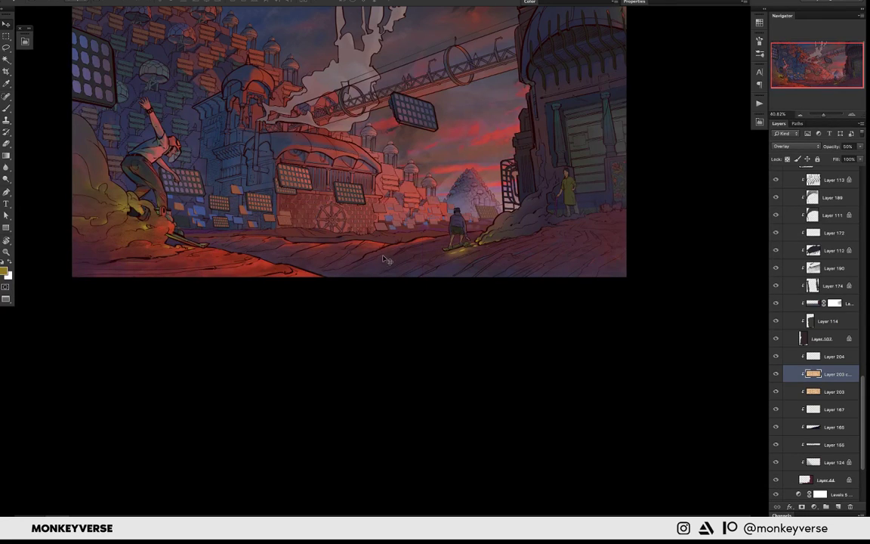
- Stretch the copied warm overlay wider to the left and zoom in near the wheel
key(ctrl+t)
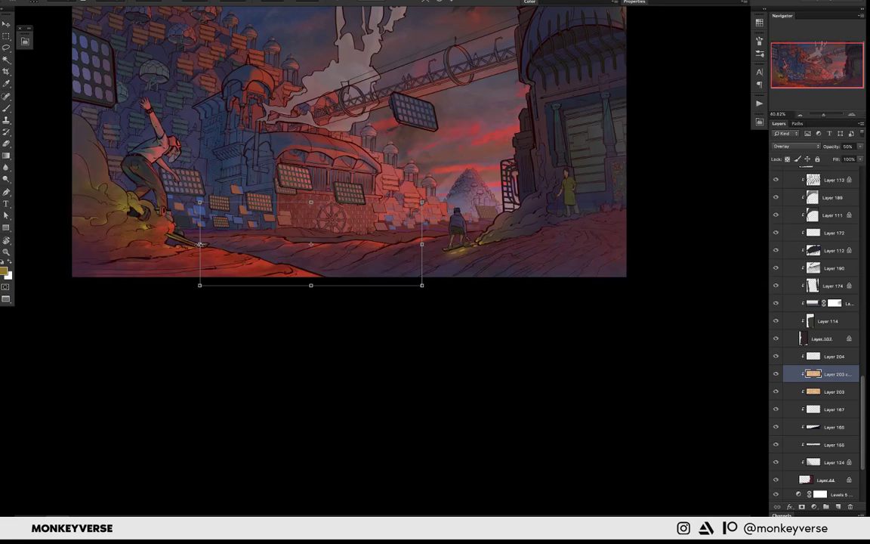
drag(199, 244, 159, 247)
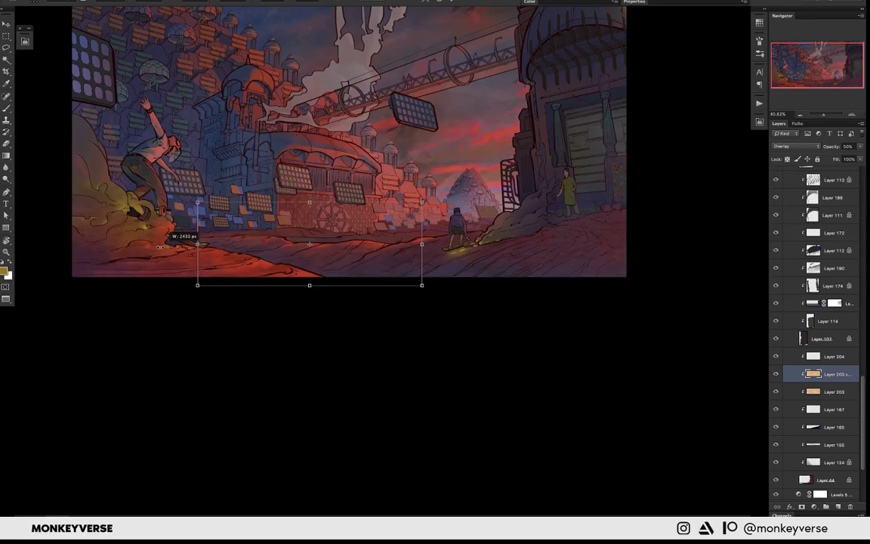
key(Return)
key(z)
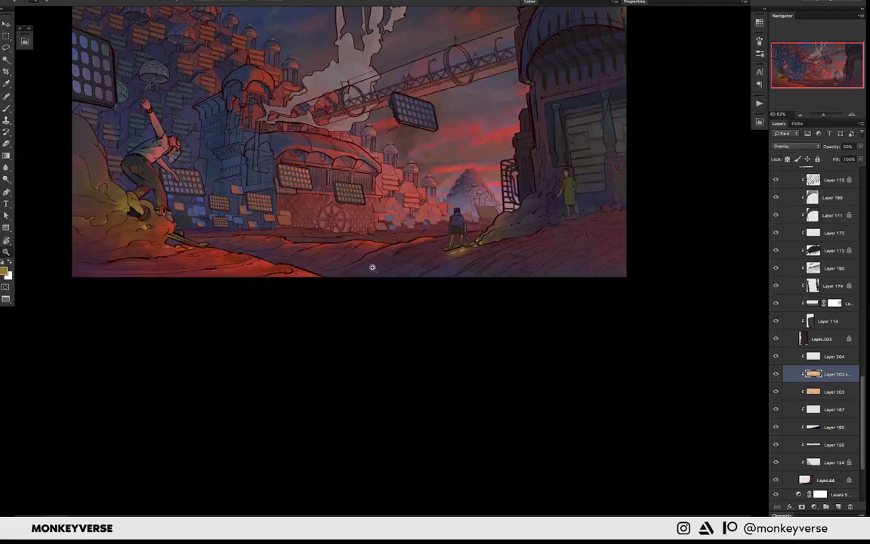
drag(372, 268, 345, 262)
drag(443, 248, 380, 260)
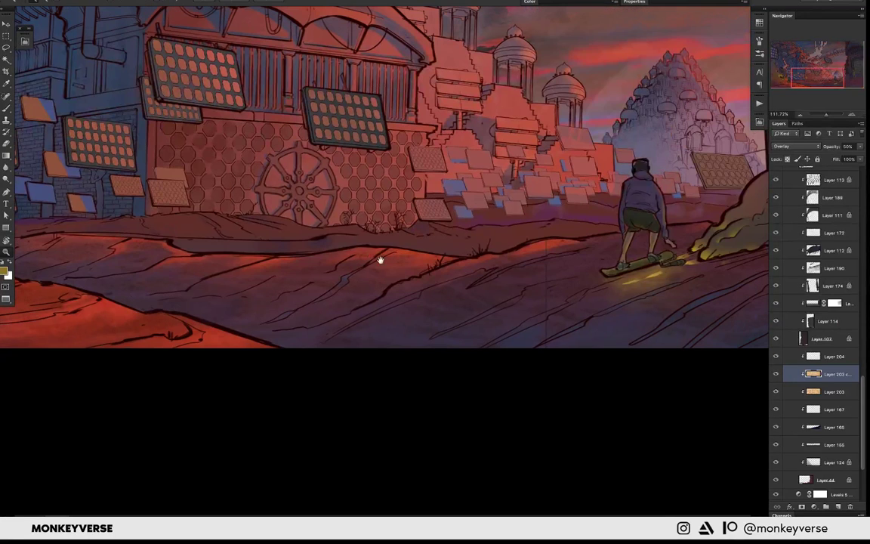
- Recommit the overlay transform and turn off View > Snap
key(ctrl+t)
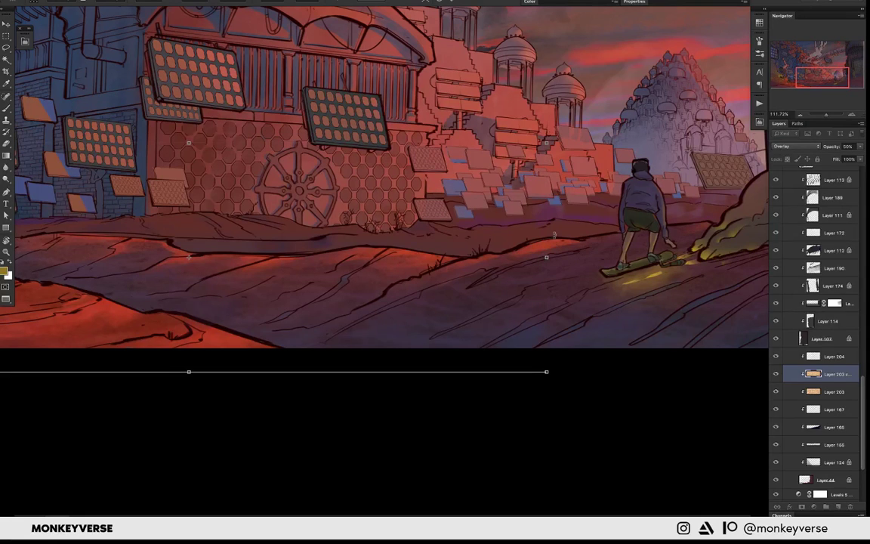
key(Return)
click(249, 1)
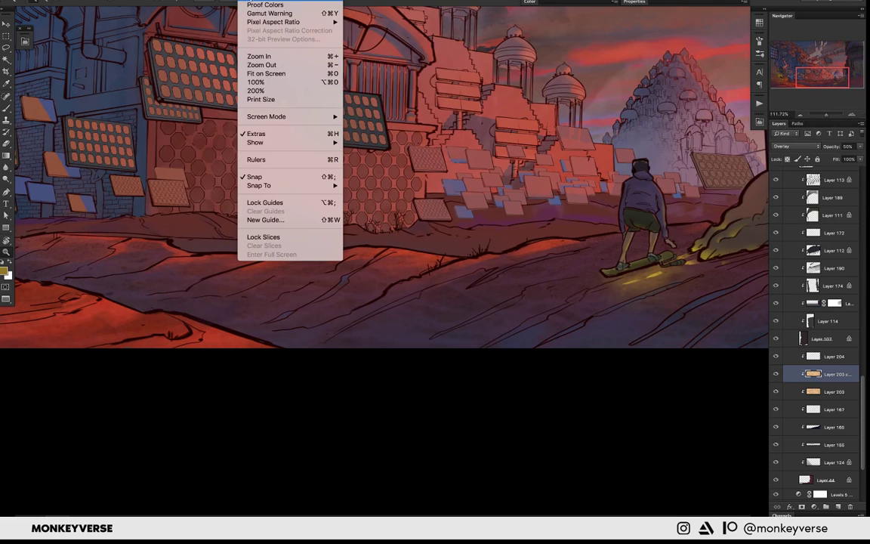
click(266, 177)
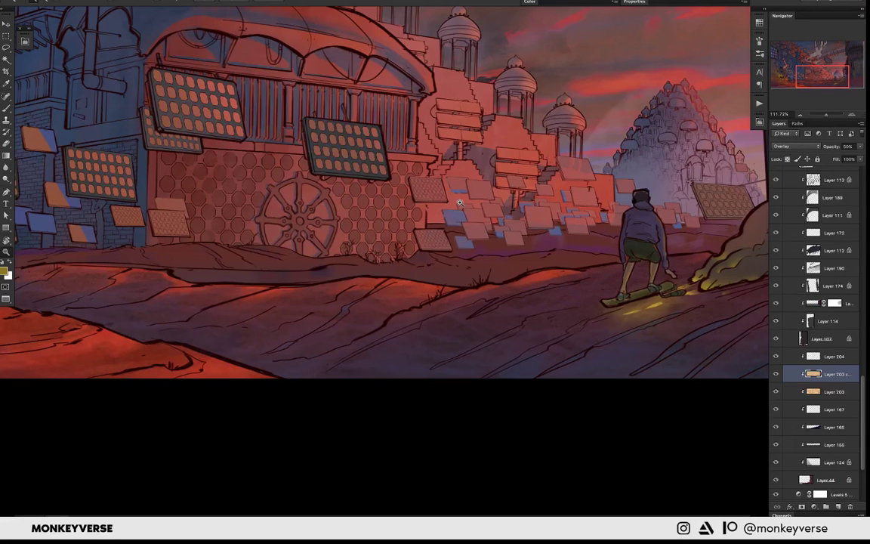
scroll(459, 202, down, 5)
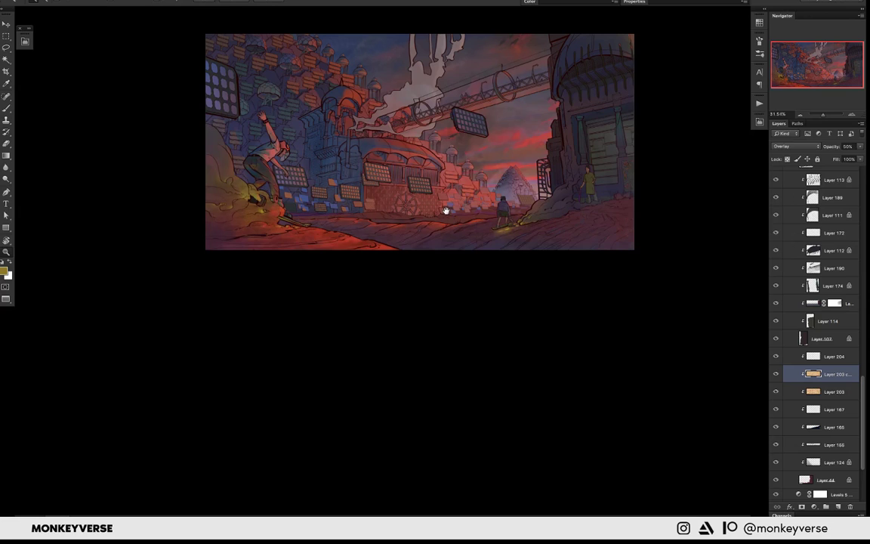
- On Layer 204, paint sampled dark red strokes across the street around the central skateboarder
drag(446, 210, 433, 210)
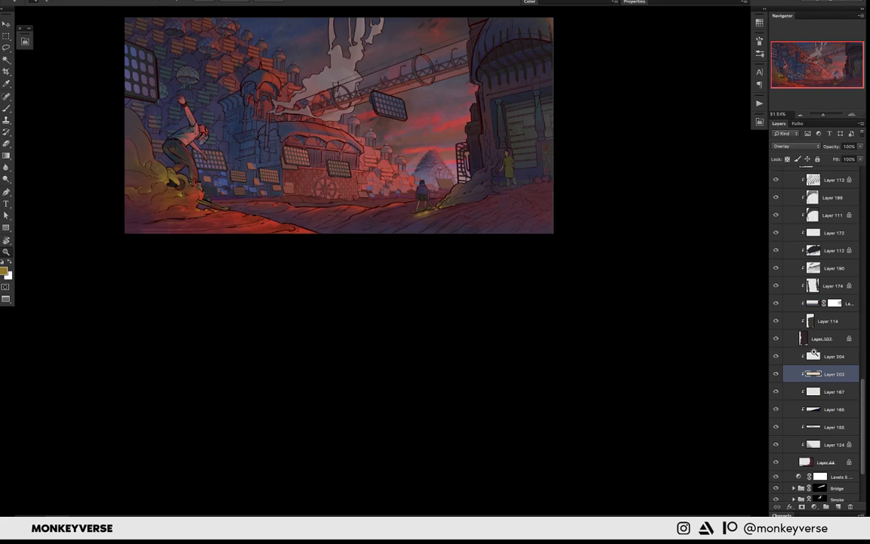
click(814, 353)
scroll(458, 198, up, 5)
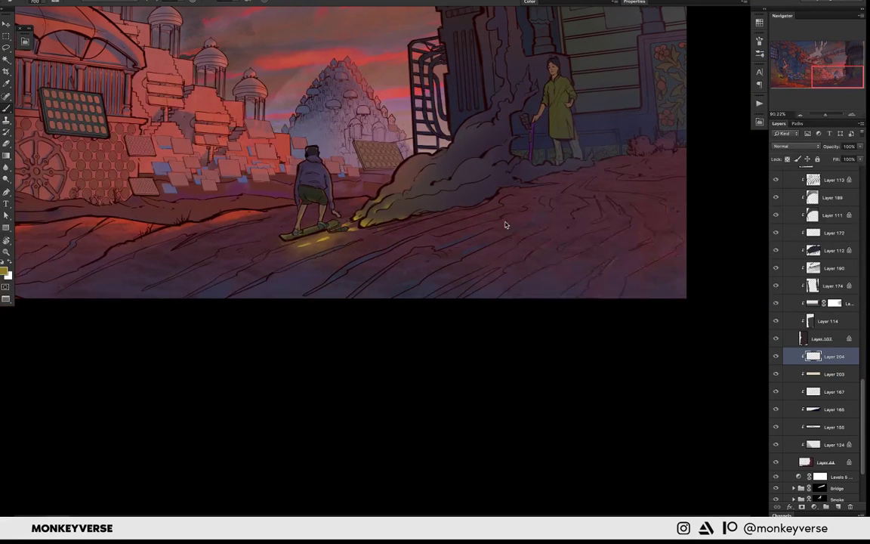
alt+click(483, 241)
mouse_move(359, 273)
mouse_down()
mouse_move(372, 265)
mouse_move(364, 297)
mouse_move(456, 270)
mouse_up()
- Select the range of layers from Layer 204 down to Layer 44
scroll(483, 298, left, 5)
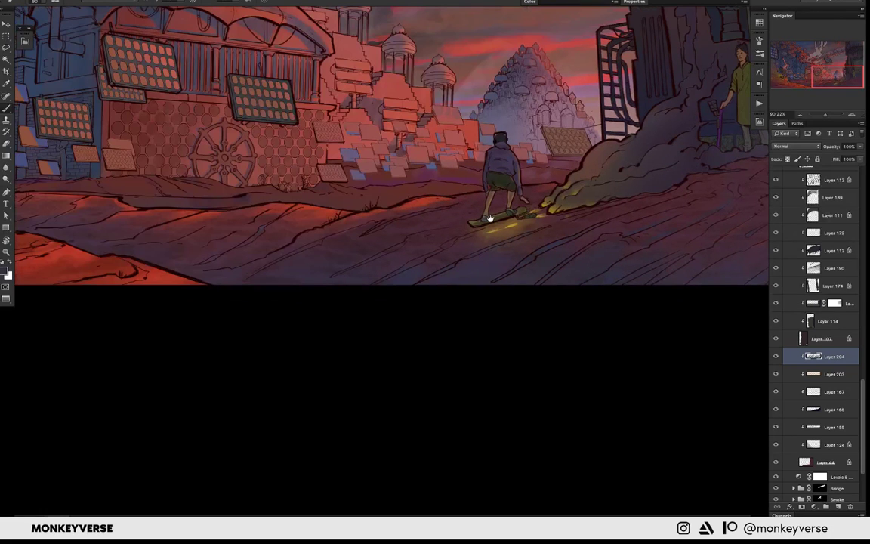
scroll(365, 282, left, 2)
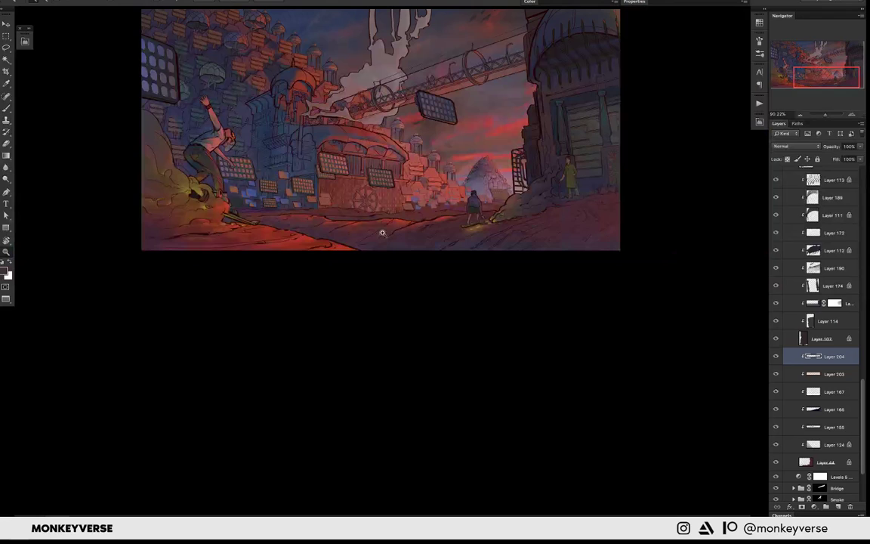
scroll(382, 232, down, 2)
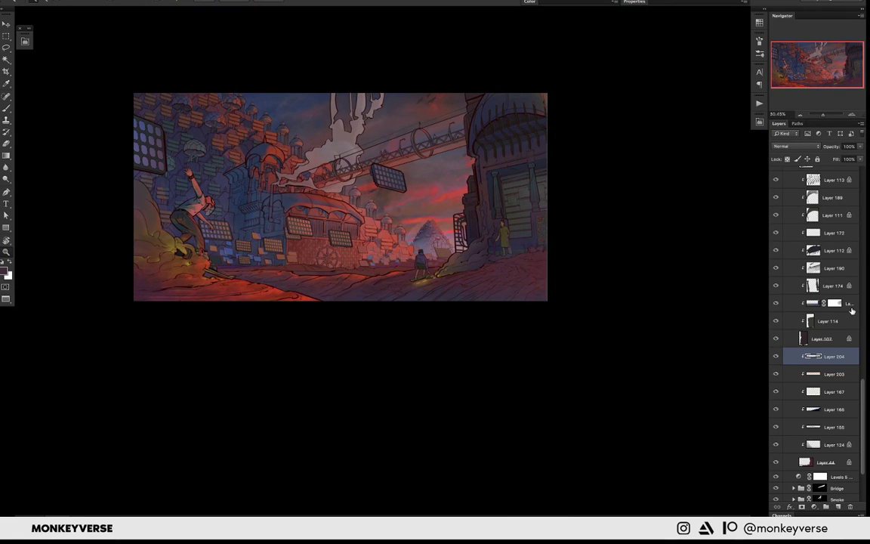
scroll(863, 380, up, 3)
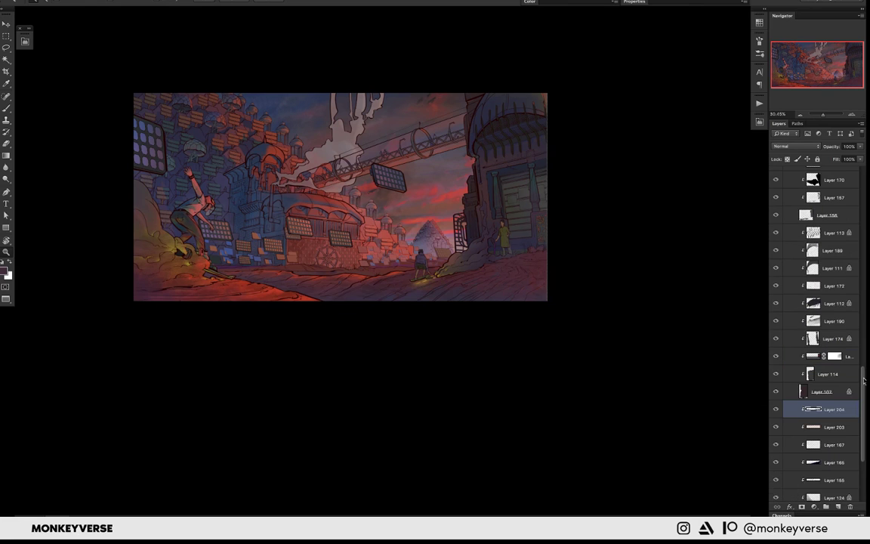
scroll(864, 380, down, 5)
shift+click(827, 408)
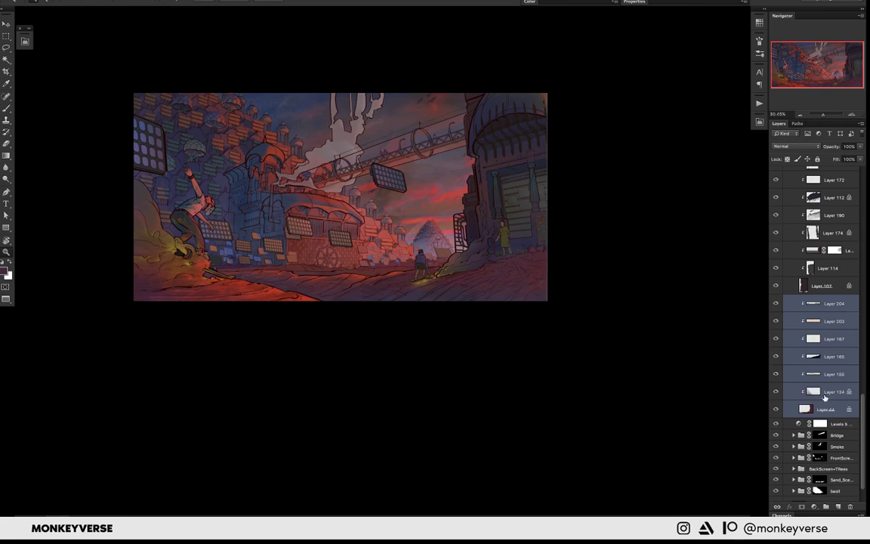
- Toggle visibility of Layers 204–155 to compare, then move Layer 165 just below Layer 204
drag(778, 303, 781, 402)
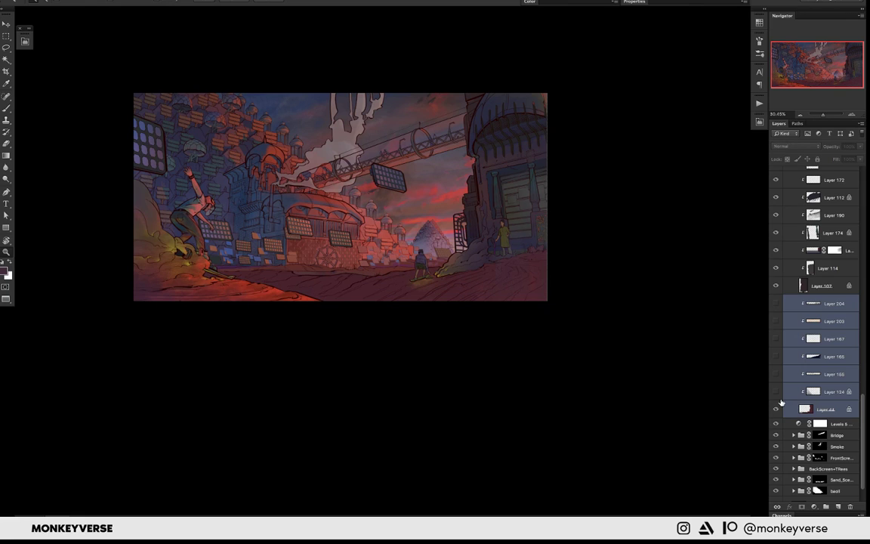
click(778, 390)
drag(777, 374, 776, 303)
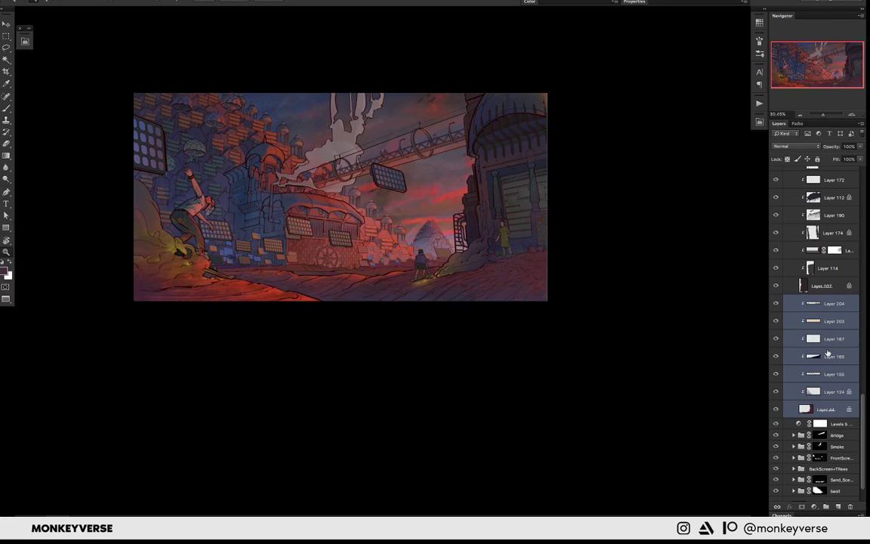
mouse_move(827, 353)
mouse_down()
mouse_move(840, 305)
mouse_move(827, 320)
mouse_up()
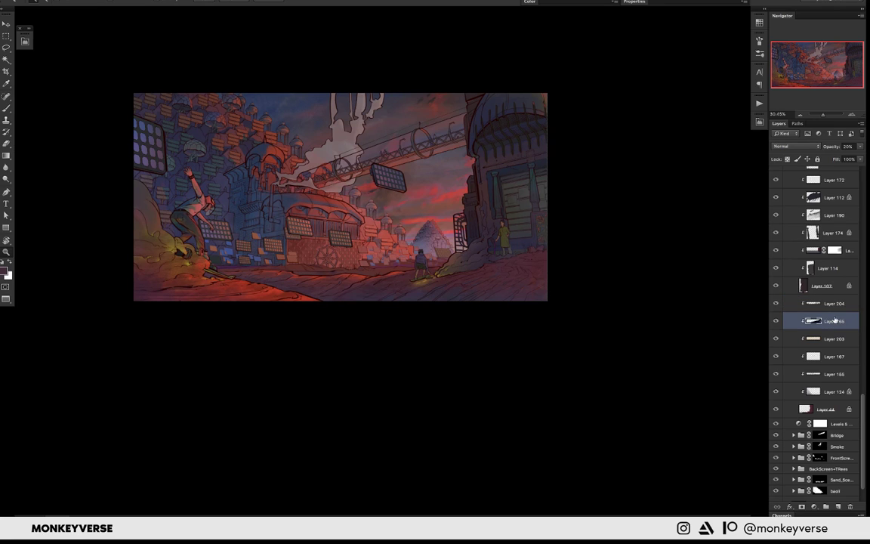
- Raise Layer 165's opacity to 40%
scroll(434, 257, up, 2)
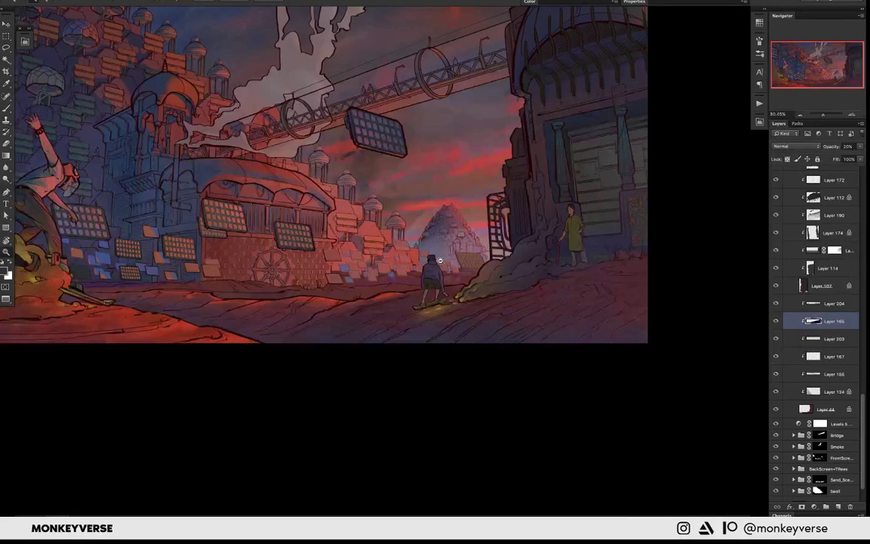
scroll(440, 260, down, 1)
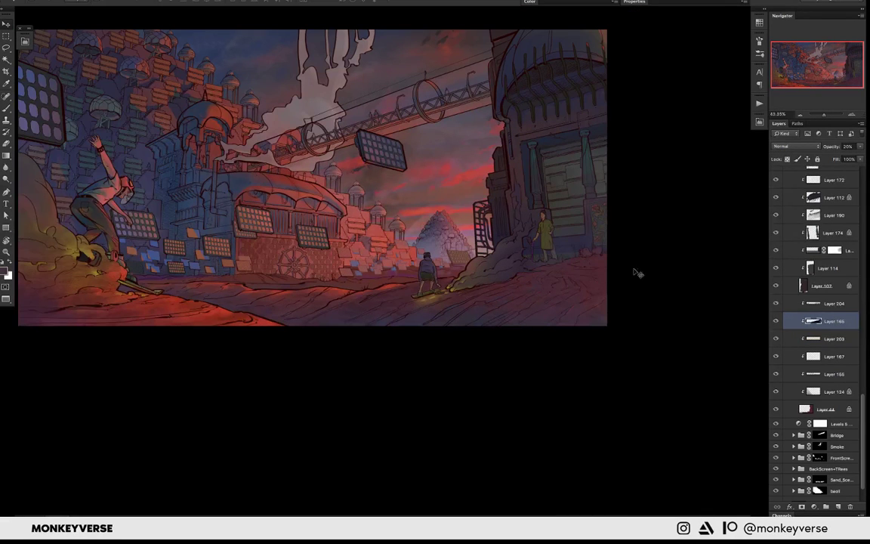
key(3)
key(4)
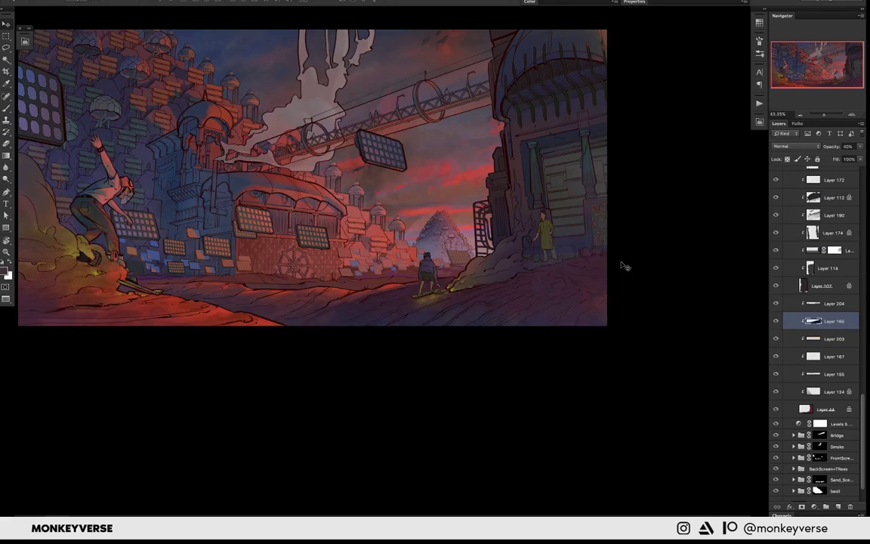
scroll(539, 280, down, 1)
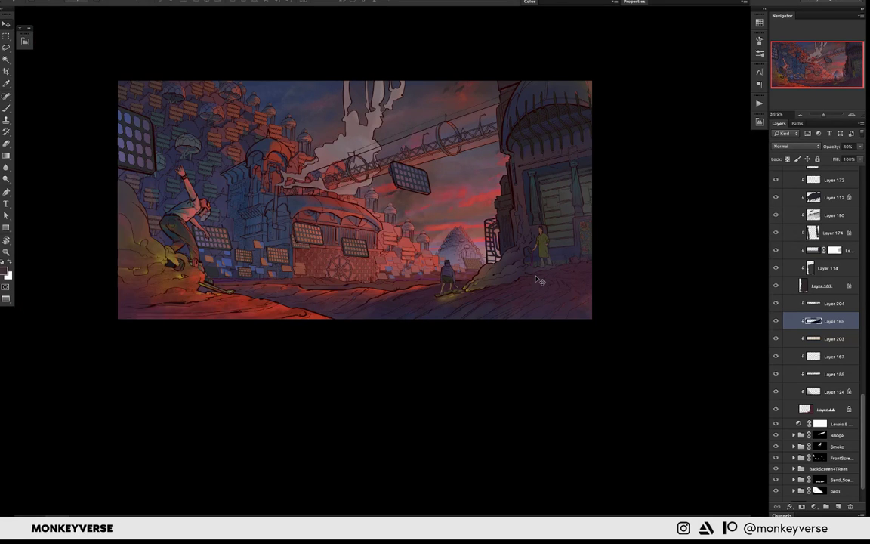
- Move Layer 203 above Layer 165 and raise the opacity to about 80%
key(v)
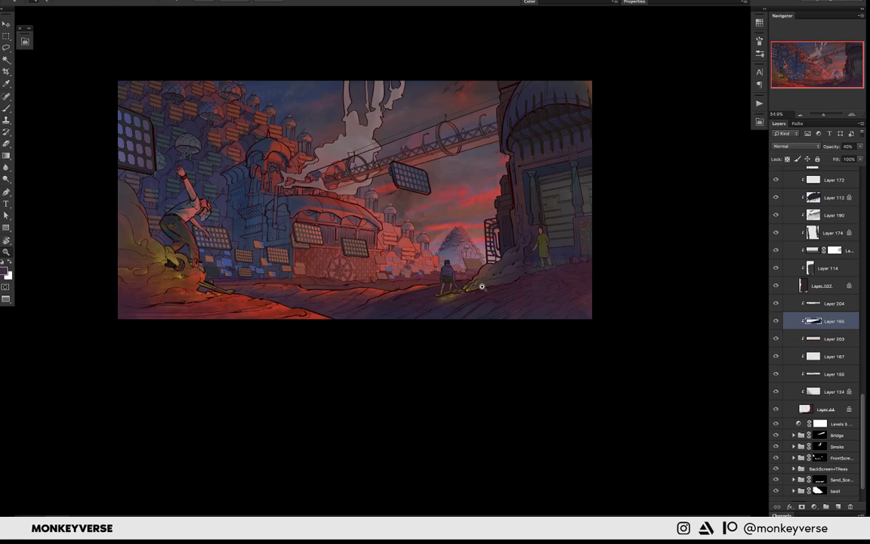
scroll(481, 286, down, 1)
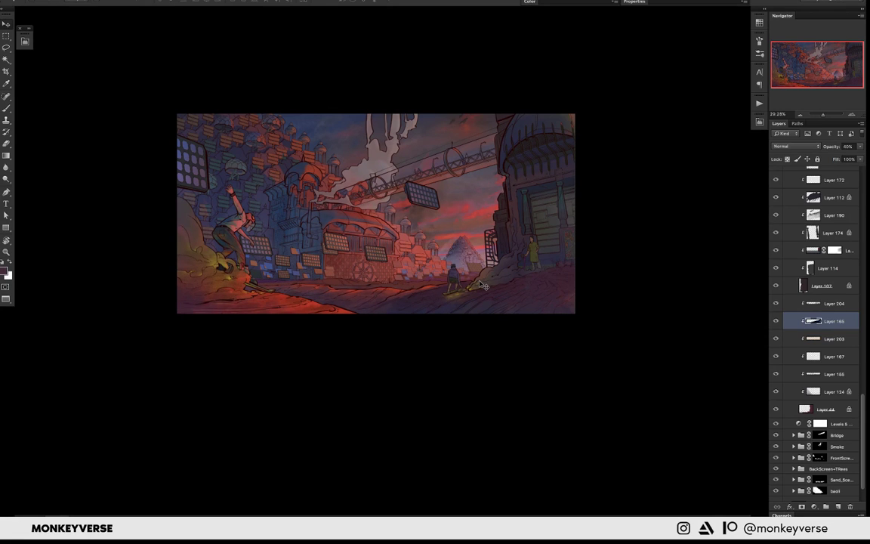
drag(827, 338, 812, 318)
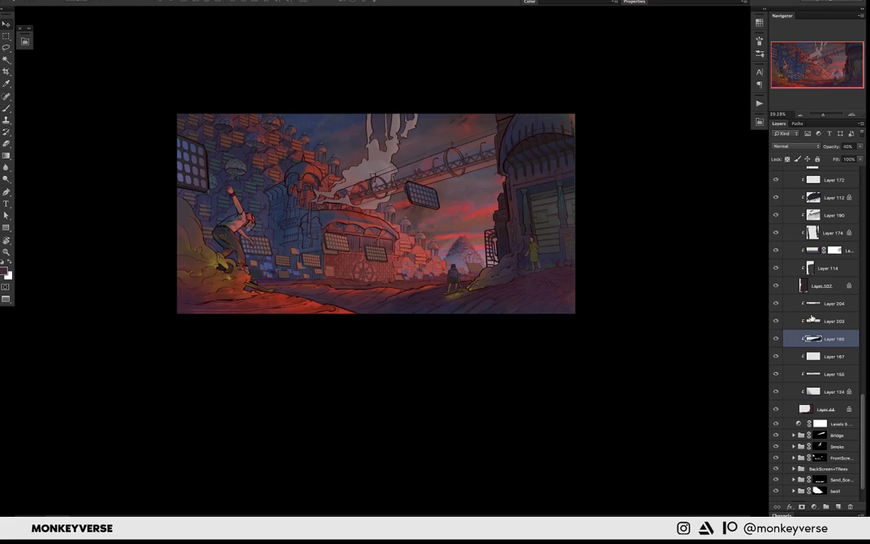
key(5)
key(8)
drag(576, 295, 552, 299)
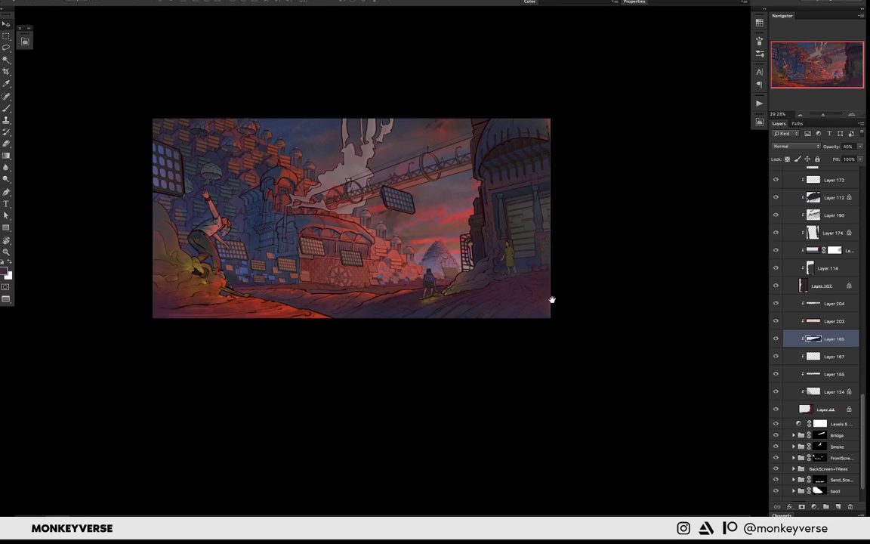
click(830, 303)
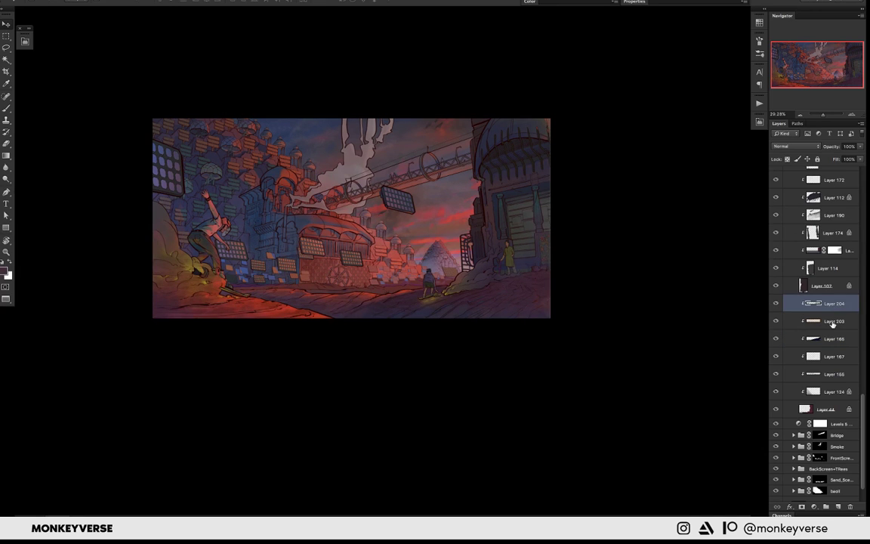
- Add a new Layer 205 above Layer 204, use an 80 px brush, and sample red
key(ctrl+shift+alt+n)
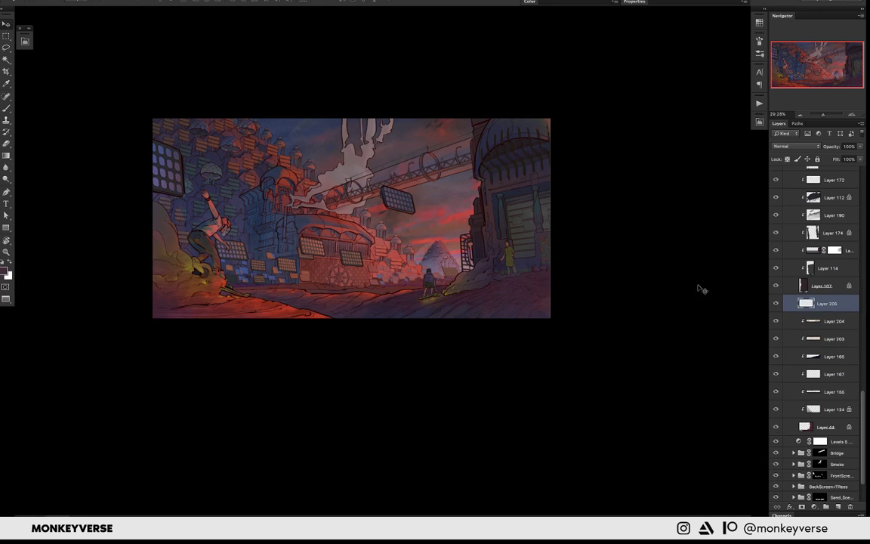
key(b)
right_click(504, 285)
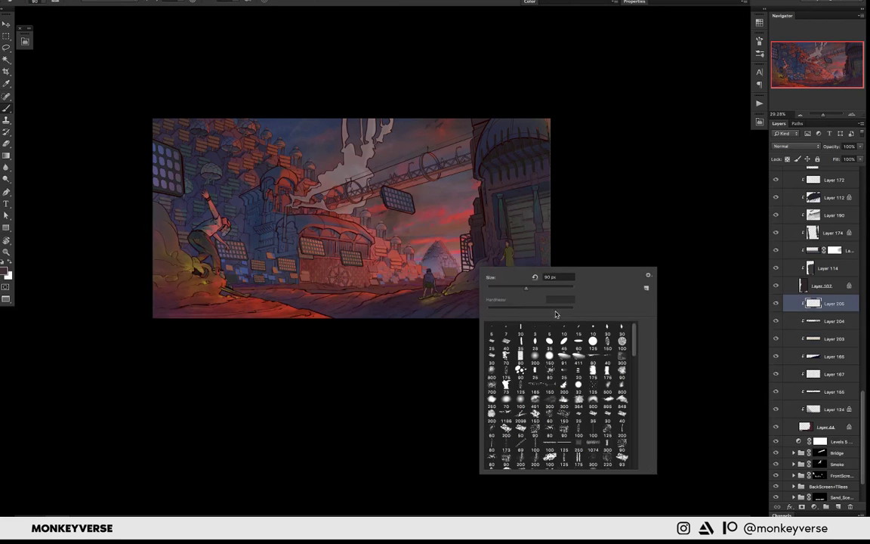
key(bracketleft)
right_click(548, 309)
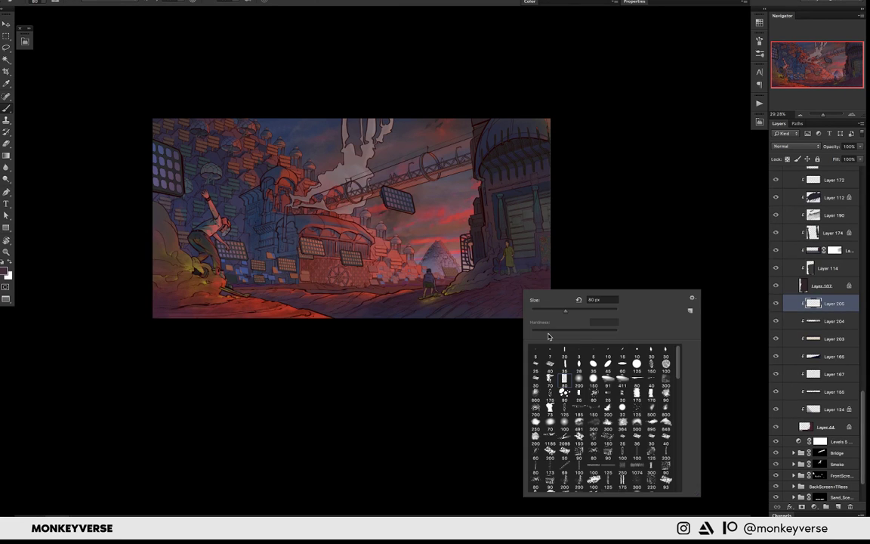
key(Escape)
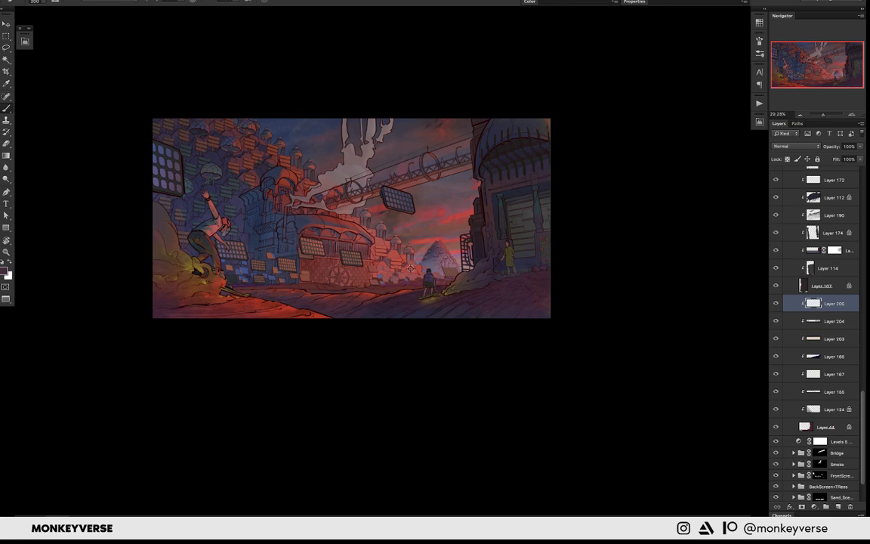
alt+click(410, 268)
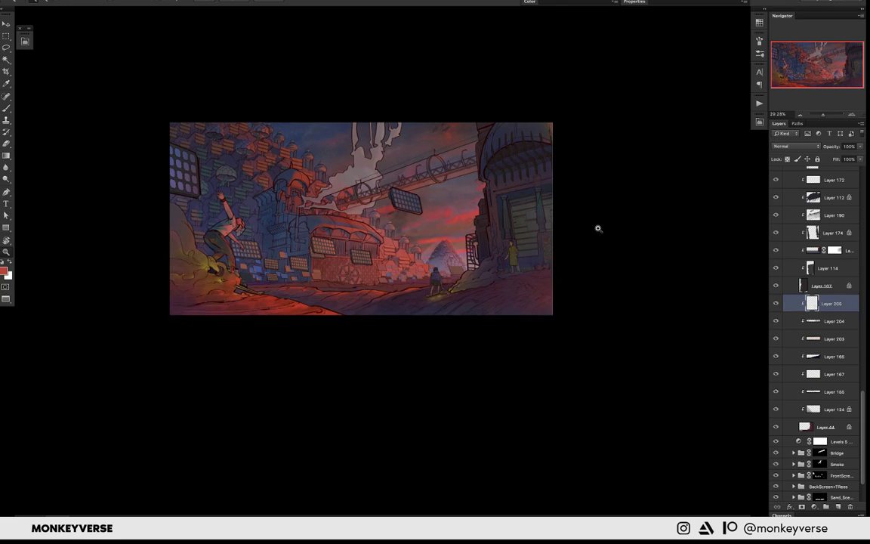
- Lock Layer 205's transparency, set the brush to 700 and the eraser to 250
right_click(539, 272)
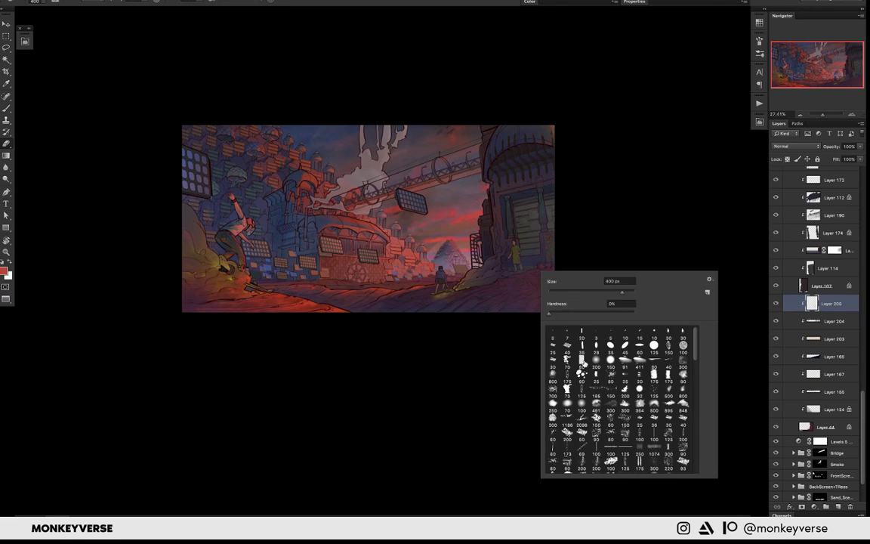
key(Return)
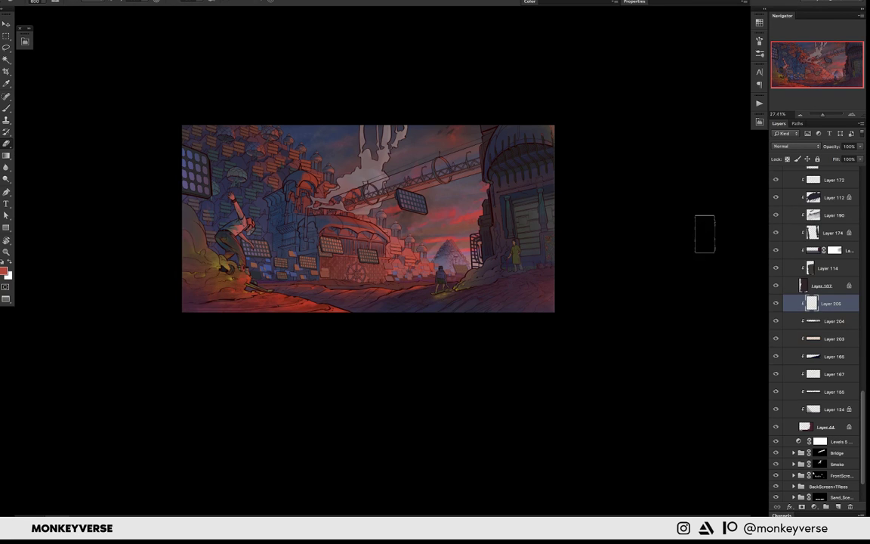
key(b)
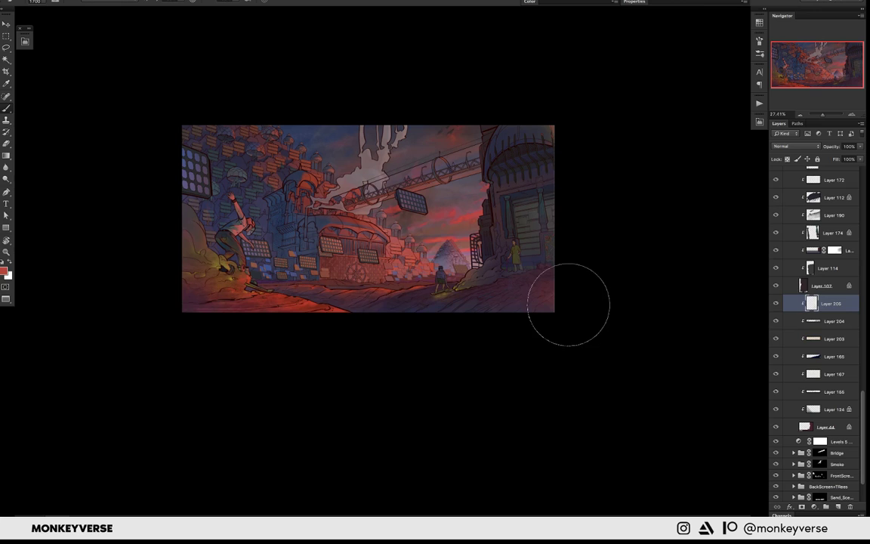
key(slash)
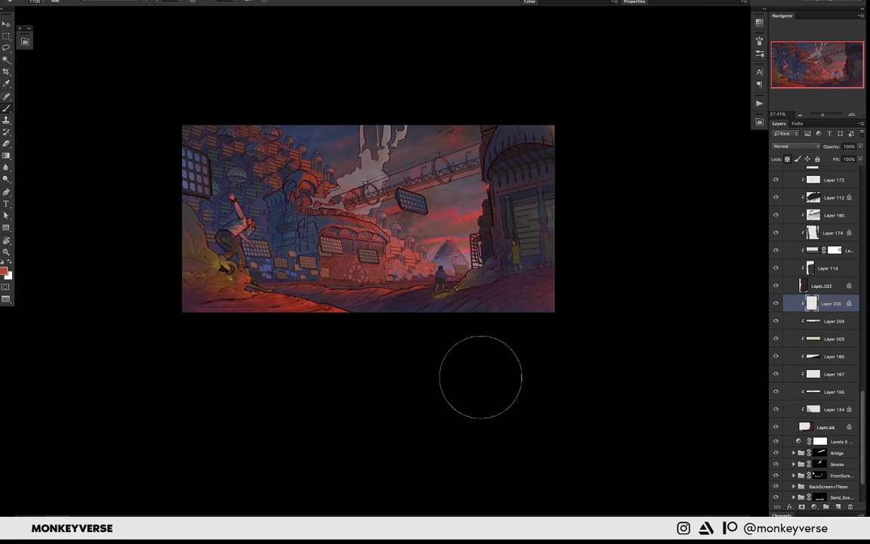
key(bracketleft)
key(bracketleft)
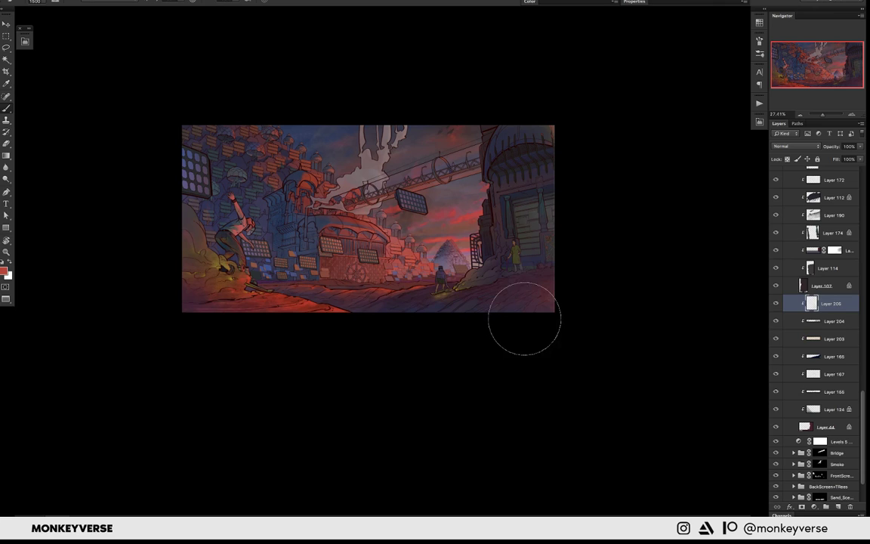
key(bracketleft)
key(bracketleft)
key(bracketleft)
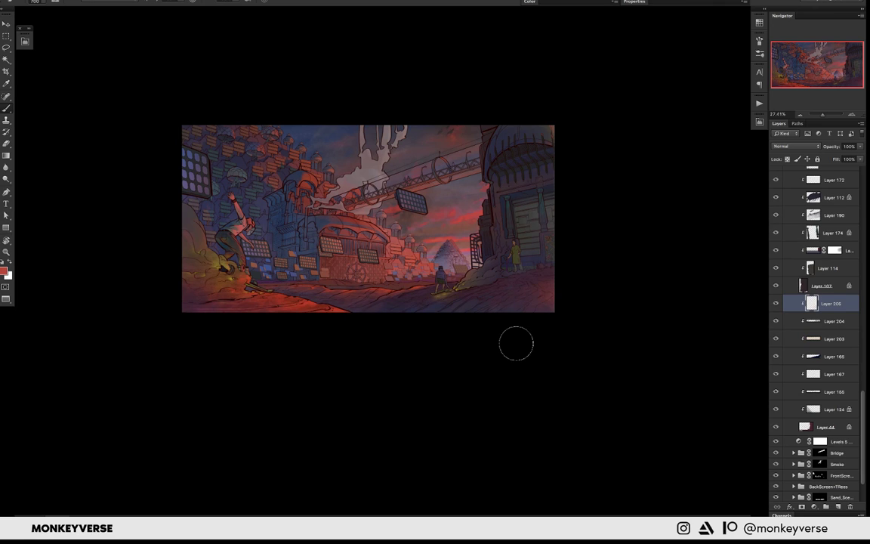
key(e)
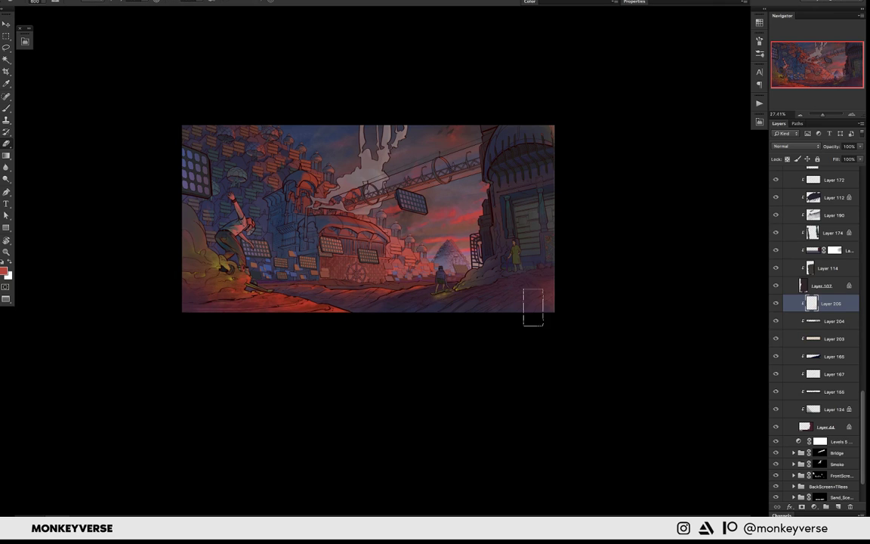
key(bracketleft)
key(bracketleft)
key(bracketleft)
key(bracketleft)
key(bracketleft)
key(bracketleft)
scroll(378, 220, down, 1)
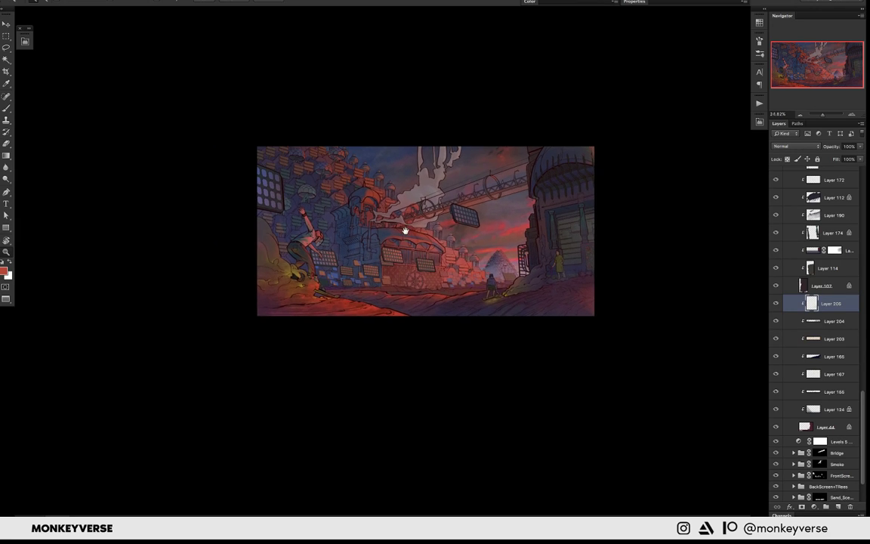
- Merge Layers 205 down to 44 into a single Layer 205
drag(378, 220, 549, 241)
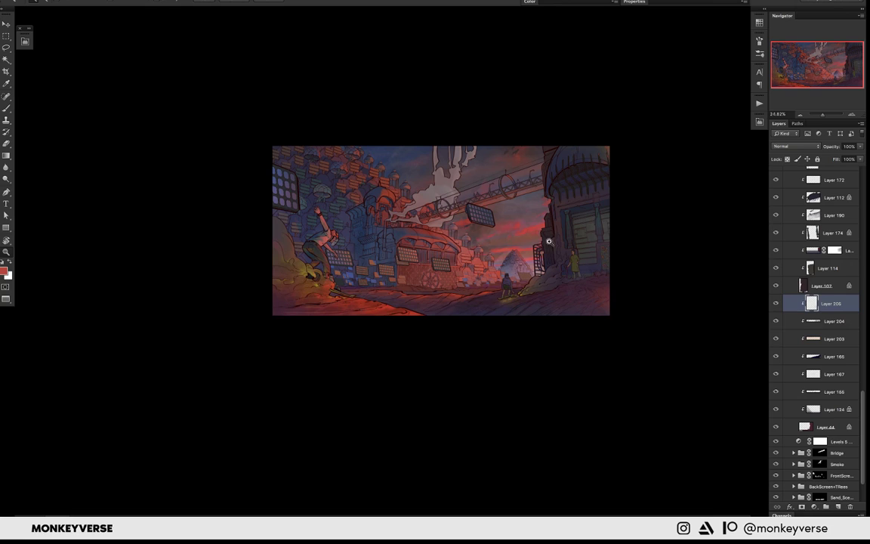
shift+click(833, 420)
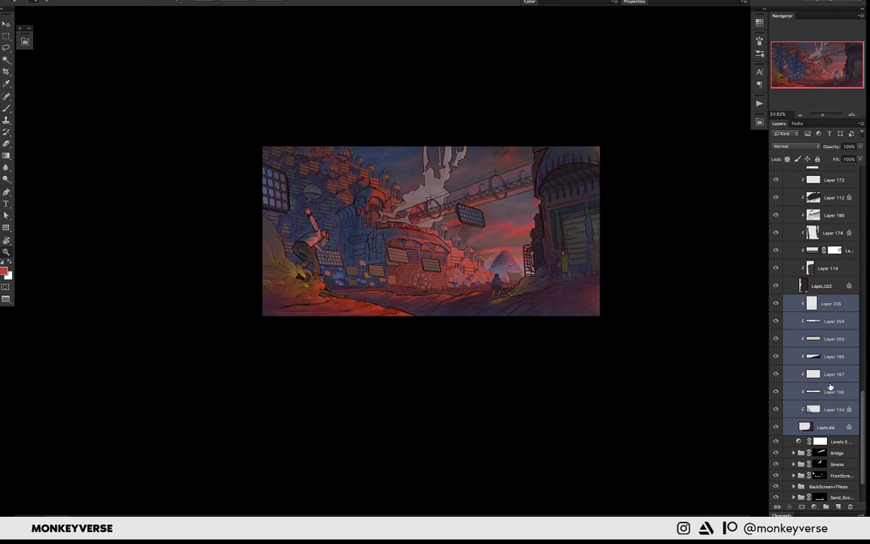
key(ctrl+e)
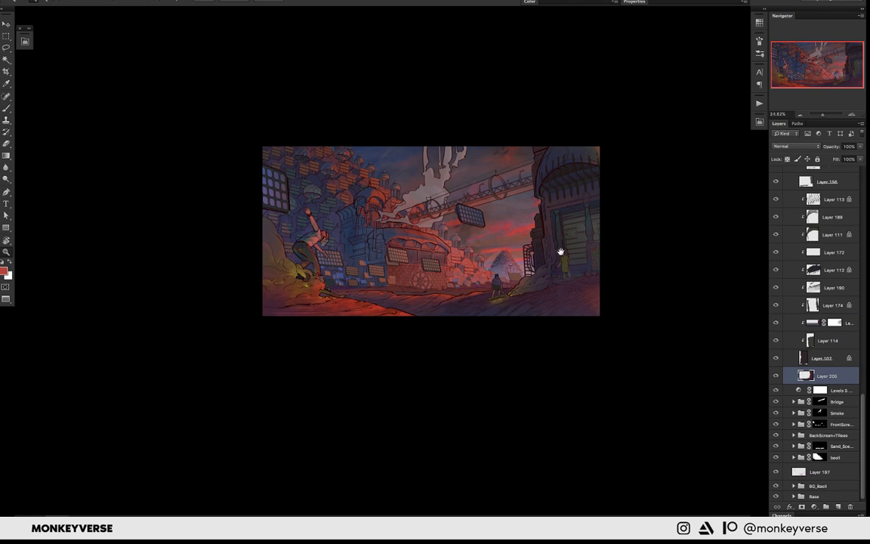
- Hide Layers 171, 170 and 167 to compare, then show them again
drag(560, 251, 538, 263)
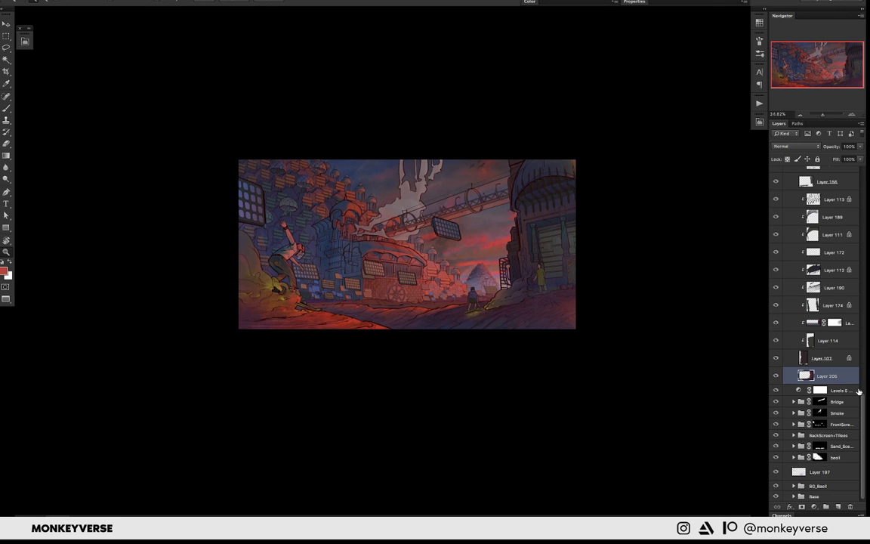
scroll(830, 363, up, 5)
scroll(815, 317, up, 1)
click(776, 269)
drag(778, 282, 776, 325)
click(775, 302)
click(775, 286)
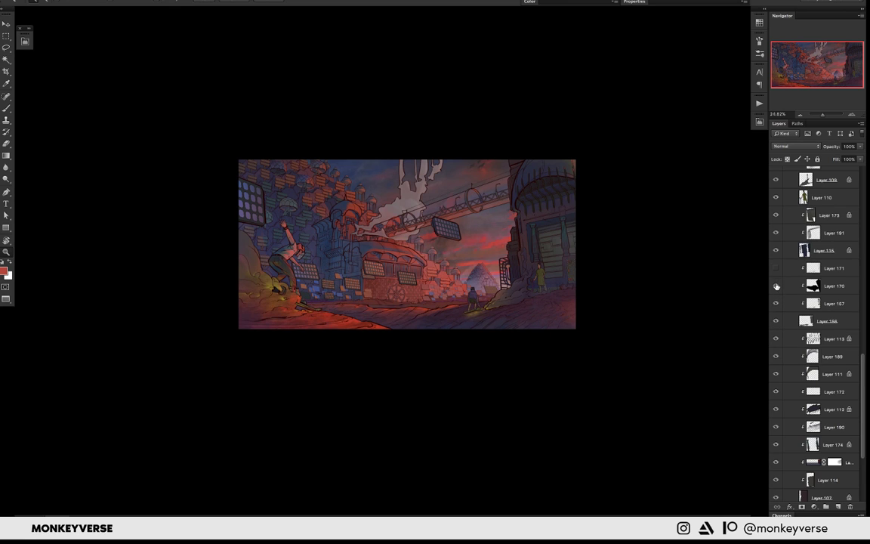
click(775, 268)
click(831, 338)
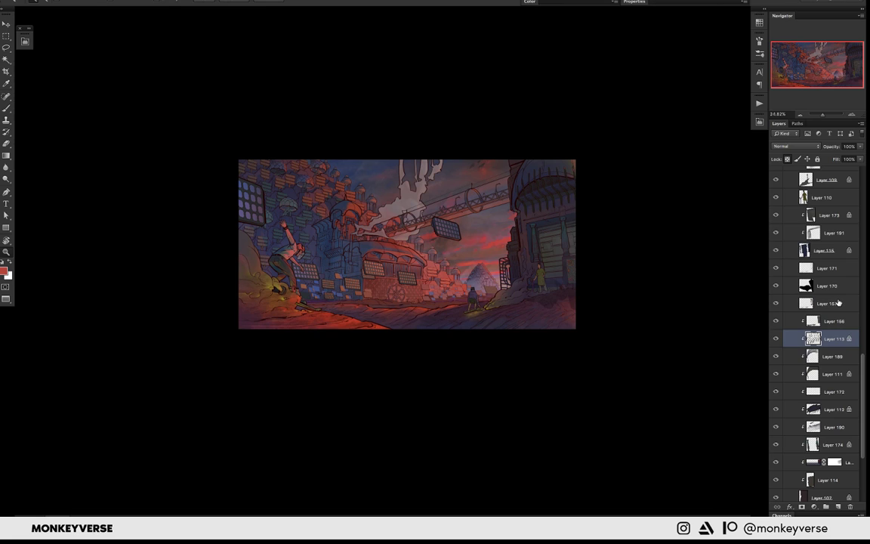
- Move Layer 156 under Layer 170 and merge Layers 171 through 156 into Layer 171
scroll(838, 302, down, 1)
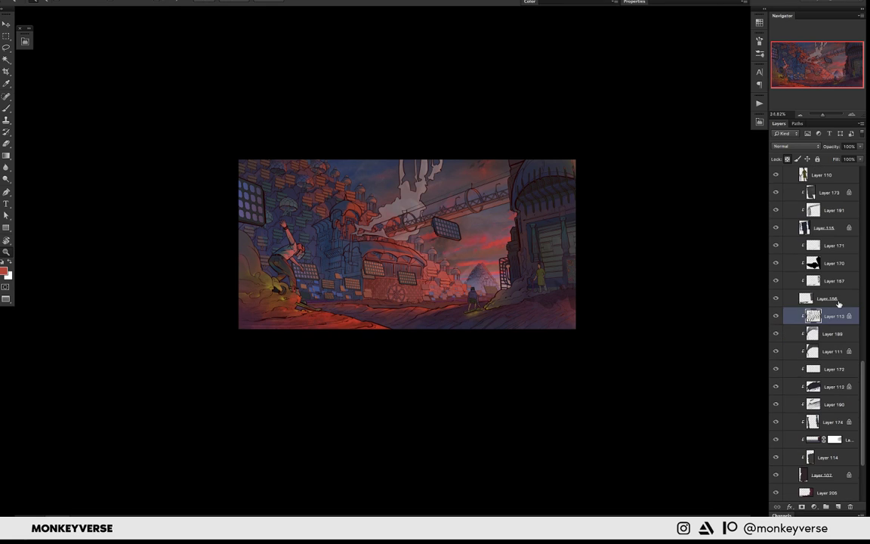
drag(838, 303, 838, 250)
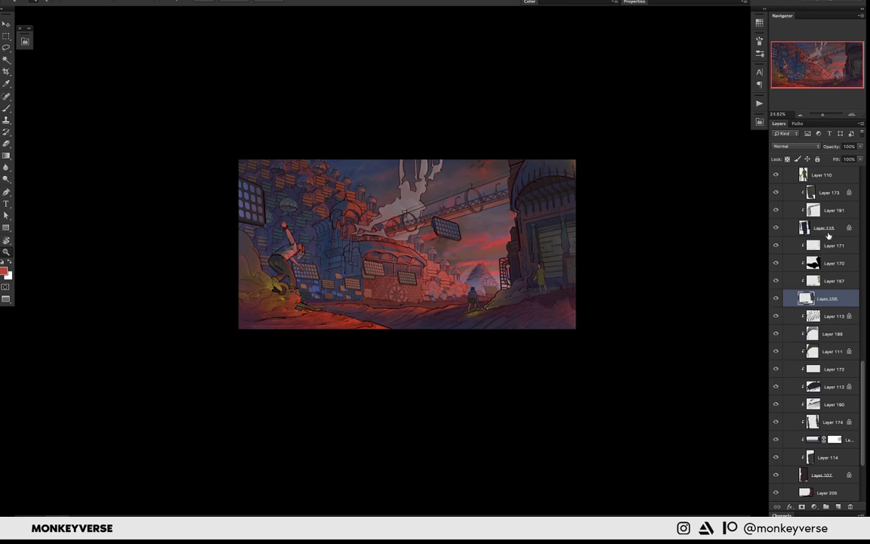
shift+click(841, 250)
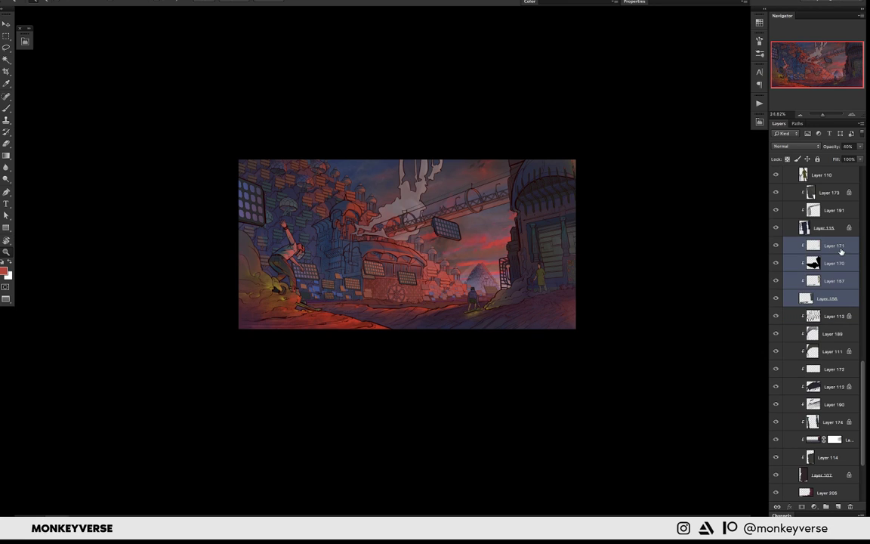
key(ctrl+e)
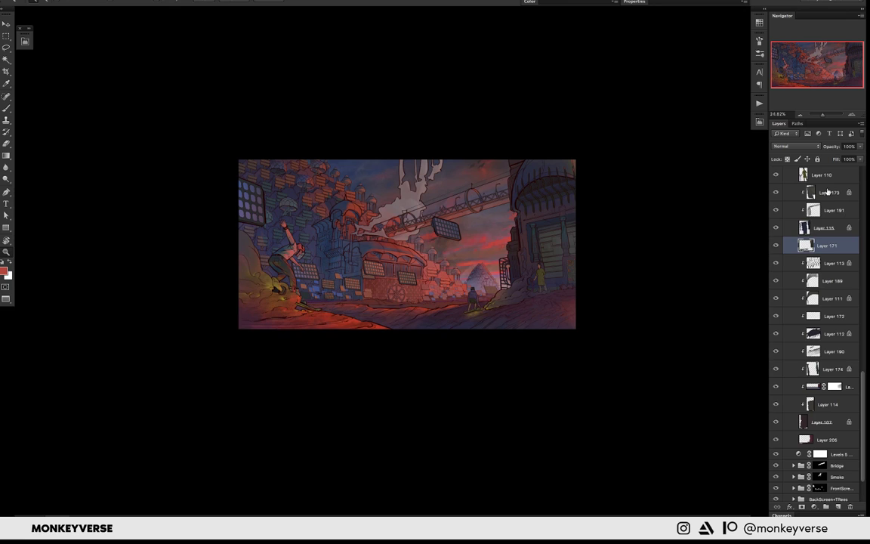
- Merge Layers 173, 191 and 115 into one, and Layers 169, 166 and 108 into one
click(827, 192)
shift+click(824, 228)
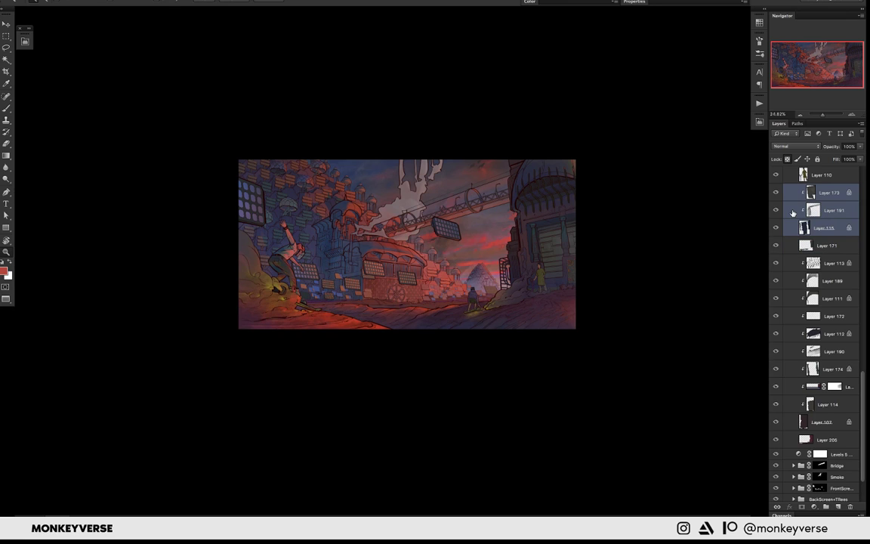
key(ctrl+e)
scroll(827, 226, up, 5)
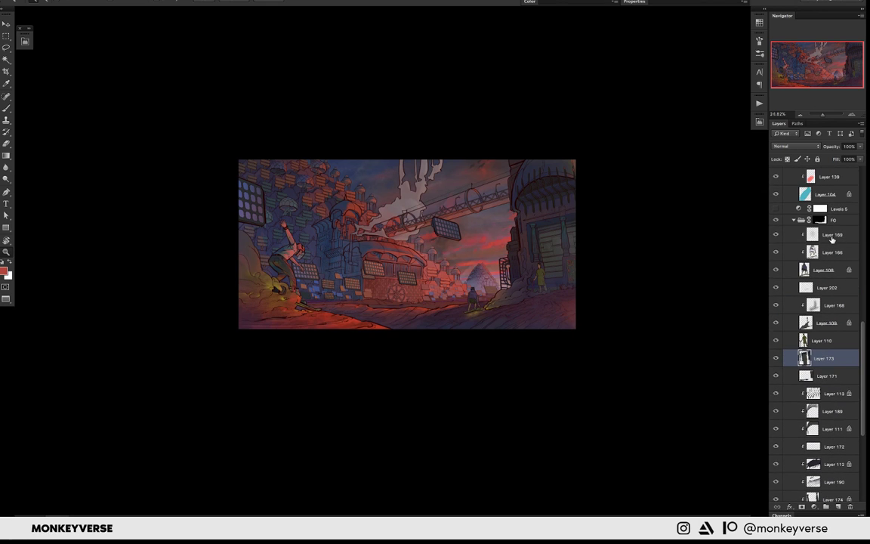
click(831, 235)
shift+click(826, 269)
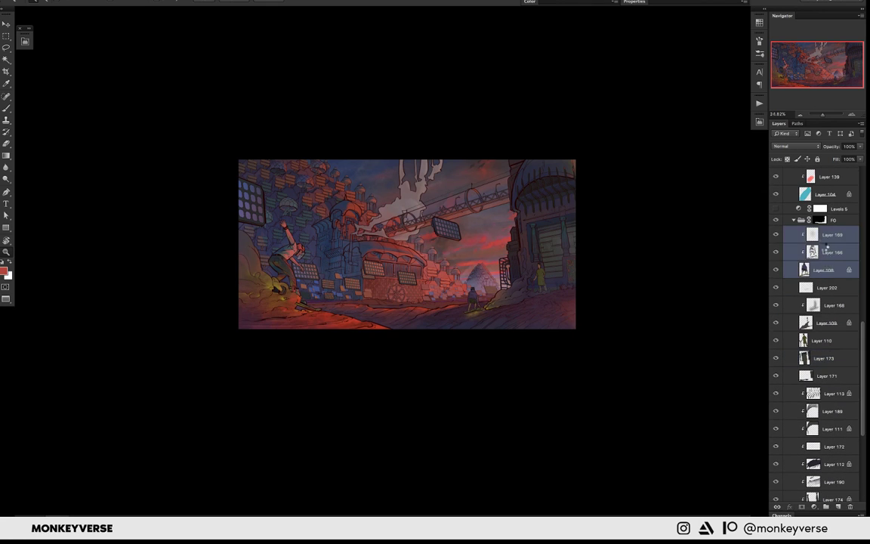
key(ctrl+e)
- Merge Layer 168 with the layer beneath it
click(827, 253)
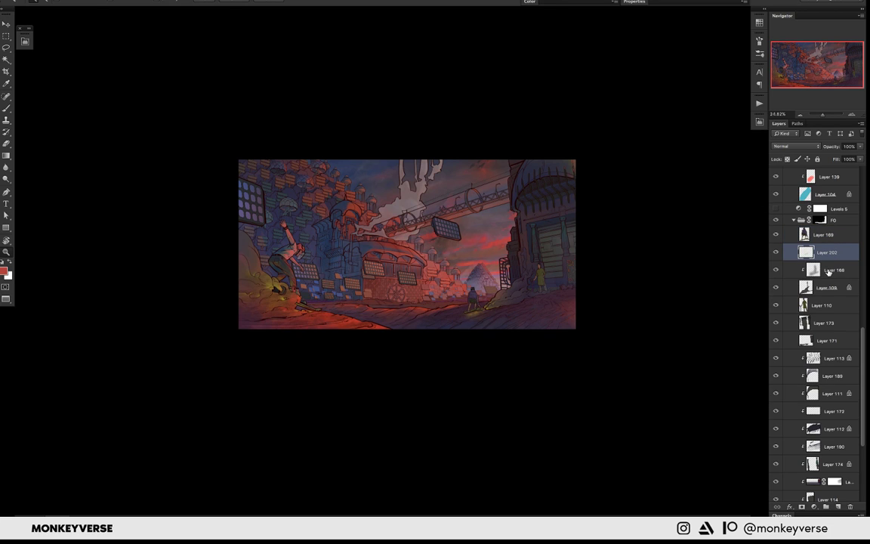
click(828, 270)
key(ctrl+e)
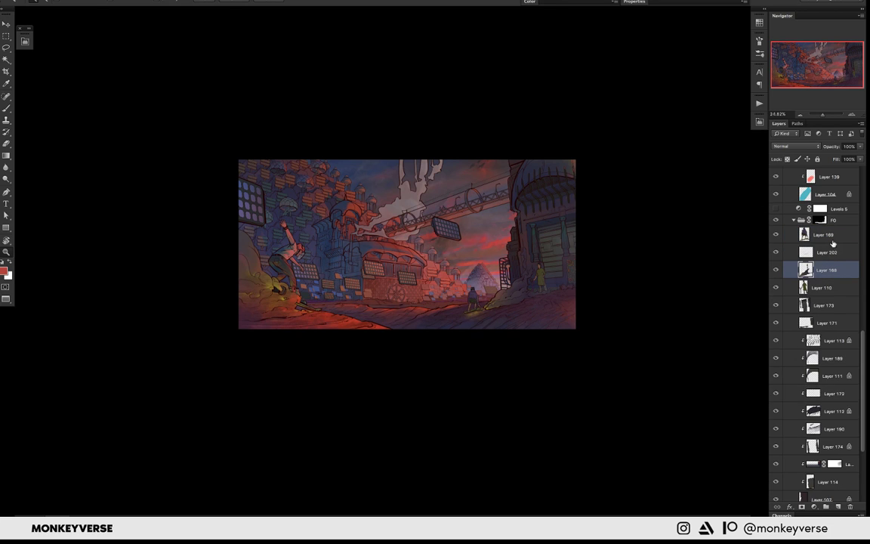
scroll(833, 243, down, 2)
scroll(845, 317, down, 2)
scroll(862, 398, down, 2)
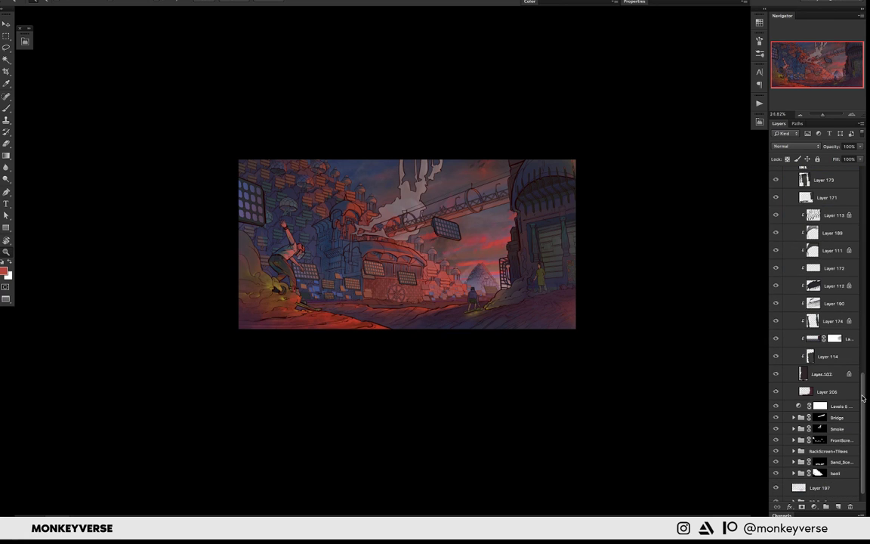
drag(862, 398, 863, 284)
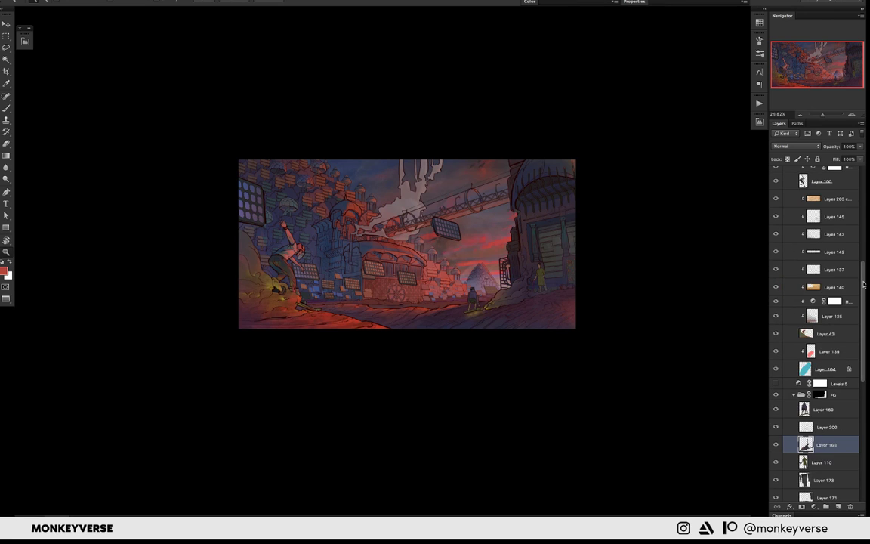
- Merge Layer 139 and Layer 104 into one layer
scroll(863, 284, up, 1)
click(827, 386)
shift+click(826, 369)
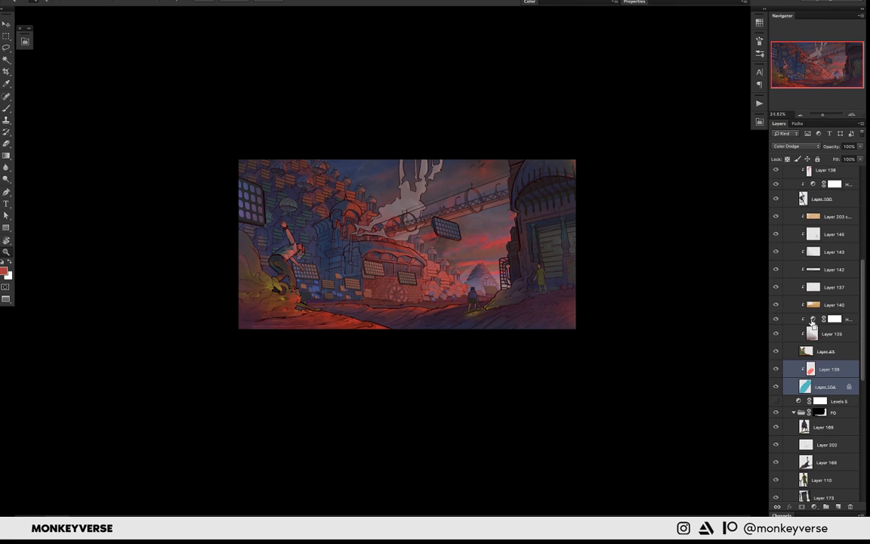
key(ctrl+e)
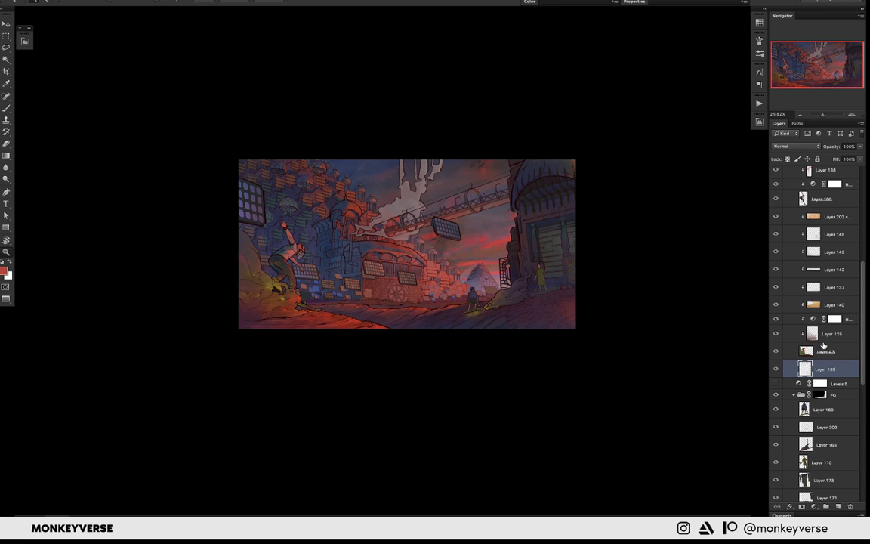
key(ctrl+z)
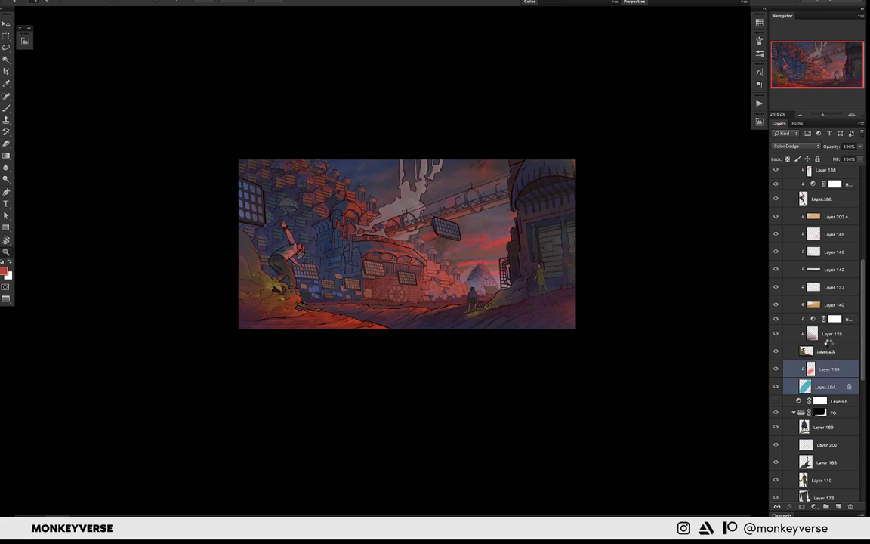
key(ctrl+e)
- Duplicate Layer 43 and merge the copy with its clipped layers into Layer 203 copy
click(829, 347)
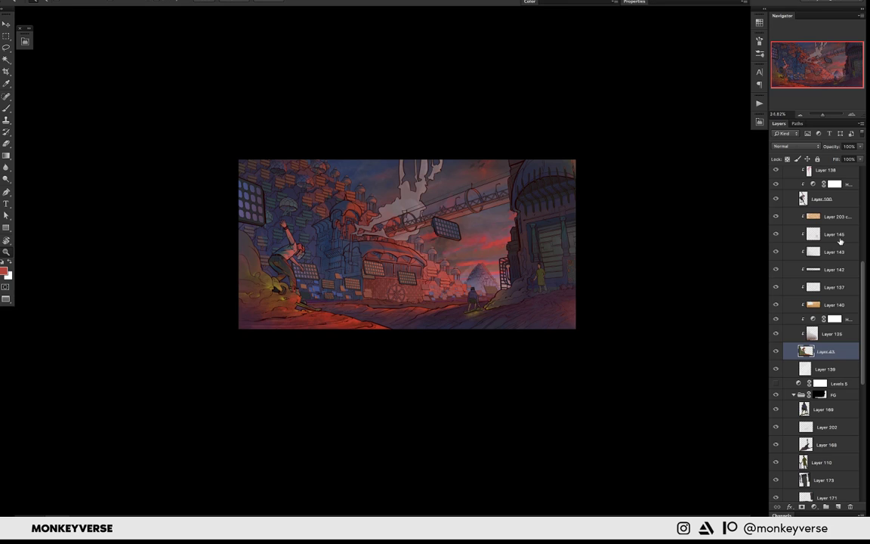
shift+click(840, 241)
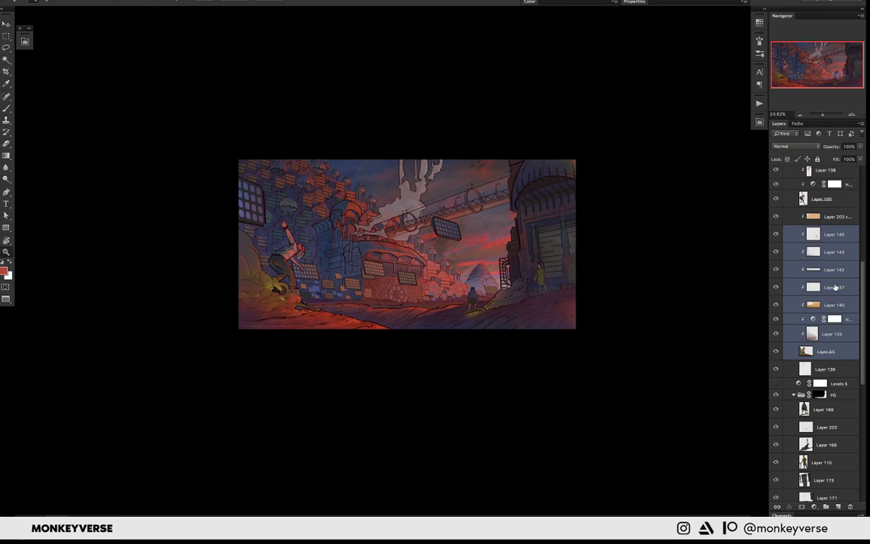
click(827, 352)
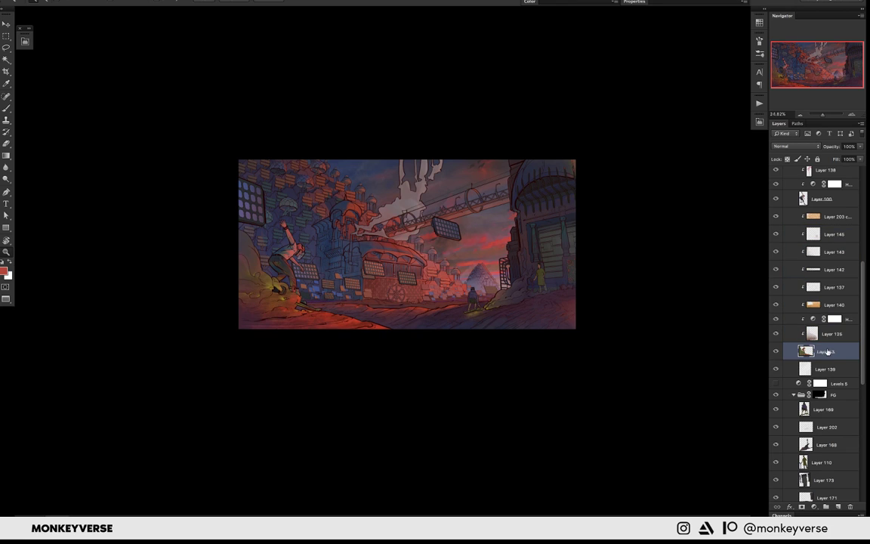
key(ctrl+j)
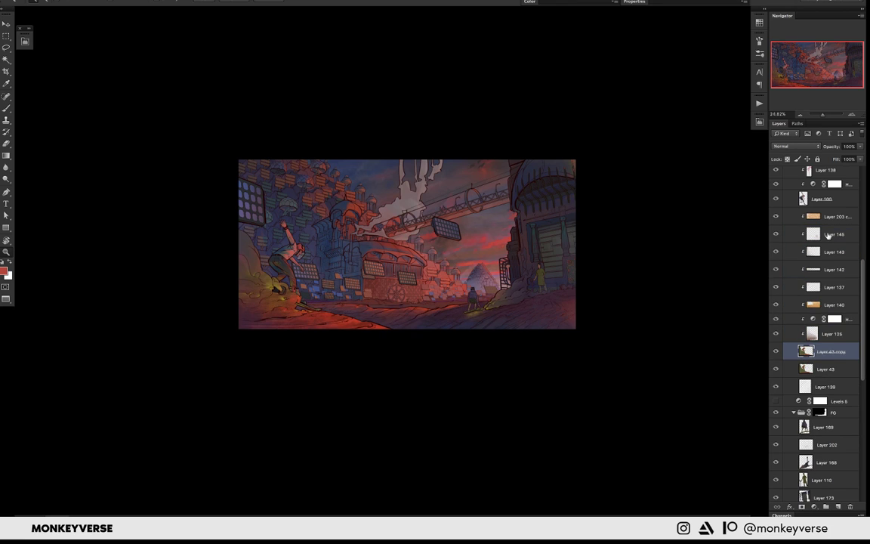
key(ctrl+e)
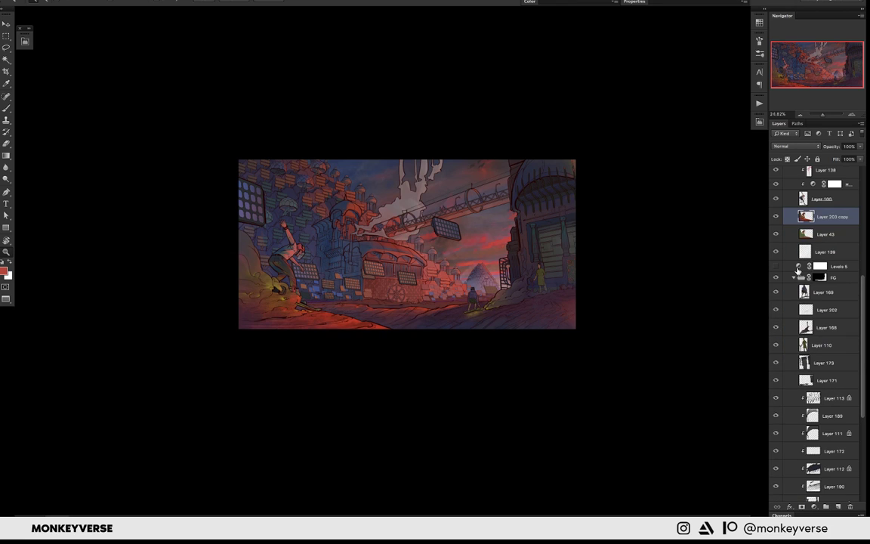
- Toggle Layer 203 copy to compare, then undo to restore Layer 43 beneath it
click(776, 218)
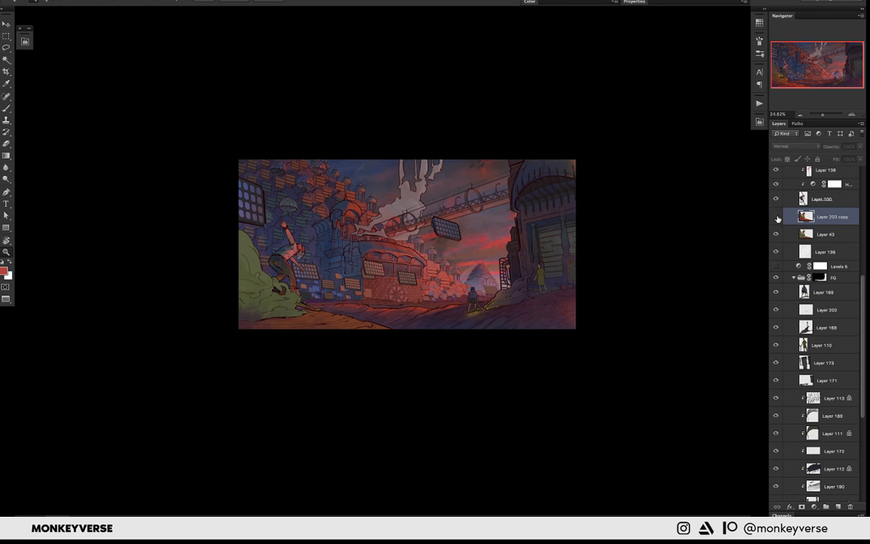
click(776, 217)
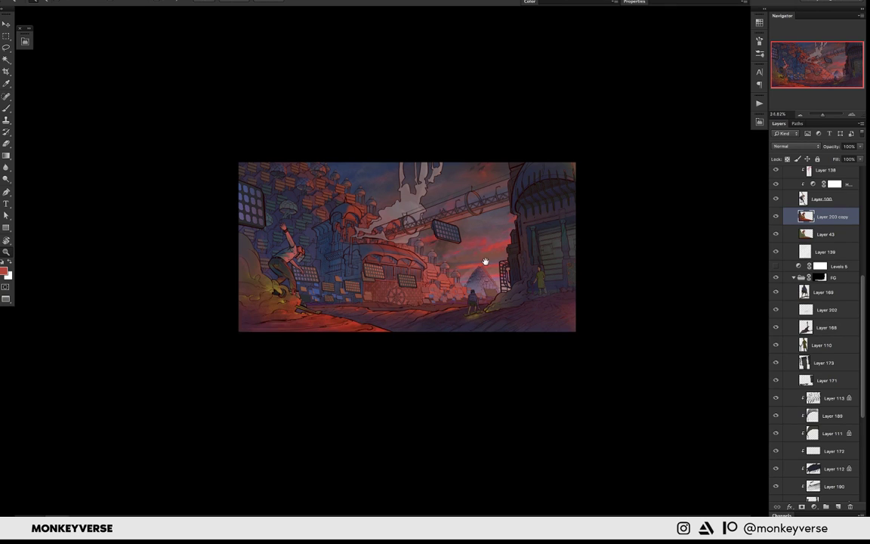
scroll(485, 261, up, 2)
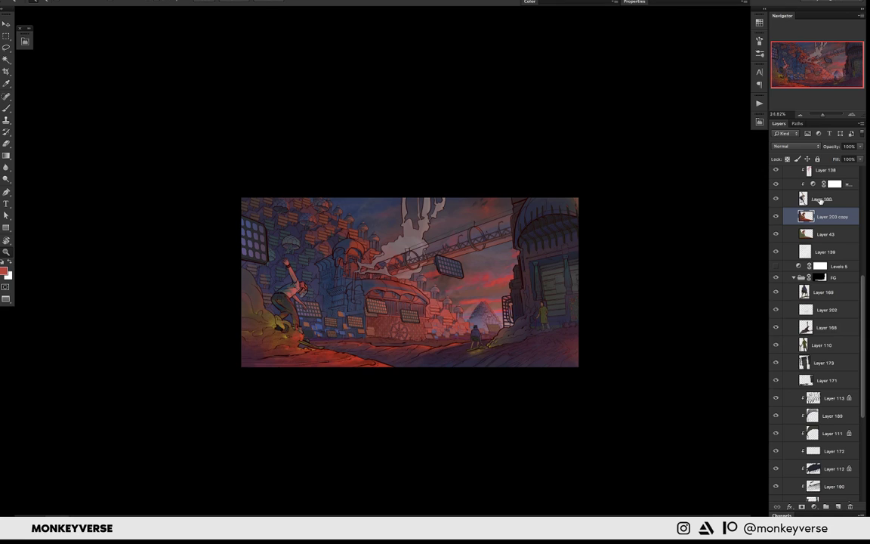
click(820, 200)
scroll(821, 226, up, 1)
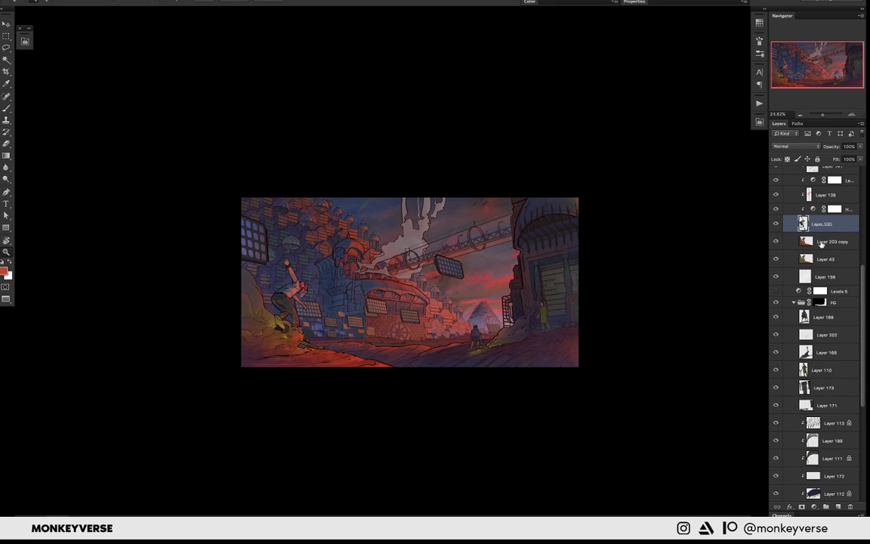
click(820, 243)
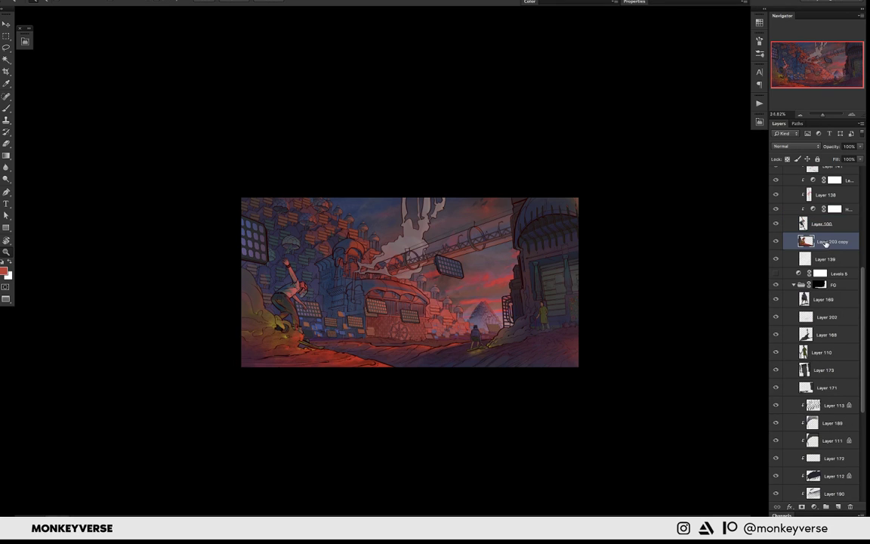
key(ctrl+z)
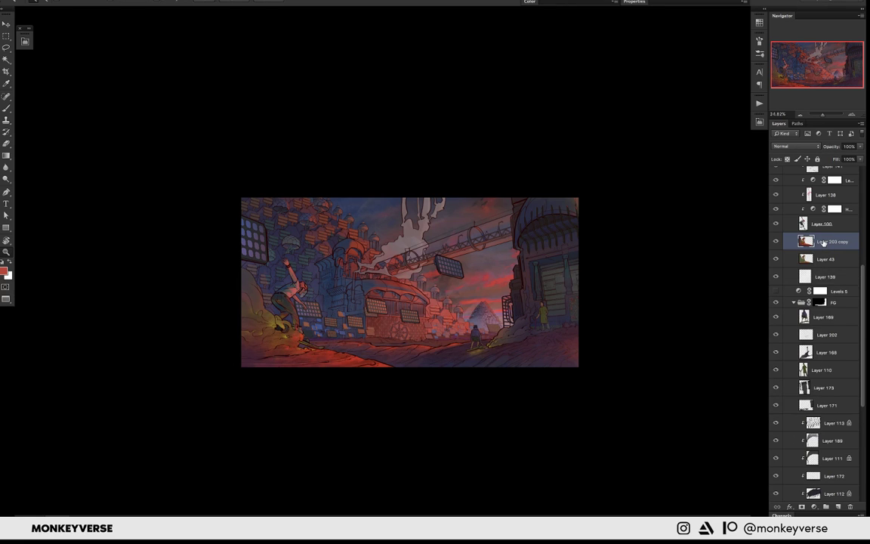
- Toggle the upper Levels adjustment off and on to compare, then select Layer 158
scroll(823, 226, up, 4)
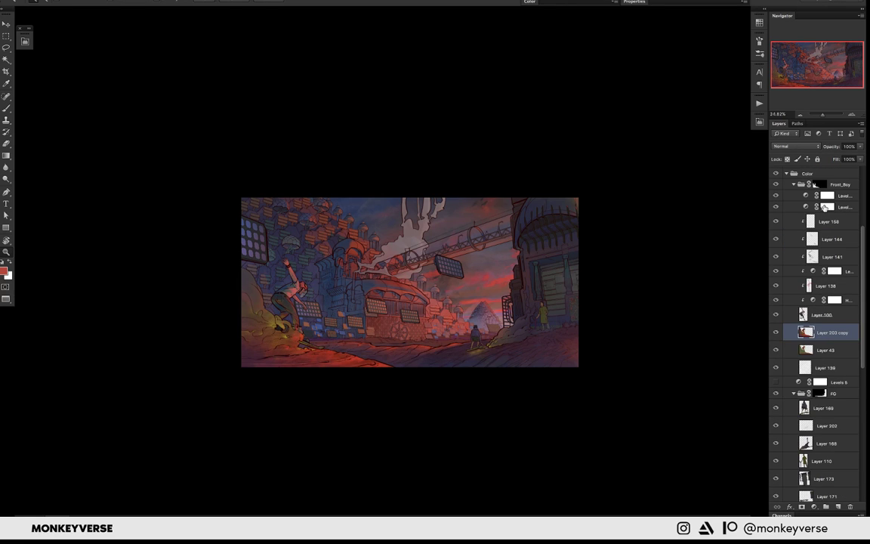
click(775, 195)
click(776, 196)
click(832, 222)
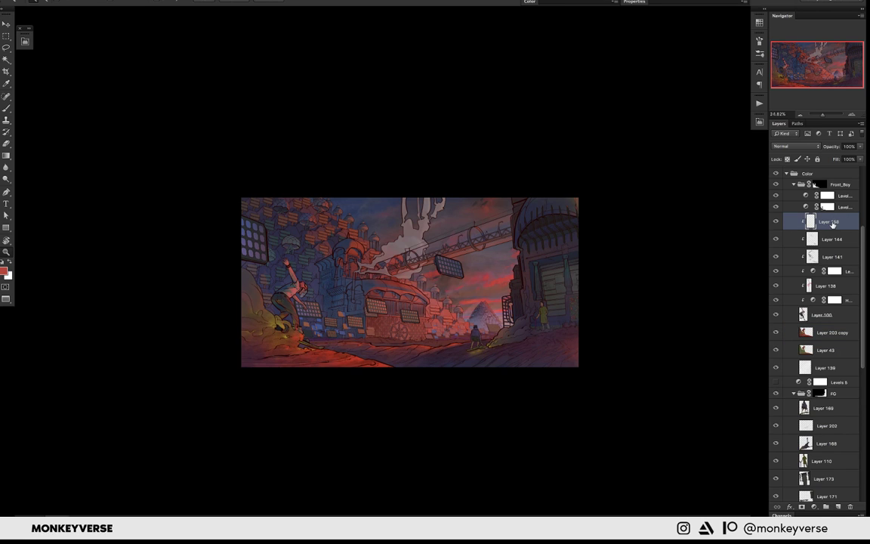
scroll(836, 299, down, 5)
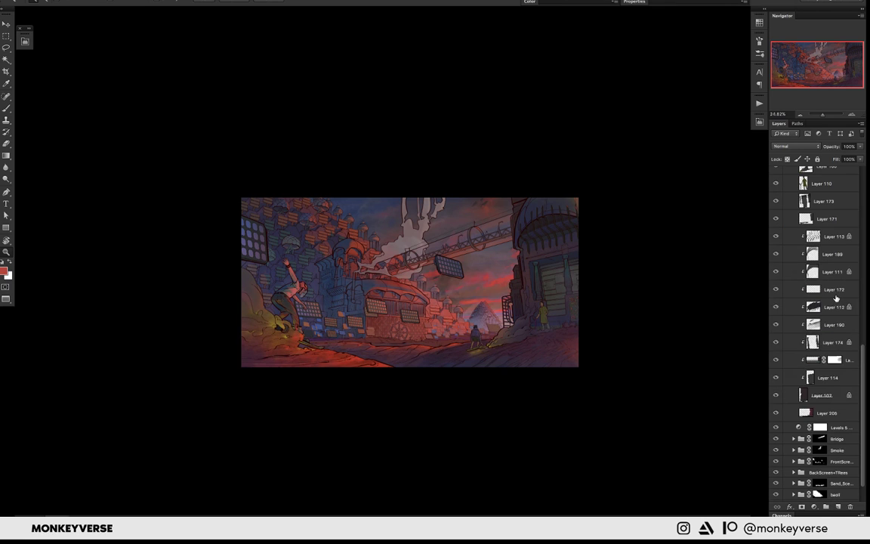
scroll(835, 299, down, 2)
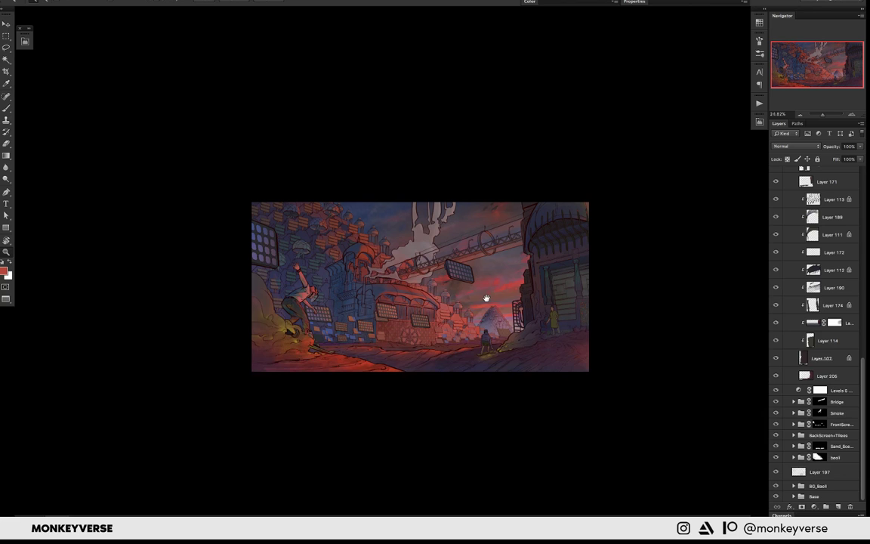
scroll(486, 298, up, 2)
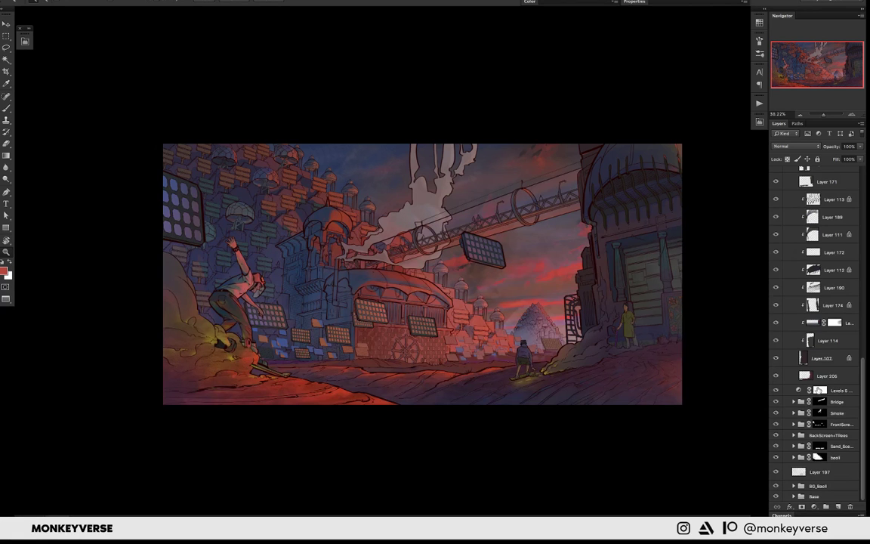
scroll(796, 267, up, 5)
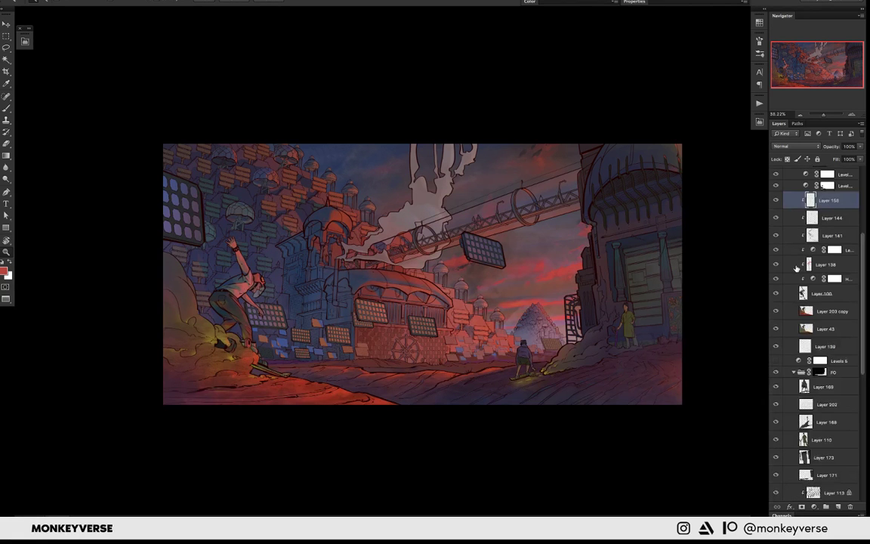
scroll(795, 268, up, 3)
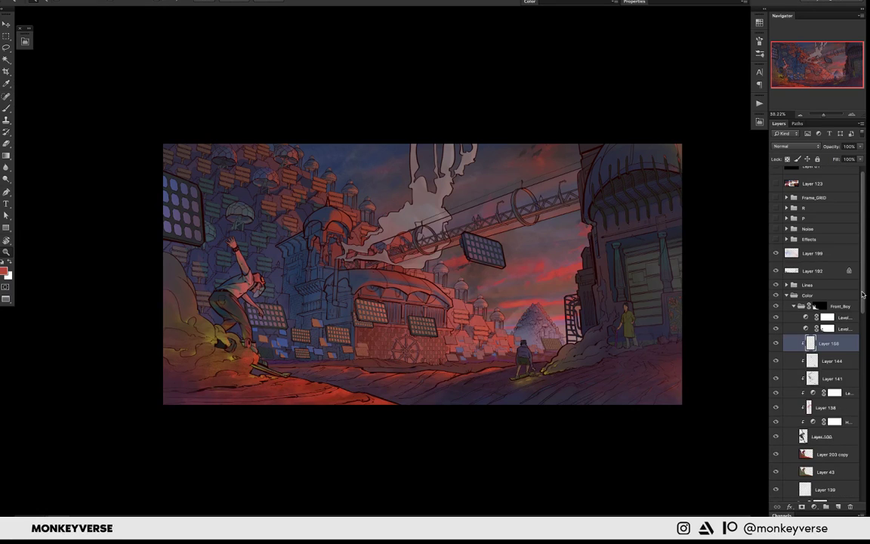
- Collapse the Front_Boy and FG groups inside the Color group
drag(862, 294, 862, 317)
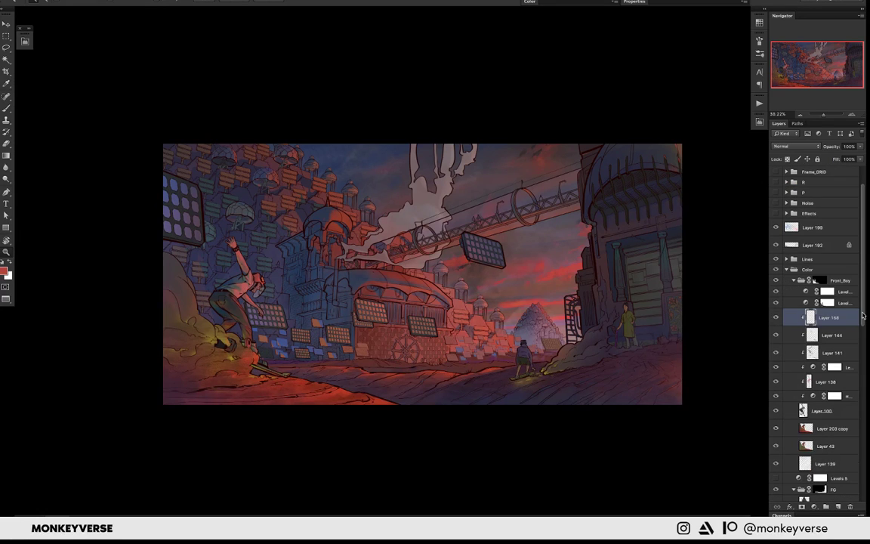
scroll(788, 253, down, 1)
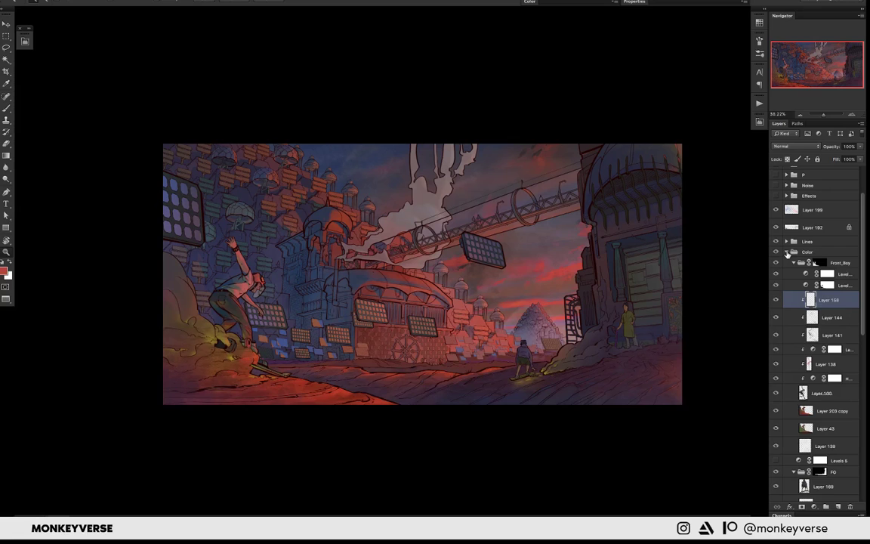
click(788, 253)
scroll(796, 294, up, 3)
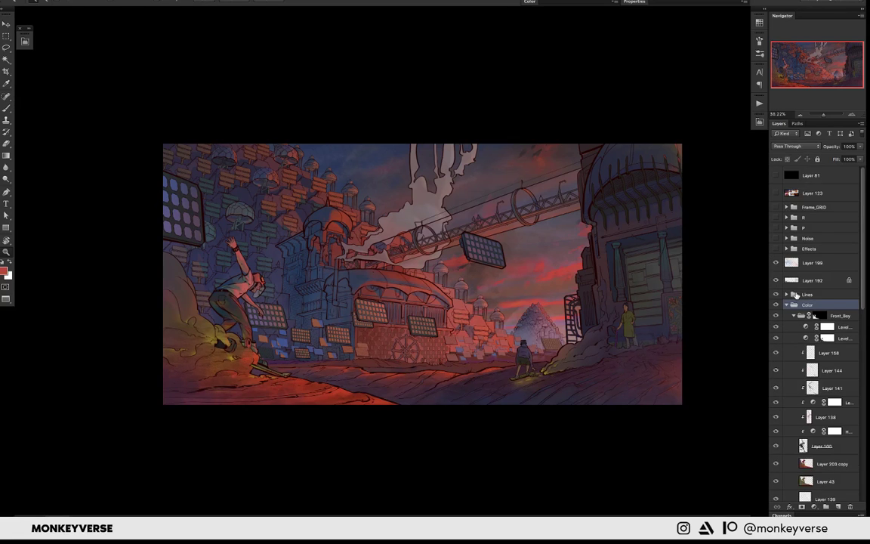
click(794, 315)
scroll(863, 318, down, 2)
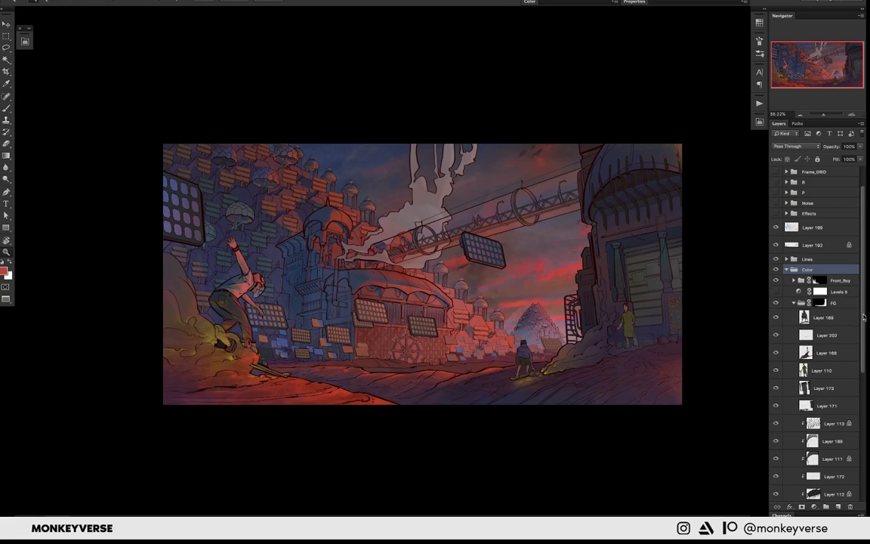
click(794, 302)
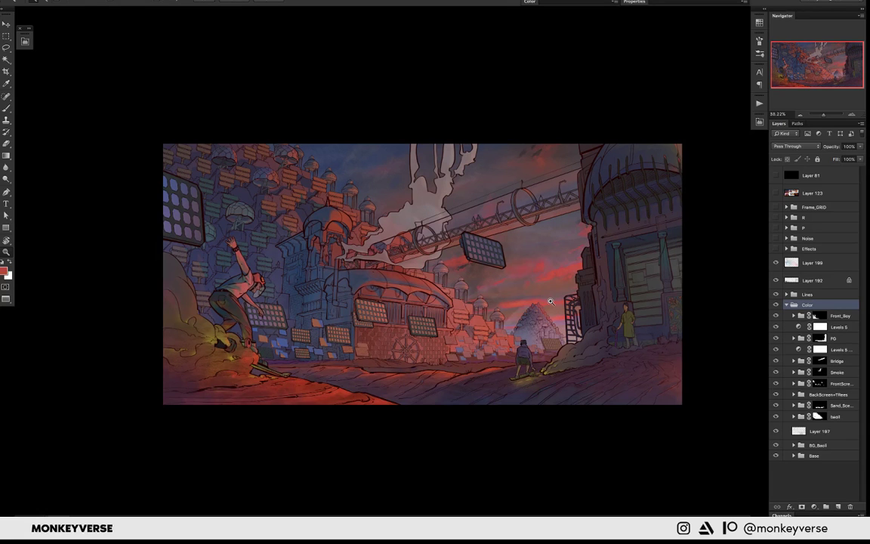
- Add a Color Balance adjustment above Levels 5 with midtones shifted toward red, then hide it
scroll(549, 301, down, 2)
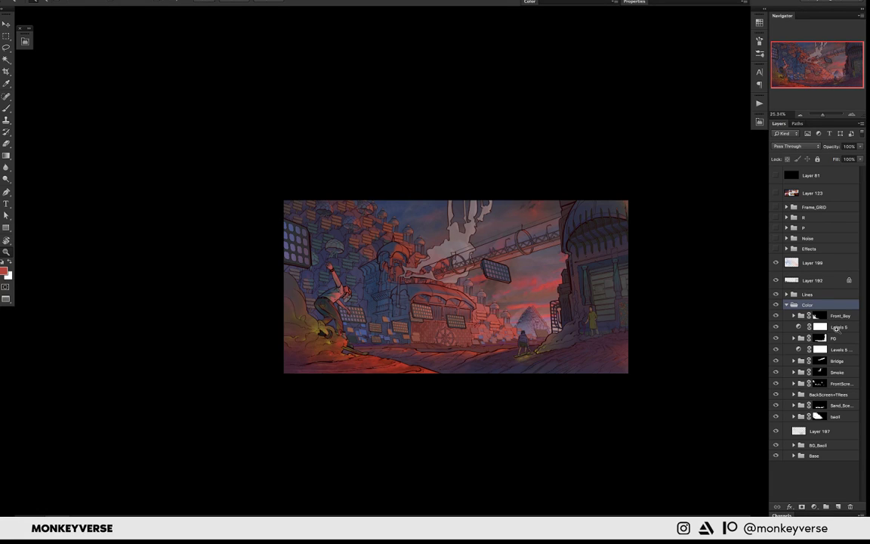
click(836, 327)
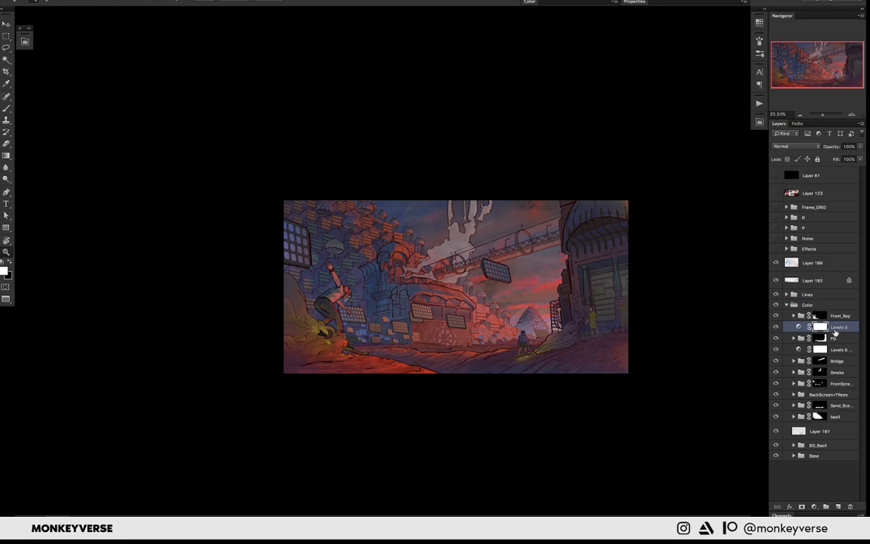
click(813, 506)
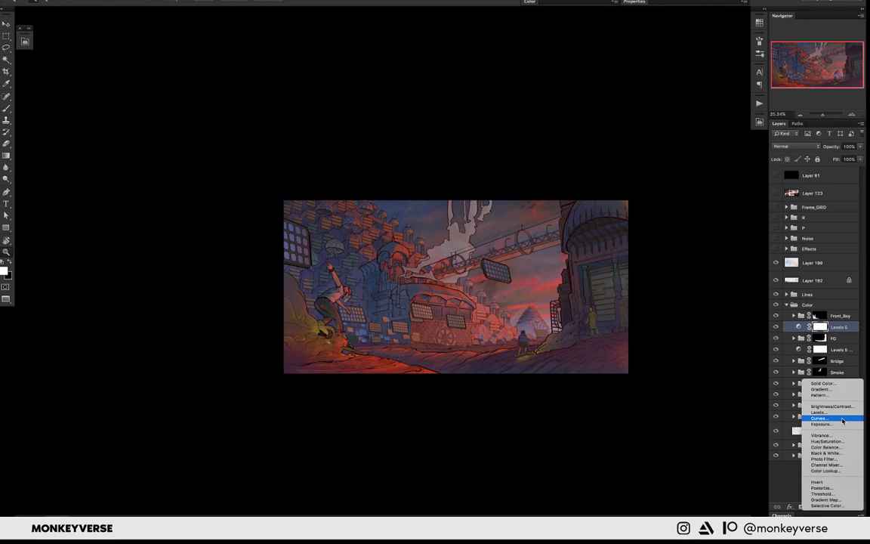
click(825, 447)
drag(668, 47, 675, 50)
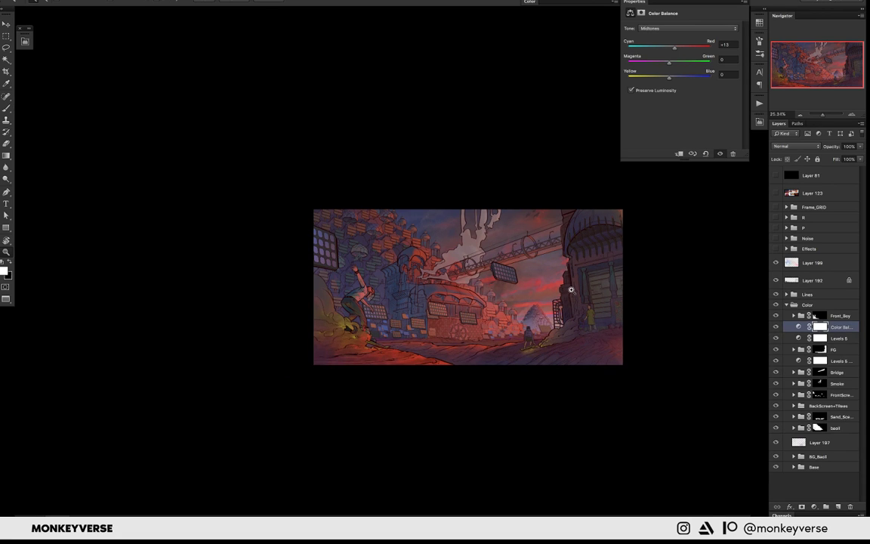
click(776, 327)
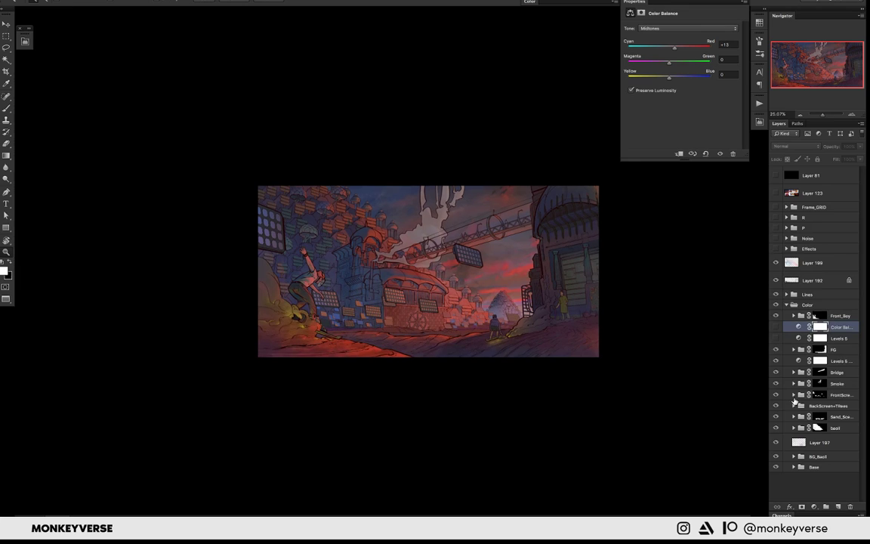
- Expand the bacil group, show Layer 186, and toggle Layer 196 to check its effect
click(793, 427)
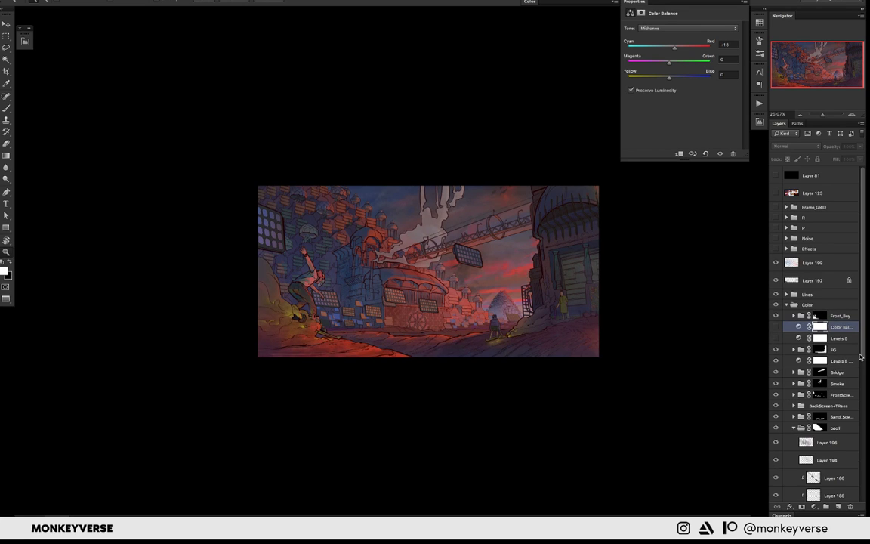
scroll(772, 326, down, 5)
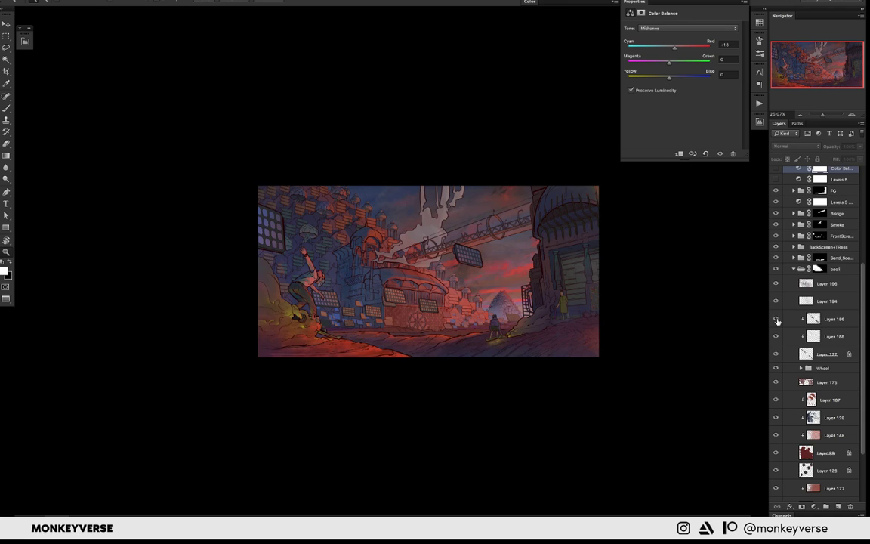
click(776, 319)
click(777, 283)
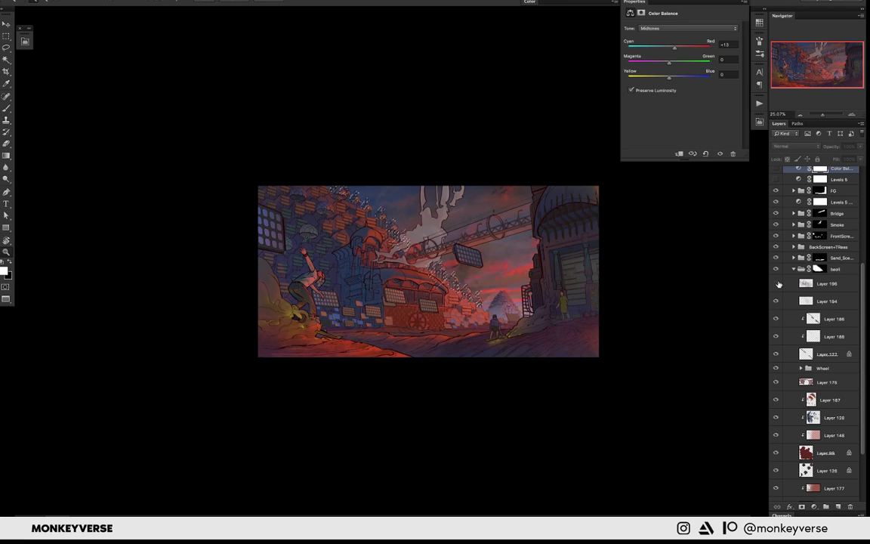
click(776, 283)
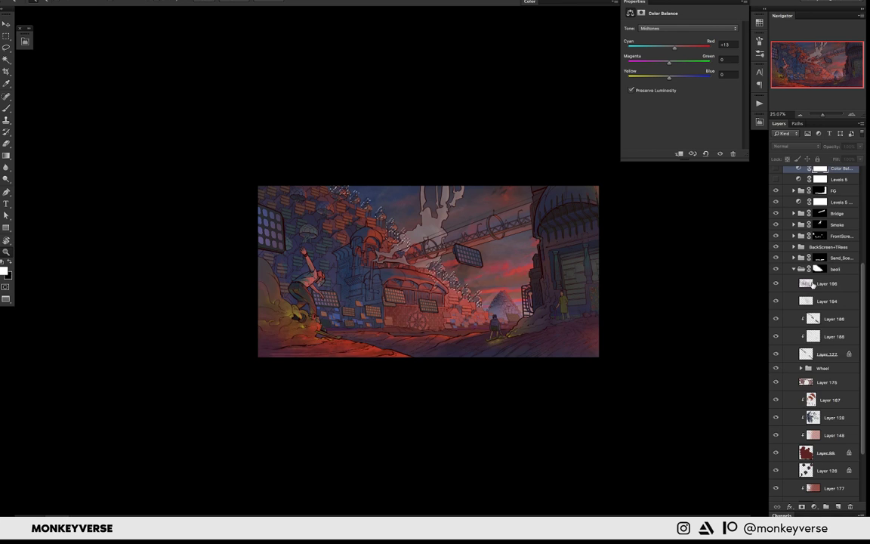
click(807, 283)
scroll(494, 312, up, 3)
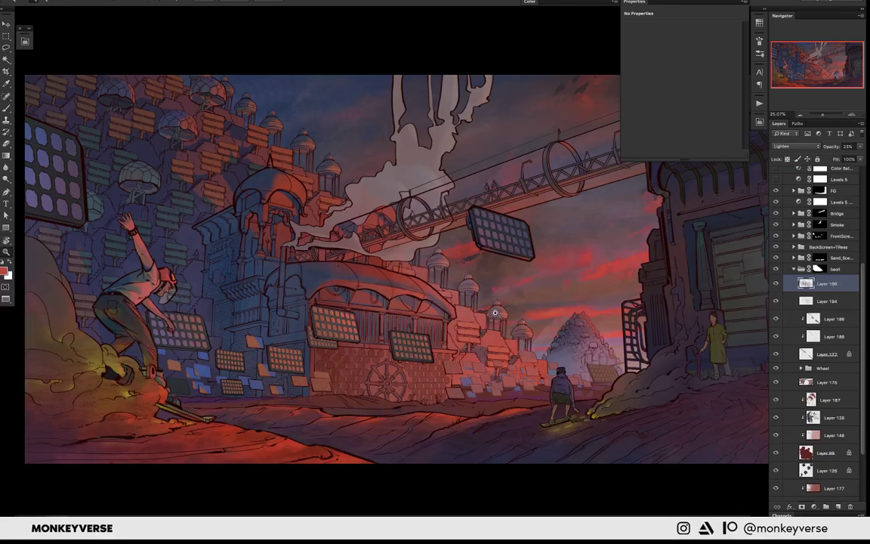
- On Layer 196, paint over the smoke by the rail, the domes and towers, and the pillars
scroll(432, 259, up, 1)
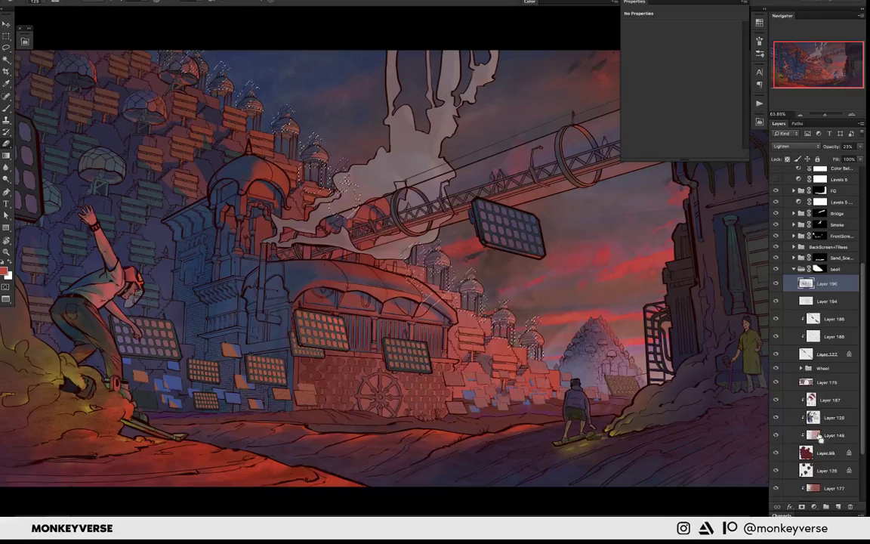
scroll(863, 365, down, 3)
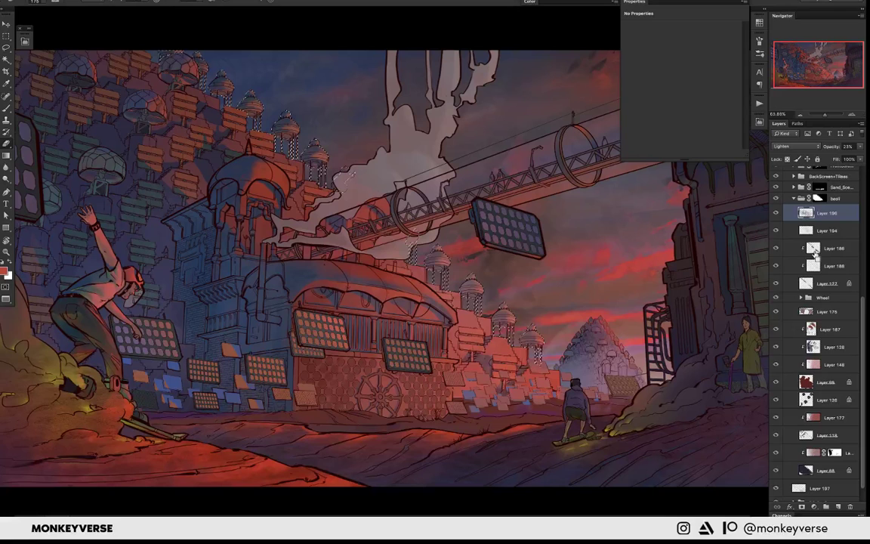
ctrl+click(806, 283)
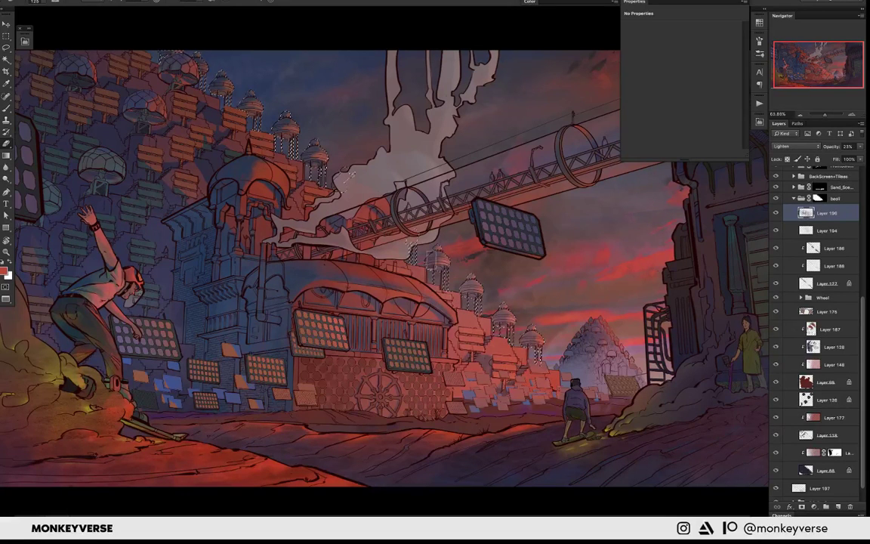
drag(412, 243, 417, 249)
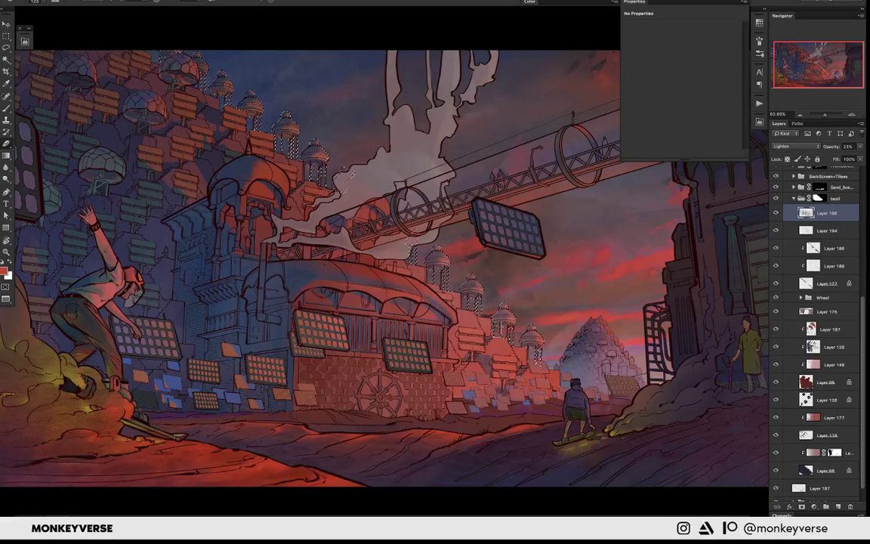
drag(449, 285, 500, 329)
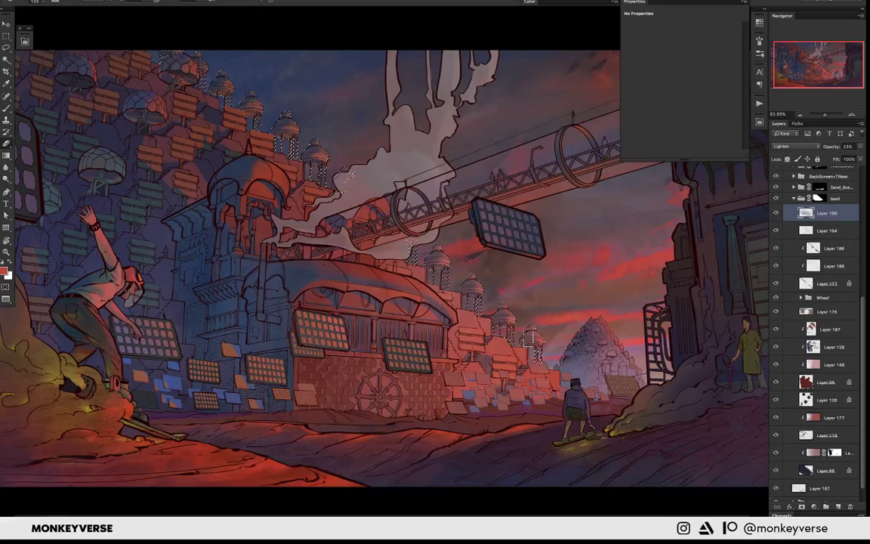
drag(412, 243, 412, 264)
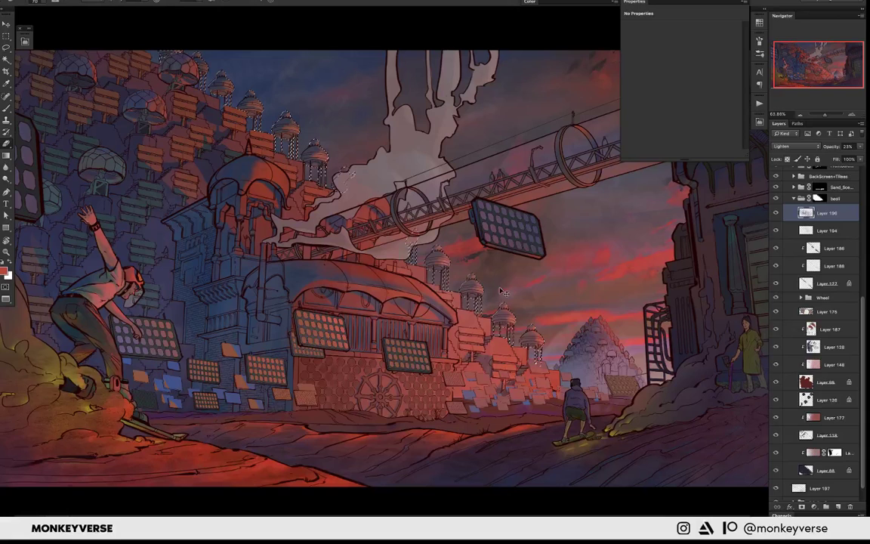
- Try a soft glow around the domes and smoke on Layer 194, then undo it
click(789, 230)
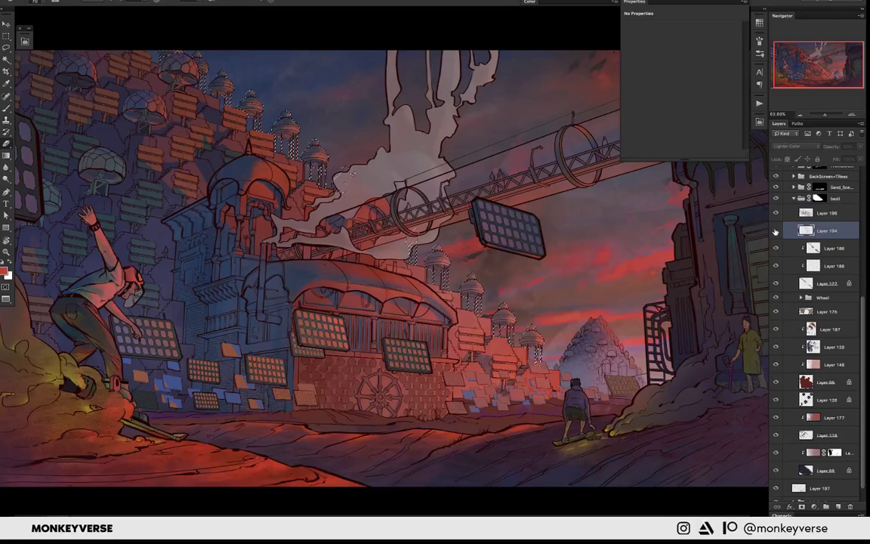
click(775, 230)
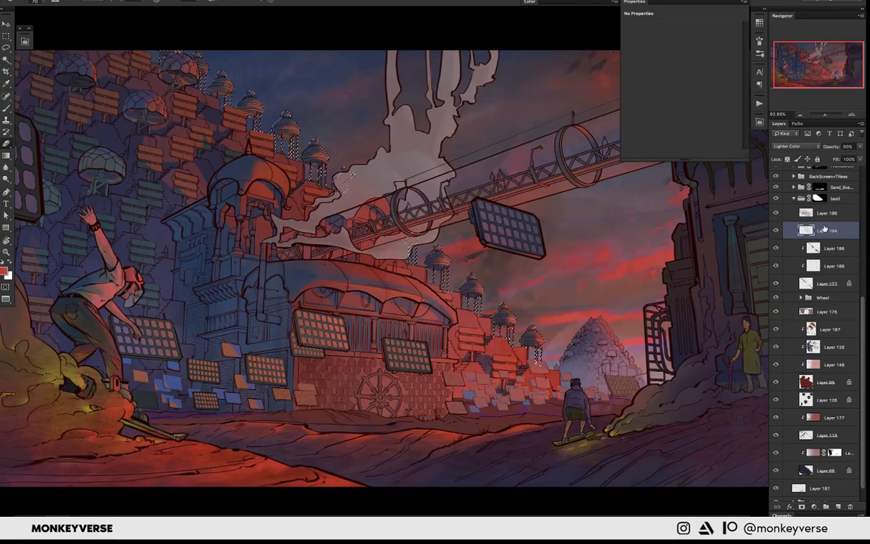
drag(445, 269, 370, 227)
key(ctrl+z)
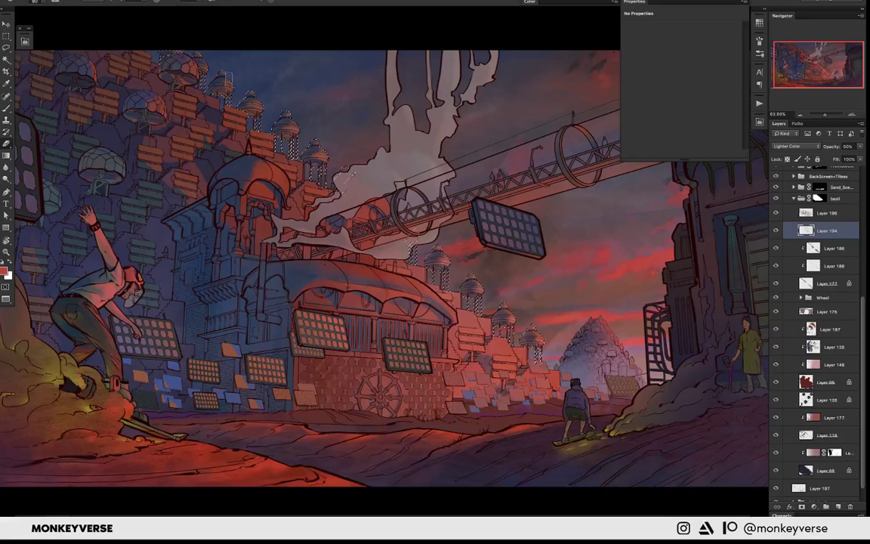
- Add a new empty layer above Layer 177
drag(314, 149, 353, 149)
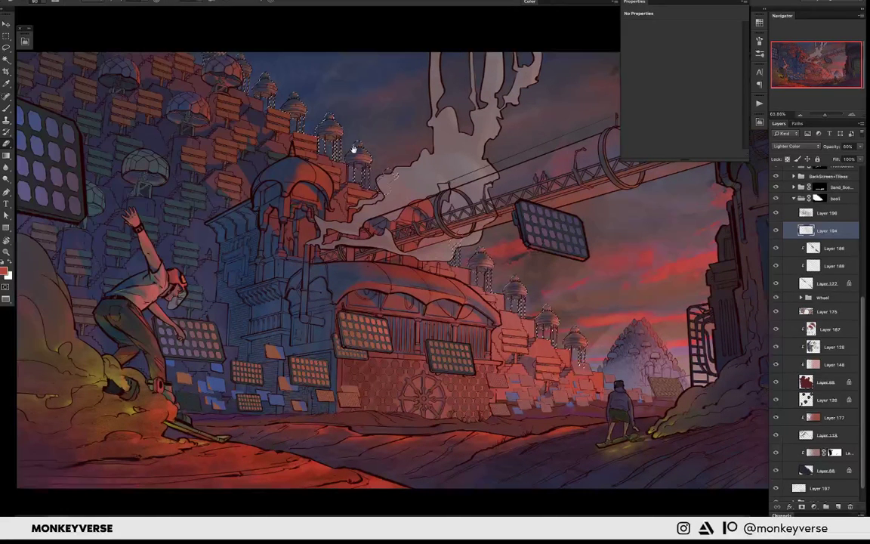
scroll(461, 225, down, 2)
scroll(461, 225, right, 3)
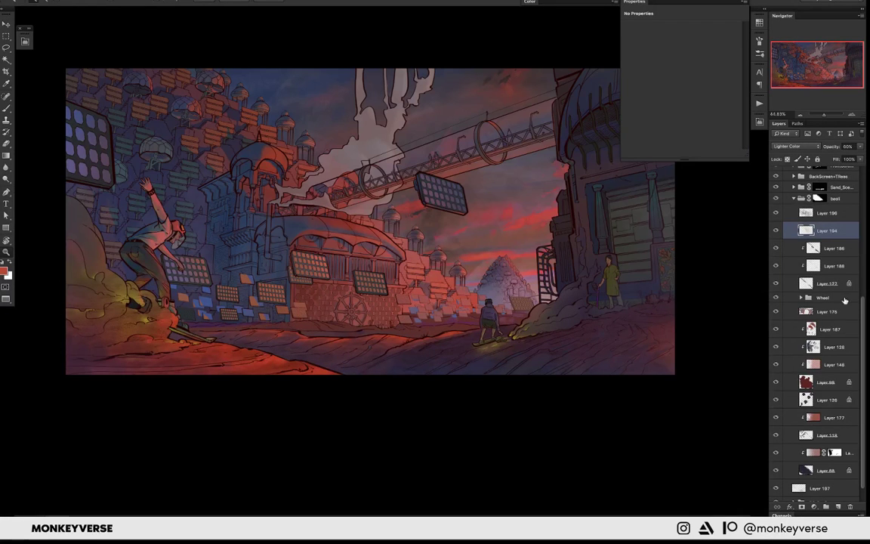
scroll(861, 341, down, 1)
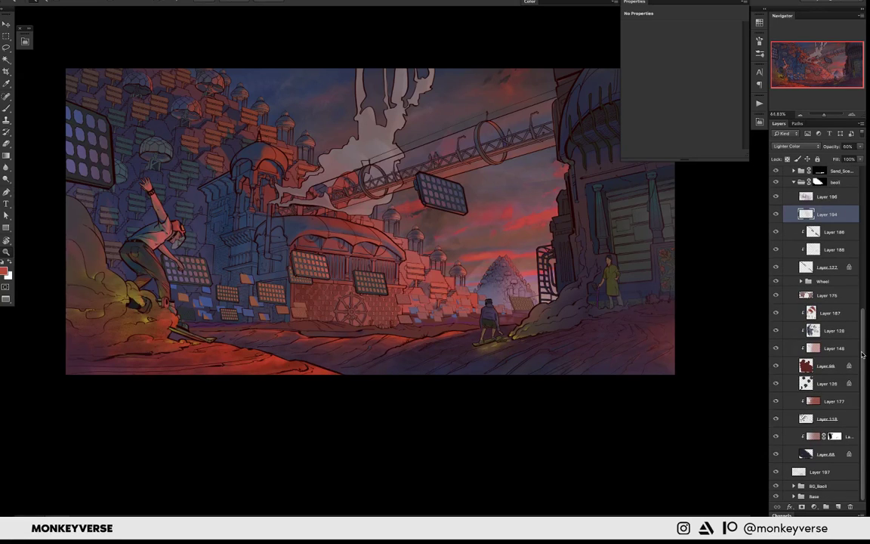
scroll(859, 317, up, 4)
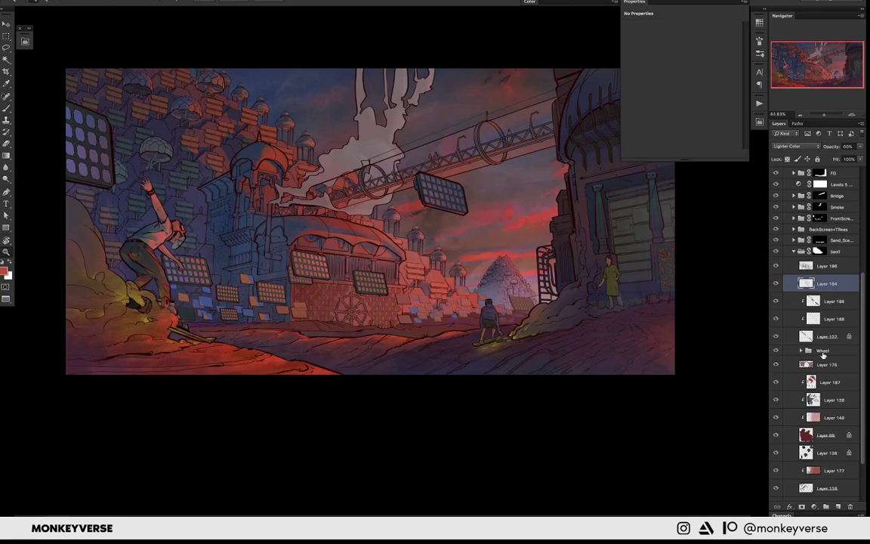
scroll(863, 383, down, 3)
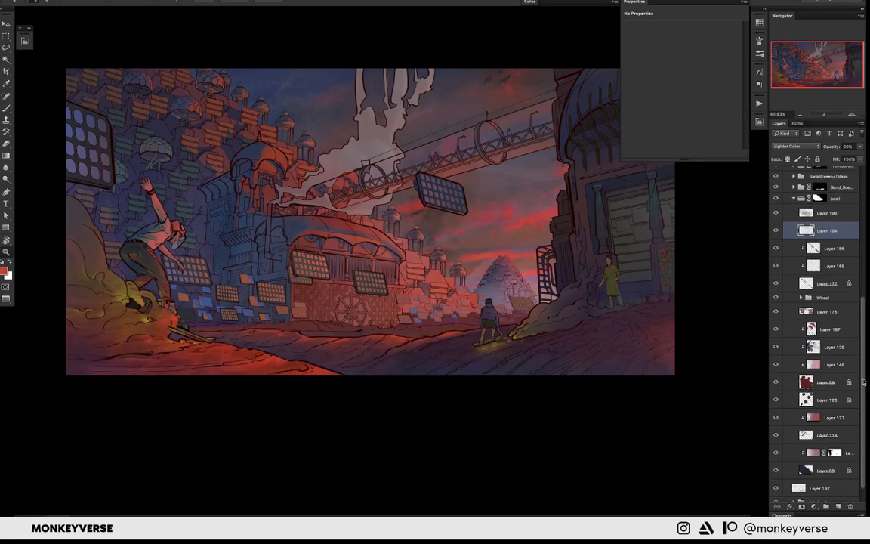
scroll(863, 383, down, 1)
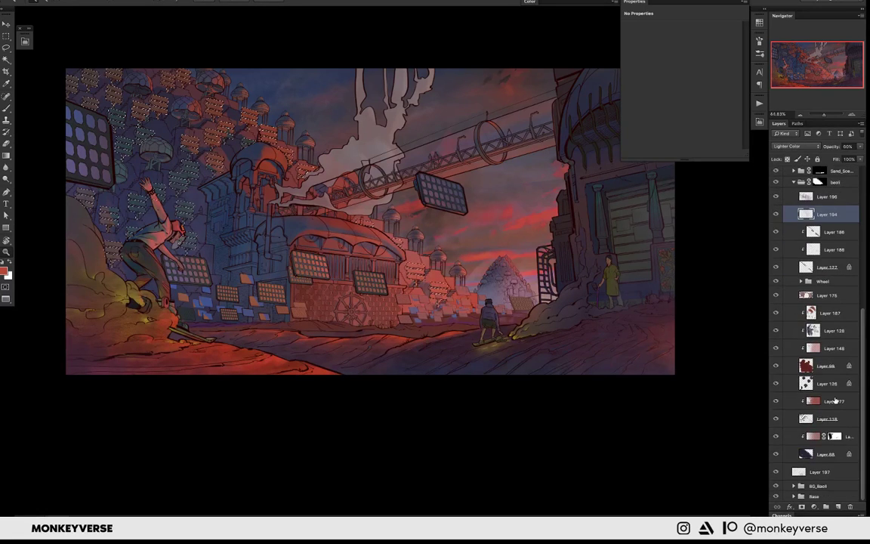
click(835, 401)
key(ctrl+alt+shift+n)
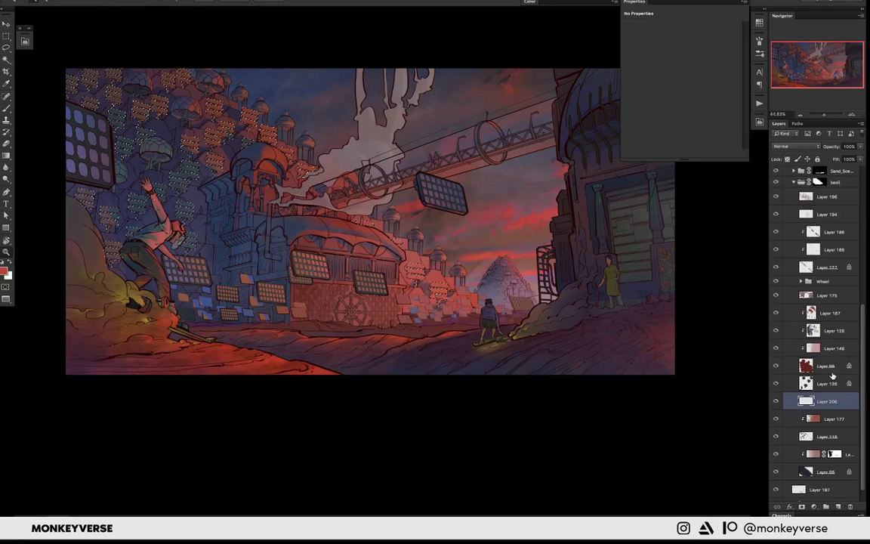
- Clip the new Layer 206 to Layer 177 beneath it
key(ctrl+alt+g)
mouse_move(408, 224)
mouse_down()
mouse_move(481, 249)
mouse_move(542, 184)
mouse_move(535, 73)
mouse_up()
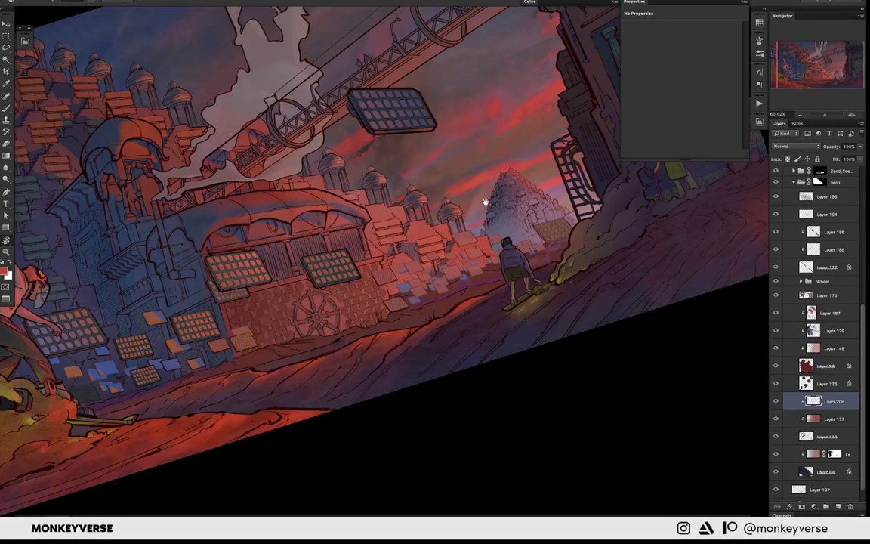
mouse_move(485, 201)
mouse_down()
mouse_move(587, 187)
mouse_move(495, 260)
mouse_up()
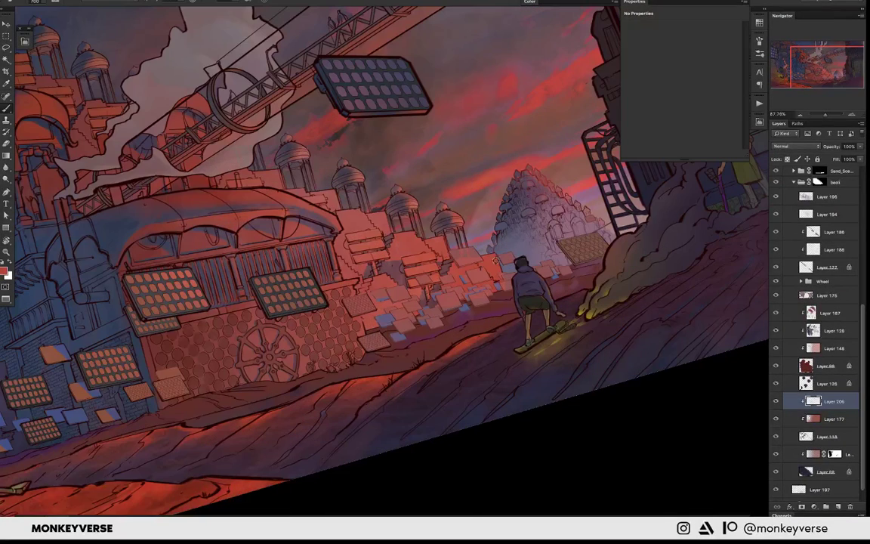
- Shrink the brush to 150 px and bring up the Coolorus colour wheel
right_click(495, 260)
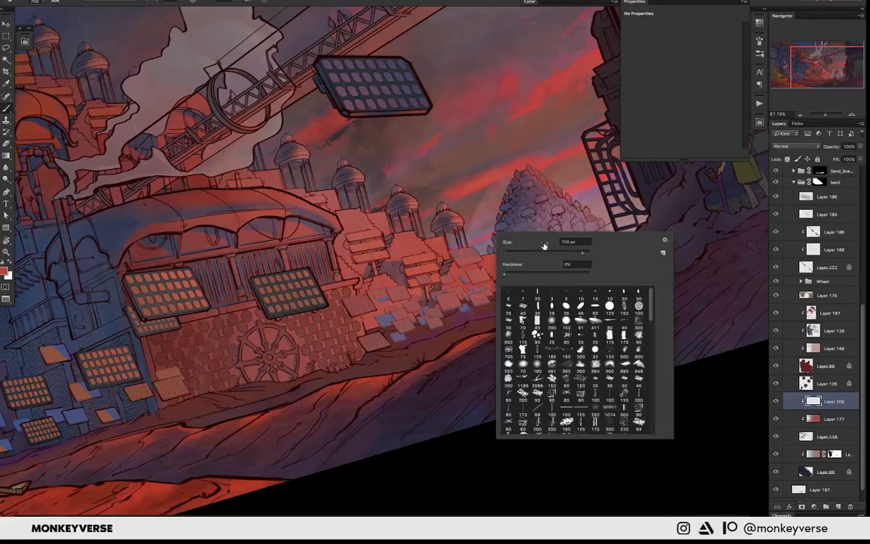
drag(544, 245, 480, 273)
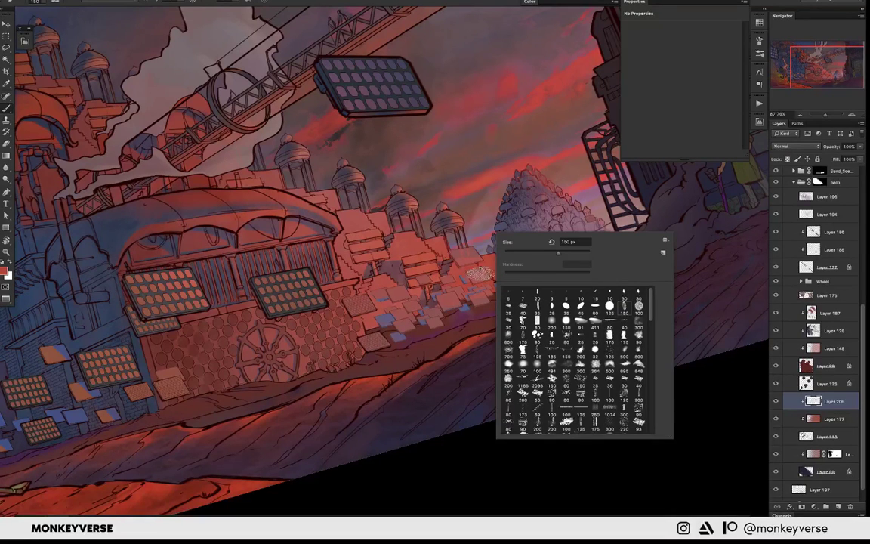
key(Return)
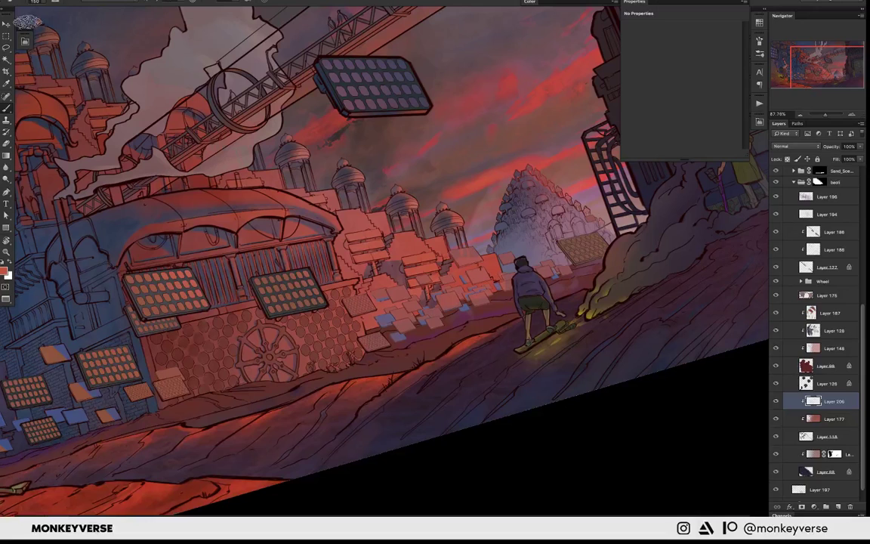
key(F6)
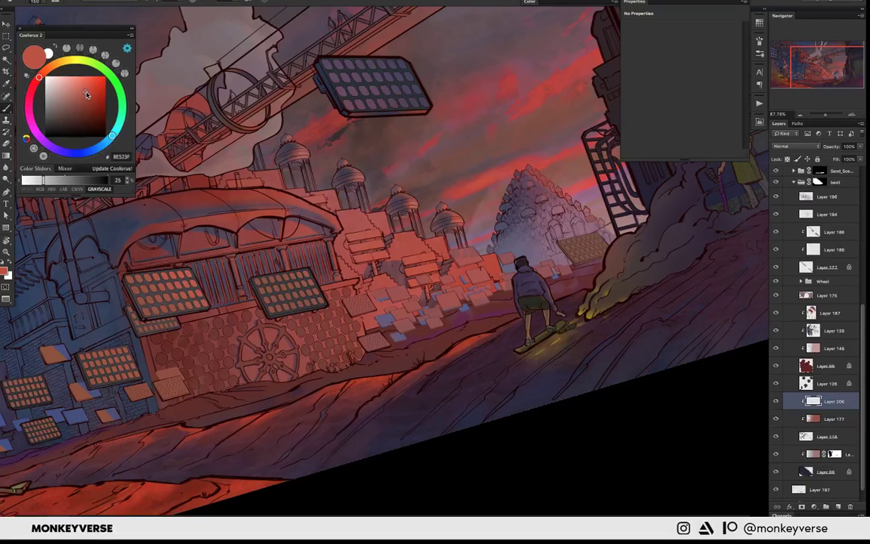
- Pick a lighter warm red, trying and undoing a speckled test stroke
drag(87, 94, 77, 88)
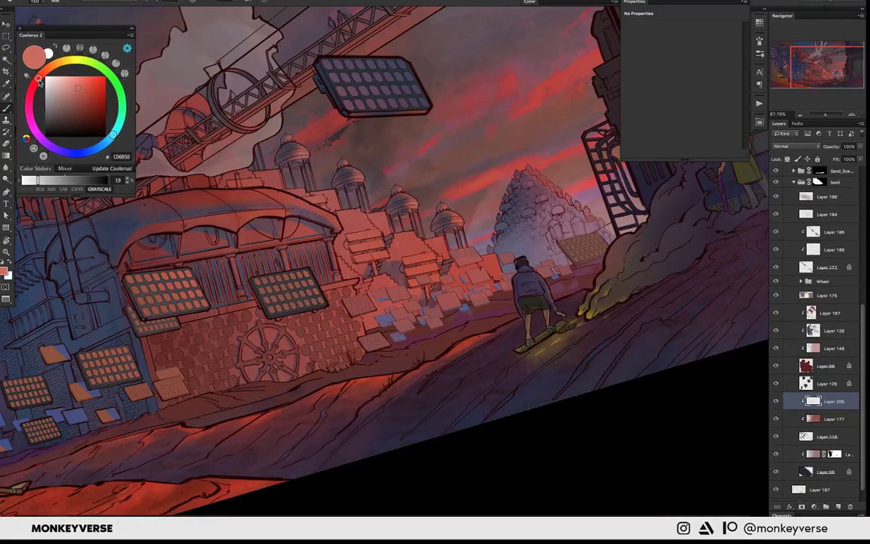
click(38, 79)
mouse_move(183, 109)
mouse_down()
mouse_move(208, 101)
mouse_move(188, 92)
mouse_up()
key(ctrl+z)
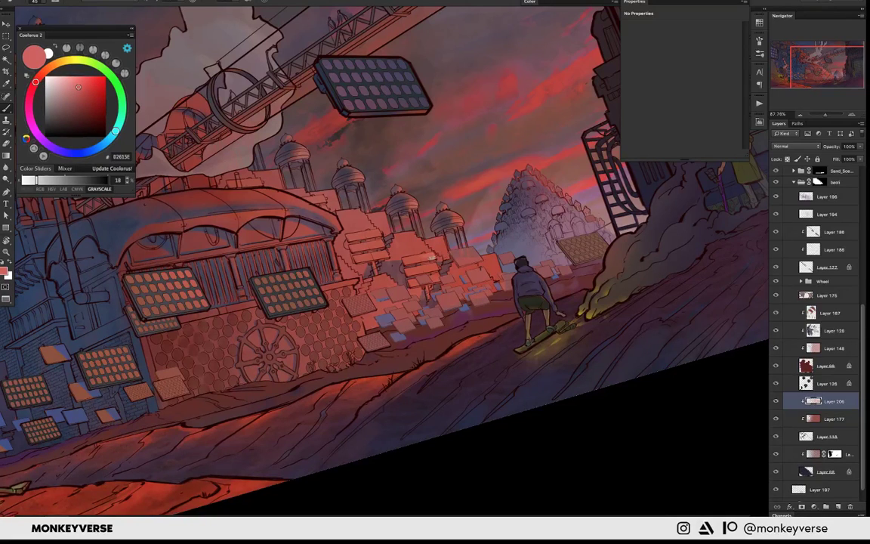
- Paint warm red highlight texture across the building stairs and steps
drag(406, 260, 424, 256)
mouse_move(433, 276)
mouse_down()
mouse_move(398, 278)
mouse_move(442, 278)
mouse_up()
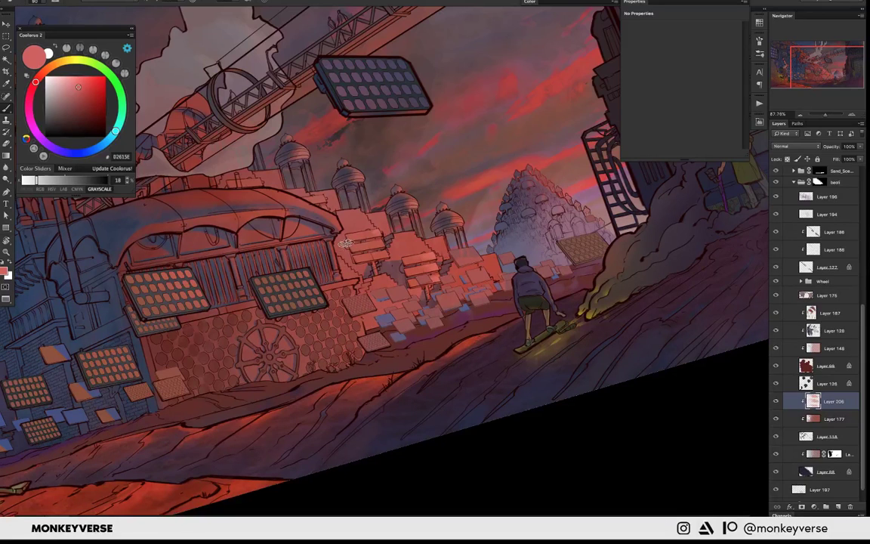
drag(345, 242, 388, 252)
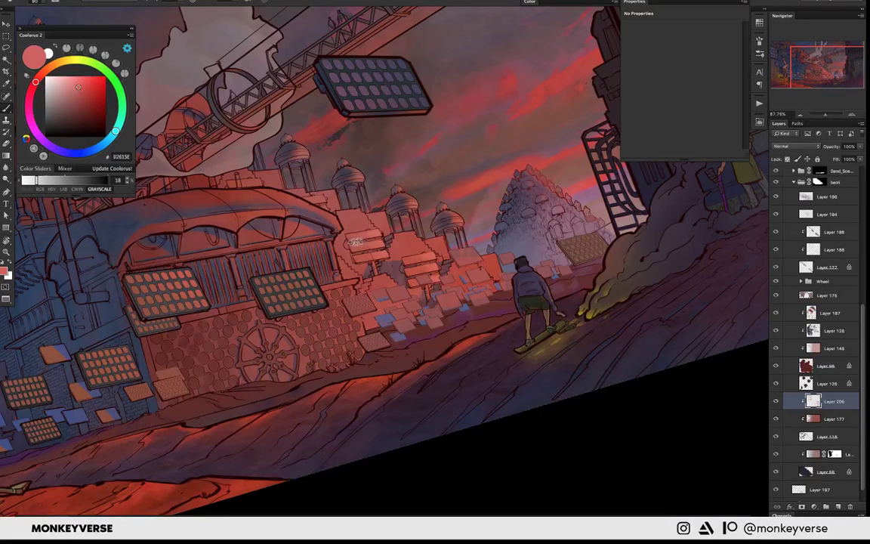
drag(354, 242, 432, 215)
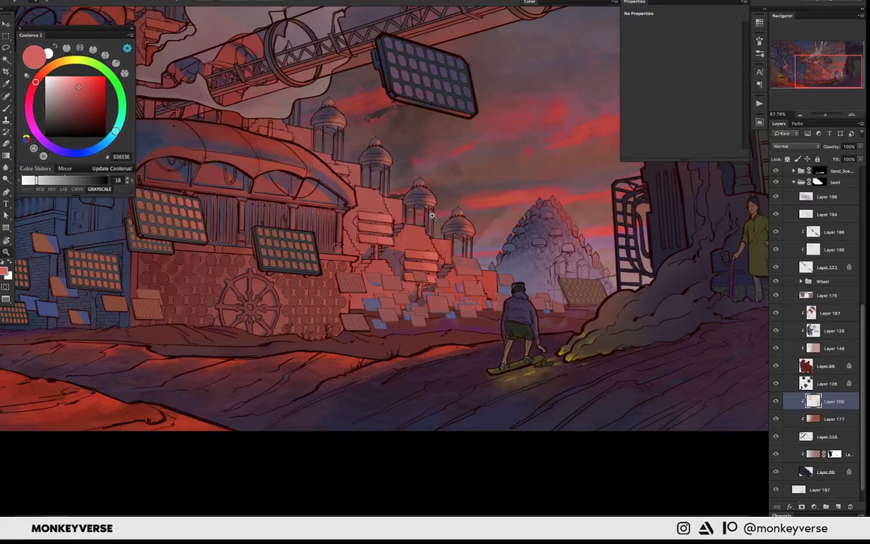
scroll(432, 215, down, 3)
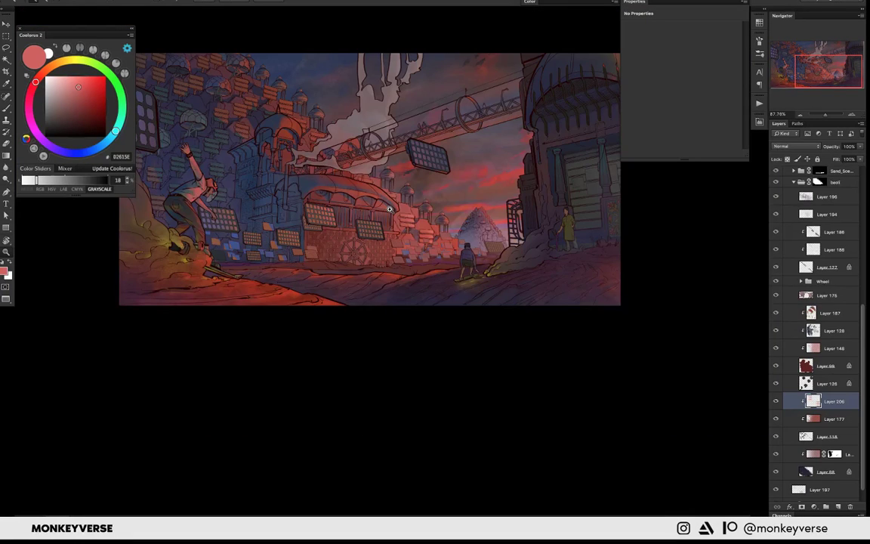
scroll(389, 209, up, 3)
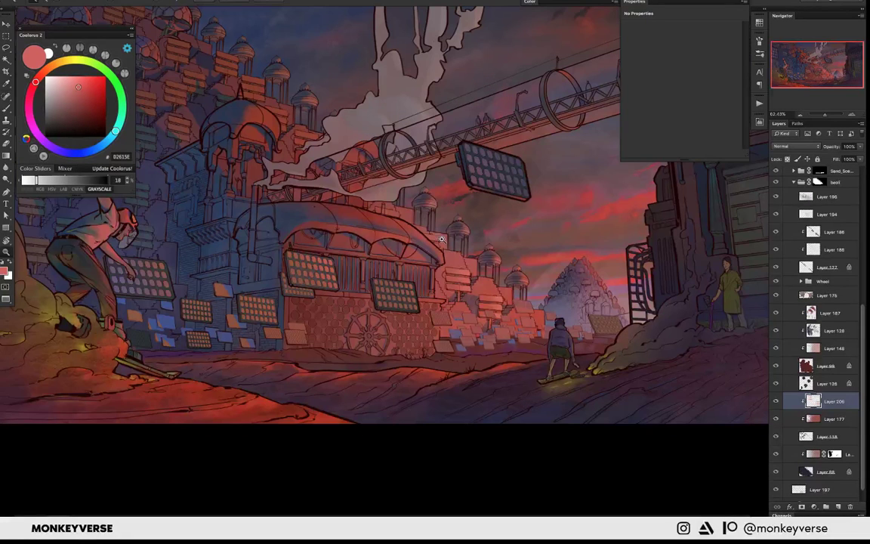
- Add faint marks in the smoke, darken the dome's underside, and level the view
drag(272, 177, 310, 172)
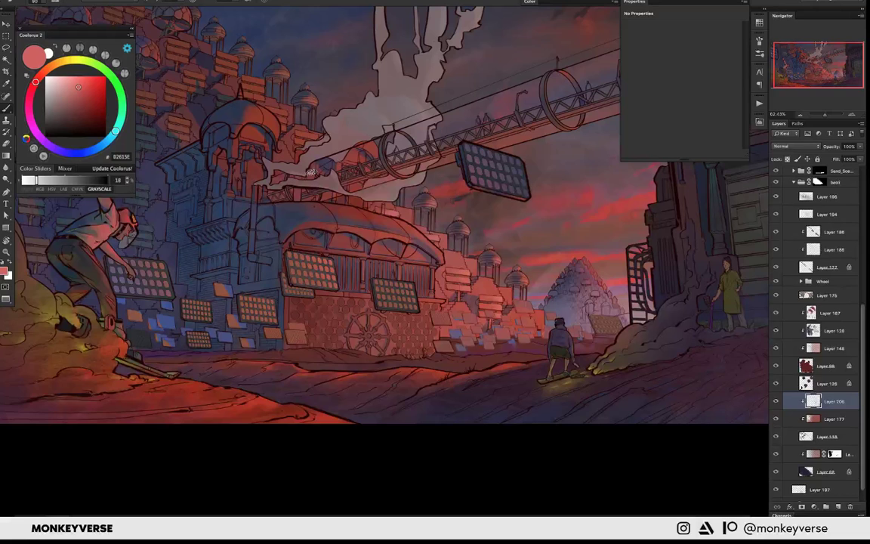
scroll(310, 173, up, 2)
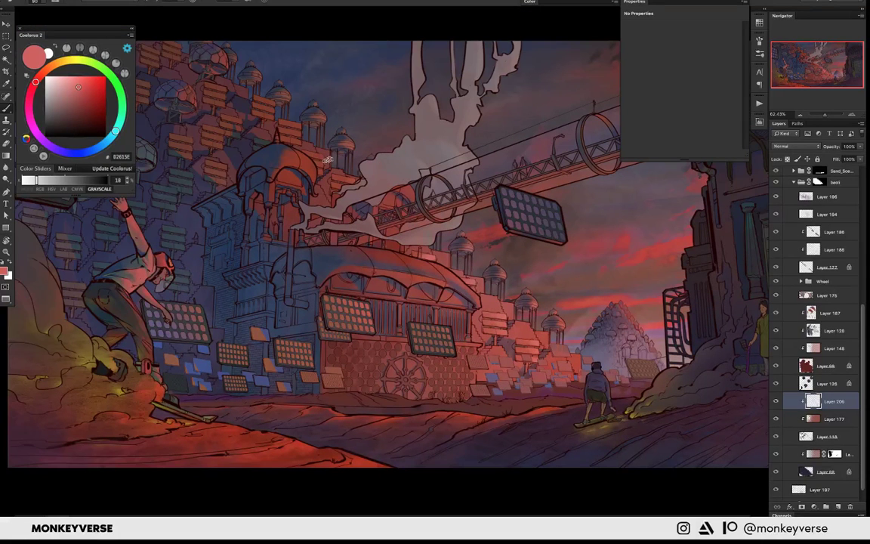
drag(327, 161, 334, 110)
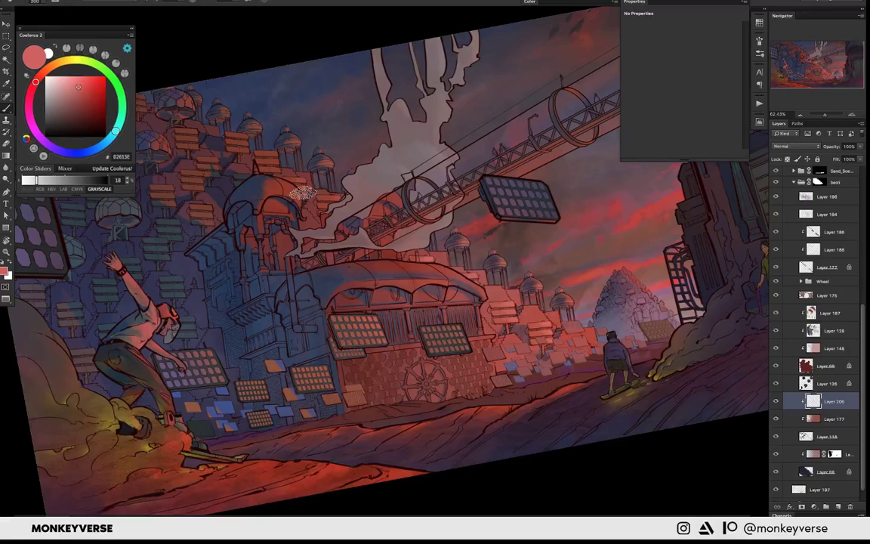
drag(302, 192, 280, 200)
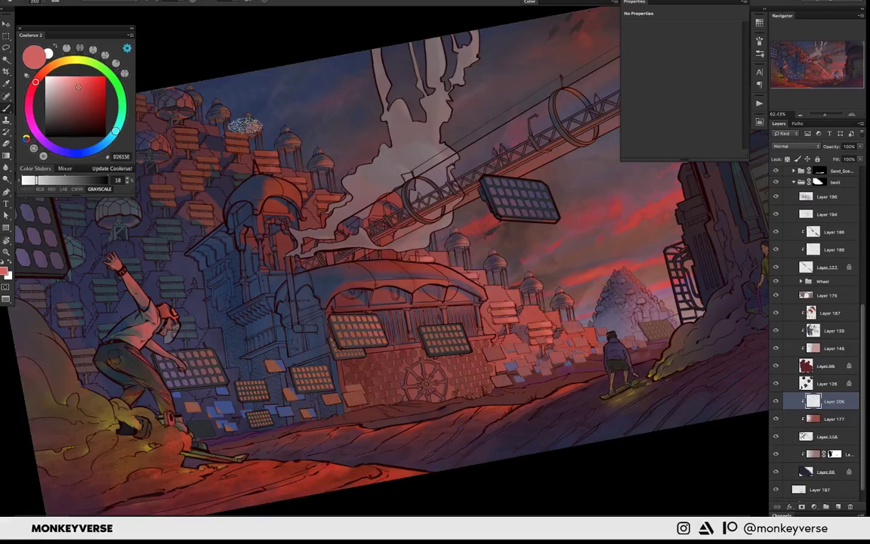
key(bracketleft)
key(bracketleft)
key(bracketleft)
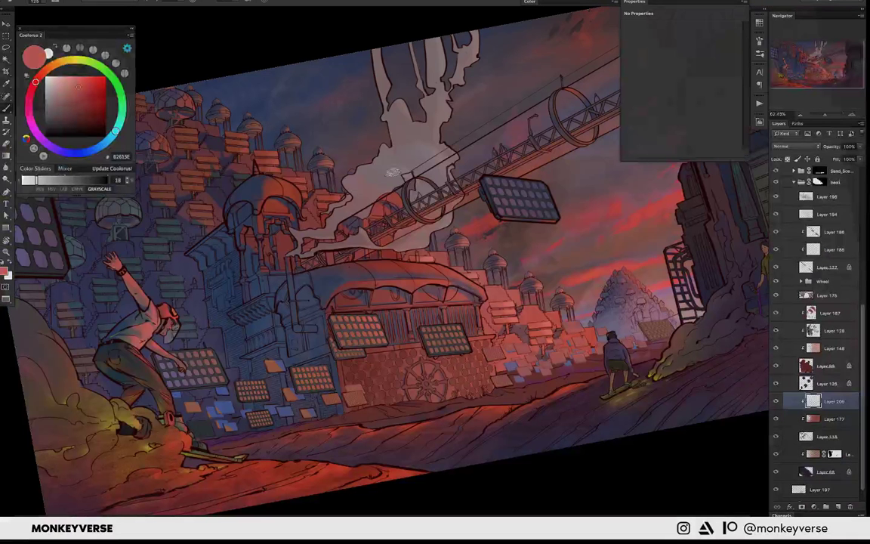
drag(393, 171, 486, 117)
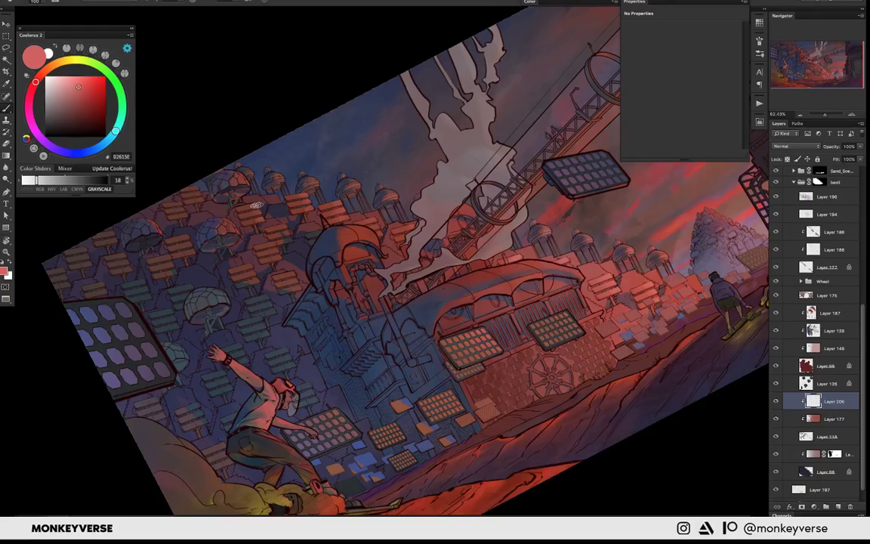
key(Escape)
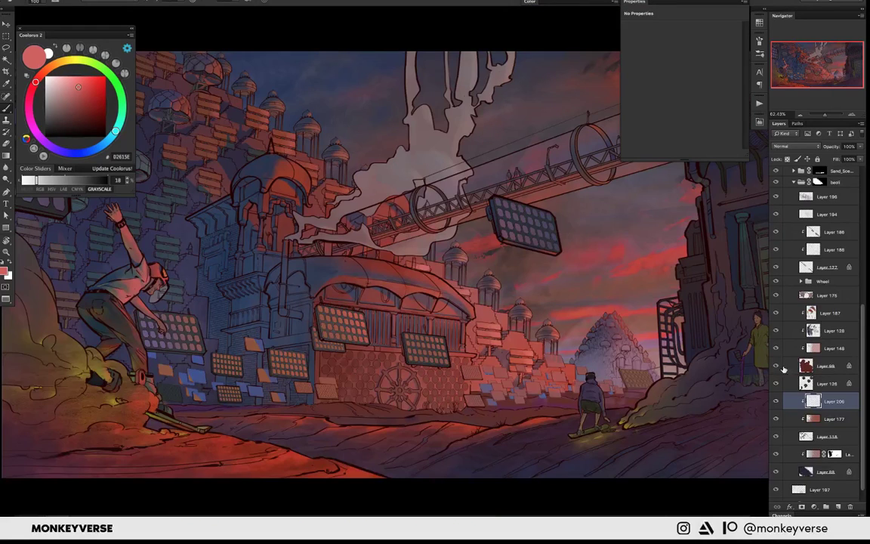
click(848, 450)
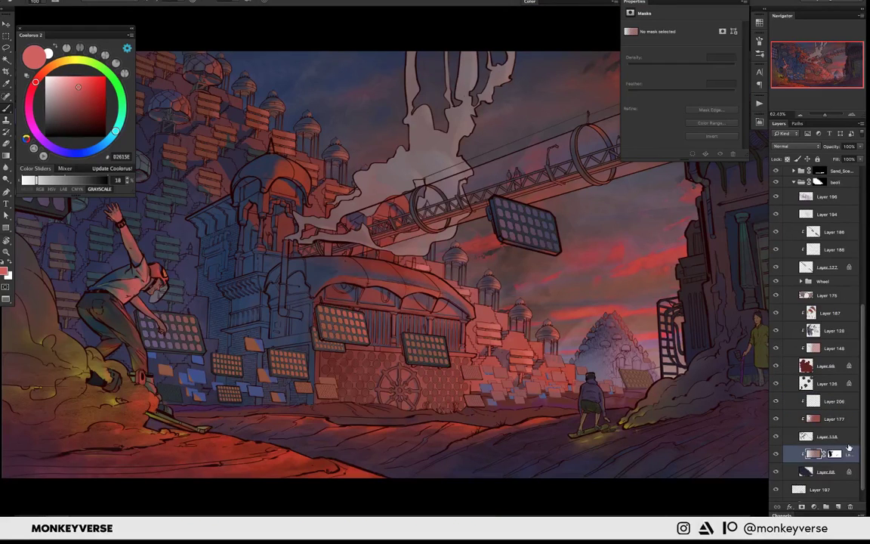
- Add empty Layer 207 above the masked layer and pick a deeper red
key(ctrl+shift+alt+n)
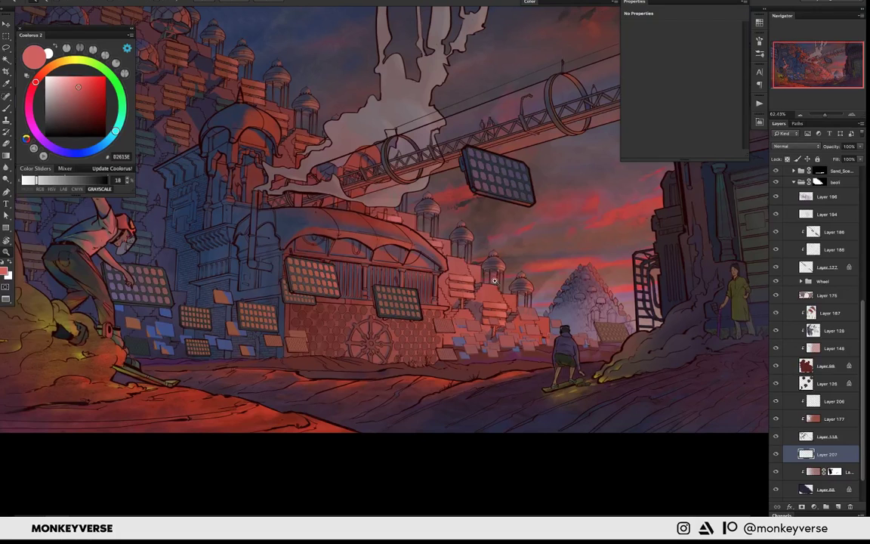
scroll(494, 281, up, 3)
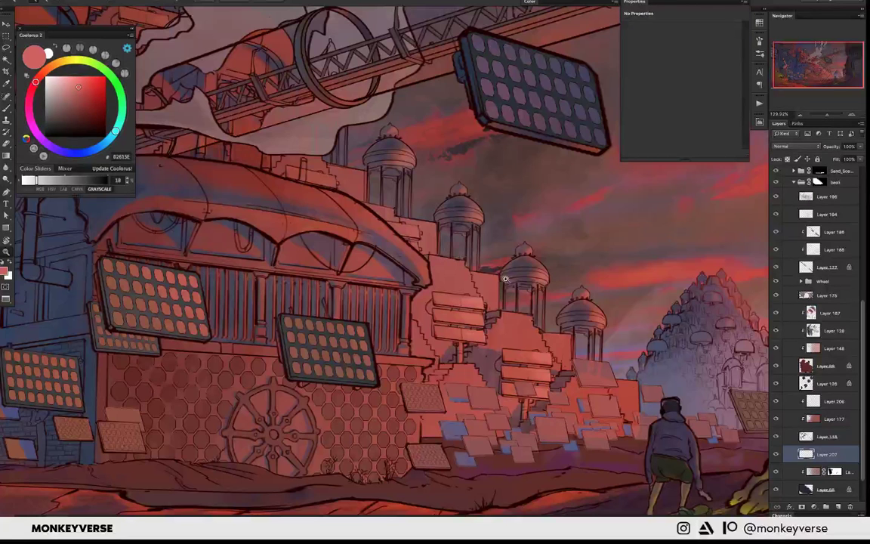
alt+click(468, 300)
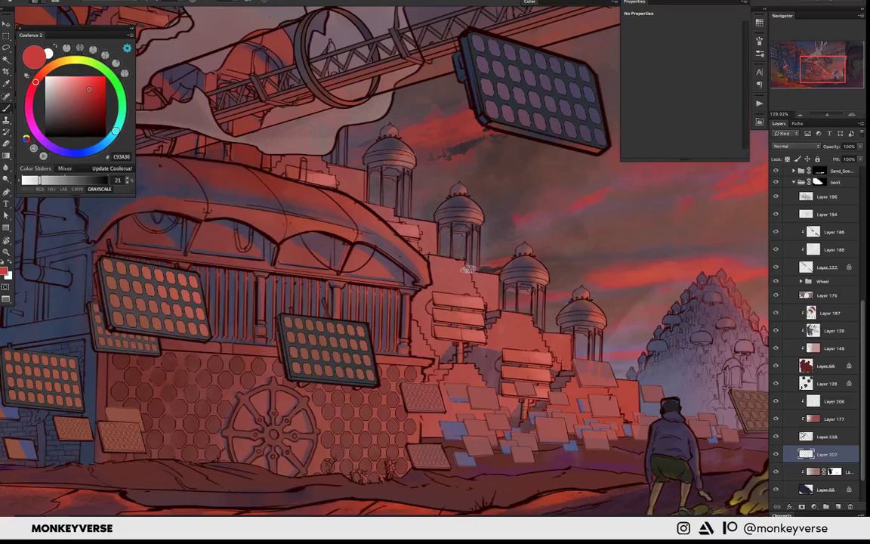
drag(468, 268, 467, 259)
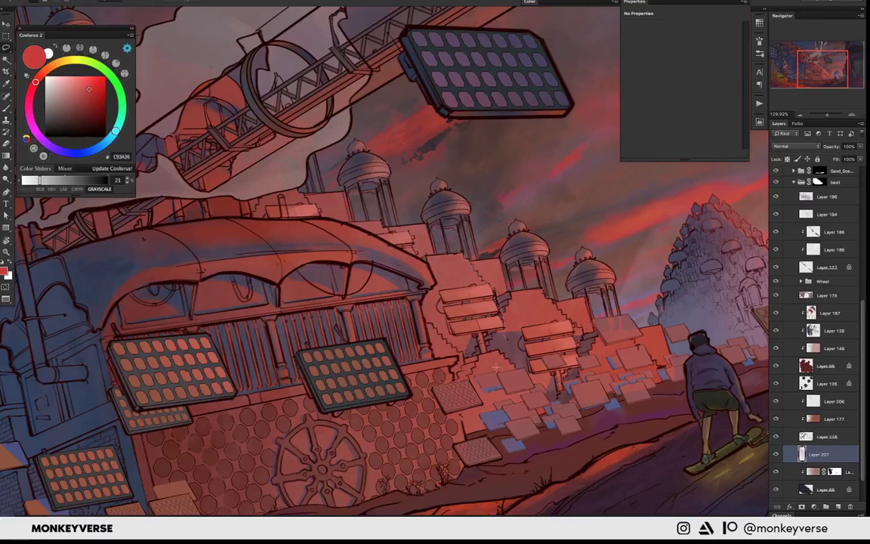
drag(495, 367, 462, 259)
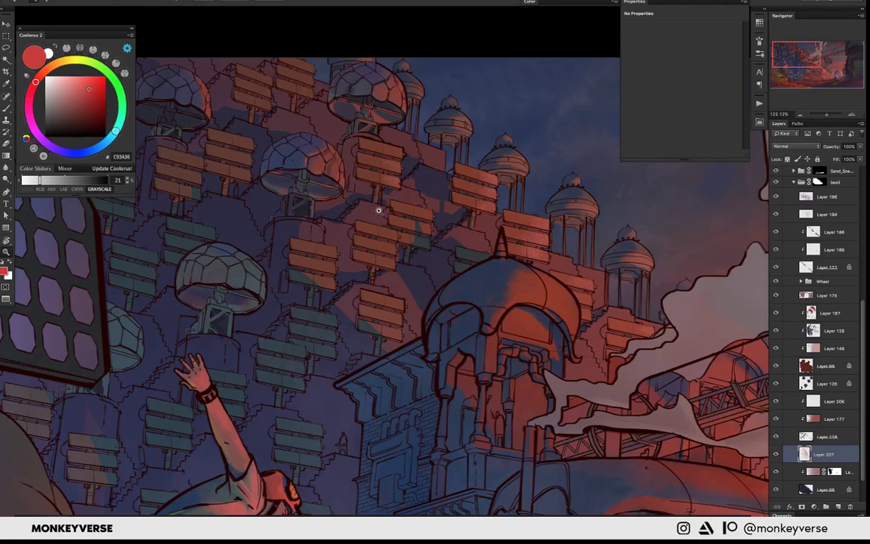
- Lasso the speckled patch among the signboards and move it up and left
key(u)
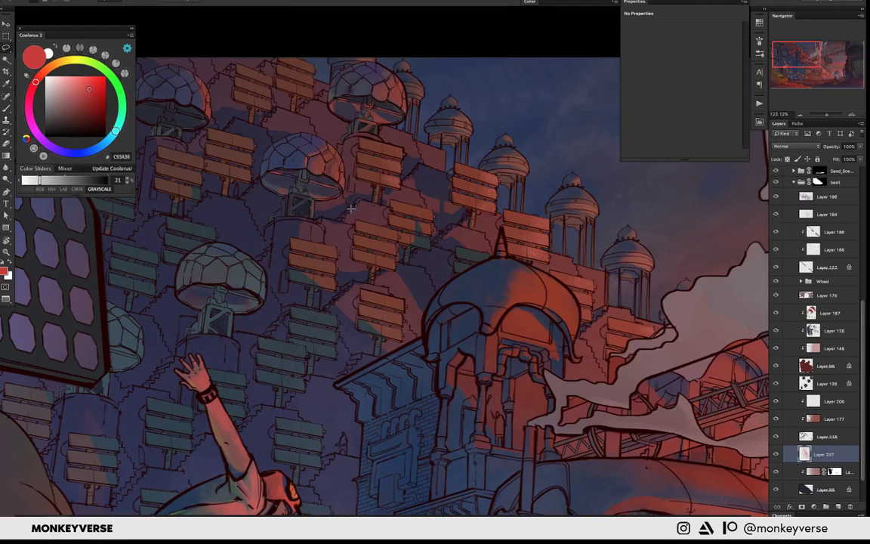
drag(351, 208, 353, 212)
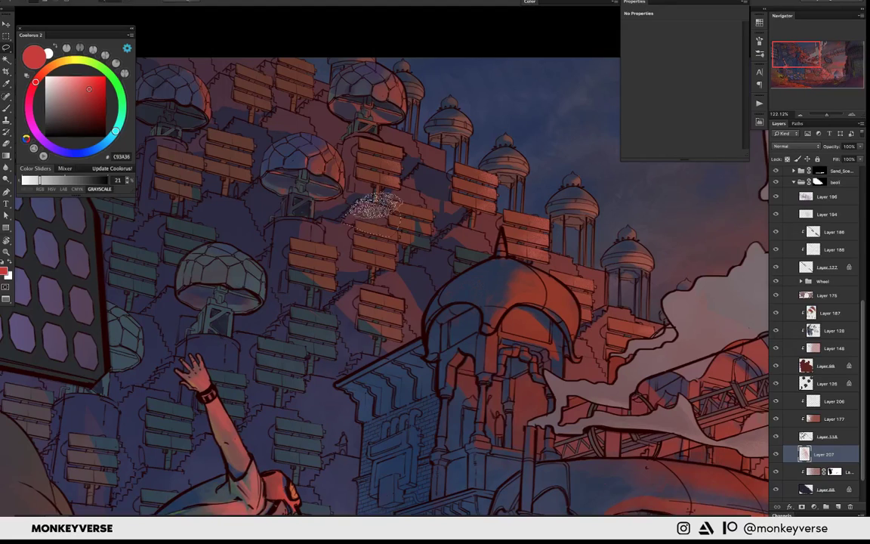
key(v)
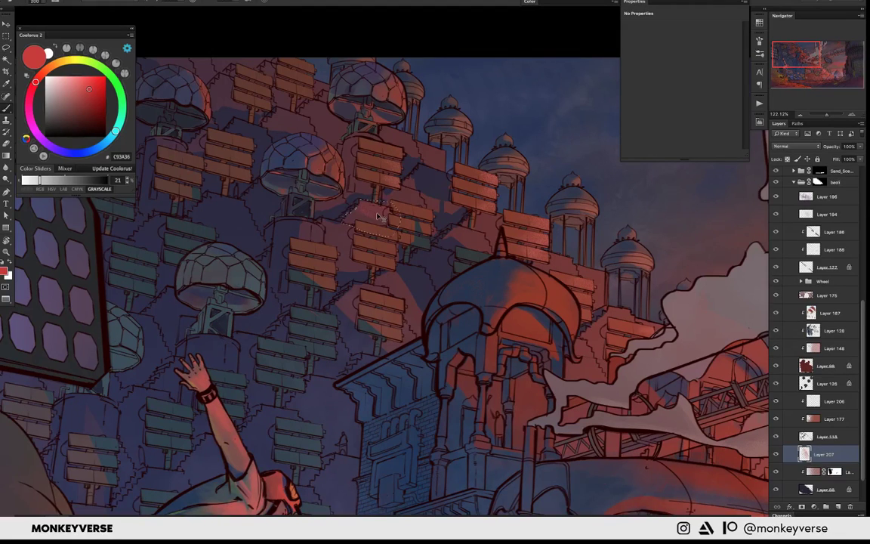
drag(379, 217, 370, 200)
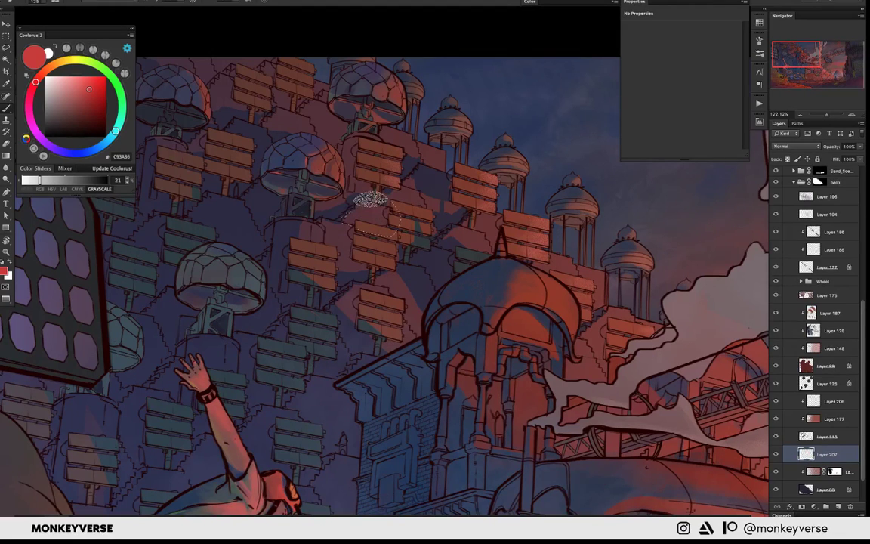
scroll(429, 166, down, 2)
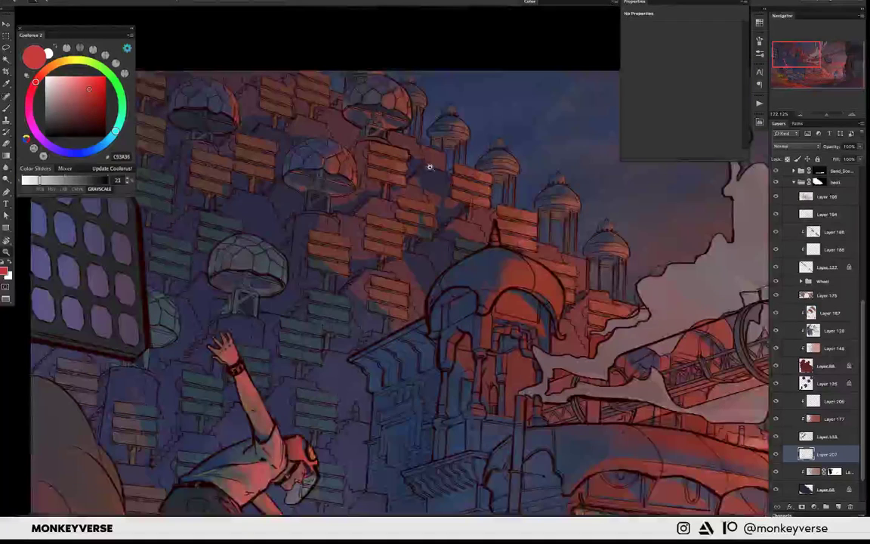
scroll(429, 166, down, 2)
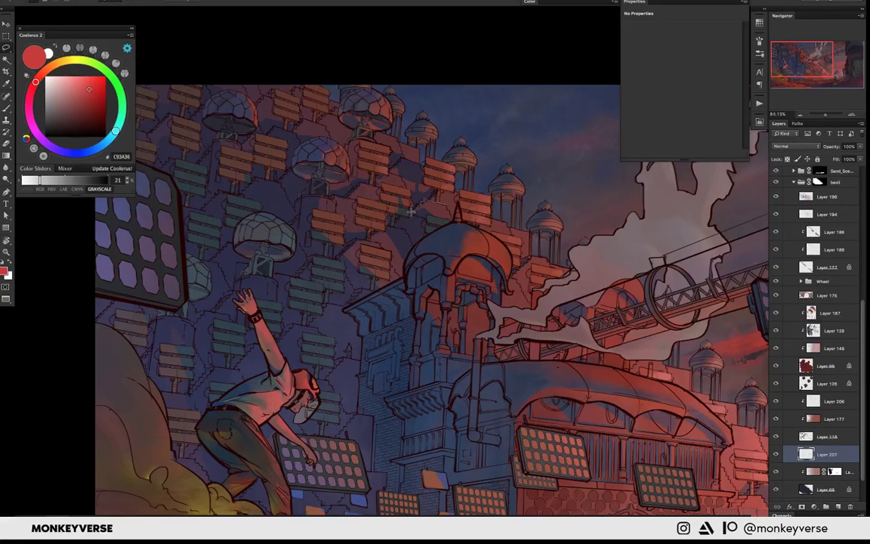
drag(411, 212, 468, 216)
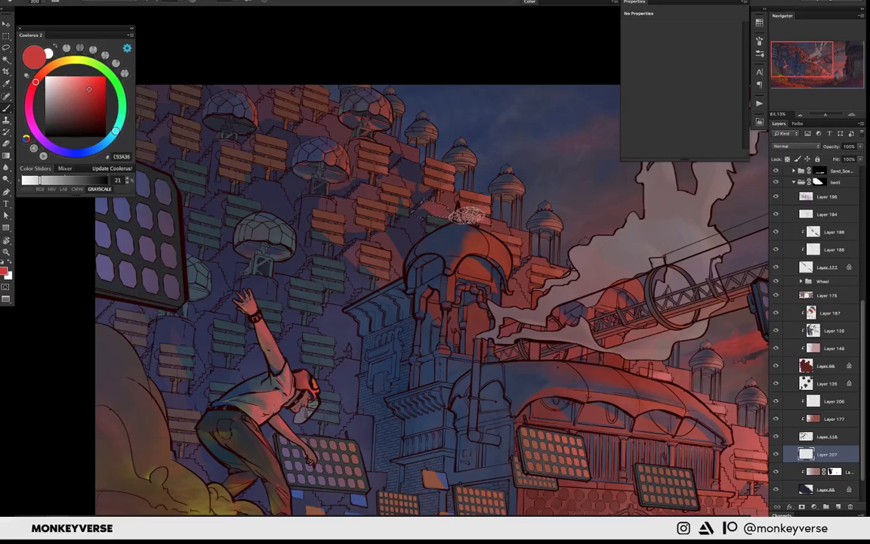
scroll(468, 217, down, 5)
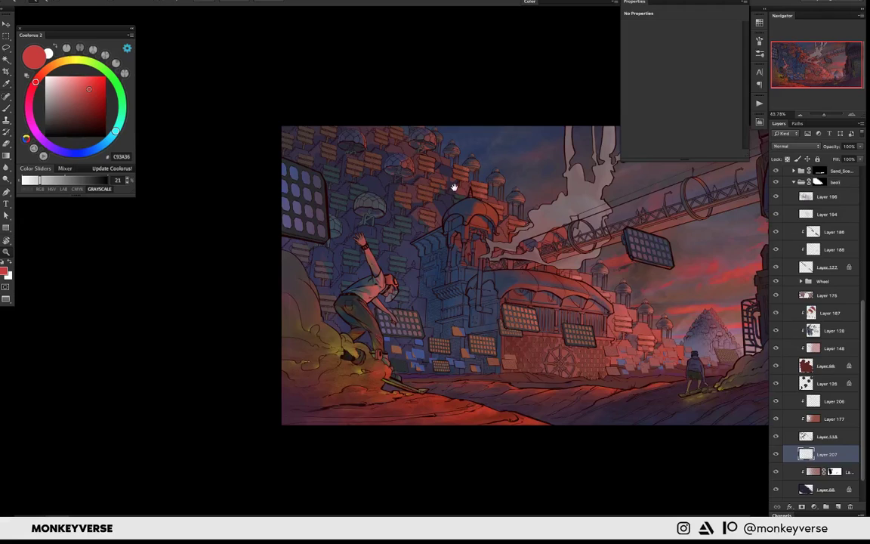
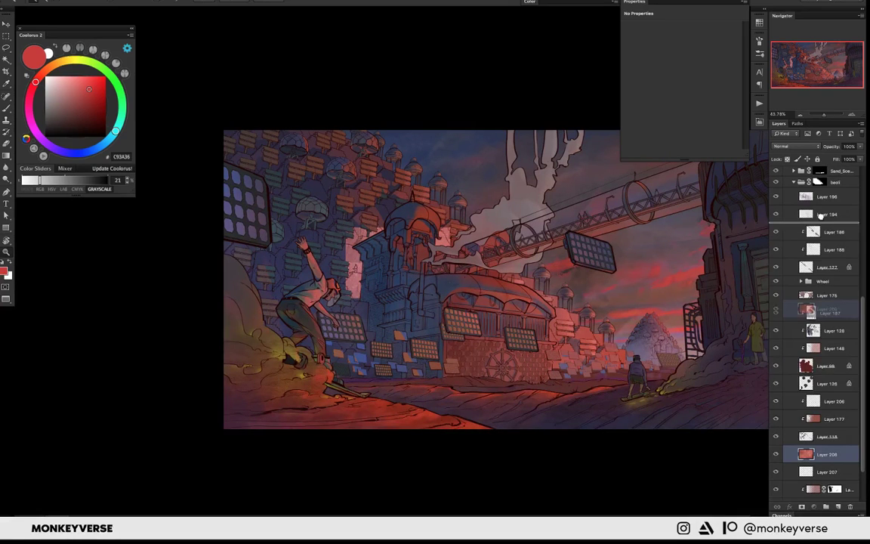
- Move Layer 208 to the top, tile merged texture copies rightward, then scale the block down
mouse_move(820, 215)
mouse_down()
mouse_move(818, 155)
mouse_move(808, 264)
mouse_up()
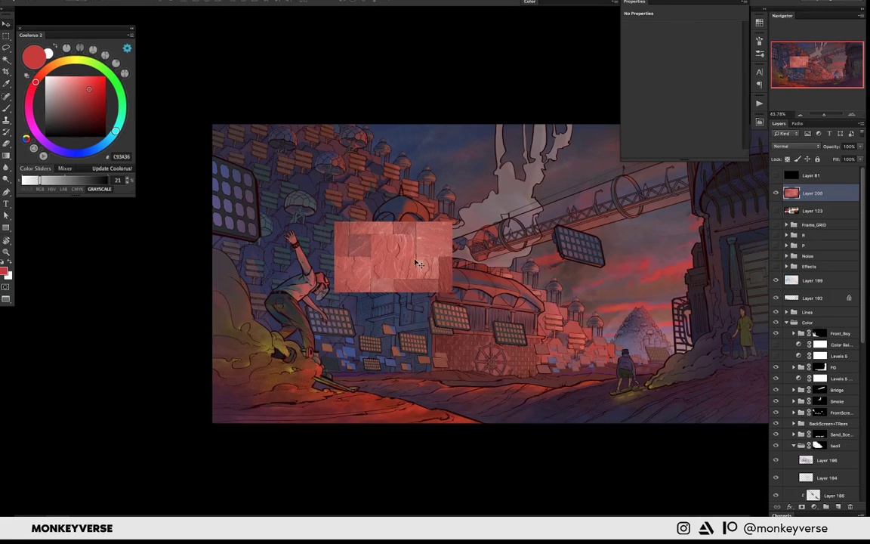
mouse_move(419, 263)
mouse_down()
mouse_move(517, 257)
mouse_move(482, 190)
mouse_move(478, 205)
mouse_up()
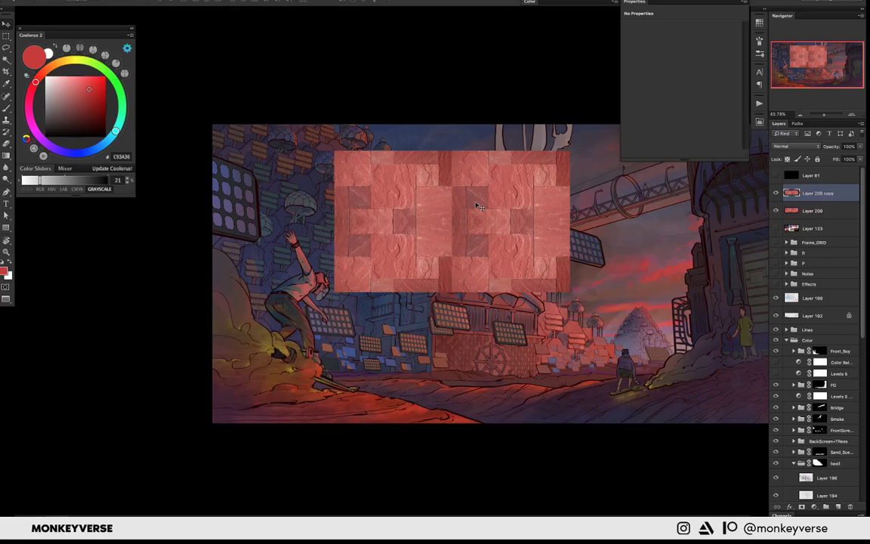
key(ctrl+e)
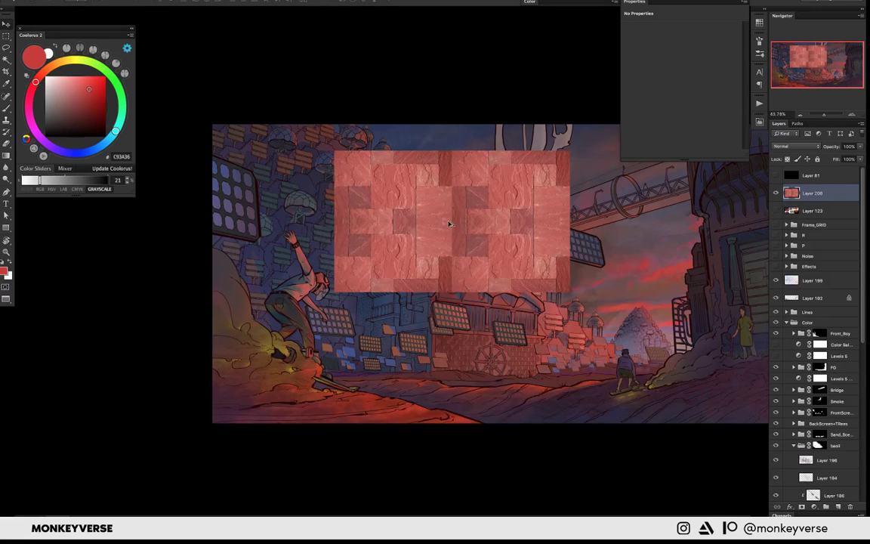
mouse_move(448, 224)
mouse_down()
mouse_move(684, 204)
mouse_move(619, 206)
mouse_move(607, 349)
mouse_up()
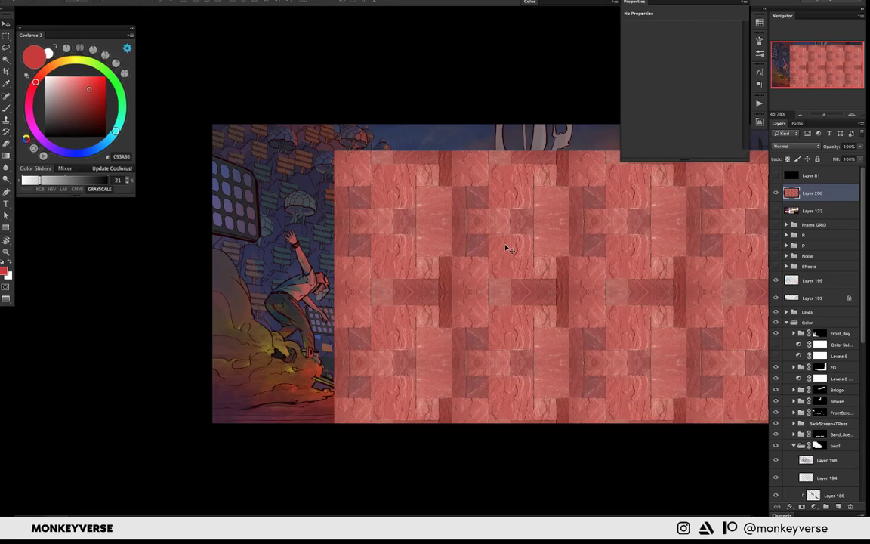
key(ctrl+t)
drag(508, 250, 312, 184)
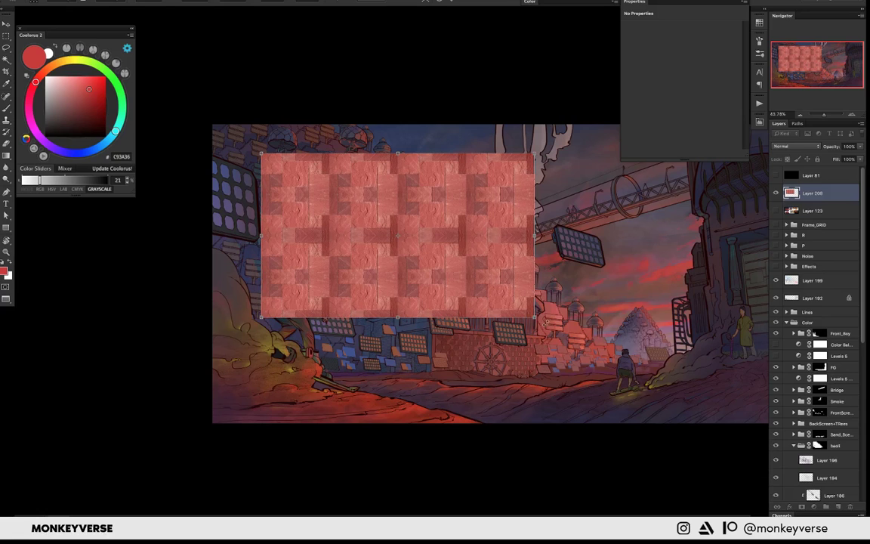
- Shrink the brick texture and tile merged copies rightward and downward across the canvas
drag(538, 320, 418, 225)
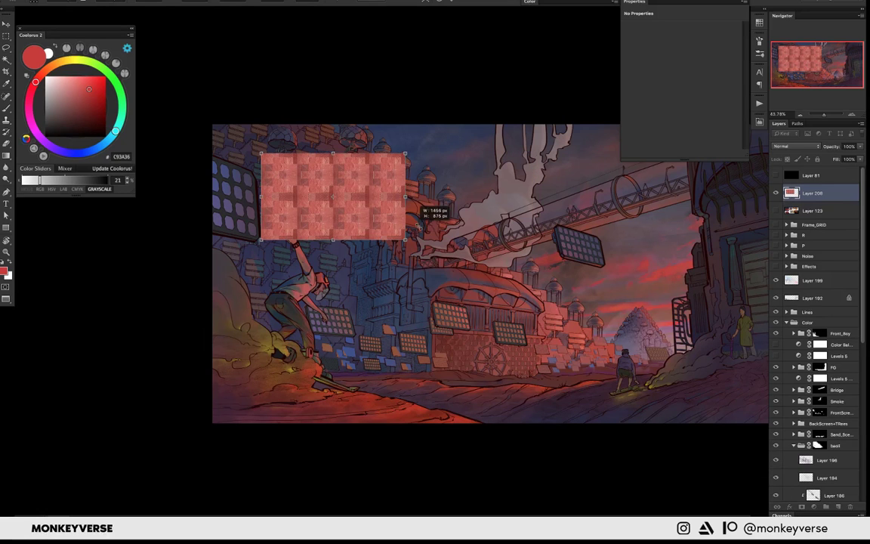
key(Return)
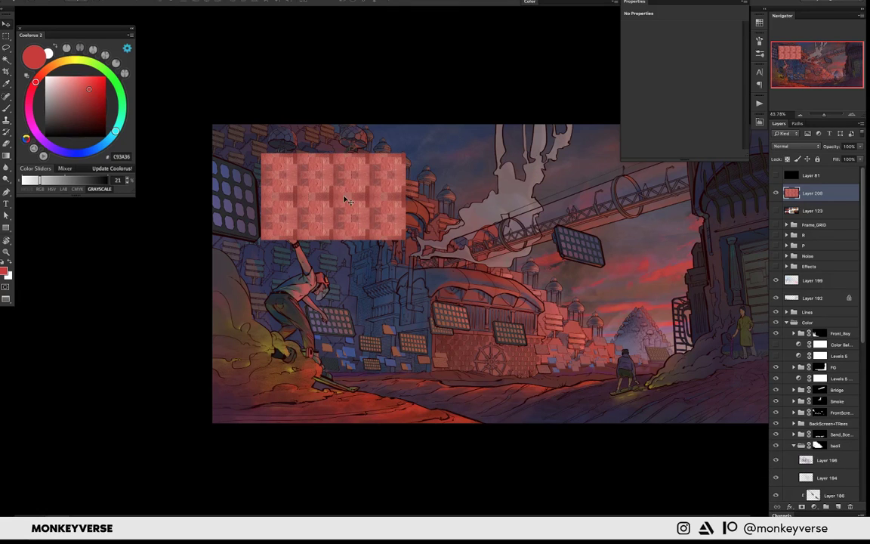
drag(346, 201, 469, 205)
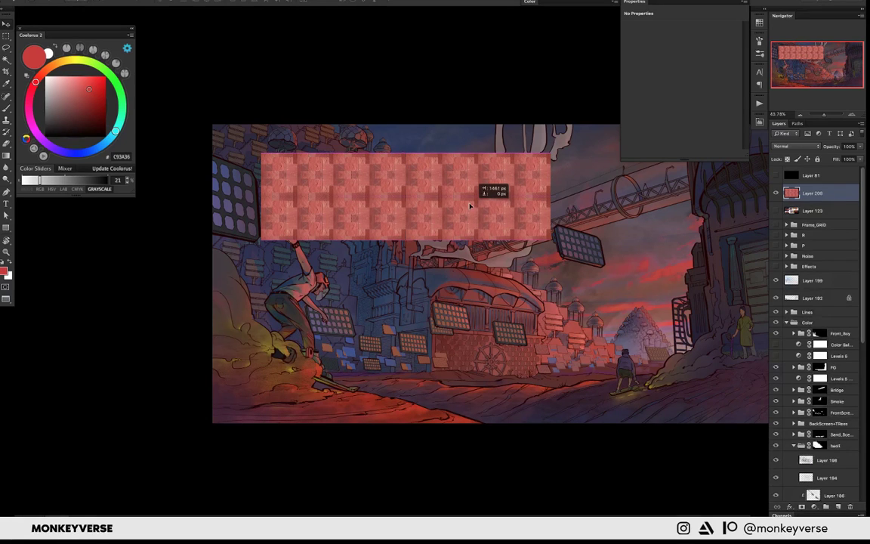
drag(436, 234, 434, 274)
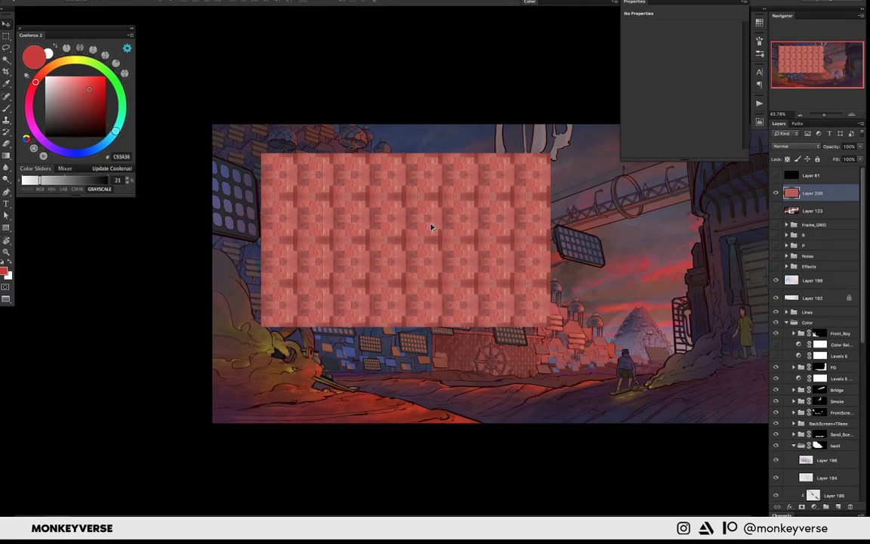
mouse_move(431, 226)
mouse_down()
mouse_move(425, 401)
mouse_move(428, 325)
mouse_move(671, 293)
mouse_move(723, 244)
mouse_up()
key(ctrl+e)
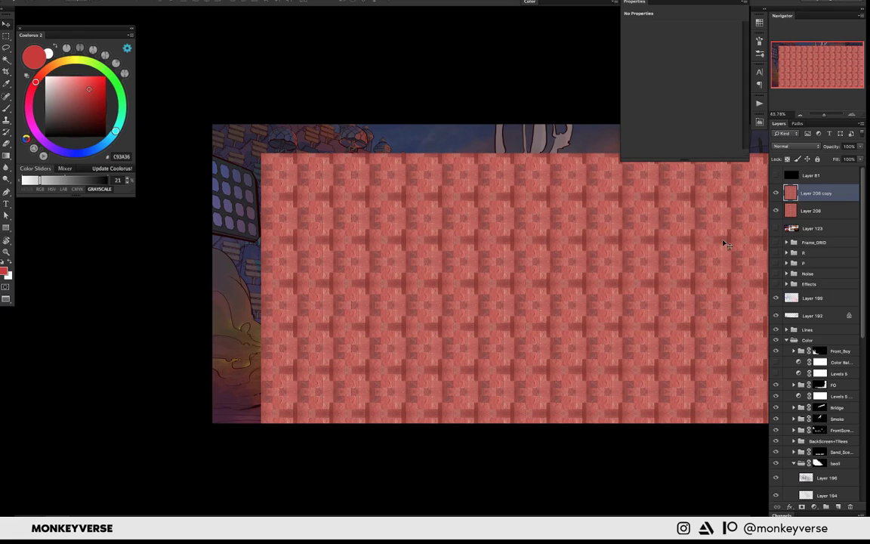
key(ctrl+e)
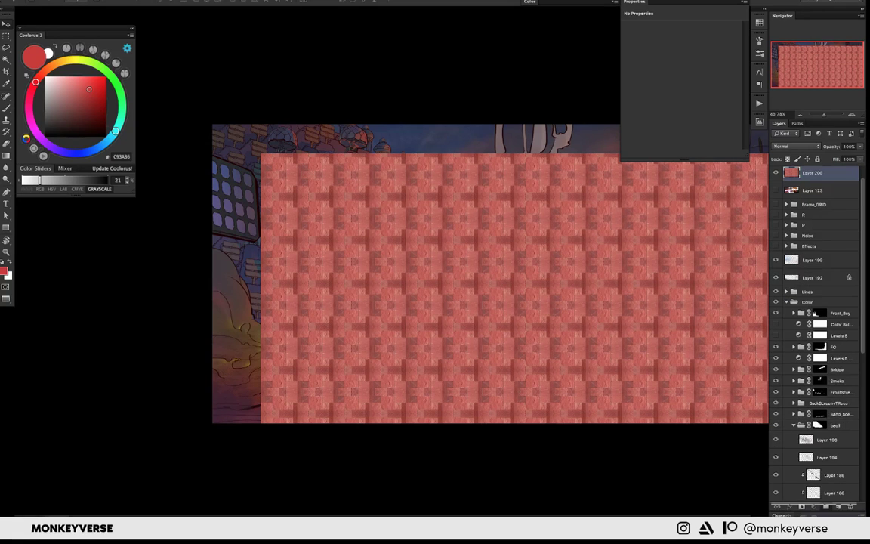
- Move the brick texture layer down to sit just above Layer 207
scroll(815, 332, down, 5)
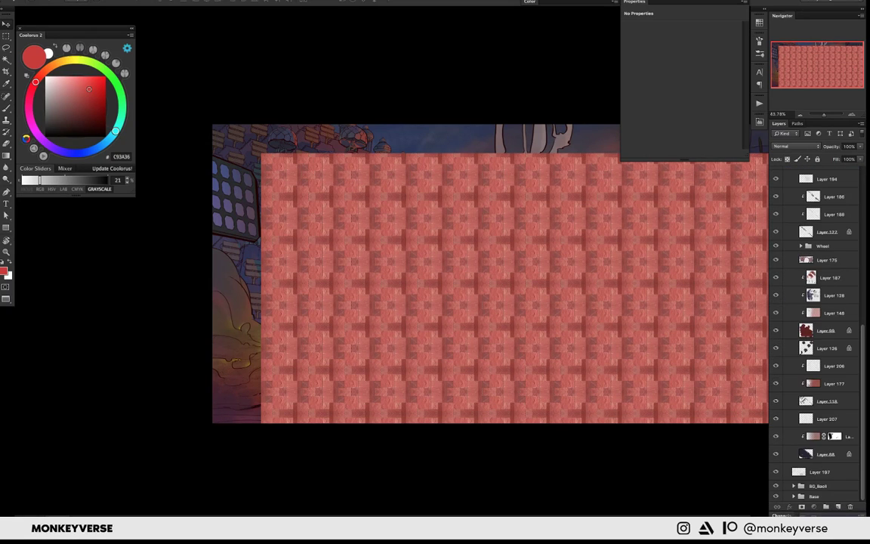
drag(827, 419, 828, 425)
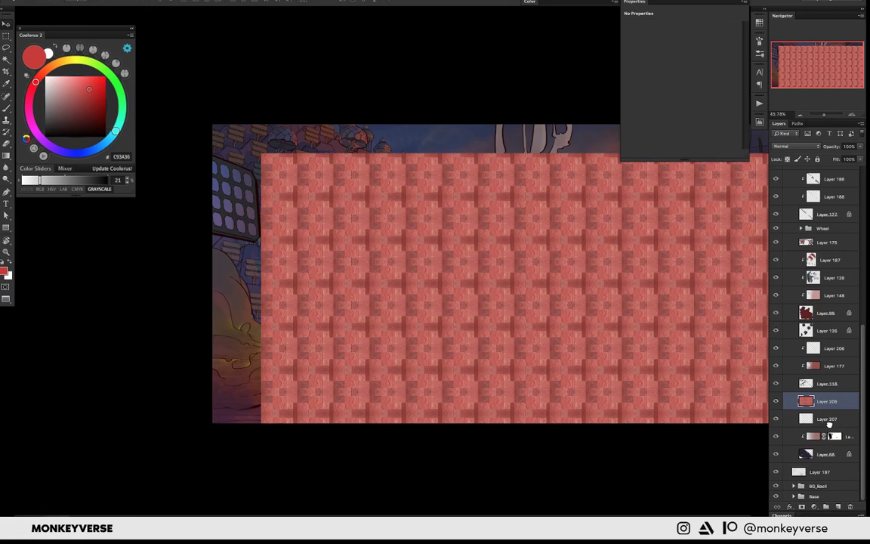
click(827, 417)
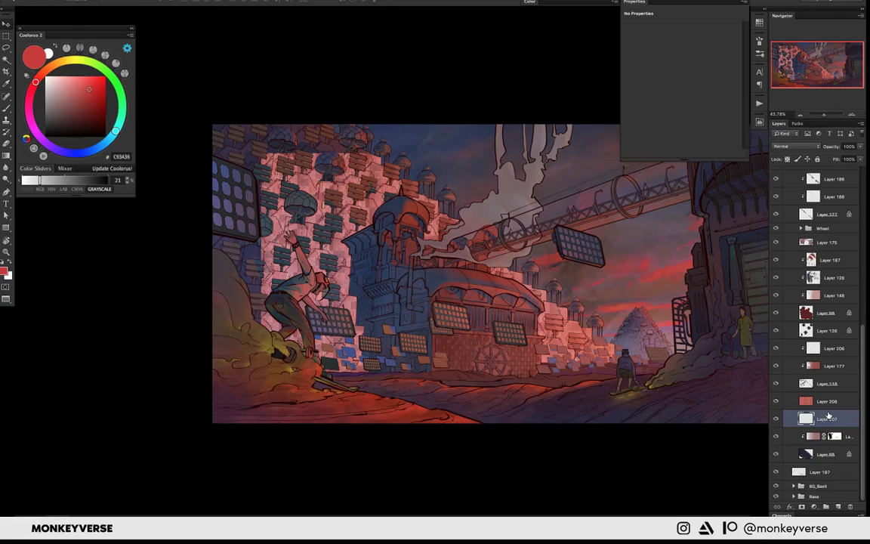
- Select the clipped brick texture layer and begin a free transform on it
click(827, 401)
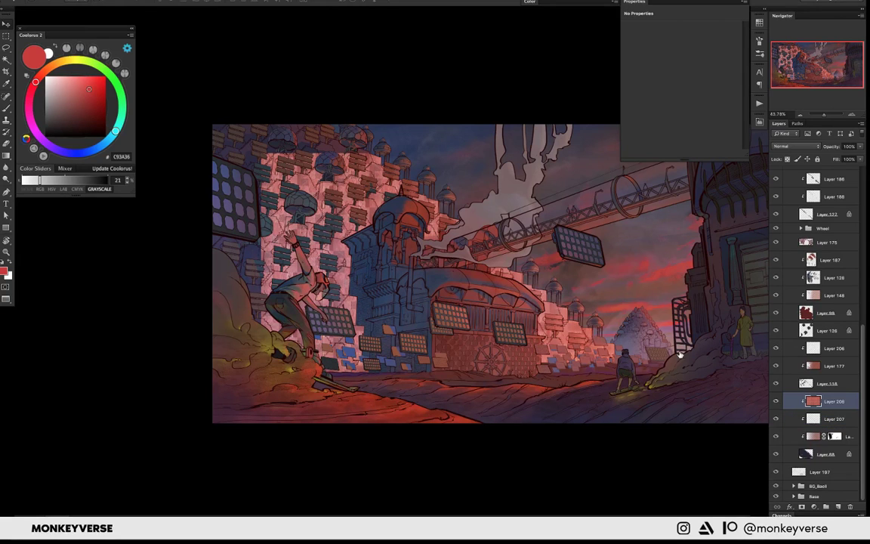
scroll(447, 280, down, 1)
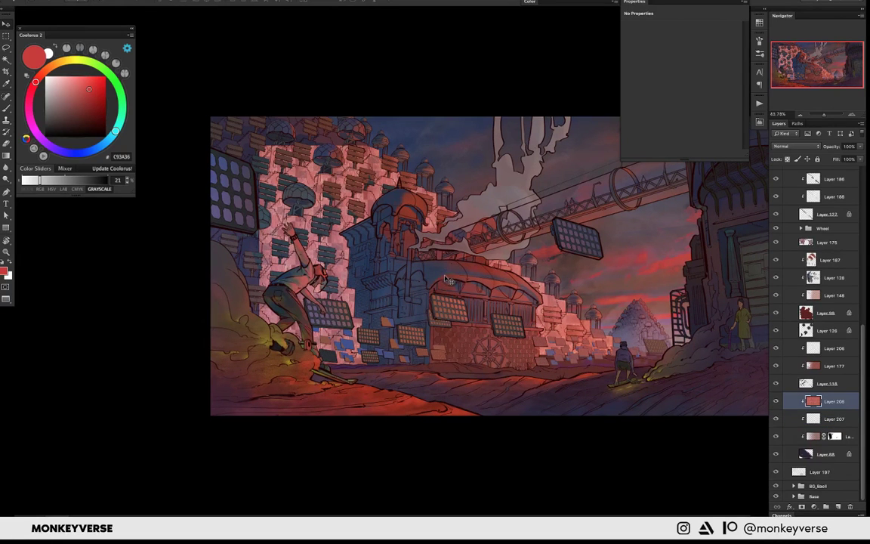
drag(446, 279, 350, 236)
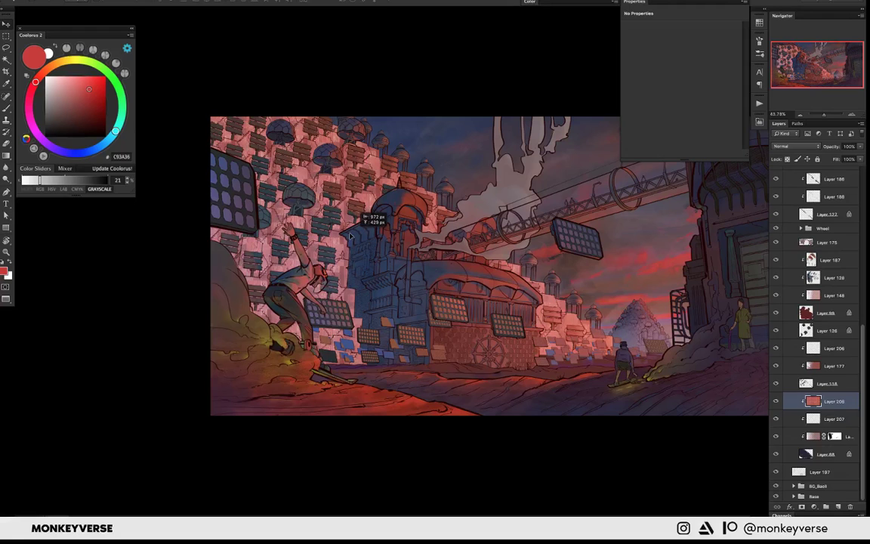
key(ctrl+t)
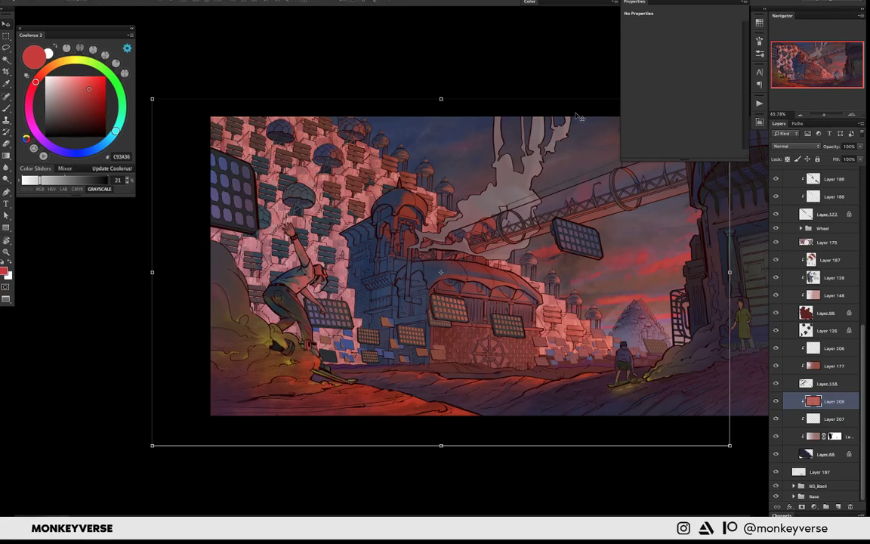
key(ctrl+plus)
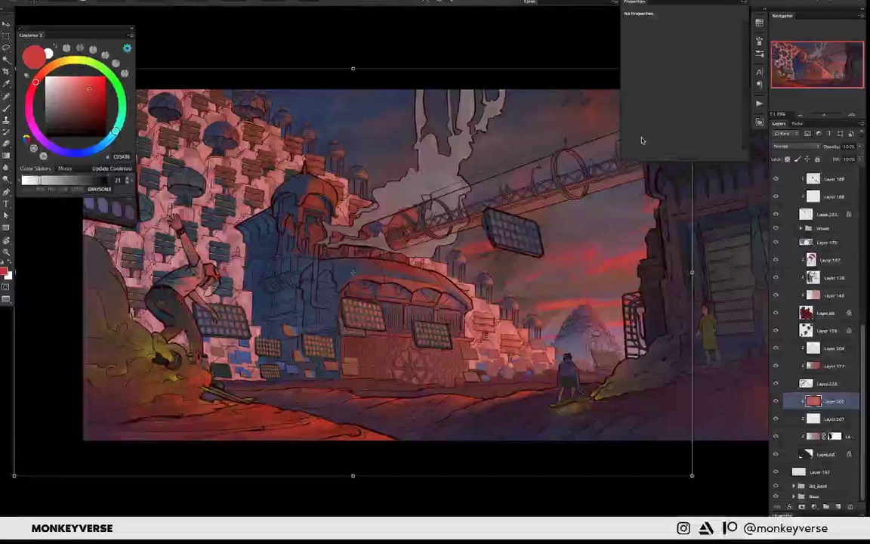
key(ctrl+minus)
key(ctrl+minus)
key(ctrl+minus)
- Distort the texture's corners to match the street-wall perspective and apply it
drag(558, 169, 559, 219)
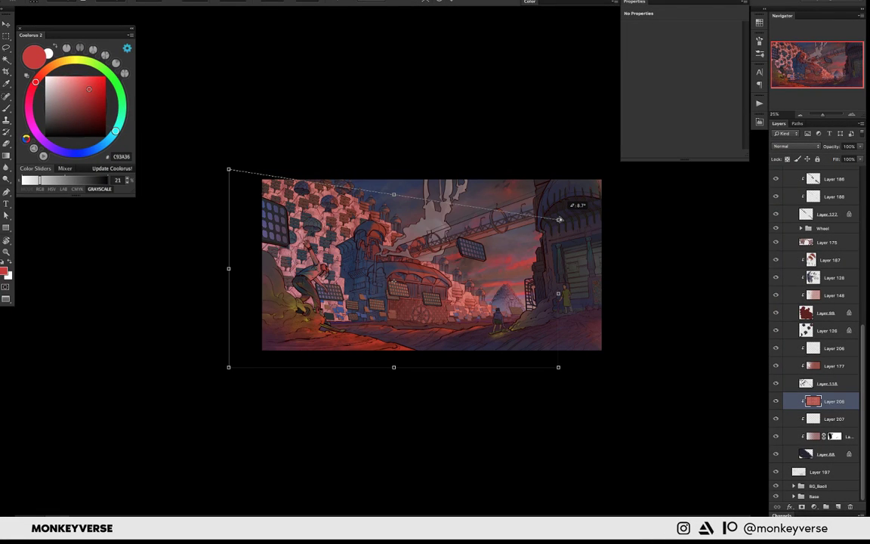
drag(558, 368, 558, 348)
drag(560, 284, 558, 322)
drag(558, 270, 504, 270)
drag(229, 169, 227, 127)
drag(228, 367, 230, 370)
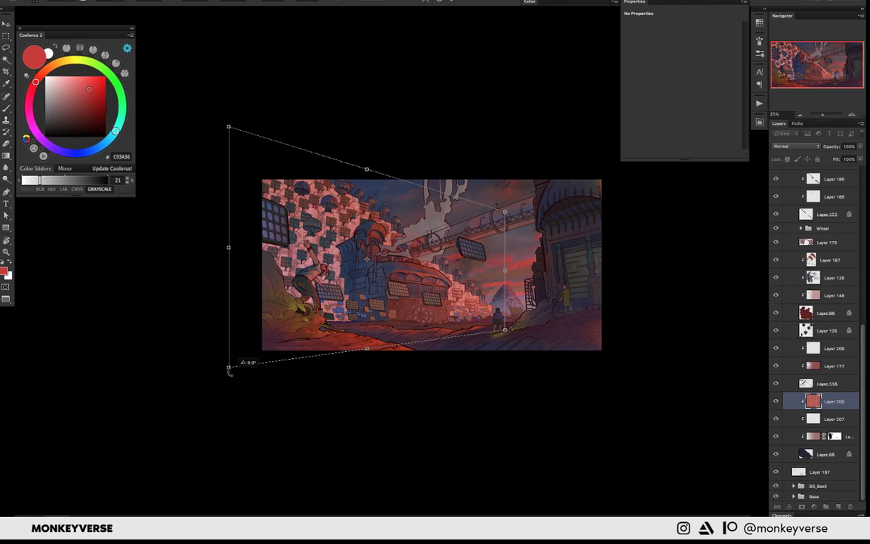
key(Return)
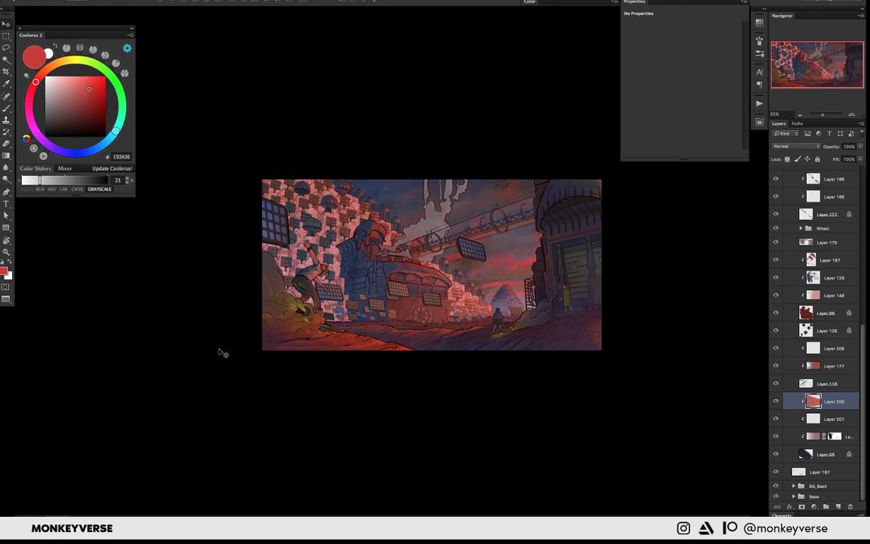
key(ctrl+b)
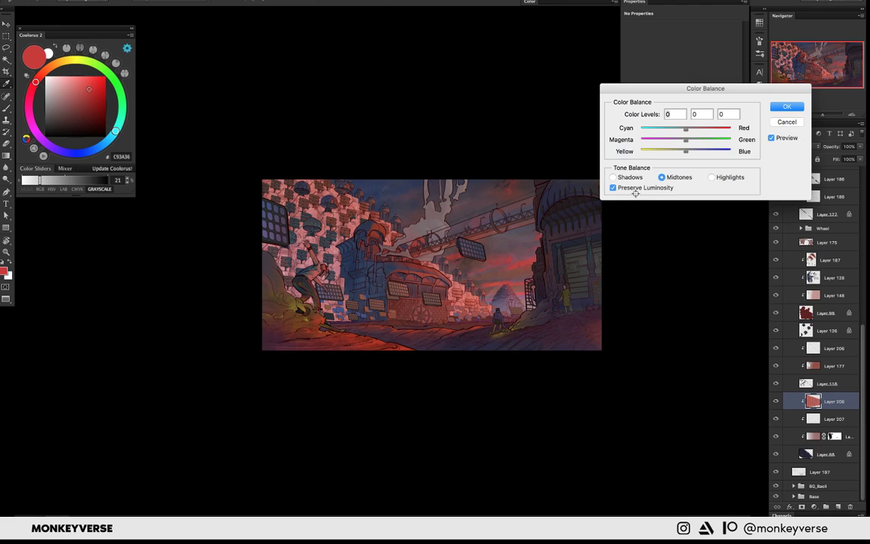
- Push the brick texture's midtones and highlights toward Red in Color Balance
drag(686, 129, 724, 129)
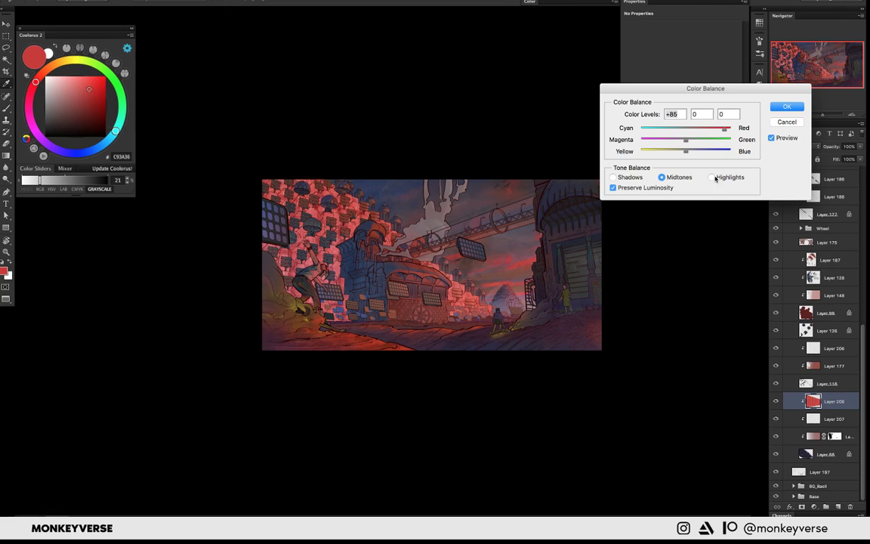
click(712, 178)
key(Return)
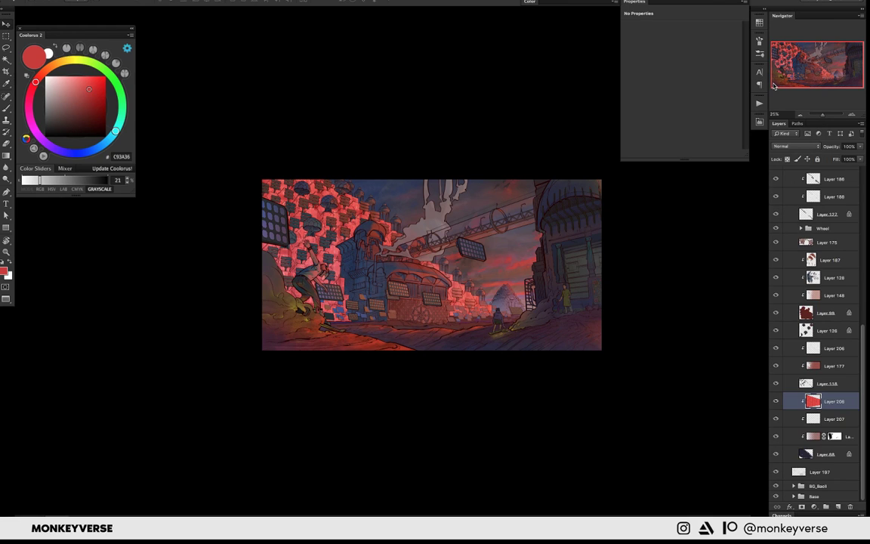
- Try Color Burn, Color Dodge, Lighter Color and Overlay blends at 30–60% opacity
key(shift+alt+b)
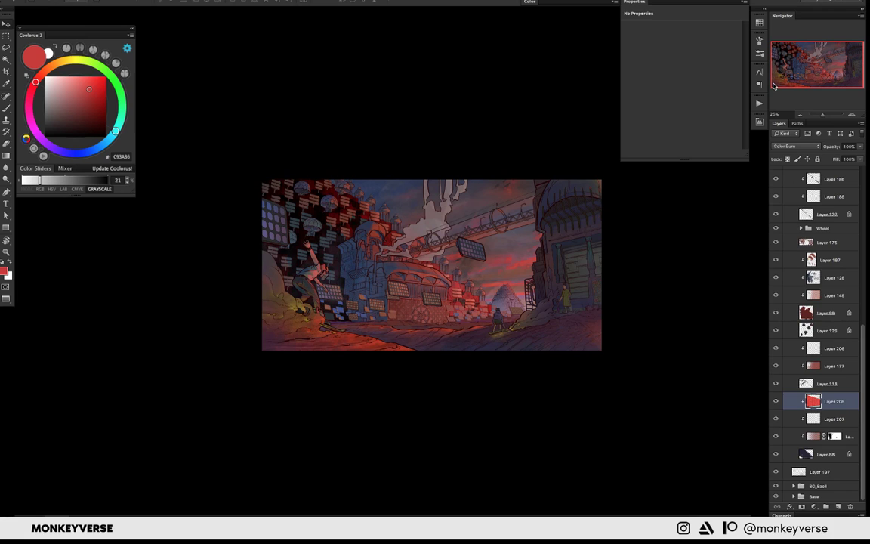
key(shift+alt+d)
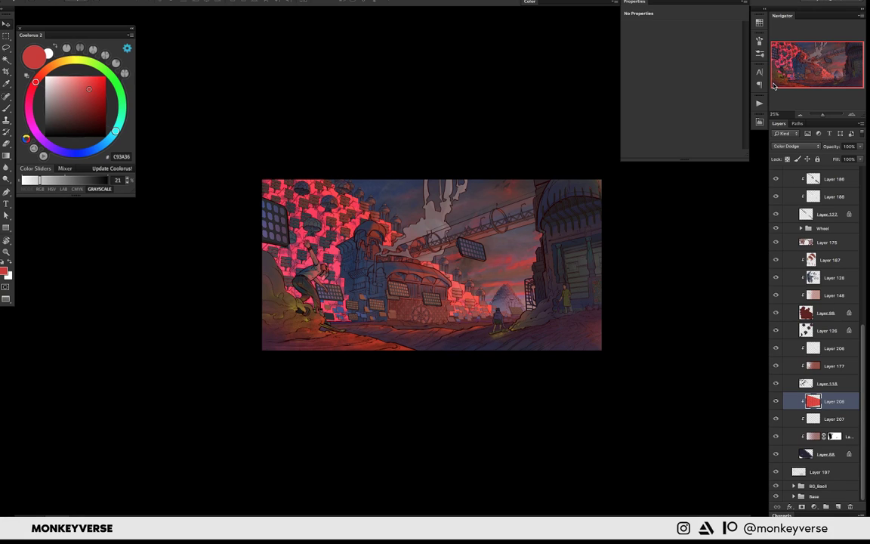
key(shift+plus)
key(shift+plus)
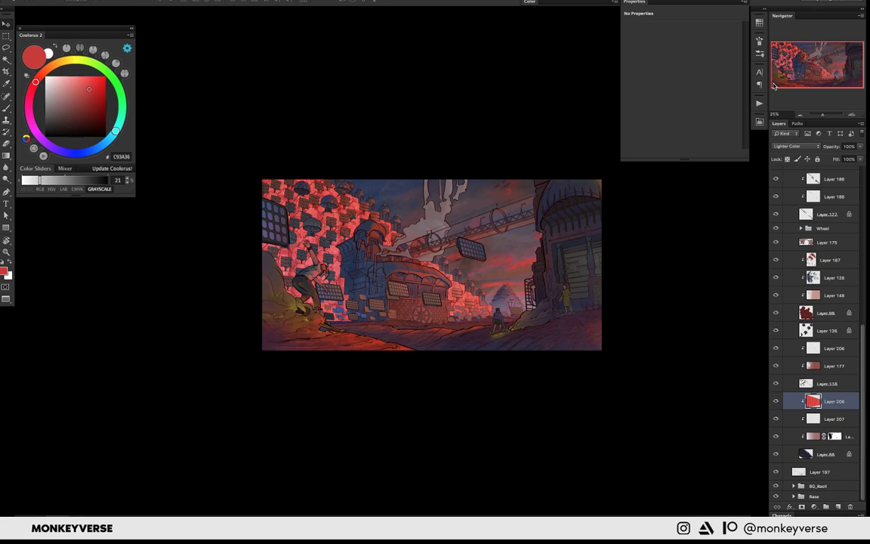
key(shift+plus)
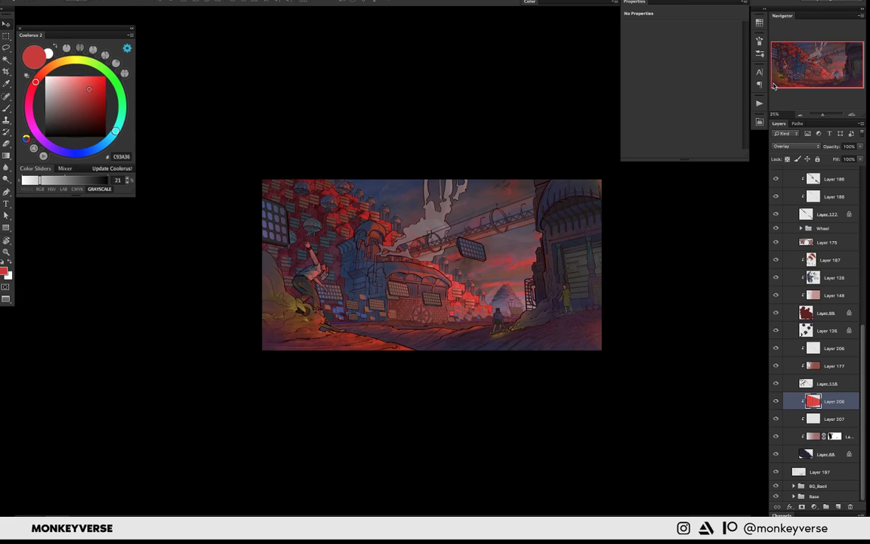
key(3)
drag(403, 201, 463, 215)
key(6)
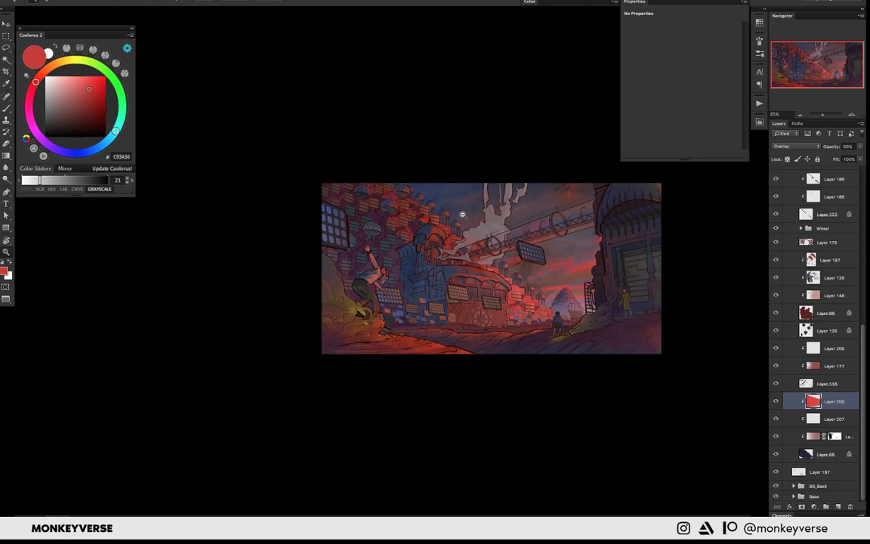
click(462, 215)
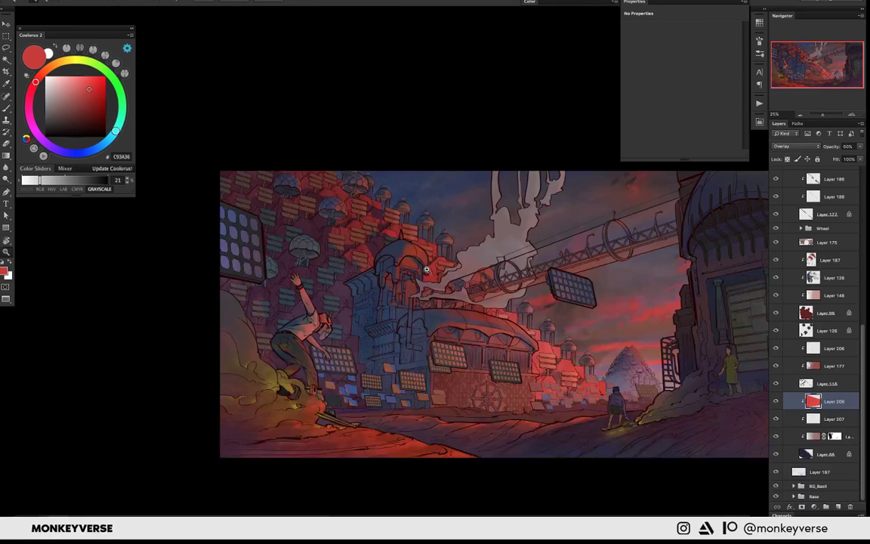
click(427, 270)
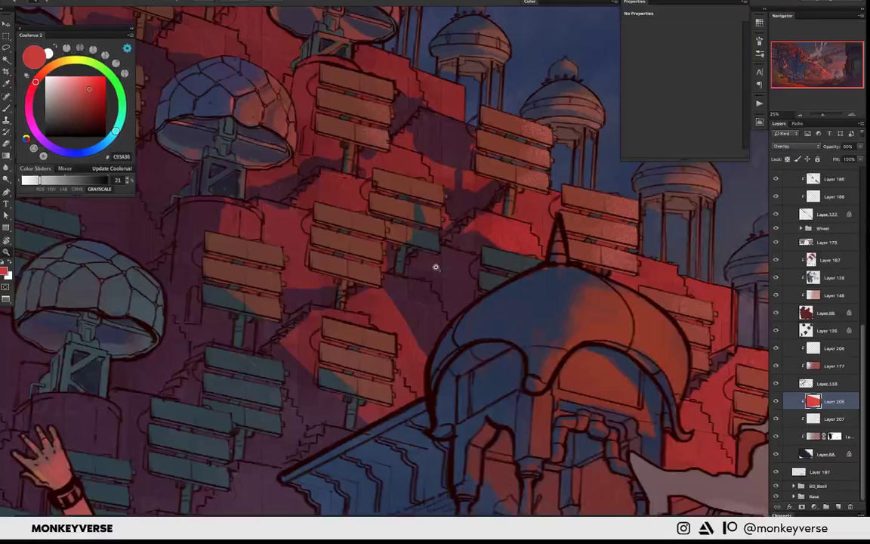
mouse_move(435, 267)
mouse_down()
mouse_move(401, 259)
mouse_move(389, 229)
mouse_move(410, 225)
mouse_move(391, 193)
mouse_up()
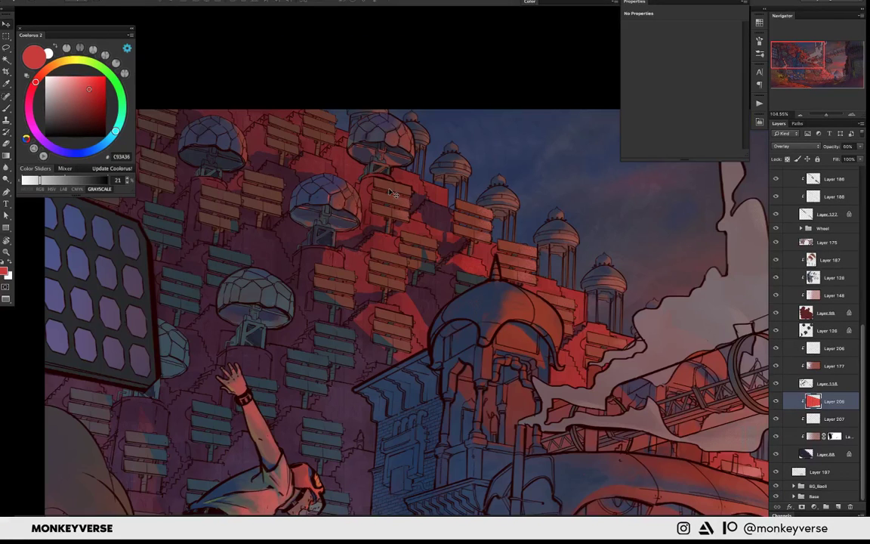
- Cycle through Soft Light, Darker Color, Linear Burn and Dissolve, settling on Normal at 100%
key(shift+plus)
key(shift+plus)
key(shift+plus)
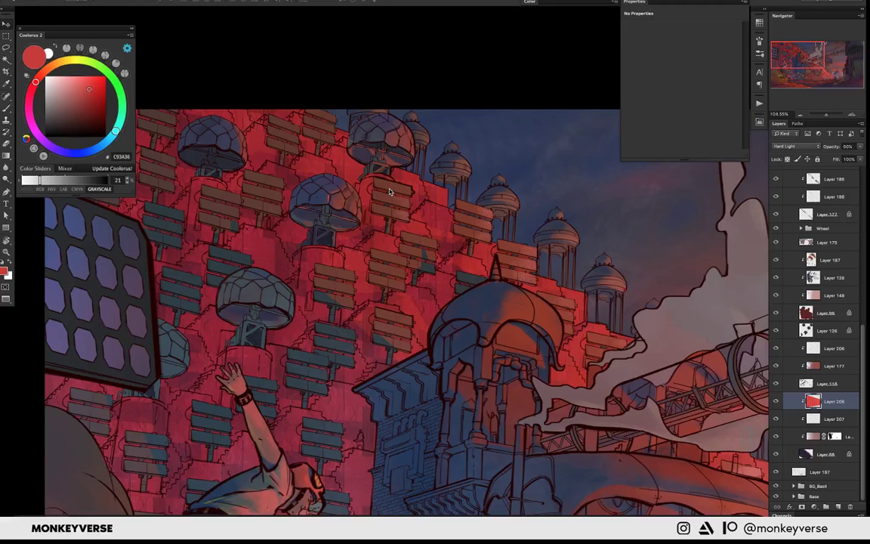
key(shift+minus)
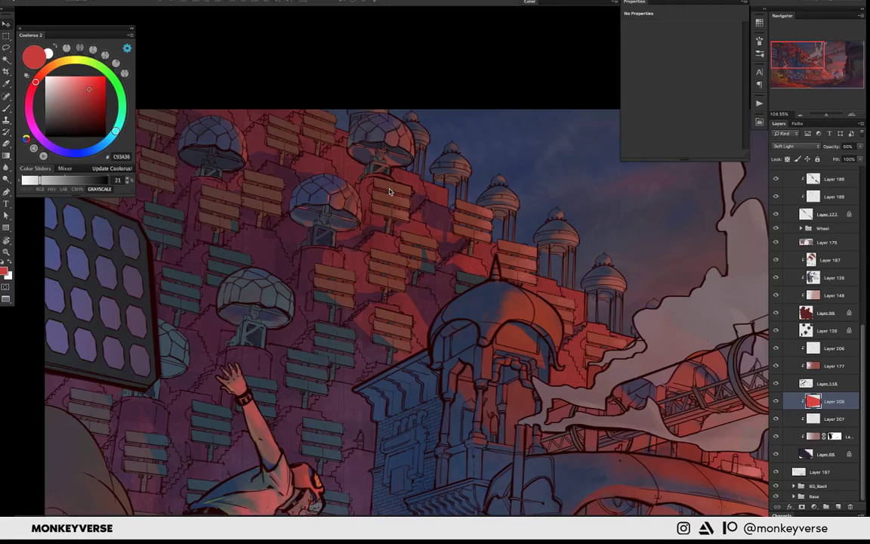
key(shift+minus)
key(shift+minus)
key(shift+minus)
key(0)
key(5)
key(shift+minus)
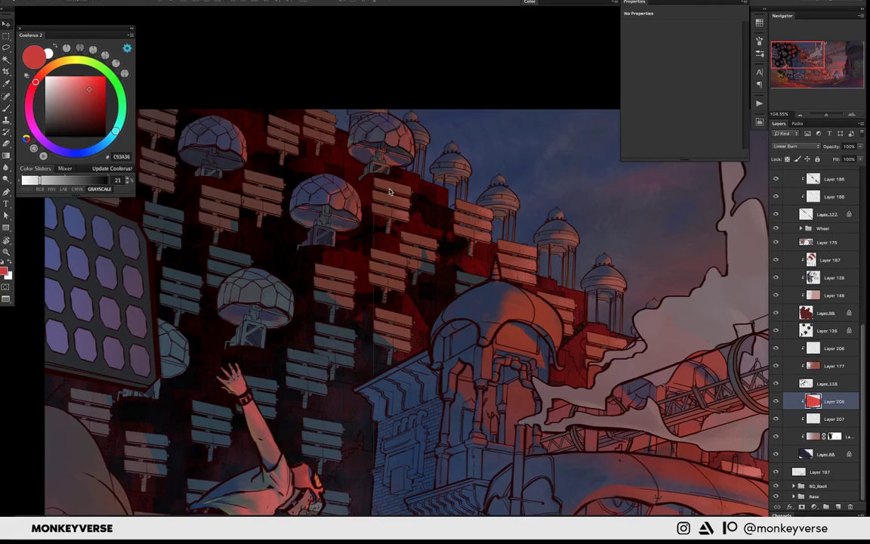
key(shift+minus)
key(shift+minus)
key(shift+minus)
key(shift+minus)
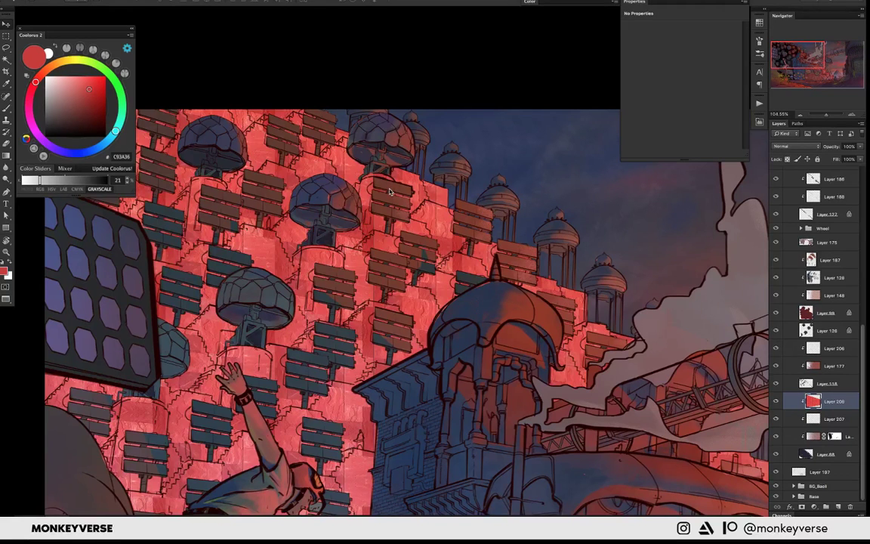
key(shift+minus)
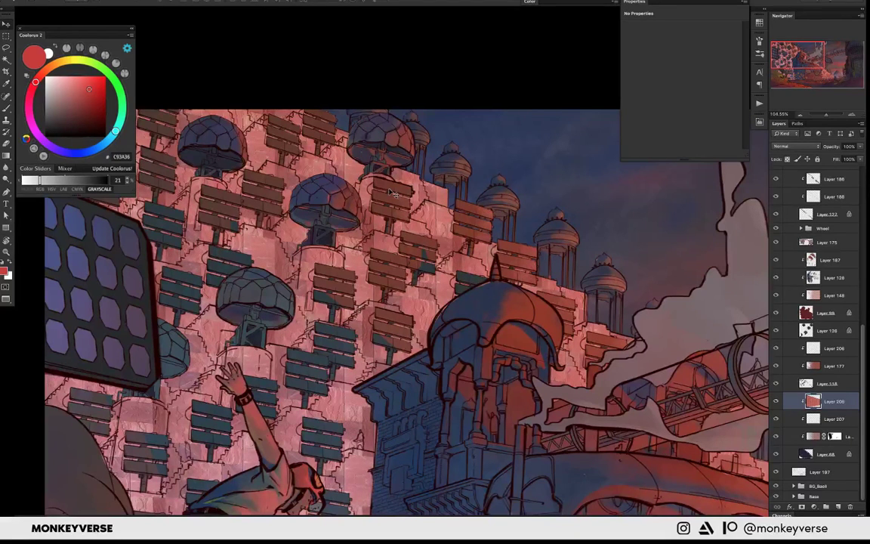
key(ctrl+t)
key(ctrl+minus)
key(ctrl+minus)
key(ctrl+minus)
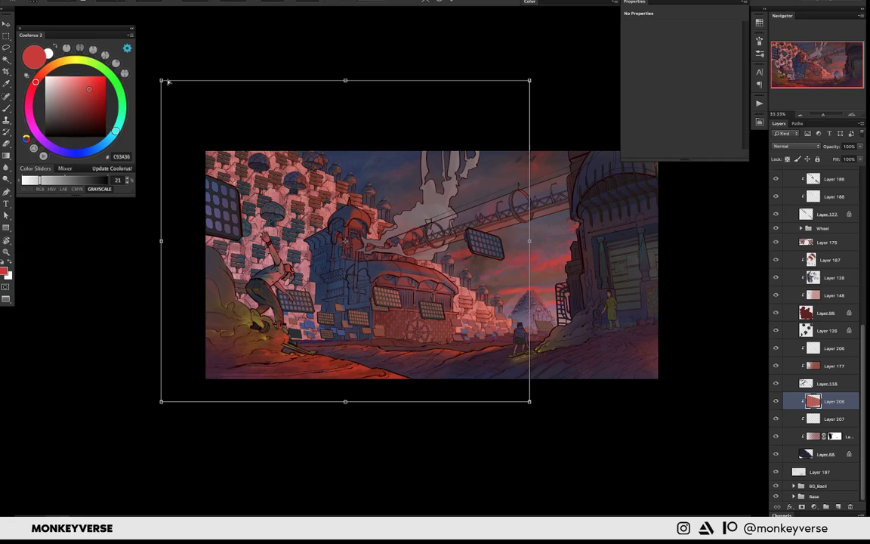
- Skew the tint layer's top-left corner slightly inward and commit the transform
drag(168, 82, 174, 84)
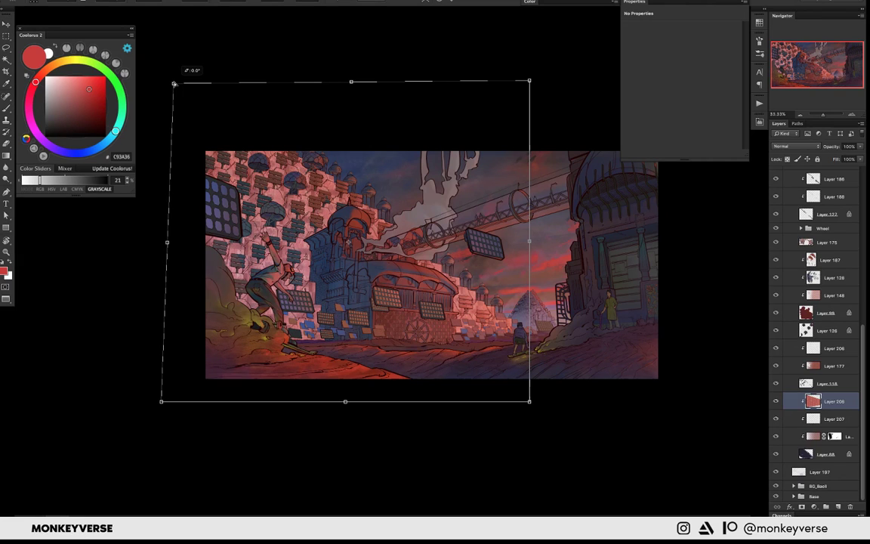
key(Return)
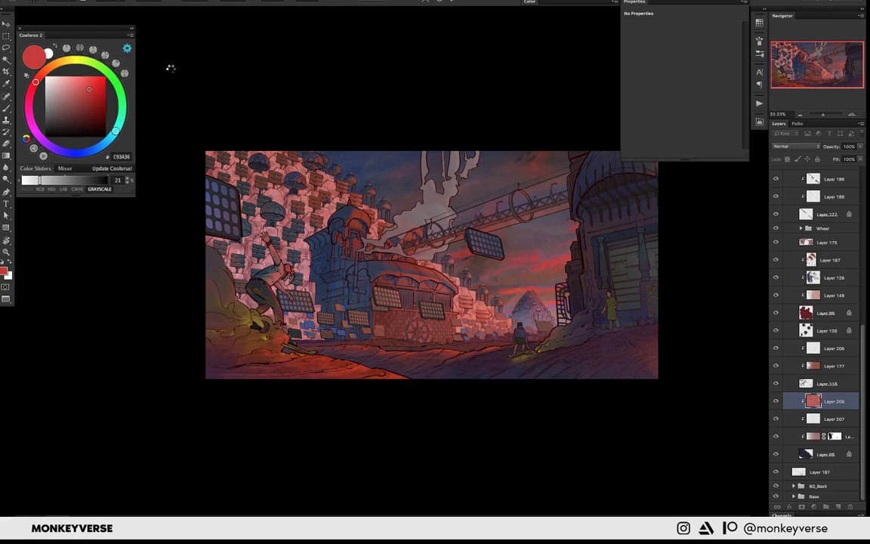
key(ctrl+b)
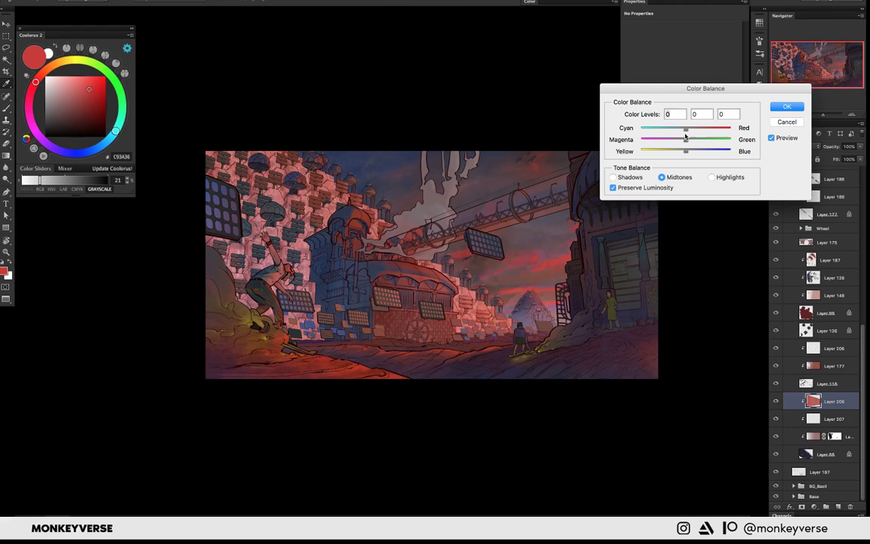
- Shift the tint toward Red in midtones and highlights and toward Blue in shadows
mouse_move(686, 135)
mouse_down()
mouse_move(706, 129)
mouse_move(698, 153)
mouse_up()
click(723, 177)
click(613, 177)
click(788, 108)
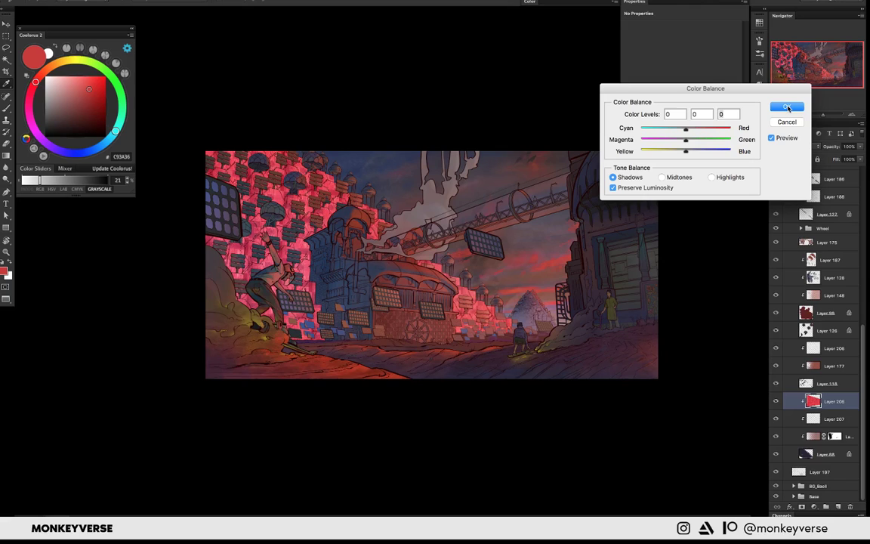
click(787, 108)
- Try Lighten, Overlay and Soft Light, then set the tint to Hard Light at 40%
key(alt+shift+g)
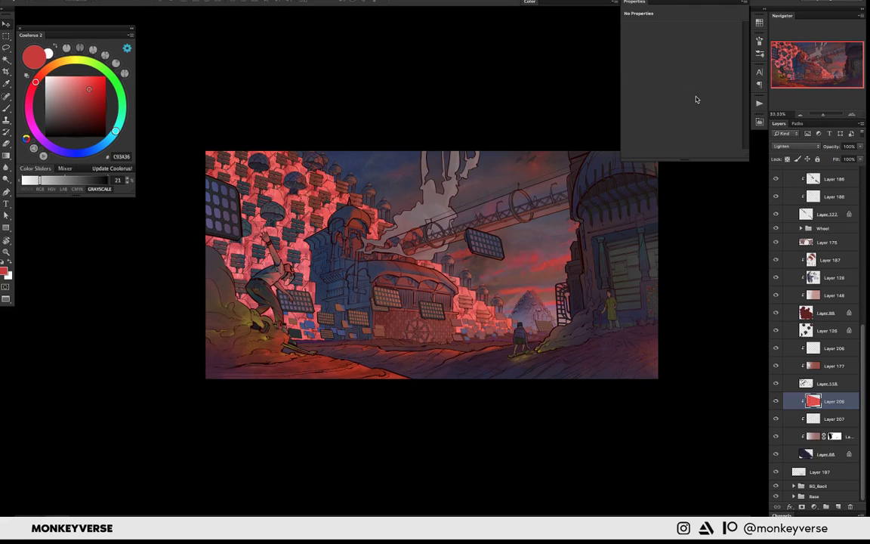
key(alt+shift+o)
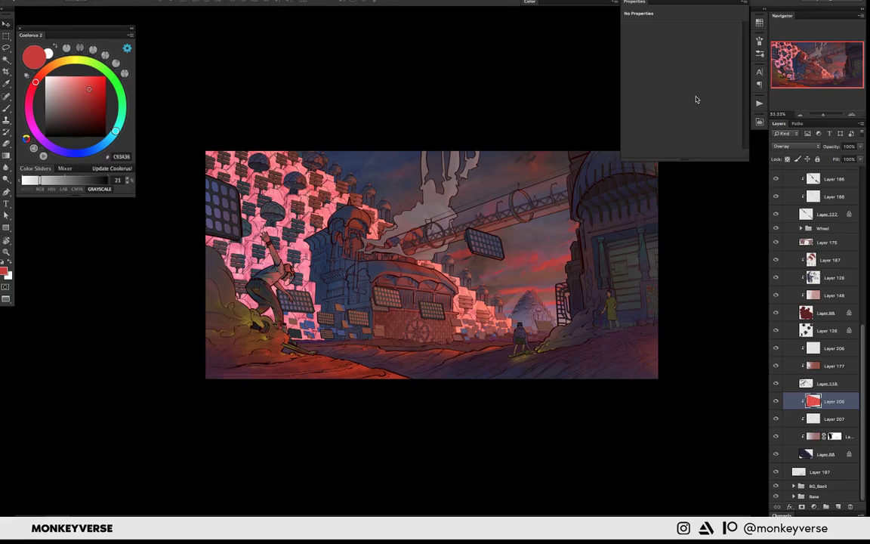
key(alt+shift+f)
key(4)
key(5)
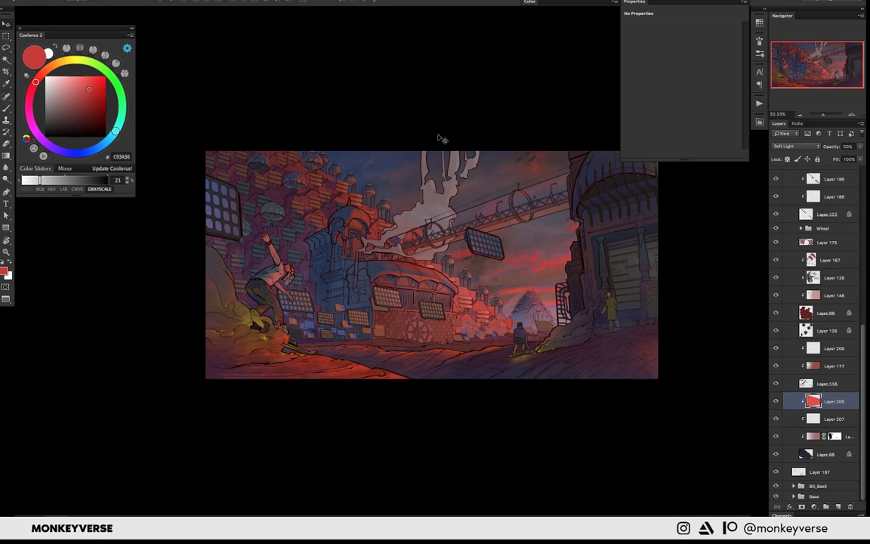
key(alt+shift+h)
key(4)
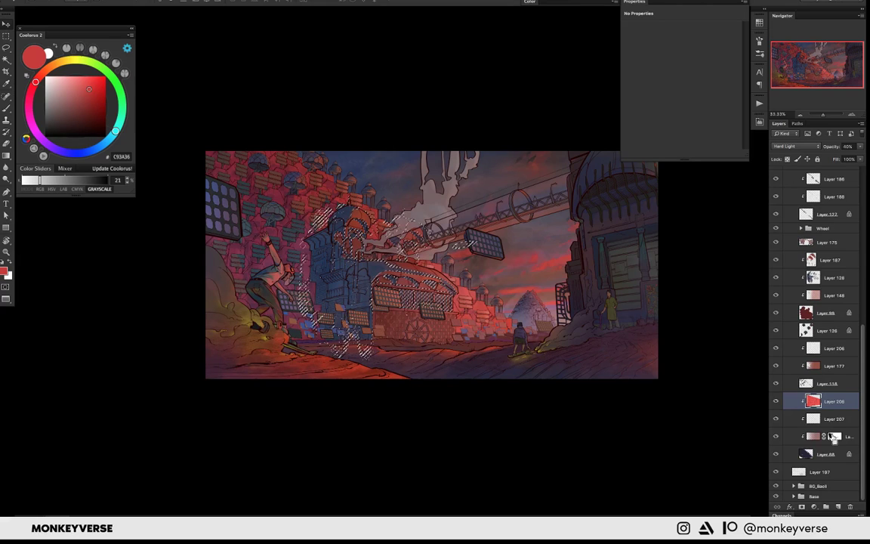
ctrl+click(833, 436)
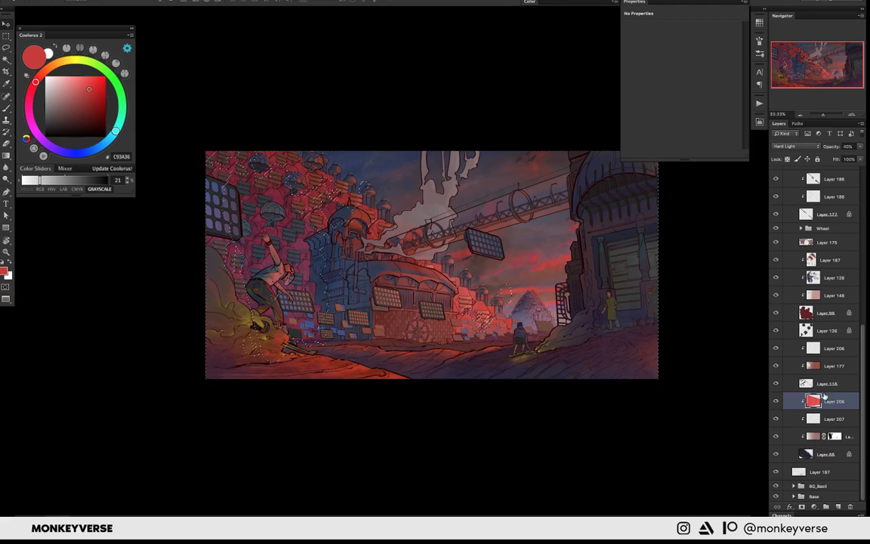
- Add an inverted-selection mask to Layer 208, keeping red off the central dome and machinery
click(813, 506)
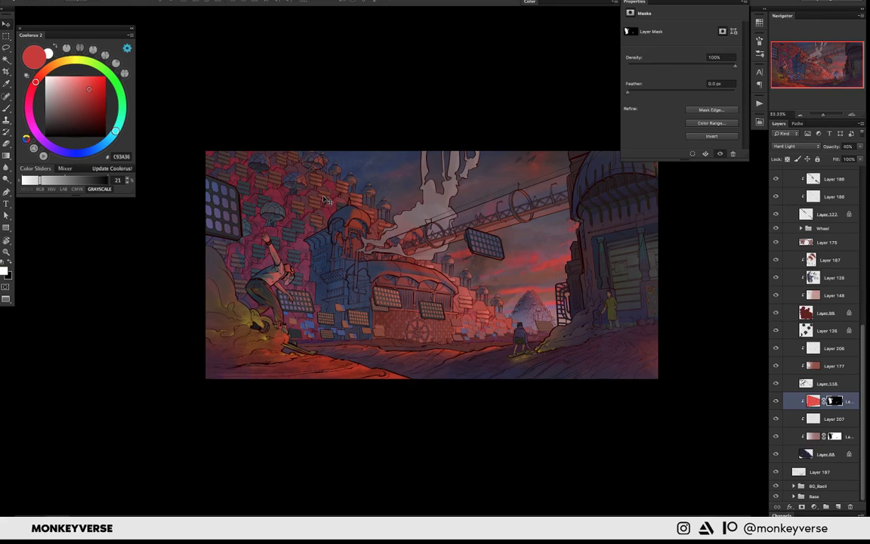
key(ctrl+z)
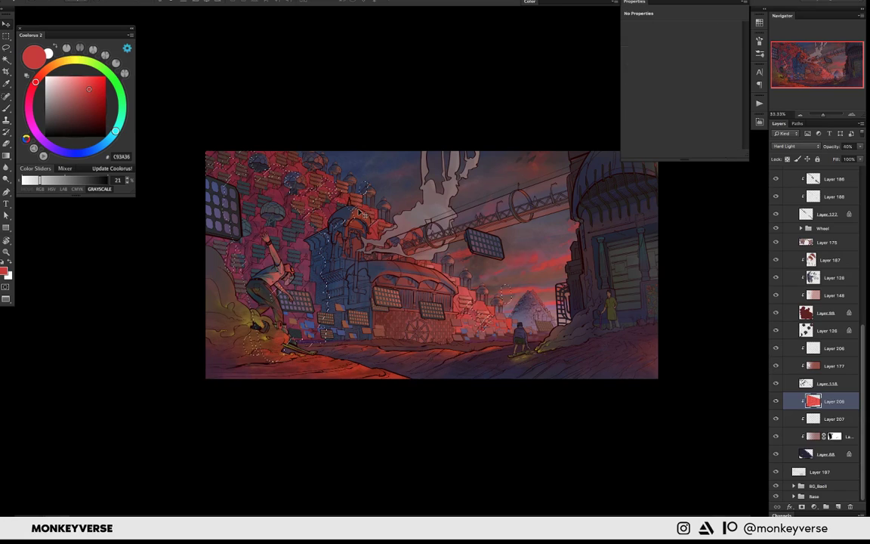
key(ctrl+shift+i)
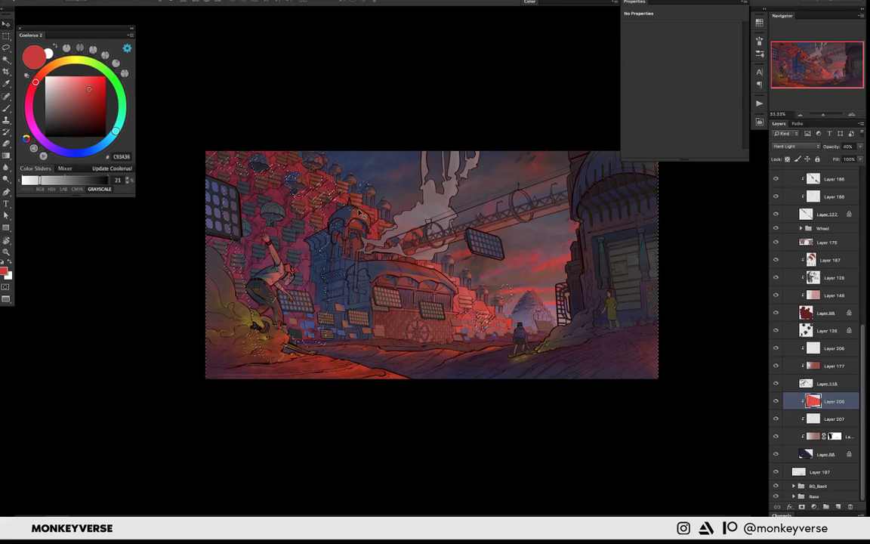
click(801, 507)
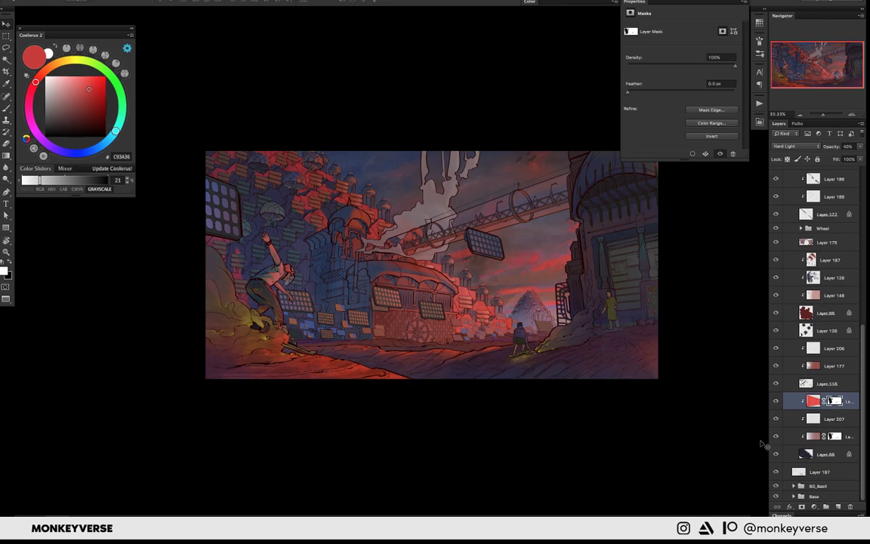
scroll(302, 175, up, 2)
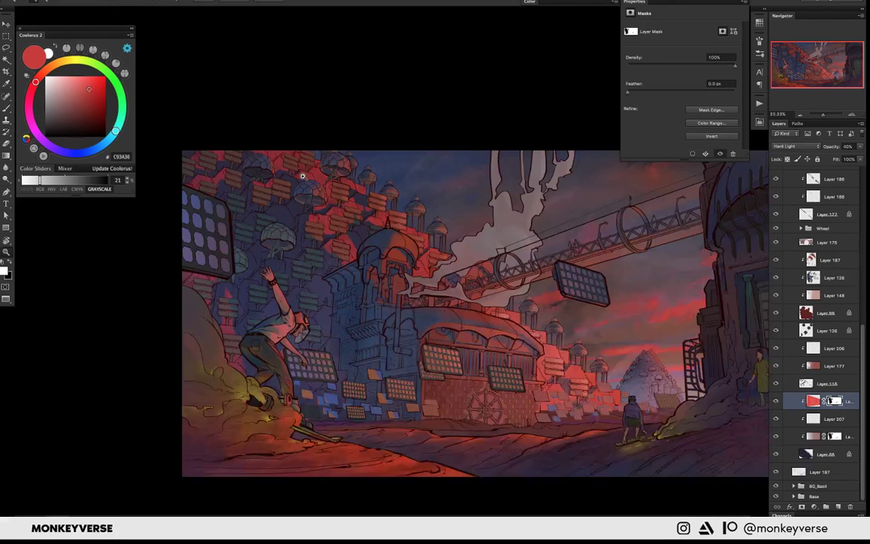
- Zoom in on the domes, recheck the tint at 40% opacity, and enlarge the mask brush
drag(302, 175, 362, 219)
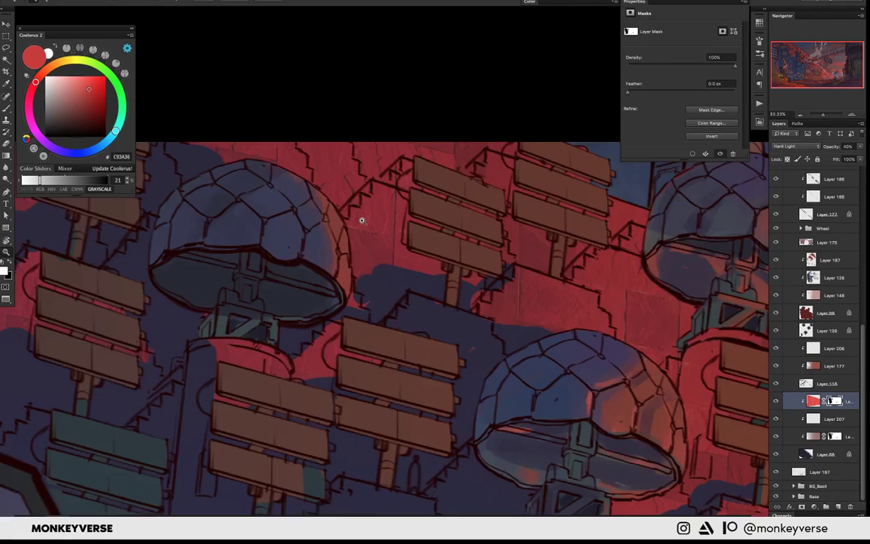
scroll(362, 220, down, 3)
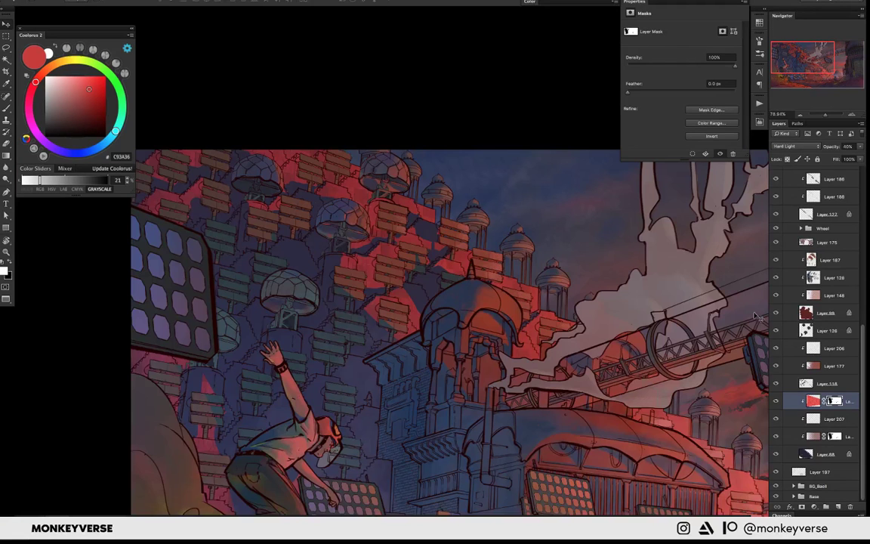
key(x)
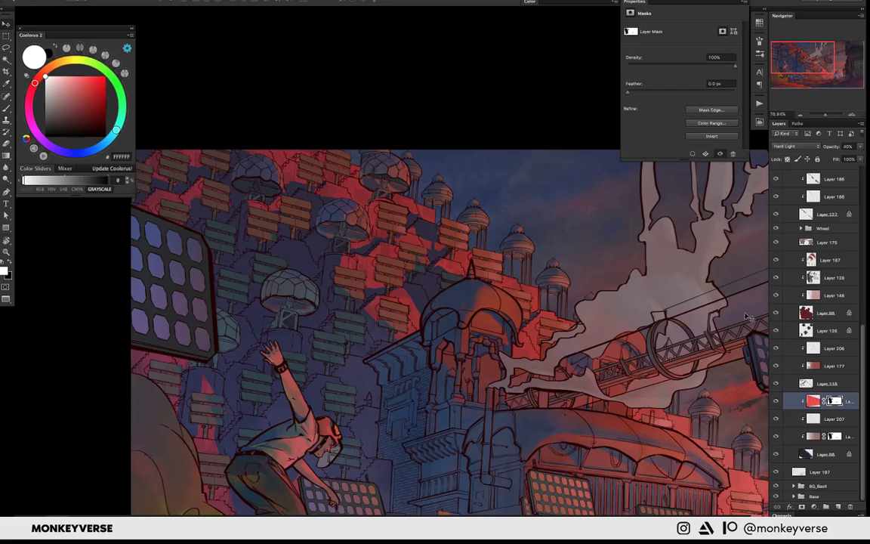
key(2)
key(4)
drag(465, 276, 463, 267)
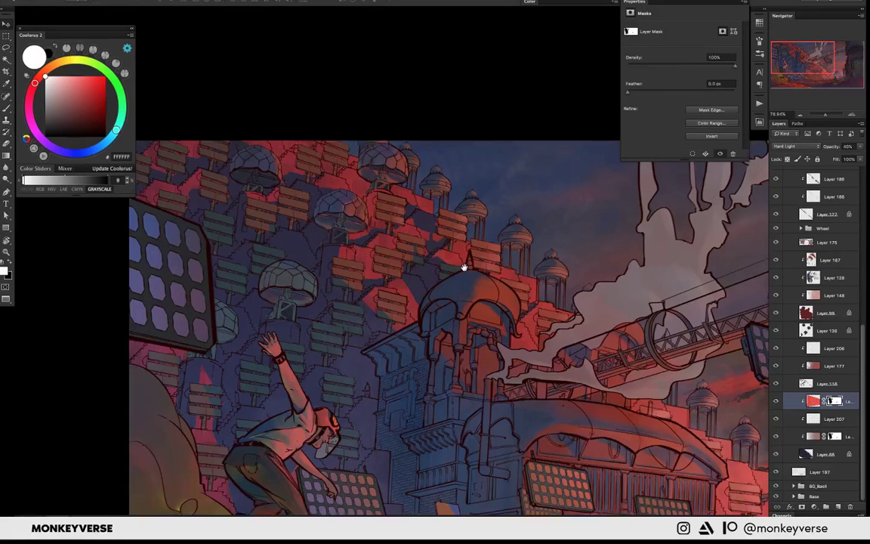
scroll(464, 266, down, 5)
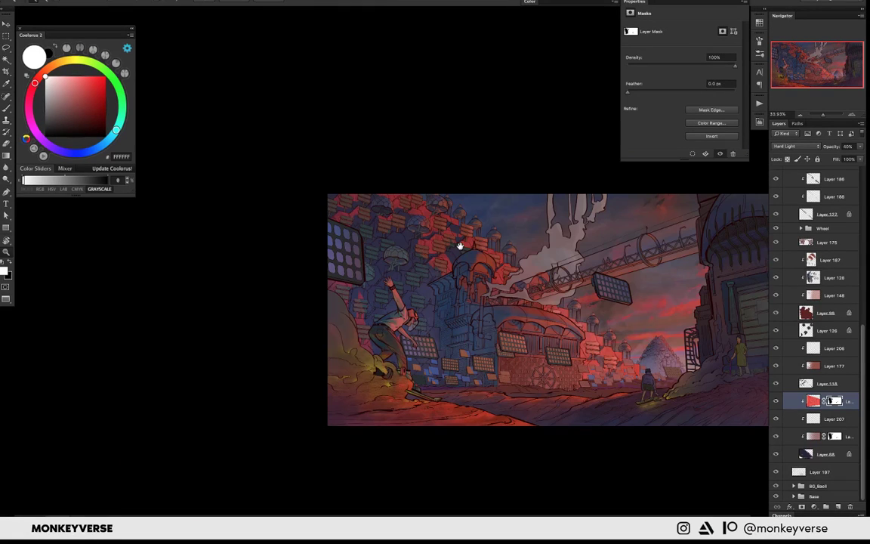
scroll(459, 246, right, 2)
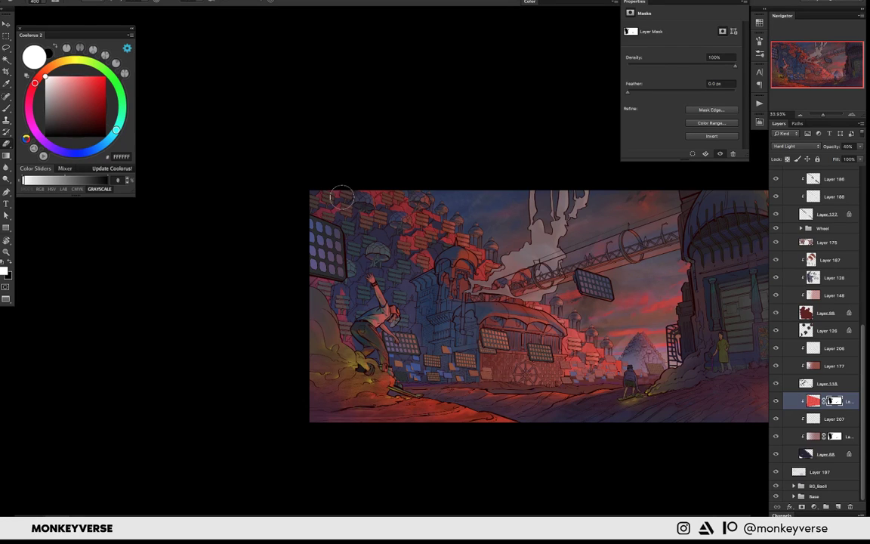
key(x)
key(bracketright)
key(bracketright)
key(bracketright)
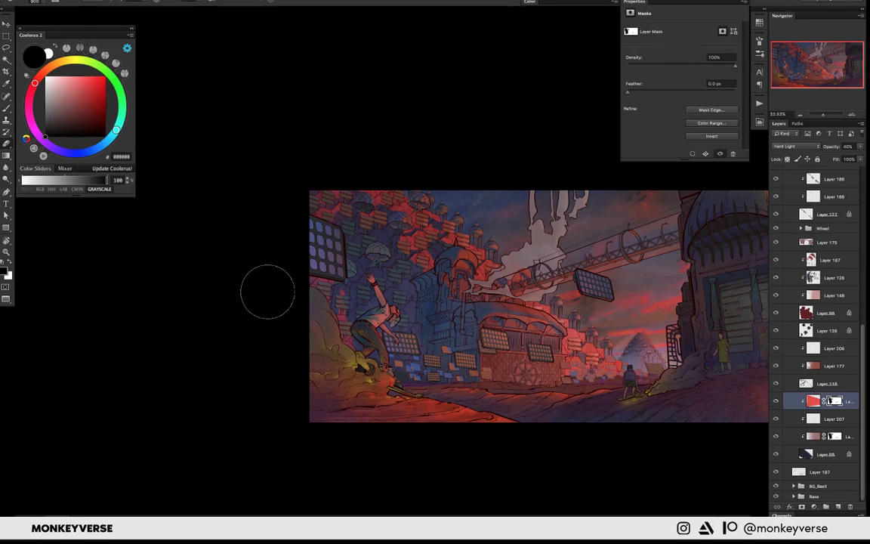
key(x)
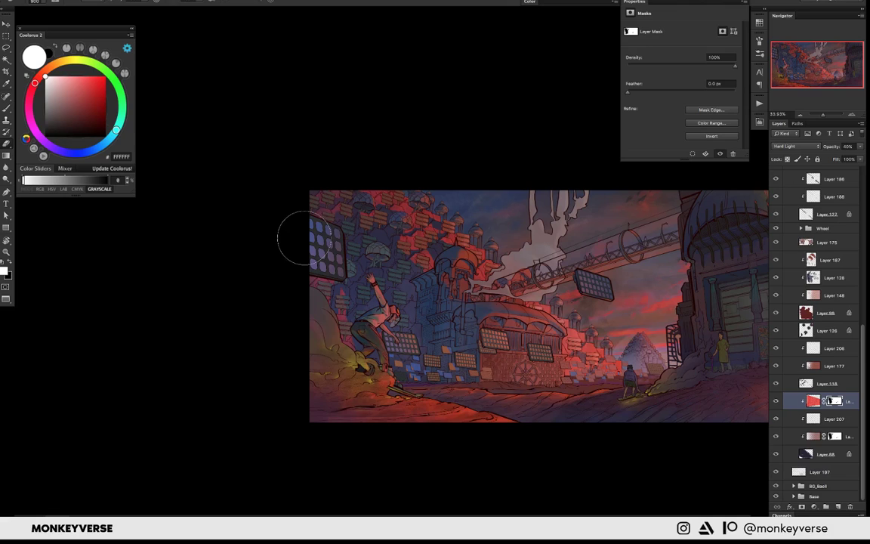
key(bracketright)
key(bracketright)
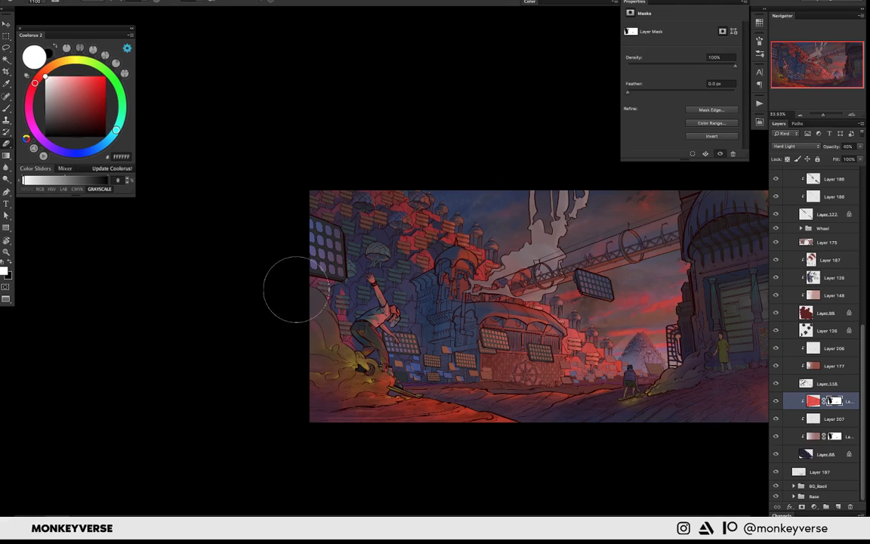
key(bracketright)
scroll(539, 306, right, 2)
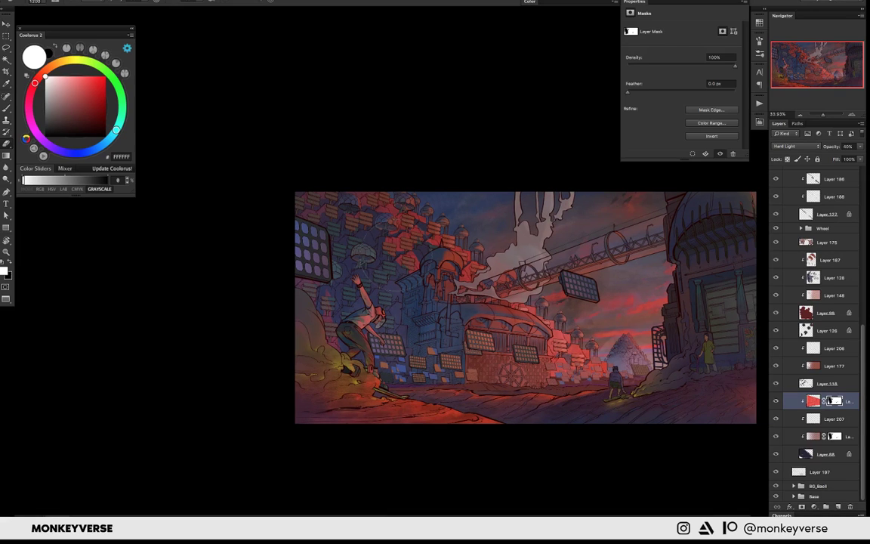
- Paint black on the mask to dim the red glow over the upper-left buildings
key(x)
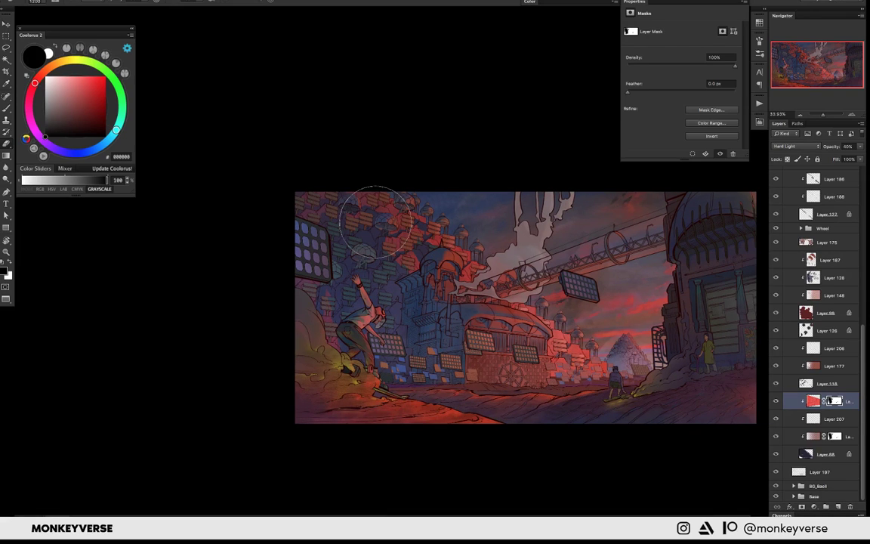
drag(375, 221, 331, 232)
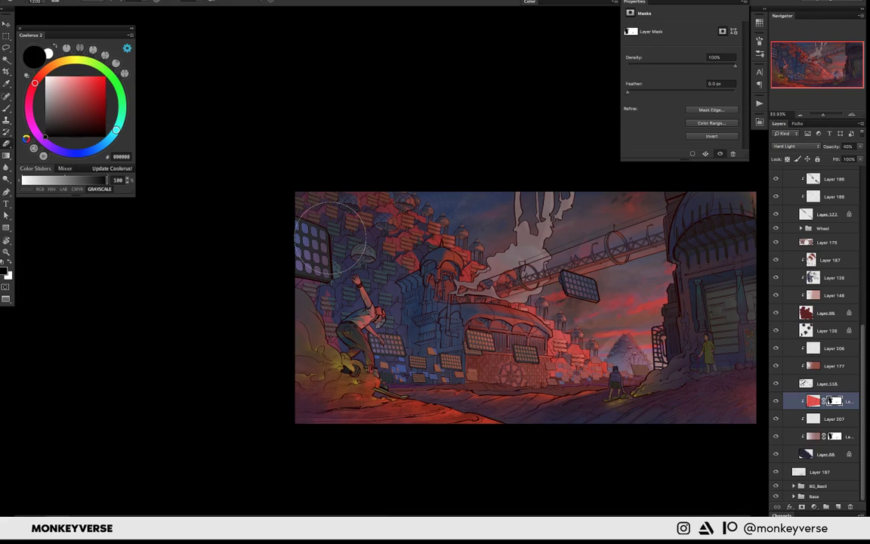
key(bracketright)
key(bracketright)
key(bracketright)
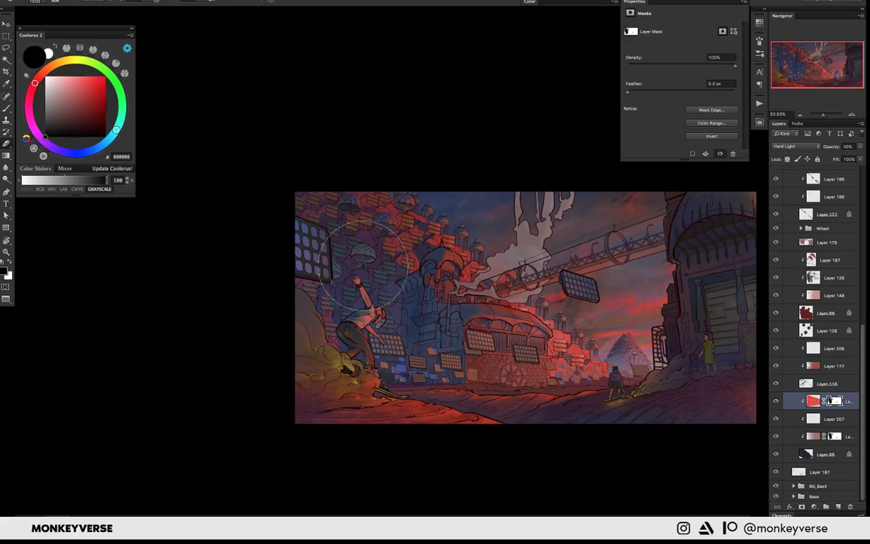
drag(364, 264, 419, 309)
scroll(517, 194, down, 2)
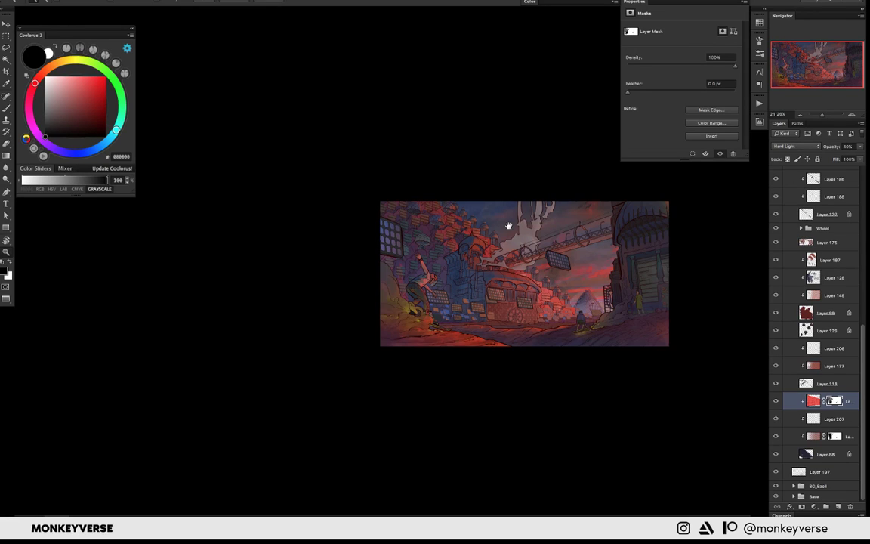
scroll(508, 226, up, 3)
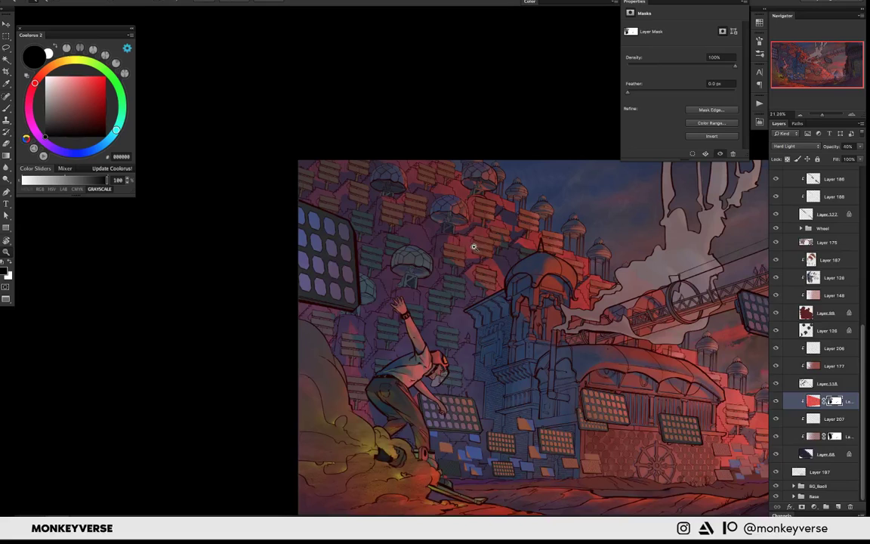
key(x)
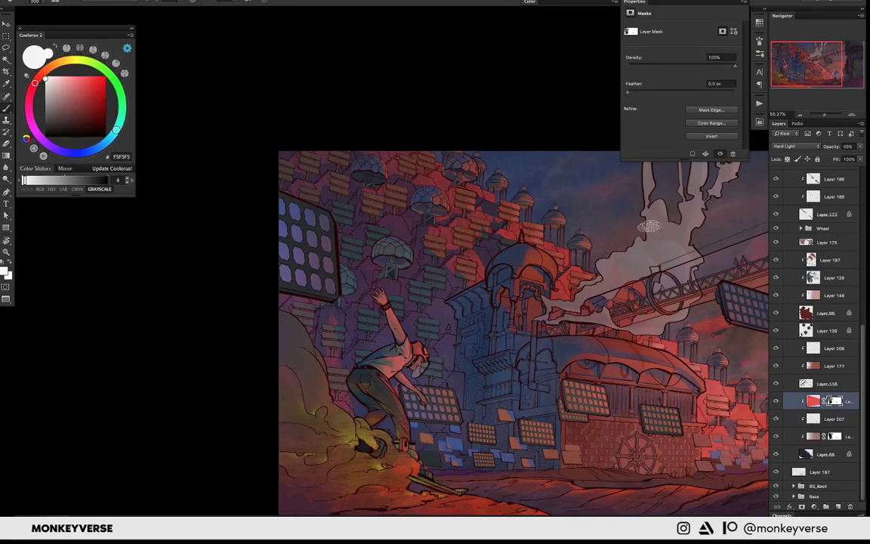
click(809, 349)
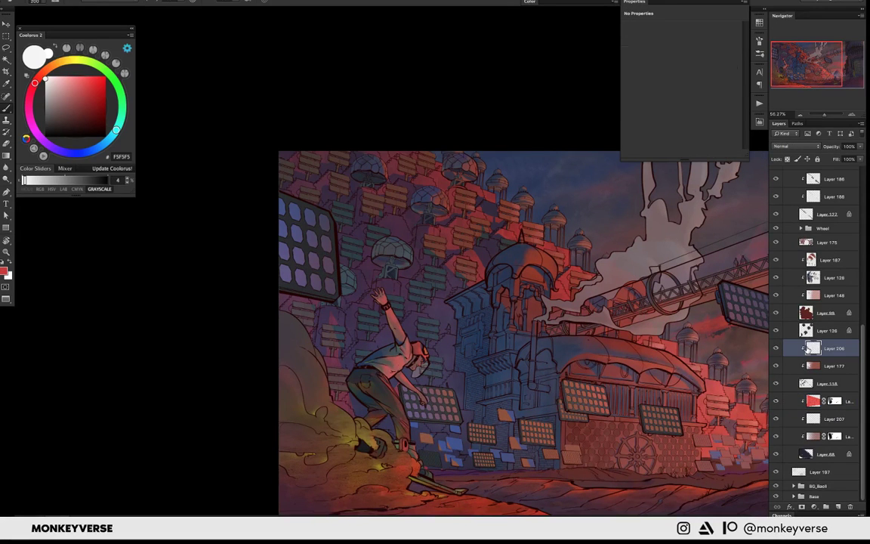
- On Layer 206, tilt the view about 30 degrees and paint dark red over a tower bench
ctrl+click(813, 348)
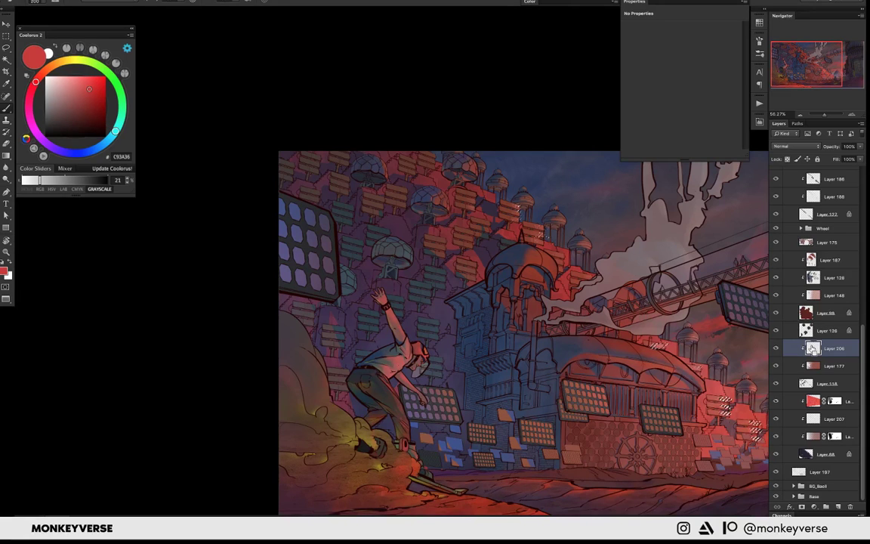
key(r)
drag(574, 215, 530, 150)
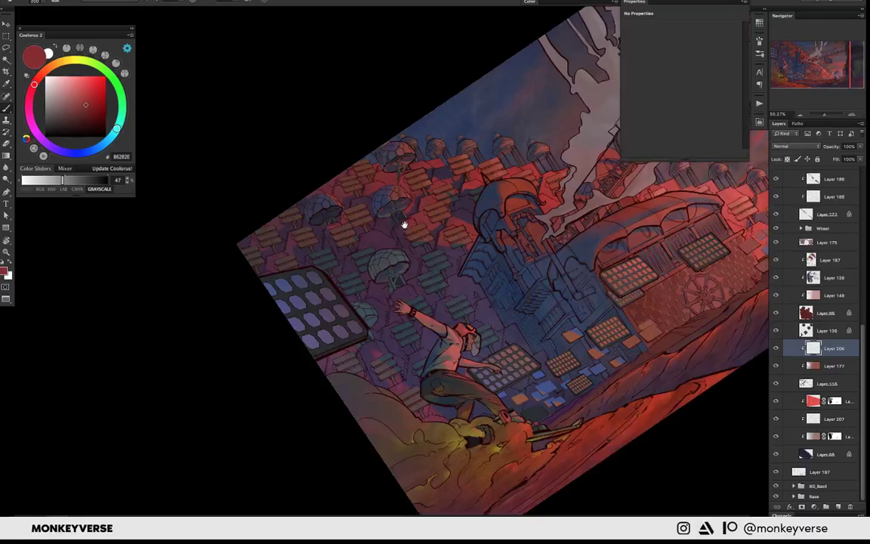
scroll(404, 224, up, 3)
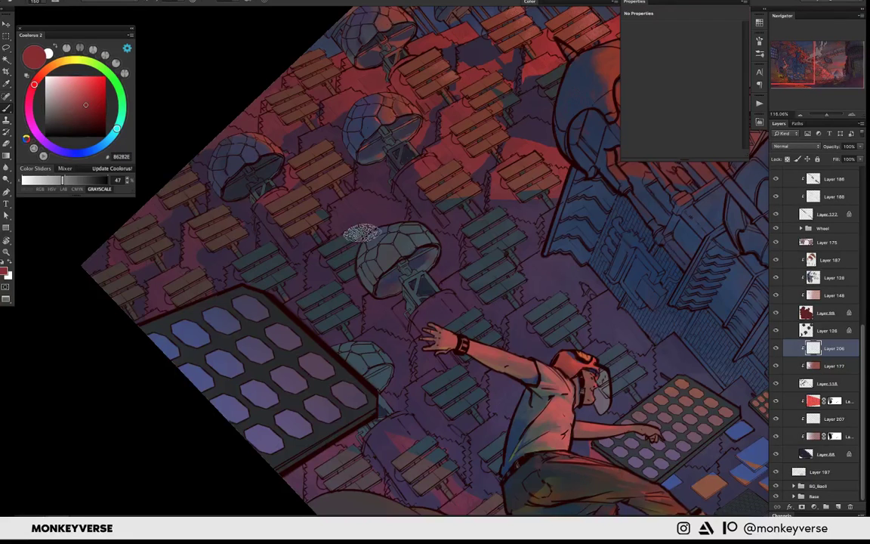
drag(361, 232, 311, 282)
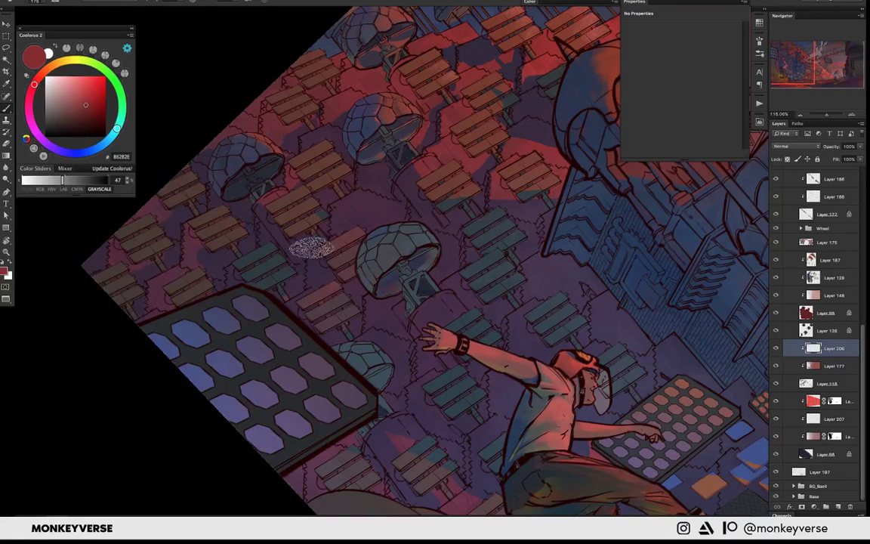
- Check the brush preset, reset to the whole unrotated artwork, and enlarge the painting brush
key(e)
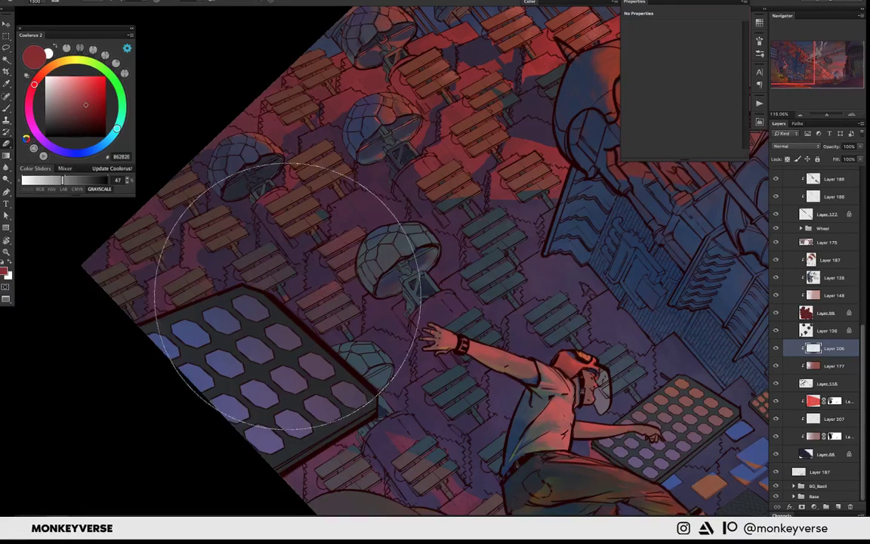
right_click(288, 296)
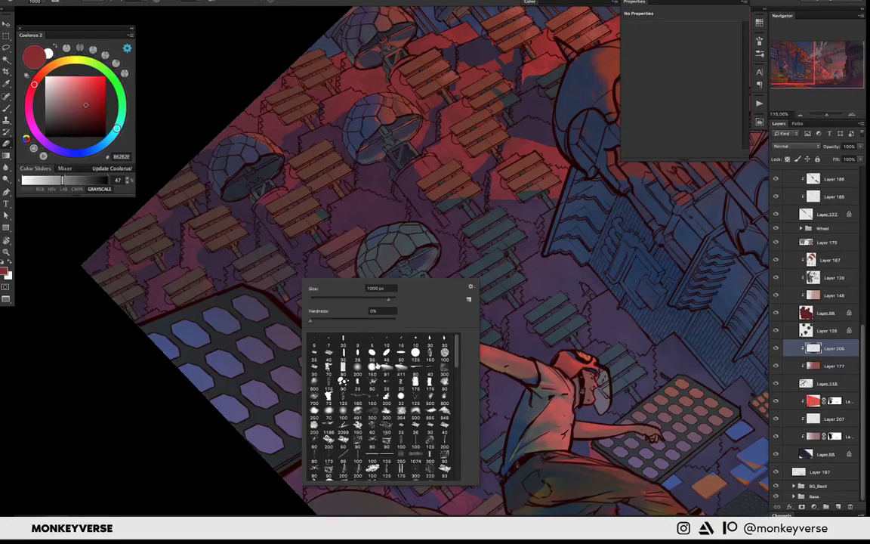
key(Return)
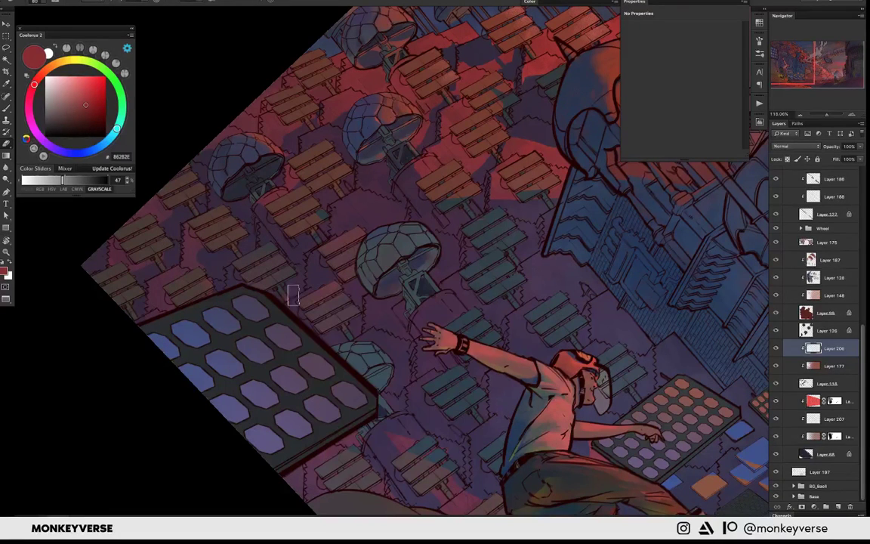
key(b)
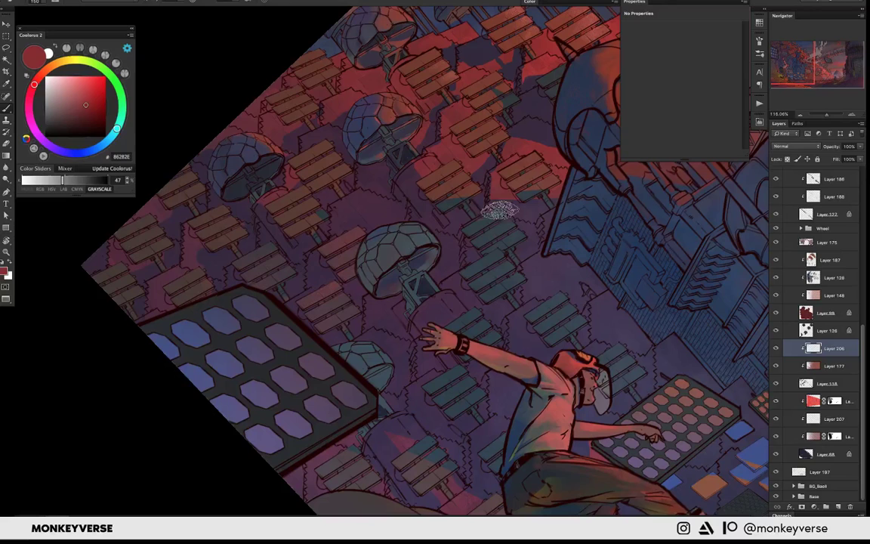
key(h)
mouse_move(471, 268)
mouse_down()
mouse_move(512, 247)
mouse_move(481, 248)
mouse_up()
key(b)
key(bracketright)
key(bracketright)
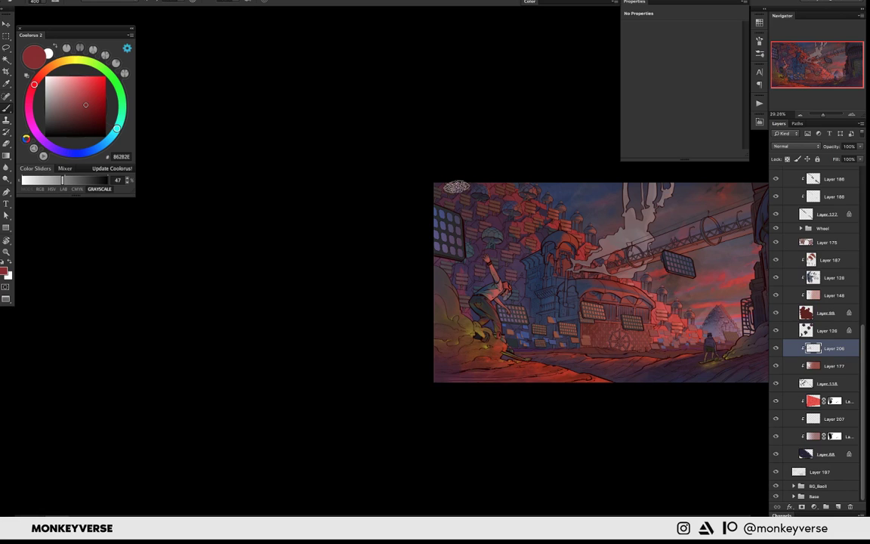
- Pick a dark blue and shade the stacked upper-left towers with a resized brush
alt+click(534, 267)
click(84, 114)
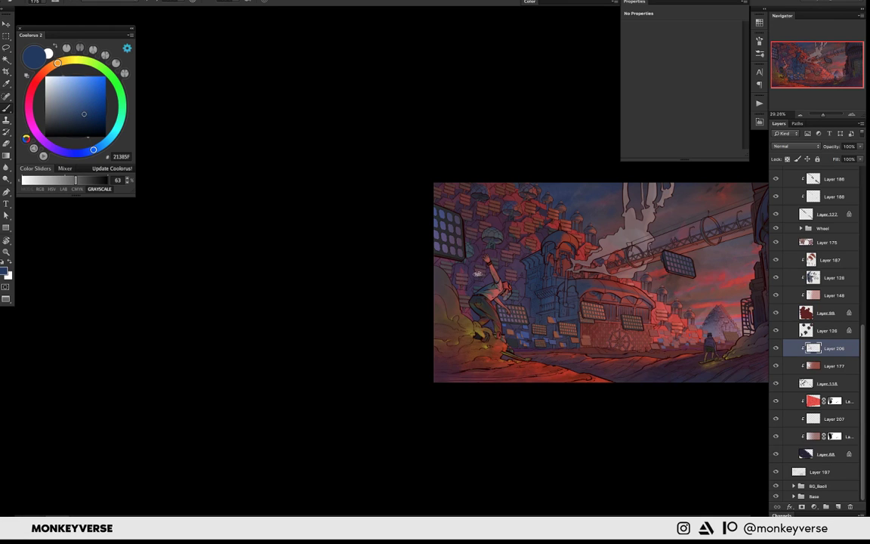
scroll(476, 273, up, 2)
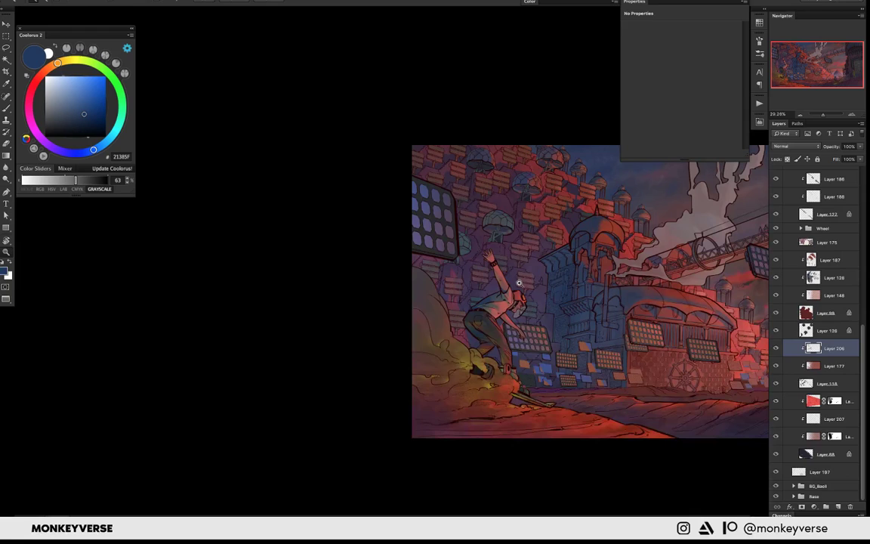
drag(519, 282, 436, 267)
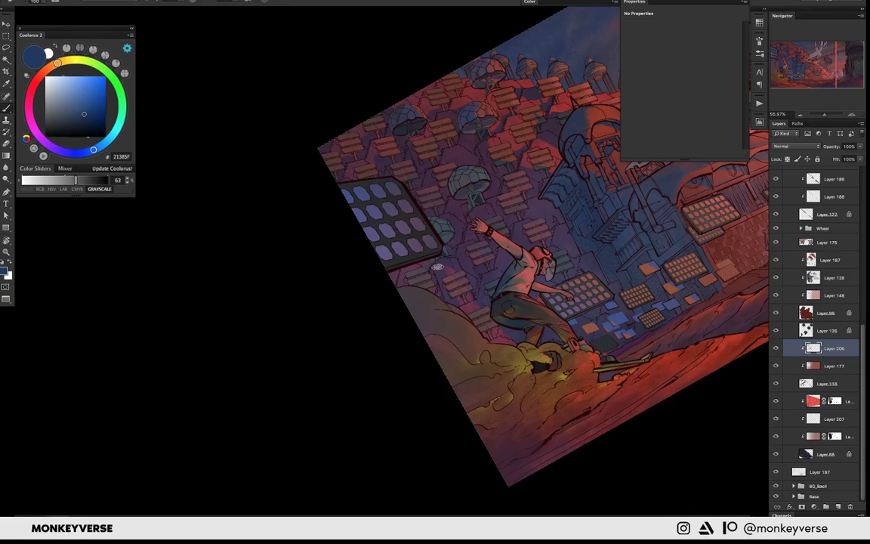
key(bracketright)
key(bracketright)
key(bracketleft)
key(bracketleft)
- Fit the artwork in the window and sample a dark red from the canvas
key(ctrl+0)
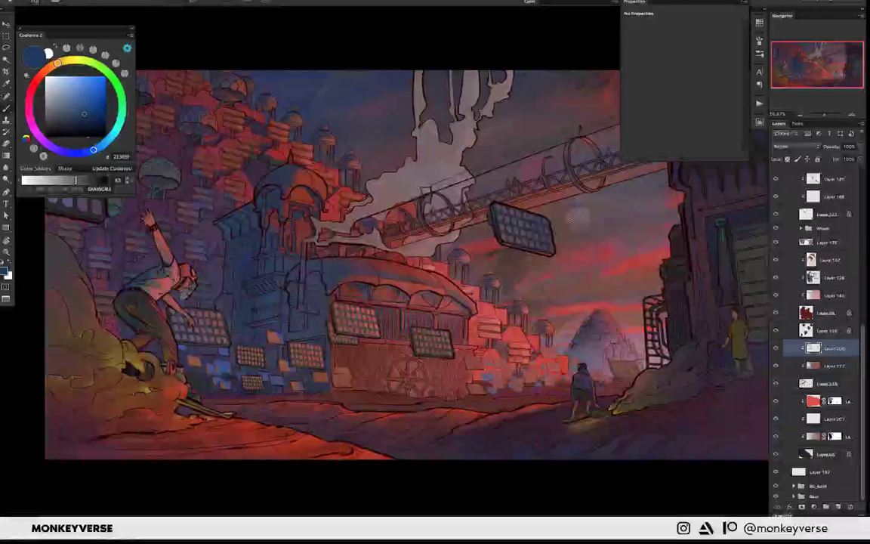
key(ctrl+minus)
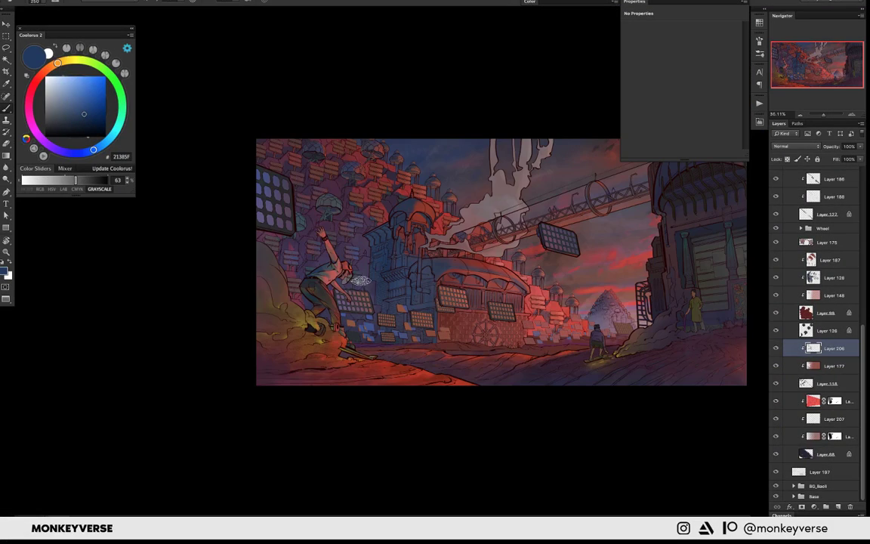
alt+click(325, 253)
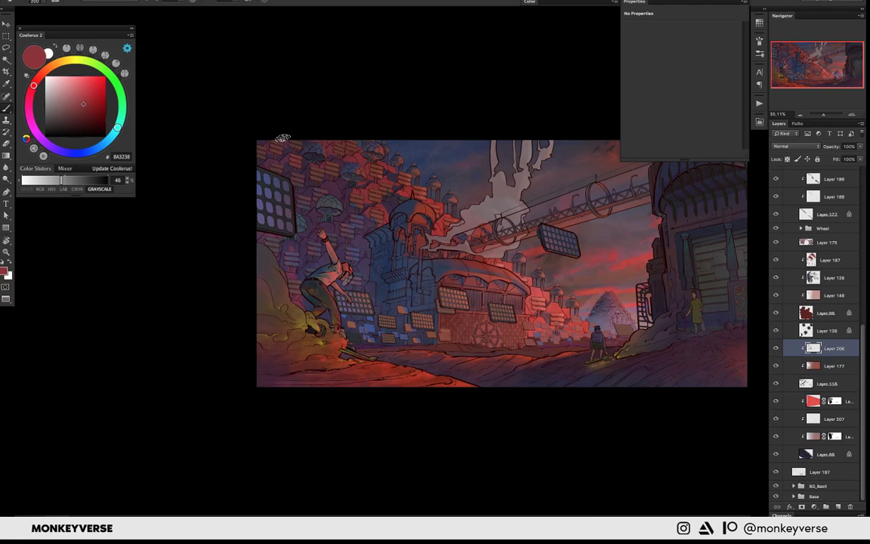
- Add a new empty Layer 209 and move Layer 126 beneath it
scroll(423, 122, down, 1)
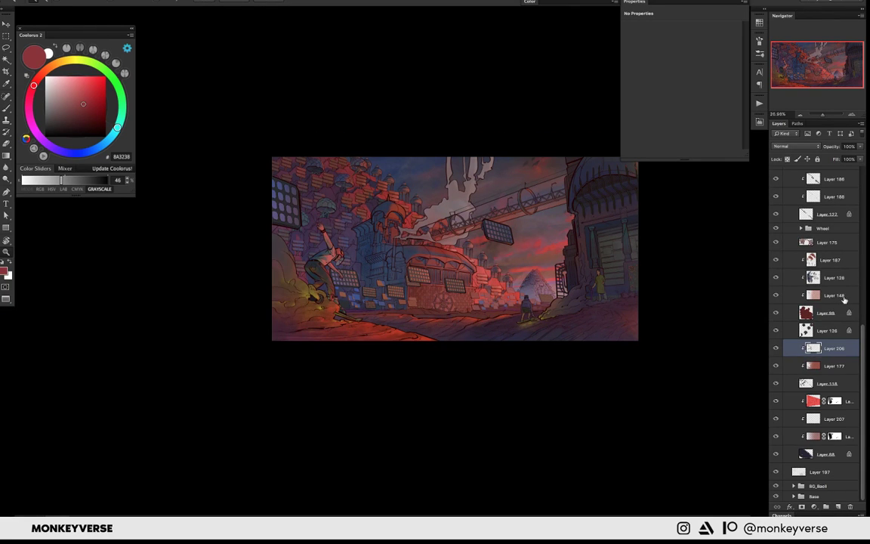
key(ctrl+shift+alt+n)
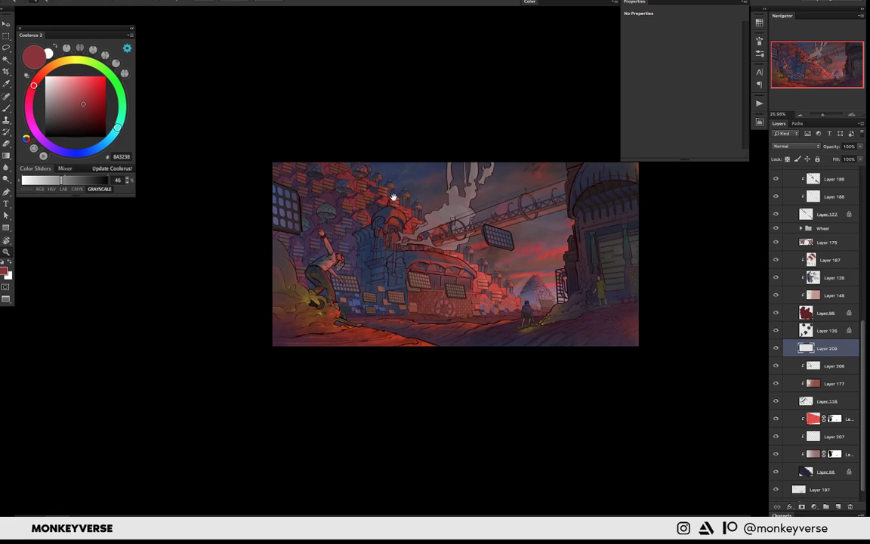
drag(830, 330, 837, 338)
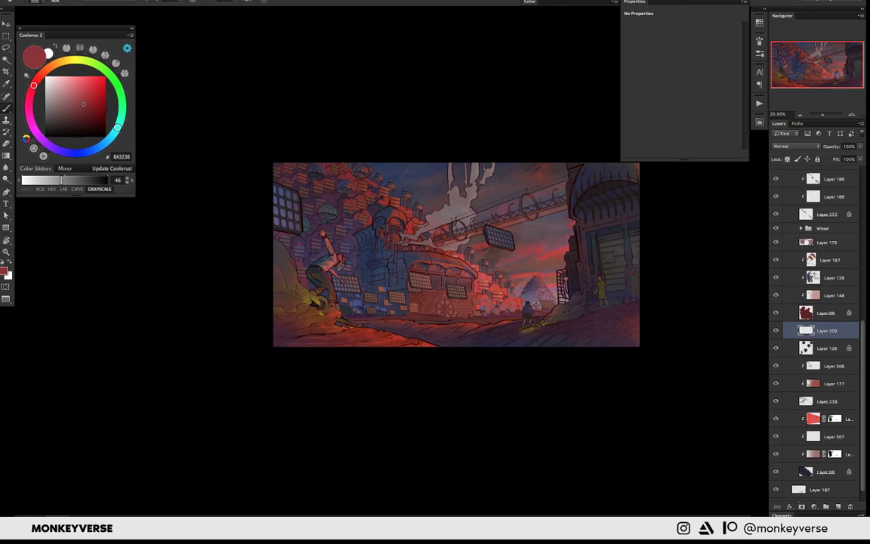
- Set a muted lavender painting colour, greatly enlarge the brush, and scroll the Layers panel
alt+click(534, 304)
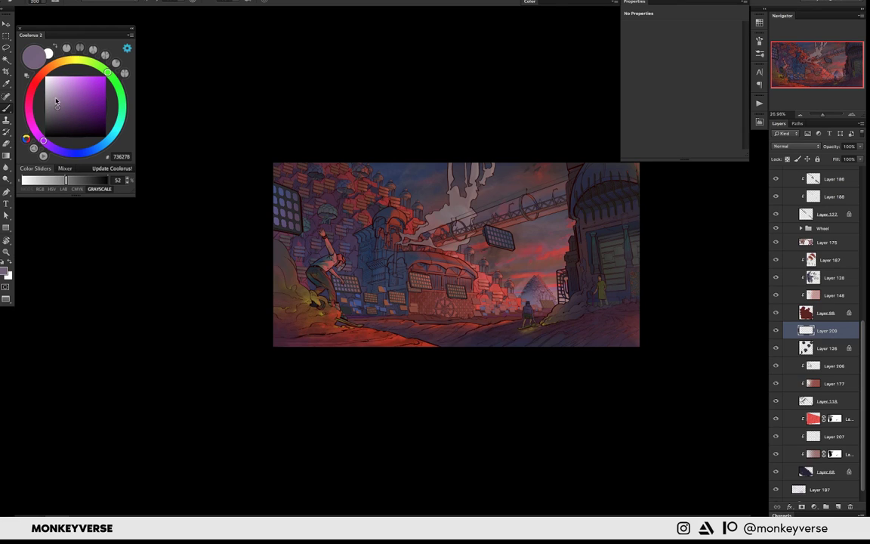
drag(43, 141, 65, 155)
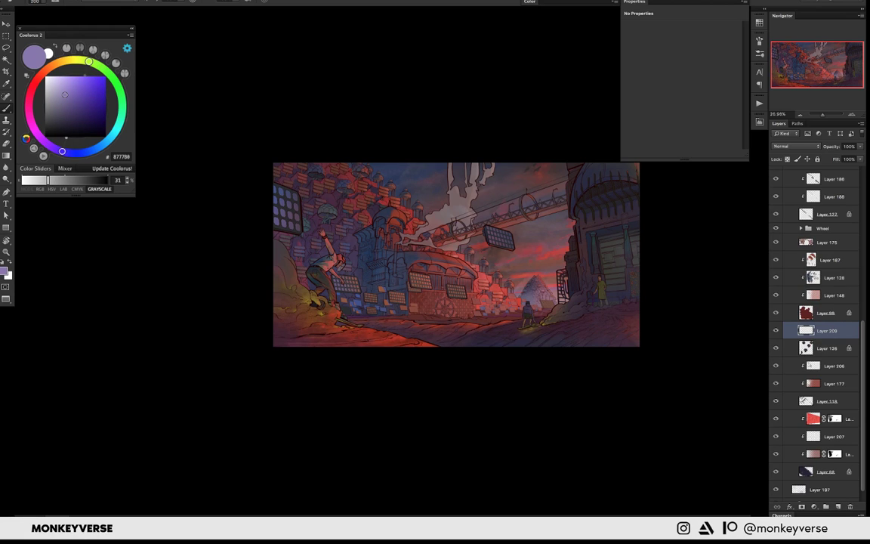
right_click(457, 254)
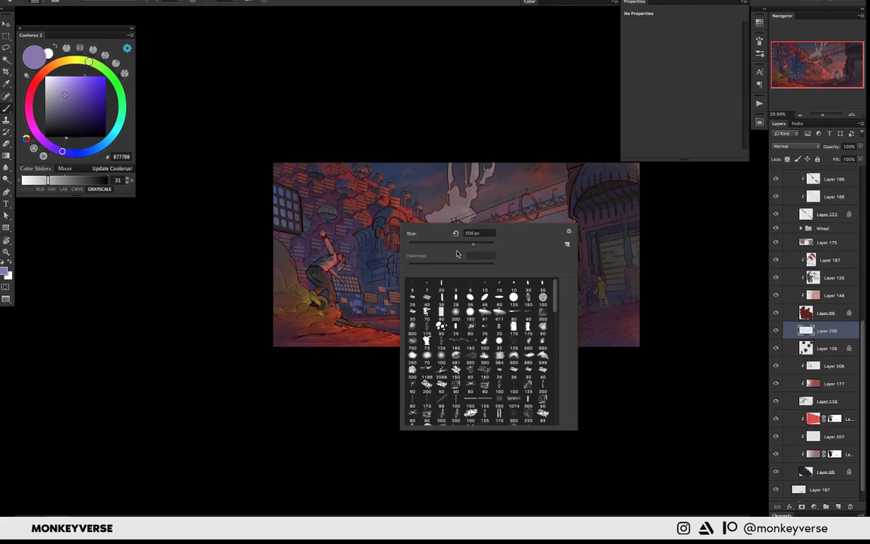
key(Escape)
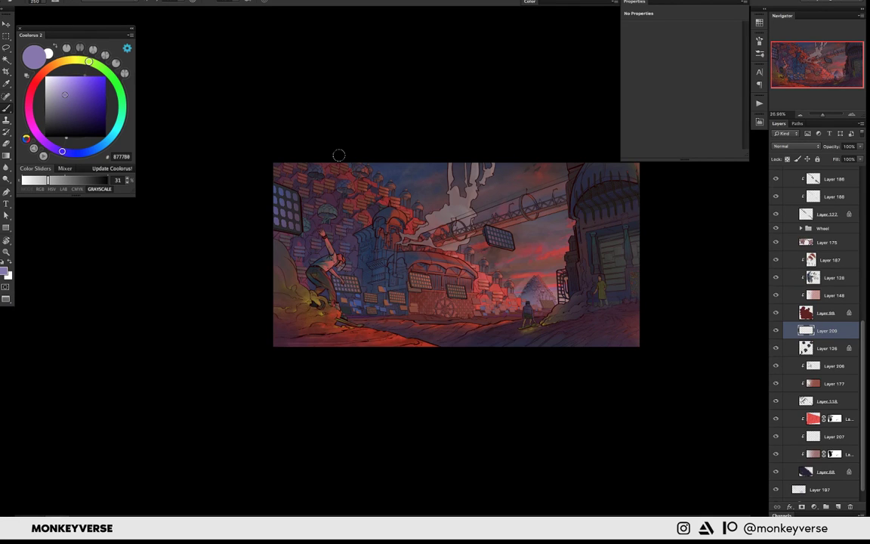
key(bracketright)
key(bracketright)
key(bracketright)
drag(864, 342, 864, 193)
- Make the 60% Overlay Layer 199 active and visible, then add an empty layer above it
click(811, 226)
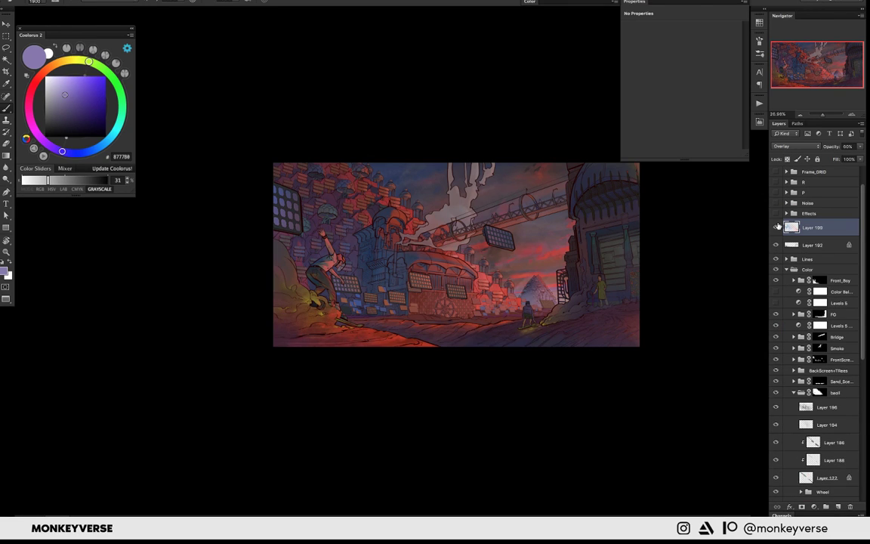
click(776, 227)
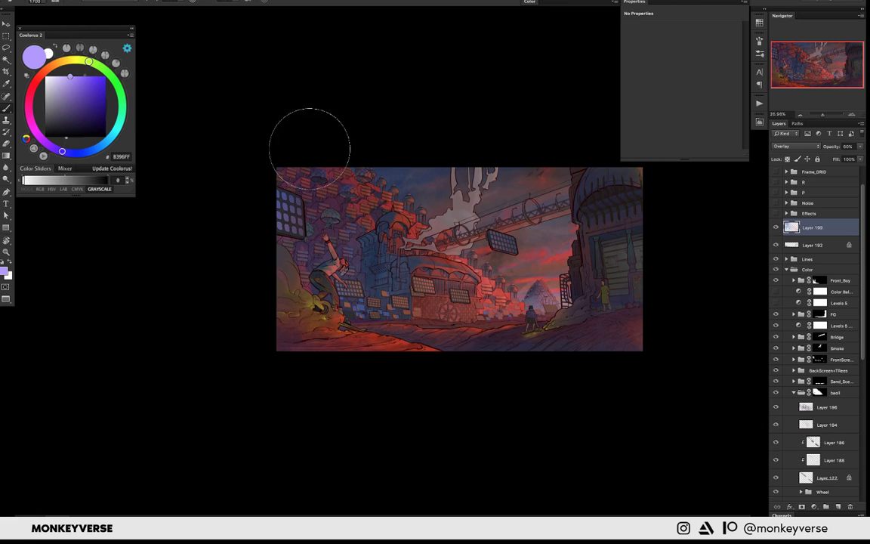
mouse_move(310, 145)
mouse_down()
mouse_move(361, 151)
mouse_move(321, 181)
mouse_move(366, 117)
mouse_up()
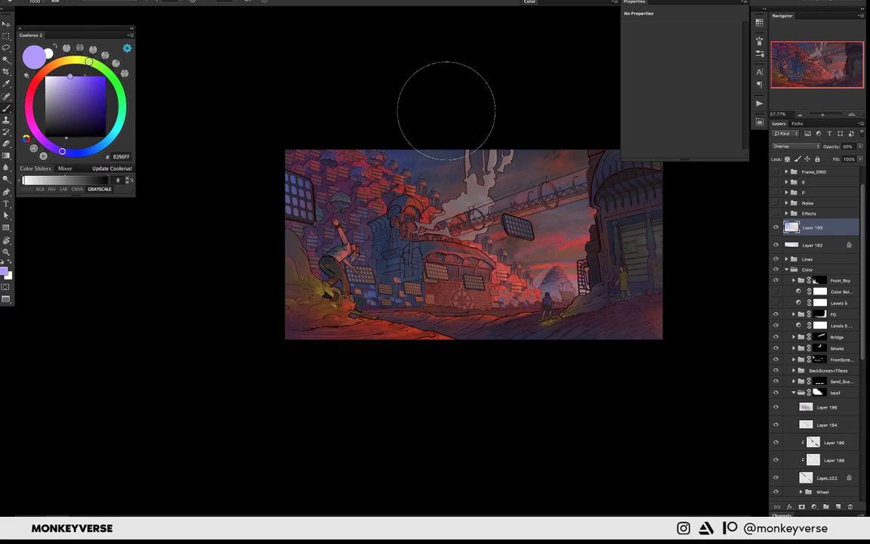
scroll(445, 109, down, 3)
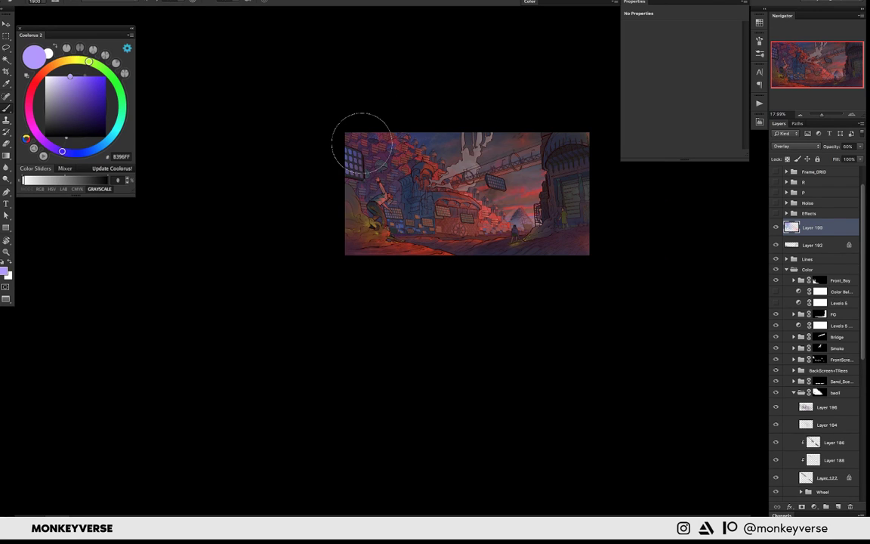
key(ctrl+shift+alt+n)
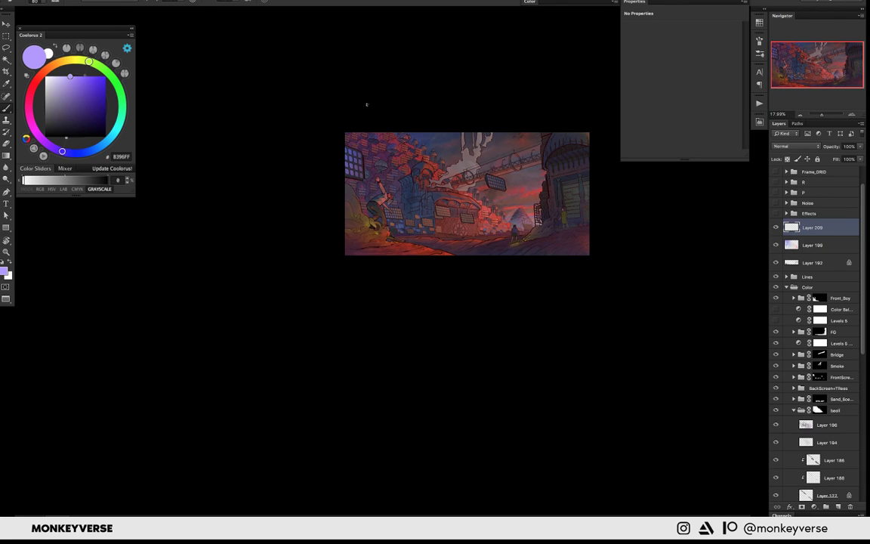
- Paint a soft lavender haze over the top-left sky and enlarge the brush to 200 px
drag(366, 104, 335, 177)
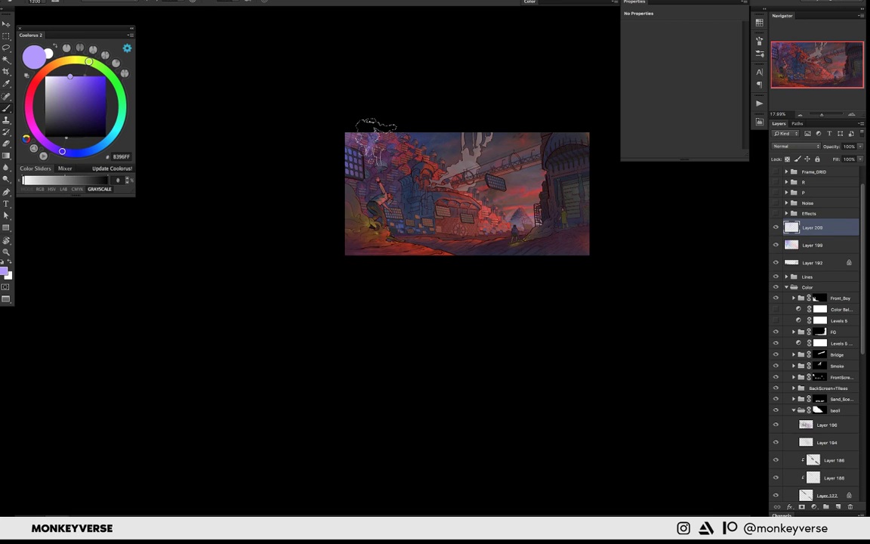
scroll(370, 127, up, 1)
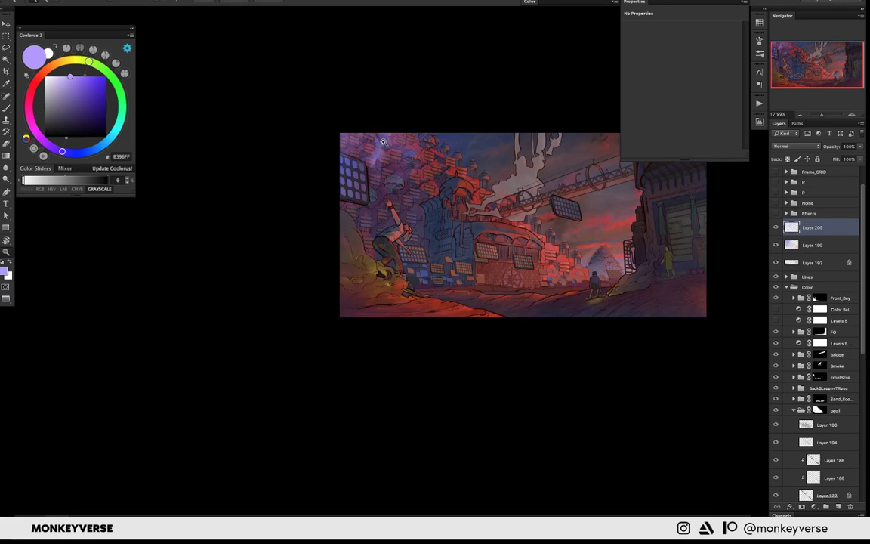
scroll(383, 142, up, 1)
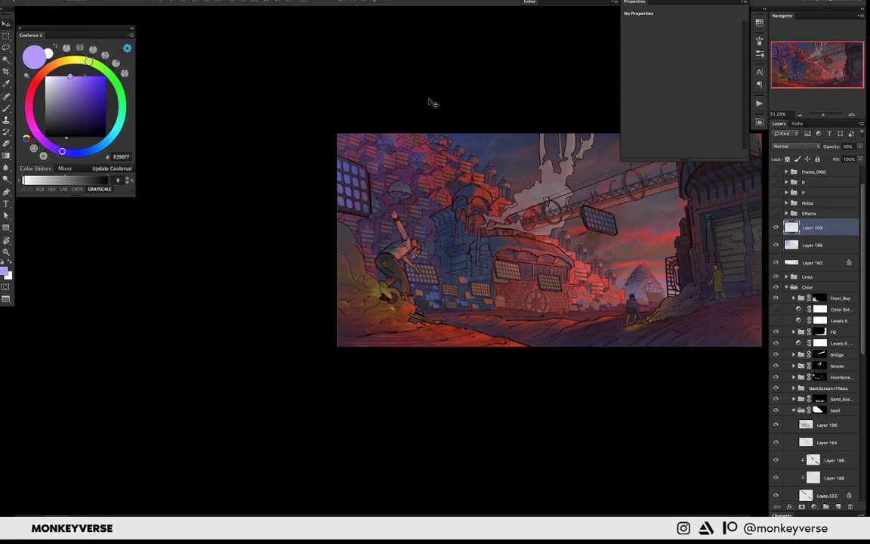
scroll(420, 154, up, 1)
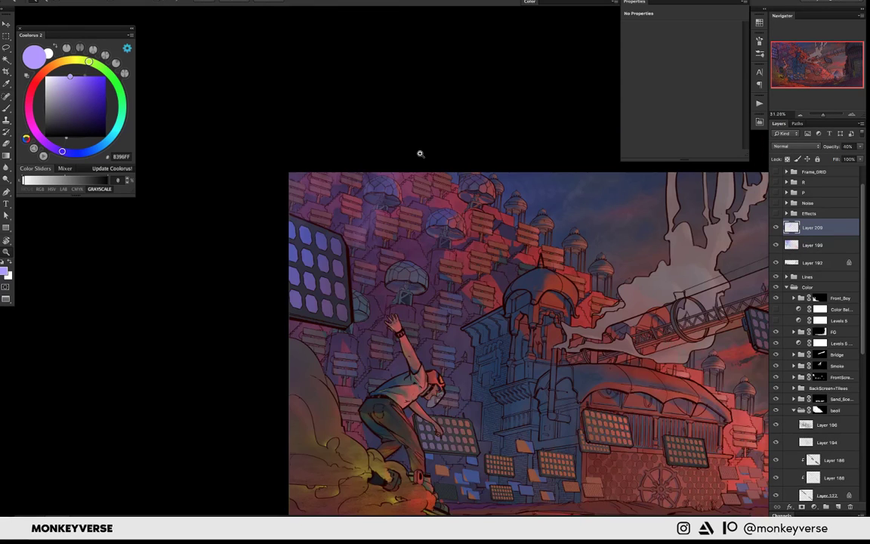
scroll(419, 154, up, 1)
right_click(382, 253)
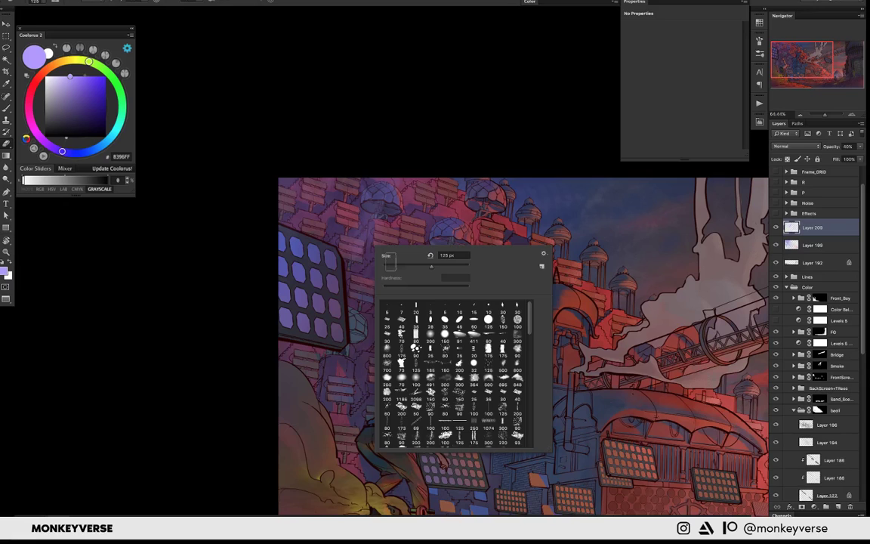
key(Escape)
key(bracketright)
key(bracketright)
key(bracketright)
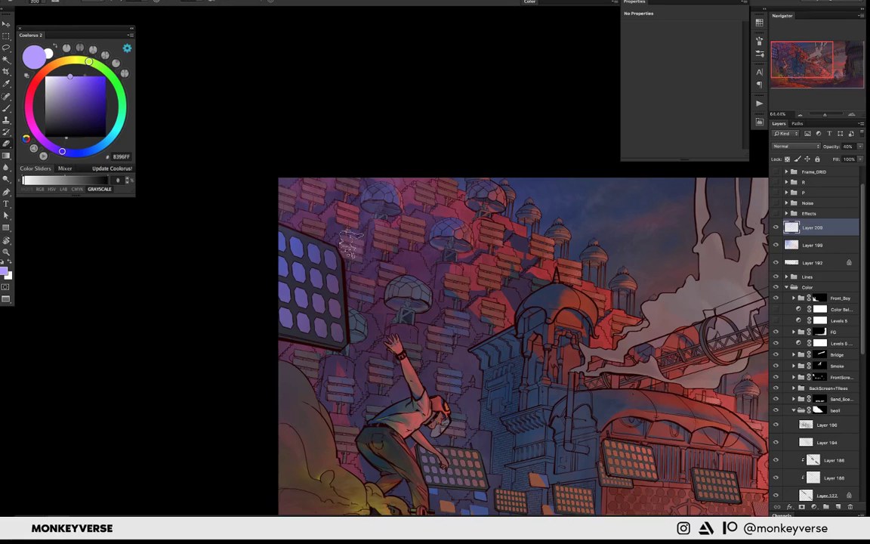
- Reduce the brush to 150 px, pan slightly left, and expand the Base layer group
scroll(403, 222, down, 2)
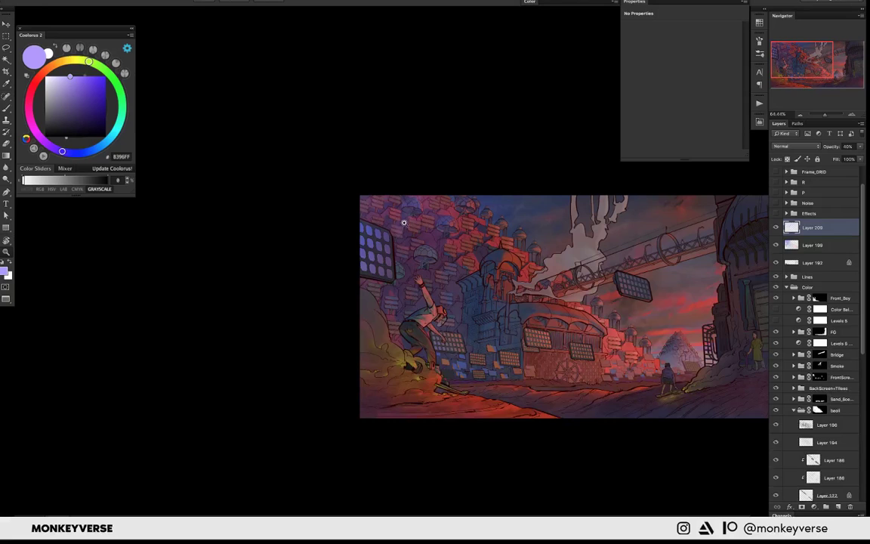
scroll(403, 222, right, 2)
key(bracketleft)
key(bracketleft)
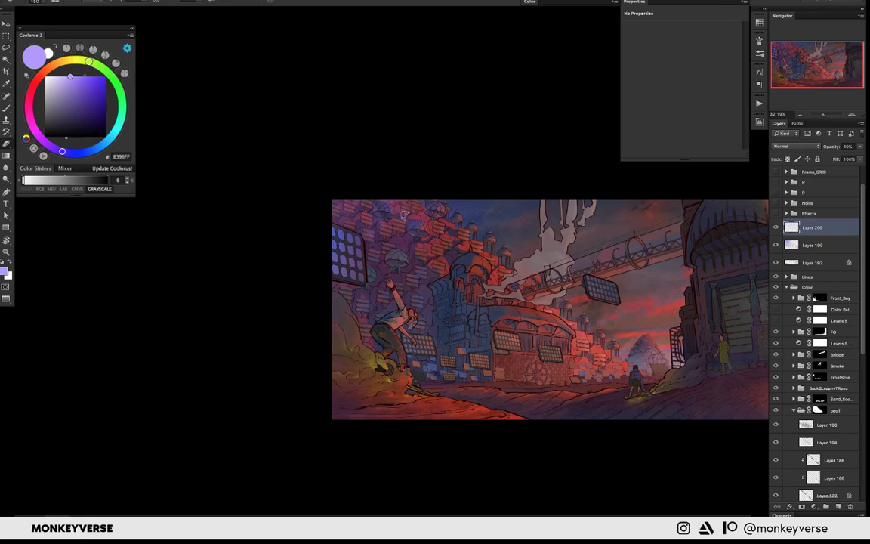
scroll(404, 215, down, 2)
drag(523, 185, 509, 182)
scroll(832, 472, down, 5)
click(794, 496)
- Select Layer 136 copy in the Base group
scroll(861, 419, down, 5)
click(831, 346)
mouse_move(480, 194)
mouse_down()
mouse_move(439, 175)
mouse_move(434, 152)
mouse_up()
scroll(816, 332, up, 5)
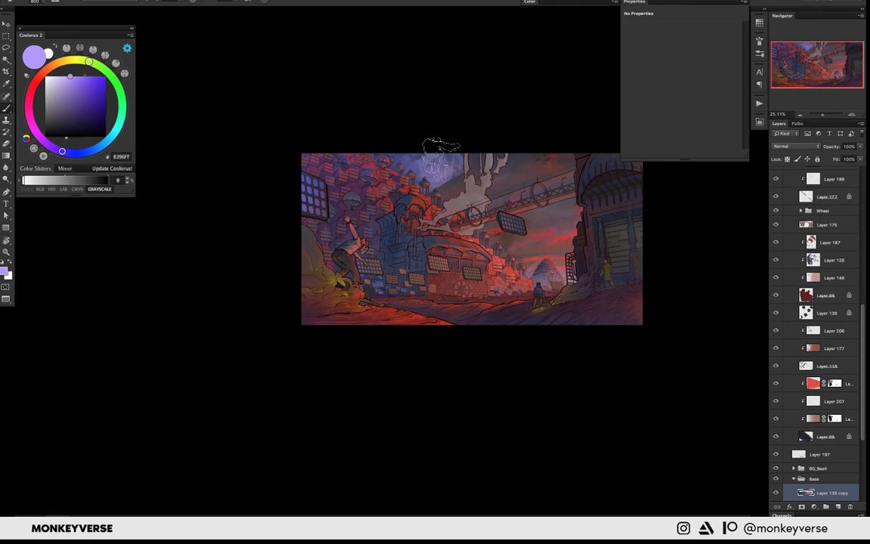
- Set the painting colour to a very dark navy, 171838, in Coolorus
click(72, 110)
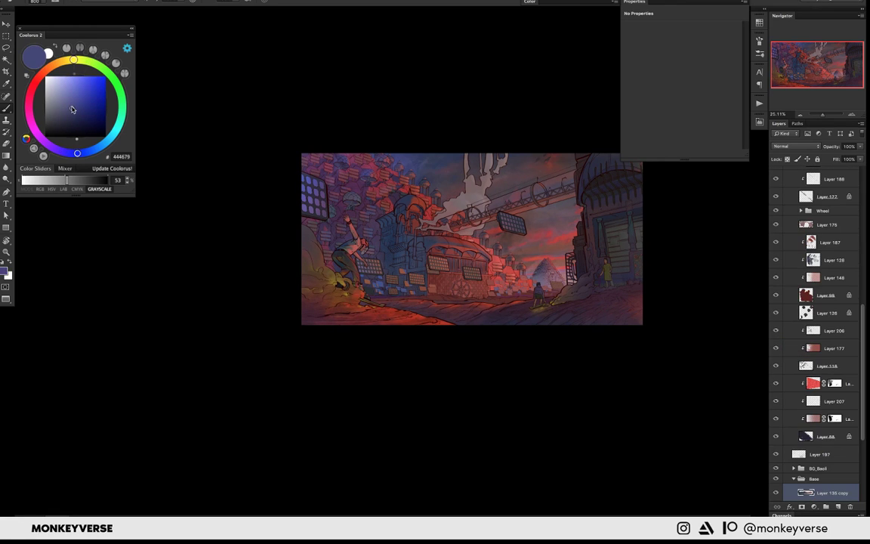
click(76, 102)
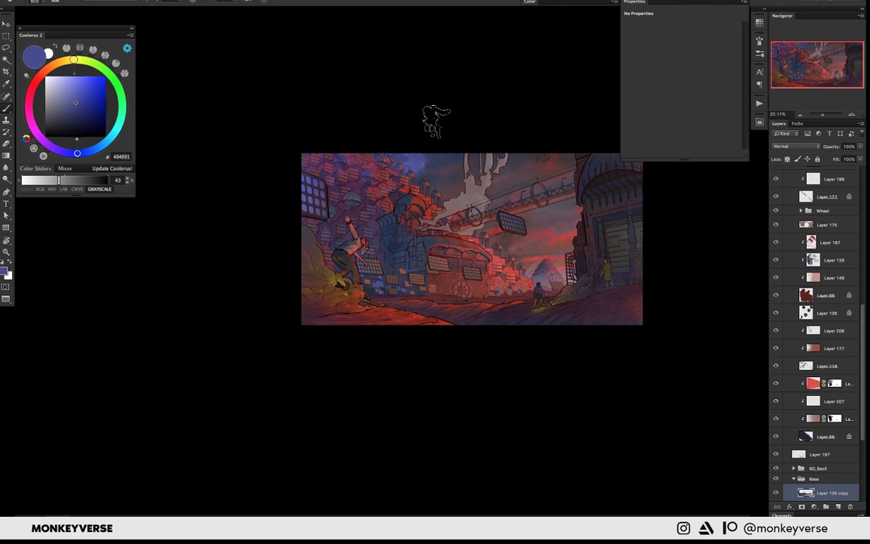
click(70, 113)
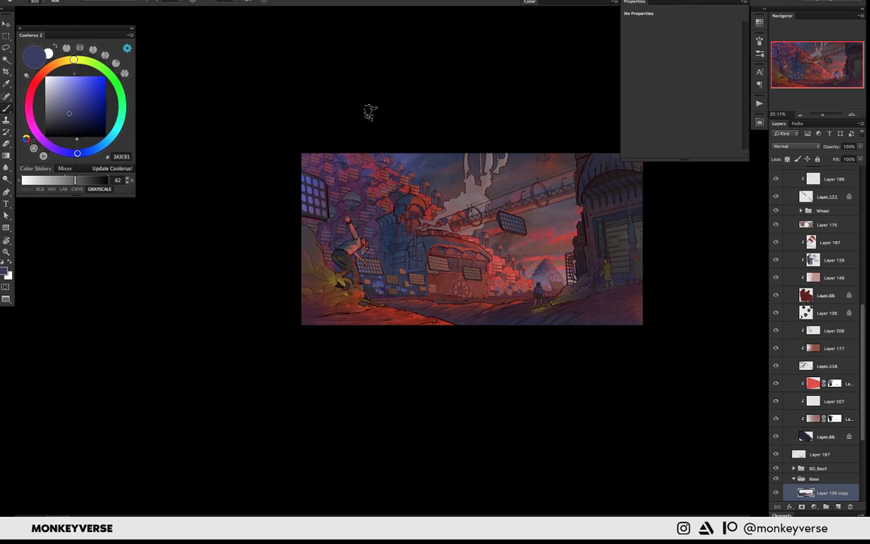
alt+click(404, 179)
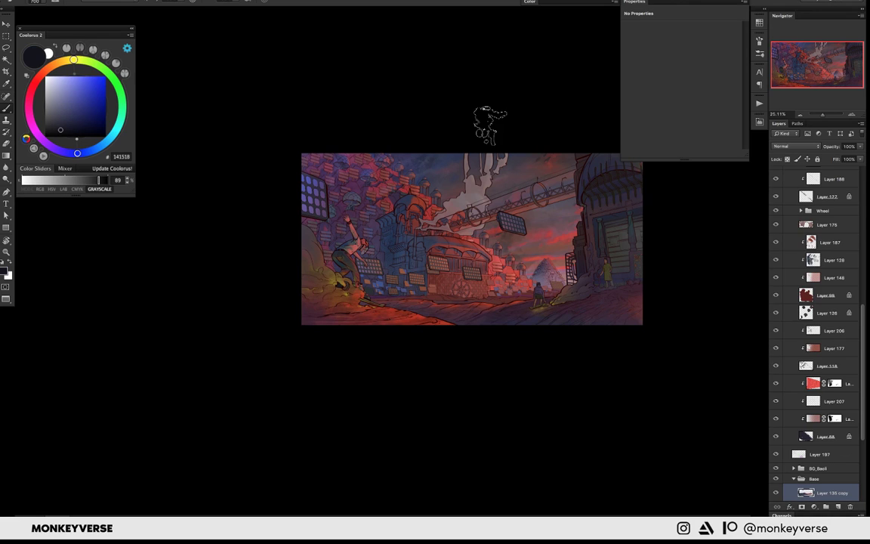
scroll(302, 133, right, 1)
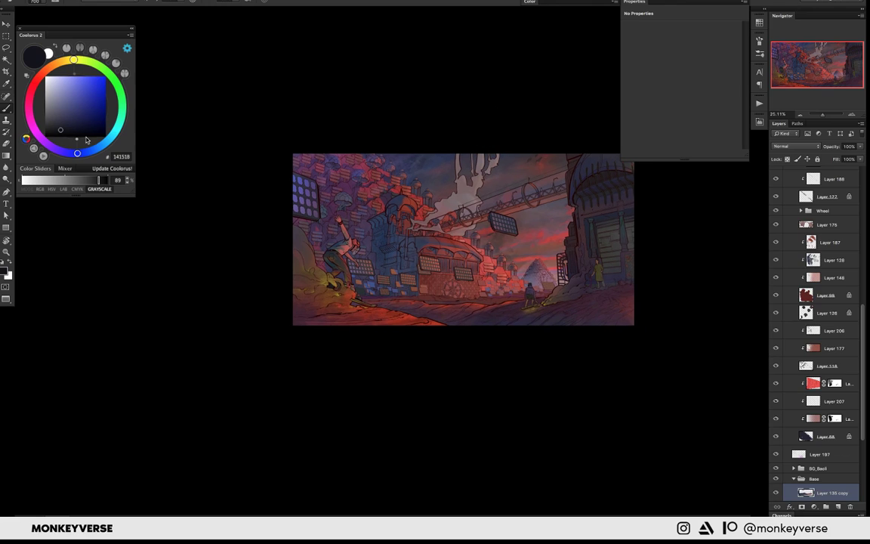
click(80, 123)
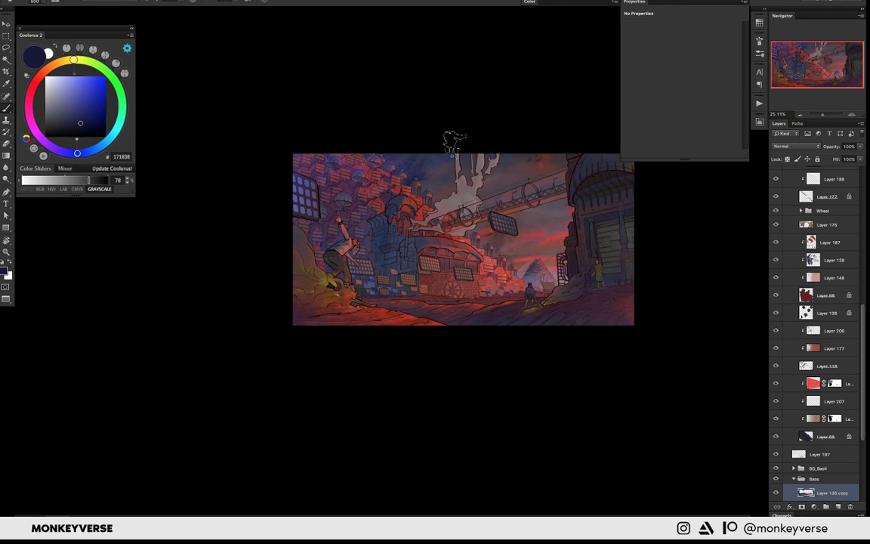
scroll(453, 140, right, 1)
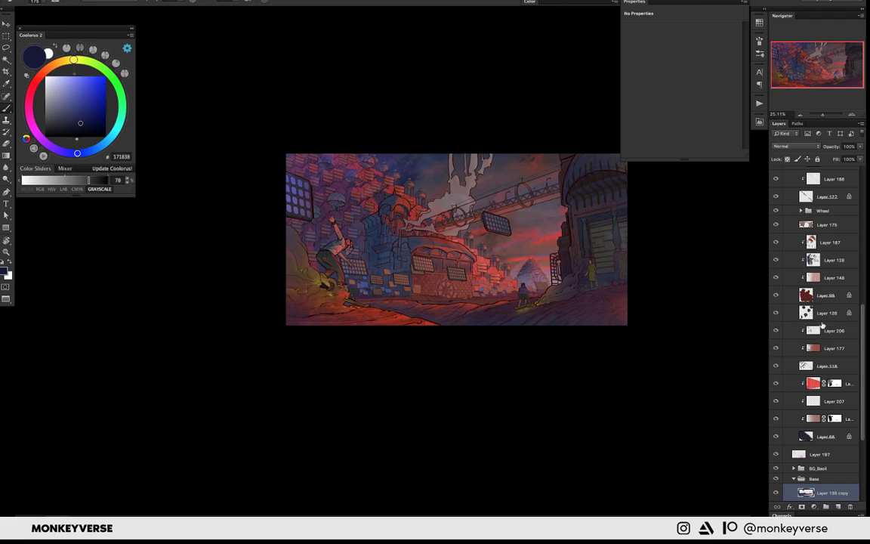
scroll(822, 325, up, 5)
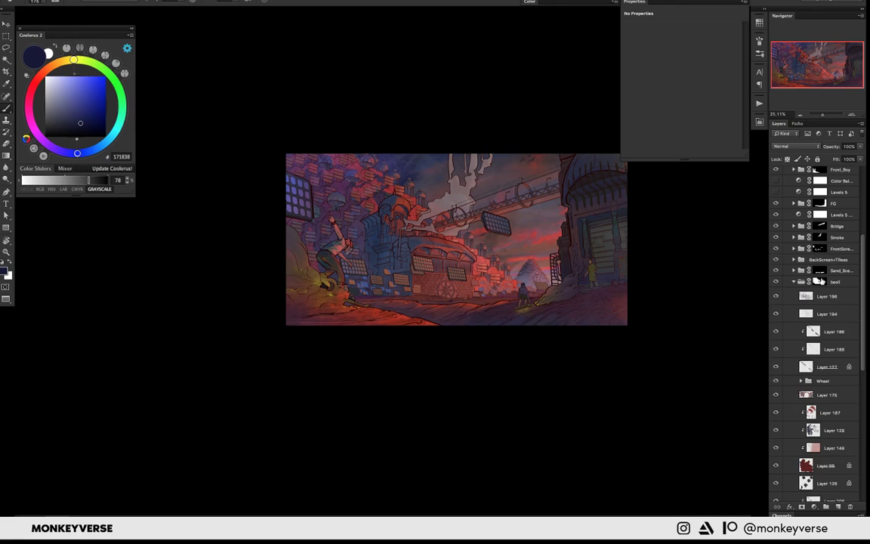
- Show the Effects group and the black Layer 81 to preview the painting in grayscale
scroll(818, 281, up, 1)
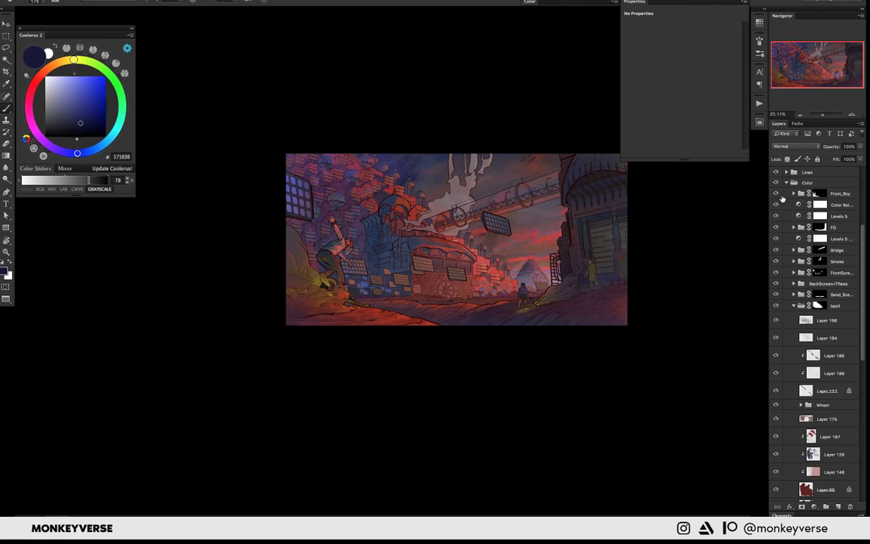
scroll(785, 212, up, 3)
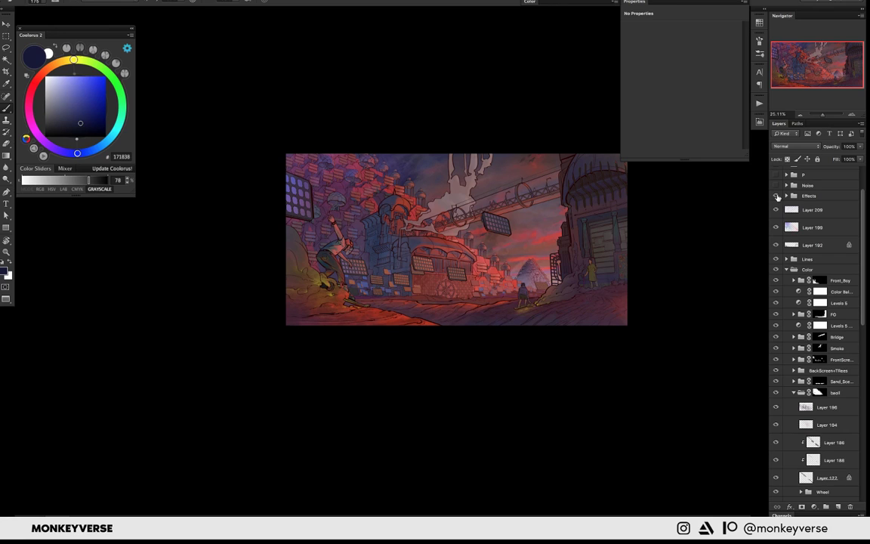
click(776, 196)
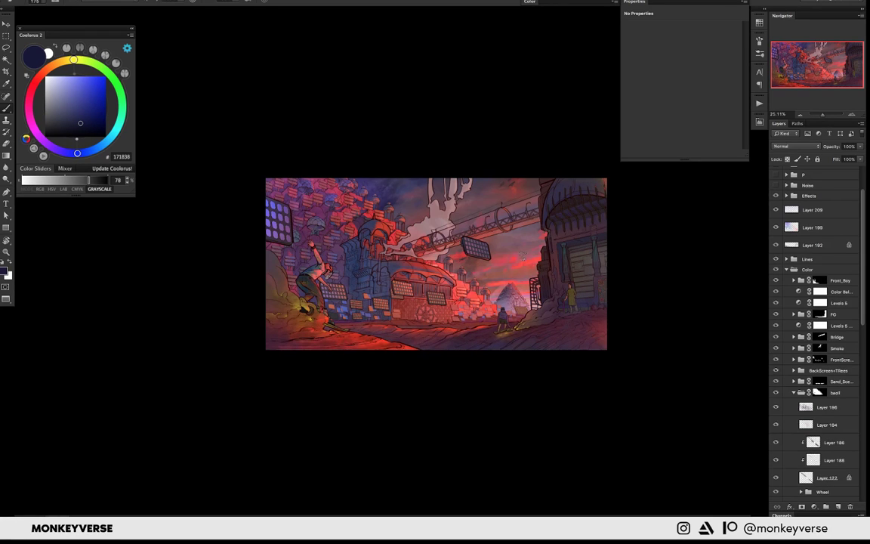
scroll(524, 252, down, 2)
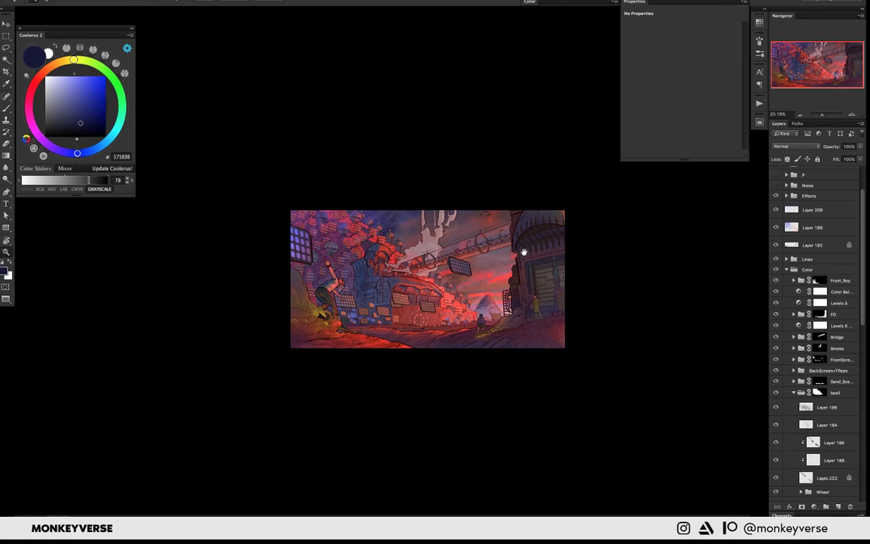
scroll(523, 252, down, 2)
scroll(807, 209, up, 1)
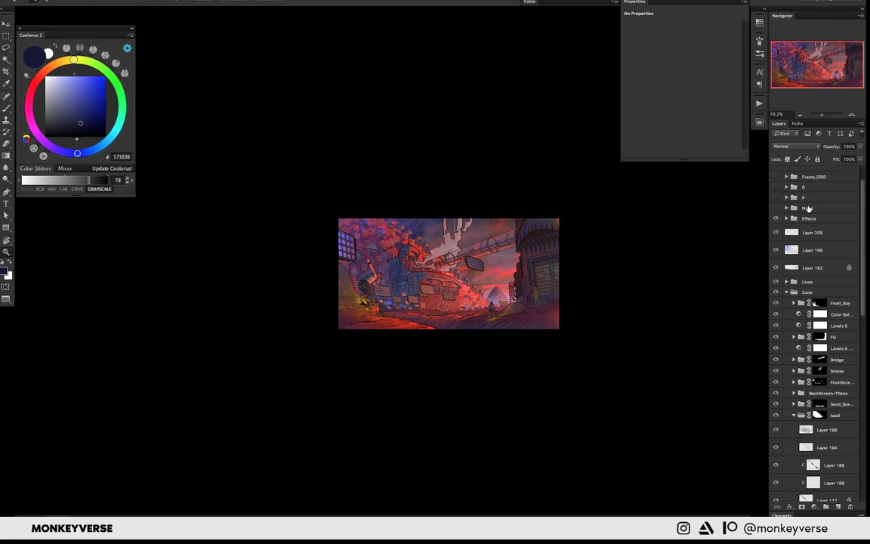
scroll(808, 208, up, 1)
click(776, 175)
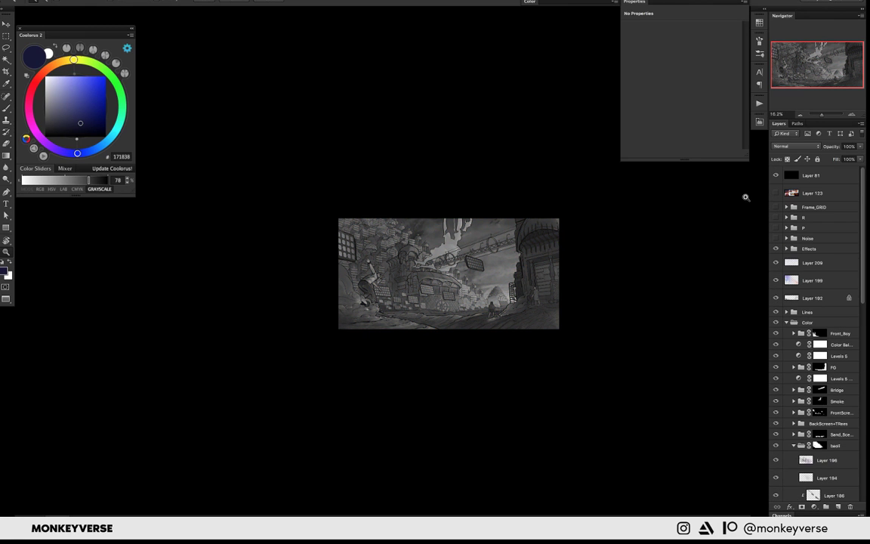
- Try light, mid and near-black greys while selecting Layer 123 and the black Layer 81
key(b)
alt+click(465, 289)
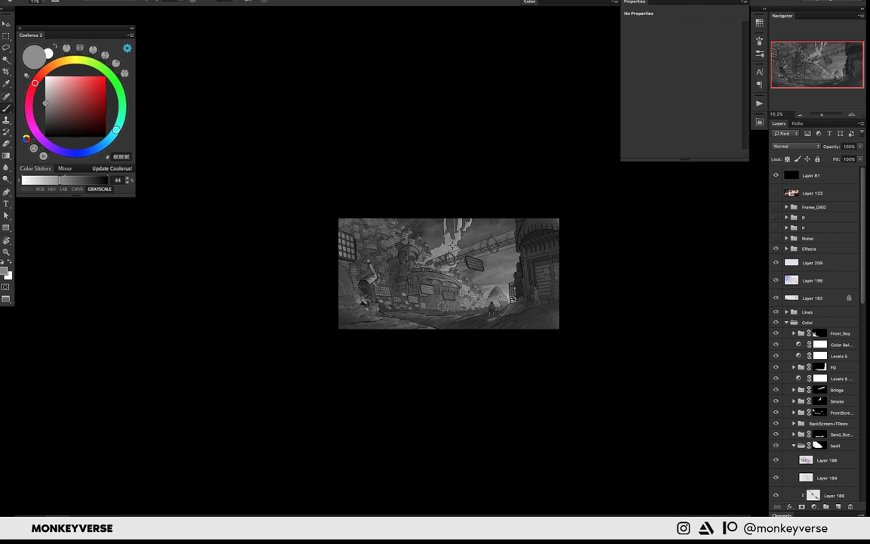
alt+click(493, 300)
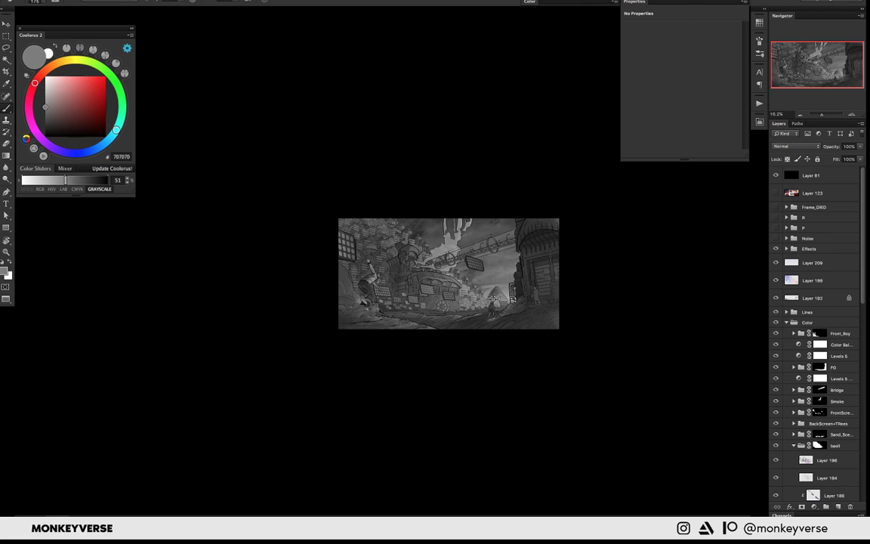
click(810, 190)
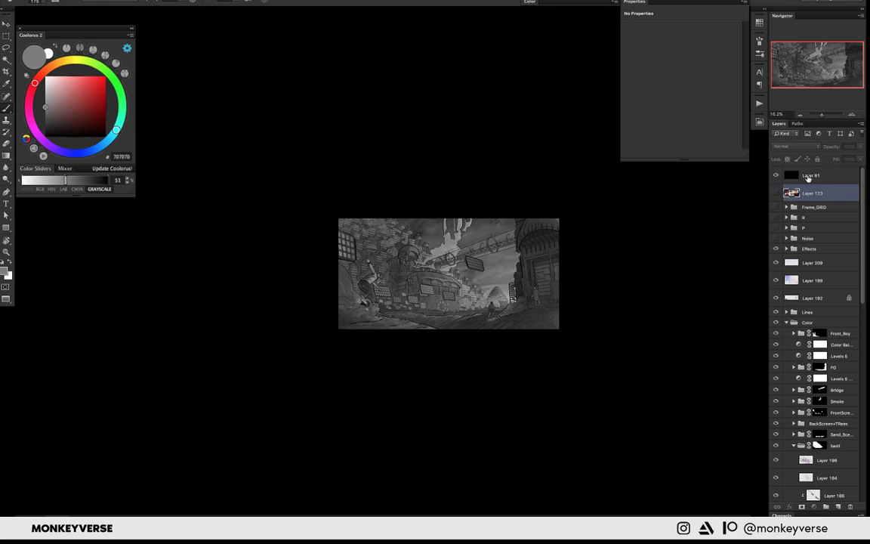
click(808, 176)
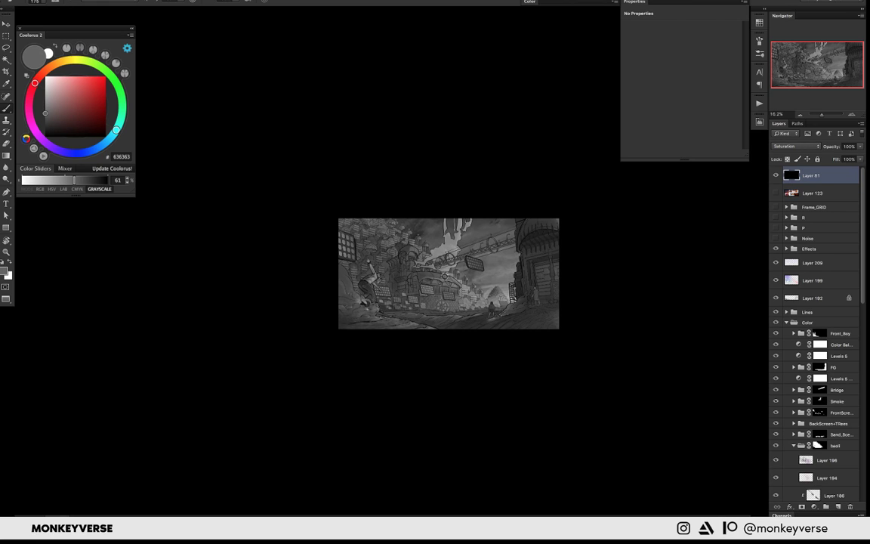
alt+click(390, 300)
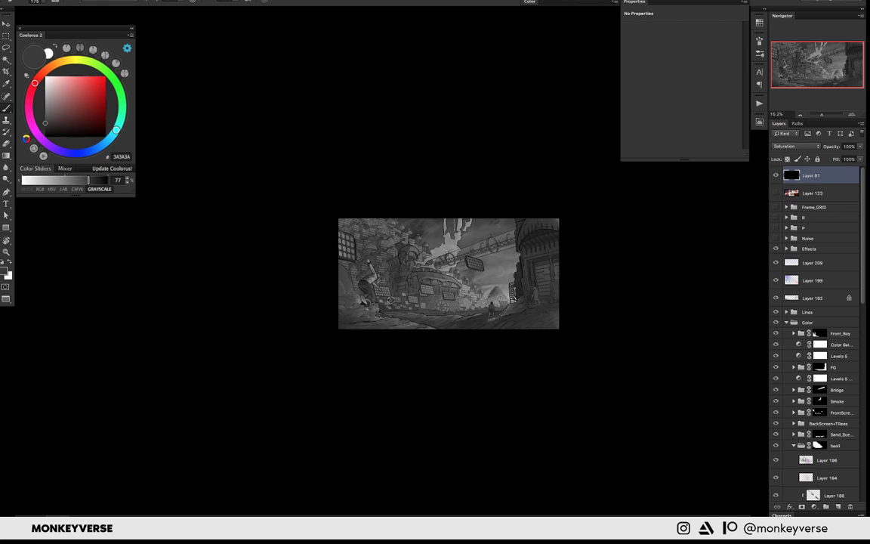
alt+click(535, 236)
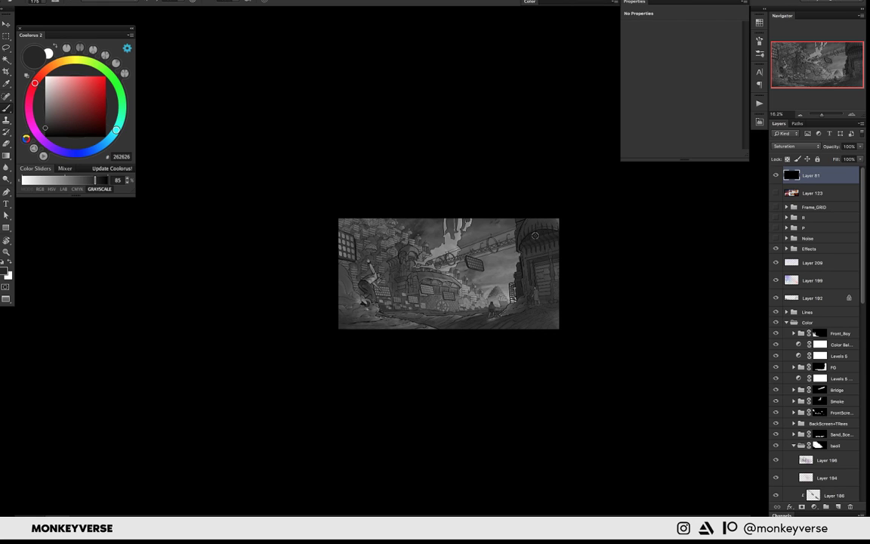
- Sample dark greys from the painting until the colour reads 202020, then expand the Effects group
alt+click(525, 241)
alt+click(508, 231)
alt+click(497, 277)
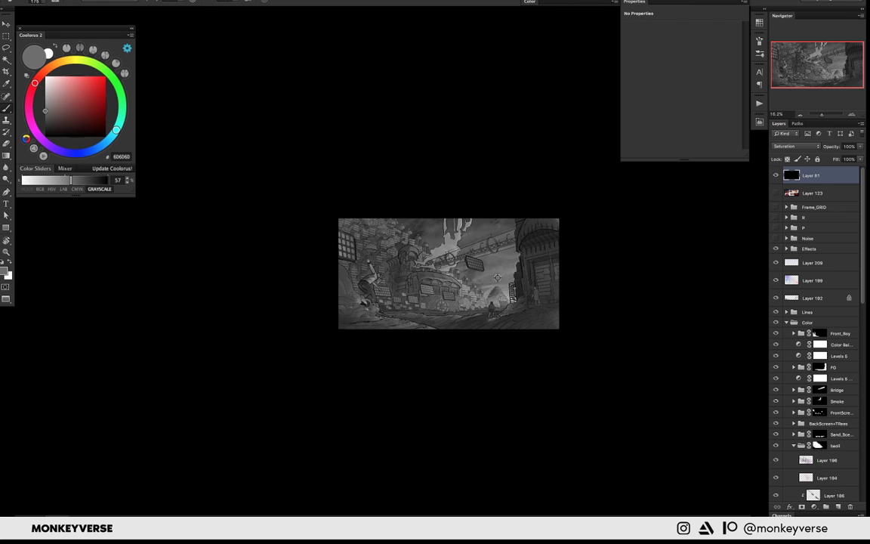
alt+click(426, 229)
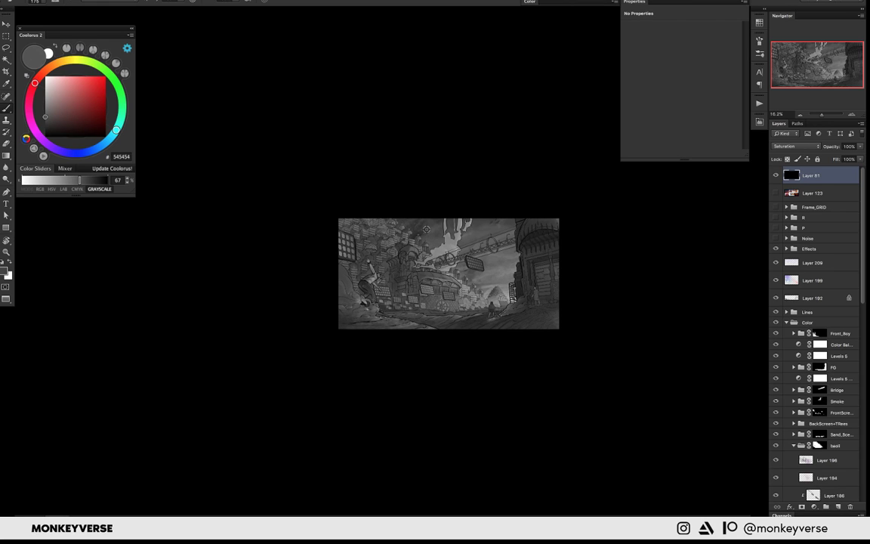
alt+click(422, 225)
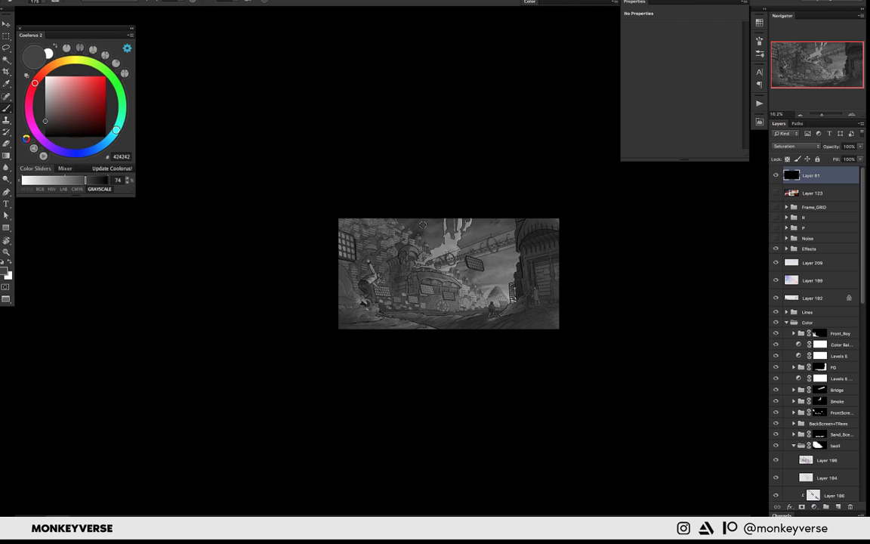
alt+click(551, 222)
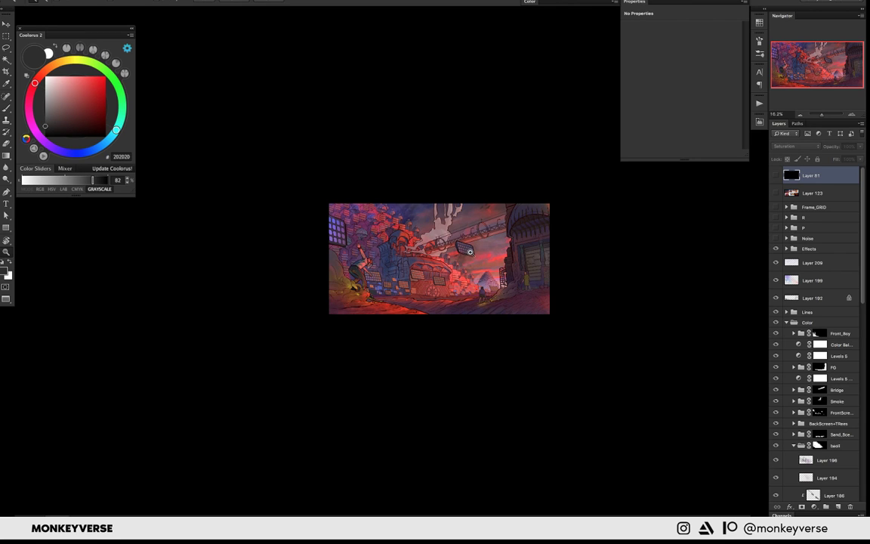
click(786, 248)
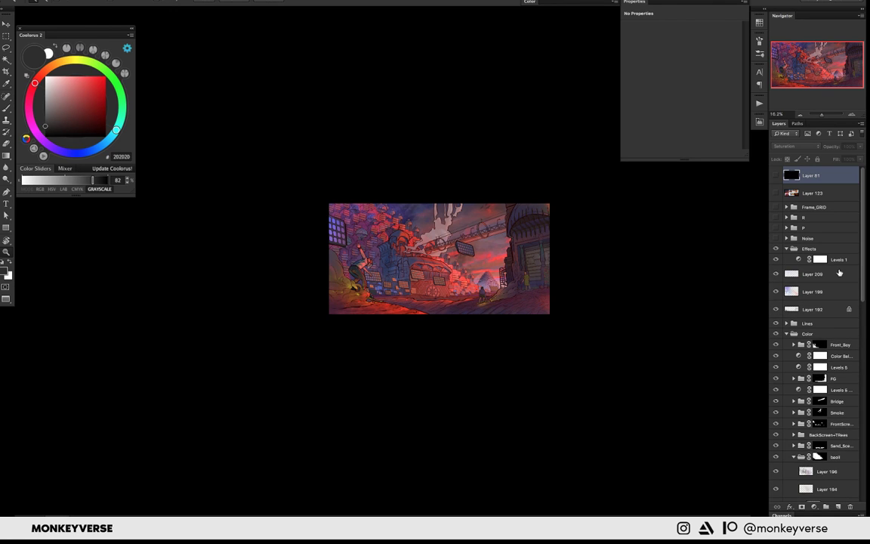
- Add a Selective Color adjustment to the Effects group targeting the Blacks range
click(838, 259)
click(813, 506)
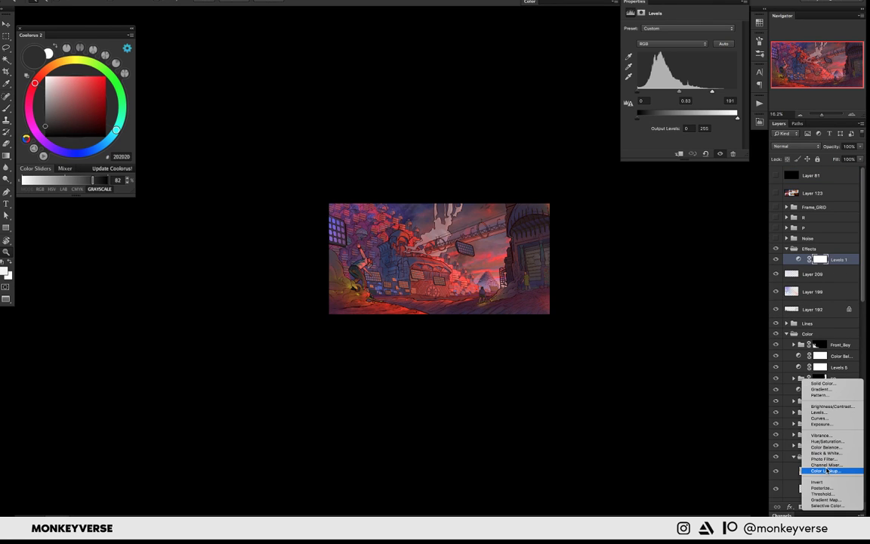
click(827, 505)
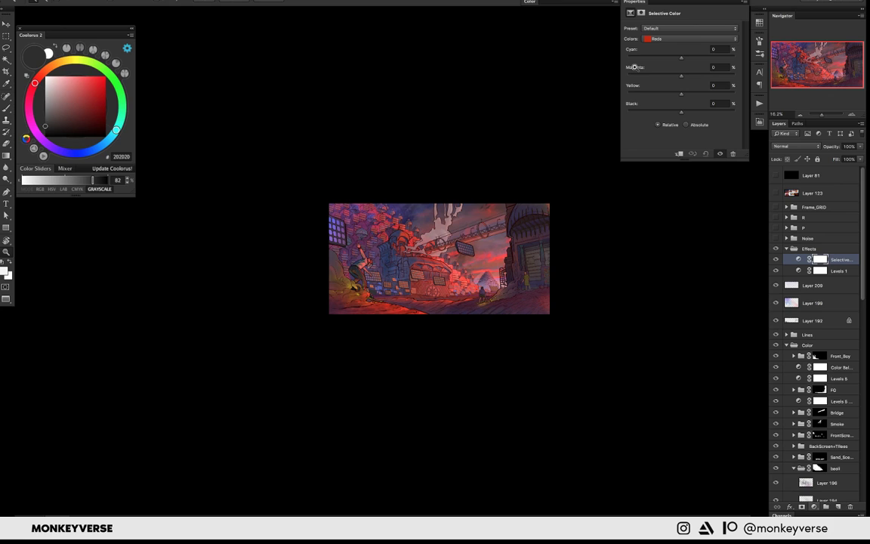
click(664, 38)
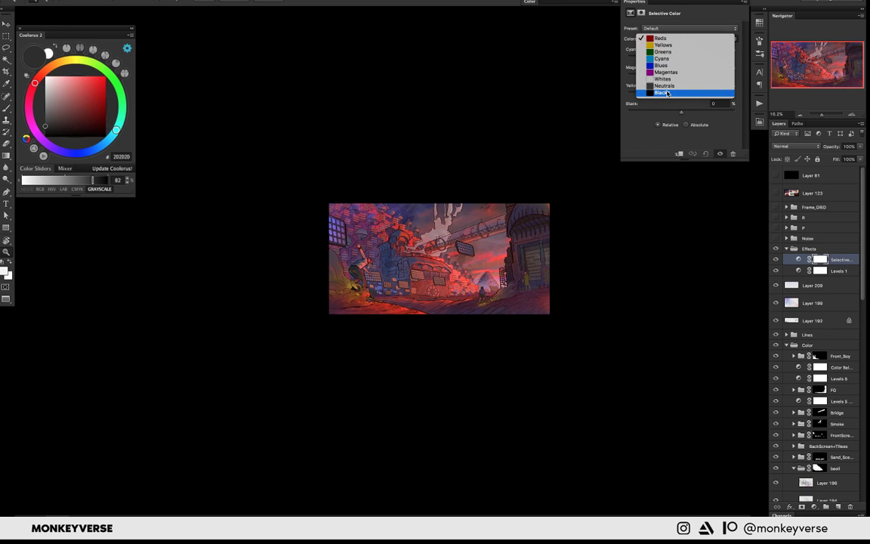
click(667, 93)
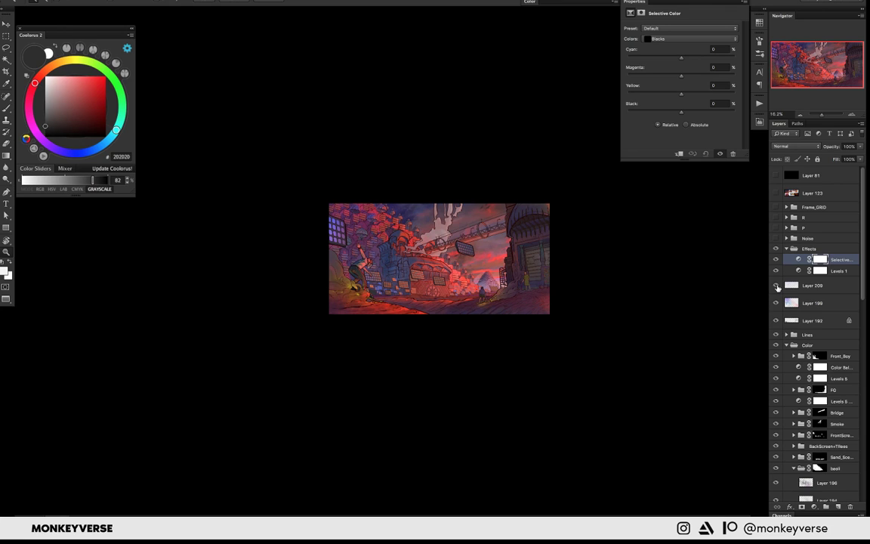
- Try Layer 209 at 10% and 40% opacity with Color Burn, Color Dodge, Overlay, Vivid and Hard Light
click(791, 284)
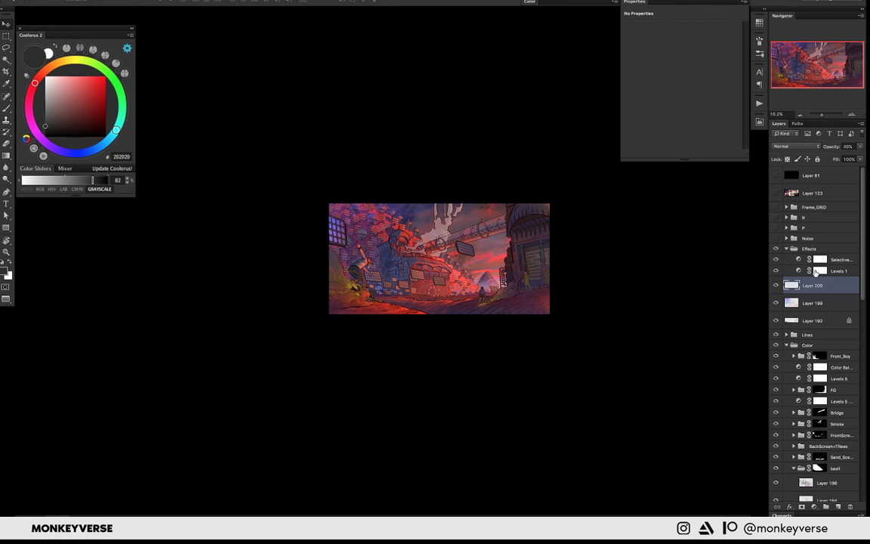
key(1)
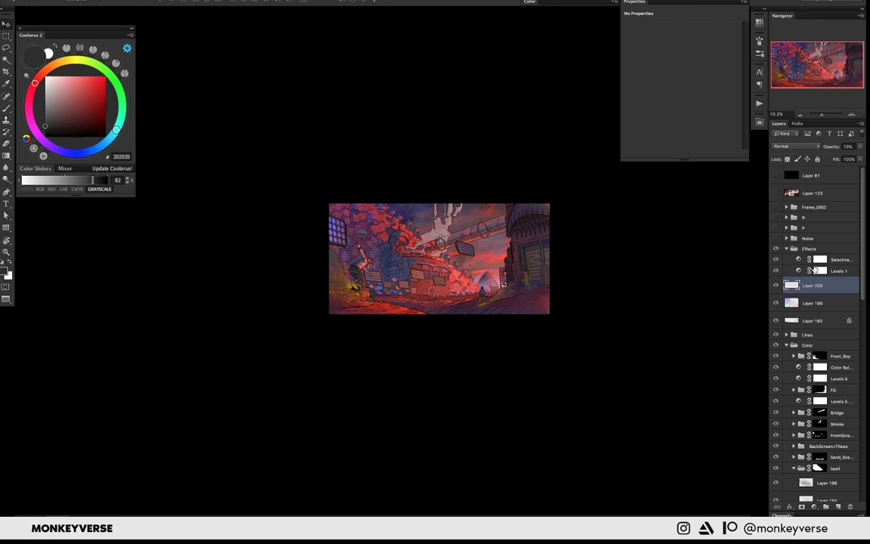
key(4)
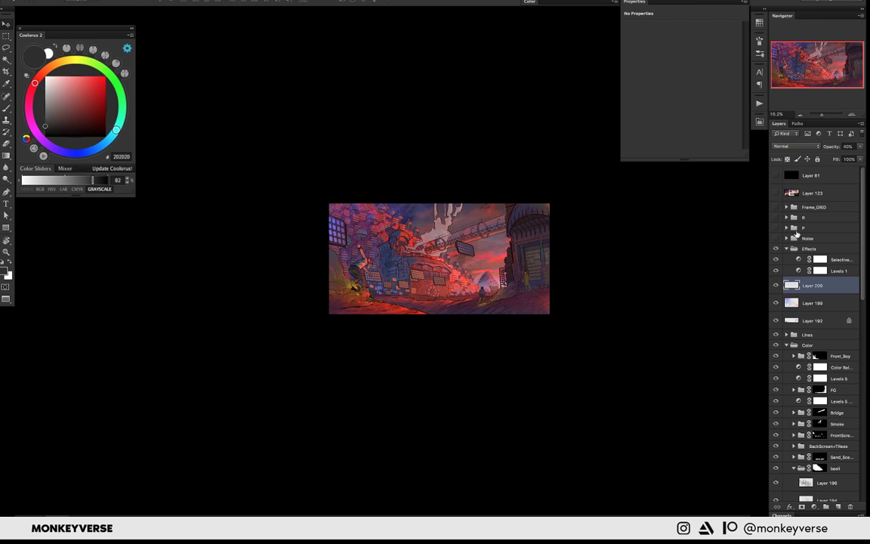
key(alt+shift+b)
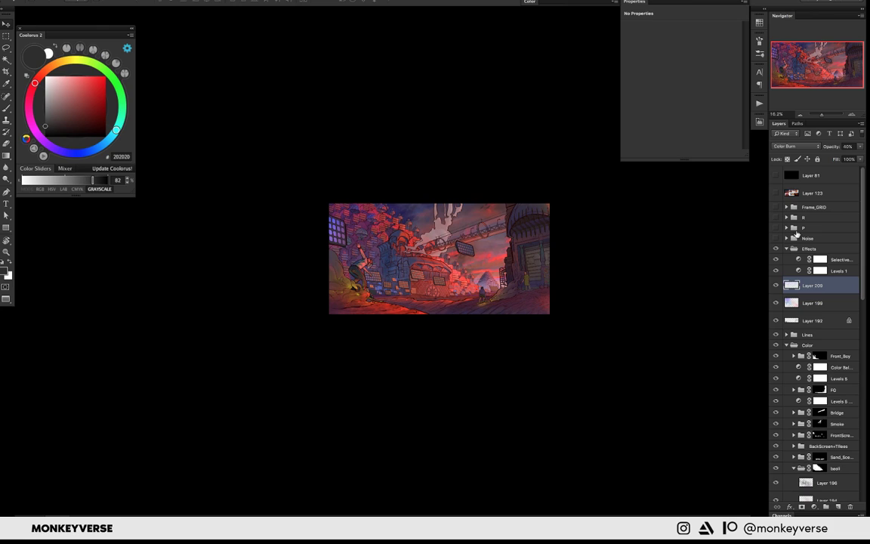
key(alt+shift+d)
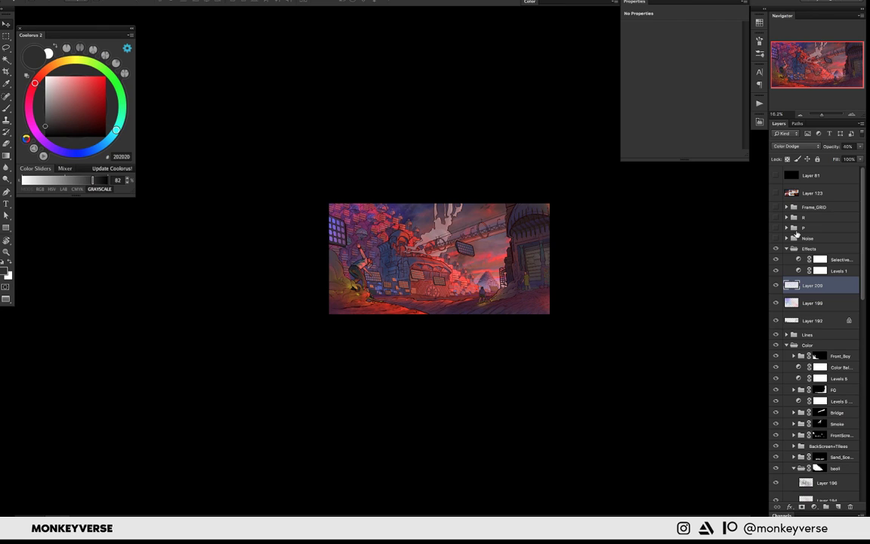
key(alt+shift+o)
key(alt+shift+v)
key(alt+shift+h)
- Set the Selective Color blacks to Cyan −2, Magenta −3, Black −1 and review the artwork
key(alt+bracketright)
key(alt+bracketright)
drag(681, 113, 680, 114)
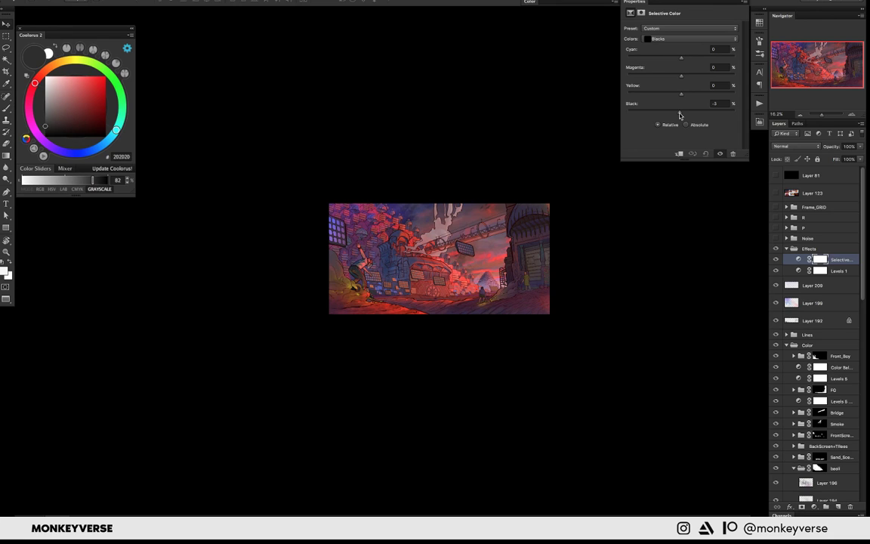
drag(680, 114, 680, 114)
drag(681, 76, 680, 59)
drag(535, 212, 573, 225)
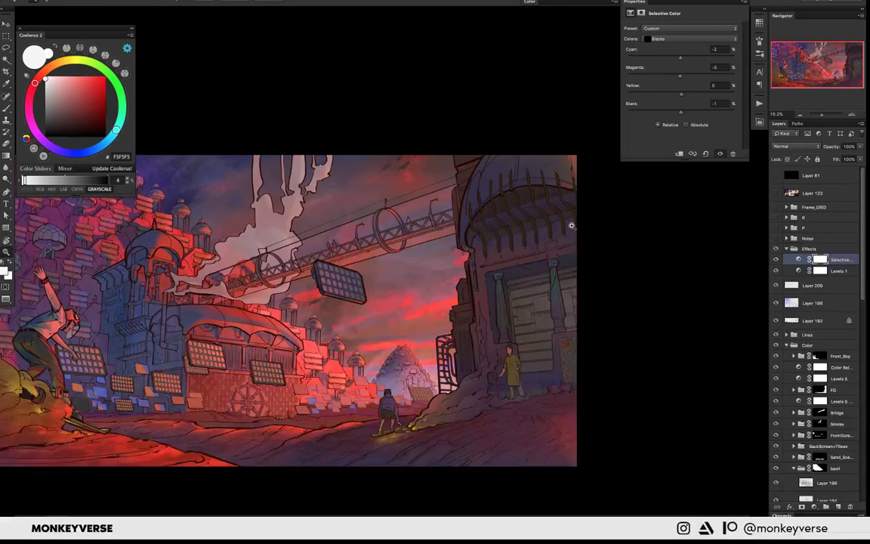
key(ctrl+minus)
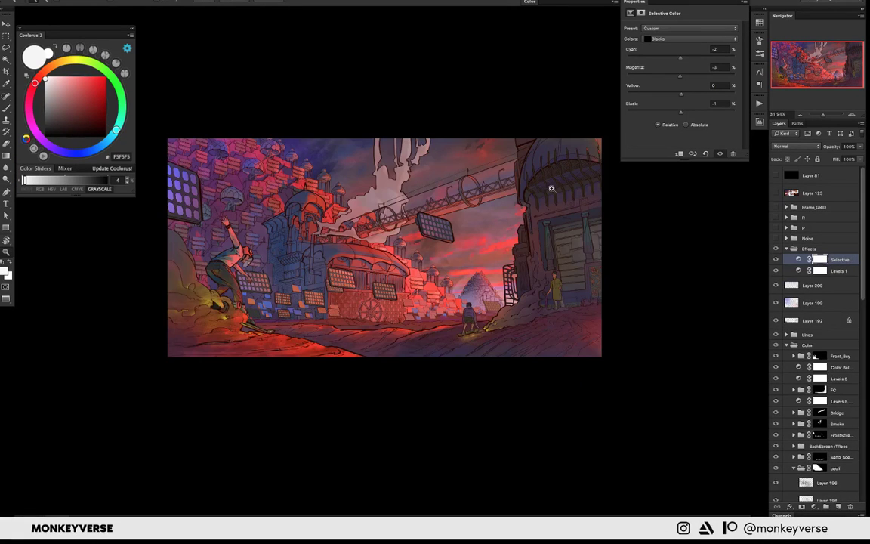
- Add a new empty Layer 210 above the Effects group
drag(551, 188, 524, 179)
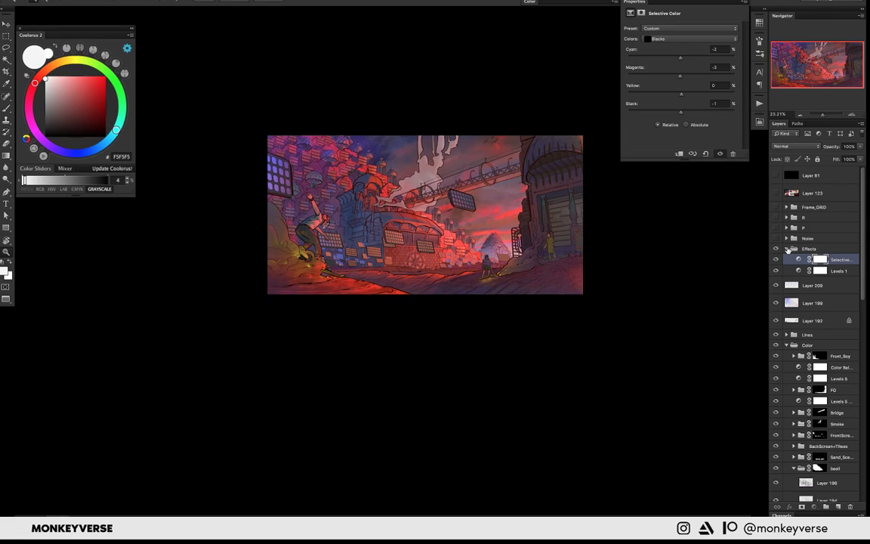
click(786, 248)
key(ctrl+shift+alt+n)
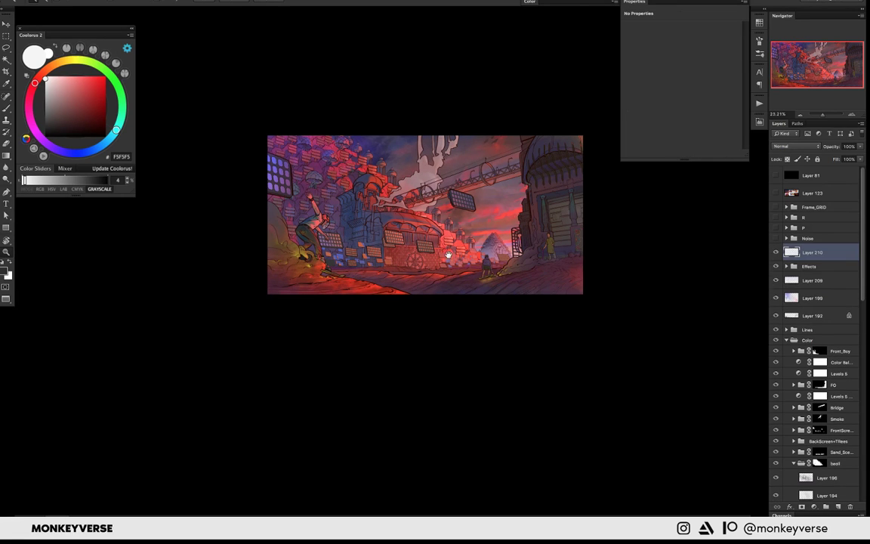
scroll(448, 255, up, 3)
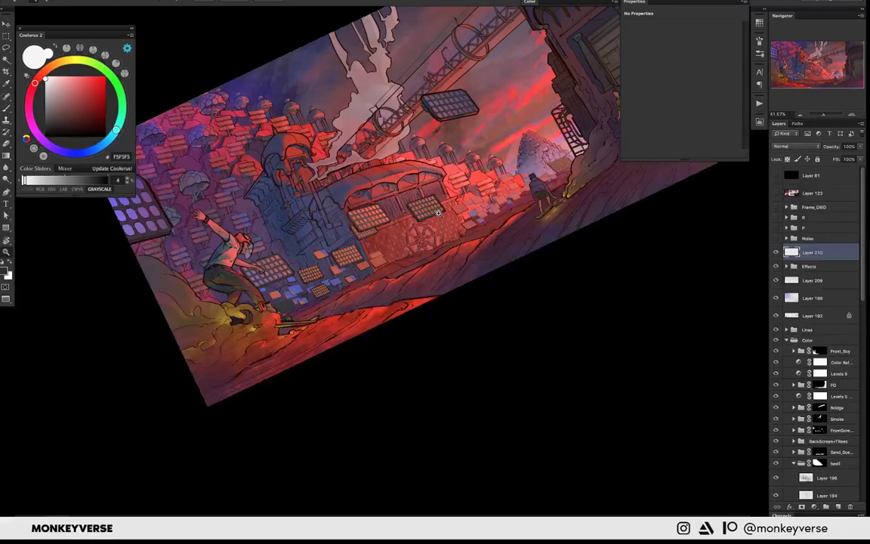
scroll(438, 214, up, 3)
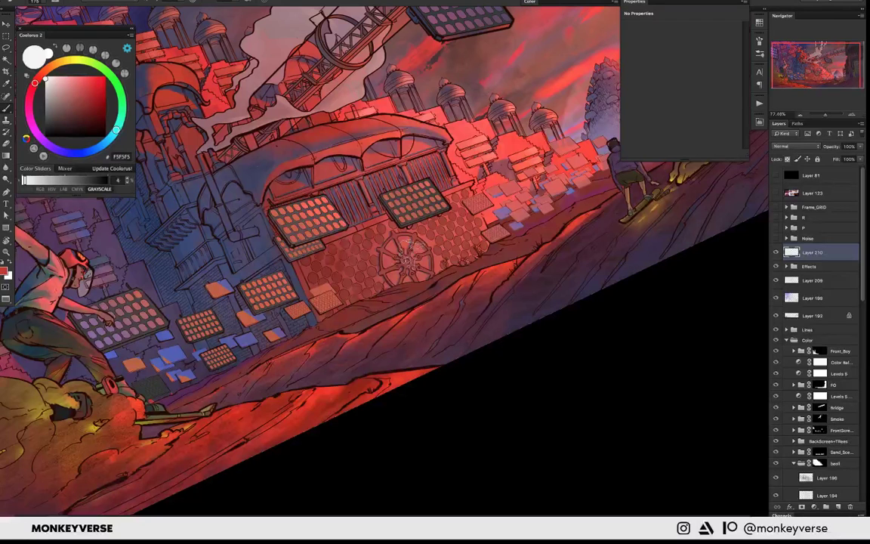
- Sample reds and purples from the artwork and paint short red strokes on the street
alt+click(370, 228)
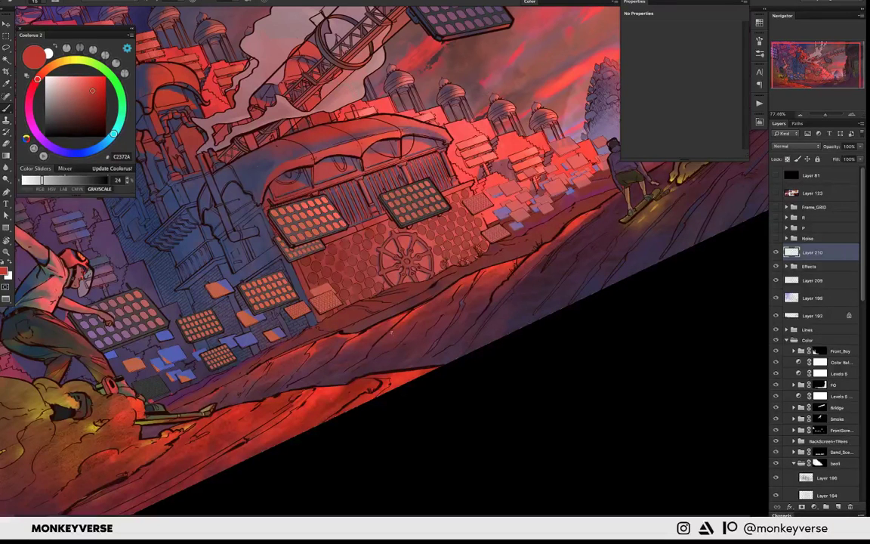
drag(391, 330, 396, 326)
alt+click(384, 335)
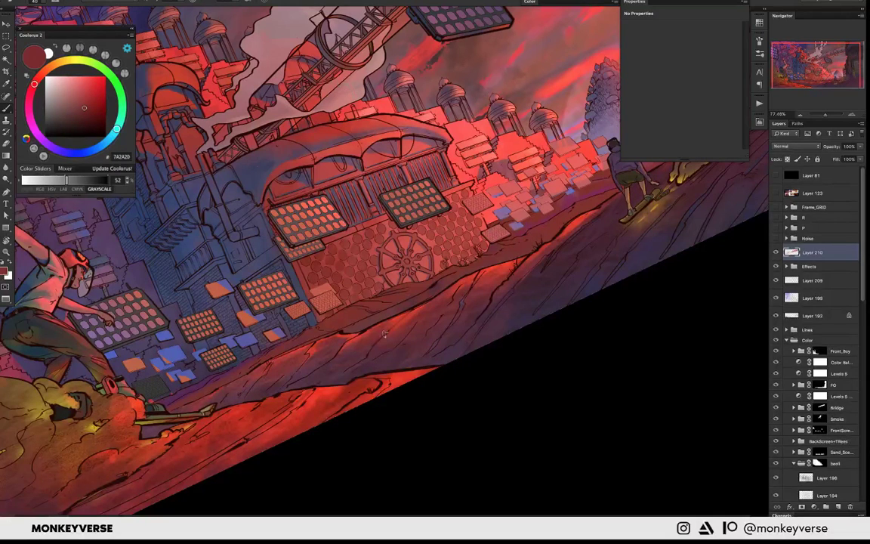
alt+click(383, 337)
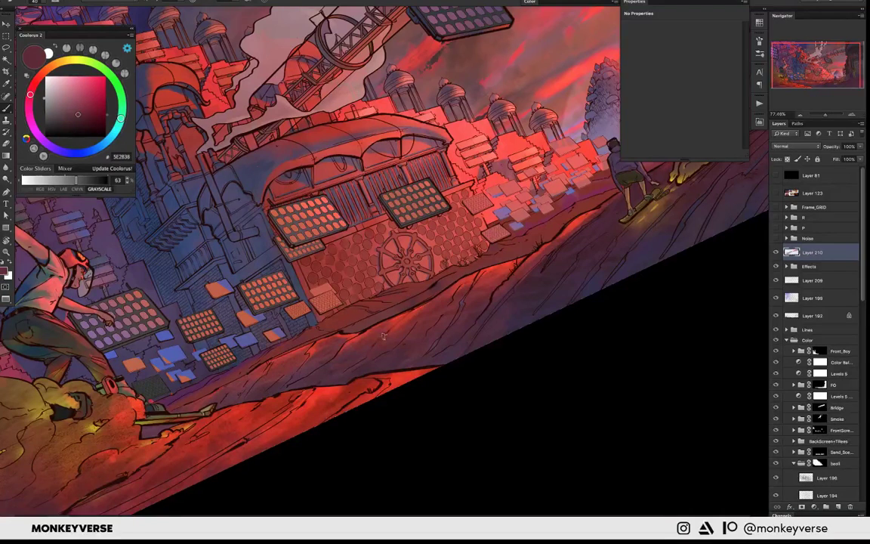
alt+click(326, 364)
alt+click(299, 377)
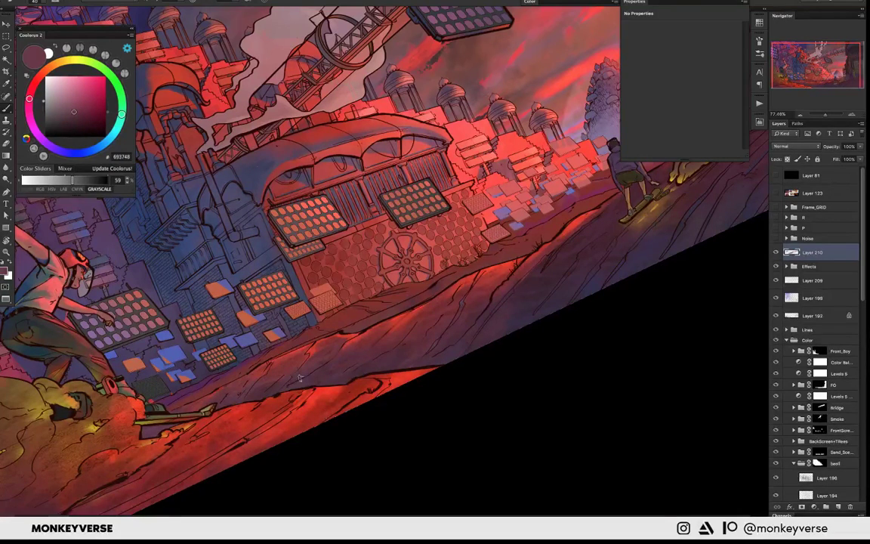
alt+click(300, 377)
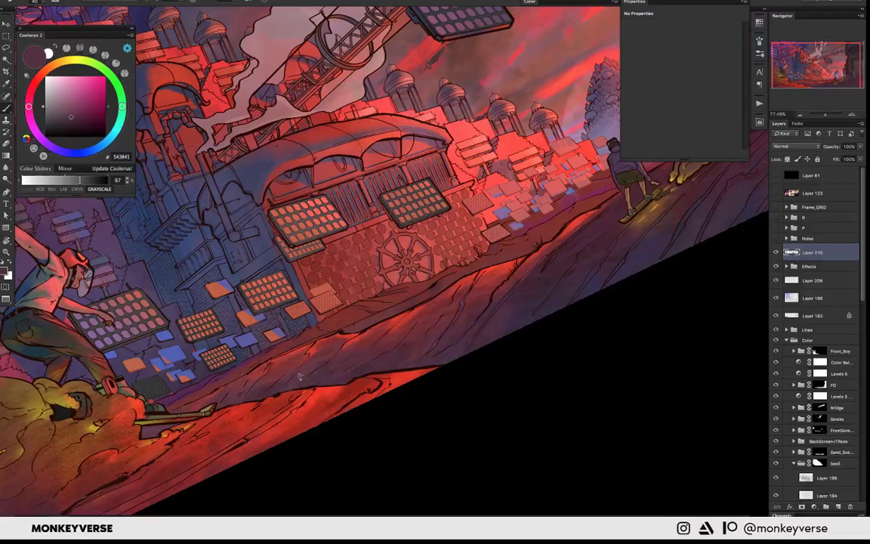
alt+click(335, 337)
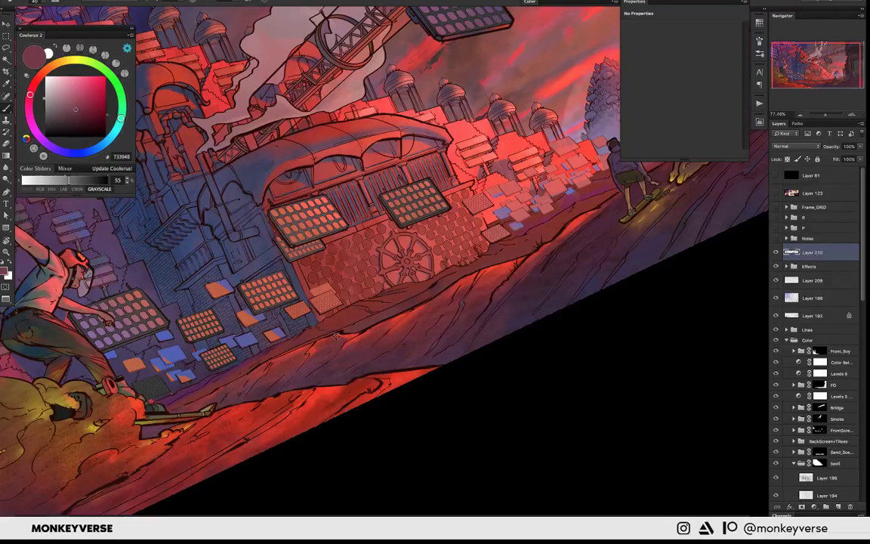
alt+click(352, 333)
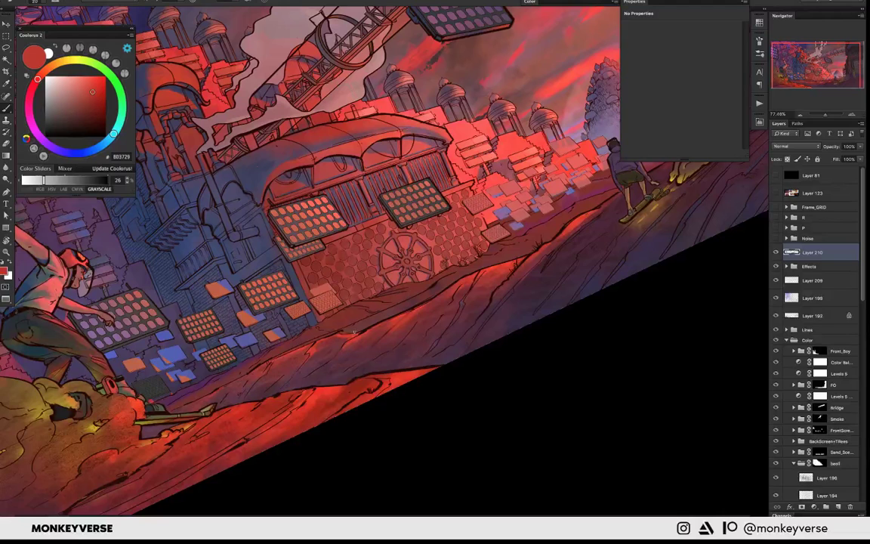
drag(351, 332, 361, 330)
- Paint bright red highlights along the ridge below the building, then sample darker reds
alt+click(330, 297)
drag(340, 286, 404, 321)
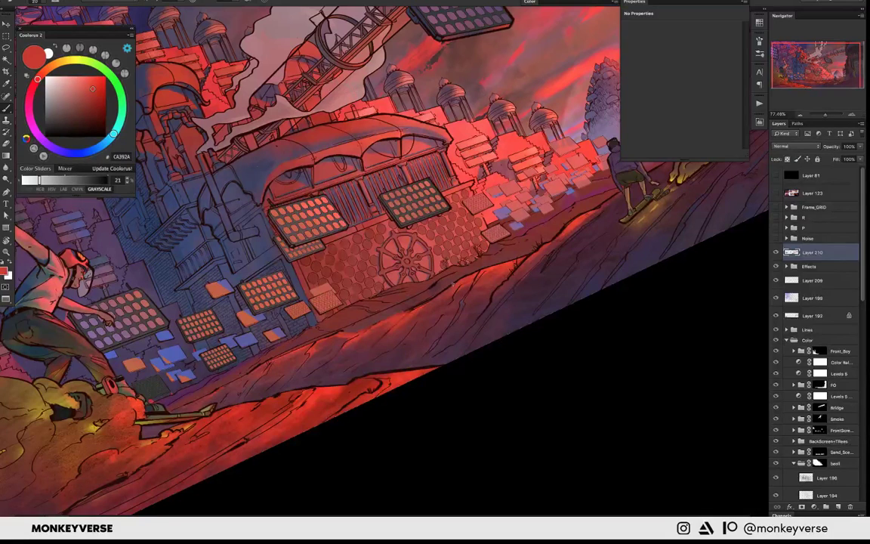
alt+click(431, 301)
alt+click(428, 296)
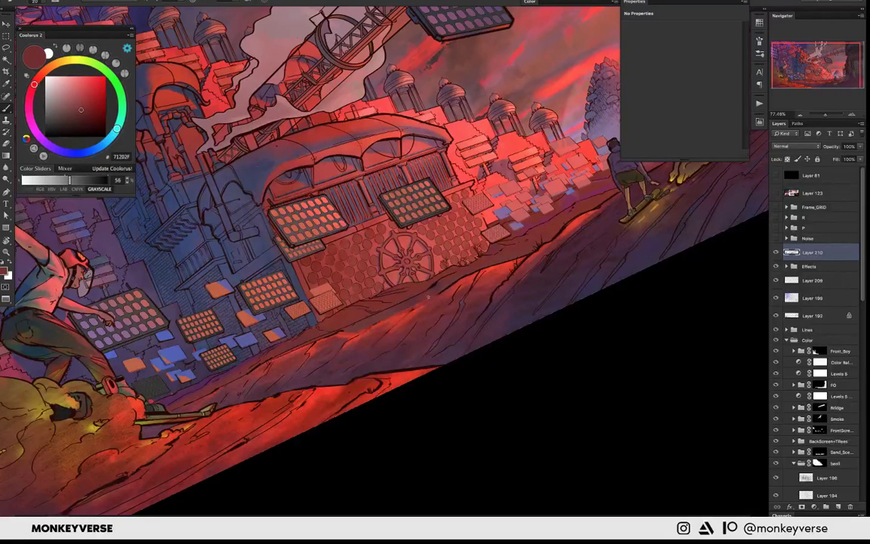
alt+click(397, 311)
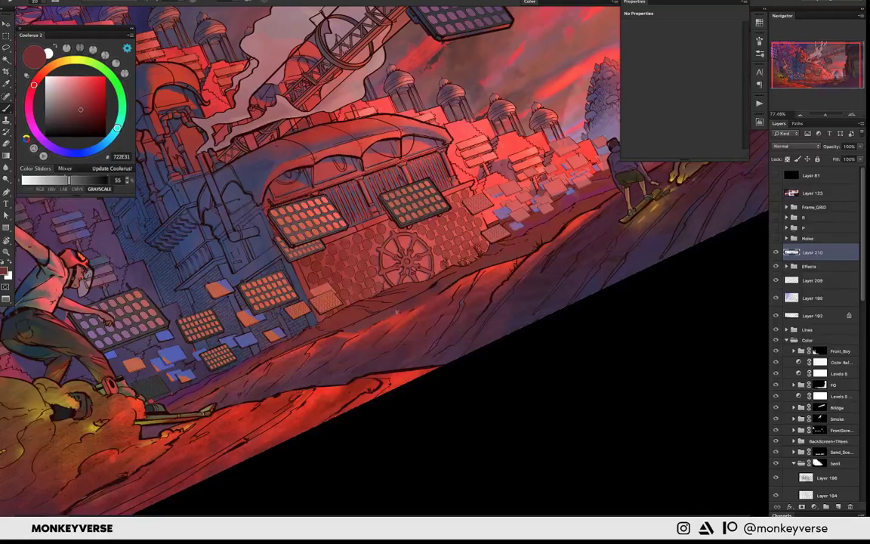
alt+click(423, 306)
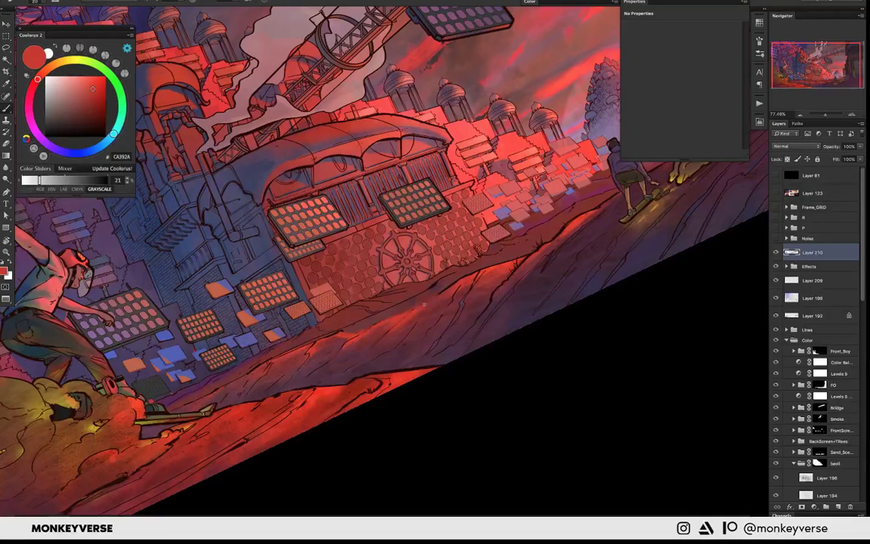
alt+click(469, 272)
alt+click(429, 295)
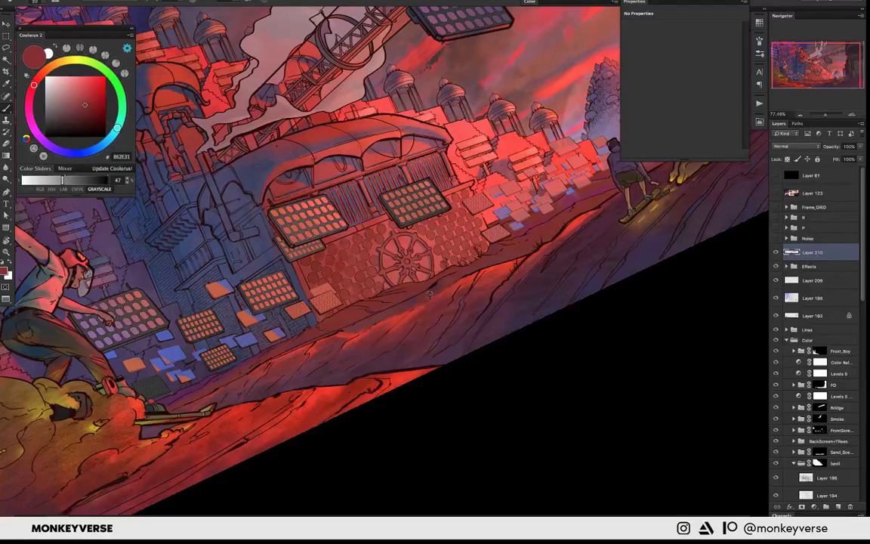
alt+click(455, 281)
alt+click(413, 301)
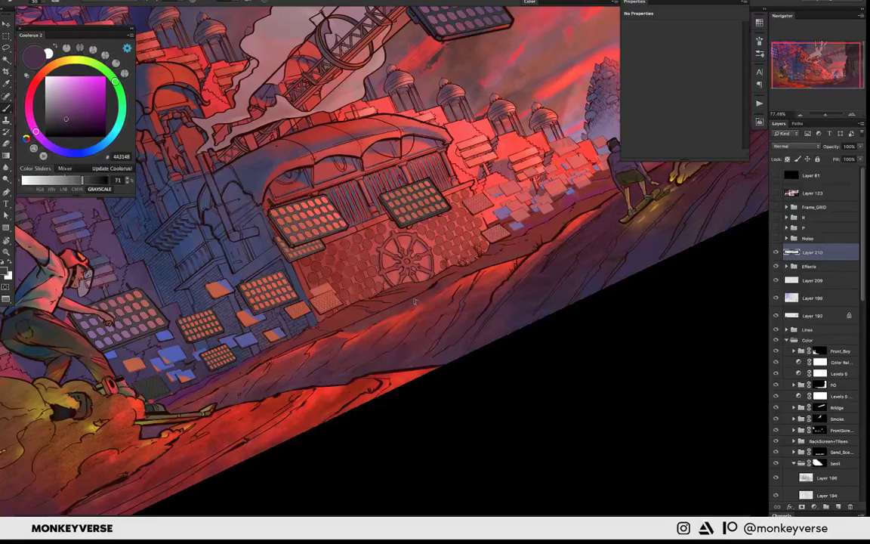
- Fine-tune a dark muted red in Coolorus and sample brighter reds from the street
click(63, 116)
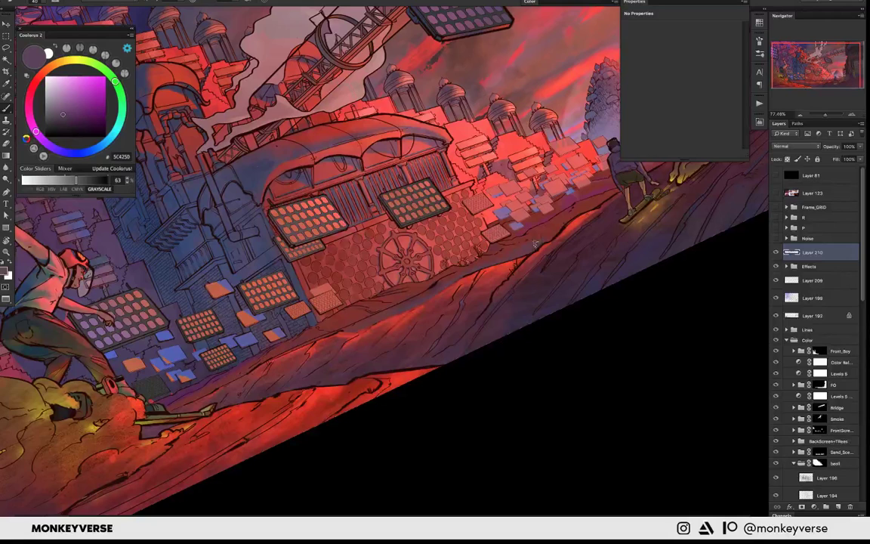
alt+click(530, 247)
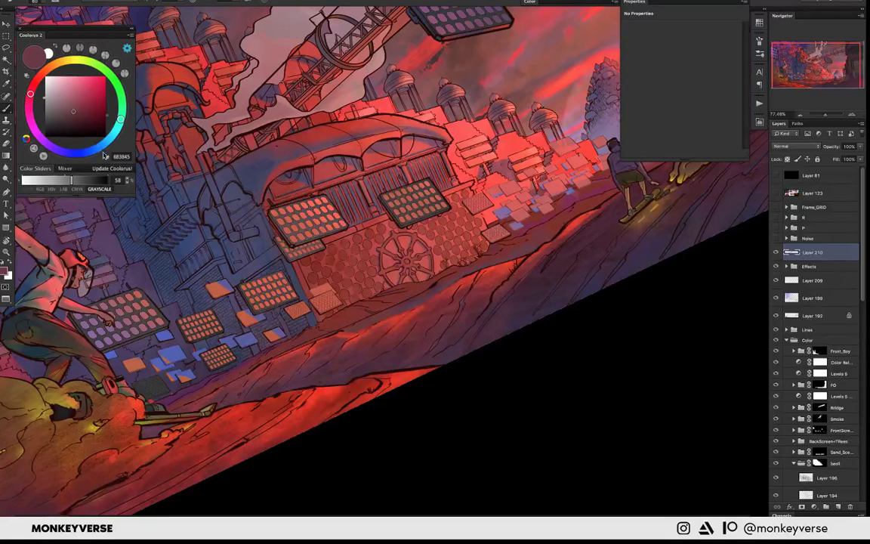
alt+click(513, 255)
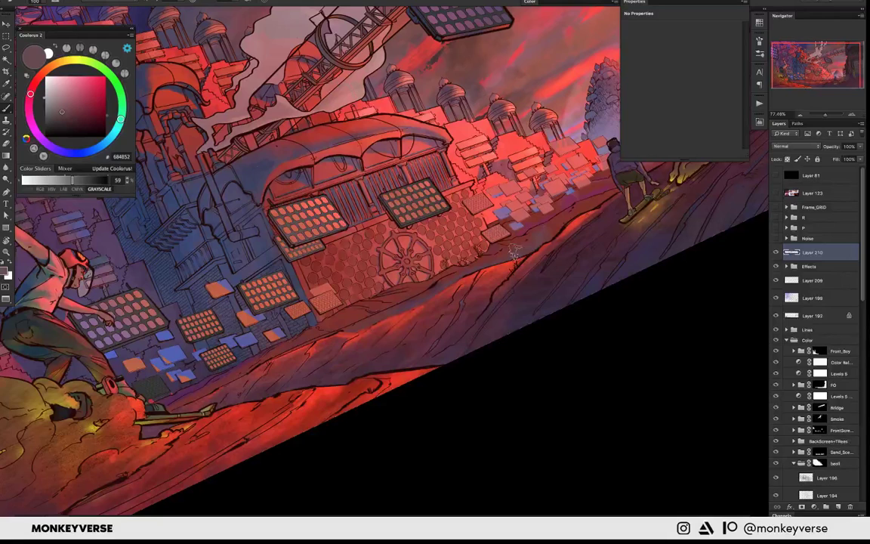
alt+click(524, 247)
alt+click(576, 210)
click(568, 228)
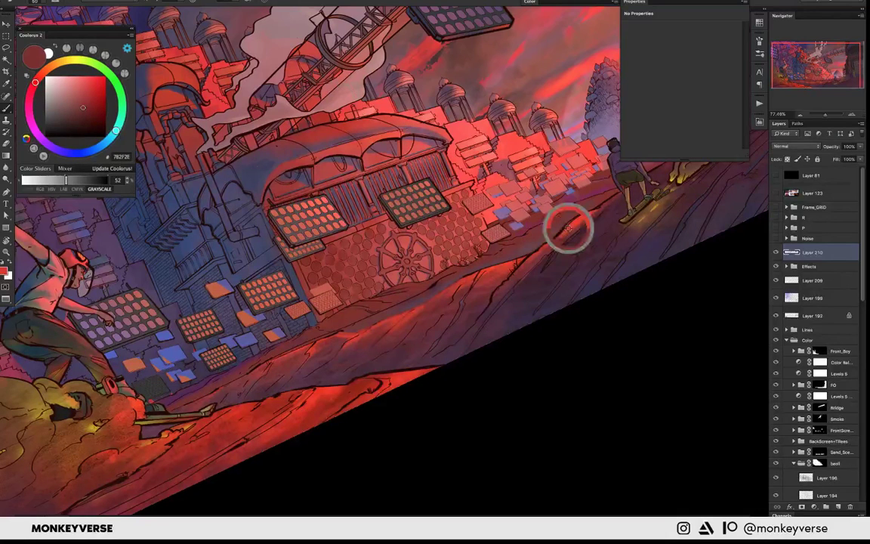
drag(569, 228, 507, 274)
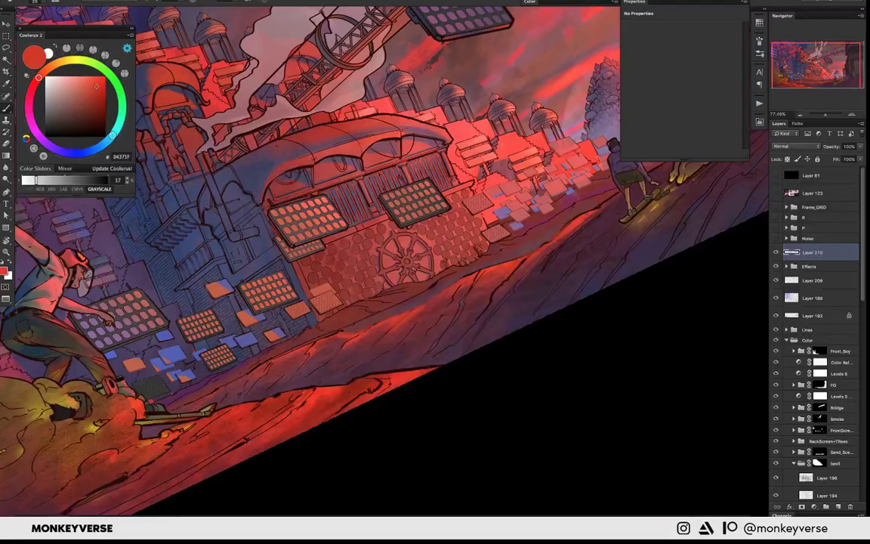
alt+click(509, 264)
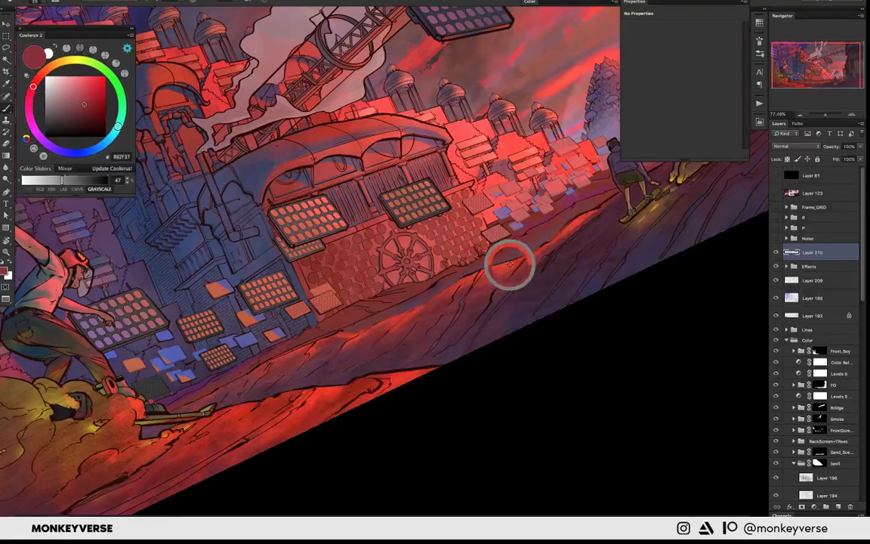
drag(509, 265, 508, 274)
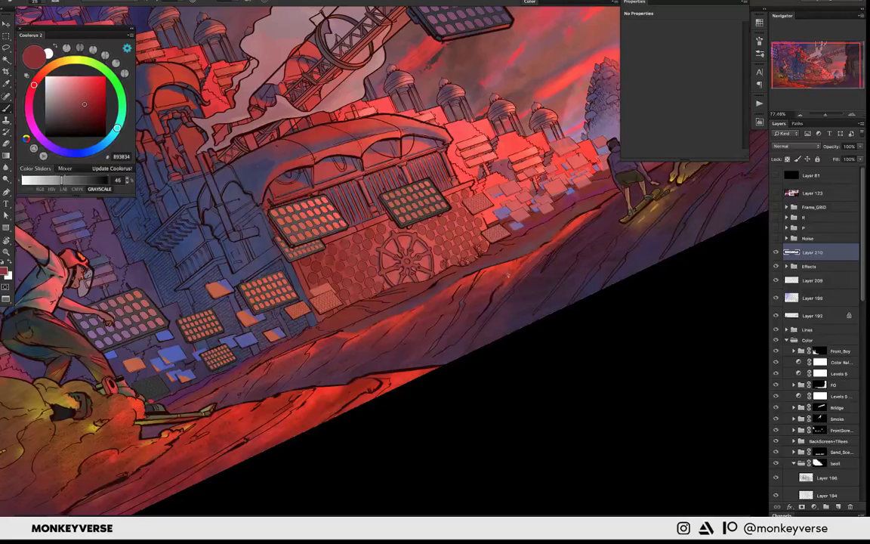
alt+click(495, 298)
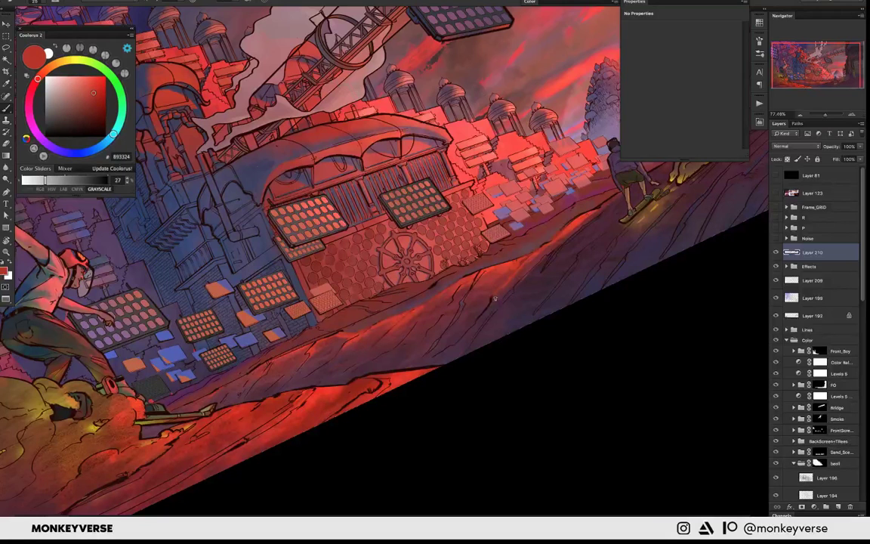
- Level the view, choose a mid shading red, and paint a dark red stroke on the street
drag(495, 298, 498, 235)
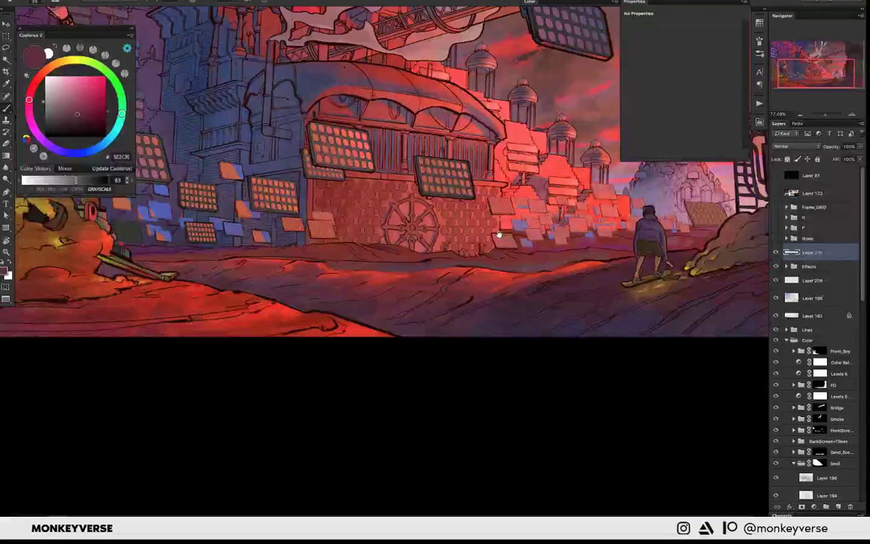
scroll(498, 235, down, 2)
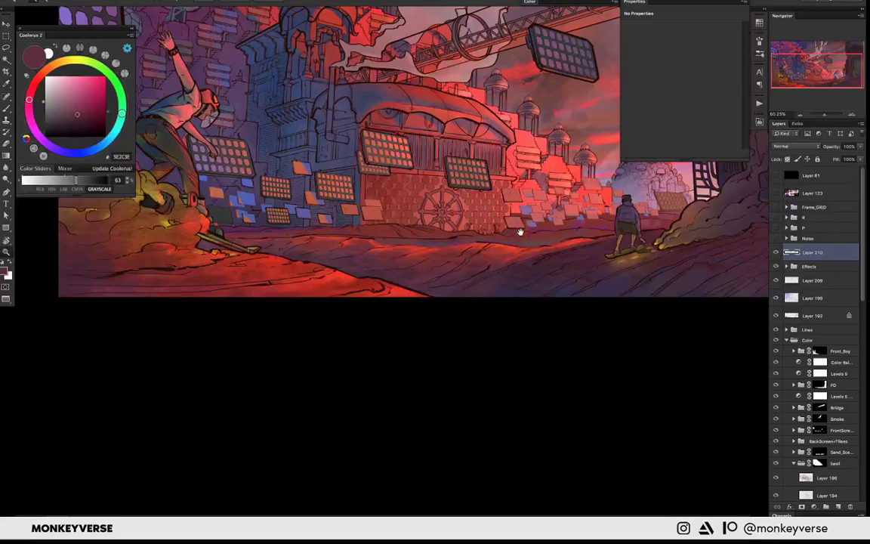
alt+click(504, 245)
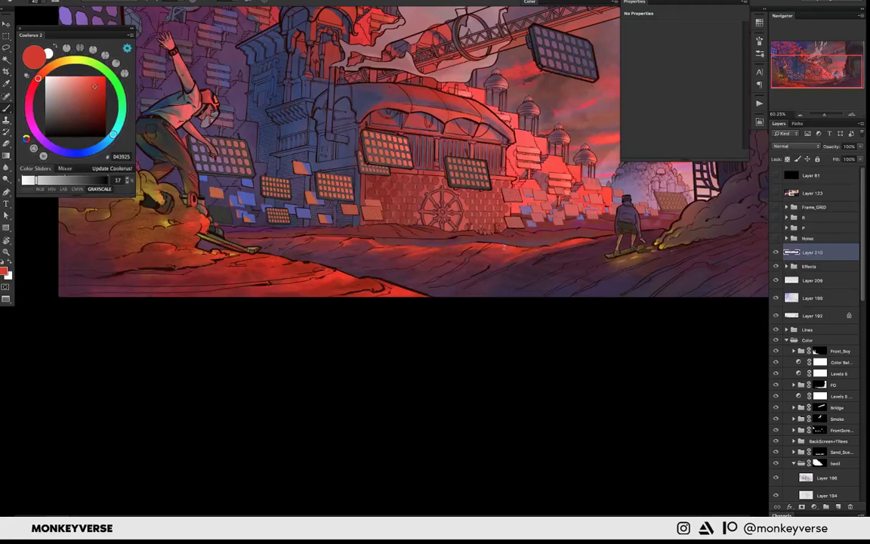
alt+click(465, 259)
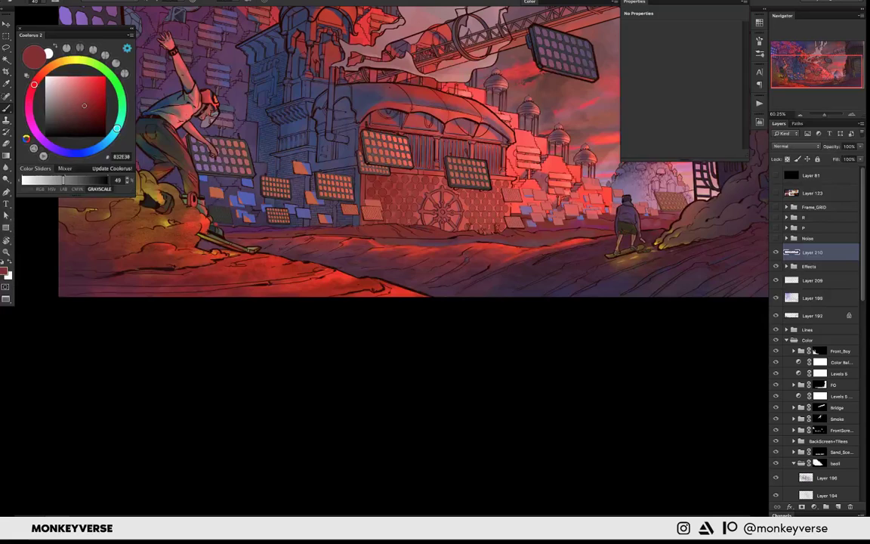
scroll(475, 253, down, 1)
alt+click(476, 252)
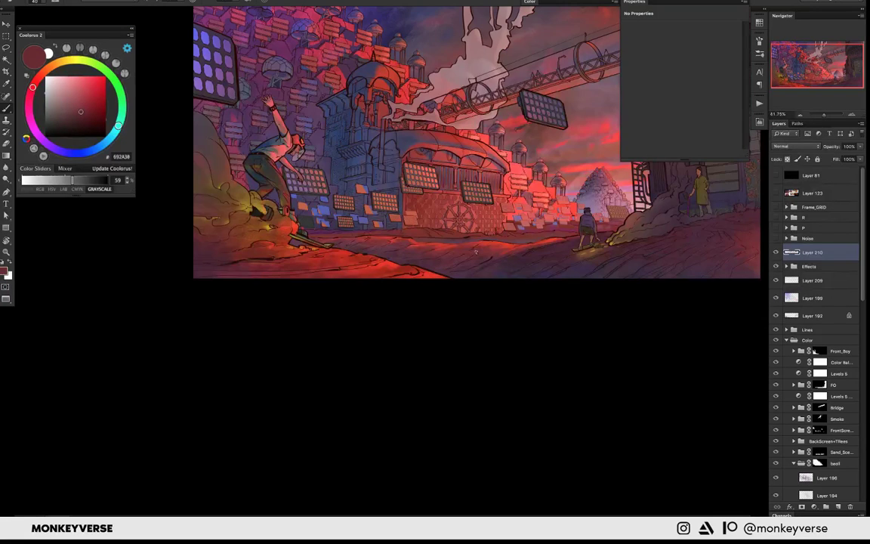
alt+click(466, 238)
alt+click(415, 230)
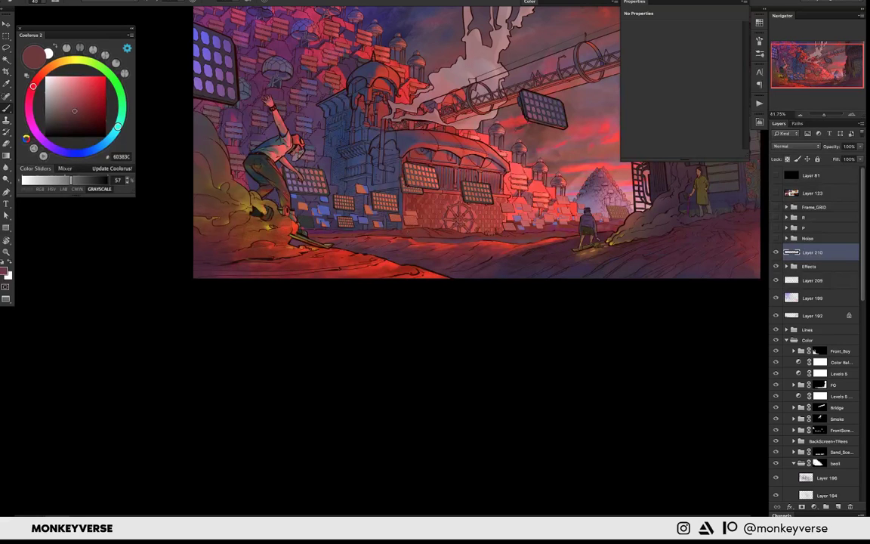
alt+click(329, 237)
drag(329, 237, 358, 234)
- Adjust the painting colour between darker reds, dark purple and bright orange-red
alt+click(368, 233)
alt+click(373, 234)
alt+click(412, 237)
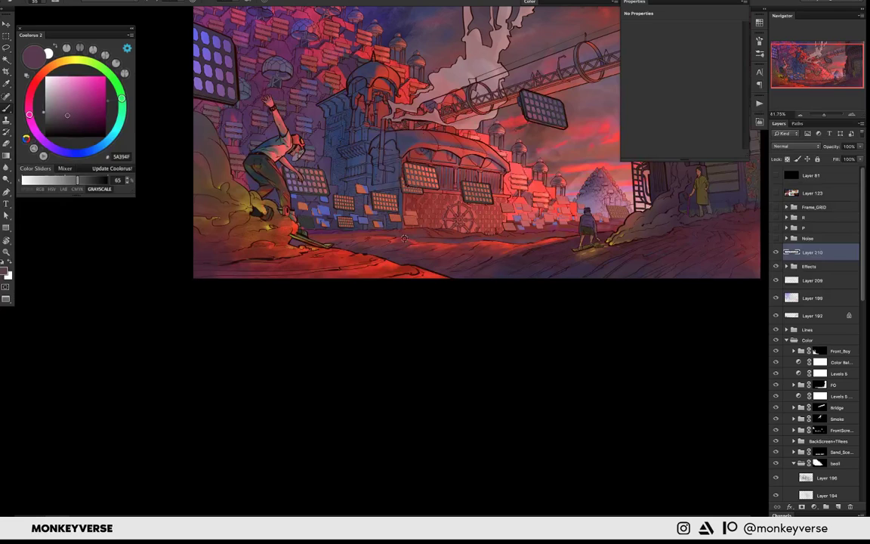
alt+click(387, 243)
alt+click(401, 243)
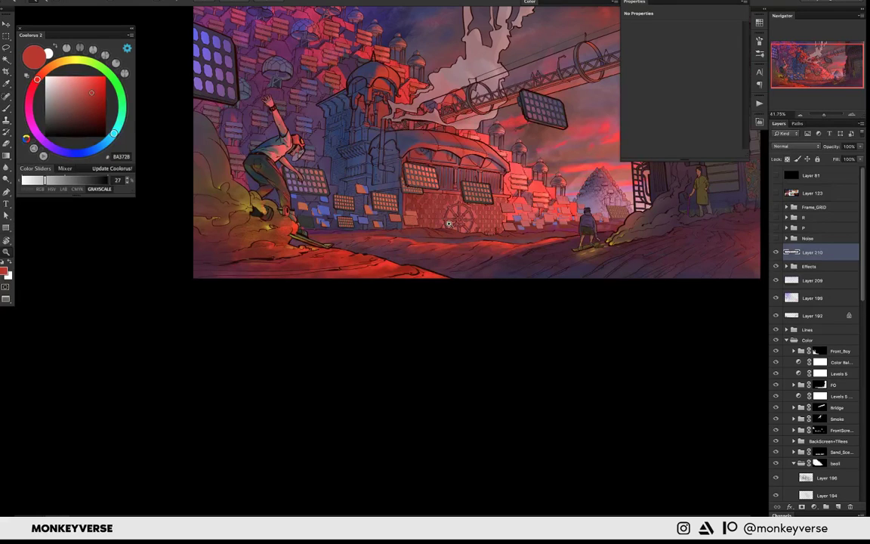
scroll(448, 224, down, 3)
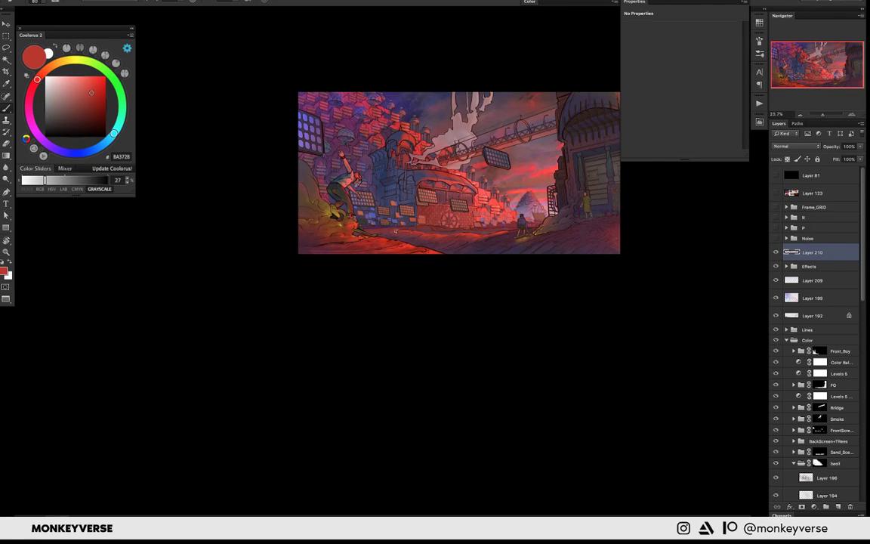
scroll(372, 129, up, 3)
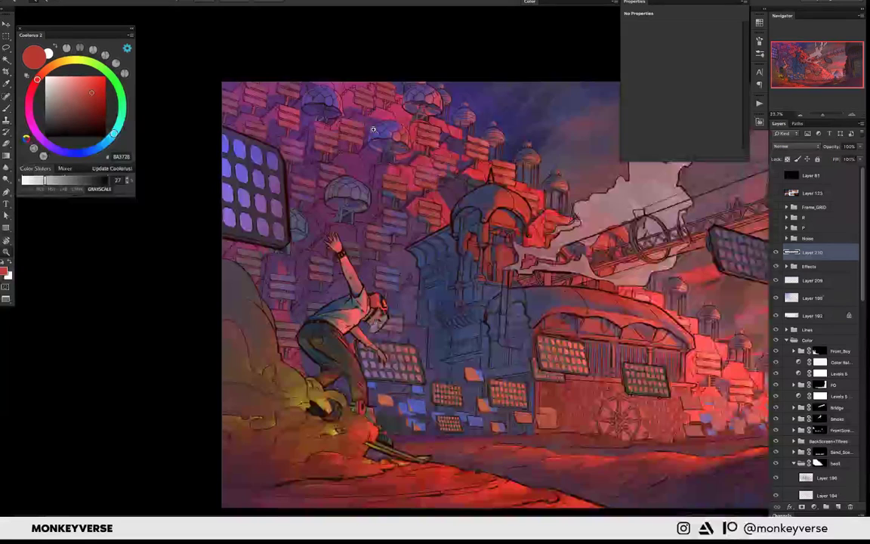
scroll(372, 129, down, 2)
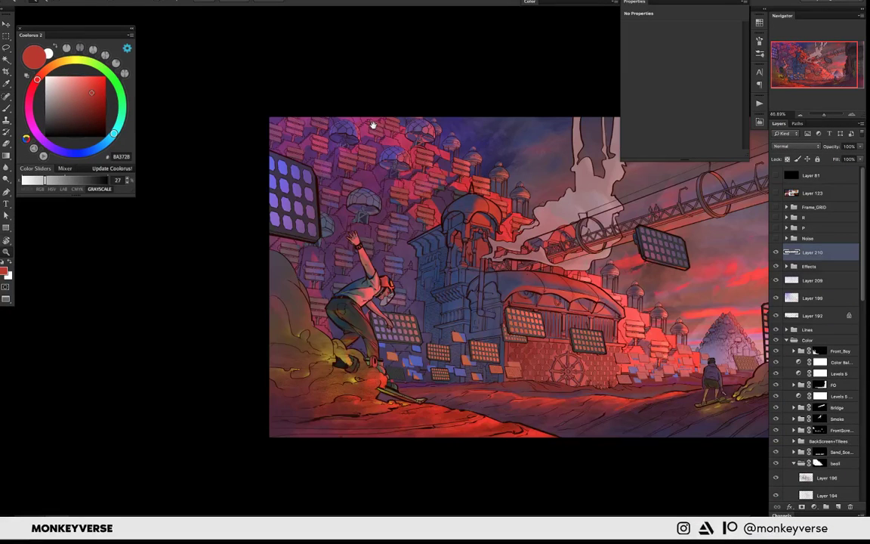
scroll(372, 125, down, 1)
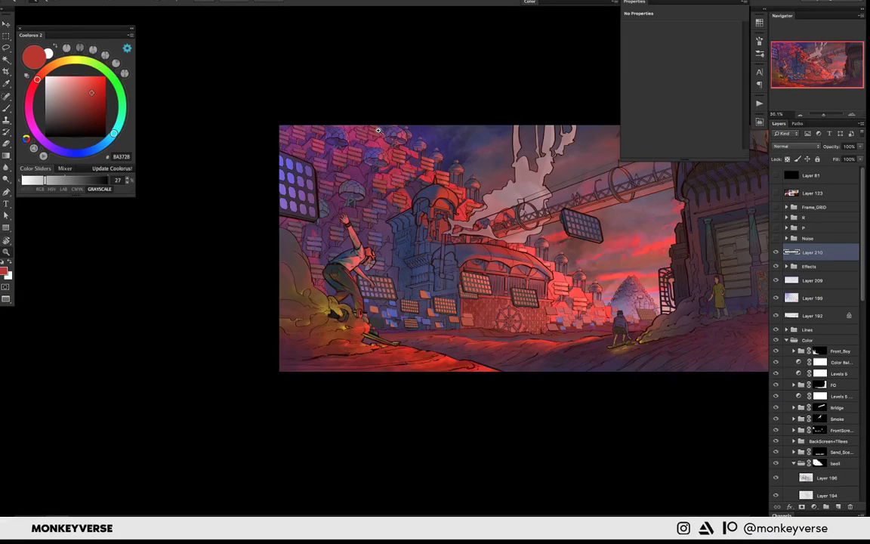
scroll(378, 130, down, 2)
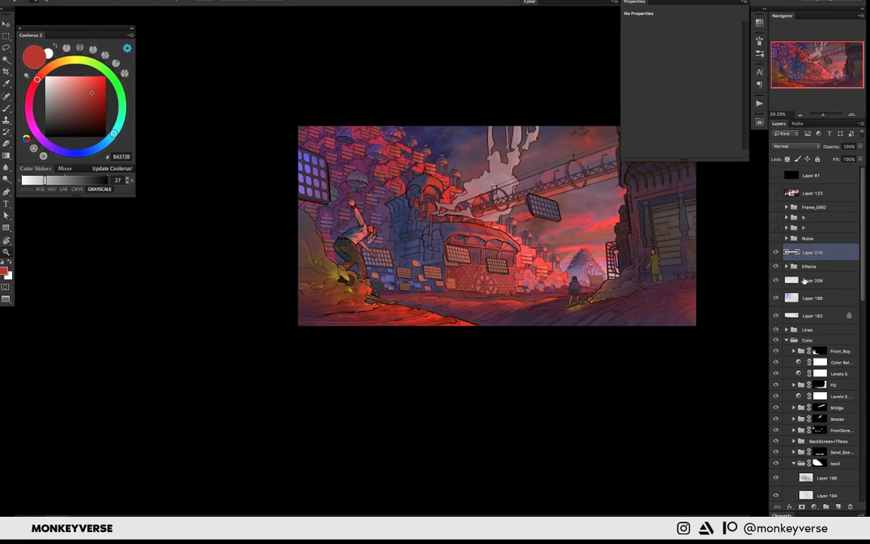
- Set Layer 209 to Saturation −71 and Lightness −37, and switch its blend mode to Normal
click(804, 281)
key(ctrl+u)
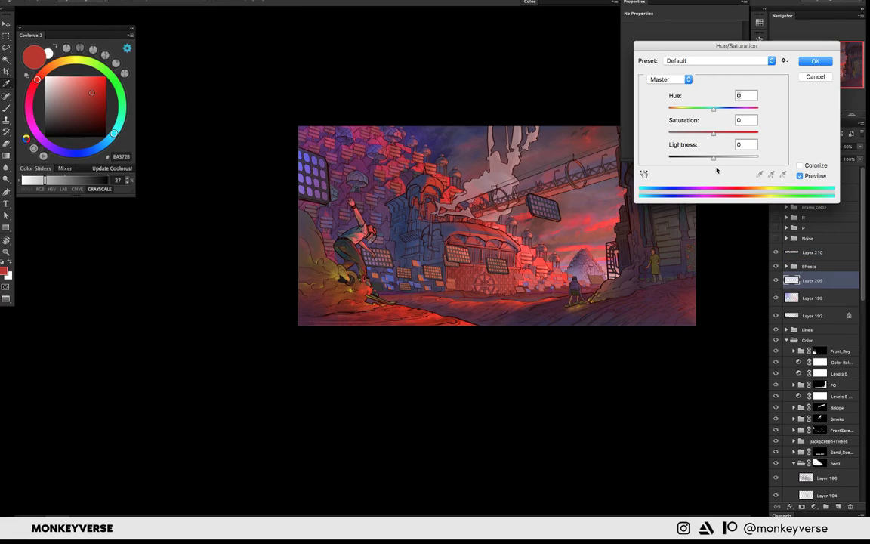
mouse_move(713, 158)
mouse_down()
mouse_move(688, 134)
mouse_move(697, 158)
mouse_up()
click(813, 63)
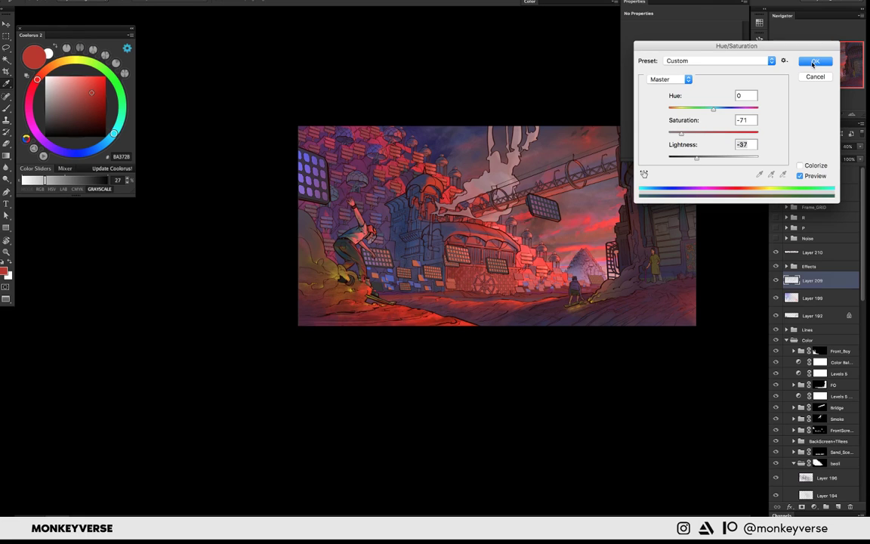
click(813, 63)
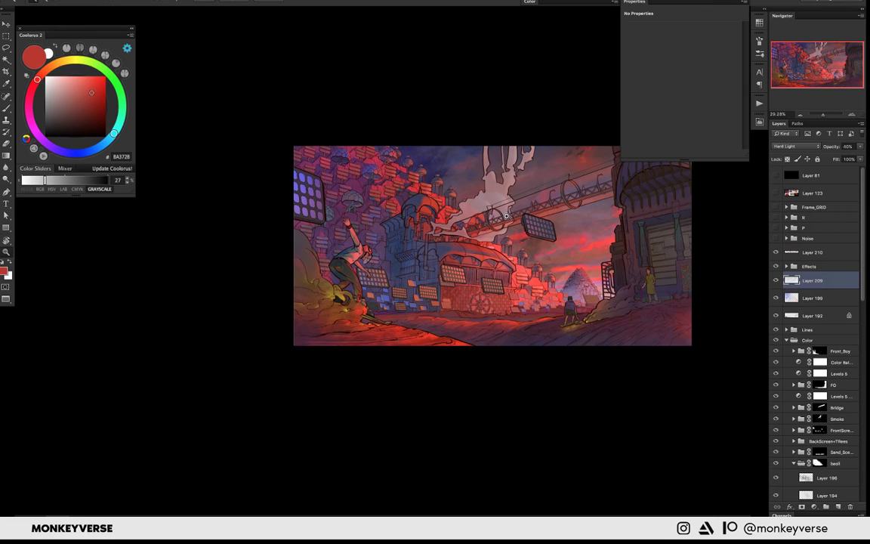
key(ctrl+plus)
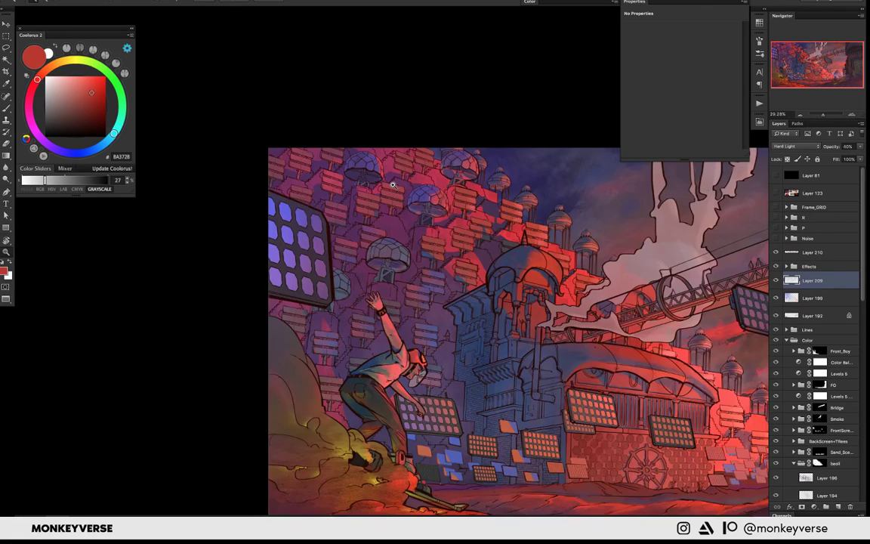
key(ctrl+minus)
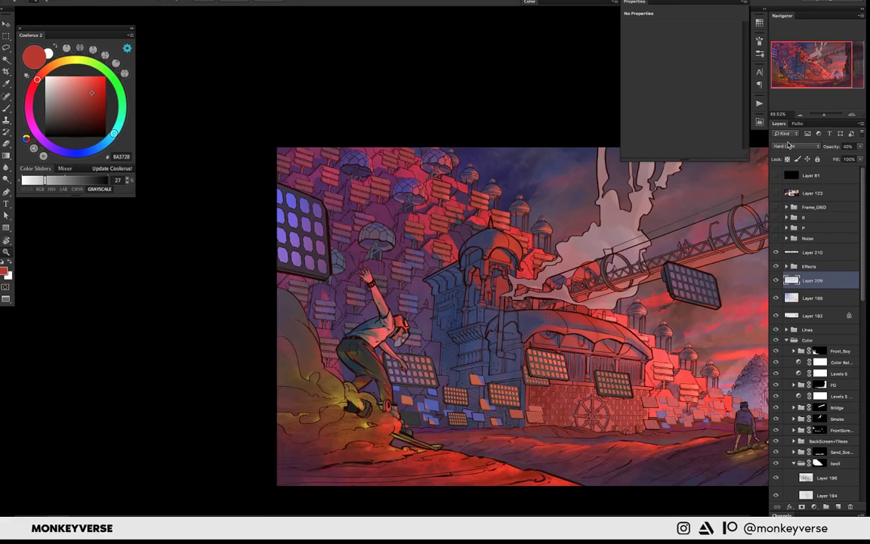
key(shift+alt+n)
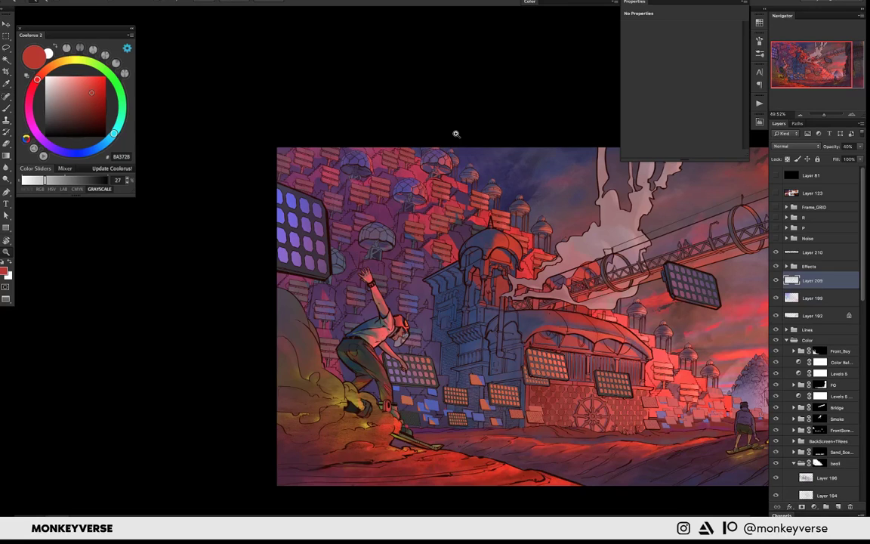
- Sample the smoke column's pinkish grey, 9F7275, as the painting colour
scroll(455, 134, down, 3)
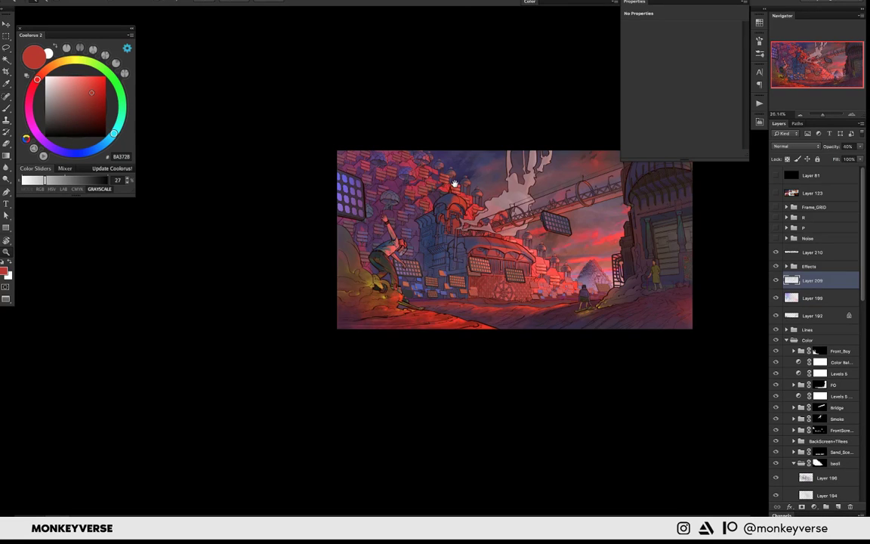
scroll(455, 184, up, 2)
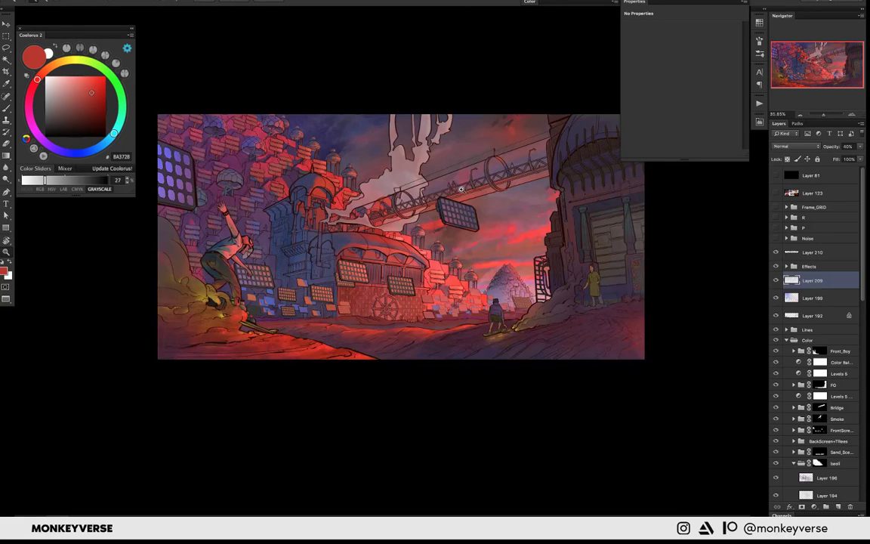
scroll(461, 189, down, 1)
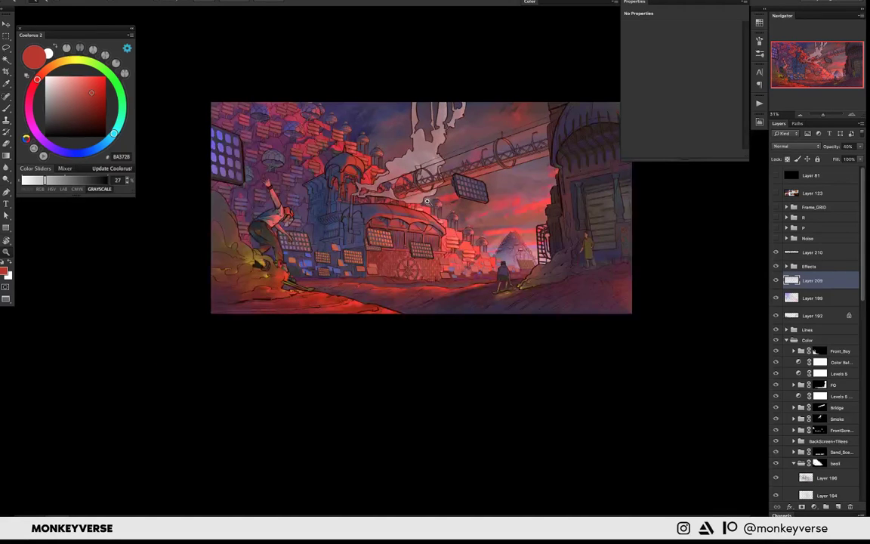
scroll(426, 200, up, 5)
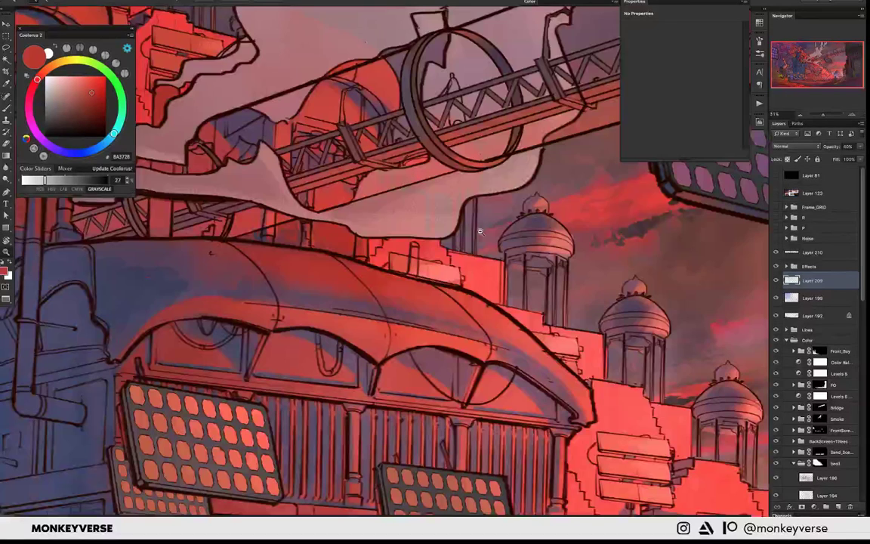
scroll(480, 231, down, 3)
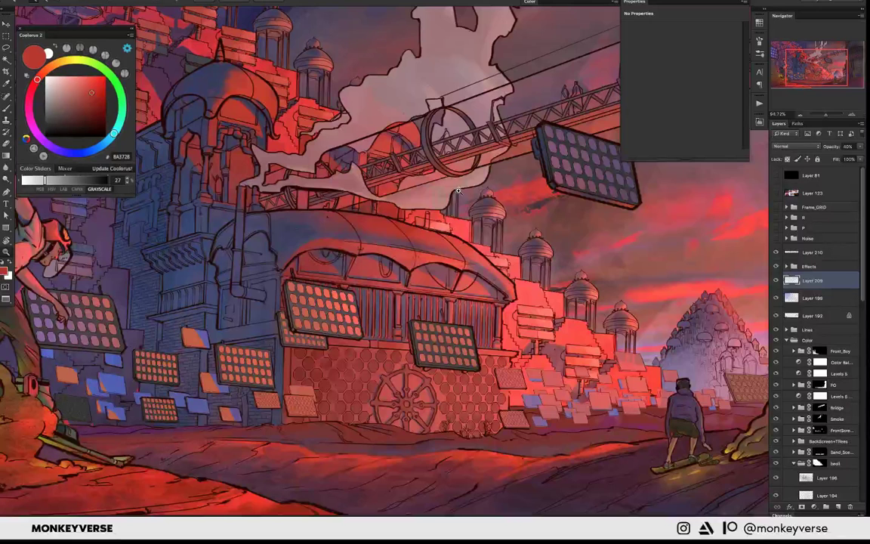
scroll(458, 191, down, 5)
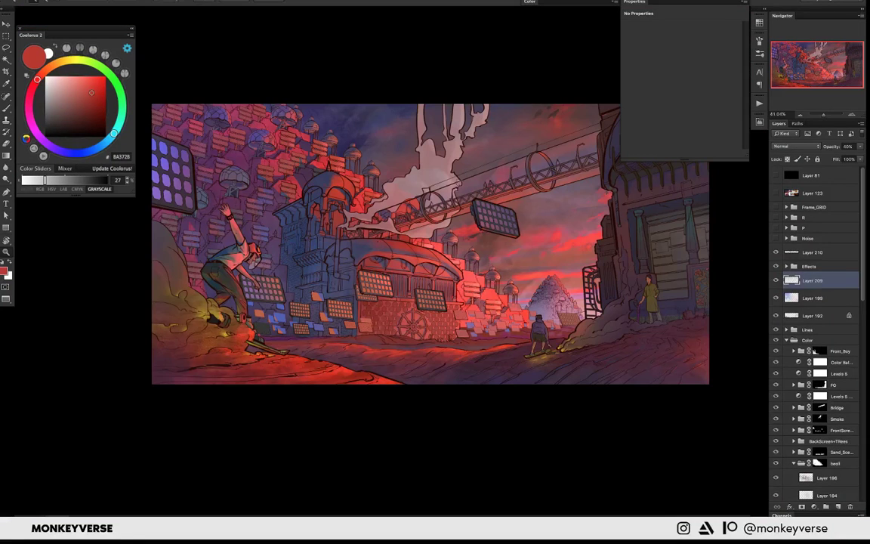
alt+click(422, 102)
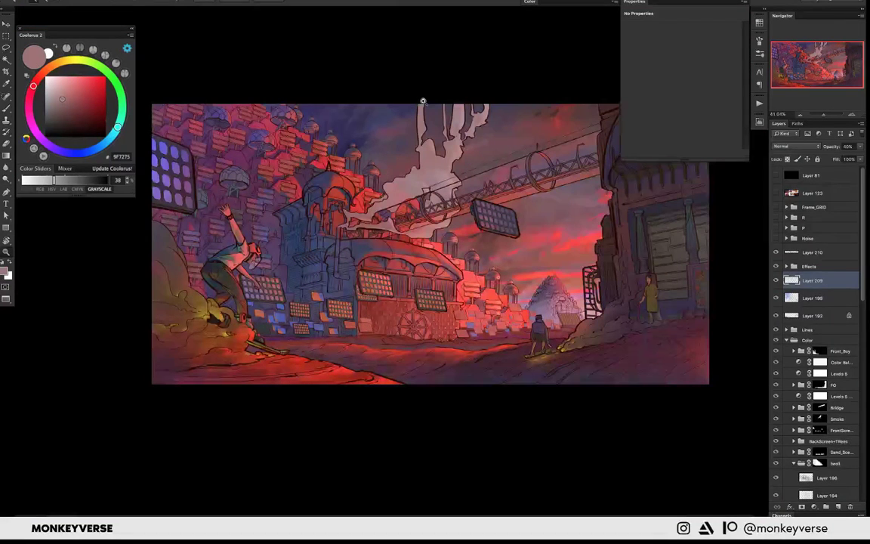
scroll(423, 100, up, 3)
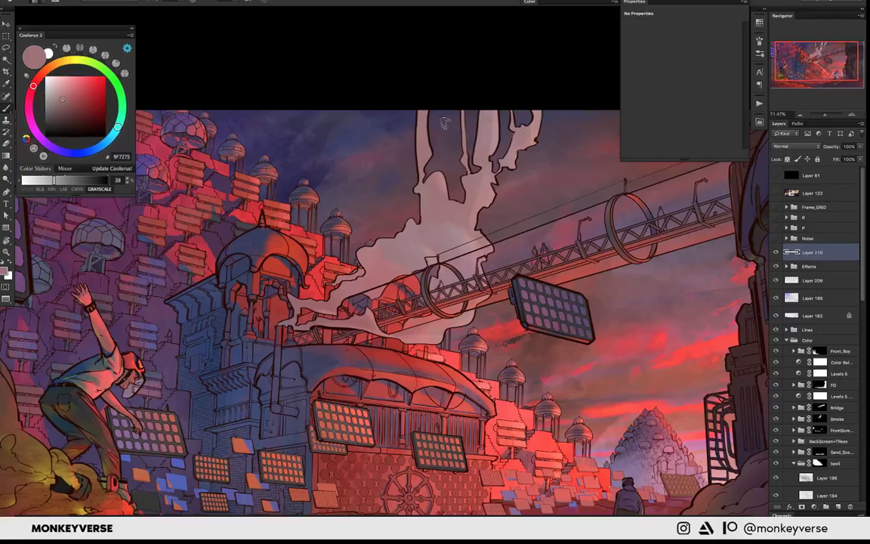
- Adjust the brush and paint light smoke grey along the smoke column's upper-left edge
alt+click(444, 123)
right_click(425, 140)
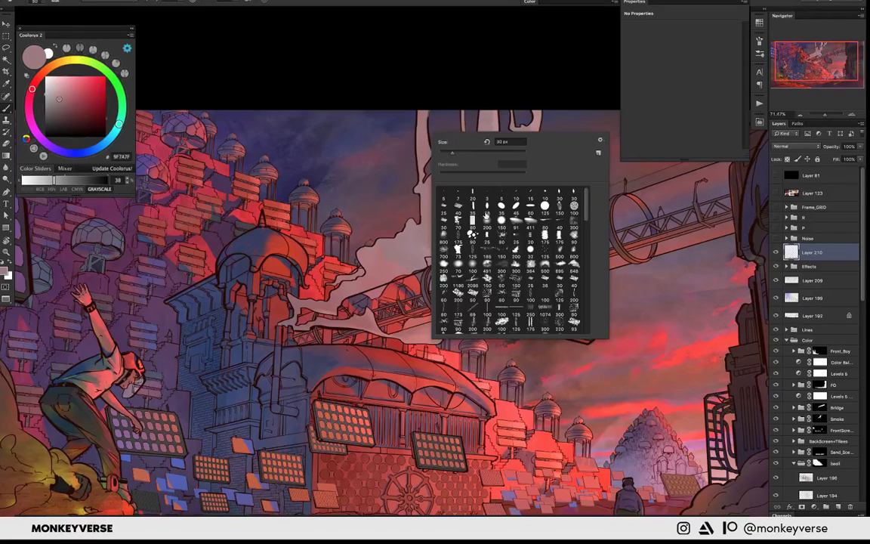
alt+click(426, 117)
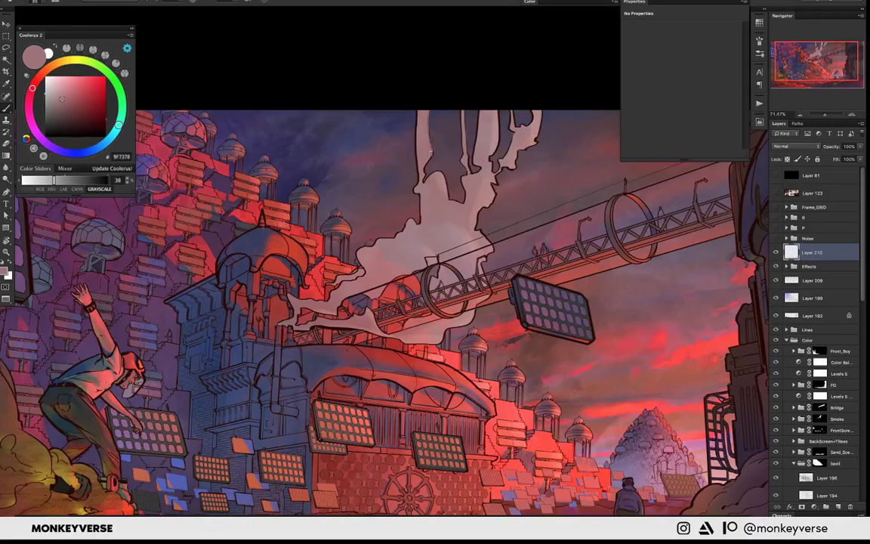
alt+click(413, 115)
drag(415, 115, 417, 190)
- Remove a stray light patch at the smoke's top and pick a cooler grey-mauve
scroll(378, 287, down, 2)
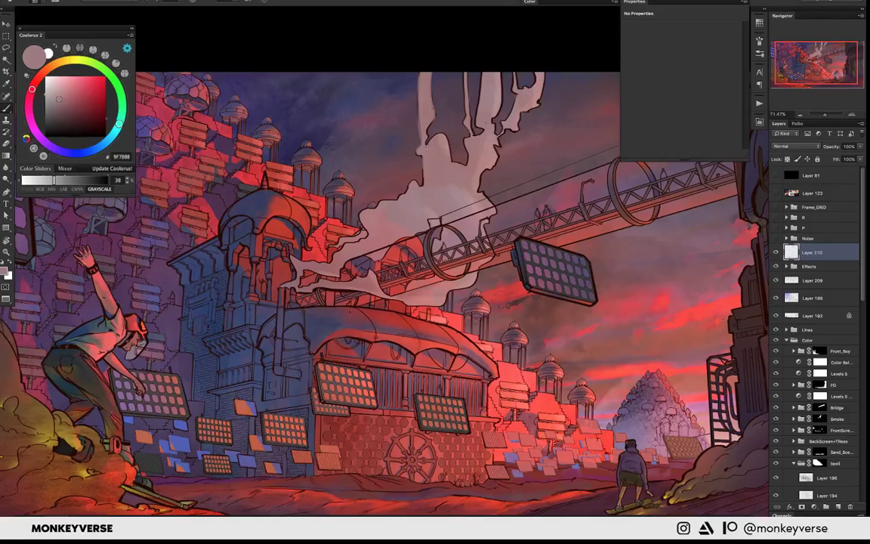
alt+click(423, 143)
scroll(440, 121, down, 3)
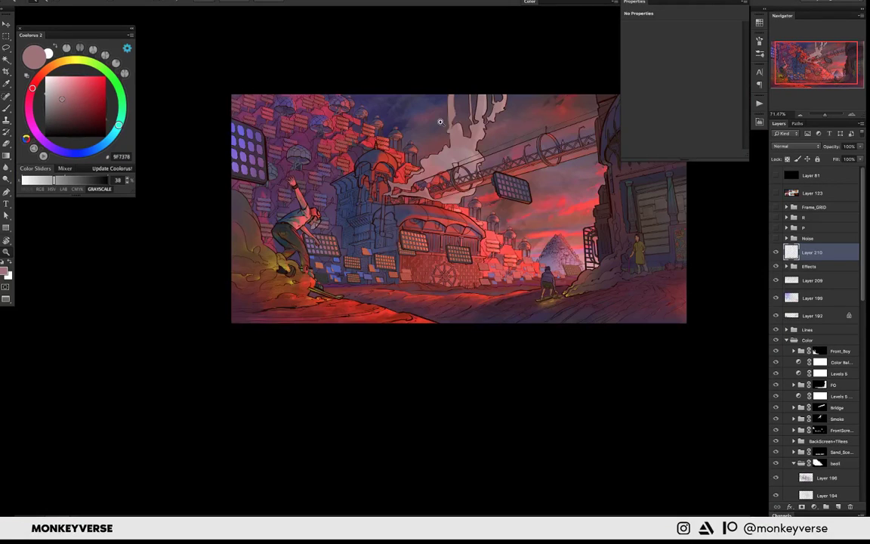
scroll(440, 121, down, 1)
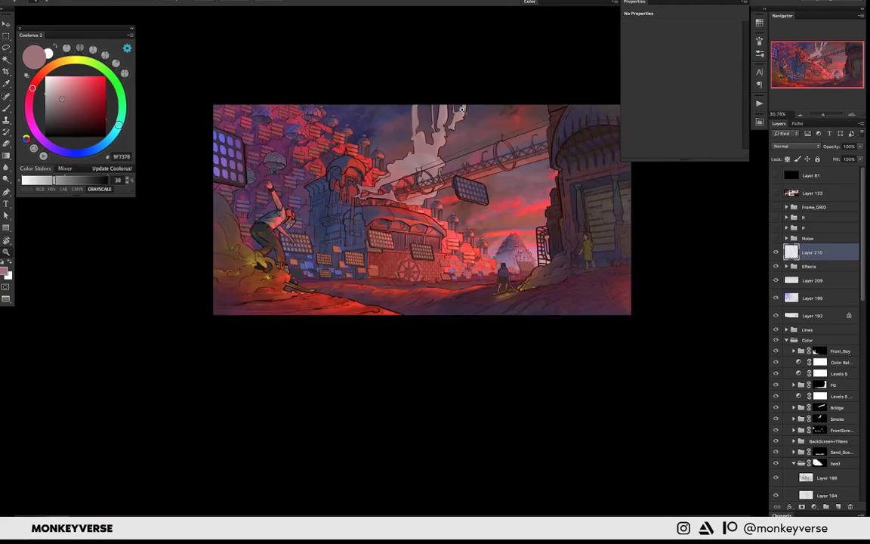
scroll(462, 110, up, 2)
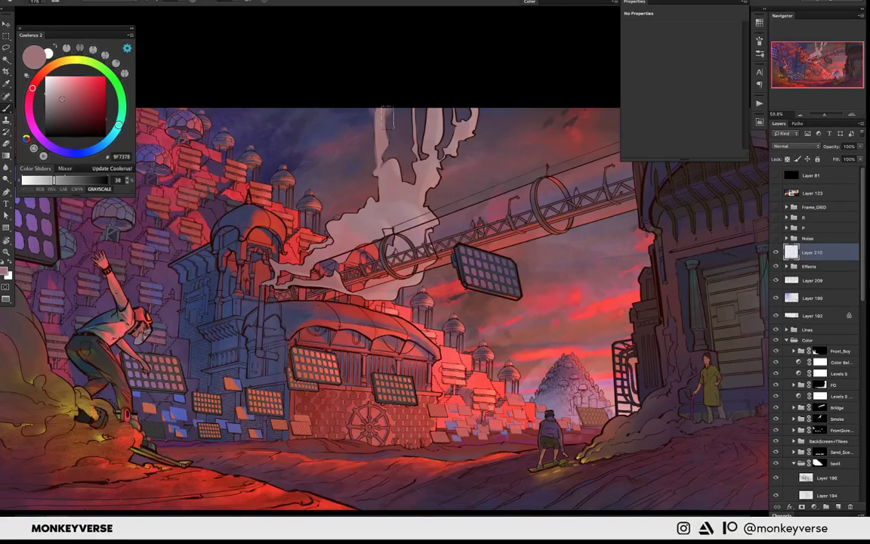
drag(386, 117, 390, 152)
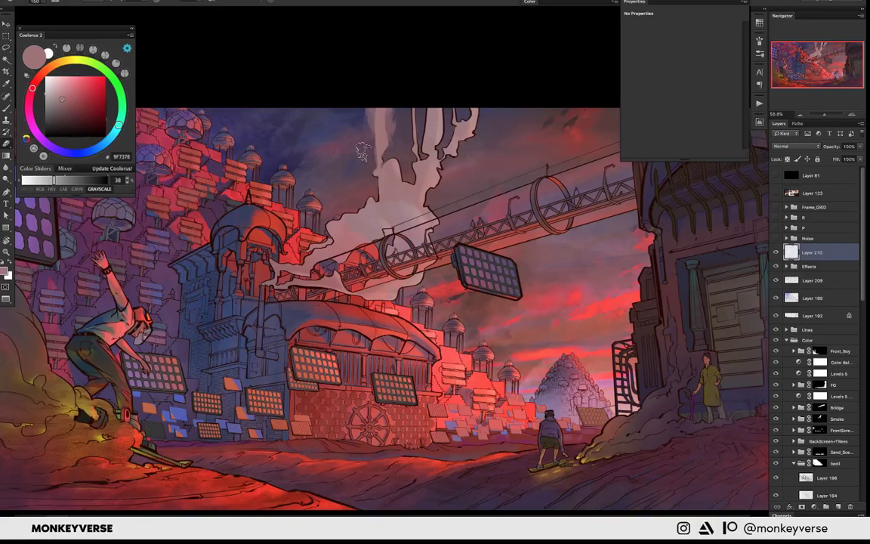
key(ctrl+z)
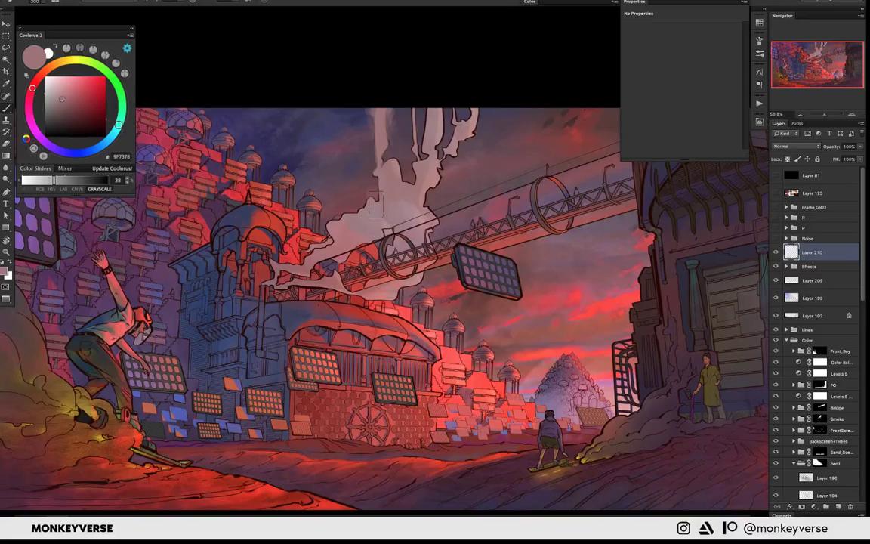
key(b)
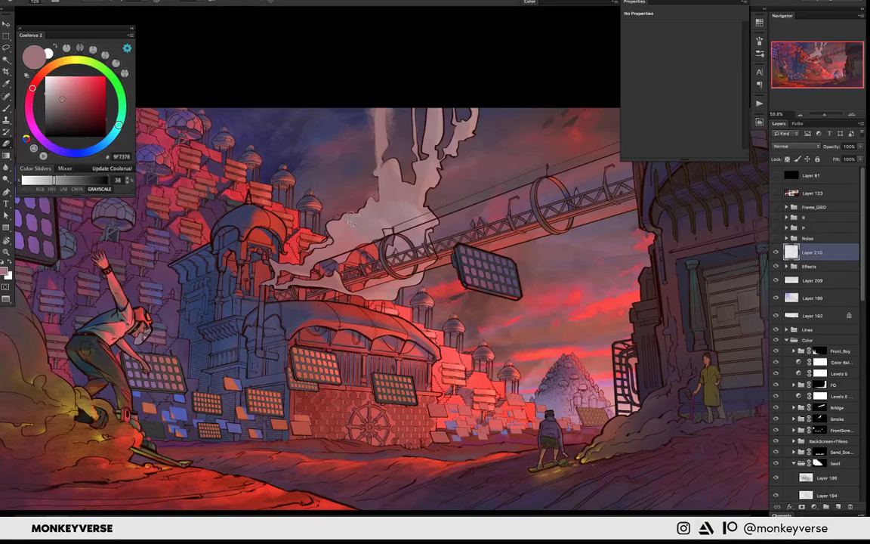
key(b)
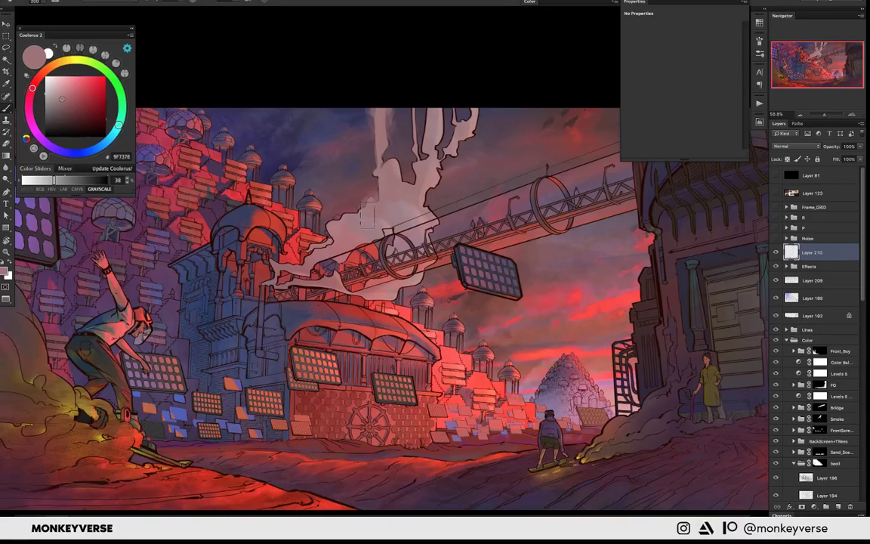
alt+click(372, 224)
key(ctrl+minus)
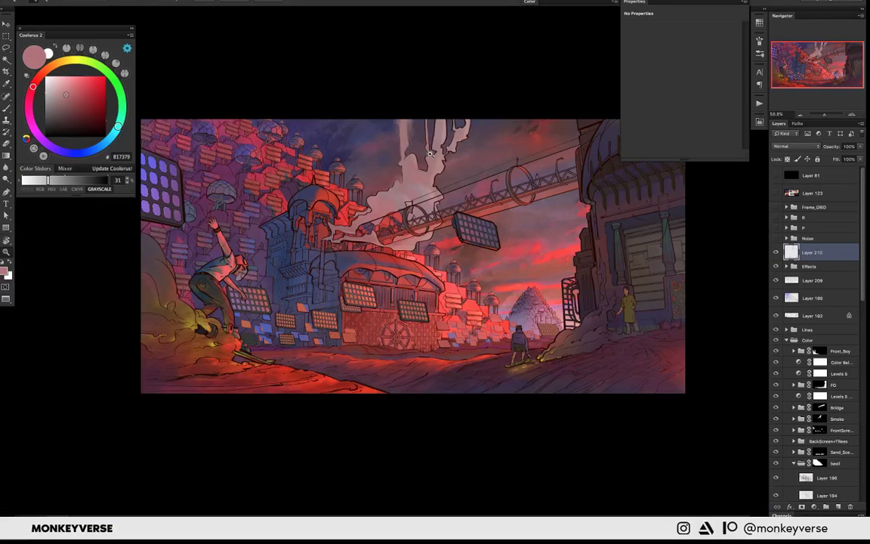
- Paint a bright red highlight along the floating panel's lower-right edge
key(j)
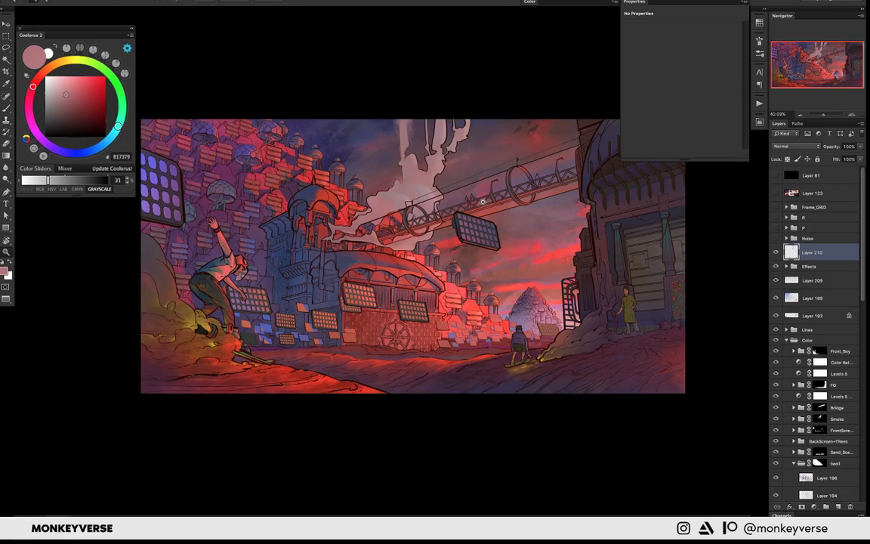
scroll(482, 202, right, 3)
scroll(465, 205, down, 2)
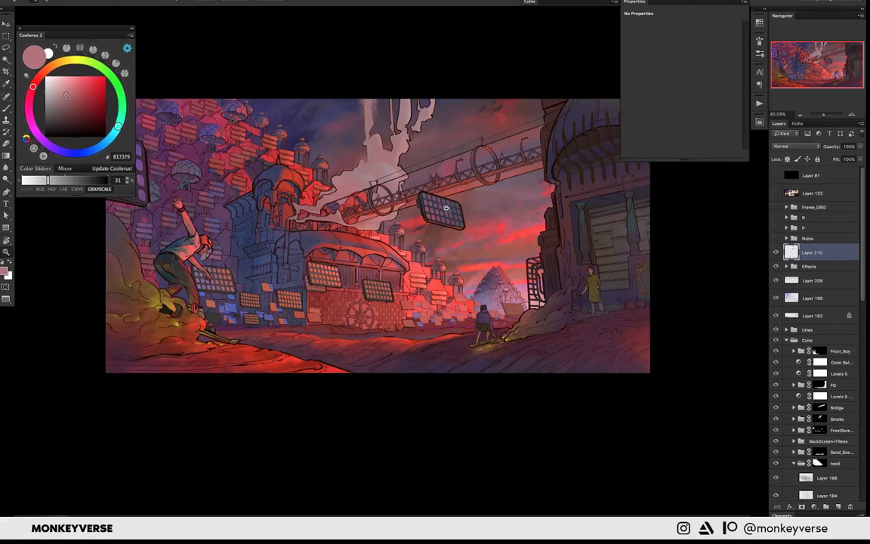
scroll(445, 207, up, 5)
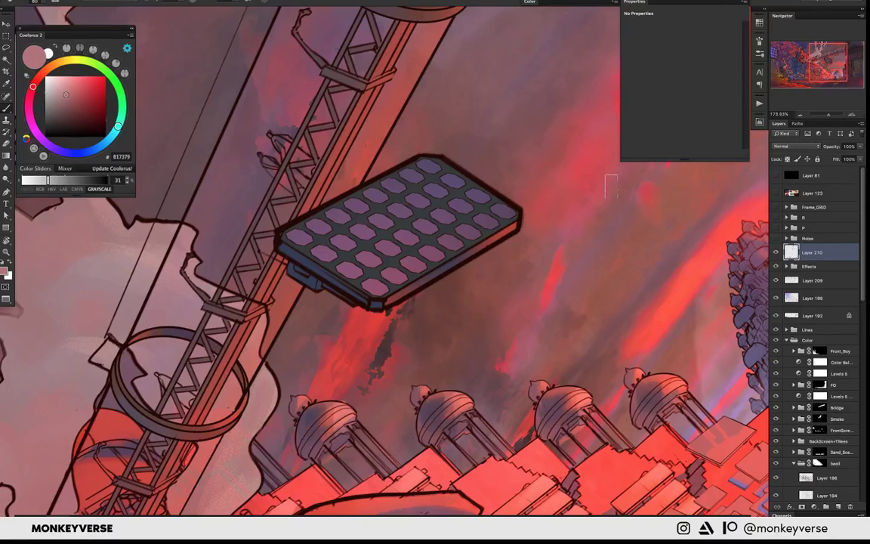
alt+click(610, 185)
drag(520, 220, 465, 262)
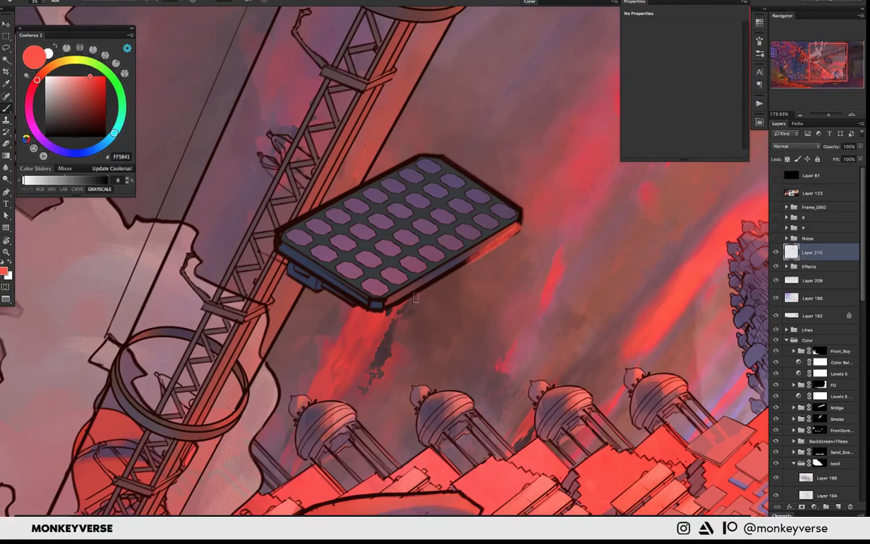
drag(520, 222, 408, 288)
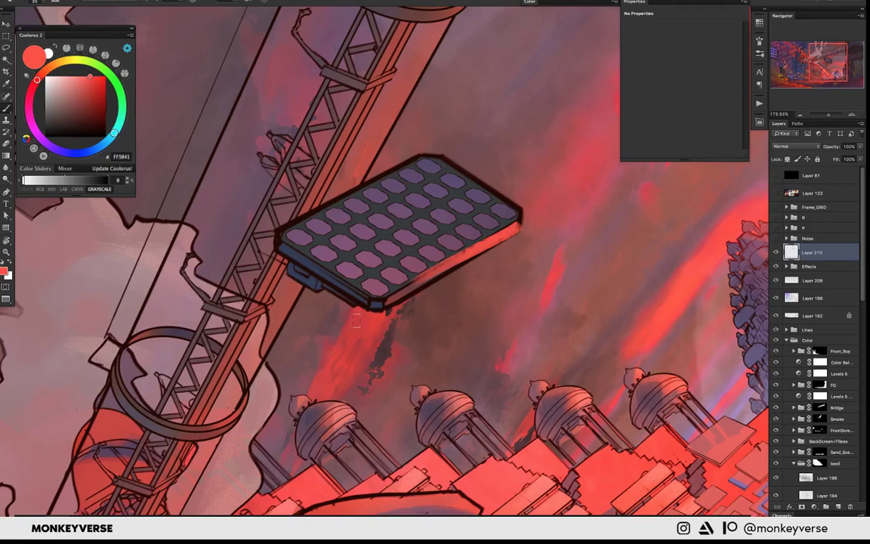
- Replace that highlight with deep brick red 87433A on the panel's side face
key(ctrl+z)
click(80, 84)
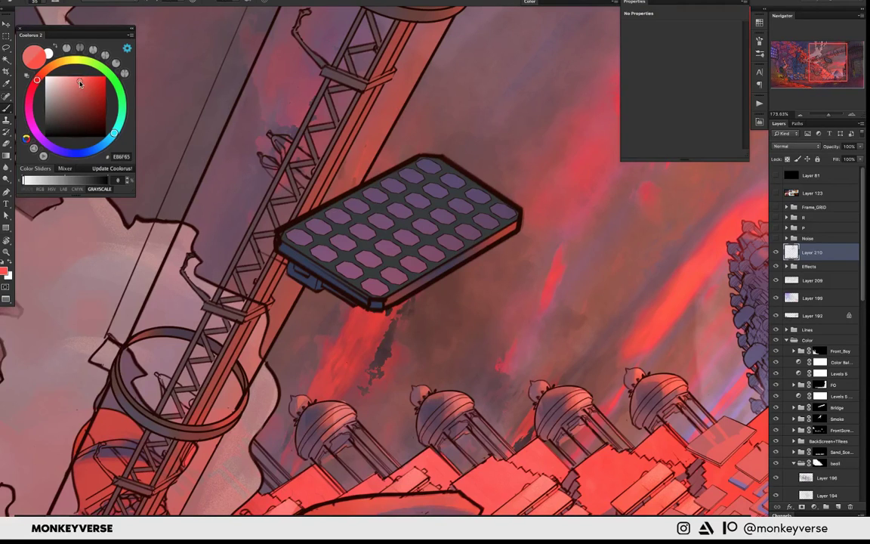
drag(80, 84, 86, 94)
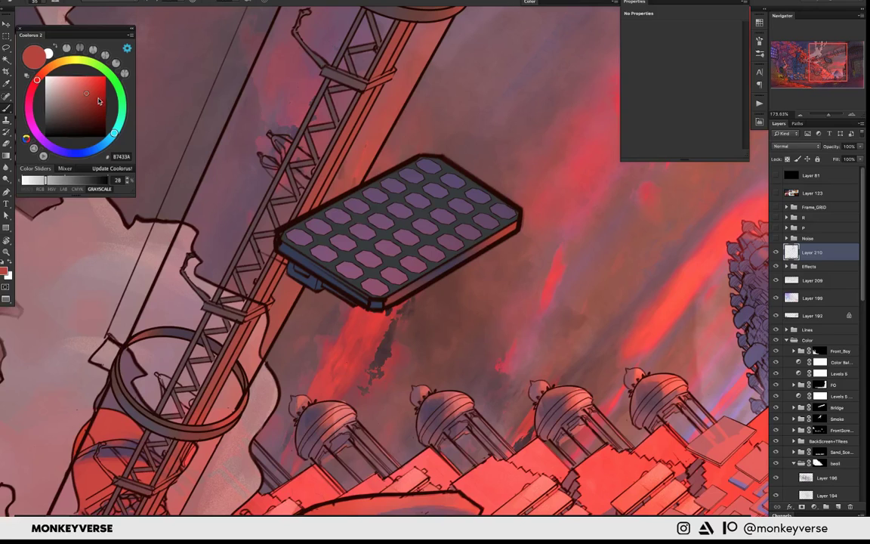
drag(509, 232, 385, 304)
- Zoom out to the whole illustration and rotate the view to a gentler tilt
key(ctrl+0)
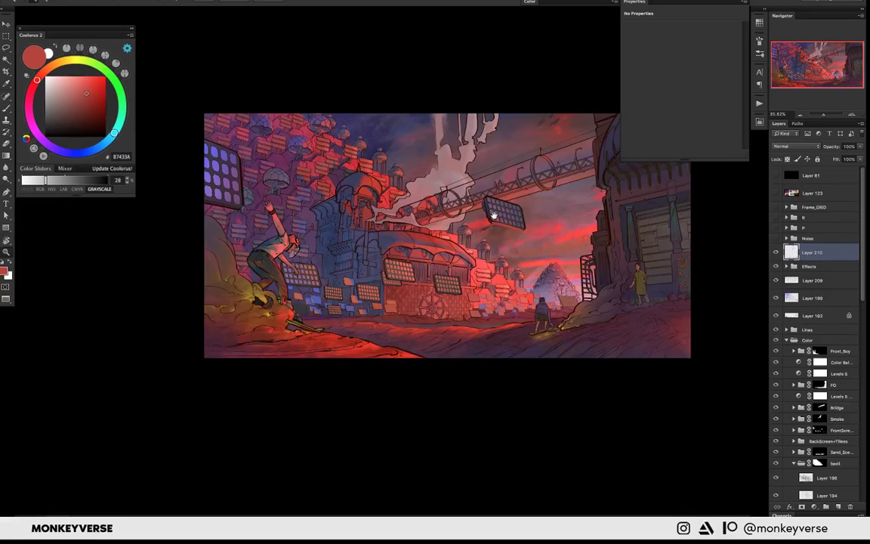
scroll(492, 216, up, 2)
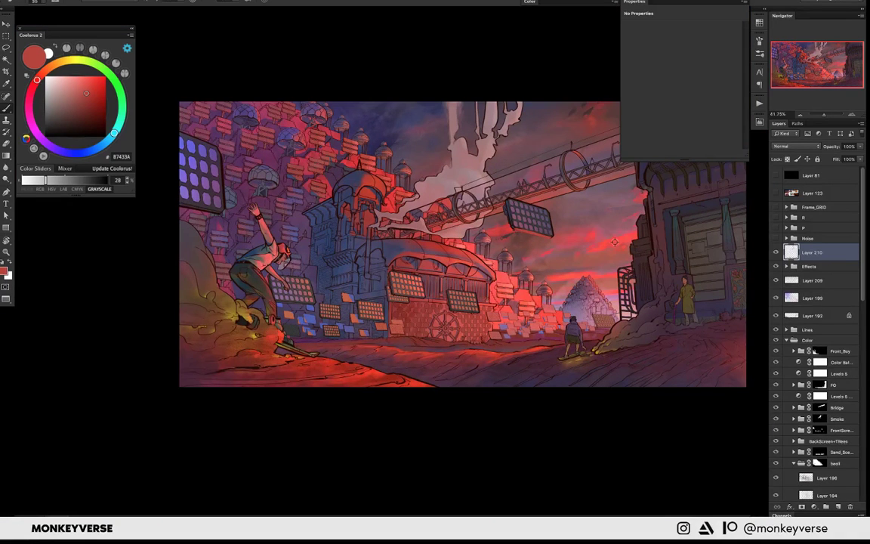
scroll(614, 242, up, 5)
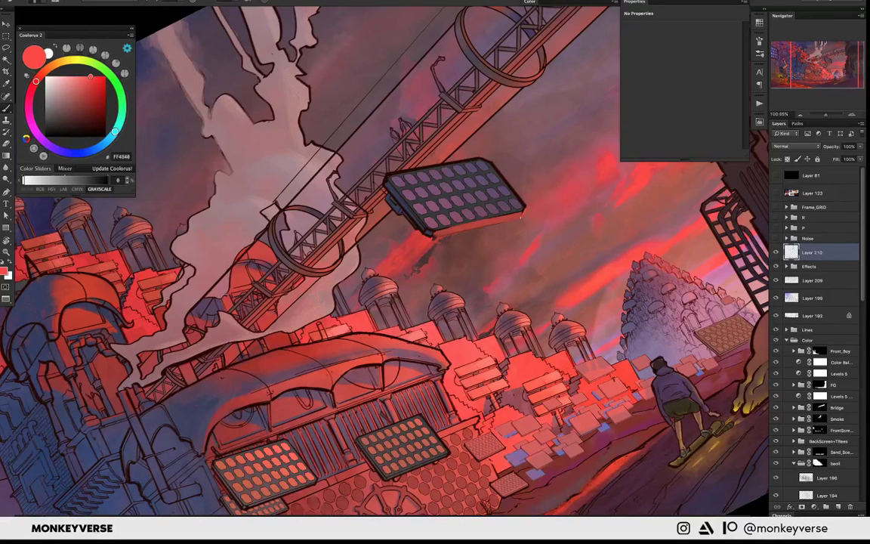
drag(519, 217, 544, 207)
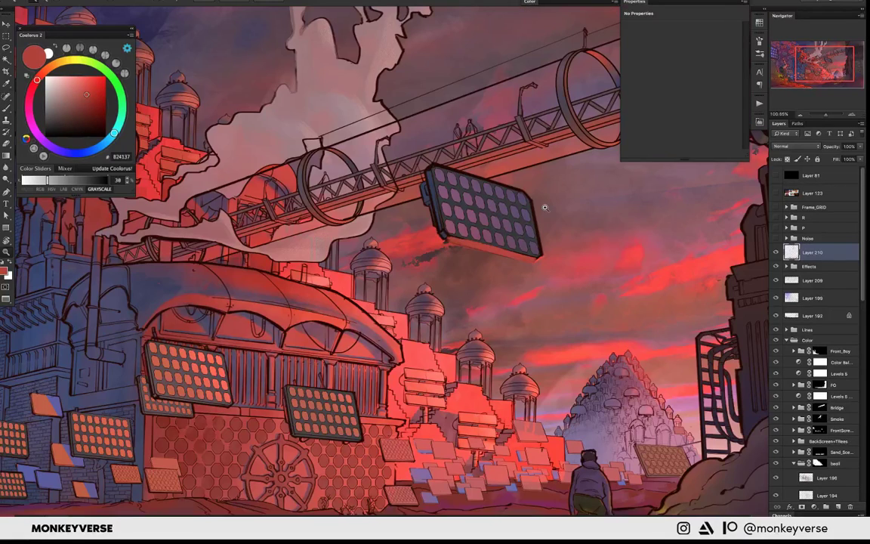
scroll(545, 207, down, 2)
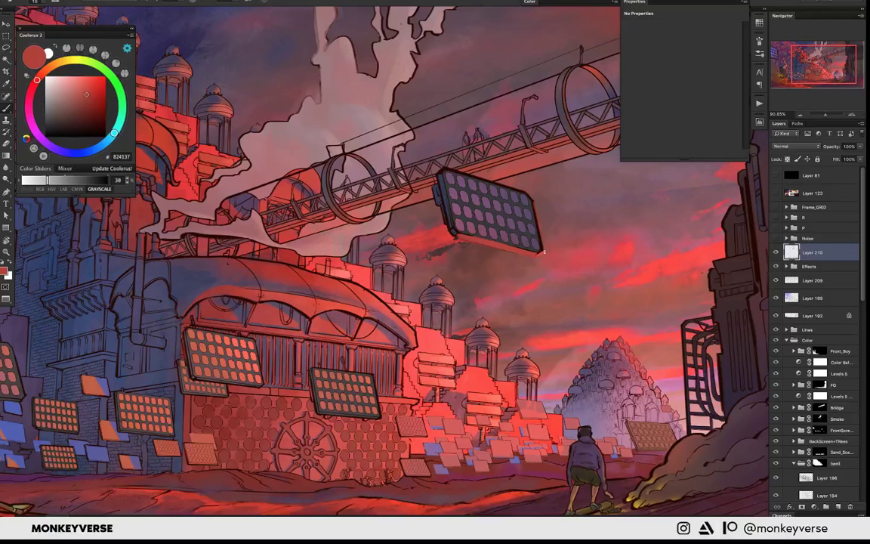
key(j)
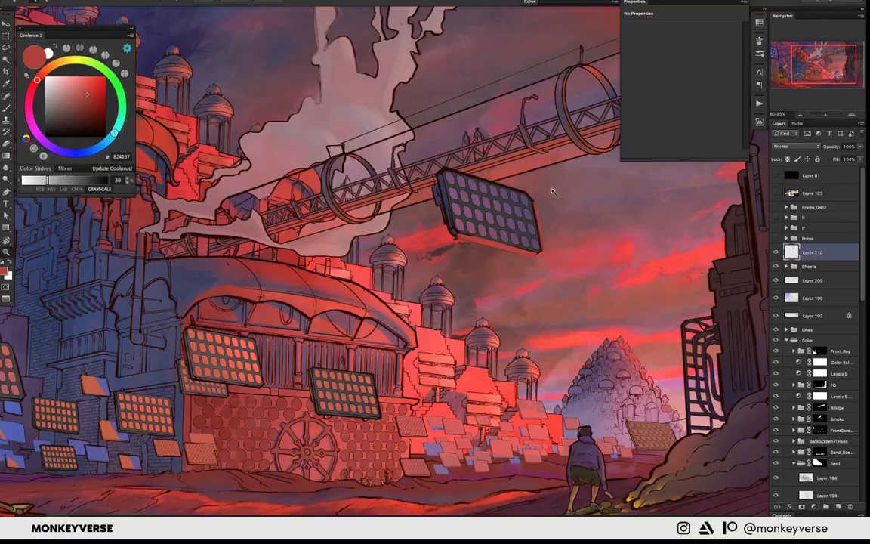
scroll(551, 191, down, 3)
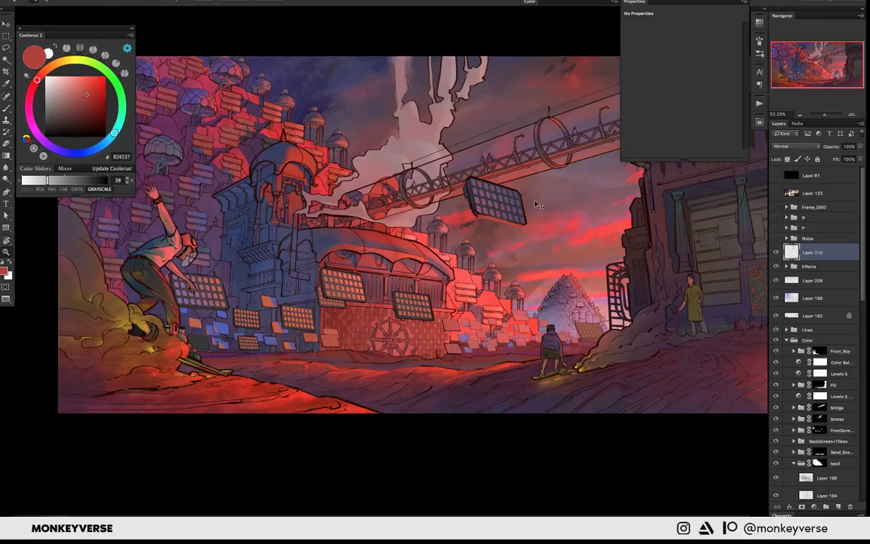
key(b)
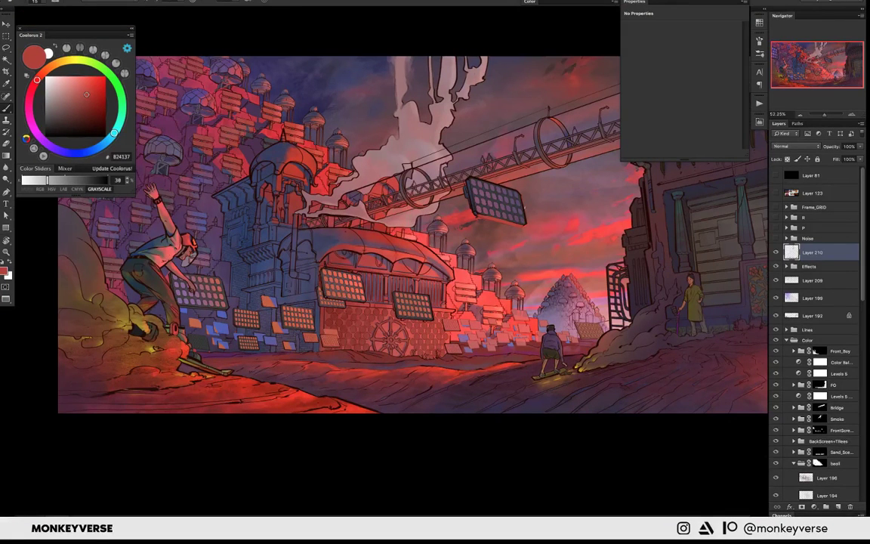
scroll(565, 128, up, 5)
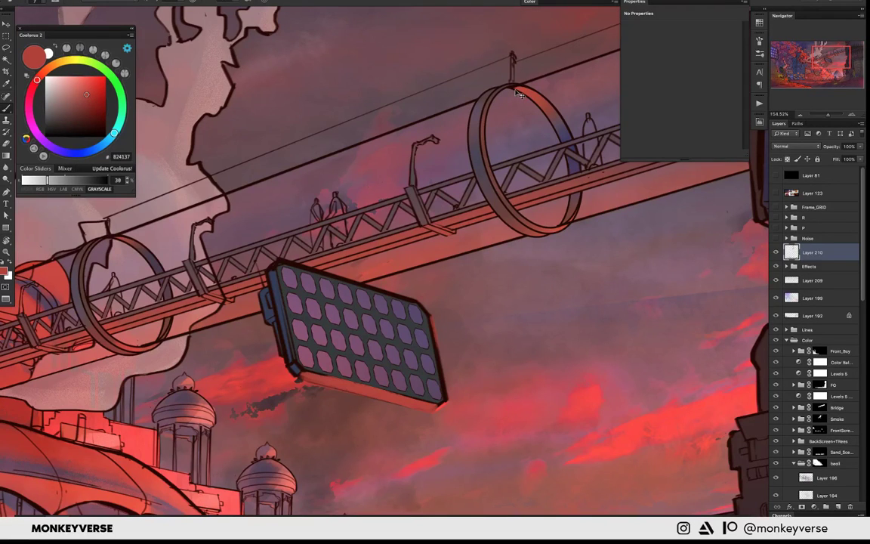
drag(519, 95, 551, 134)
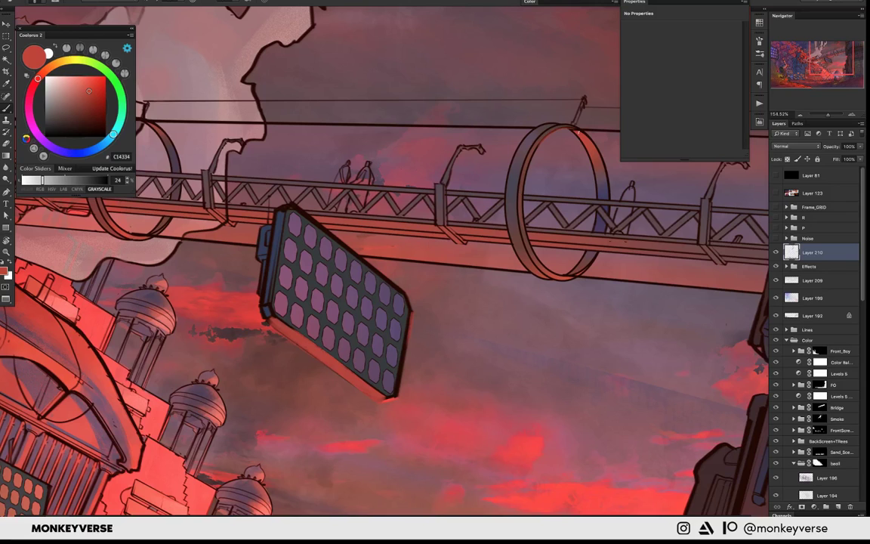
drag(576, 130, 487, 145)
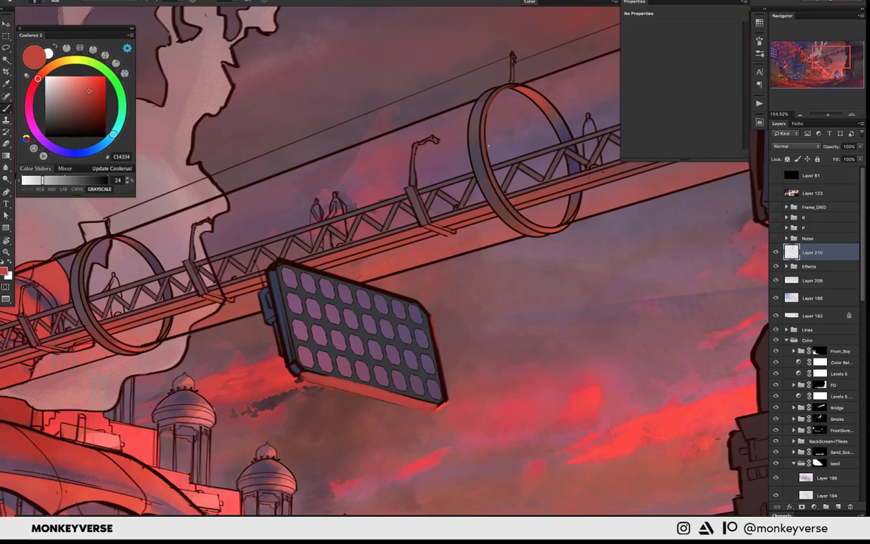
scroll(498, 135, right, 3)
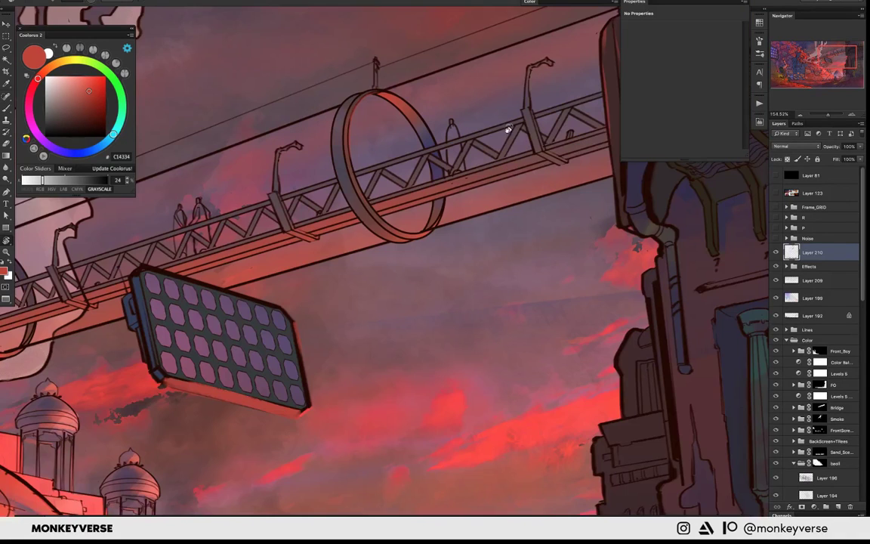
drag(507, 130, 484, 136)
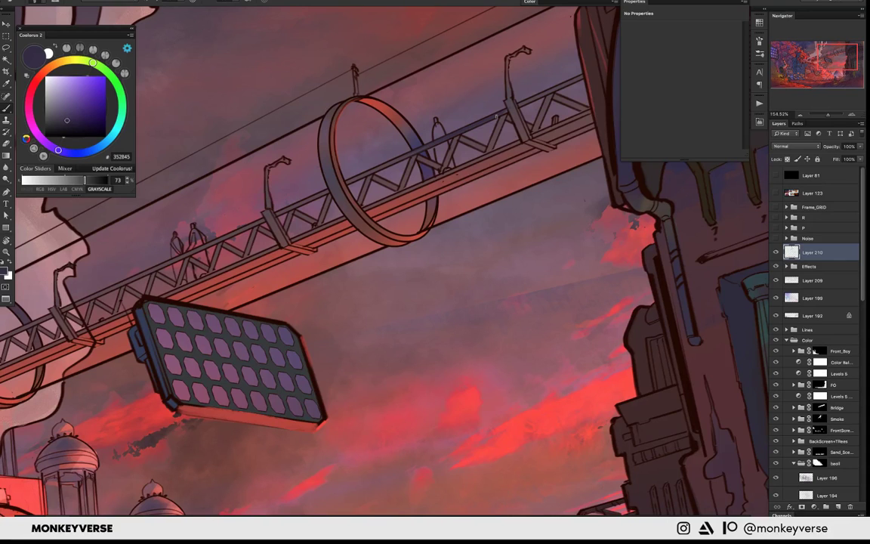
drag(496, 116, 438, 158)
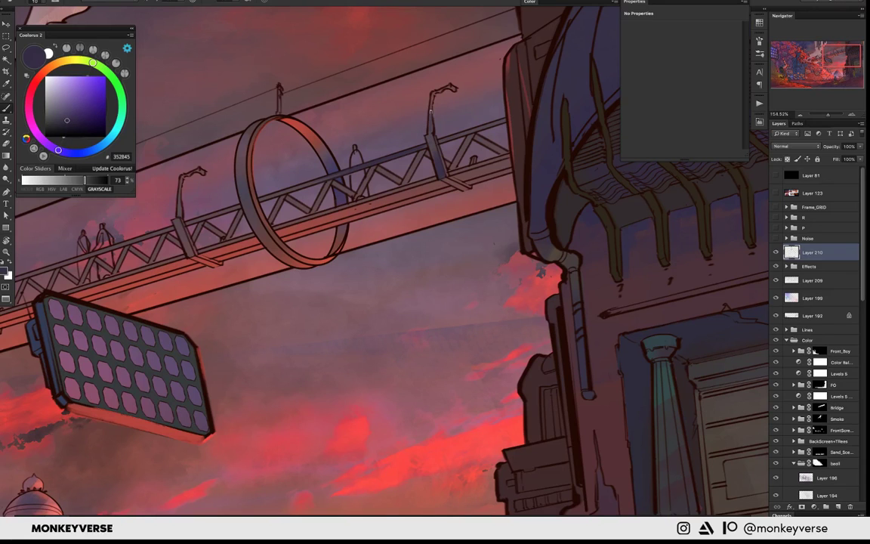
scroll(468, 181, down, 1)
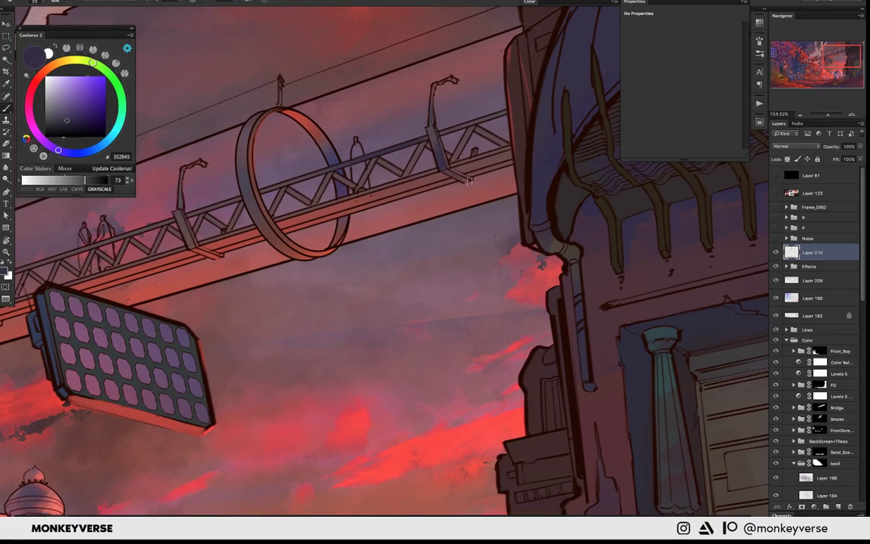
scroll(468, 181, down, 3)
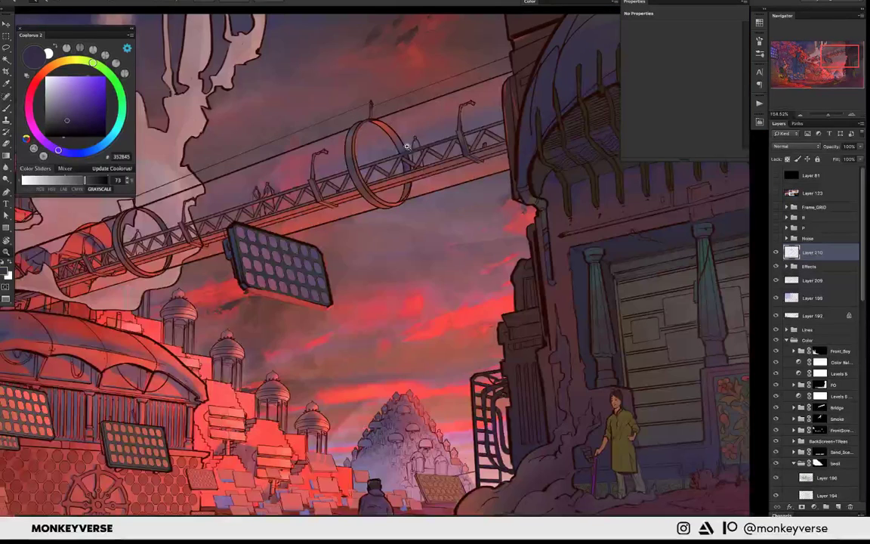
scroll(407, 146, down, 3)
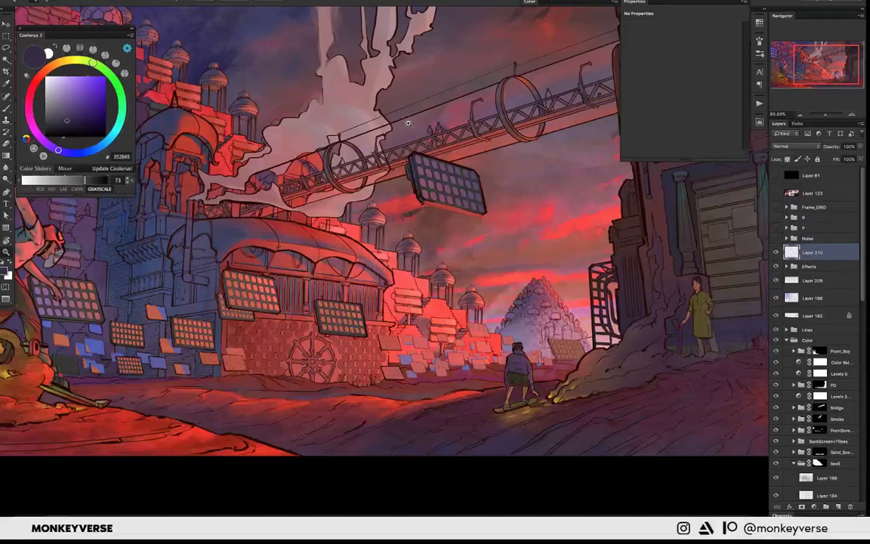
scroll(407, 122, up, 2)
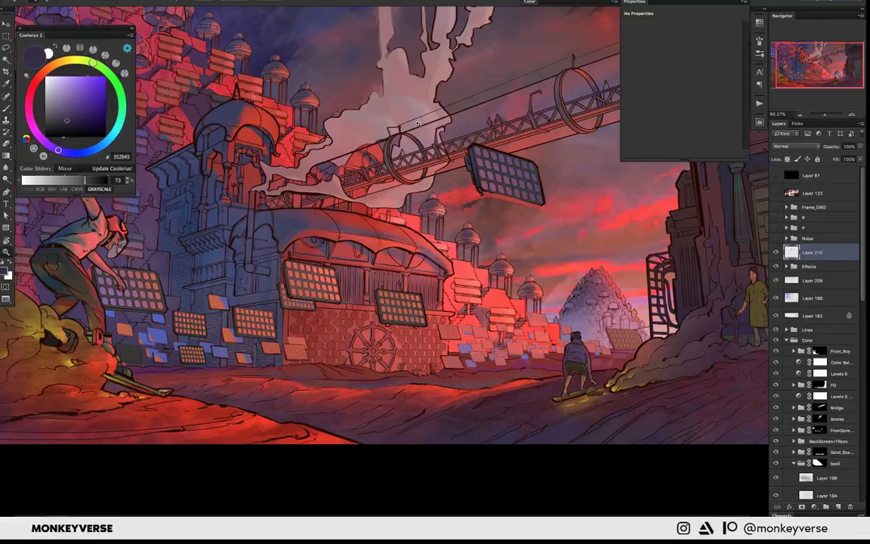
scroll(417, 122, down, 1)
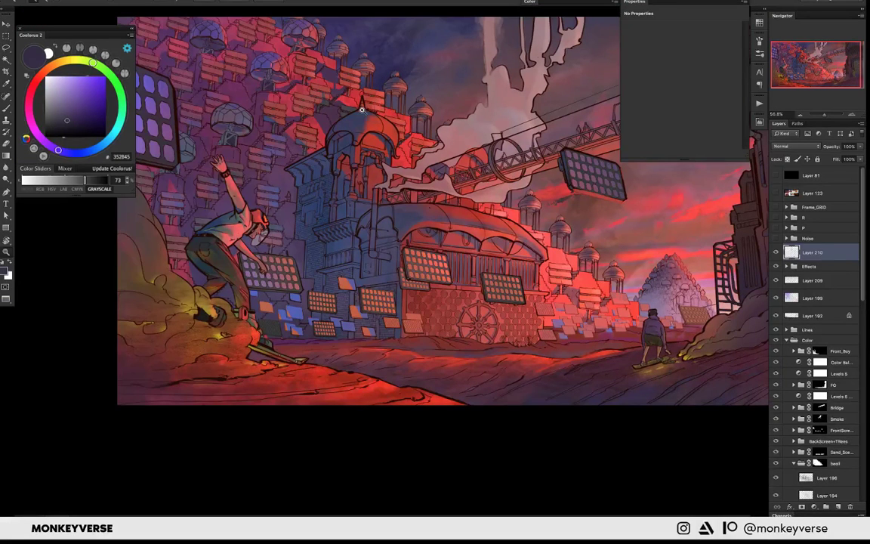
- Sample the dome's blue and shade its left interior with a darker blue
scroll(362, 109, up, 5)
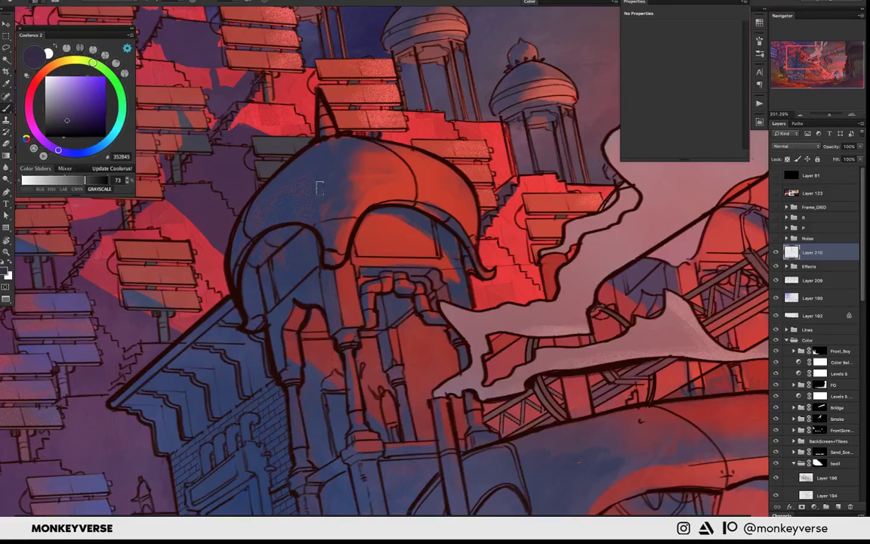
alt+click(310, 183)
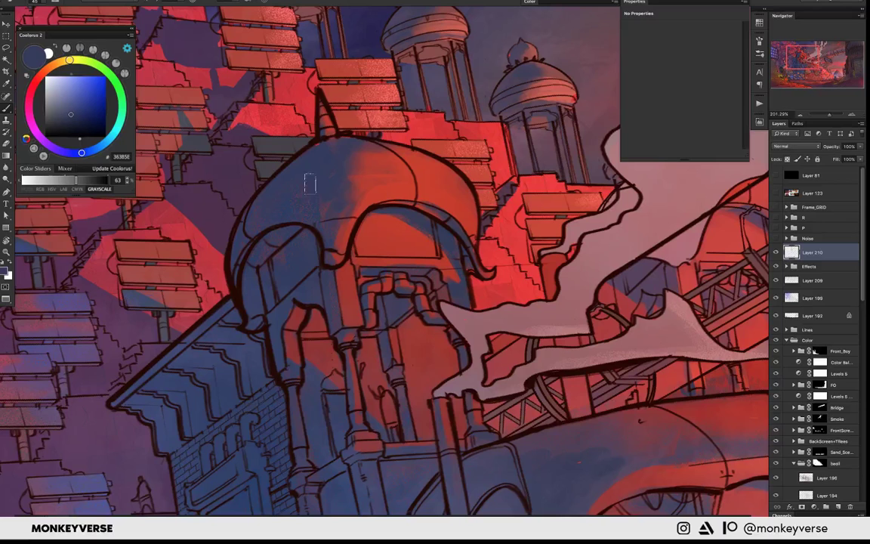
drag(260, 242, 300, 223)
click(75, 120)
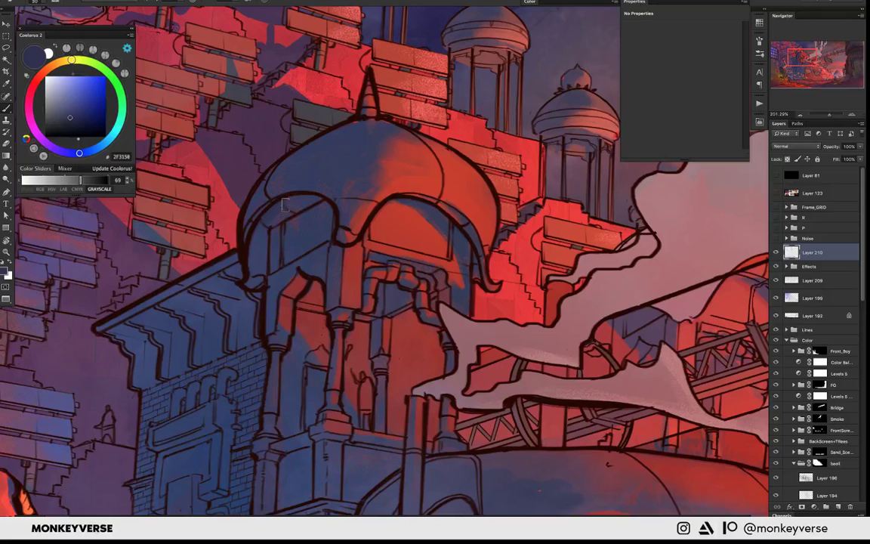
drag(284, 202, 302, 205)
- Darken the dome's left outline with dark navy 252938
alt+click(280, 217)
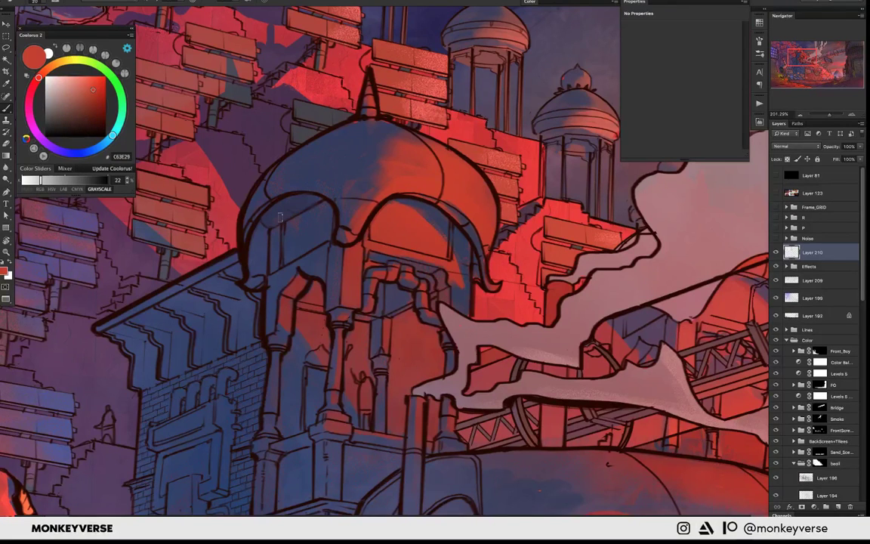
alt+click(274, 211)
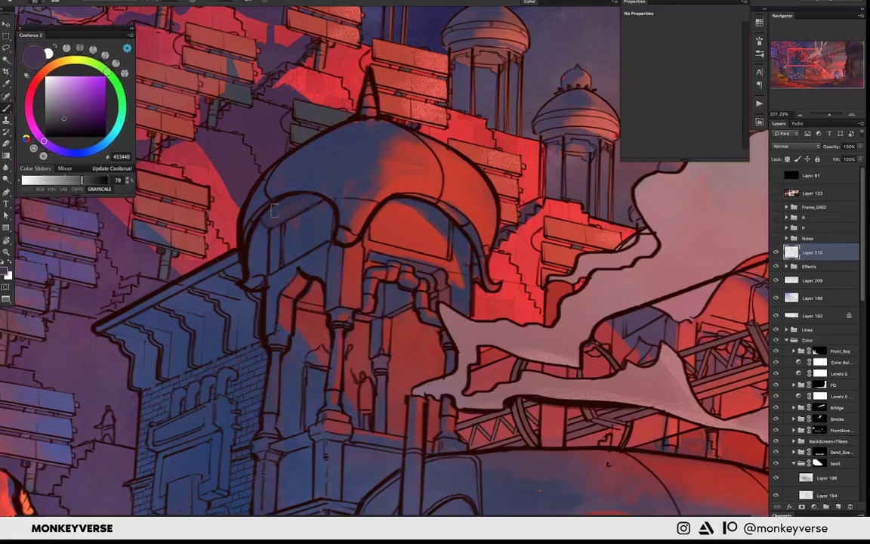
alt+click(261, 235)
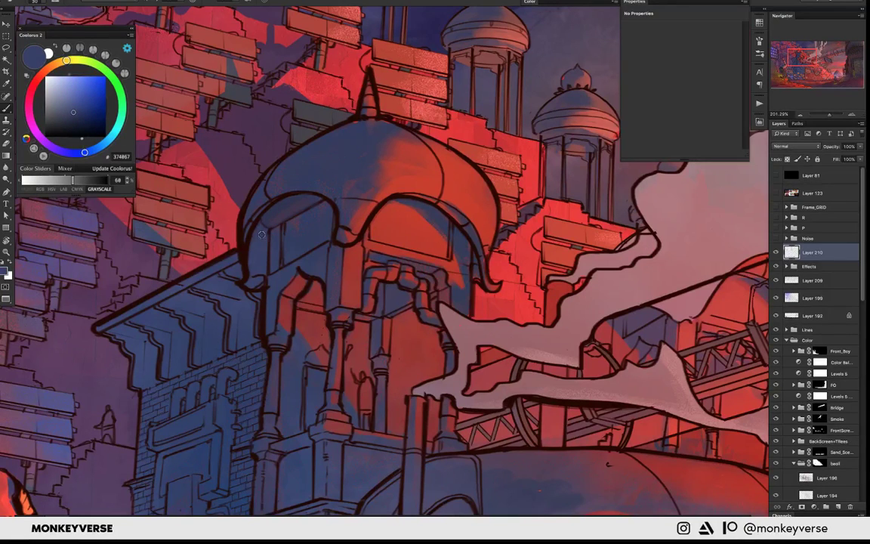
alt+click(251, 223)
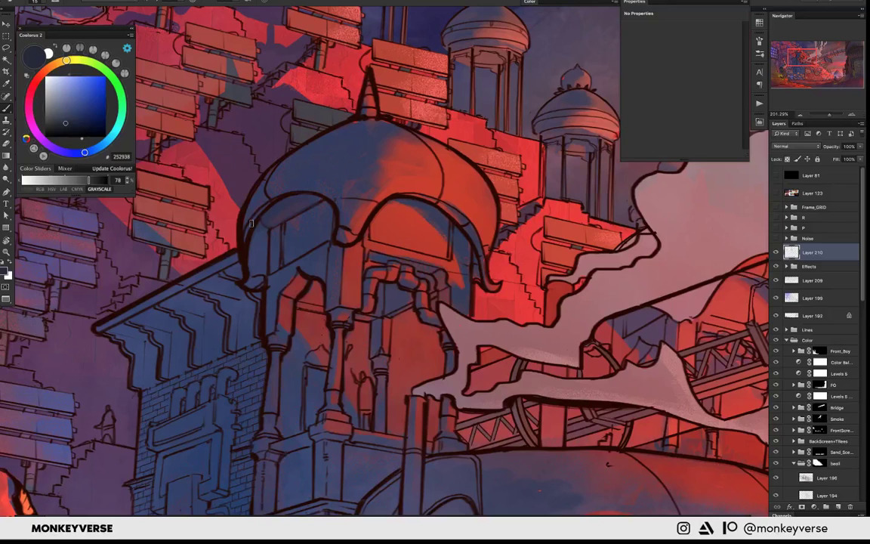
drag(236, 204, 242, 250)
mouse_move(235, 206)
mouse_down()
mouse_move(242, 250)
mouse_move(334, 197)
mouse_up()
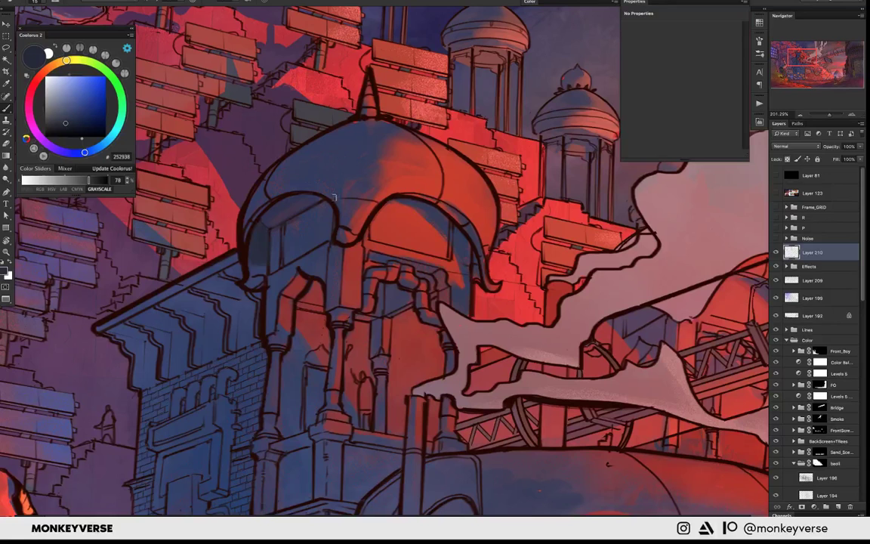
scroll(334, 197, down, 3)
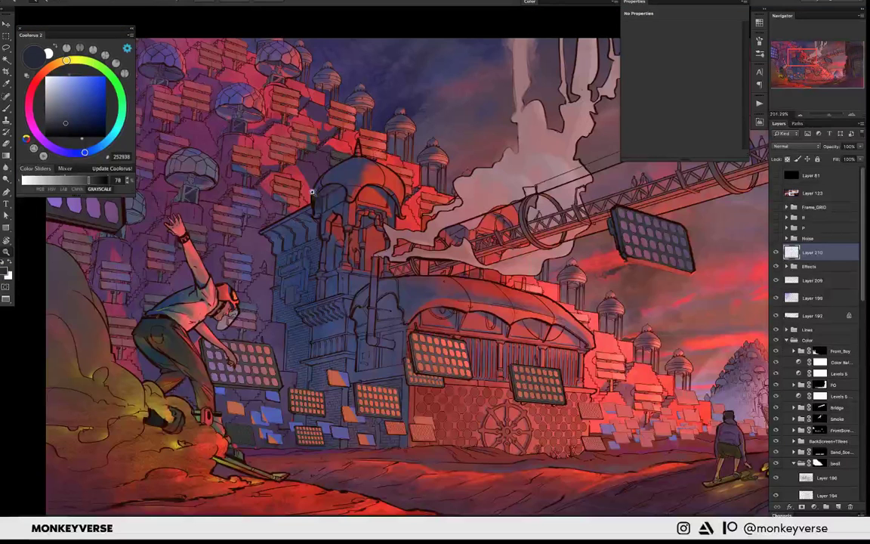
- Paint soft blue shading along the dome's left side
alt+click(317, 195)
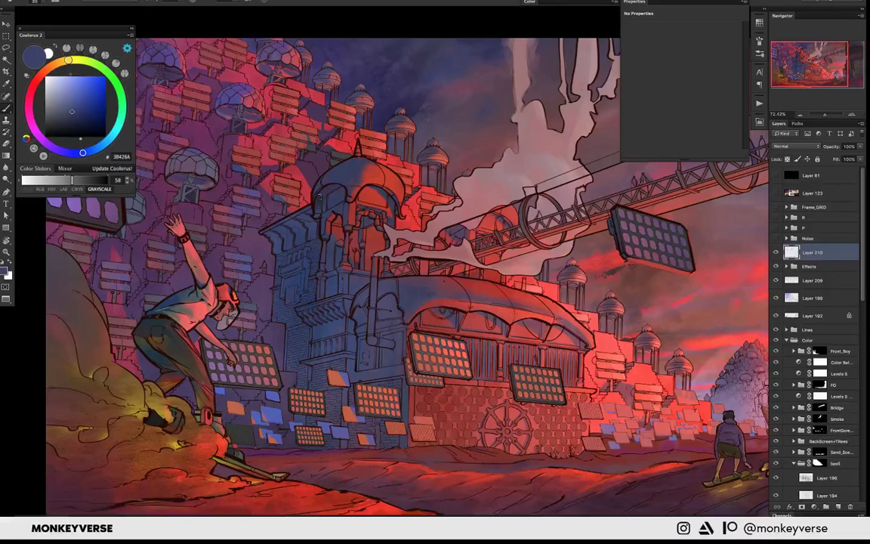
key(b)
alt+click(335, 175)
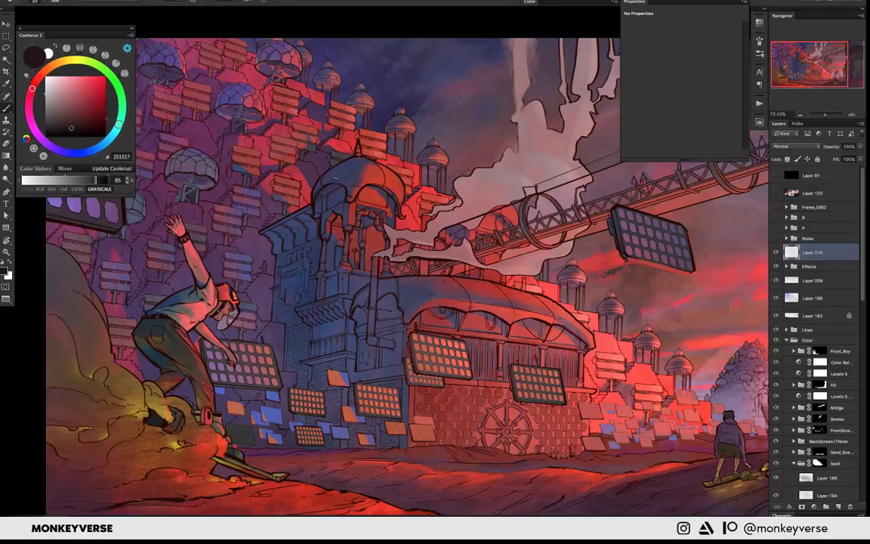
alt+scroll(334, 175, up, 5)
alt+click(317, 219)
mouse_move(317, 219)
mouse_down()
mouse_move(367, 161)
mouse_move(445, 113)
mouse_up()
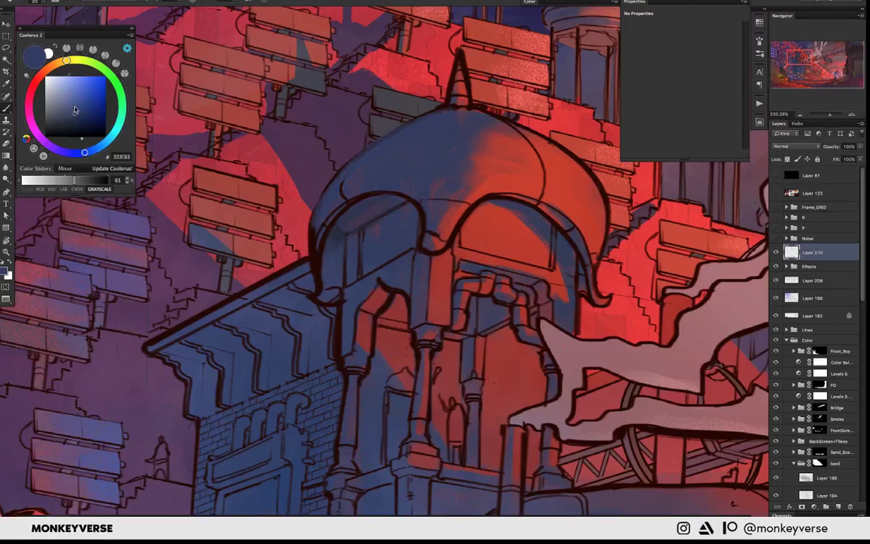
- Lay soft magenta-purple on the dome's upper left, then sample a bright red
click(33, 121)
click(32, 120)
drag(408, 133, 415, 119)
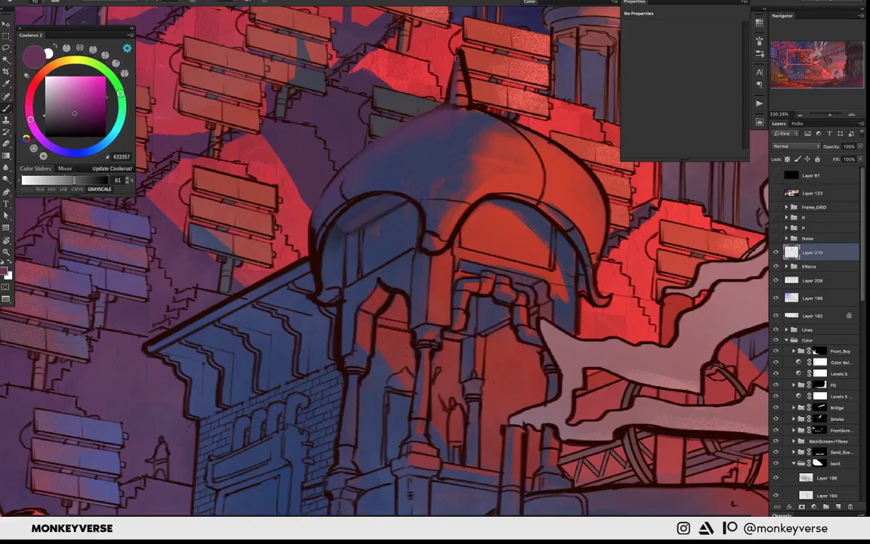
alt+click(449, 70)
alt+click(435, 93)
mouse_move(435, 93)
mouse_down()
mouse_move(326, 106)
mouse_move(302, 136)
mouse_up()
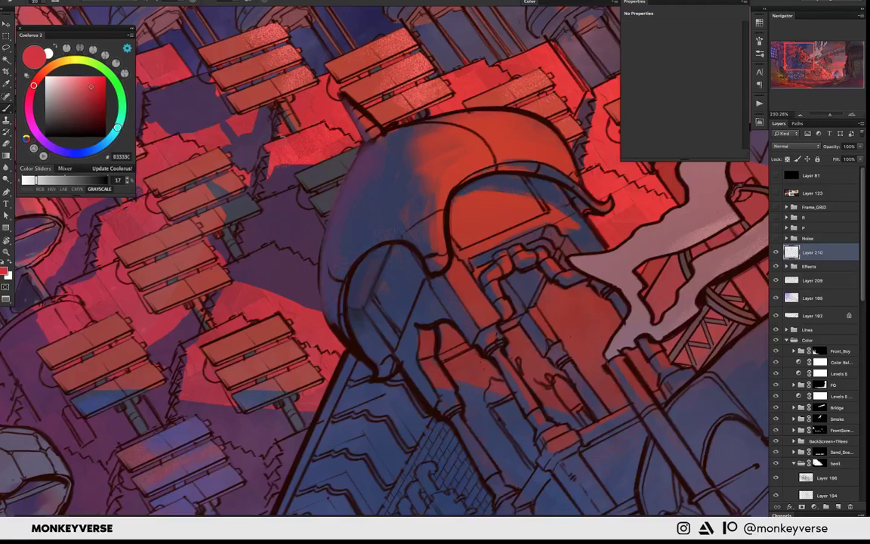
- Brush red into the shadow beside the dome, then repaint it with dark purple 482F4F
drag(239, 141, 242, 160)
alt+click(268, 172)
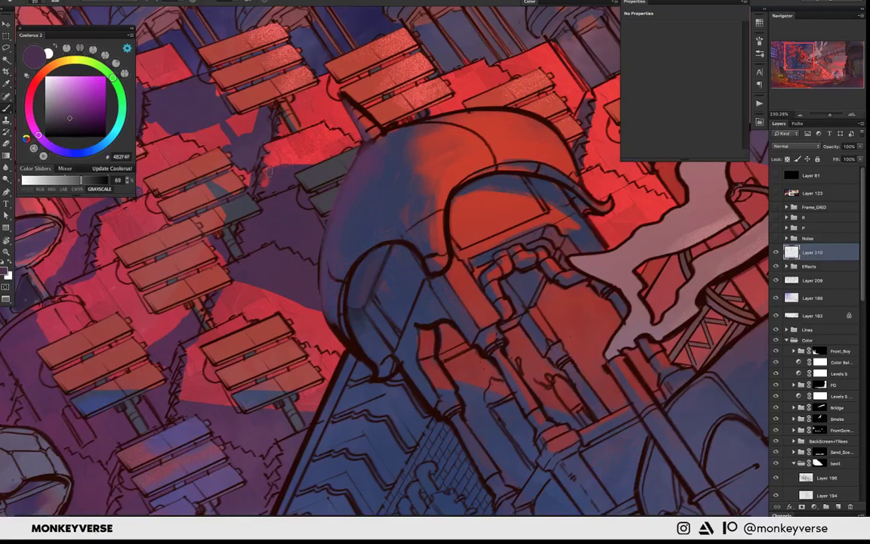
drag(240, 149, 243, 168)
key(ctrl+minus)
key(ctrl+minus)
key(ctrl+minus)
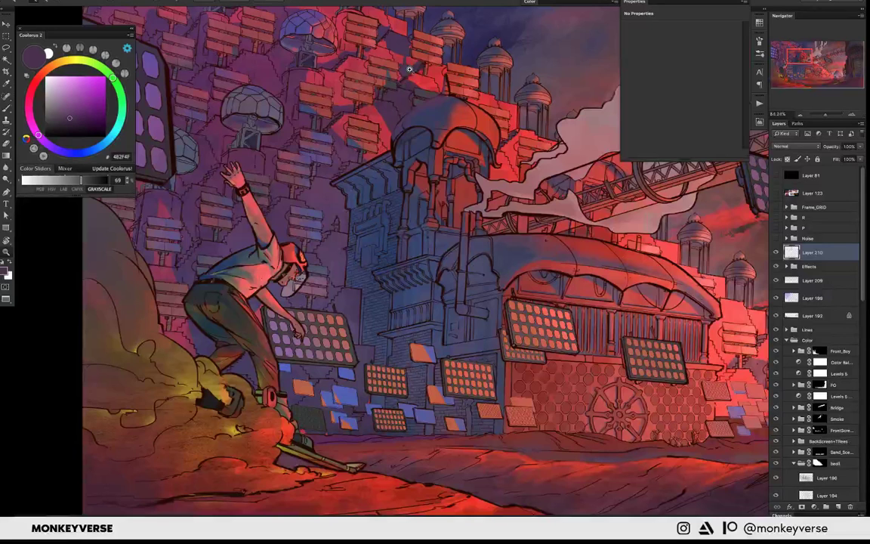
scroll(408, 70, up, 3)
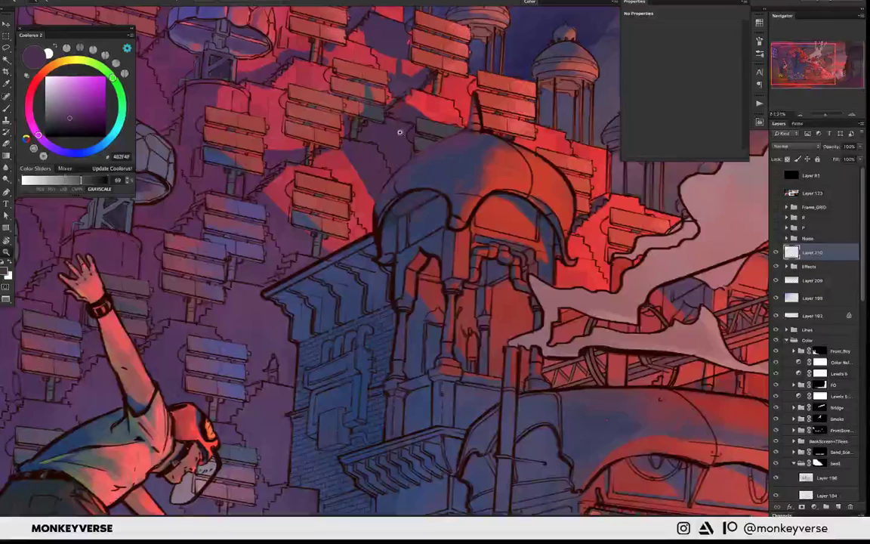
mouse_move(399, 132)
mouse_down()
mouse_move(368, 181)
mouse_move(353, 170)
mouse_move(324, 241)
mouse_move(330, 112)
mouse_move(266, 263)
mouse_up()
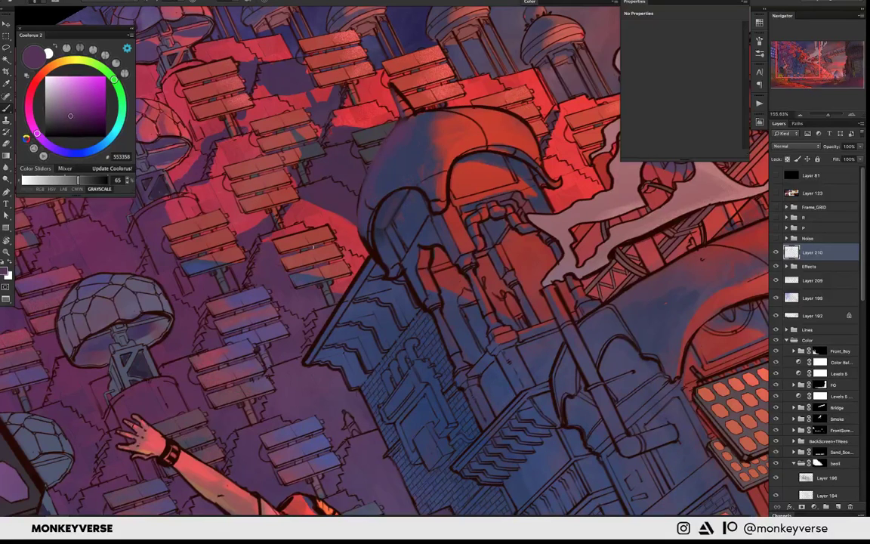
- Tilt the view and sample several reds and the pinkish-grey smoke colour
scroll(442, 162, down, 3)
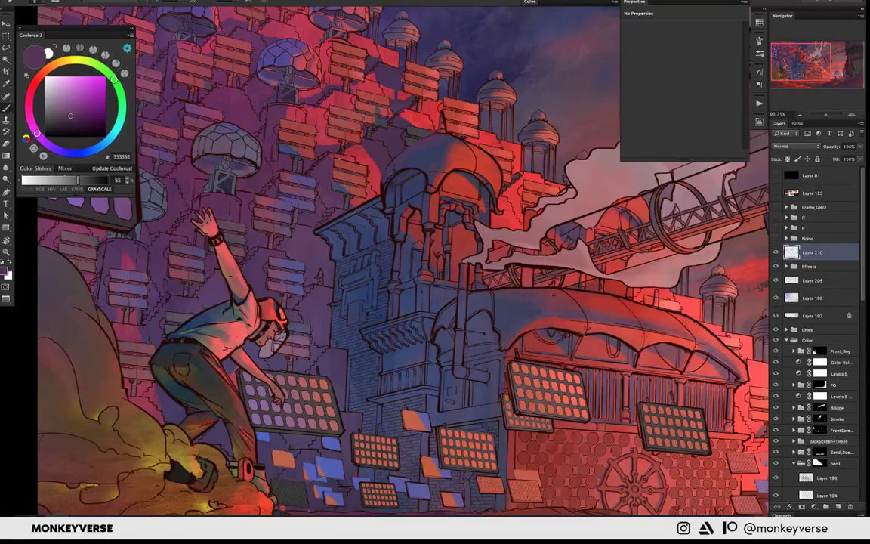
drag(285, 221, 297, 226)
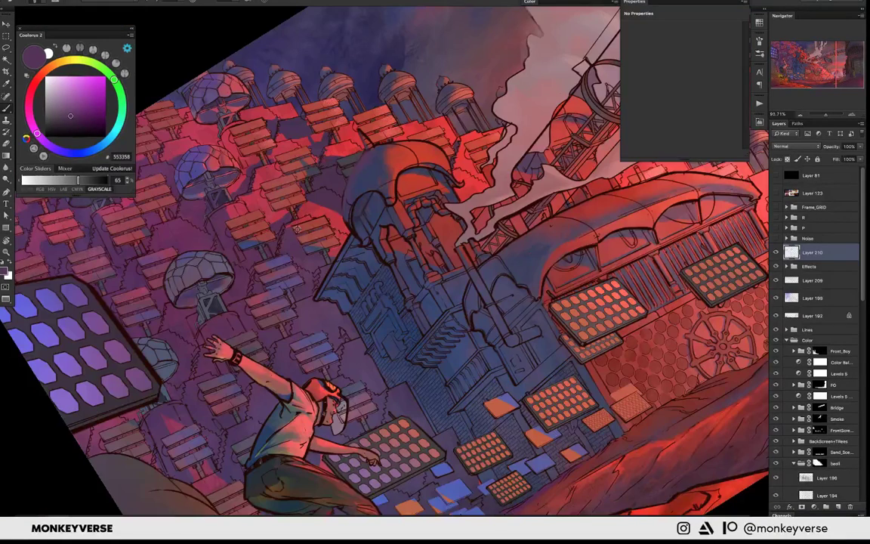
alt+click(297, 227)
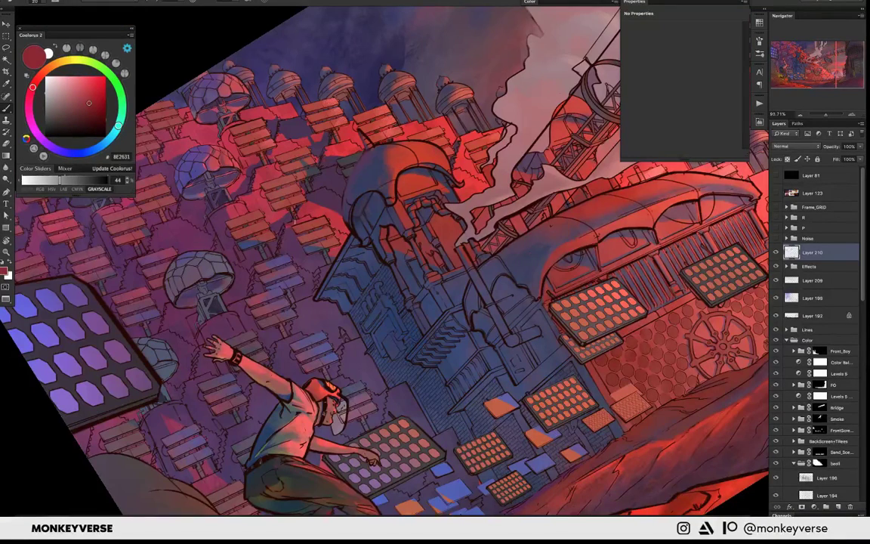
alt+click(305, 216)
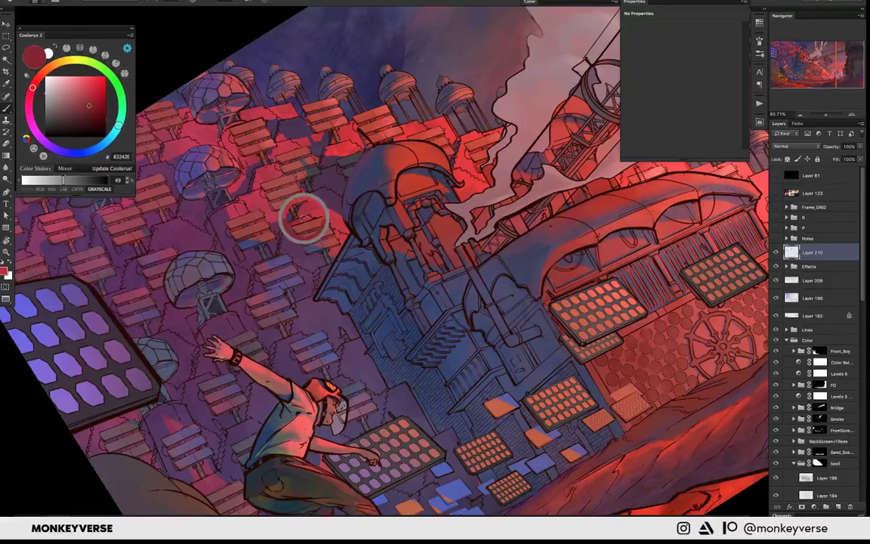
alt+click(310, 211)
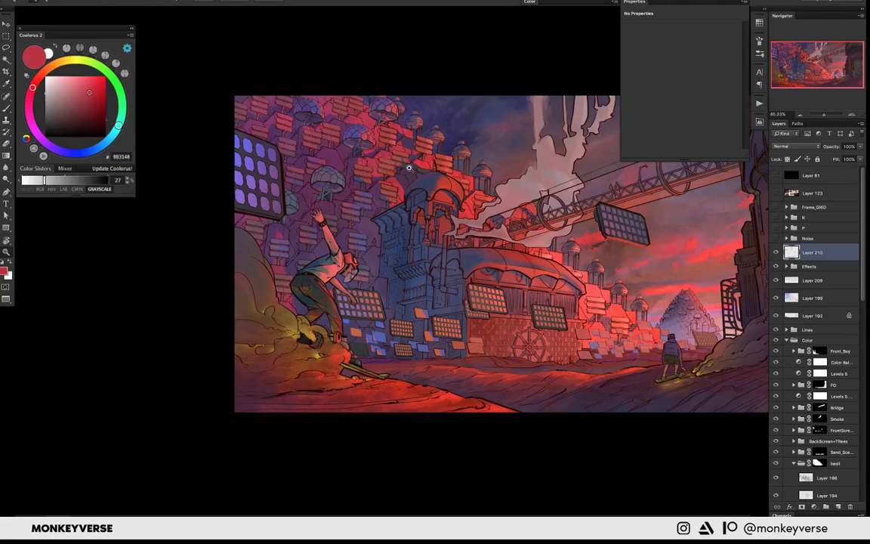
scroll(408, 168, down, 1)
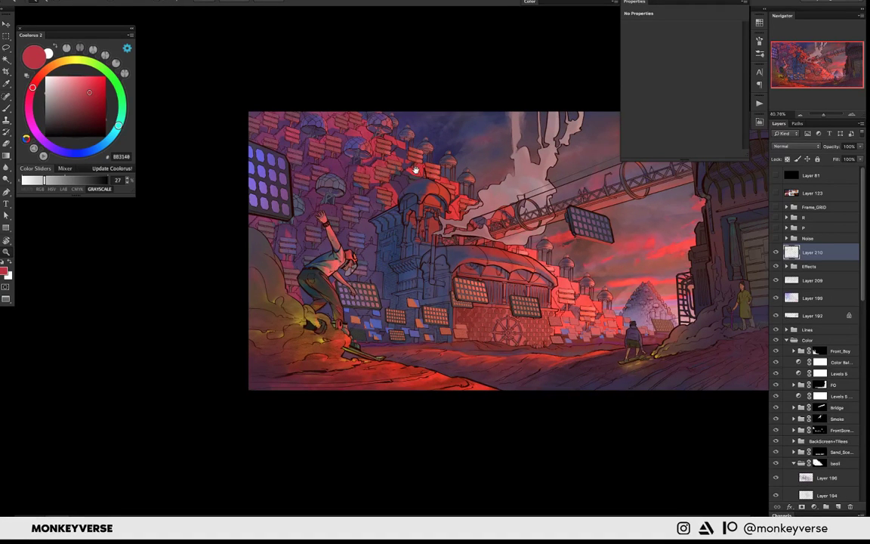
mouse_move(415, 169)
mouse_down()
mouse_move(352, 192)
mouse_move(356, 220)
mouse_up()
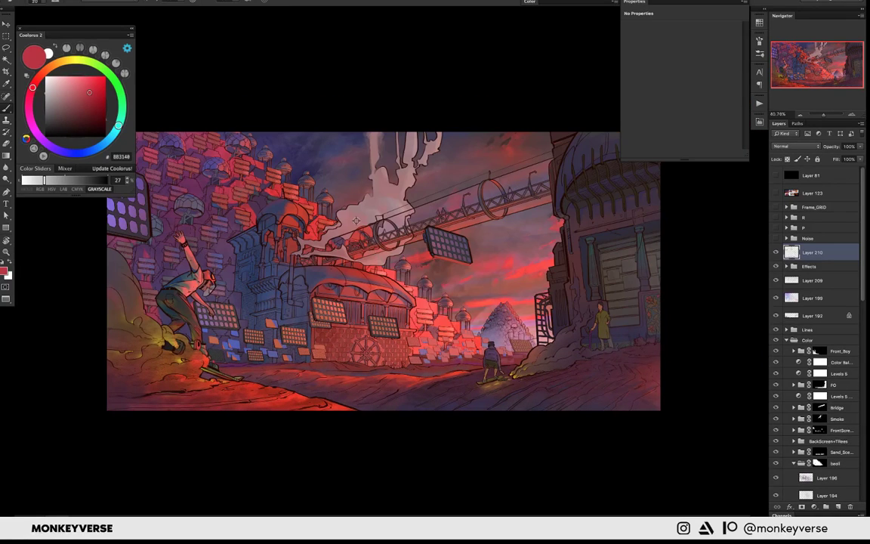
alt+click(356, 219)
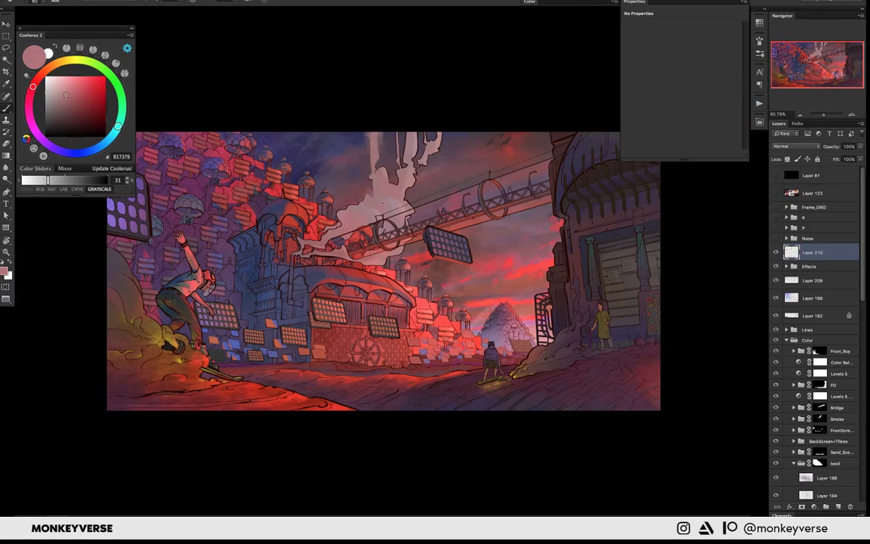
- Brighten the smoke plume with a pale cyan stroke, then add a new empty layer
click(117, 134)
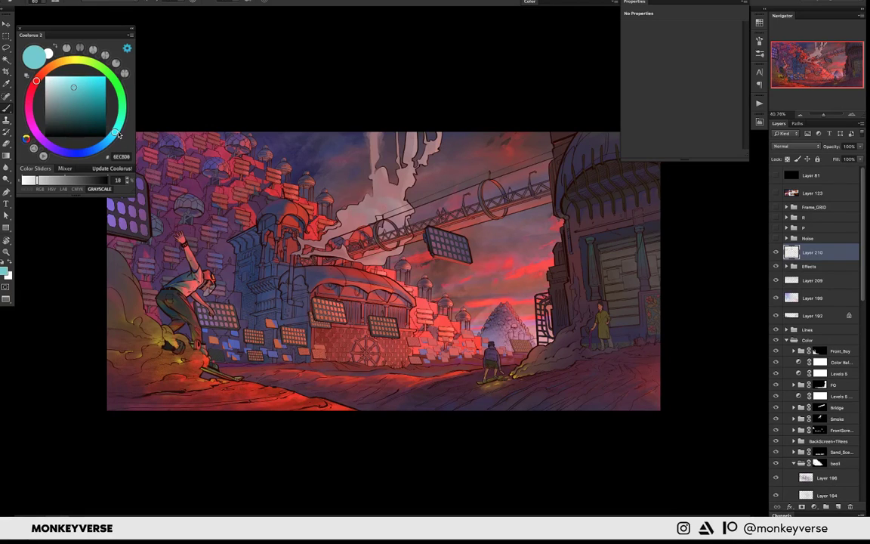
click(116, 130)
drag(403, 205, 362, 186)
key(ctrl+shift+alt+n)
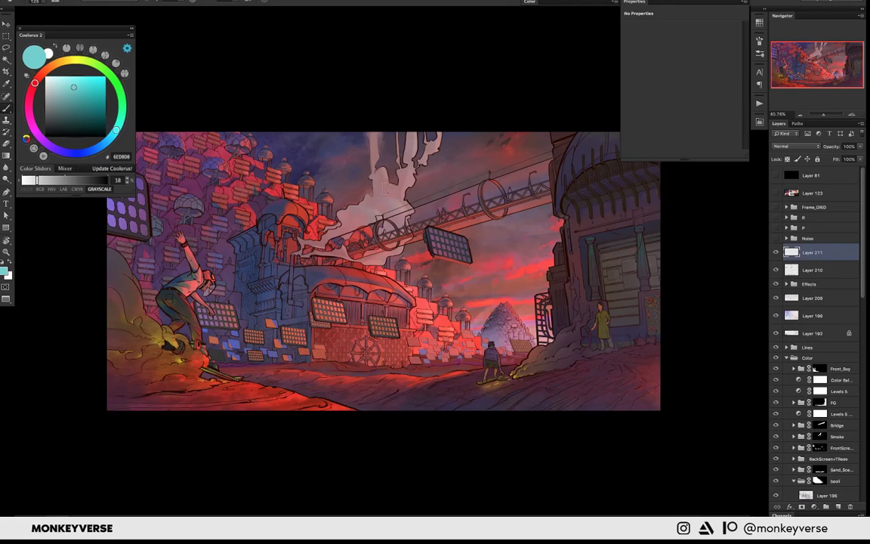
- Paint a faint light stroke into the smoke, shrink the brush, and zoom in on the plume
right_click(519, 293)
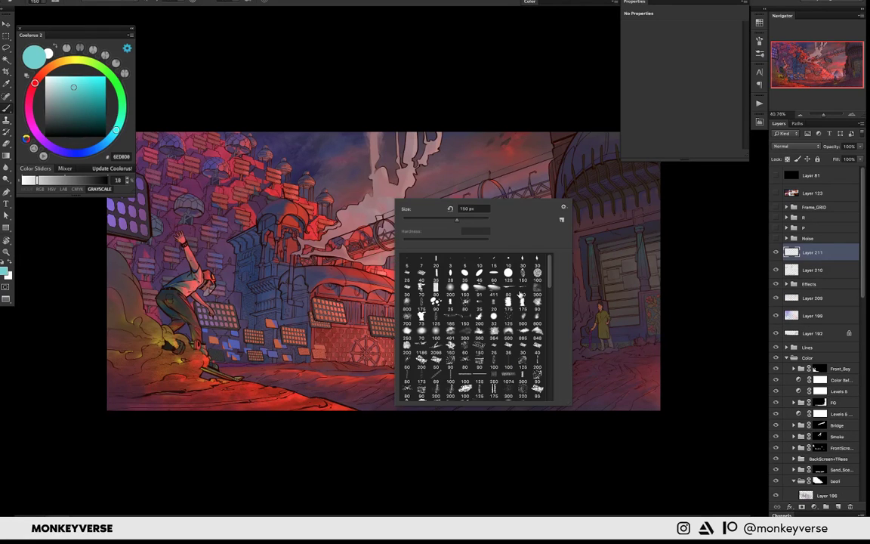
key(Return)
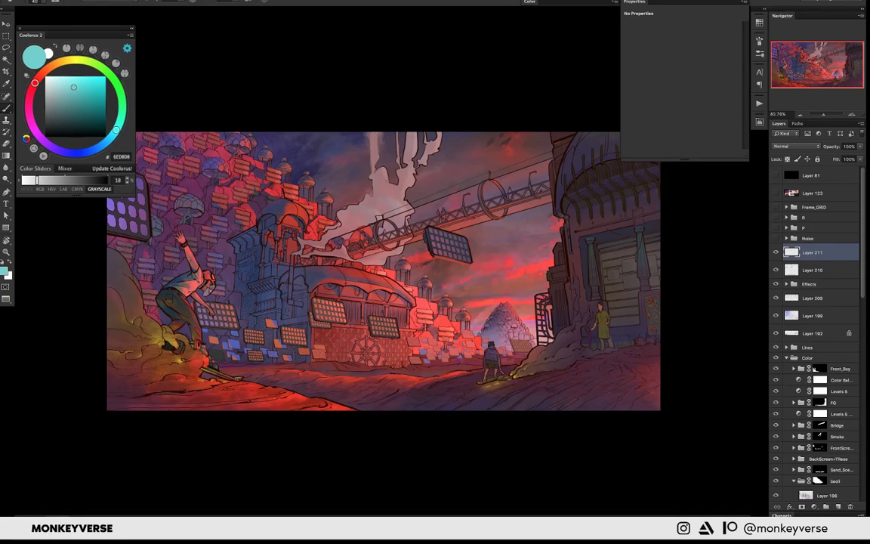
drag(375, 193, 395, 204)
right_click(526, 299)
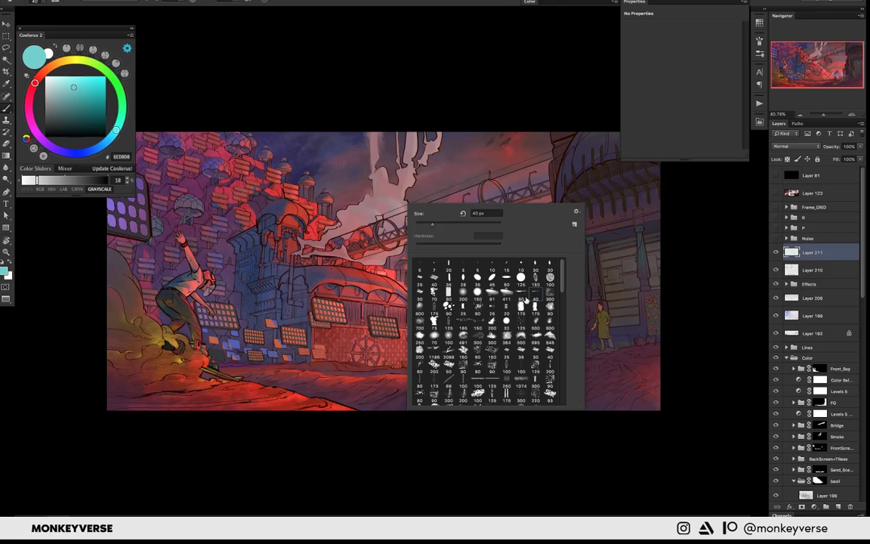
key(Return)
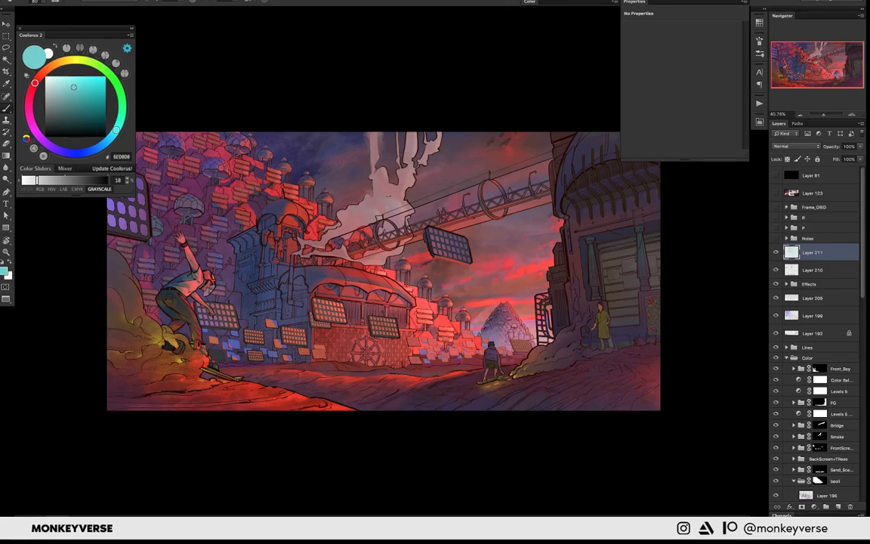
click(387, 195)
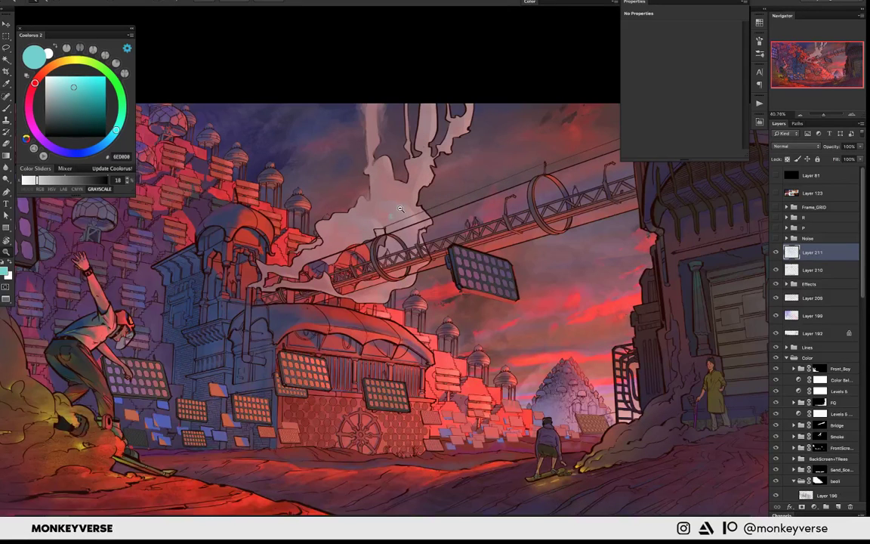
click(400, 209)
- Cover the cyan spot with pale smoke colour and brighten the upper smoke
key(e)
mouse_move(383, 209)
mouse_down()
mouse_move(374, 209)
mouse_move(382, 204)
mouse_up()
key(ctrl+z)
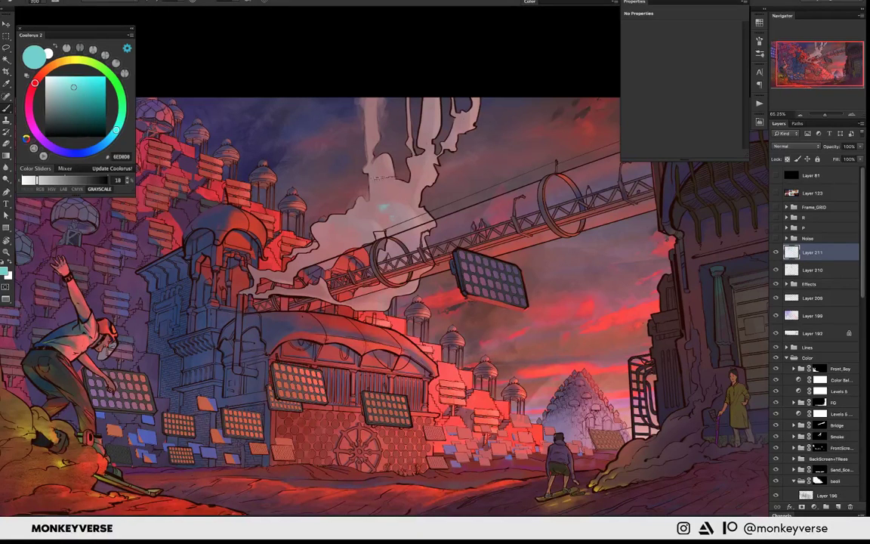
key(ctrl+minus)
drag(385, 174, 425, 191)
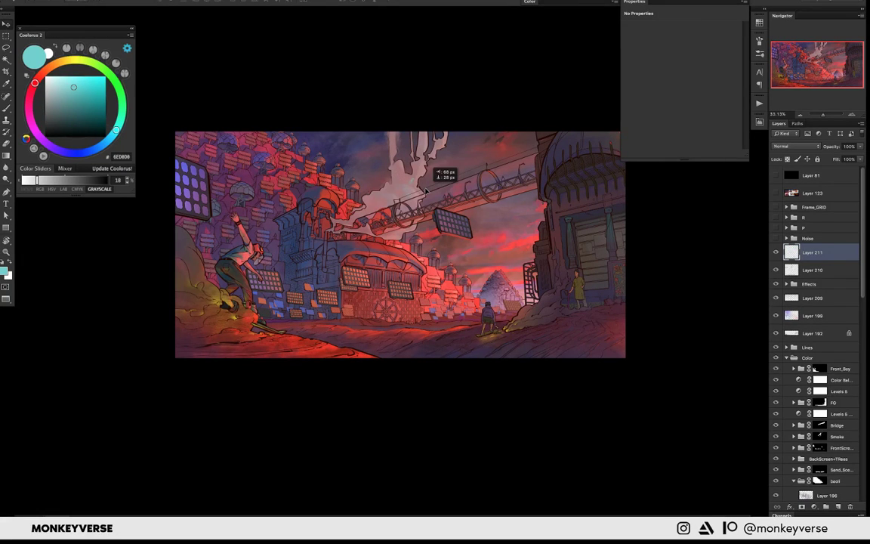
drag(395, 160, 407, 157)
- Add a touch of saturated blue into the rising smoke with a larger brush
key(e)
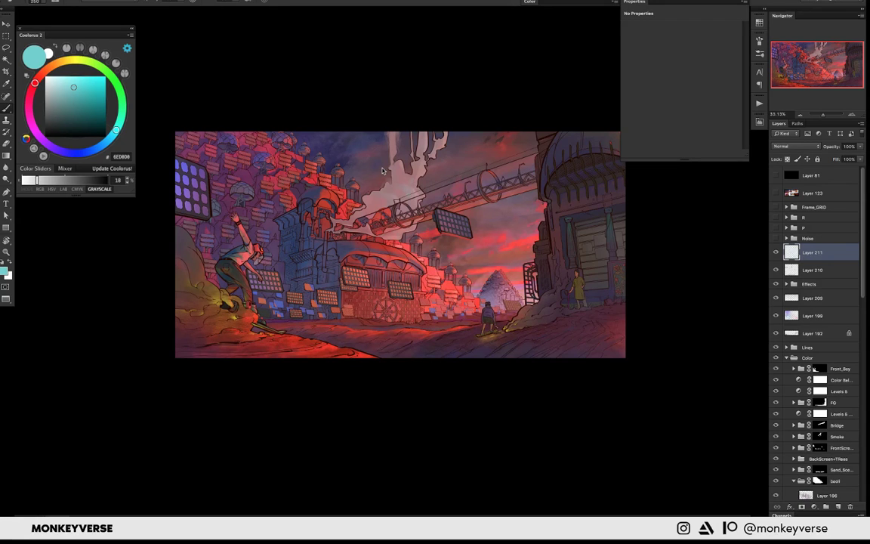
right_click(382, 170)
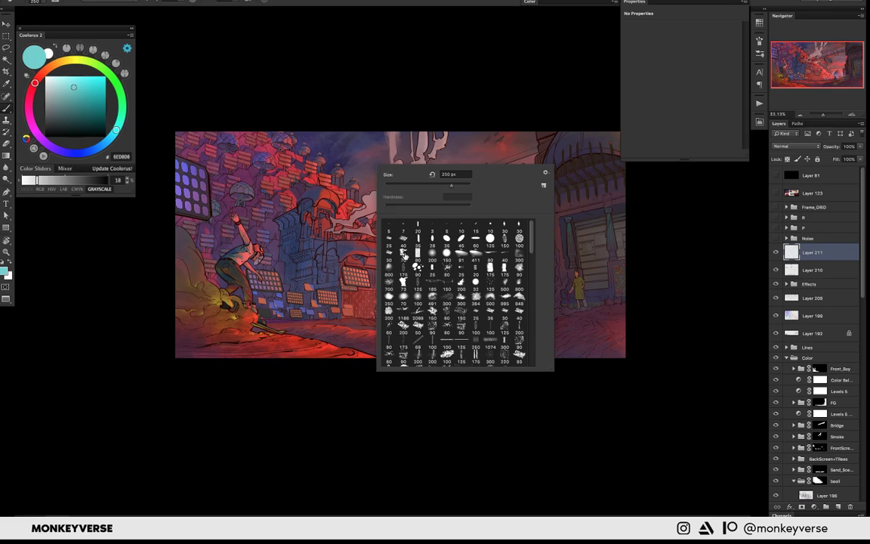
key(Escape)
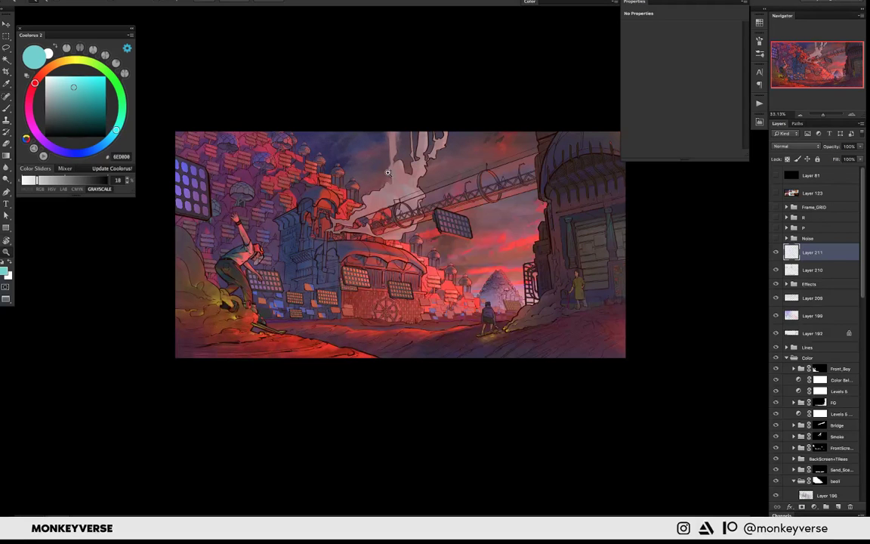
scroll(387, 172, up, 2)
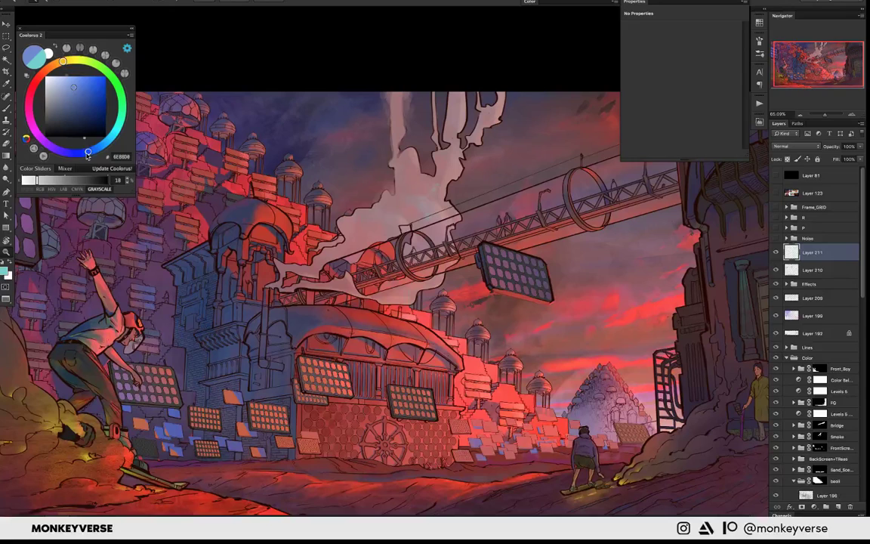
click(94, 86)
key(b)
drag(381, 214, 402, 168)
key(e)
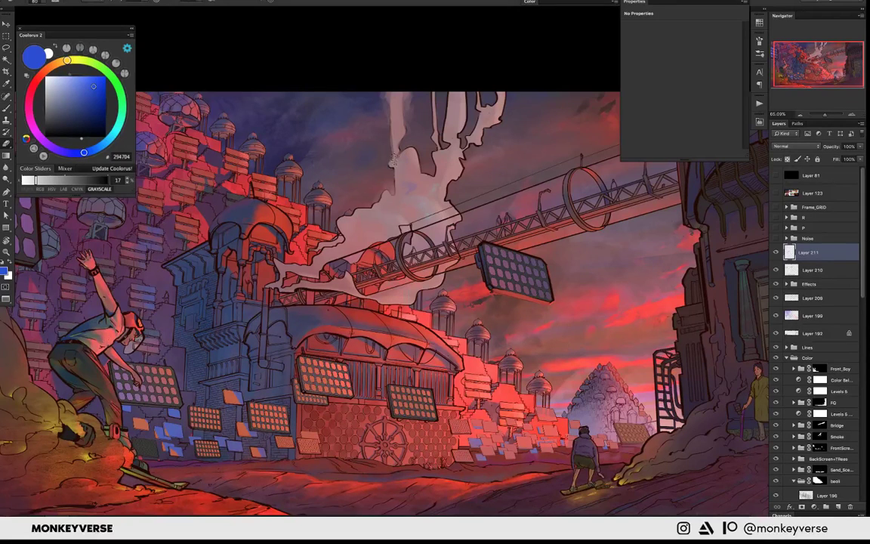
key(b)
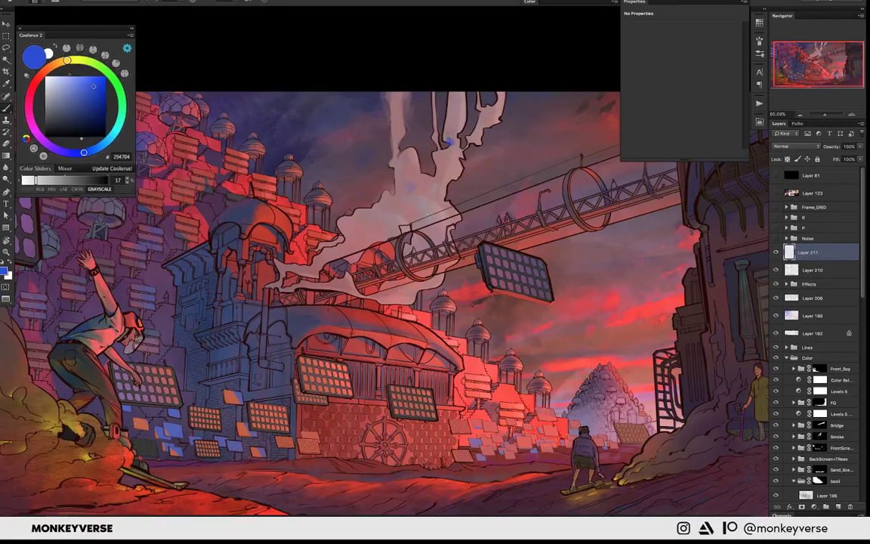
key(e)
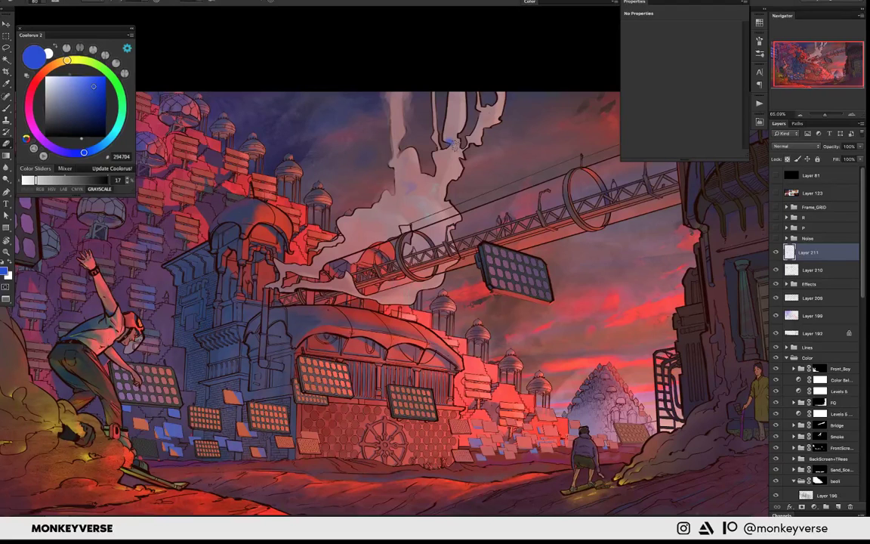
key(b)
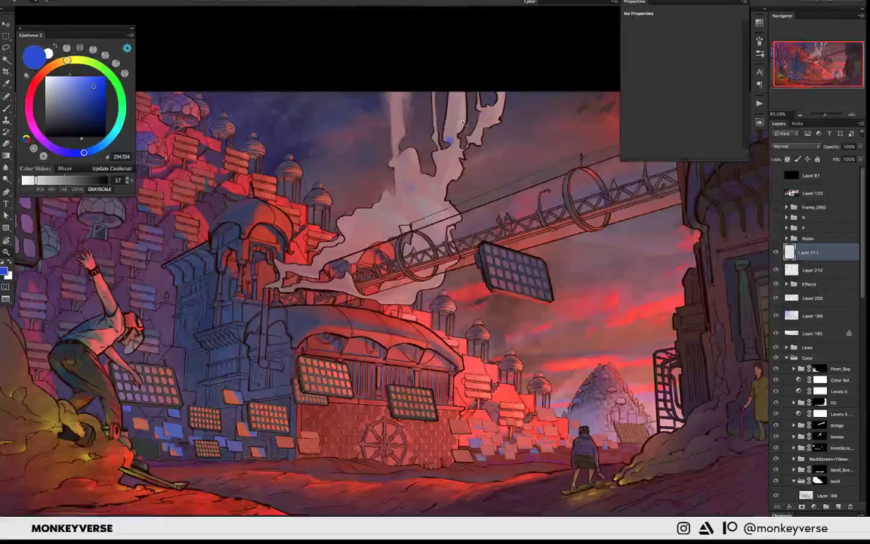
scroll(462, 122, down, 3)
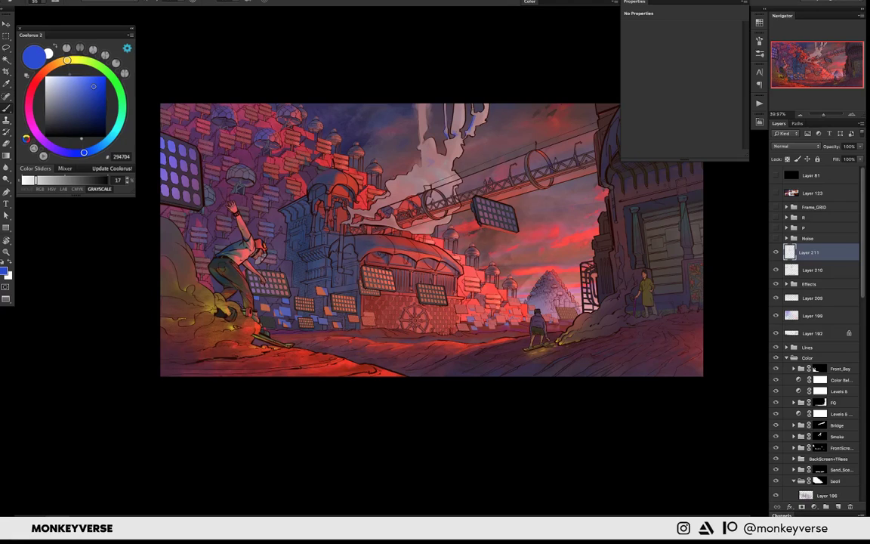
key(b)
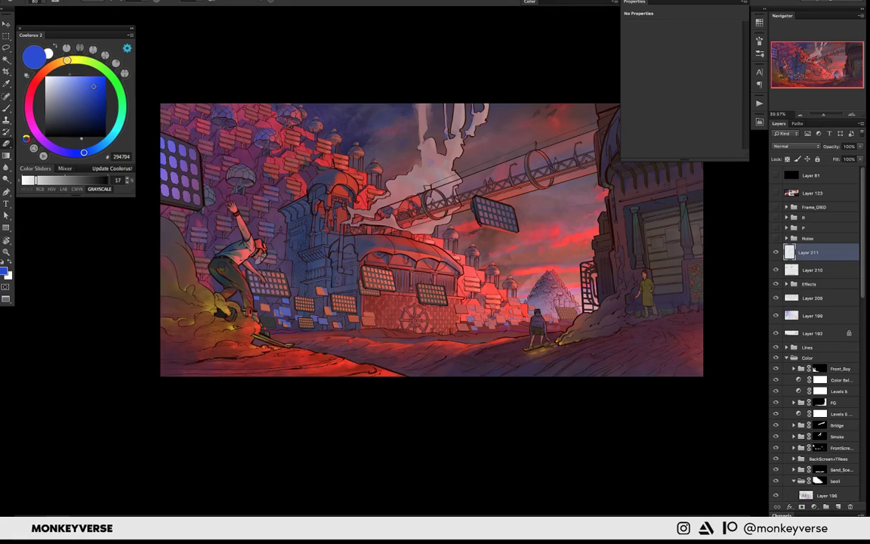
- Bring the sand-surfing boy and dust cloud into view, then level and reframe the view
mouse_move(431, 270)
mouse_down()
mouse_move(494, 187)
mouse_move(300, 388)
mouse_up()
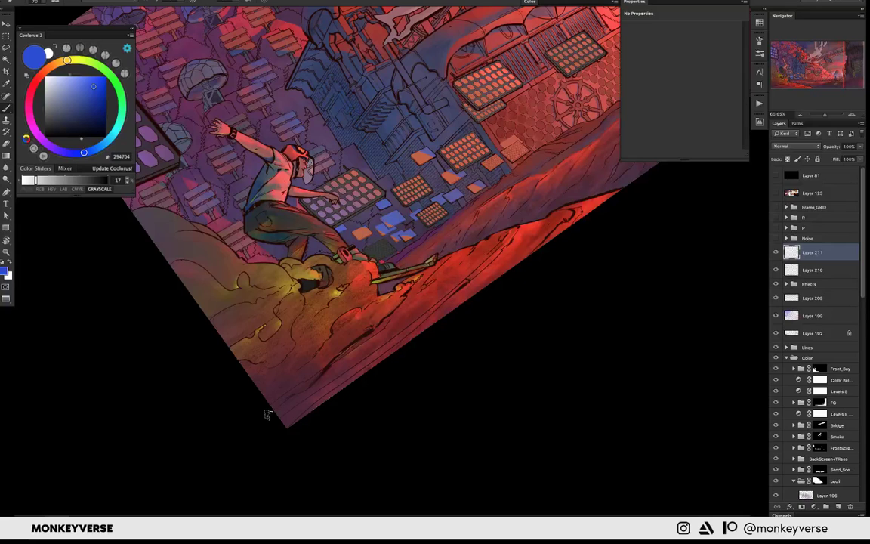
key(e)
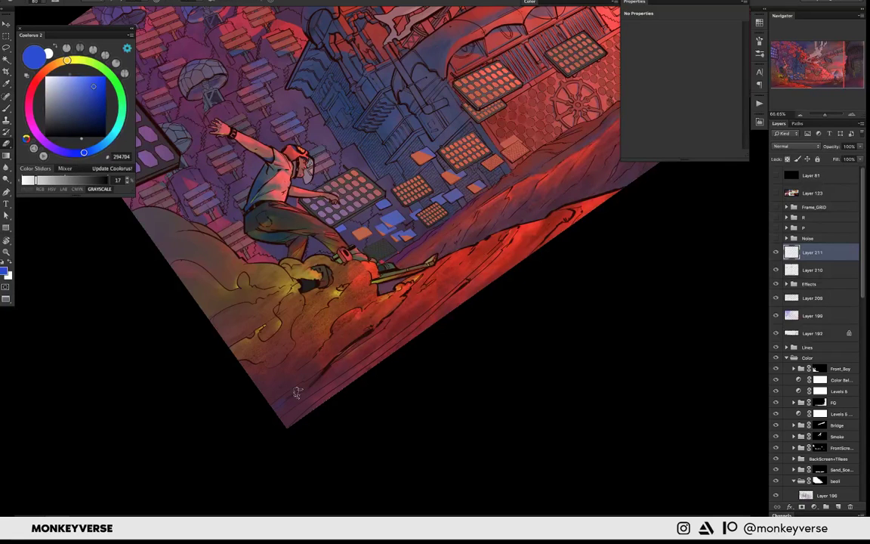
key(b)
key(e)
key(b)
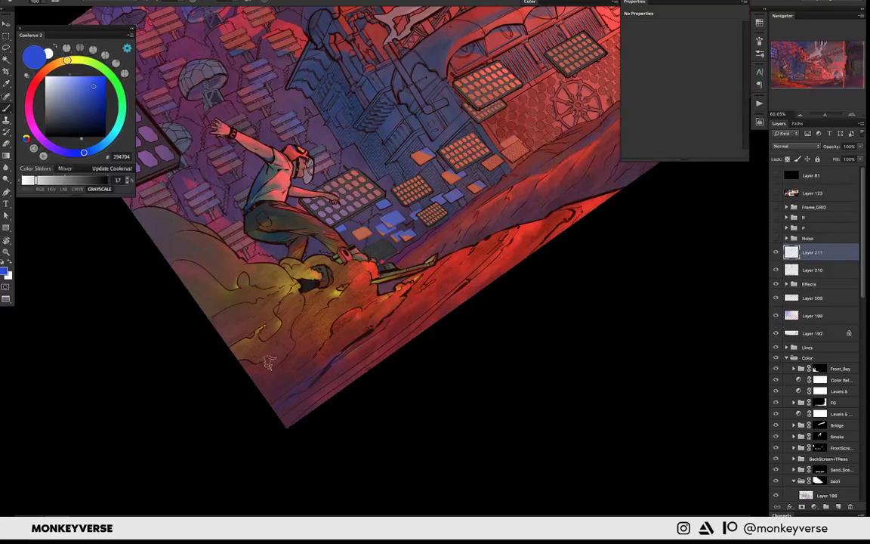
key(e)
drag(284, 347, 482, 240)
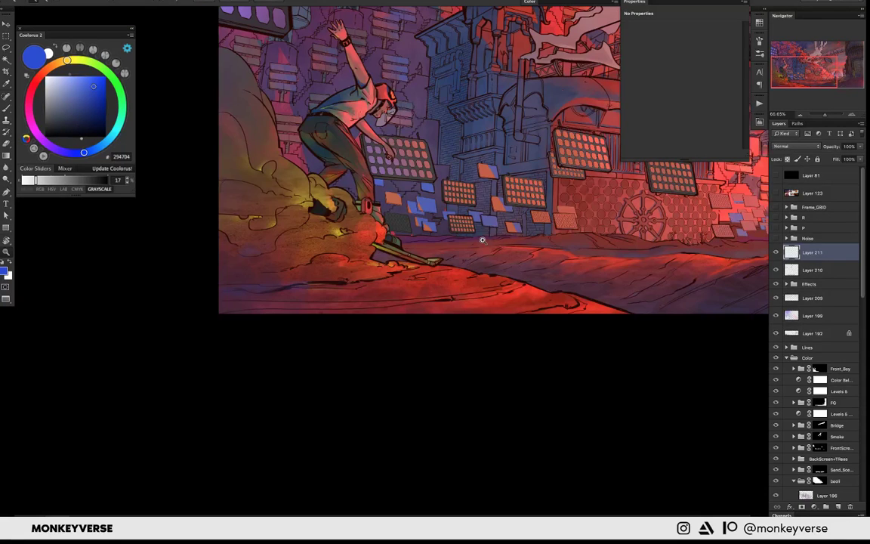
click(482, 240)
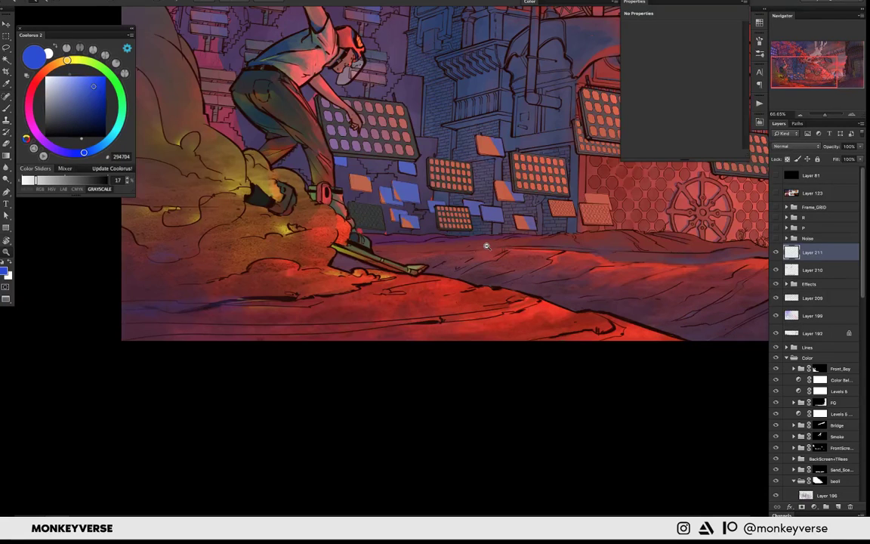
mouse_move(487, 245)
mouse_down()
mouse_move(484, 259)
mouse_move(441, 175)
mouse_up()
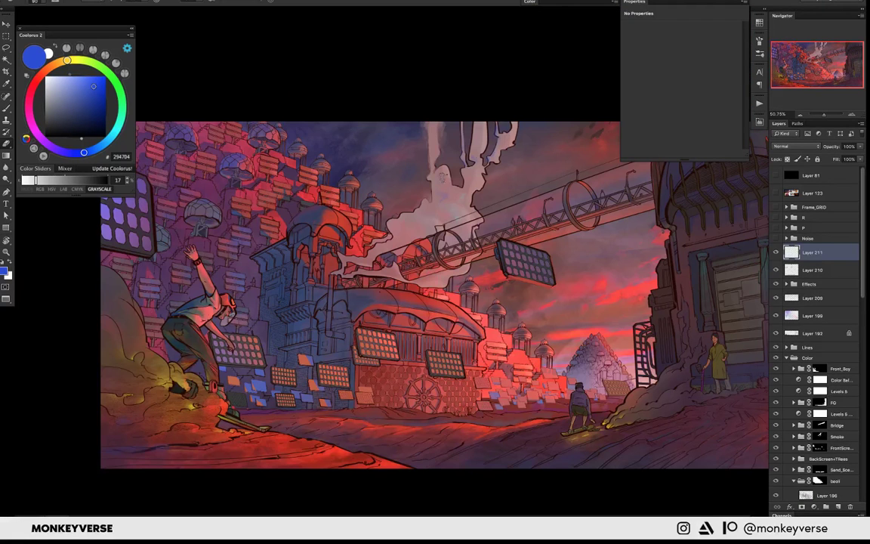
- Replace a rejected blue stroke on the smoke with a faint pink tint
key(b)
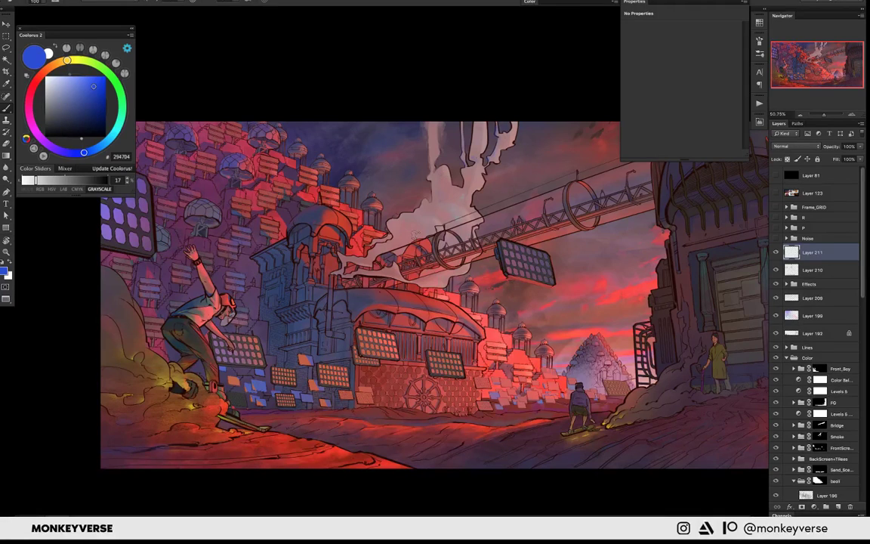
drag(413, 236, 408, 230)
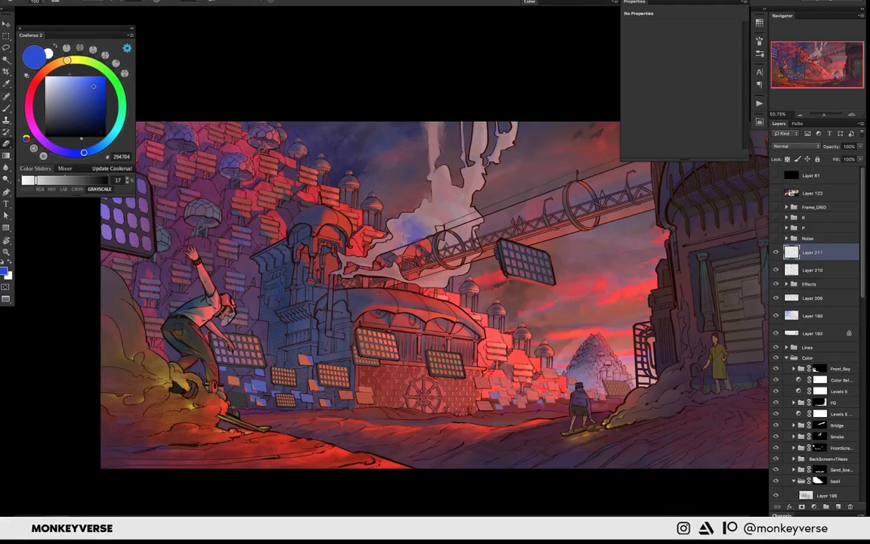
key(ctrl+z)
drag(412, 219, 413, 239)
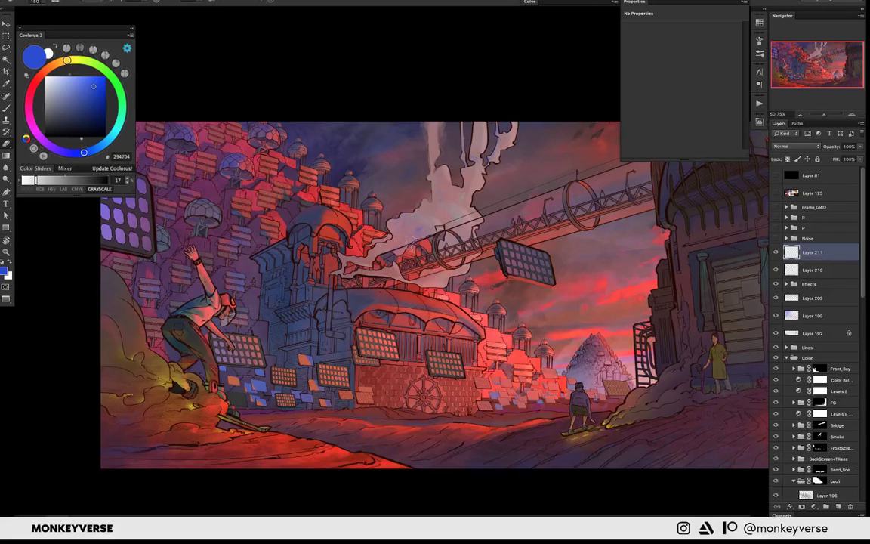
scroll(410, 242, down, 2)
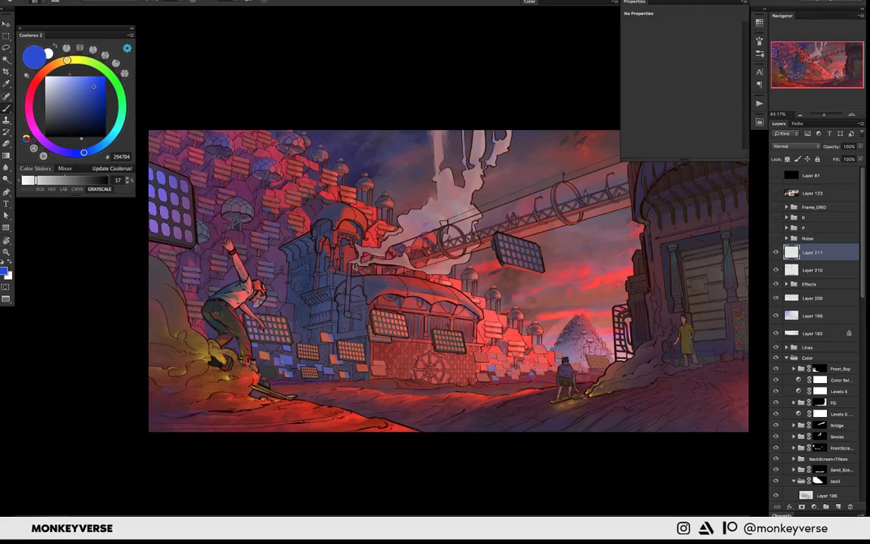
- Sample the lit building's red and darken the smoke near the bridge with soft strokes
alt+click(453, 283)
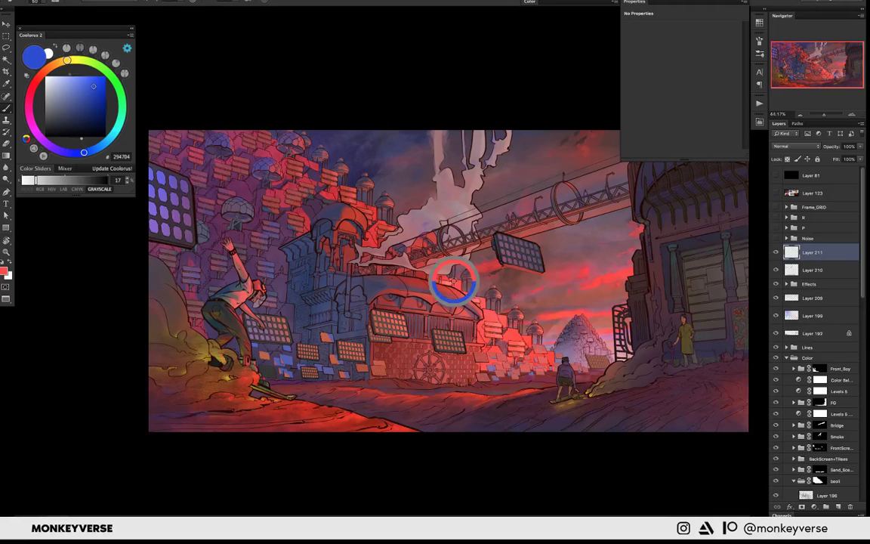
scroll(335, 270, up, 5)
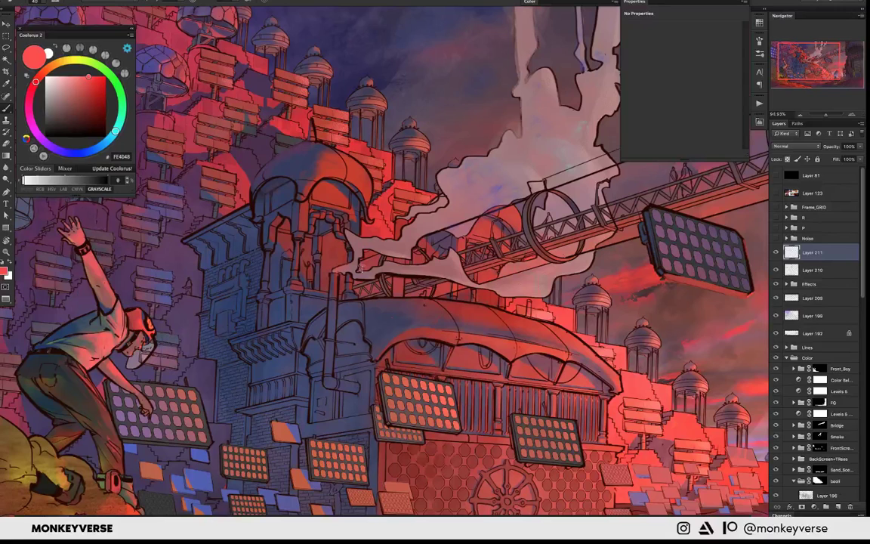
drag(360, 266, 430, 289)
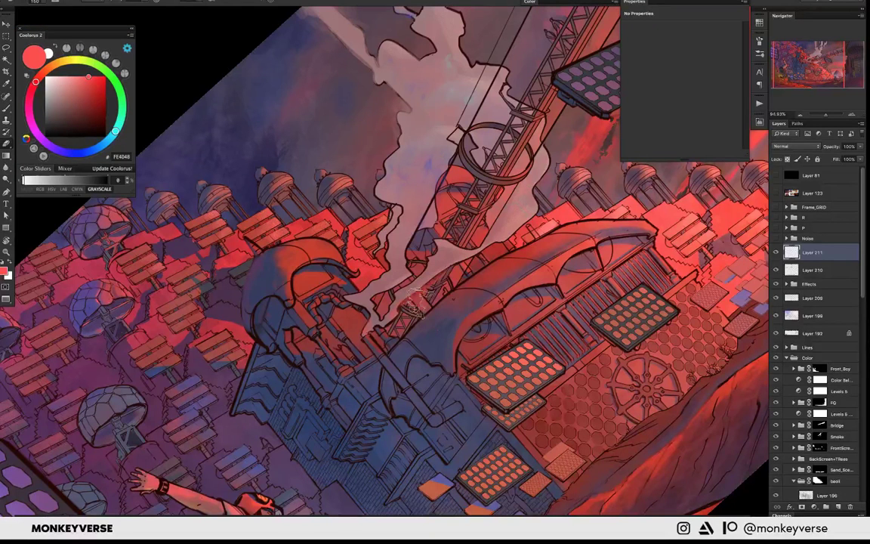
drag(413, 301, 382, 264)
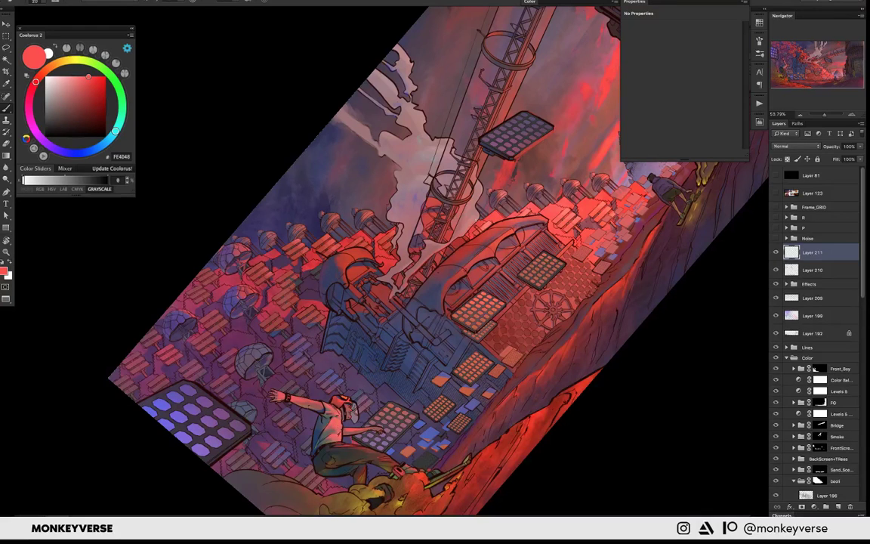
key(ctrl+0)
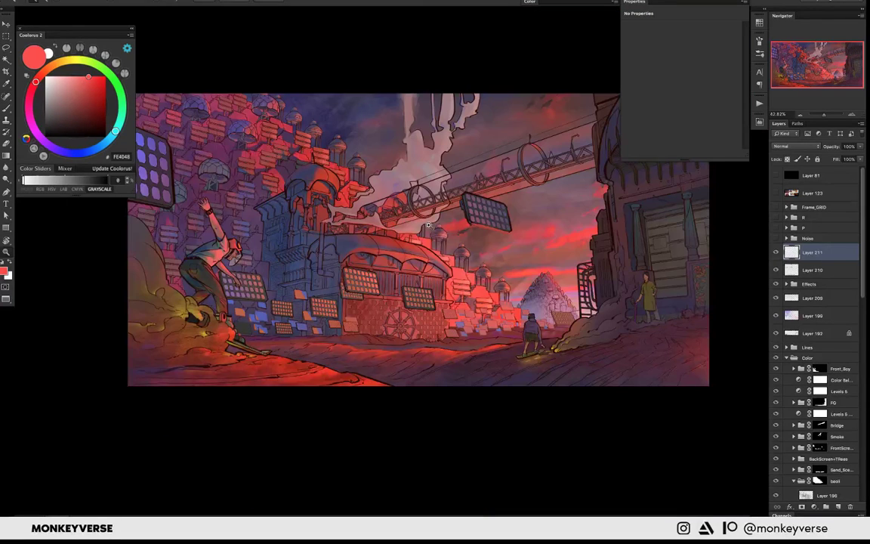
- Lighten the domed roof with a muted red, brightening along its upper edge
scroll(428, 224, up, 5)
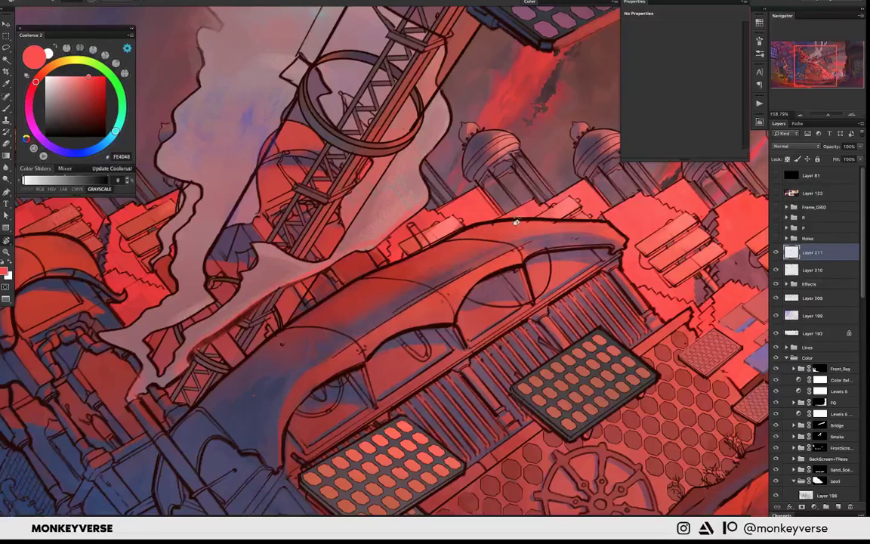
alt+click(516, 222)
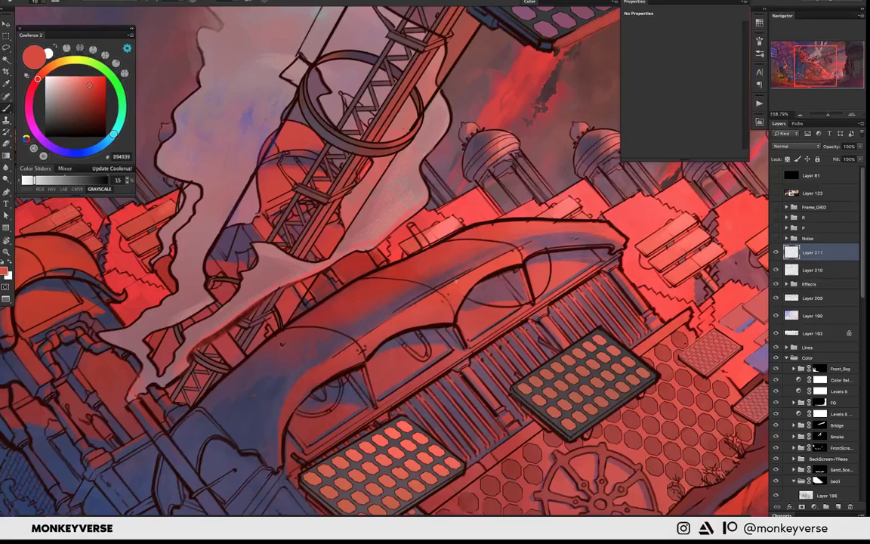
drag(415, 231, 502, 272)
mouse_move(485, 180)
mouse_down()
mouse_move(436, 163)
mouse_move(539, 181)
mouse_up()
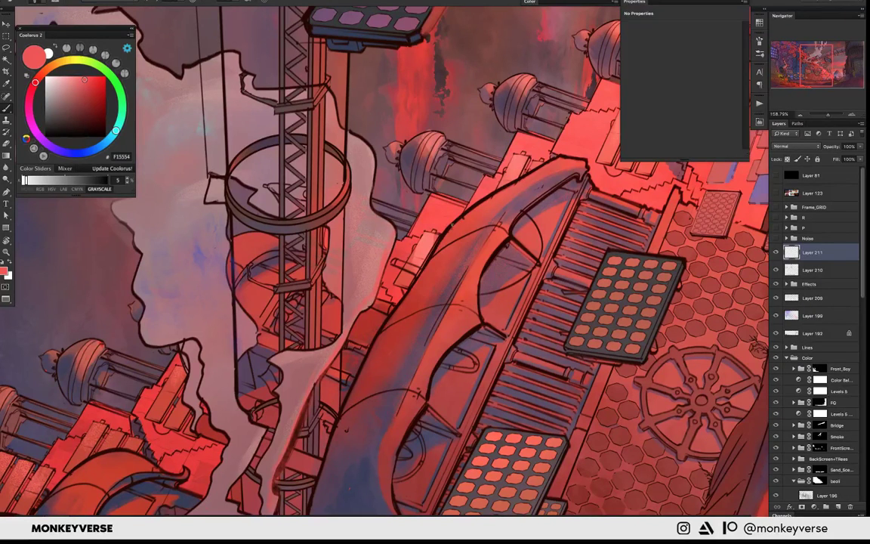
drag(554, 158, 463, 221)
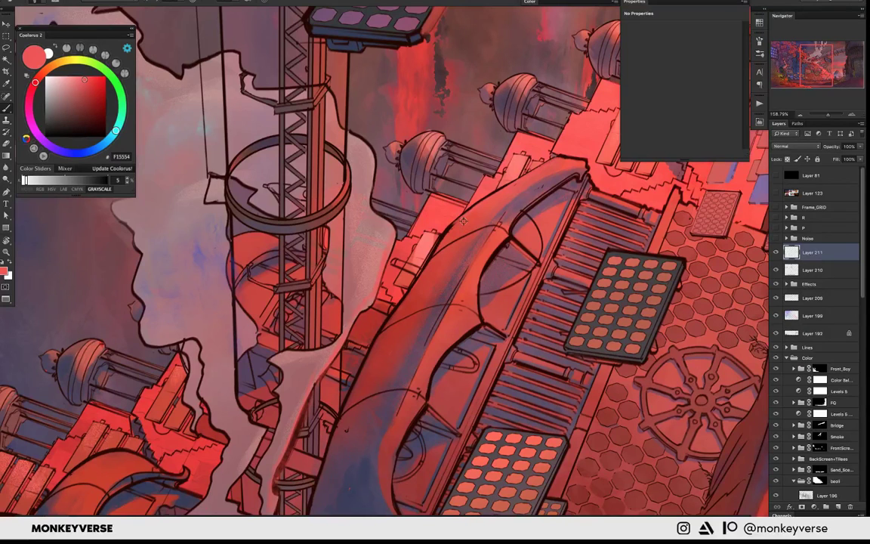
- Sample deeper and bright reds, then add a brighter red glow to the building
alt+click(450, 228)
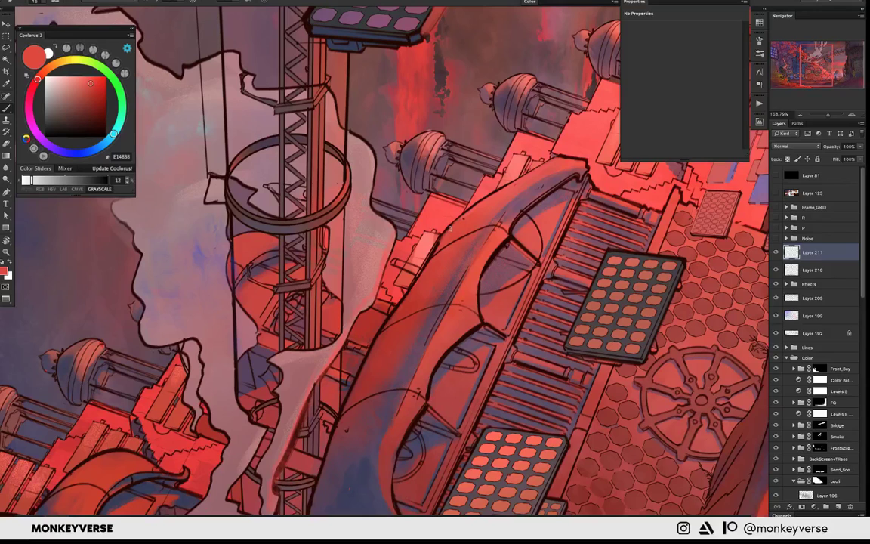
alt+click(374, 254)
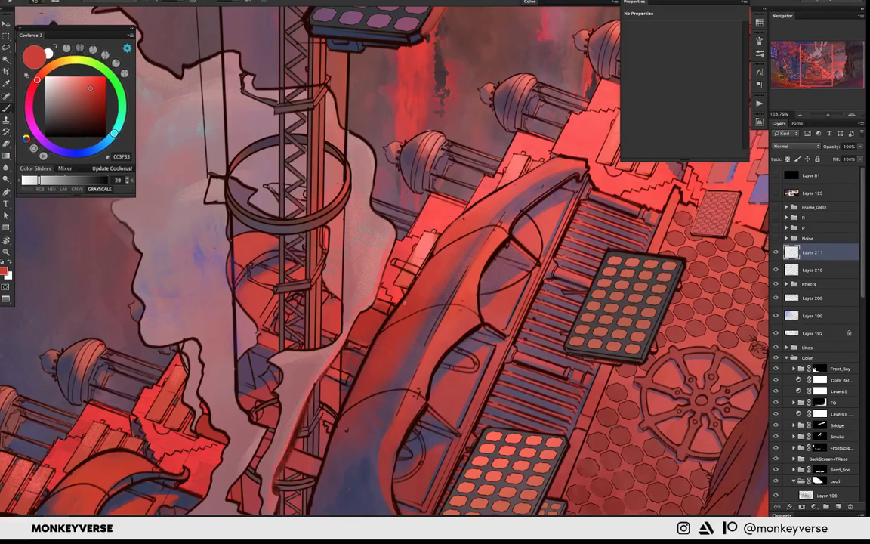
alt+click(392, 321)
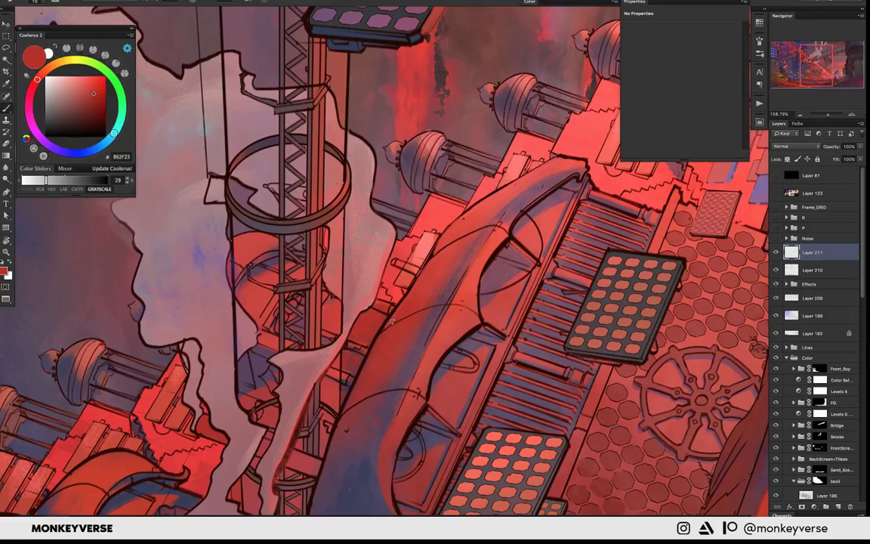
drag(392, 321, 159, 262)
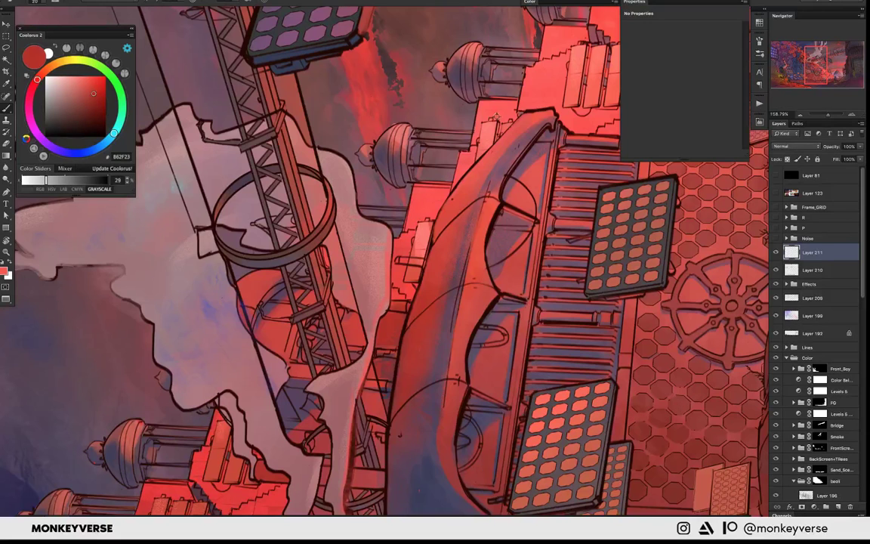
alt+click(435, 291)
mouse_move(408, 253)
mouse_down()
mouse_move(426, 293)
mouse_move(460, 257)
mouse_move(498, 174)
mouse_up()
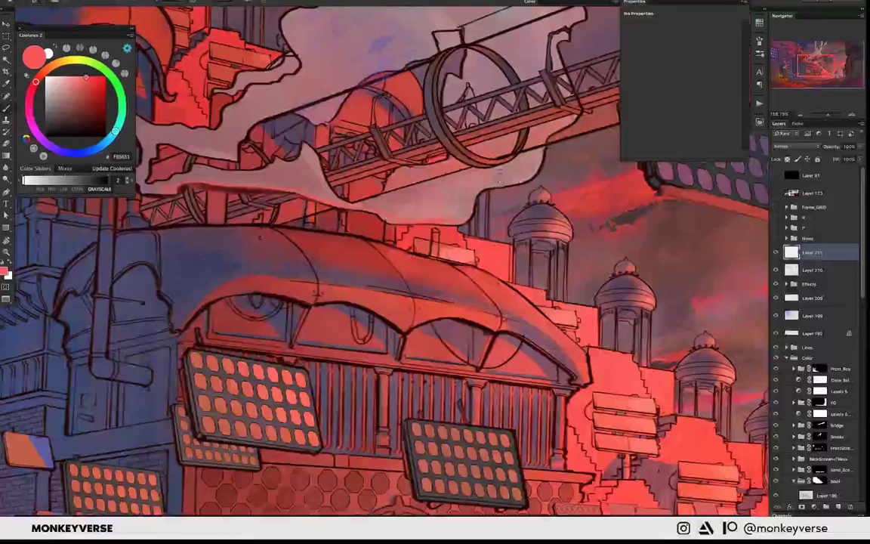
scroll(498, 174, down, 3)
scroll(466, 231, down, 3)
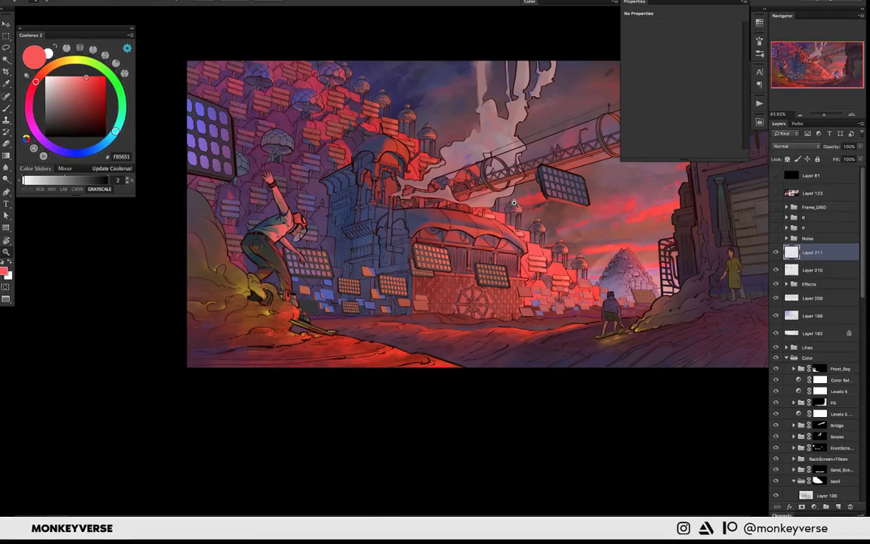
scroll(513, 202, up, 3)
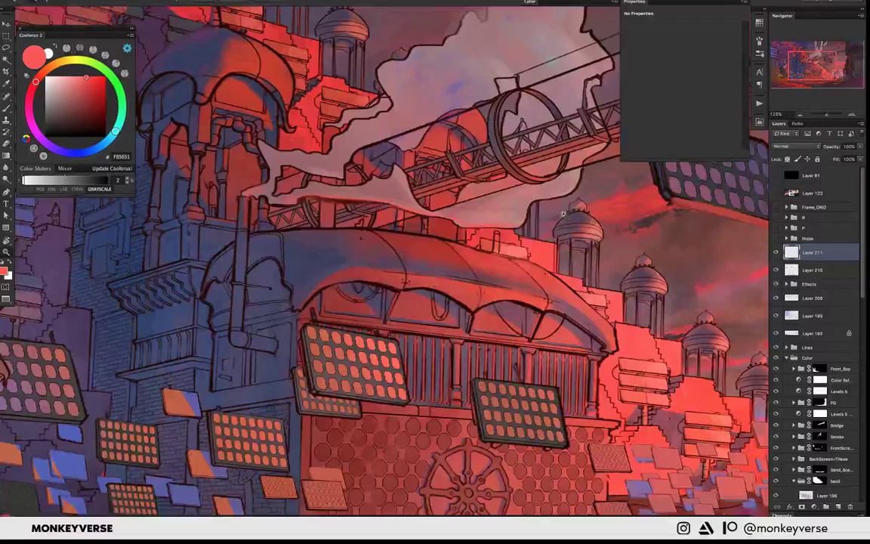
drag(562, 214, 476, 212)
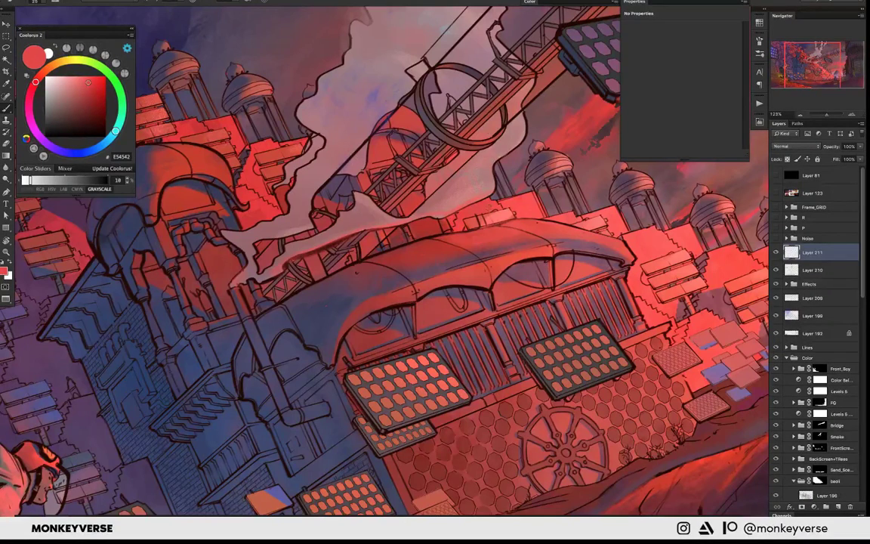
alt+click(357, 271)
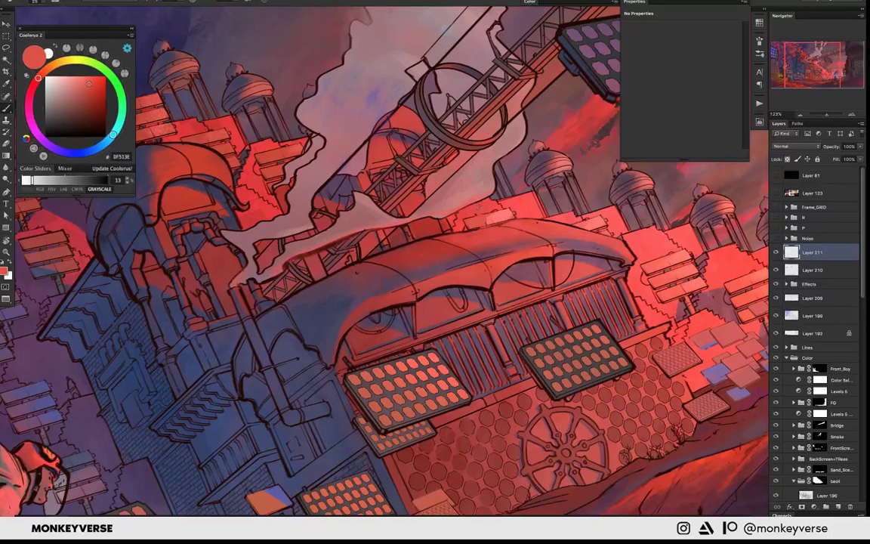
alt+click(357, 272)
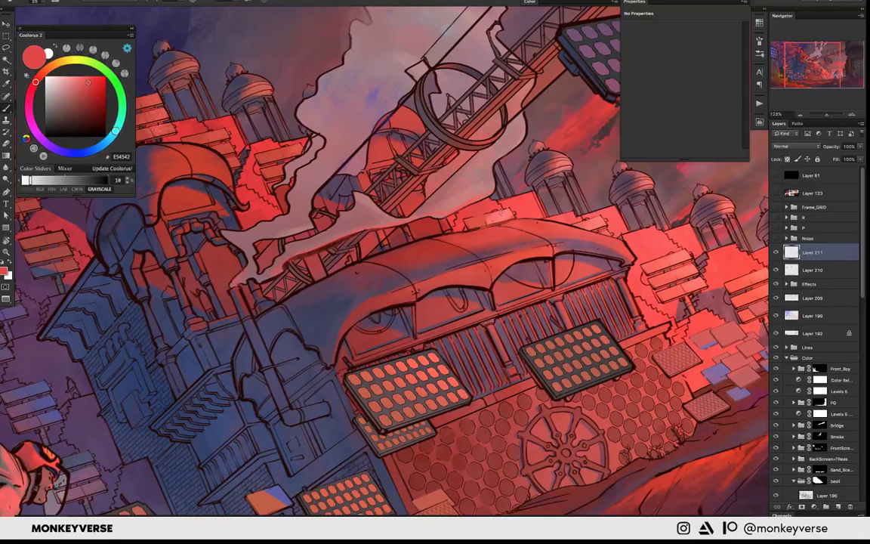
alt+click(481, 215)
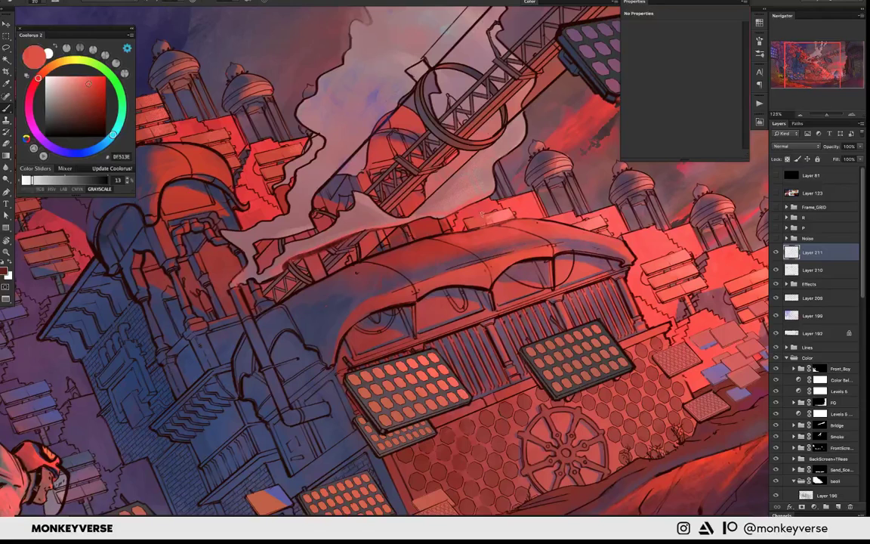
click(92, 113)
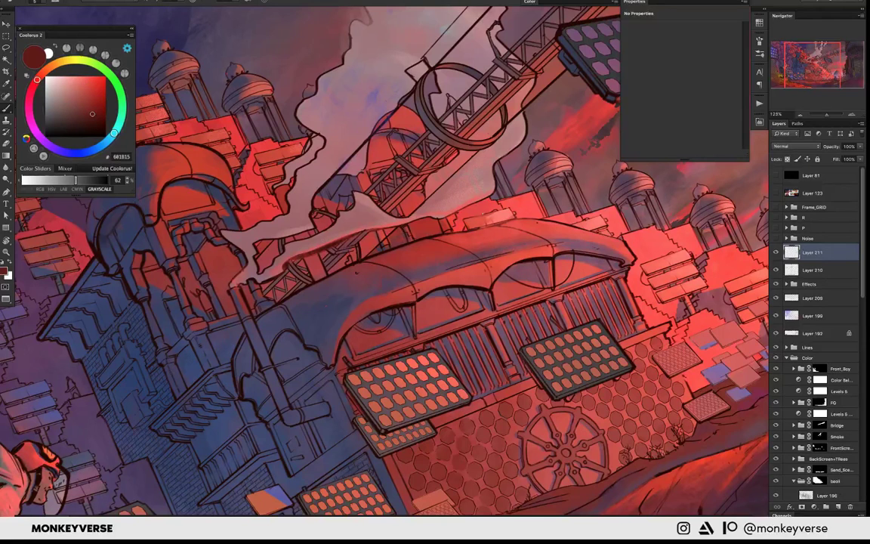
alt+click(481, 215)
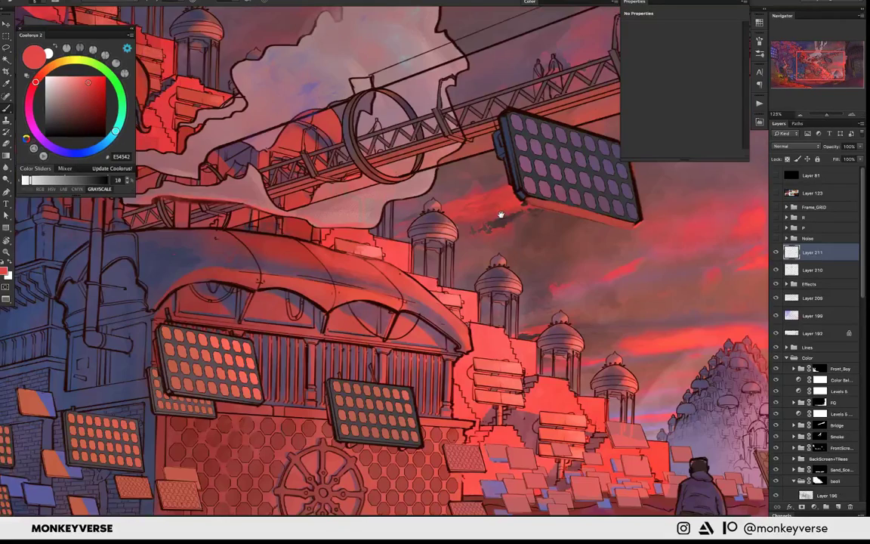
drag(501, 216, 459, 196)
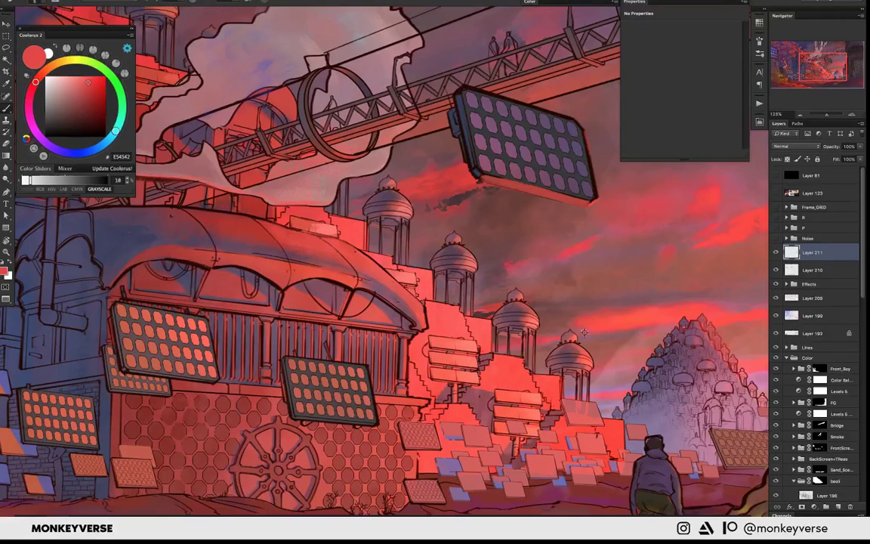
scroll(583, 332, up, 5)
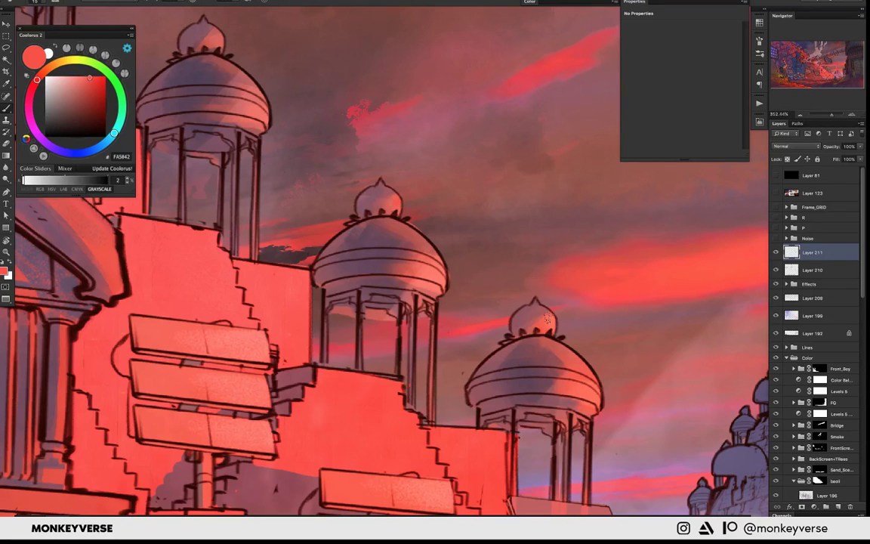
- Pick light pink, then bright red, and touch up the top of a small dome
scroll(547, 320, down, 3)
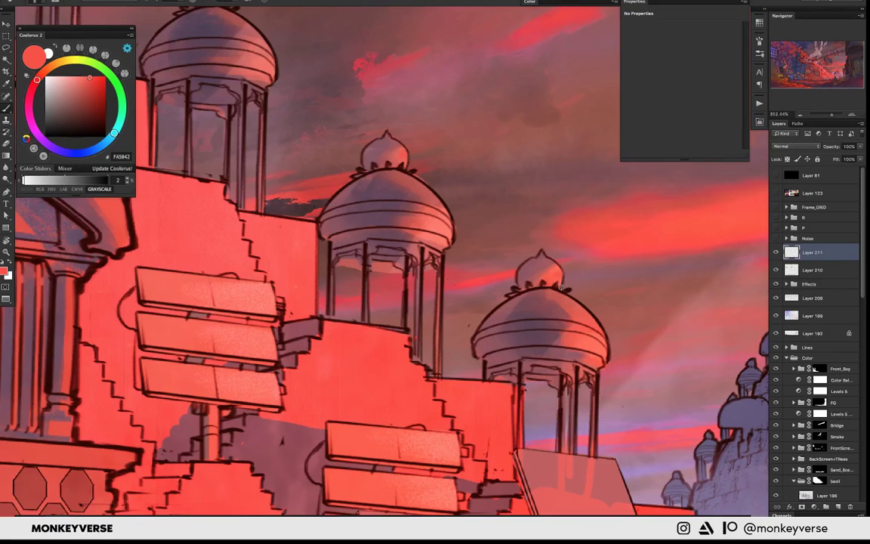
click(55, 80)
drag(55, 80, 56, 78)
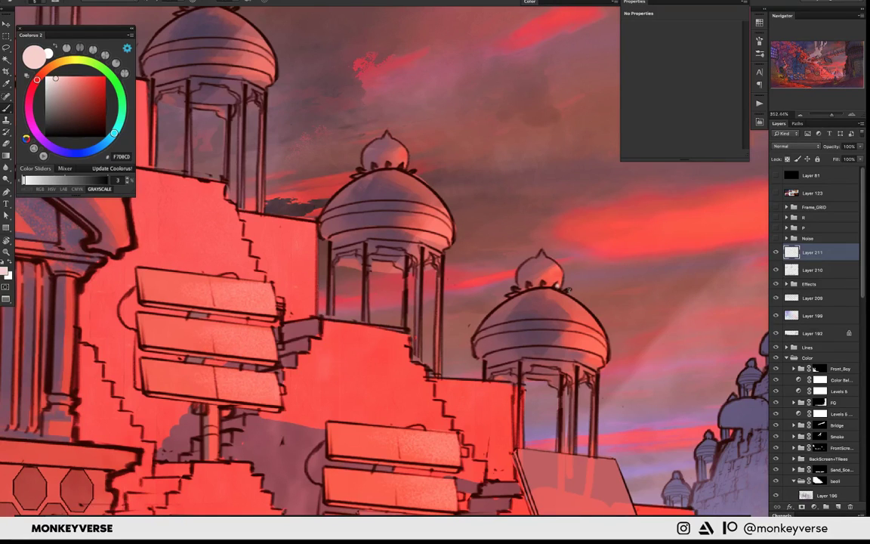
scroll(569, 287, down, 5)
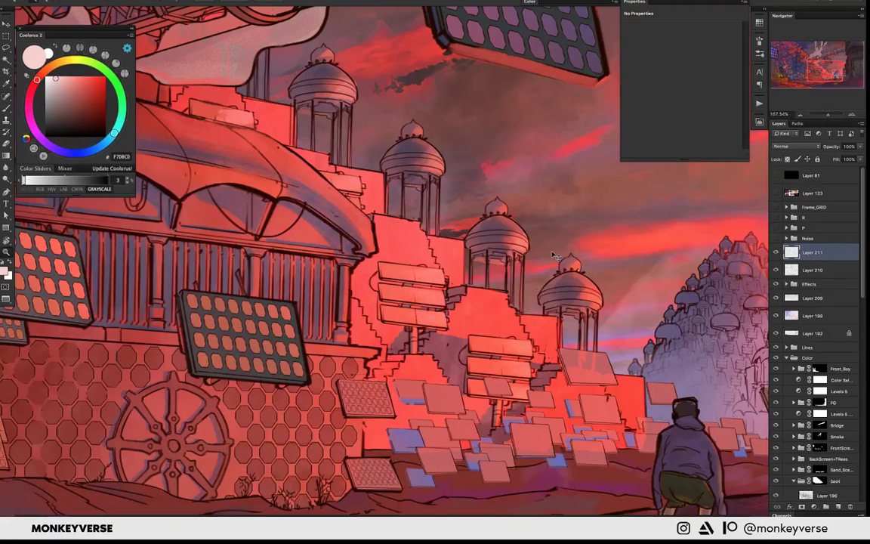
drag(555, 256, 510, 213)
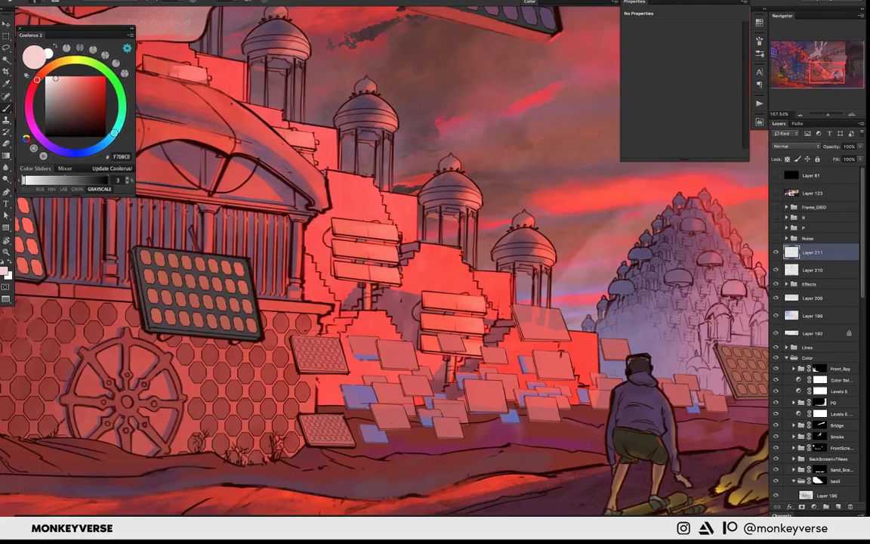
click(93, 77)
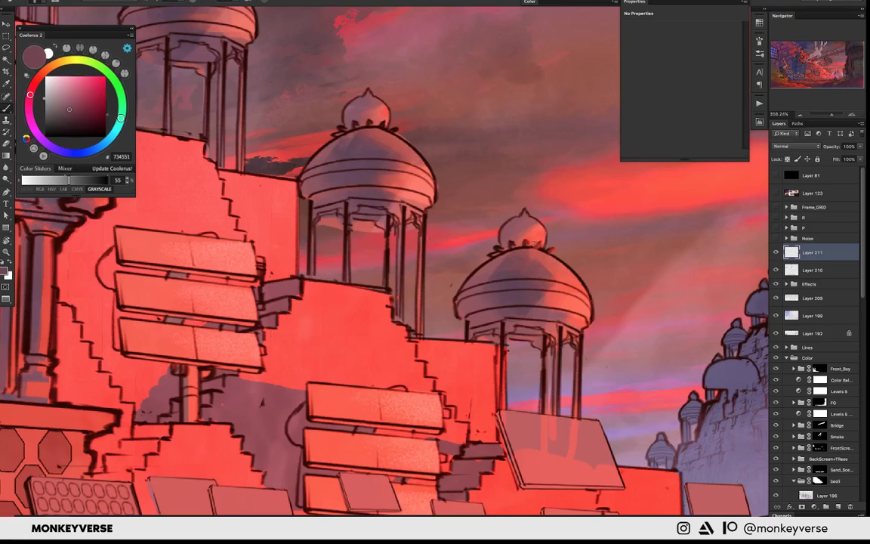
drag(533, 243, 542, 249)
- Darken the base of the dome finial with dark red 481418
alt+click(542, 250)
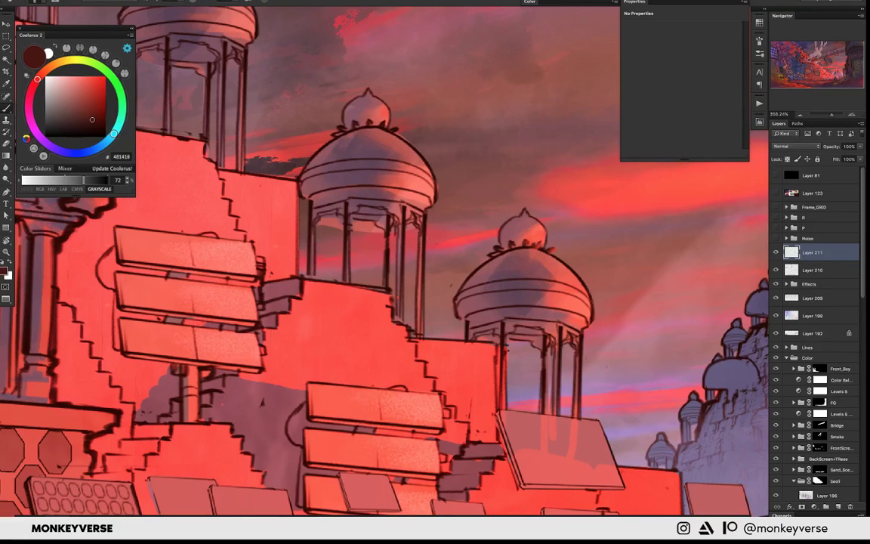
drag(373, 125, 381, 122)
scroll(392, 95, down, 5)
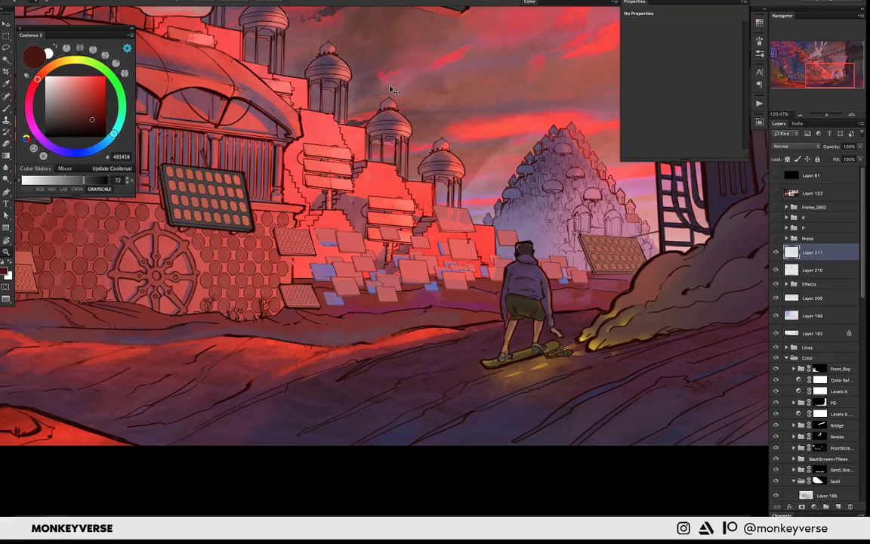
drag(334, 166, 339, 168)
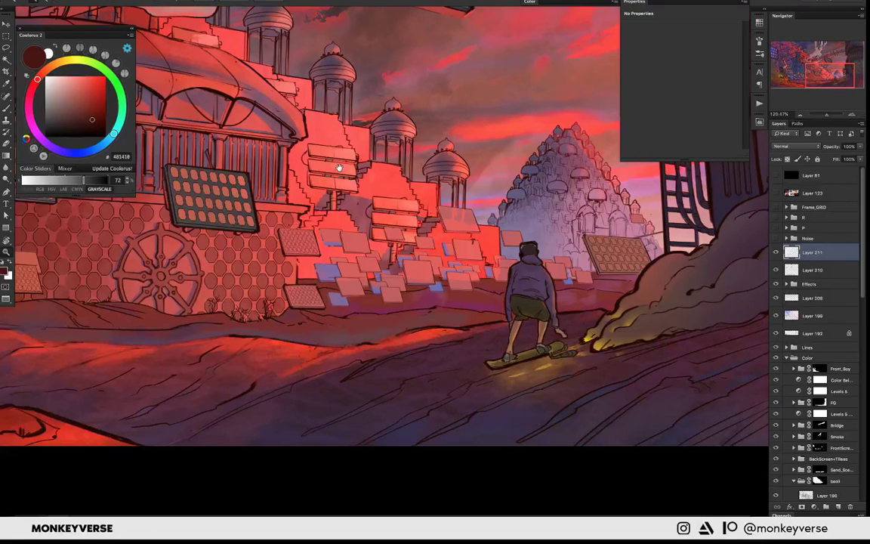
scroll(427, 141, down, 2)
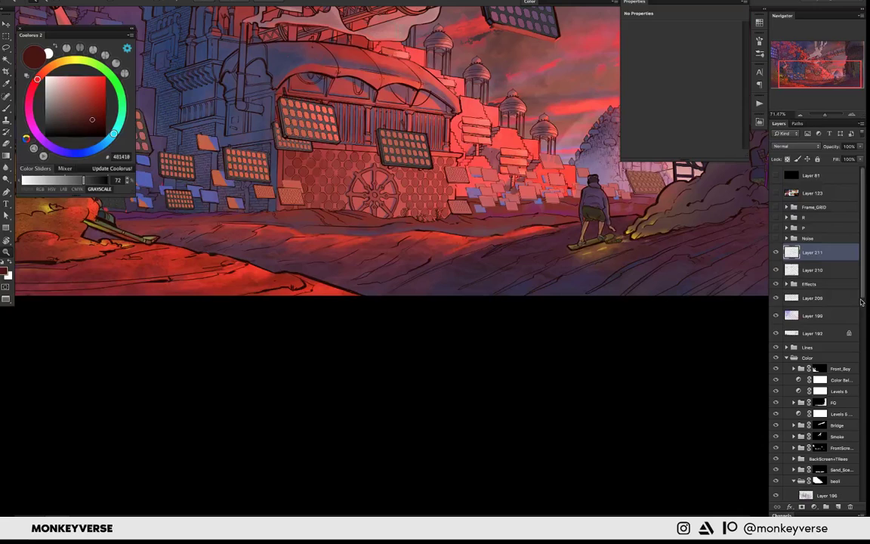
- Fit the whole illustration in view and pick muted blue 59599F
scroll(861, 302, down, 5)
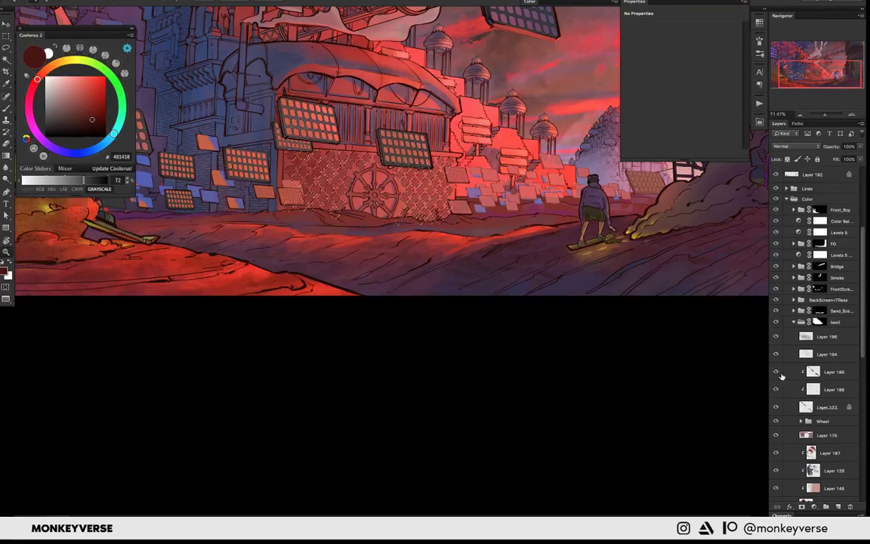
key(ctrl+0)
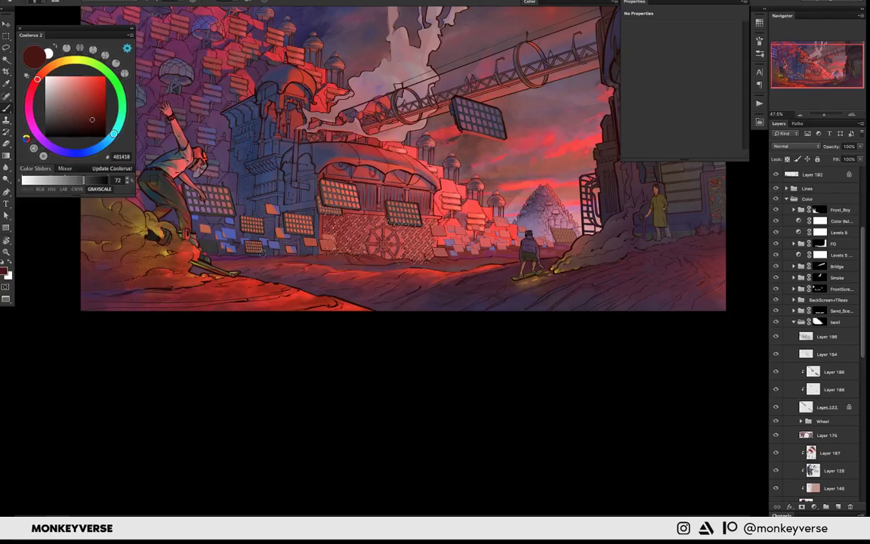
alt+click(263, 252)
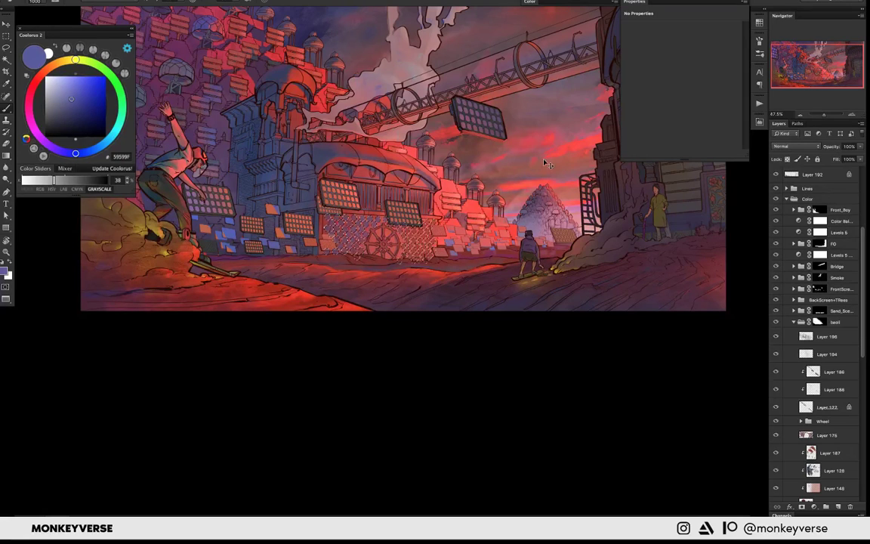
scroll(495, 181, up, 1)
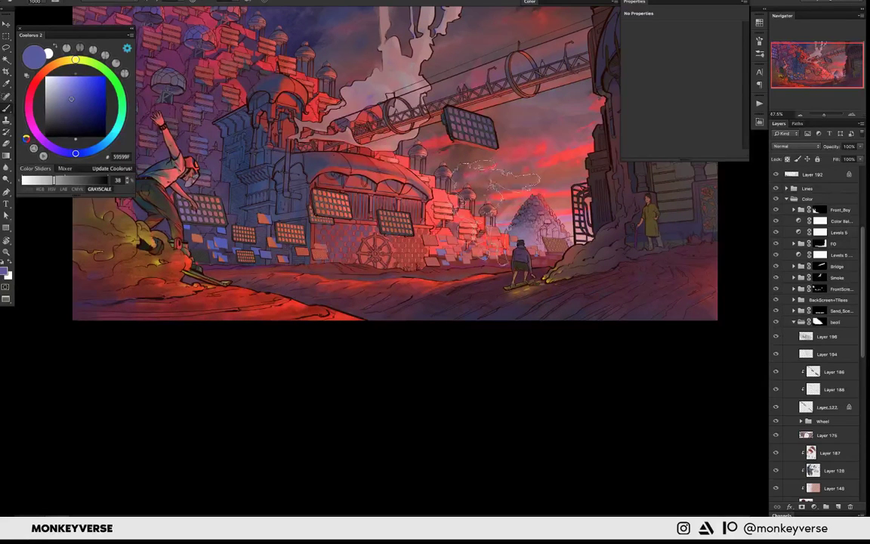
scroll(495, 185, down, 2)
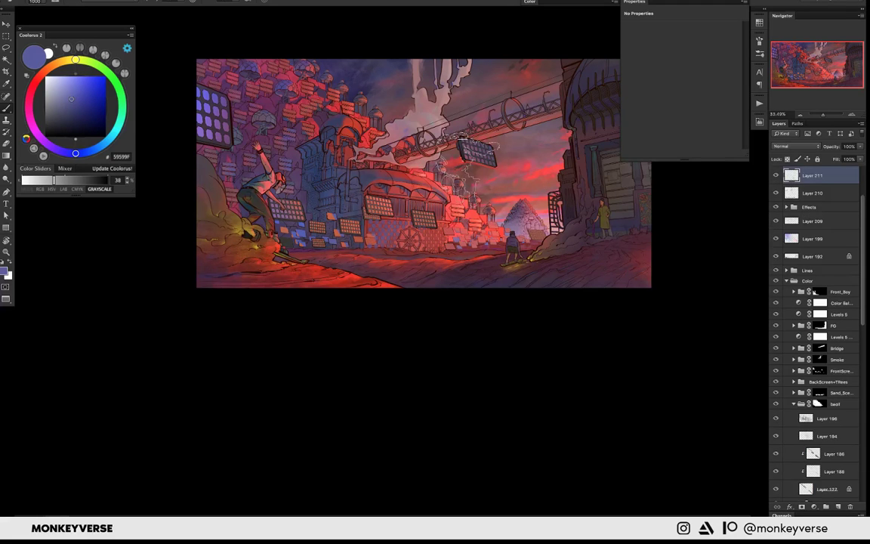
scroll(388, 186, up, 3)
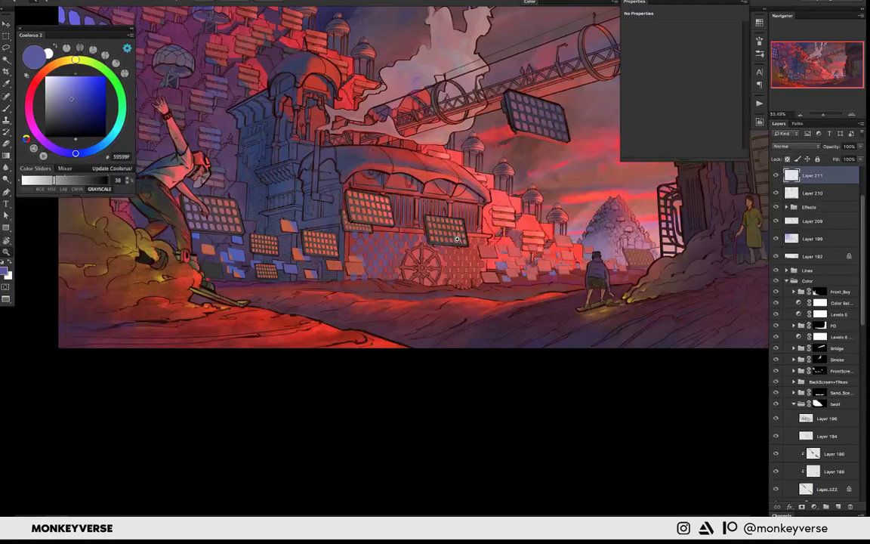
scroll(457, 239, down, 2)
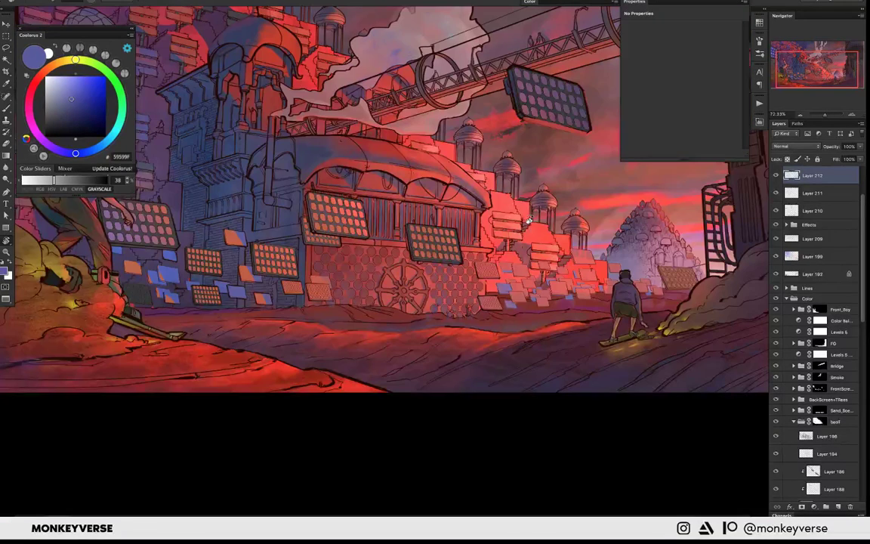
- Load the ground's top-edge selection, pick blue 6E6EBB, and brush a glow on a new layer
drag(528, 221, 368, 297)
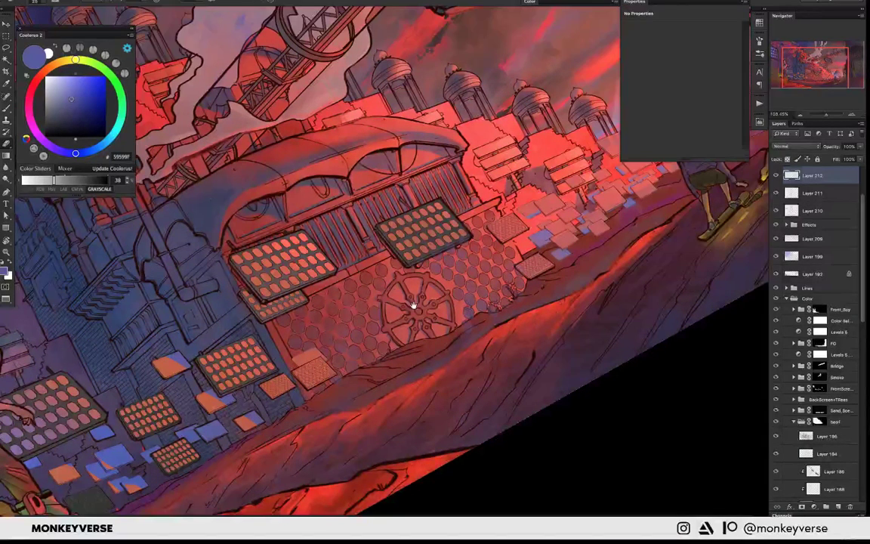
drag(413, 305, 470, 330)
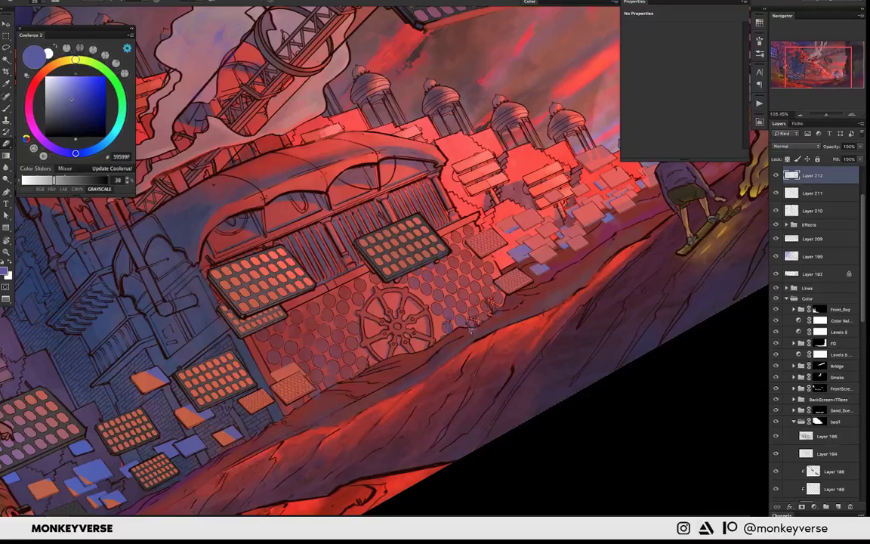
key(Escape)
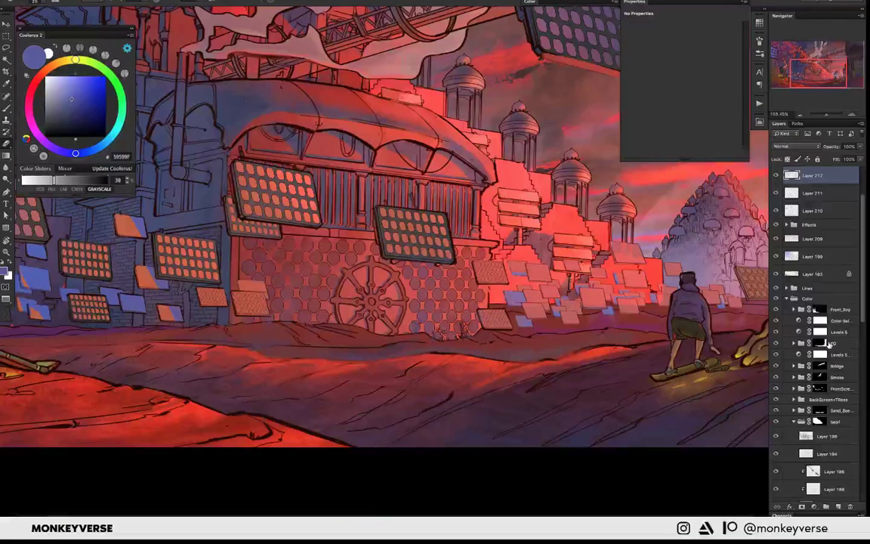
ctrl+click(816, 421)
ctrl+click(820, 411)
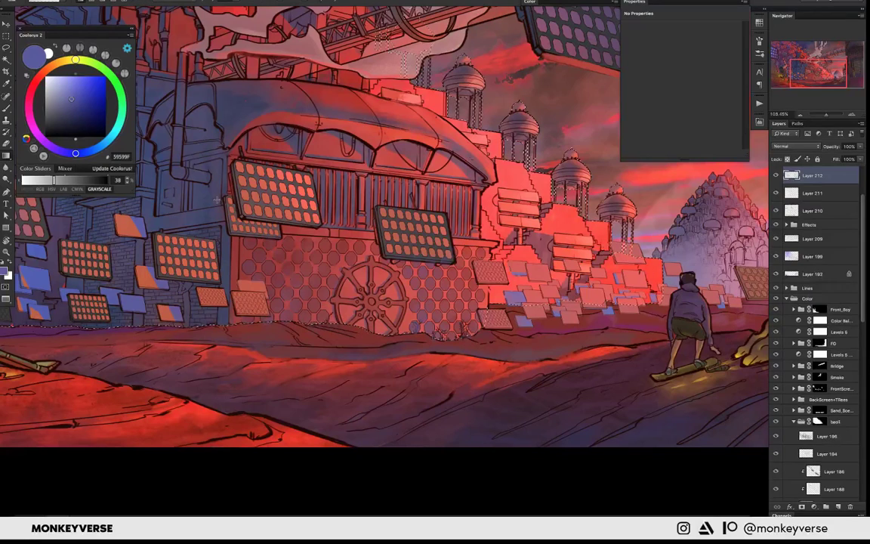
click(70, 92)
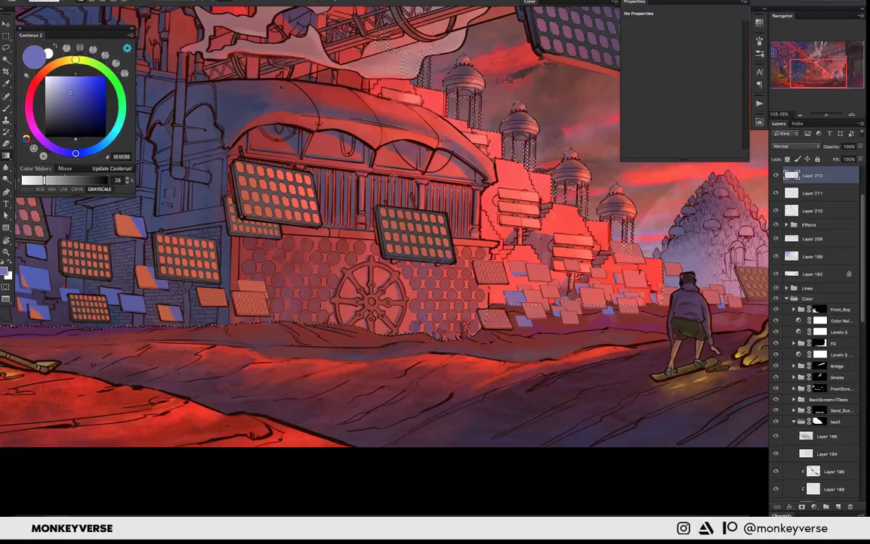
key(ctrl+shift+alt+n)
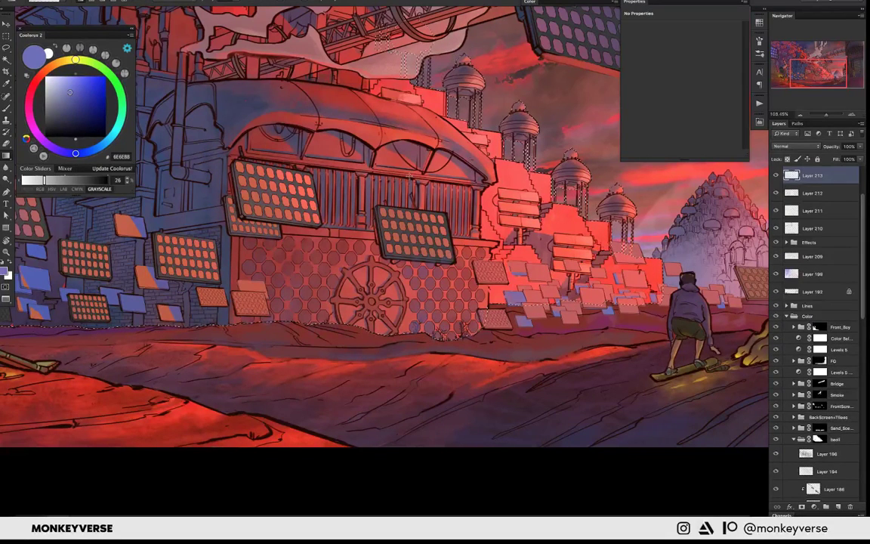
drag(7, 278, 377, 282)
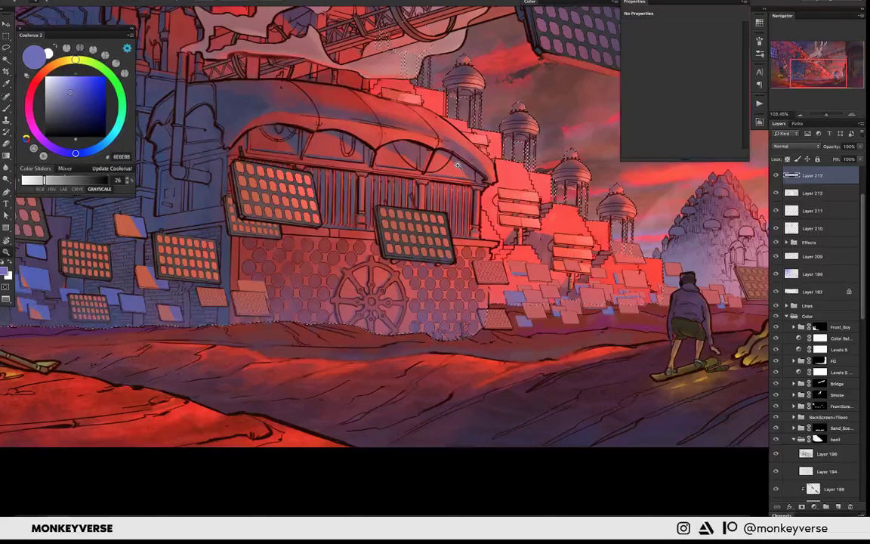
- Paint bluish-violet light over the building's base, then clear the selection
scroll(457, 164, down, 5)
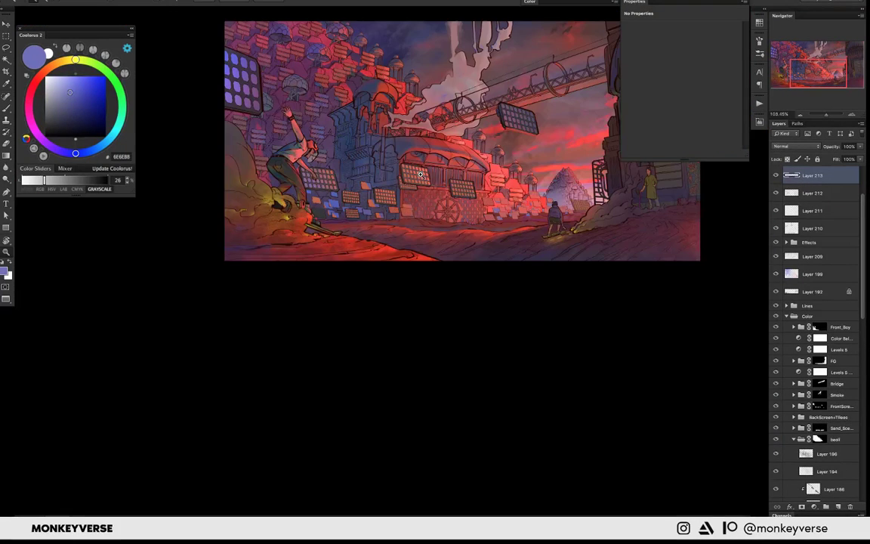
scroll(421, 175, down, 2)
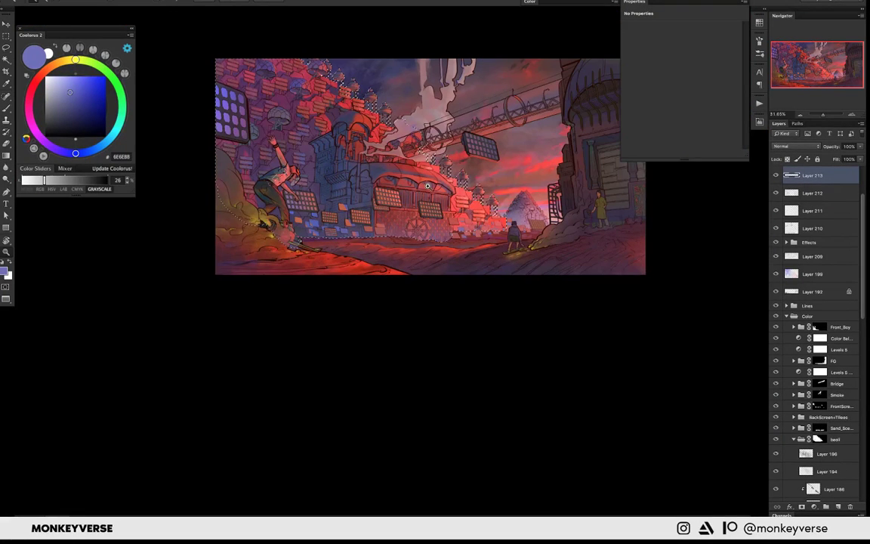
drag(427, 185, 227, 197)
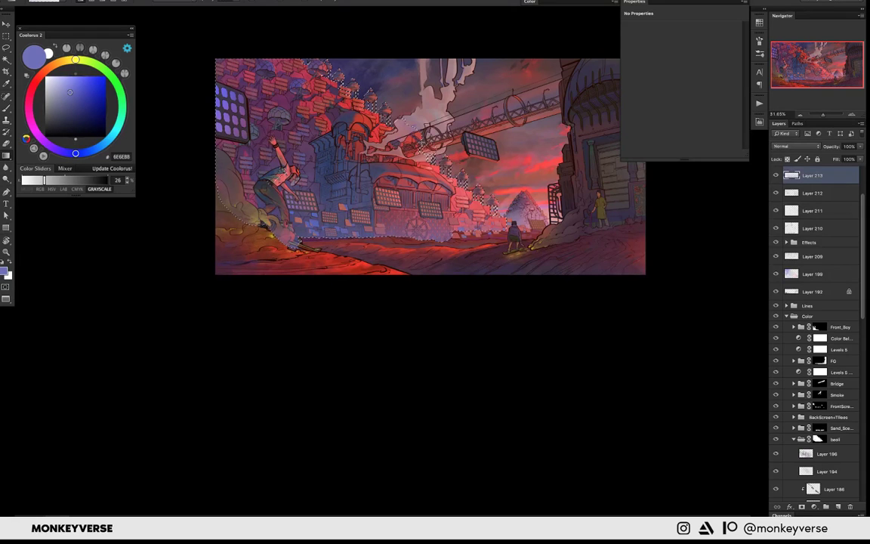
key(ctrl+d)
key(v)
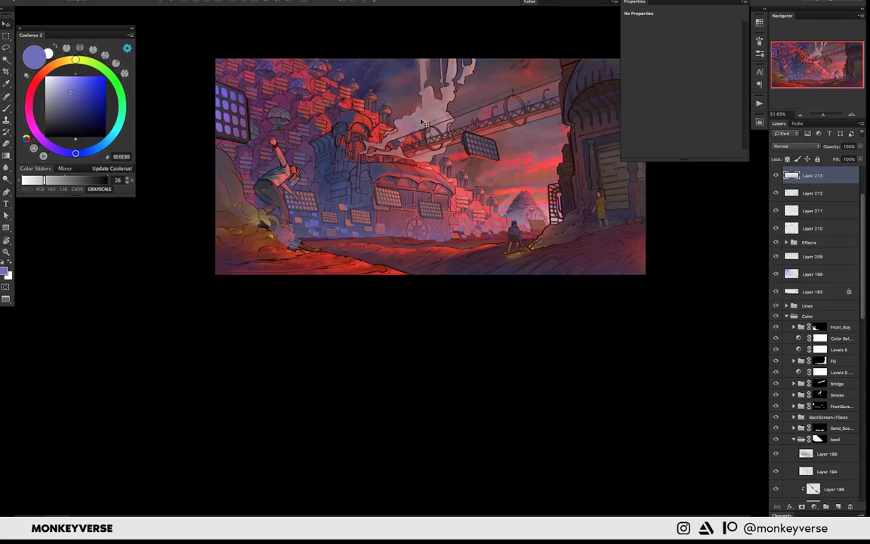
- Try Color Burn, Screen, Linear Dodge, Overlay and Soft Light blending on the glow layer
key(alt+shift+b)
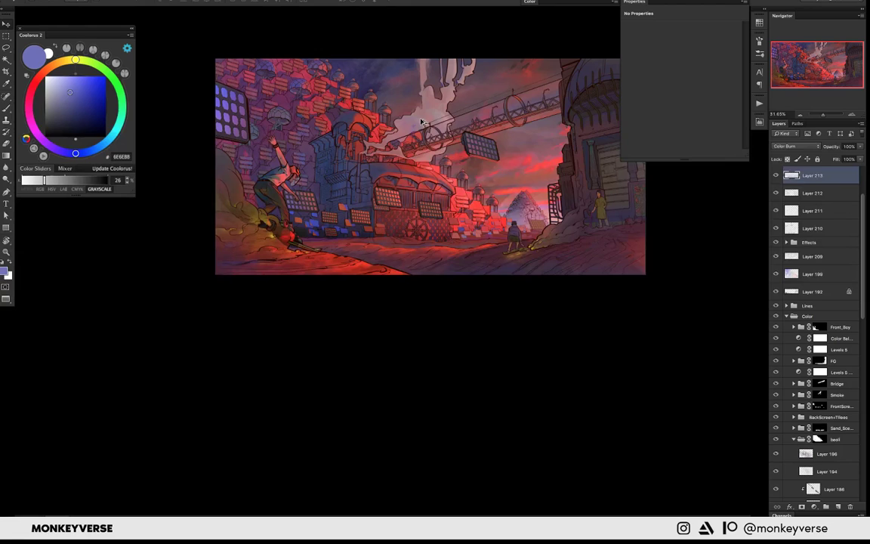
key(alt+shift+s)
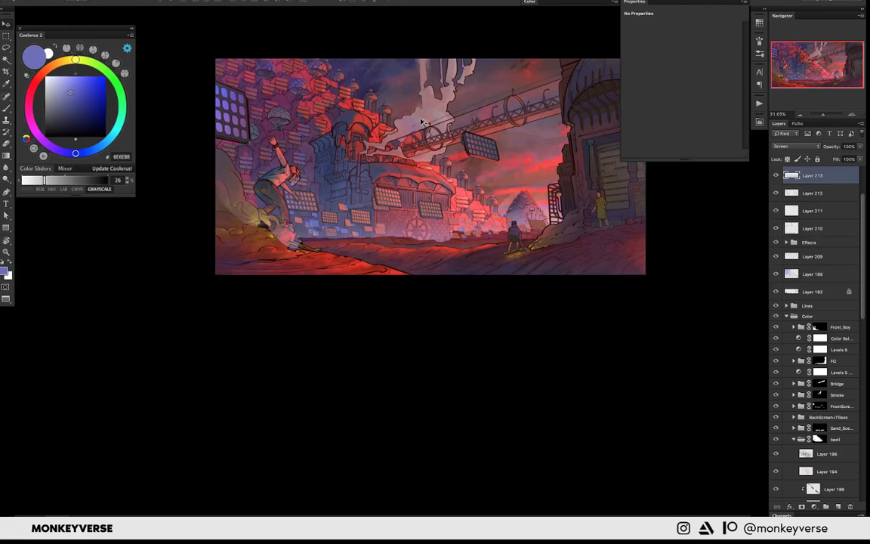
key(alt+shift+w)
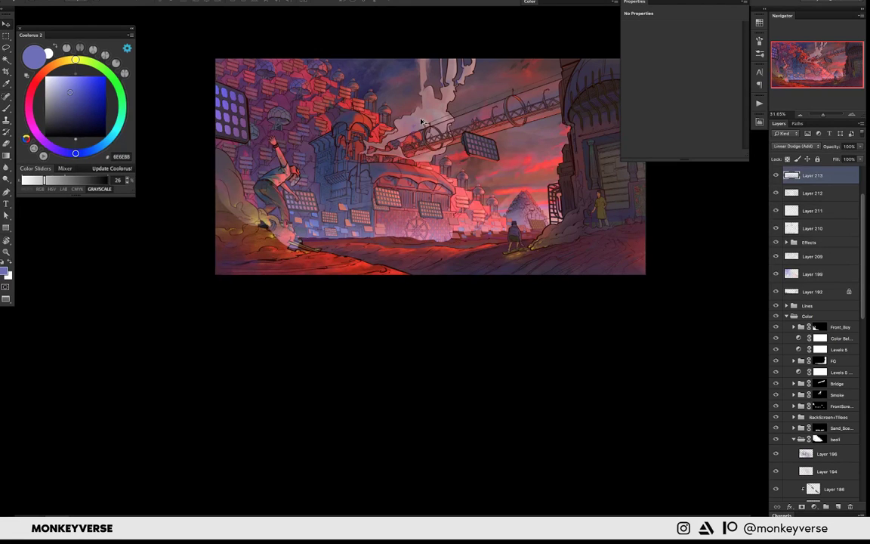
key(alt+shift+o)
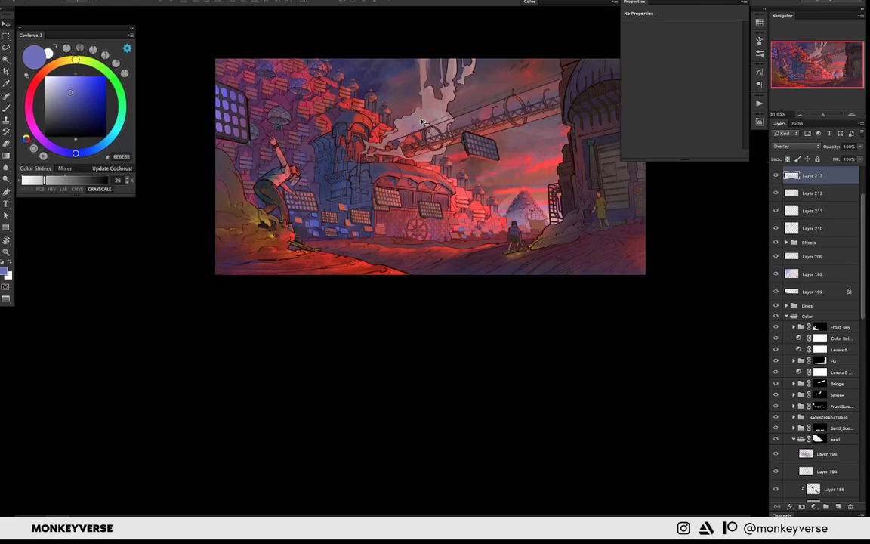
key(alt+shift+f)
- Select the Front_Boy and Levels 5 mask areas, then deselect and set the glow to Hard Light
ctrl+click(816, 330)
ctrl+shift+click(823, 373)
key(ctrl+d)
key(shift+plus)
- Set the glow layer's opacity to 60%, shrink the brush, and add Layer 214 on top
key(ctrl+minus)
key(ctrl+minus)
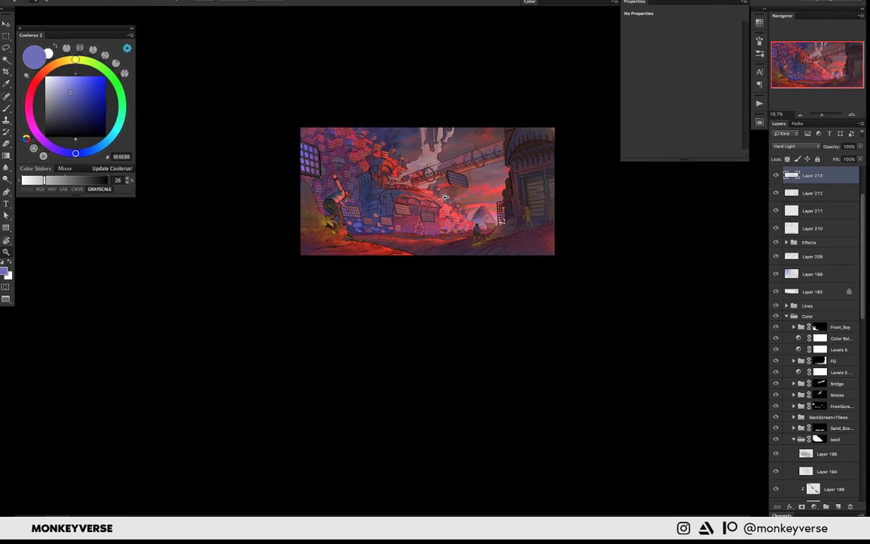
key(u)
key(4)
key(6)
drag(471, 187, 459, 203)
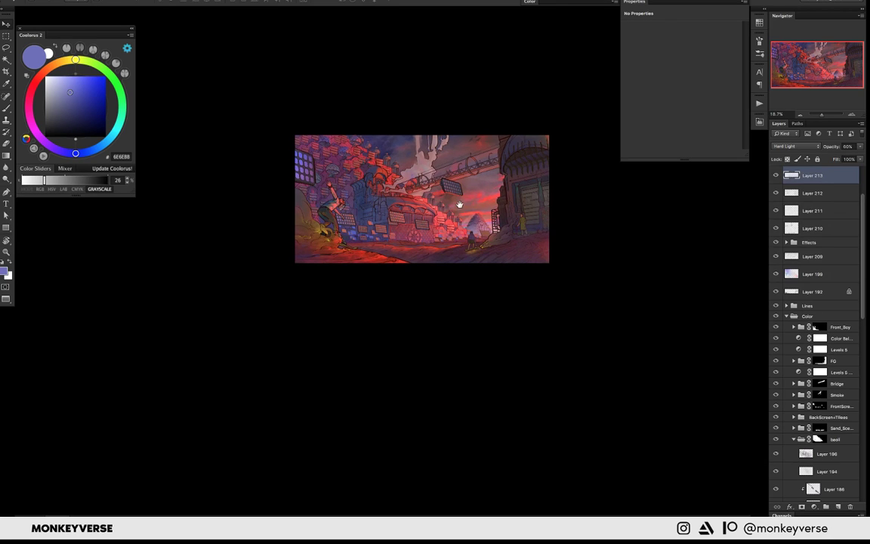
scroll(441, 211, up, 2)
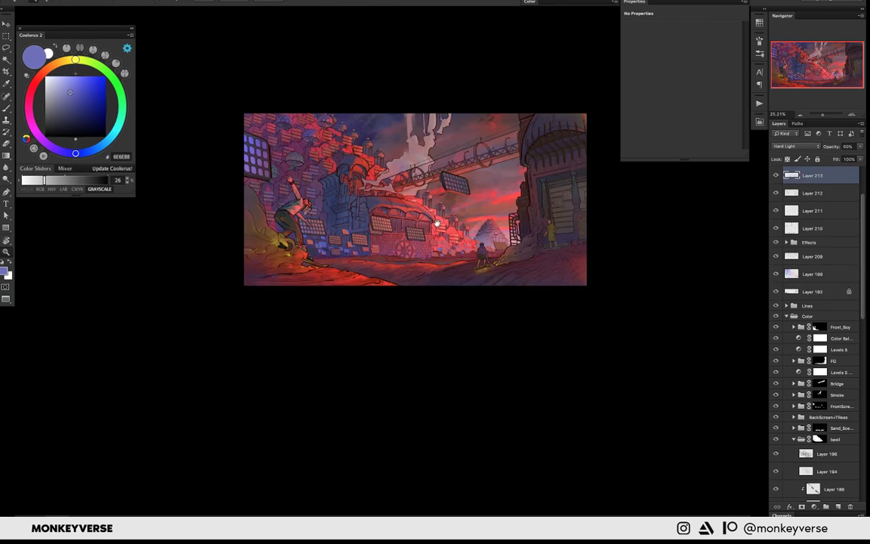
scroll(436, 223, down, 1)
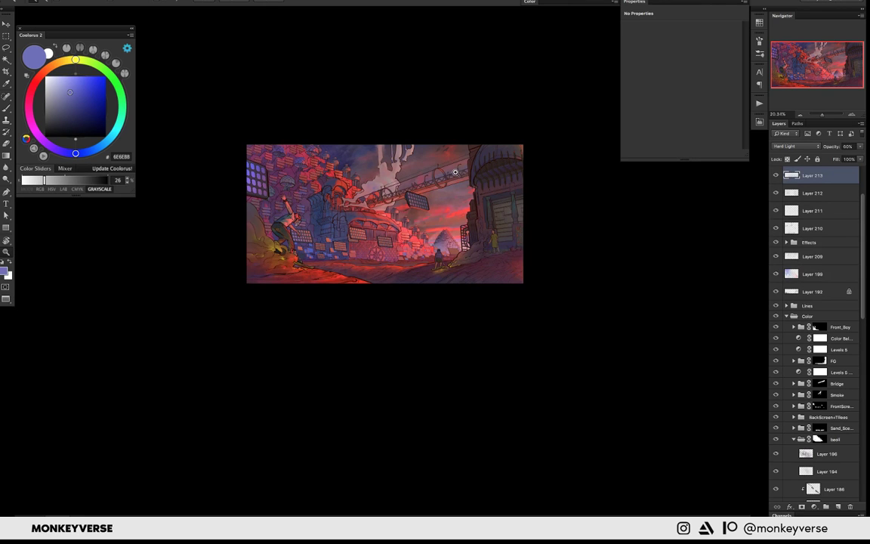
scroll(403, 166, up, 1)
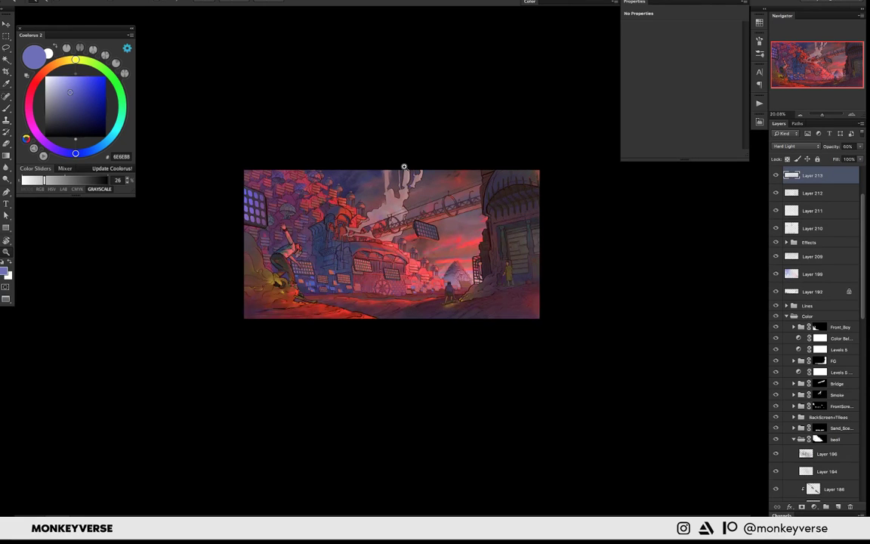
scroll(403, 166, up, 2)
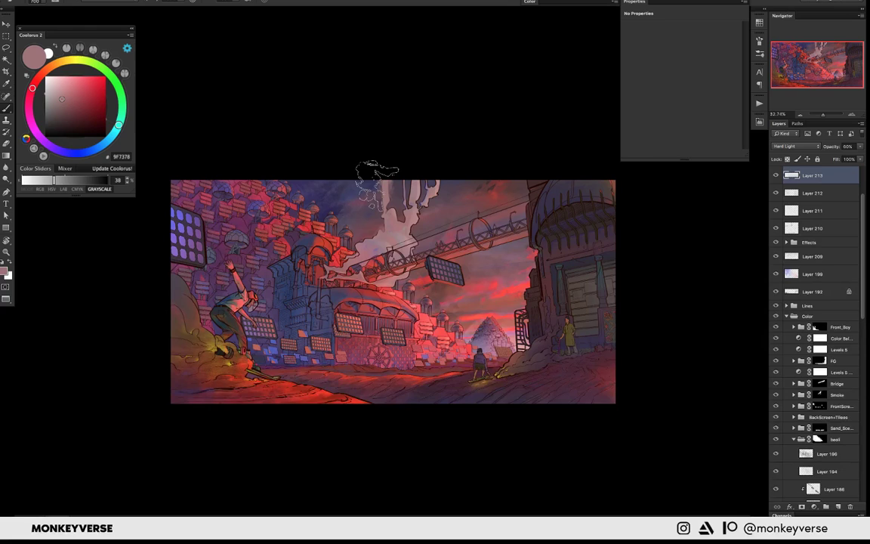
key(bracketleft)
key(bracketleft)
key(bracketleft)
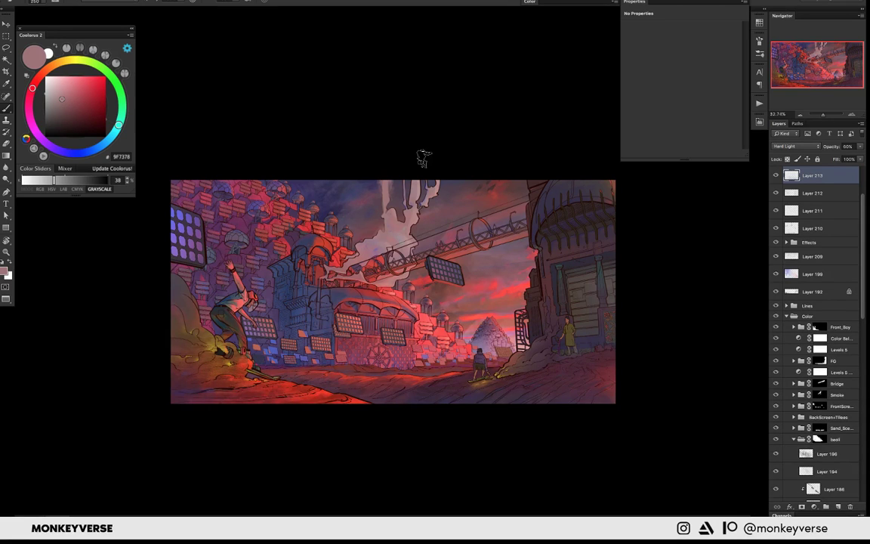
key(ctrl+shift+alt+n)
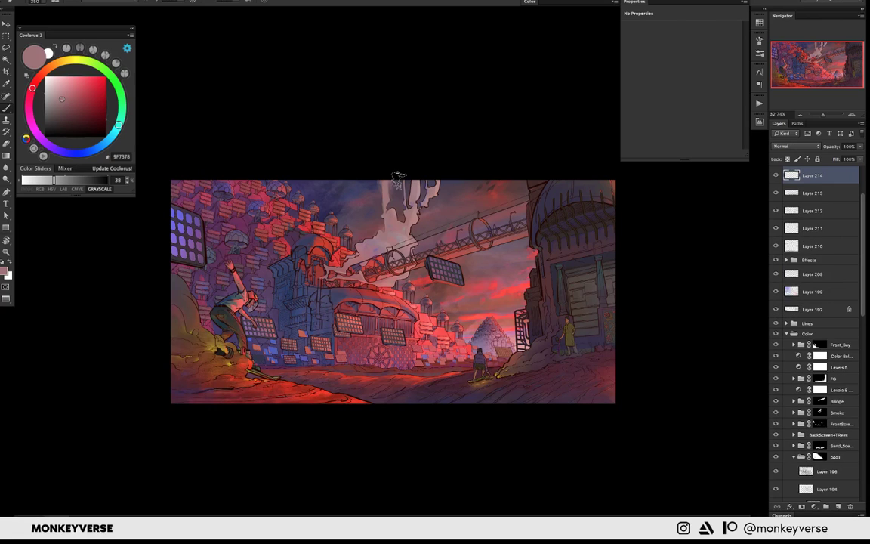
- Paint a bright red stroke in the upper sky and erase part of it
alt+click(373, 191)
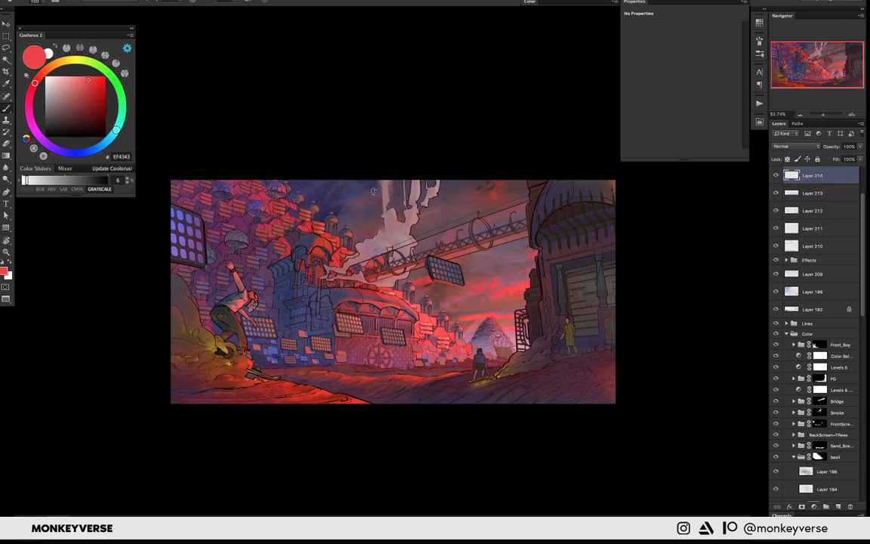
mouse_move(373, 192)
mouse_down()
mouse_move(346, 206)
mouse_move(375, 199)
mouse_up()
key(e)
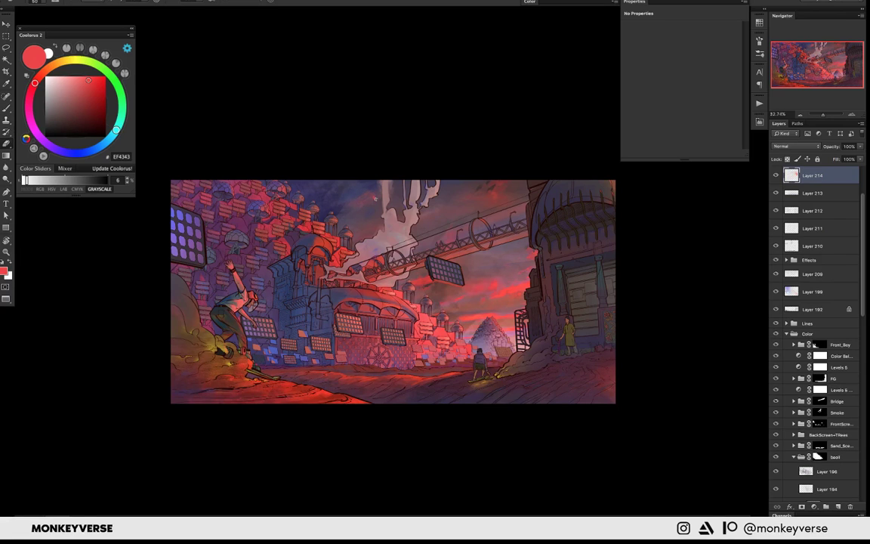
key(b)
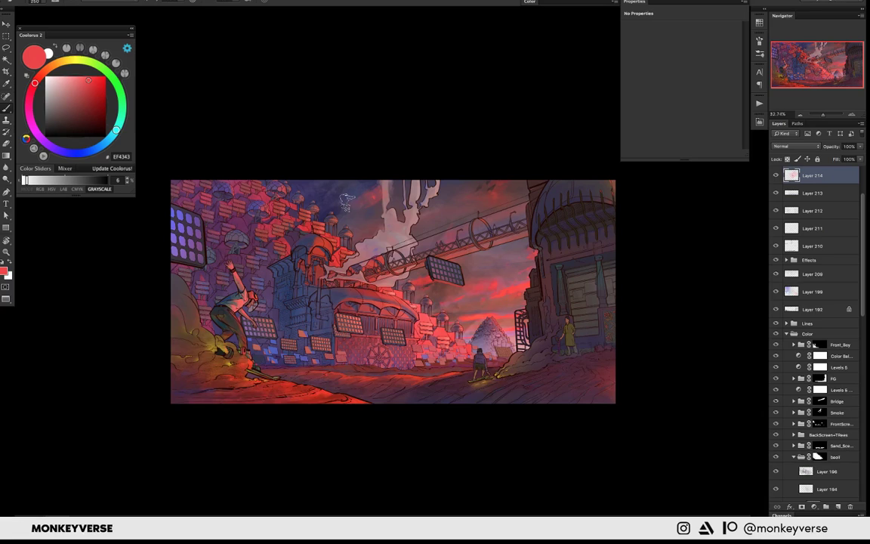
- Try and undo pale smoke over the sketchy outlines, then sample greyish-pink and zoom in
alt+click(385, 183)
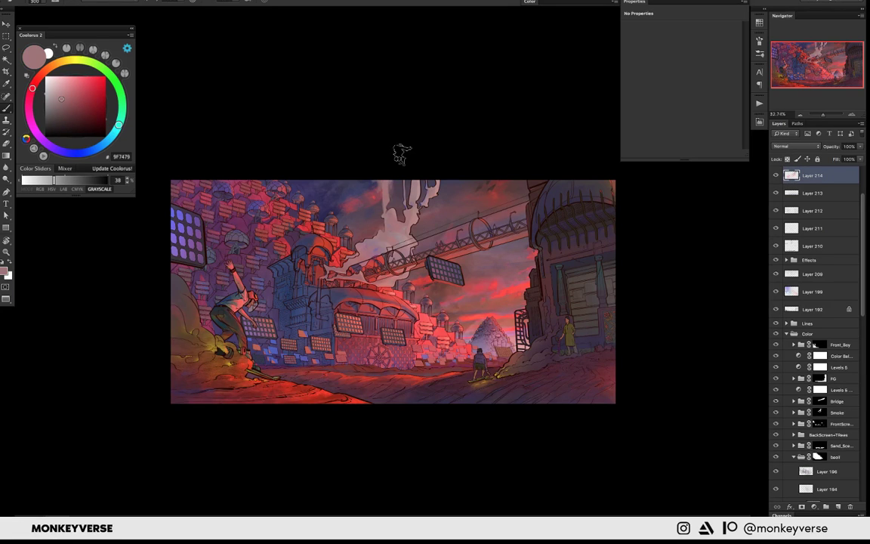
key(bracketright)
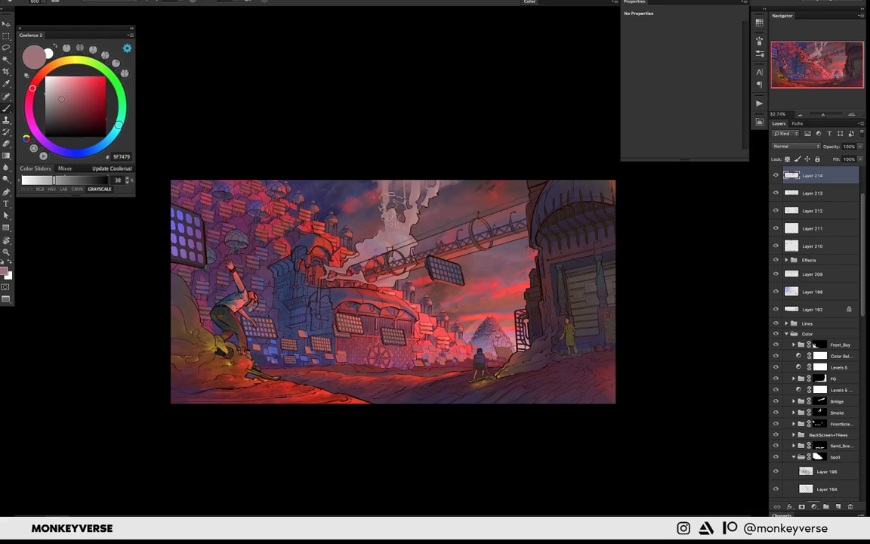
drag(397, 219, 400, 187)
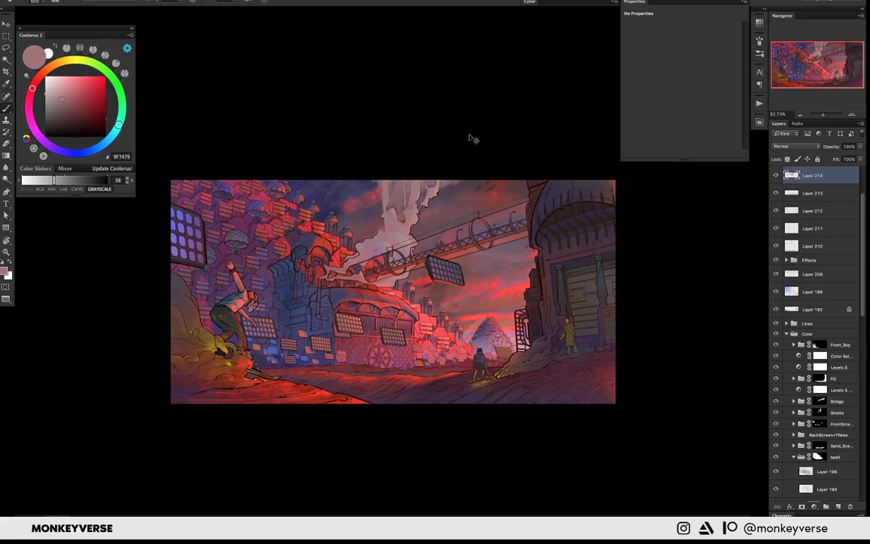
key(ctrl+z)
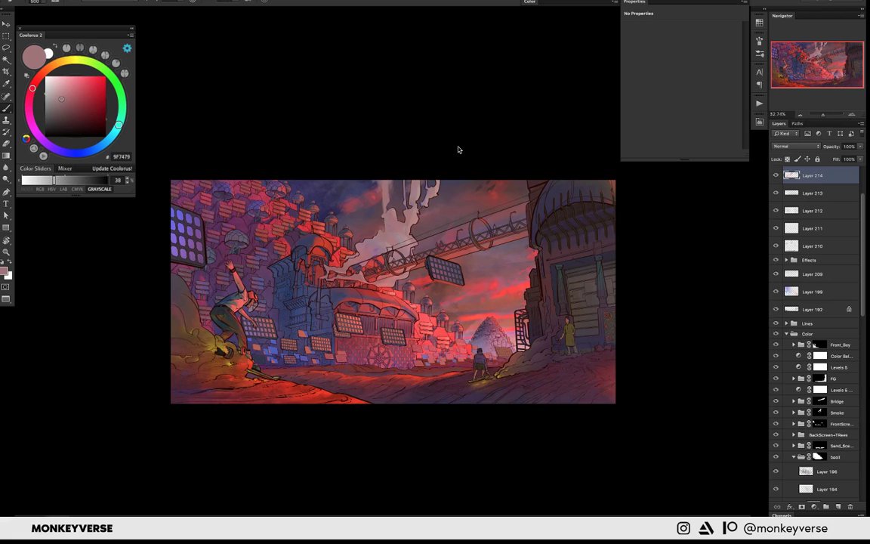
drag(421, 188, 430, 184)
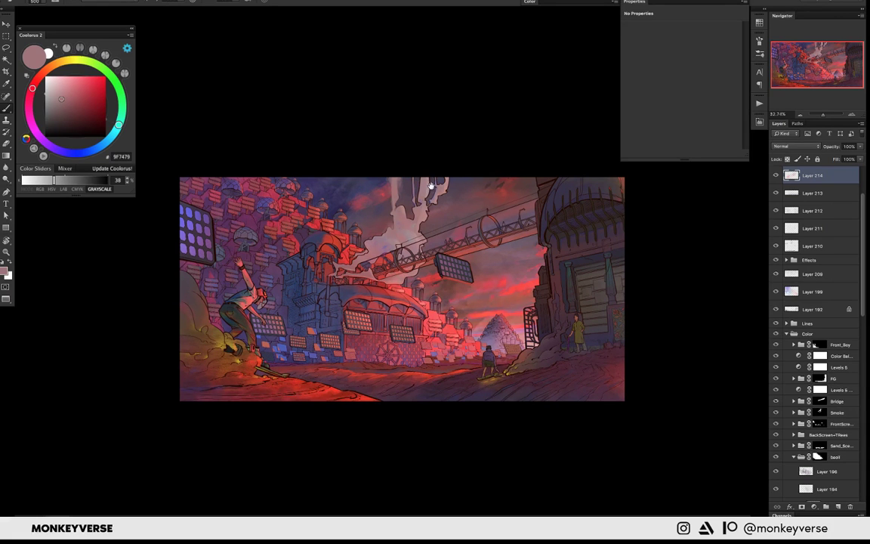
alt+click(456, 180)
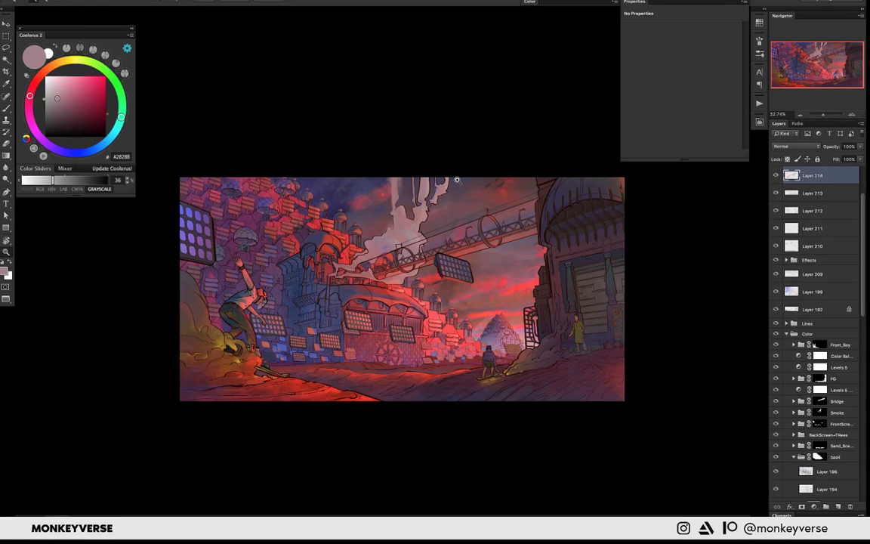
click(423, 209)
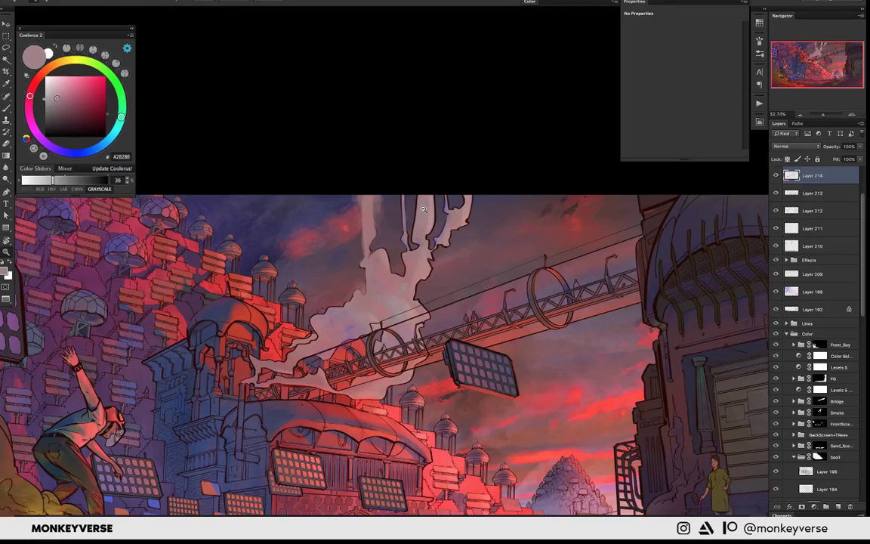
- Sample several smoke and sky tones, ending on a dark purple, after checking the brush presets
click(423, 209)
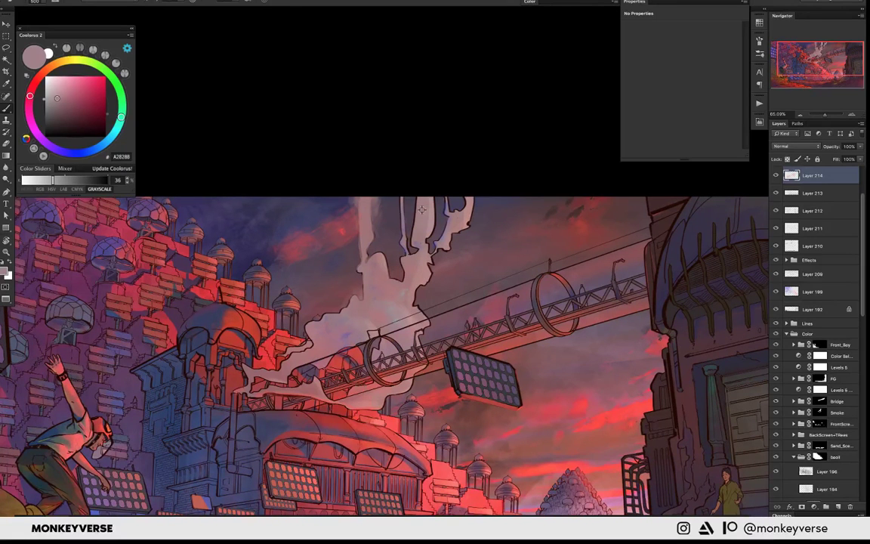
alt+click(418, 198)
right_click(432, 213)
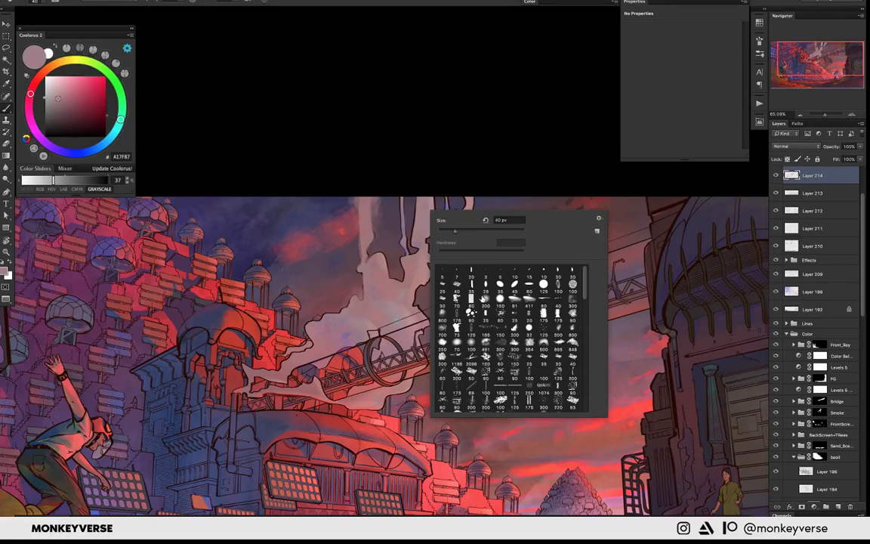
alt+click(418, 195)
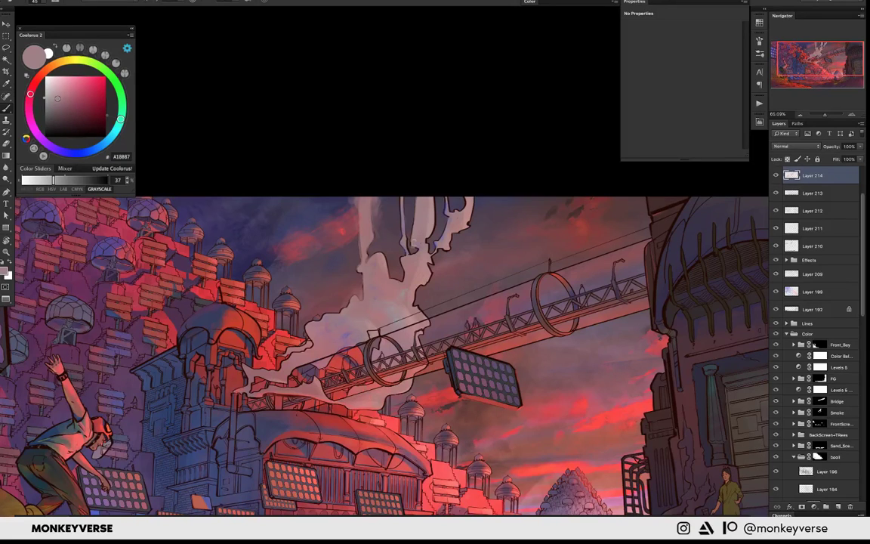
alt+click(448, 216)
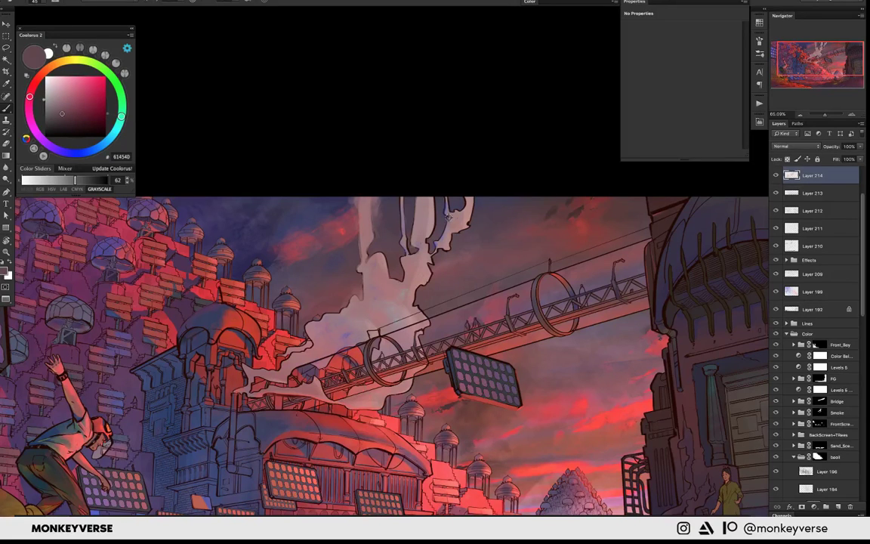
alt+click(444, 193)
alt+click(444, 195)
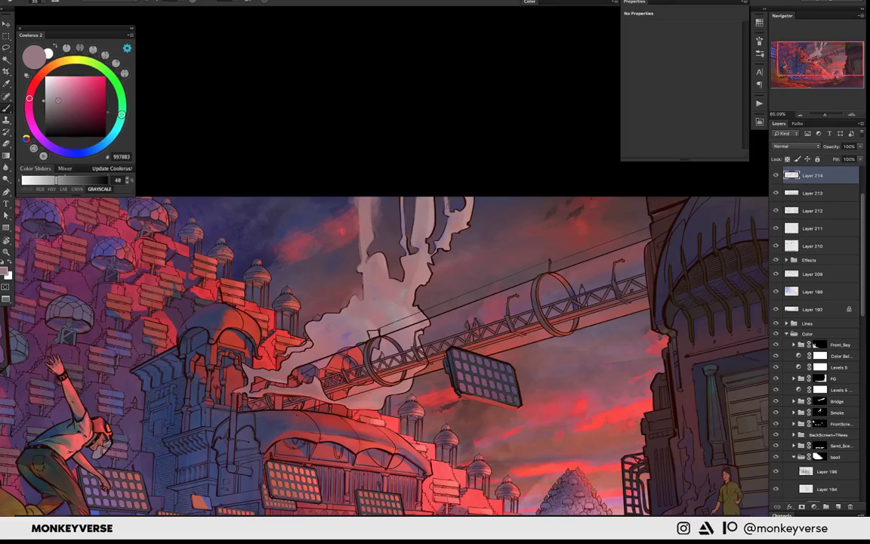
alt+click(447, 194)
alt+click(445, 215)
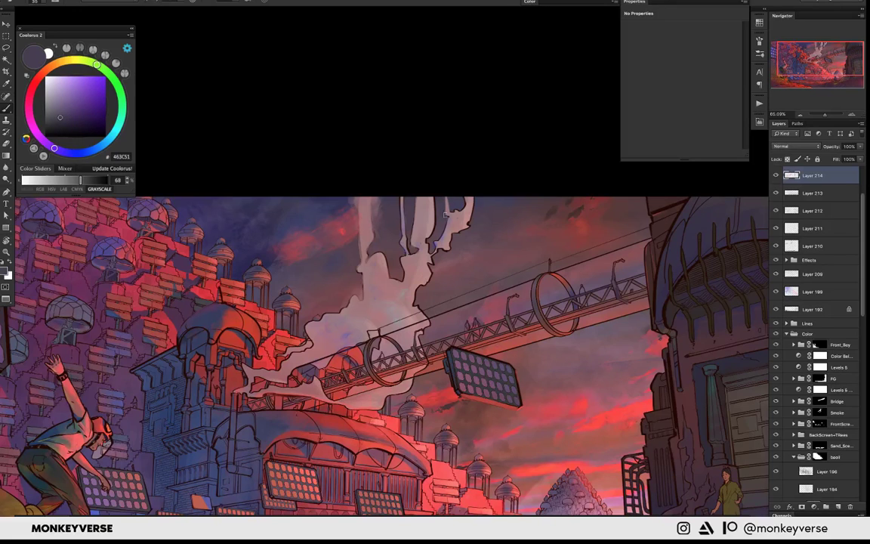
- Fit the whole illustration in the window and shift it slightly up-left
key(ctrl+0)
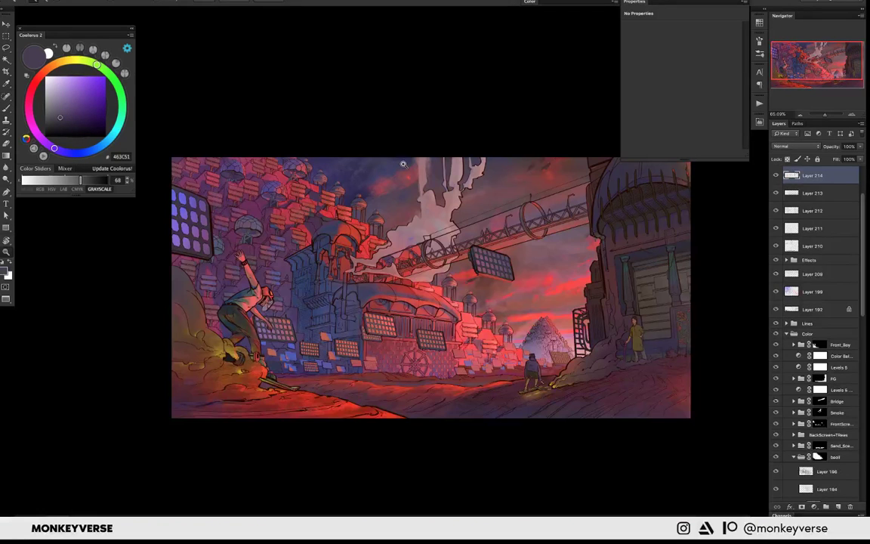
drag(513, 185, 486, 174)
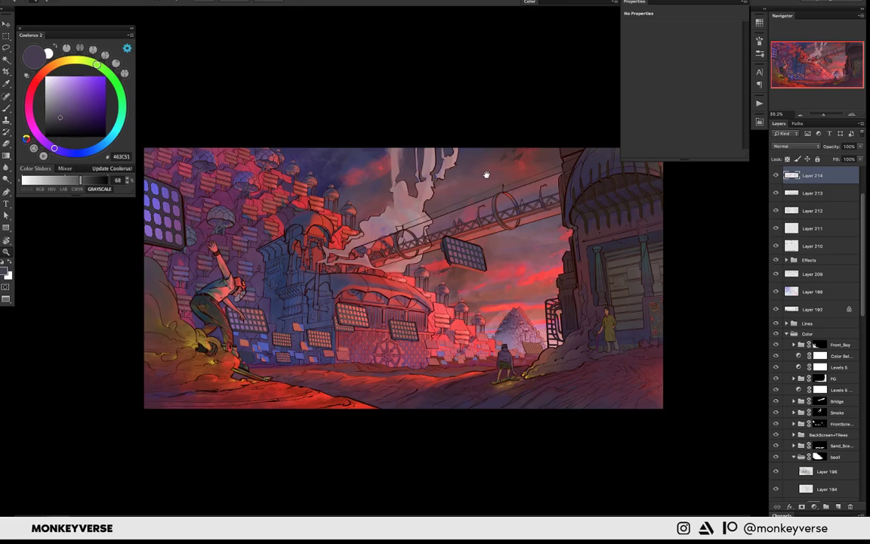
drag(486, 174, 483, 174)
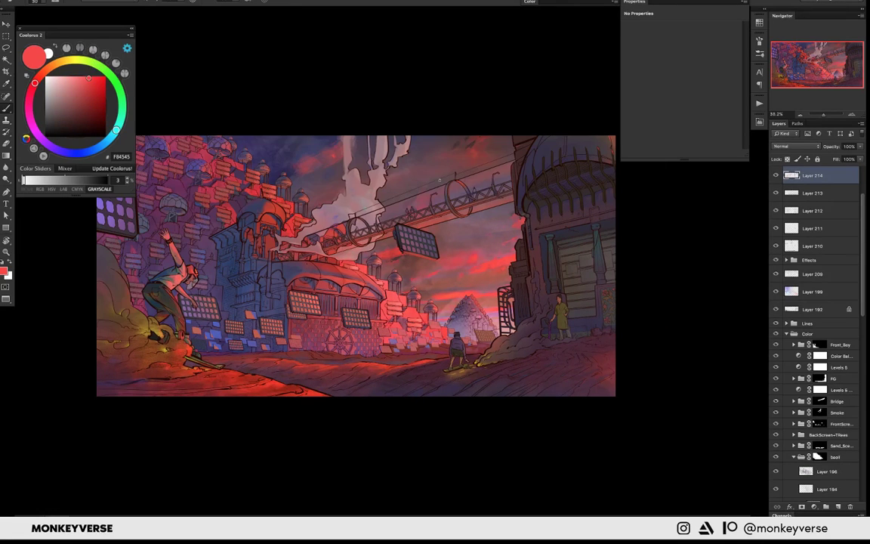
- Draw a thin straight bright red line along the sky bridge's overhead cable
scroll(488, 171, up, 2)
right_click(483, 171)
key(Escape)
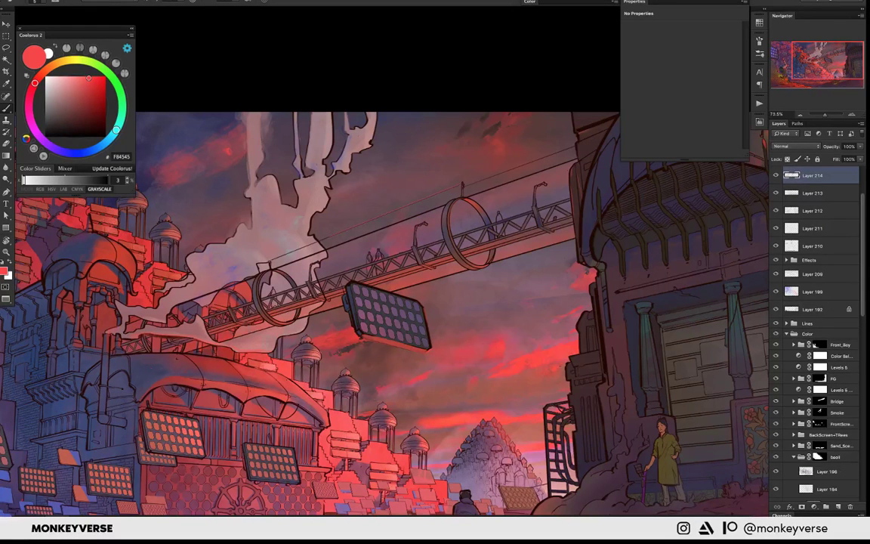
scroll(468, 201, down, 2)
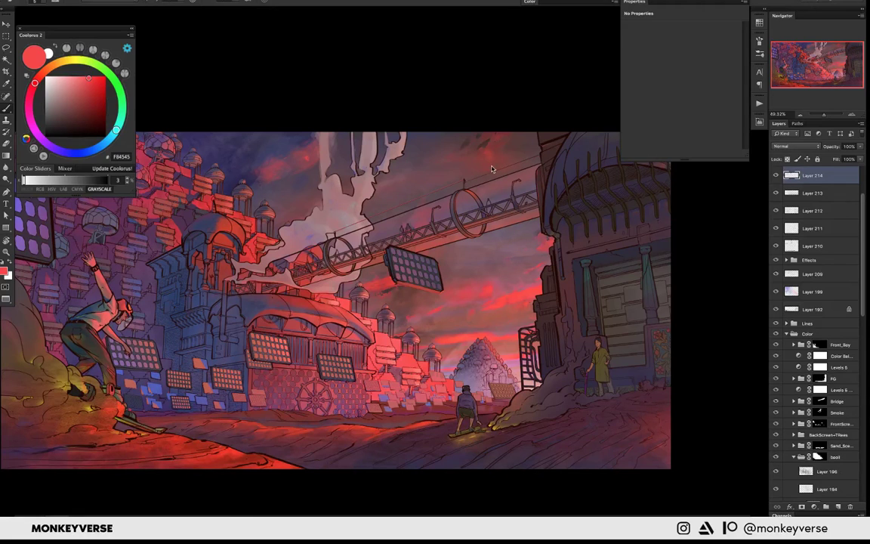
scroll(491, 169, up, 3)
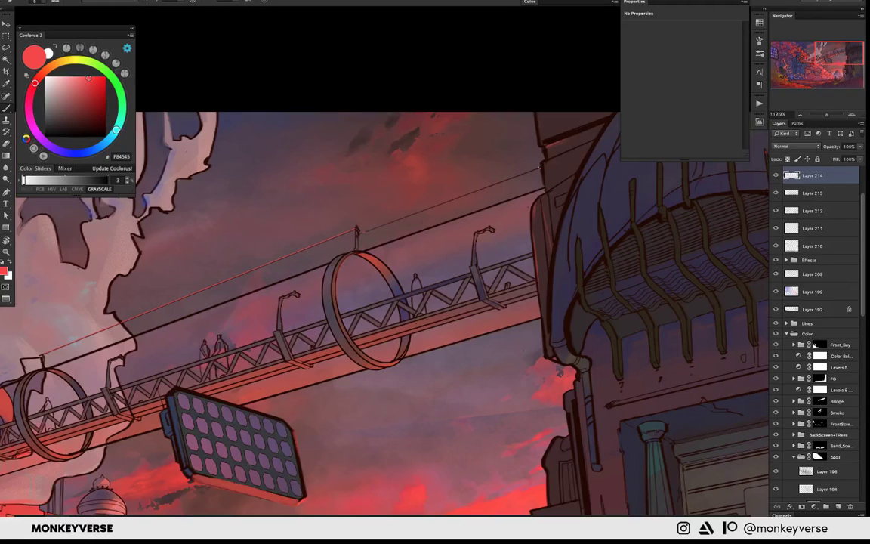
shift+click(539, 166)
scroll(381, 186, down, 2)
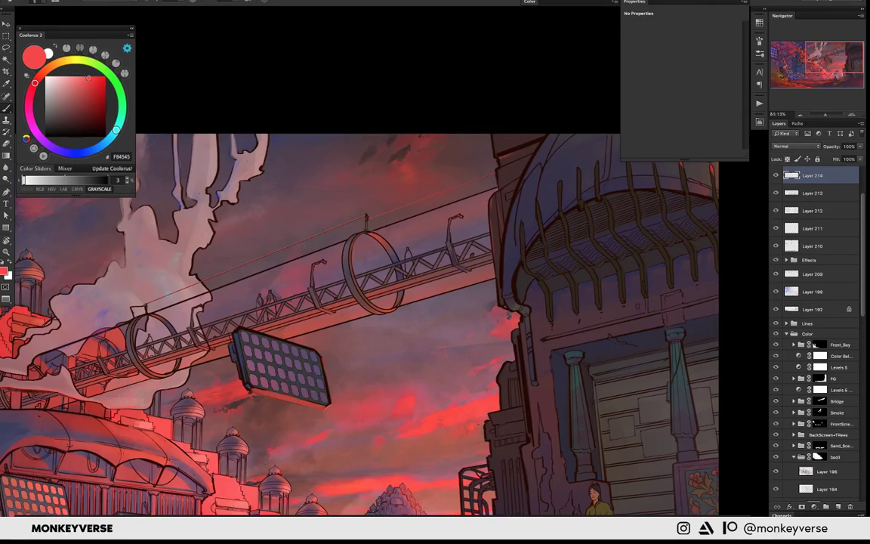
drag(378, 302, 417, 287)
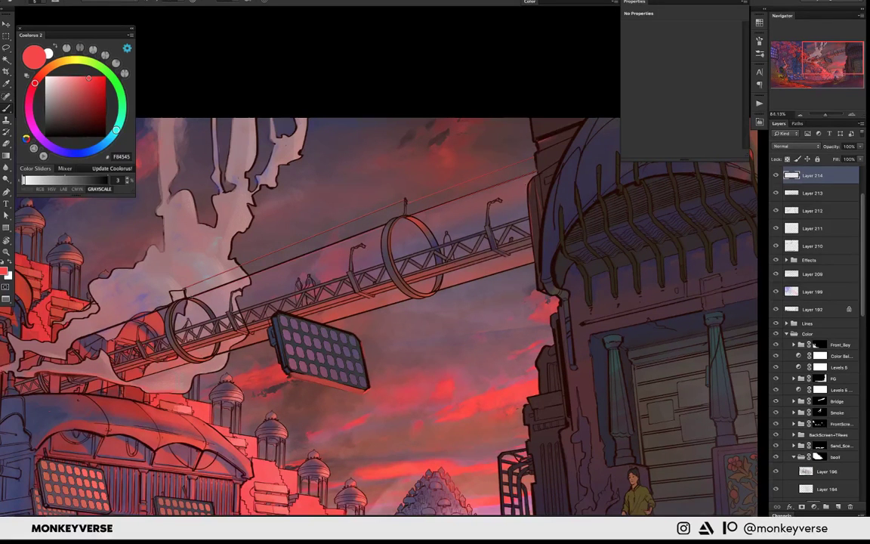
scroll(293, 246, down, 2)
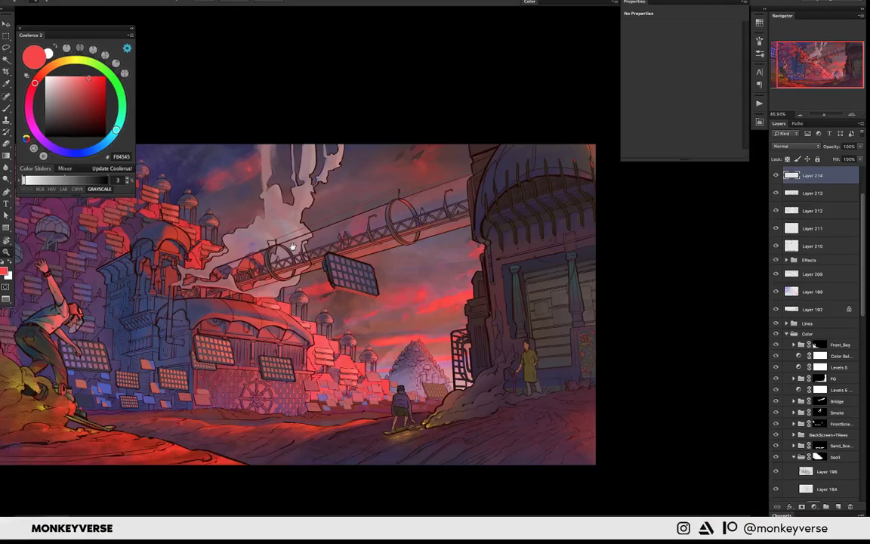
scroll(293, 246, down, 2)
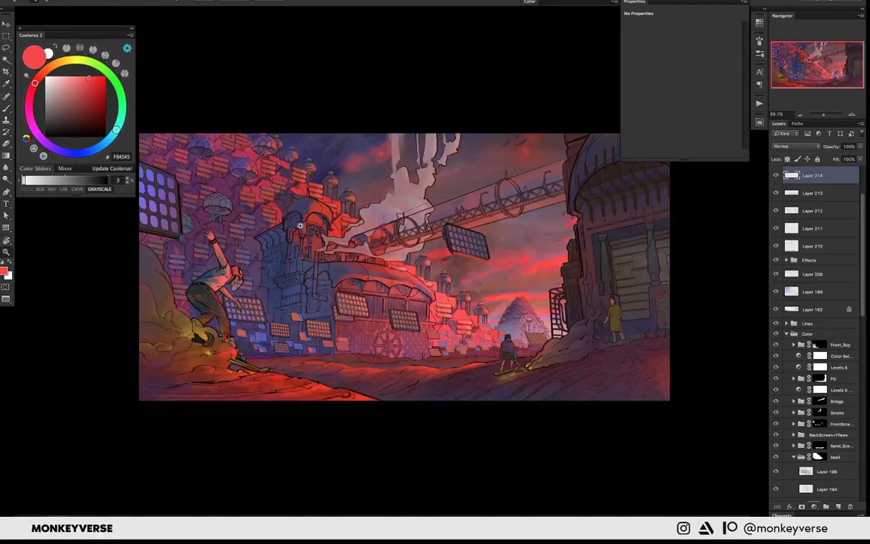
- Sample a dark blue and paint over the dome's red area
scroll(300, 225, up, 5)
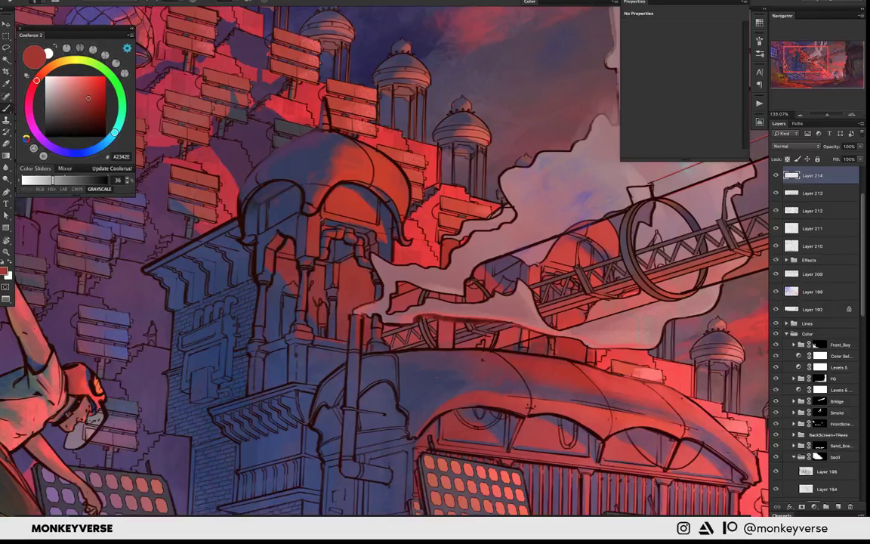
right_click(321, 250)
alt+click(325, 234)
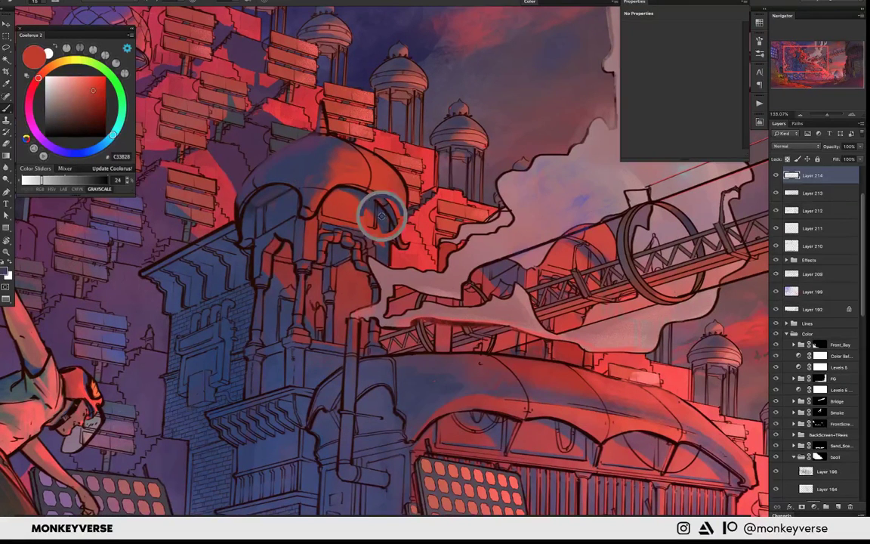
alt+click(381, 217)
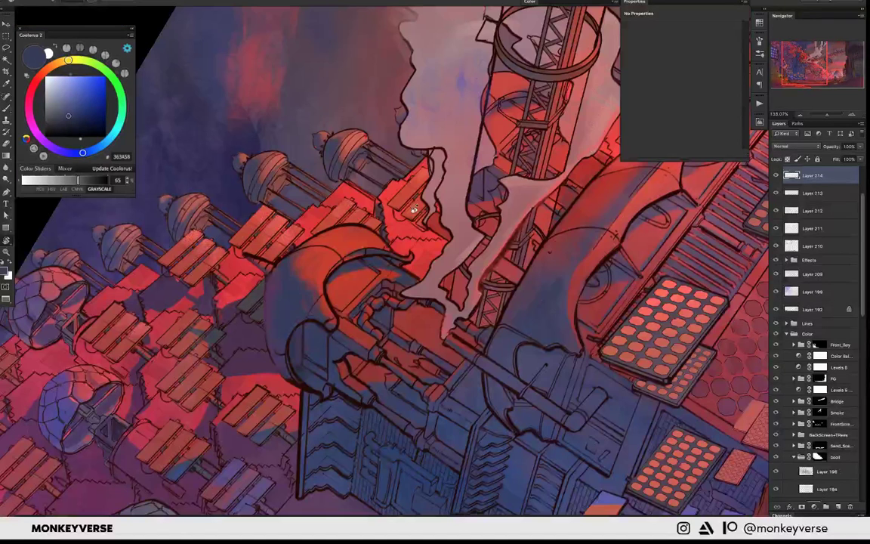
drag(414, 210, 361, 287)
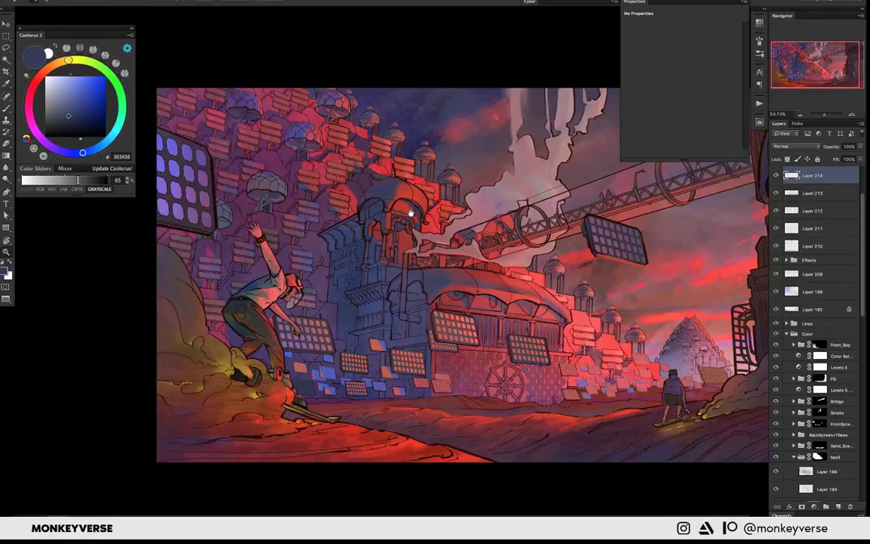
- Settle on a darker slate blue, then lighten the smoke near the bridge with dusty pink
scroll(410, 212, up, 3)
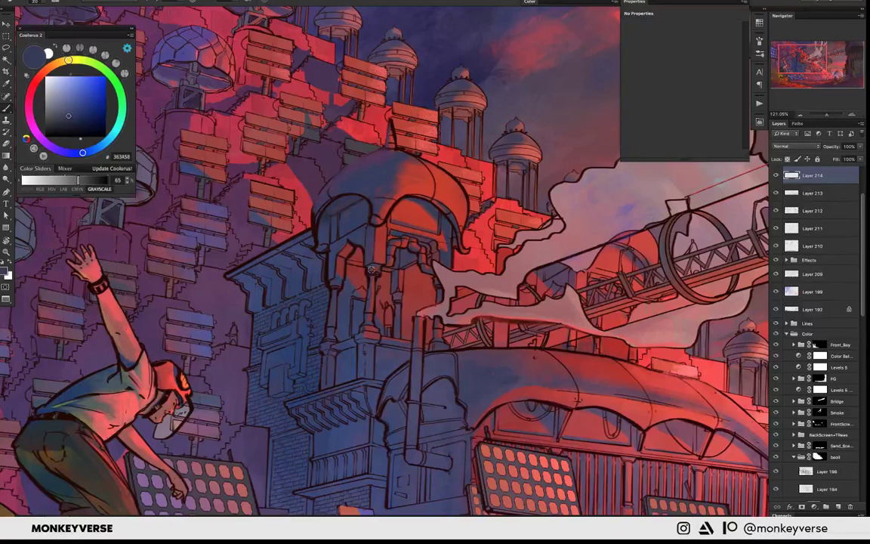
alt+click(371, 269)
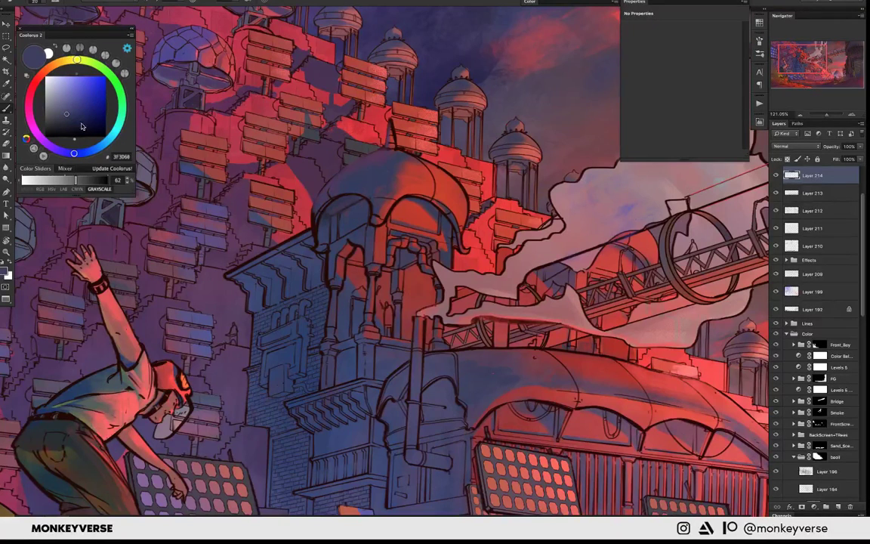
alt+click(372, 266)
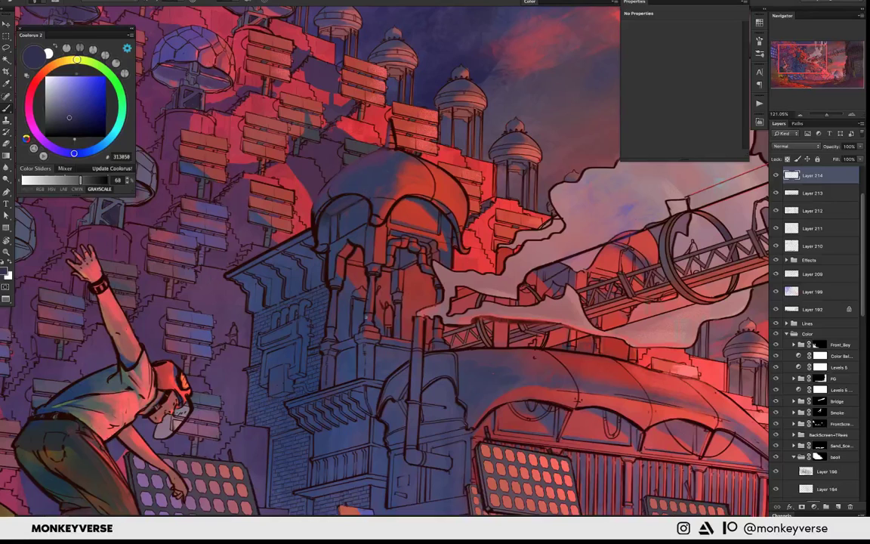
drag(536, 261, 509, 208)
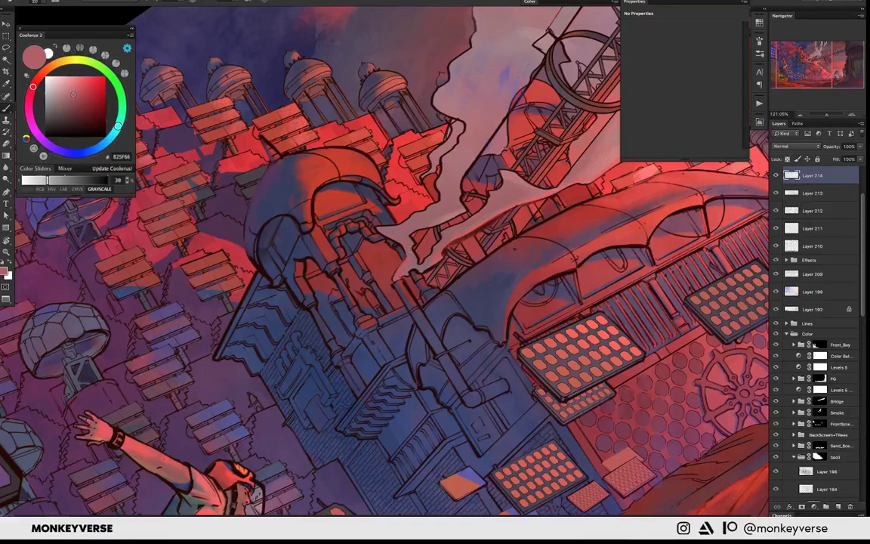
alt+click(372, 227)
alt+click(372, 227)
drag(411, 238, 442, 225)
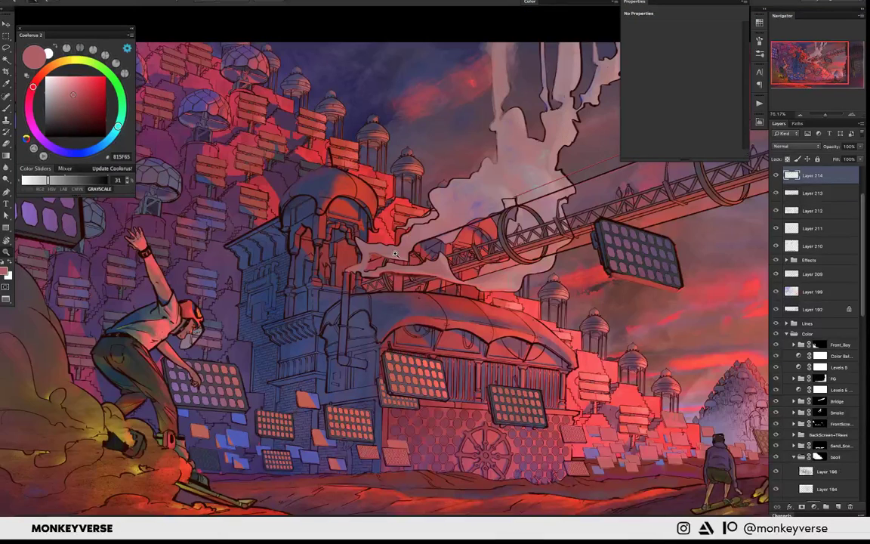
- Sample several smoke pinks and greys, ending on a pale greyish-mauve
alt+click(402, 254)
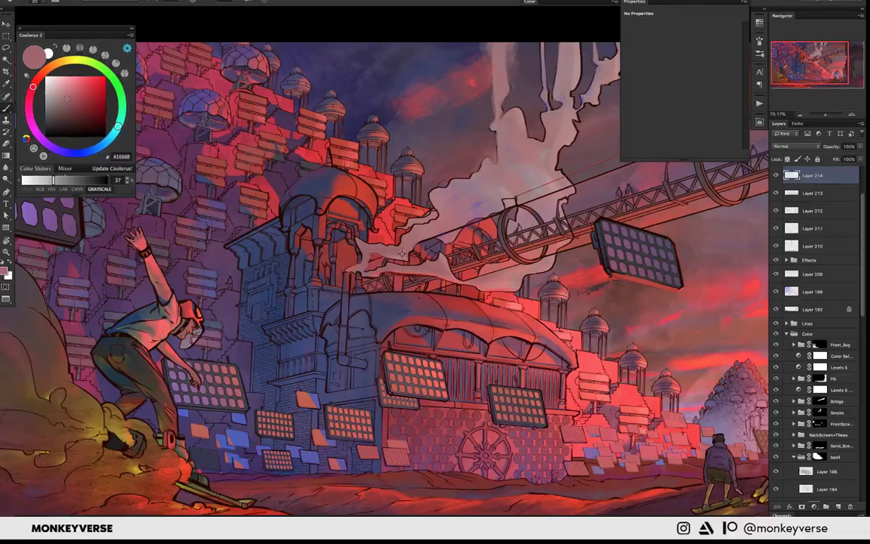
alt+click(437, 232)
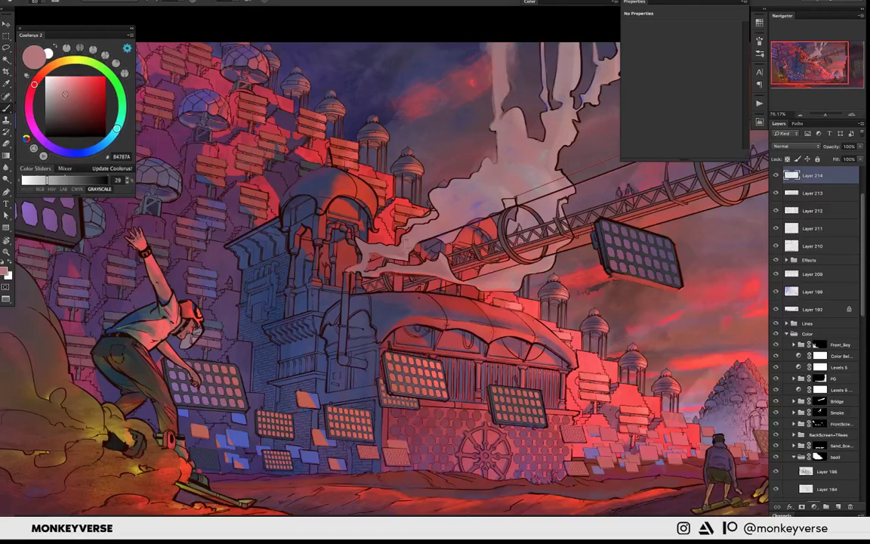
alt+click(406, 244)
drag(466, 206, 407, 237)
alt+click(401, 242)
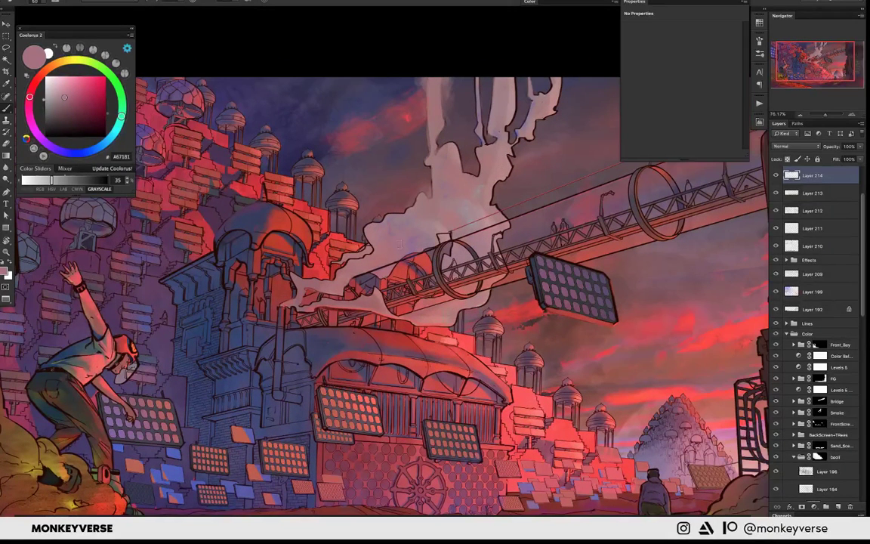
alt+click(452, 212)
alt+click(478, 204)
alt+click(479, 193)
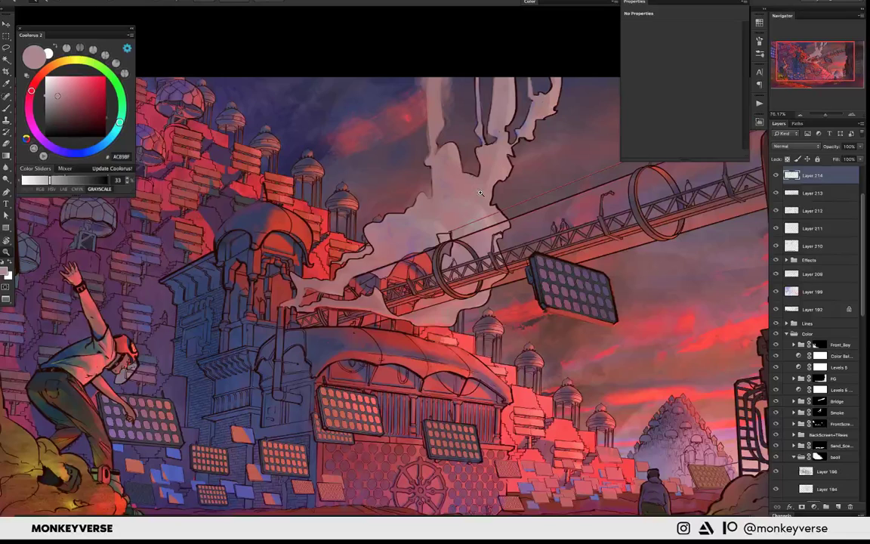
scroll(480, 193, up, 2)
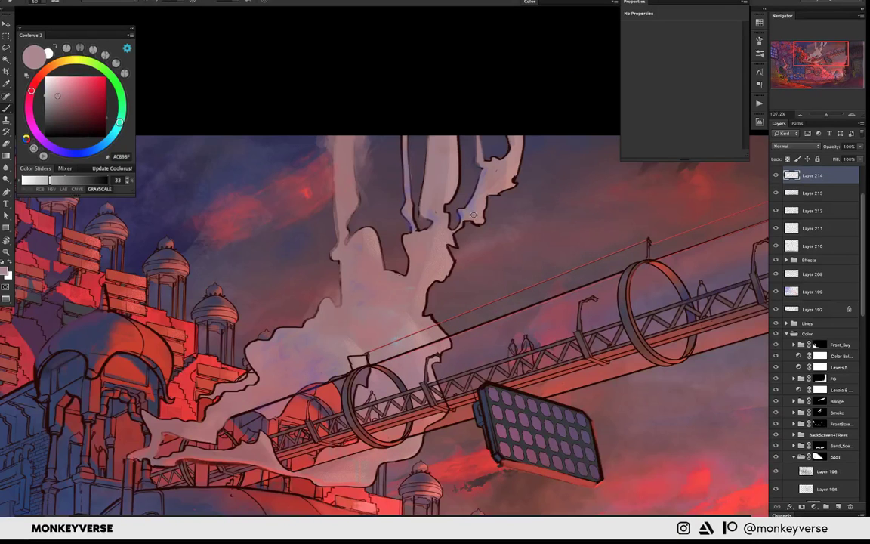
- Soften the cloud's dark lower outline with light warm grey strokes
alt+click(455, 237)
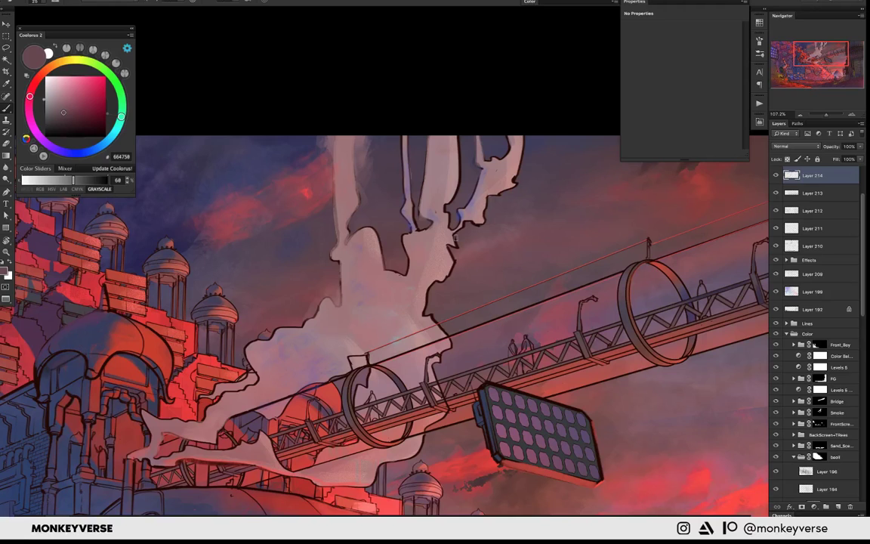
alt+click(446, 244)
drag(447, 244, 452, 276)
alt+click(429, 291)
drag(387, 254, 387, 270)
drag(423, 299, 427, 316)
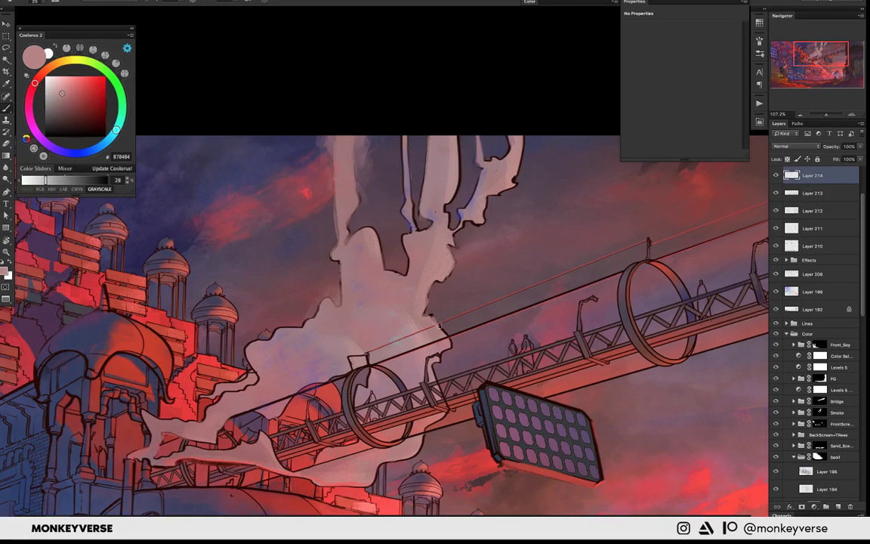
mouse_move(427, 257)
mouse_down()
mouse_move(414, 200)
mouse_move(431, 236)
mouse_move(437, 151)
mouse_move(449, 222)
mouse_up()
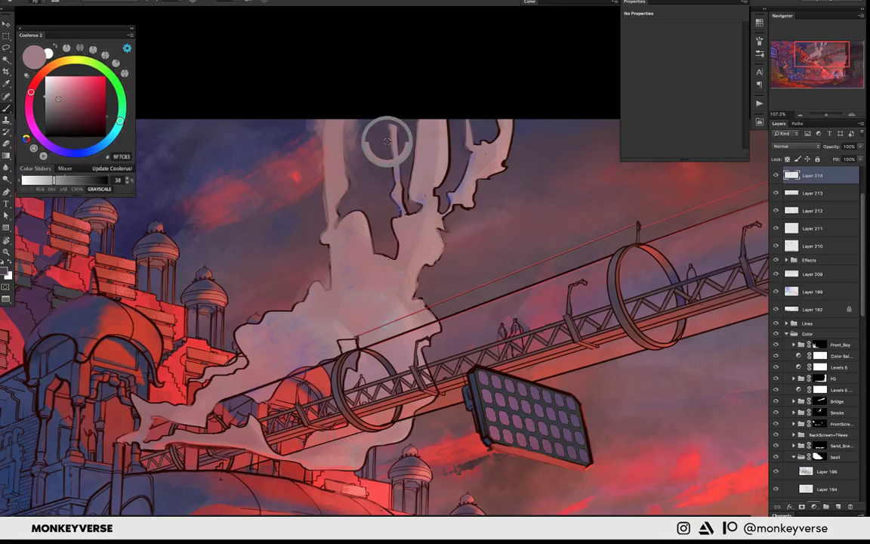
- Brush light pinkish-grey strokes into the upper smoke plume's edge and column
alt+click(395, 176)
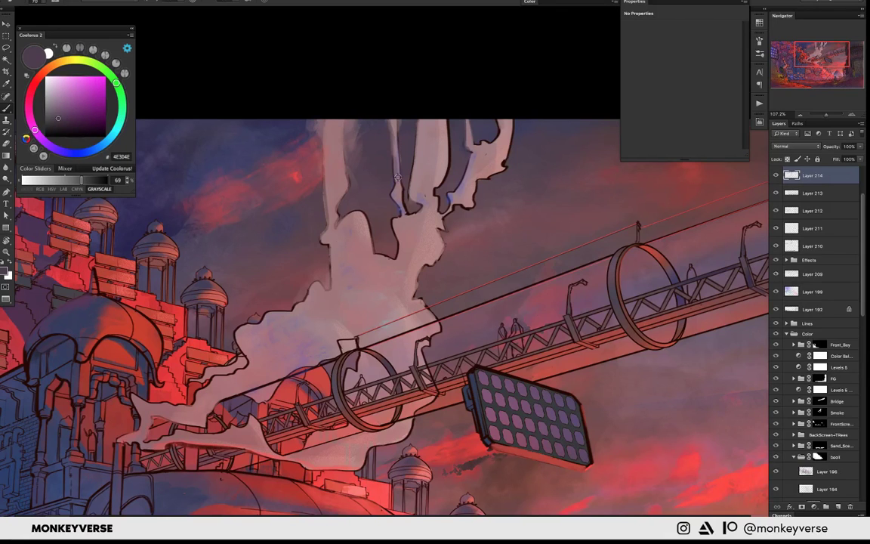
alt+click(394, 185)
drag(412, 183, 411, 151)
alt+click(445, 145)
drag(444, 145, 435, 184)
alt+click(395, 170)
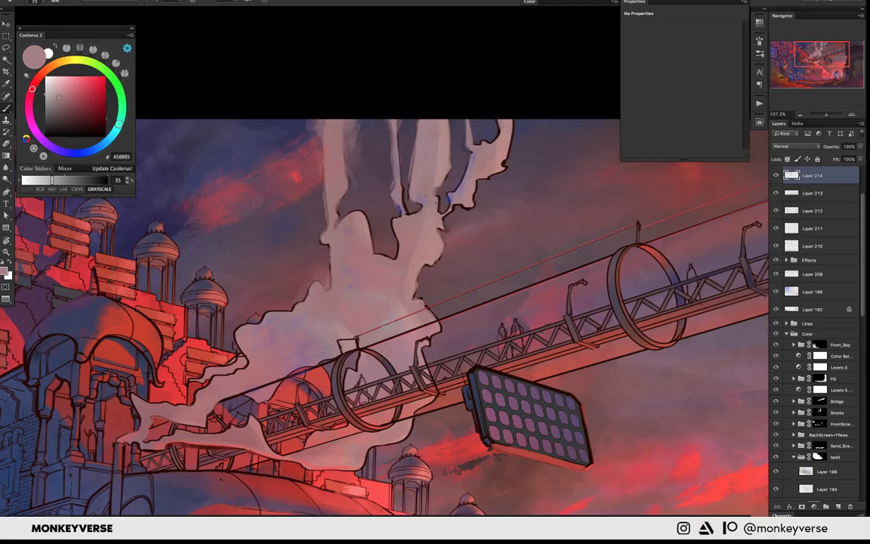
alt+click(395, 185)
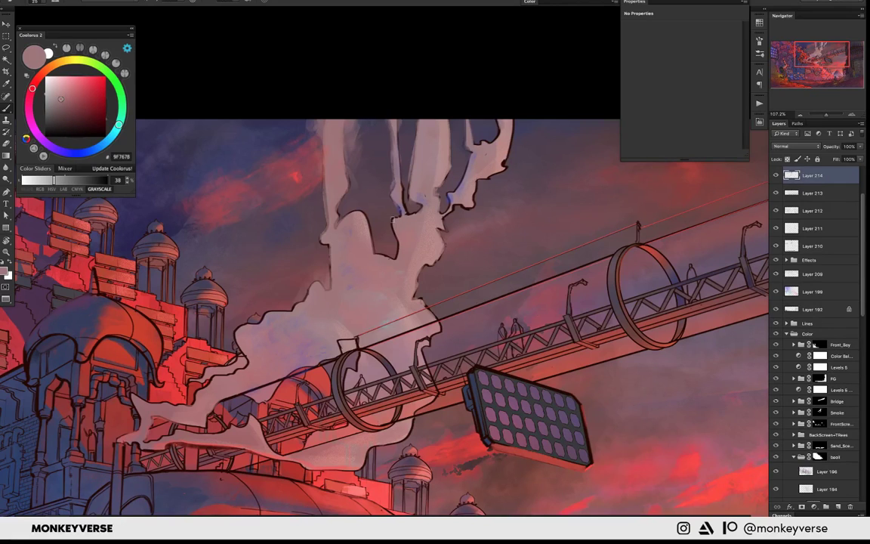
mouse_move(395, 217)
mouse_down()
mouse_move(396, 252)
mouse_move(365, 218)
mouse_move(400, 194)
mouse_up()
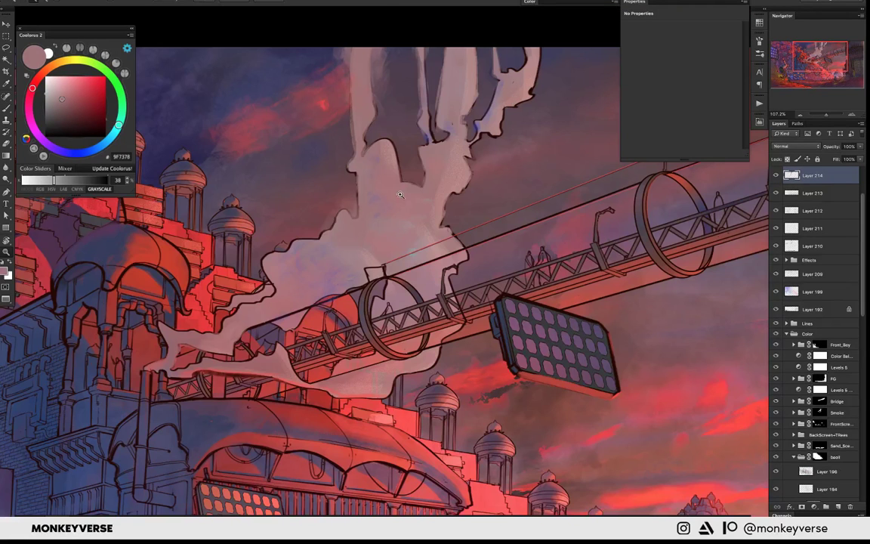
- Sample a dusty pink, then a dark red-brown, and zoom out
key(b)
alt+click(317, 227)
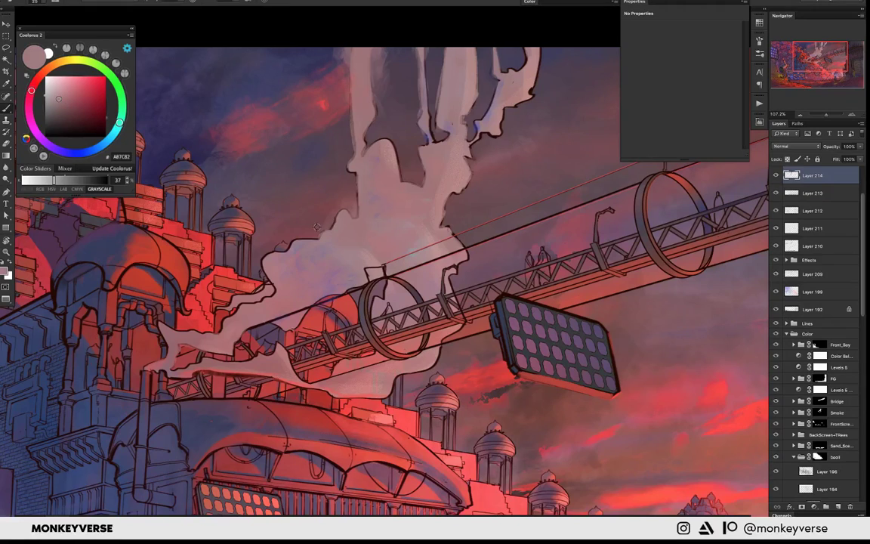
alt+click(340, 202)
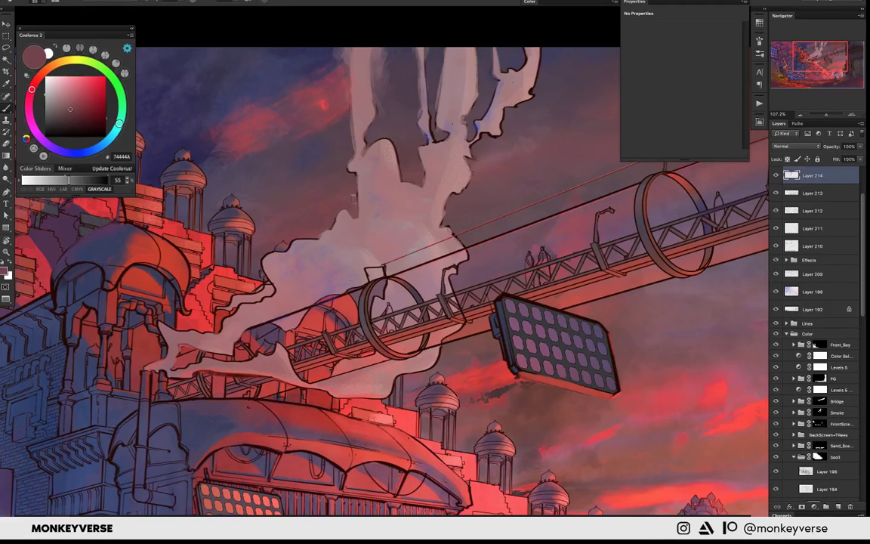
key(ctrl+minus)
key(ctrl+minus)
key(ctrl+minus)
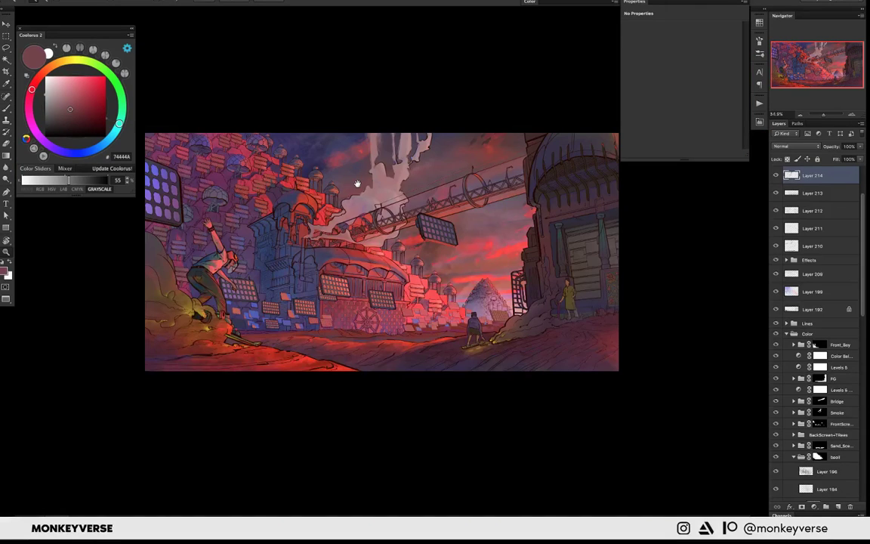
- Enlarge the brush, pick a dark slate blue from the painting, and shrink the view
drag(357, 184, 332, 208)
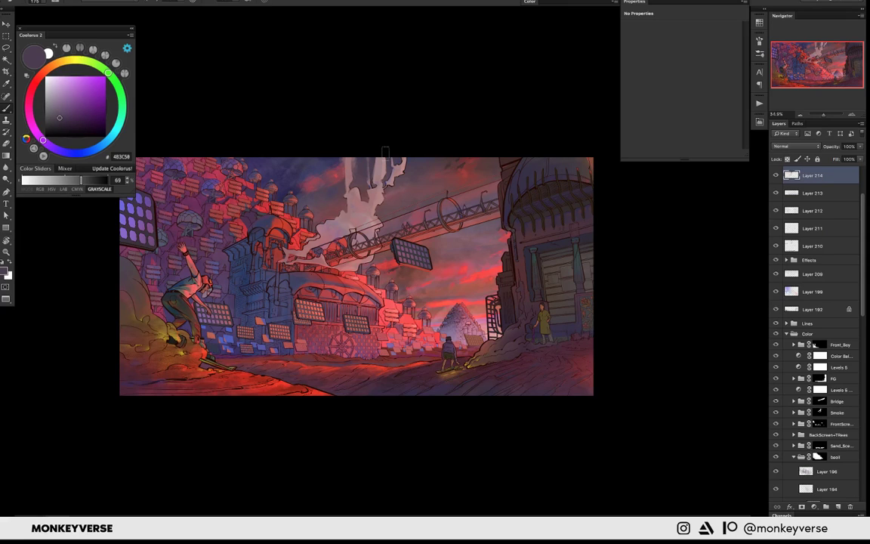
key(bracketright)
key(bracketright)
key(bracketright)
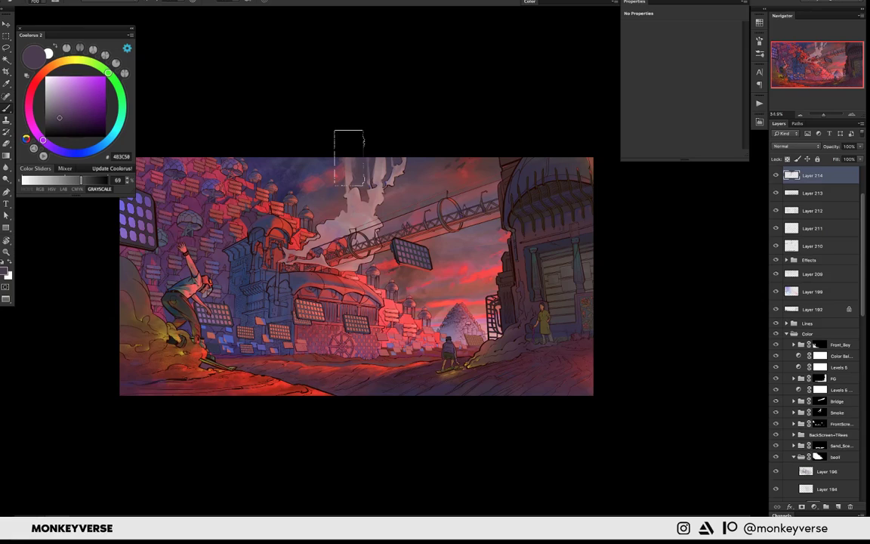
alt+click(350, 158)
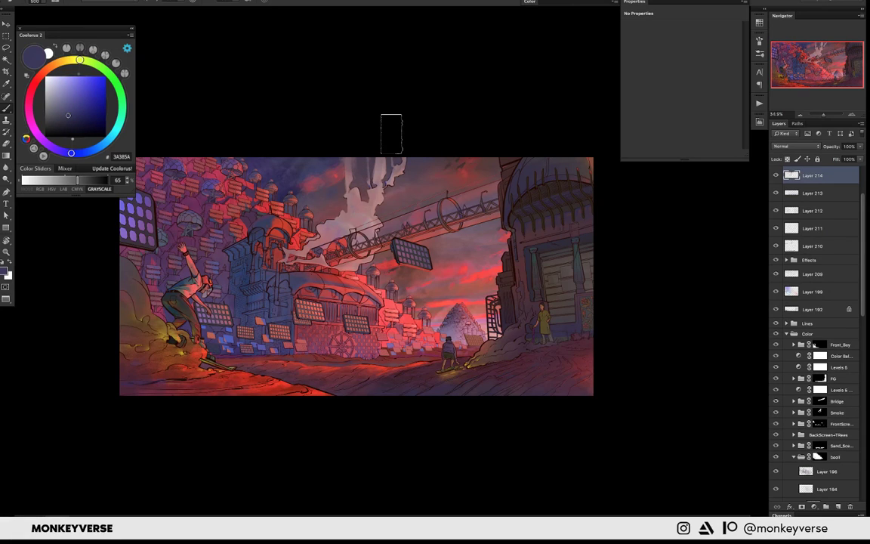
key(i)
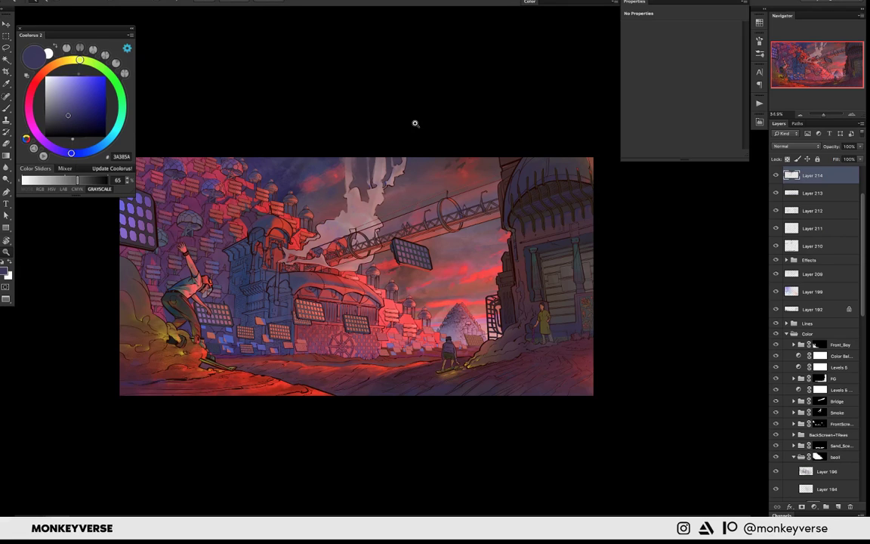
mouse_move(415, 123)
mouse_down()
mouse_move(404, 126)
mouse_move(417, 132)
mouse_move(367, 168)
mouse_move(340, 209)
mouse_up()
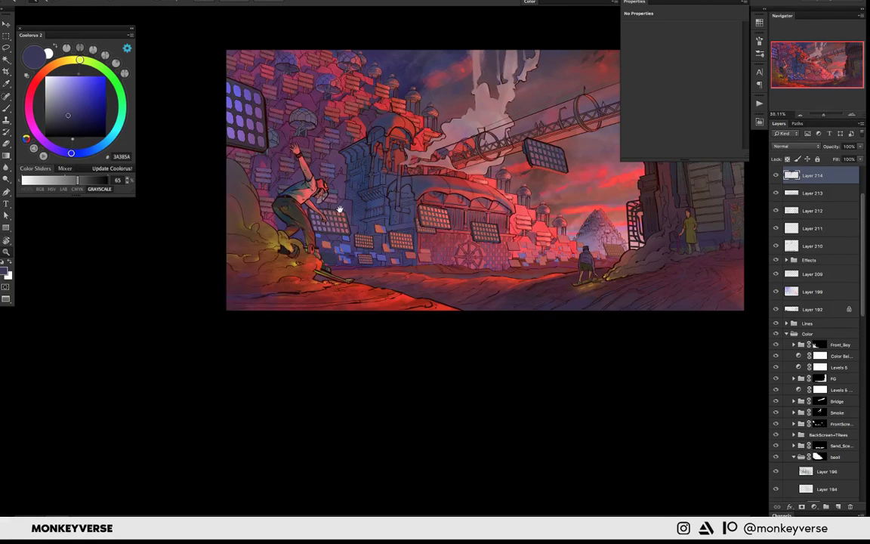
scroll(340, 210, down, 1)
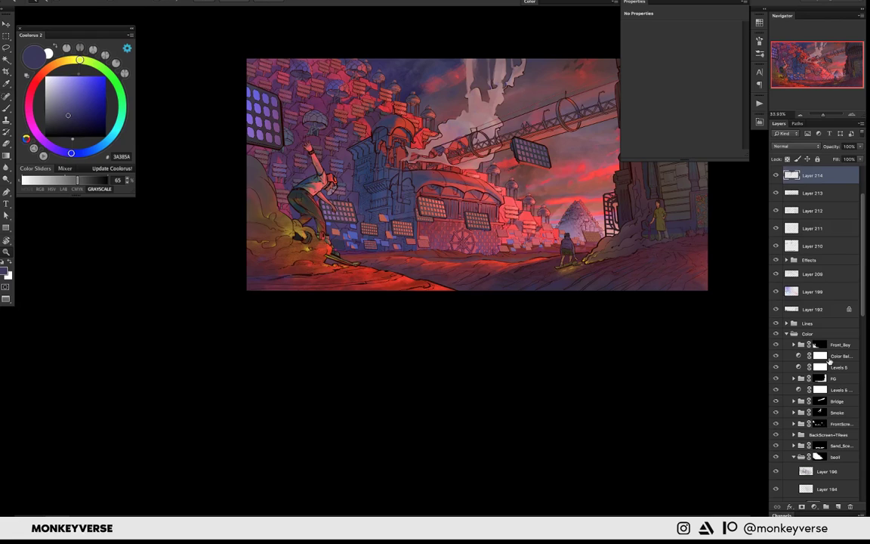
- Try a large soft white glow around the figure's feet on a new layer, then undo it
click(828, 357)
key(ctrl+alt+shift+n)
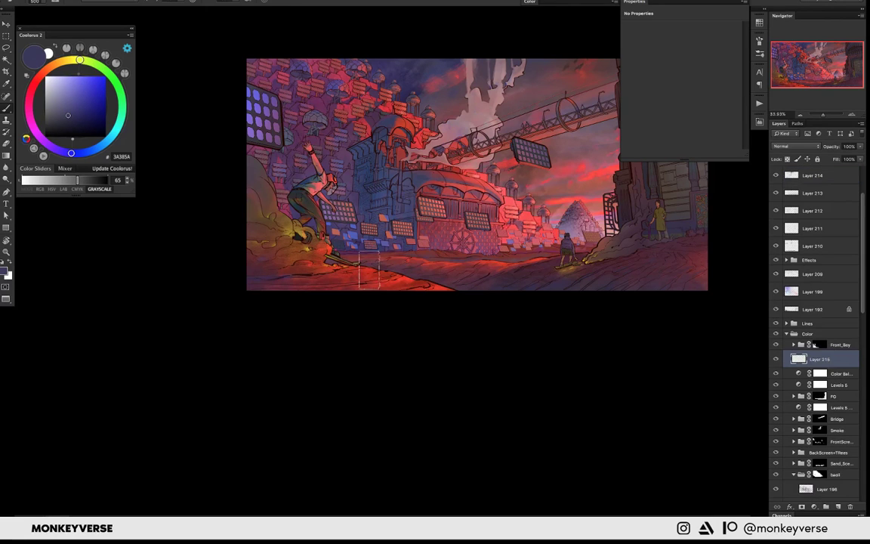
right_click(369, 268)
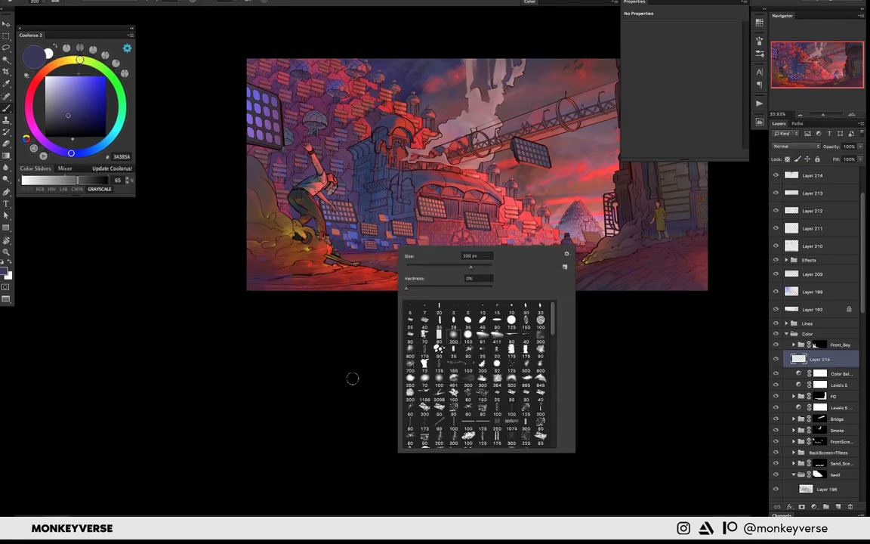
click(352, 377)
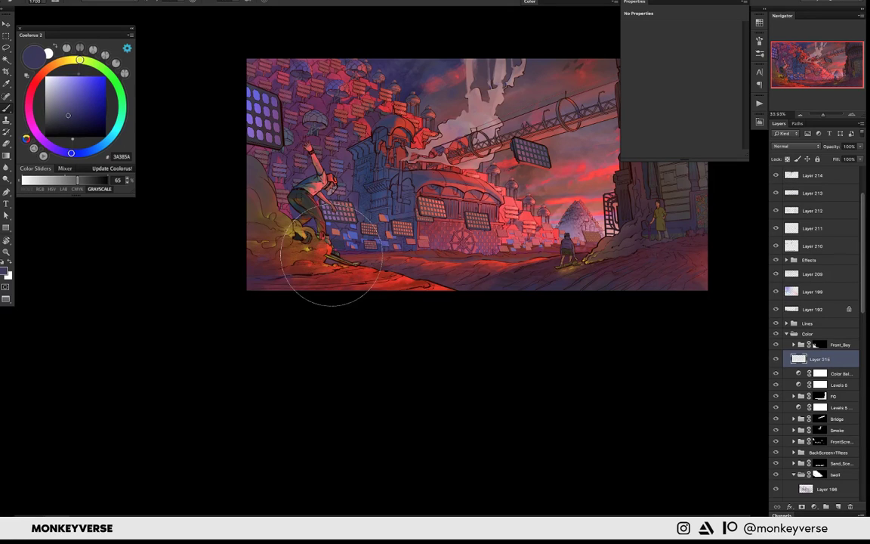
key(x)
key(bracketright)
key(bracketright)
key(bracketright)
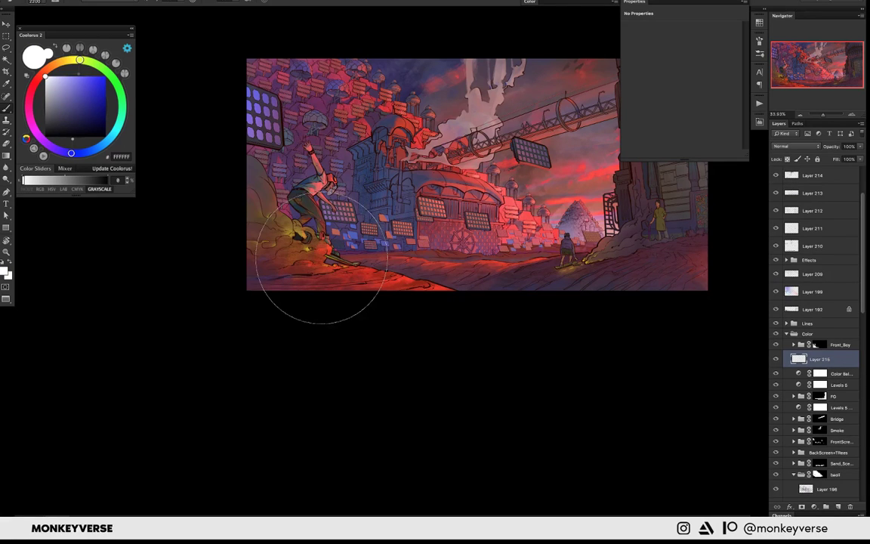
drag(322, 259, 337, 261)
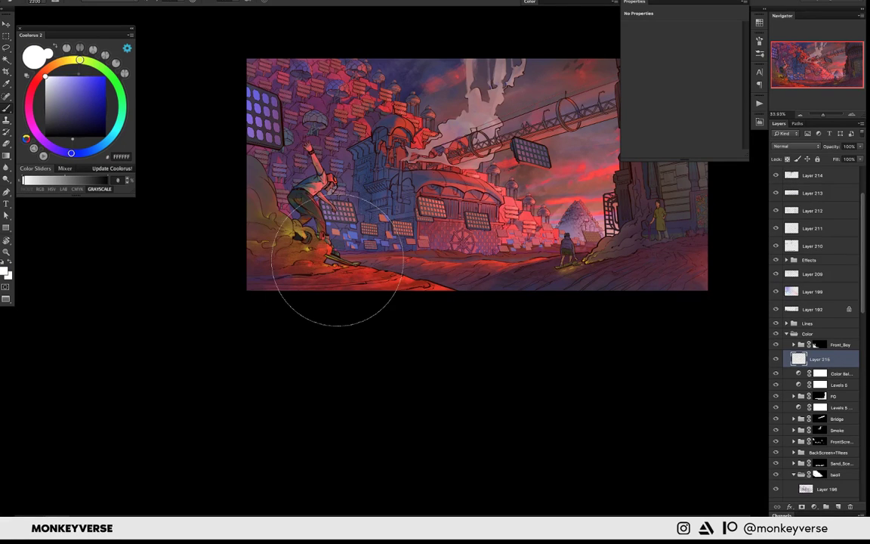
key(ctrl+z)
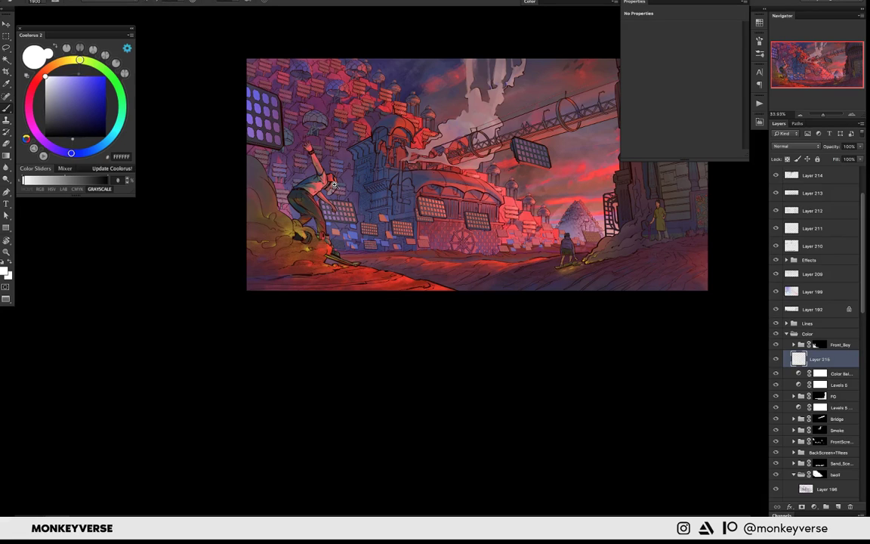
- Replace the trial layer with new Layer 215 and pick a light pink colour
key(ctrl+u)
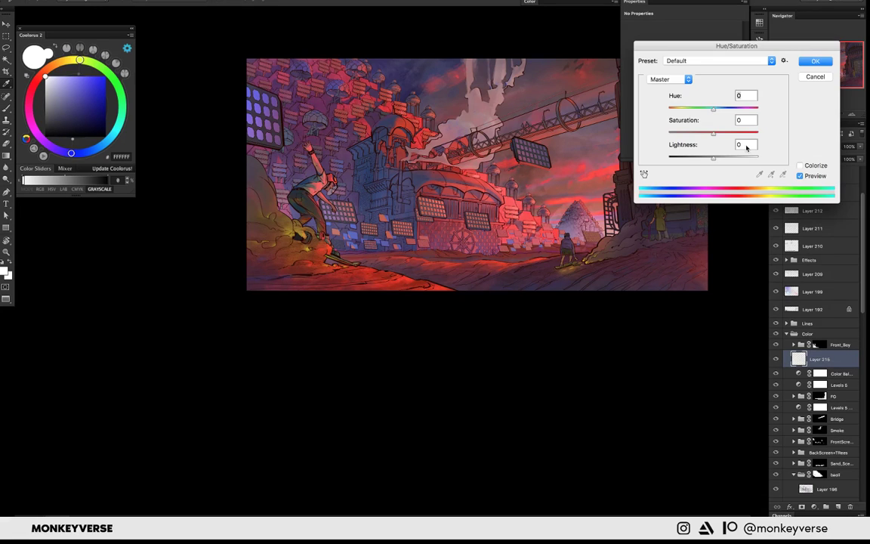
key(Escape)
key(Delete)
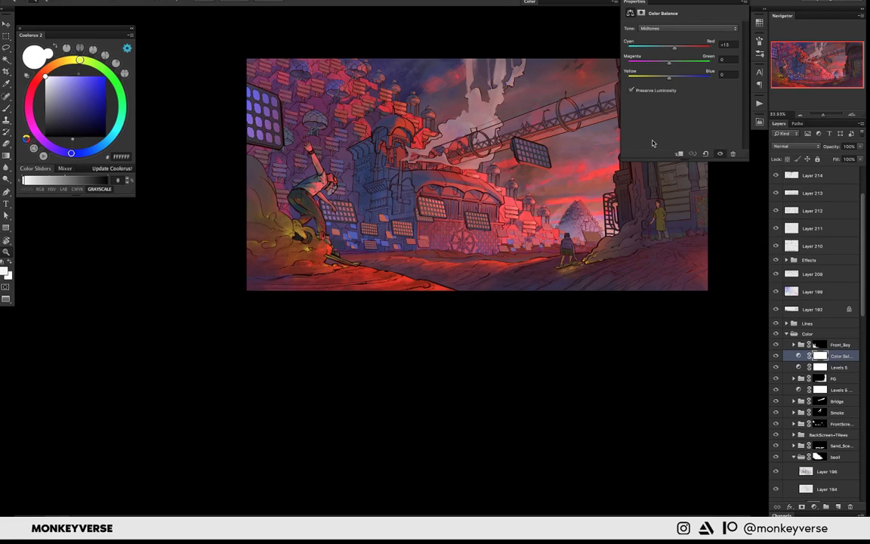
key(ctrl+shift+alt+n)
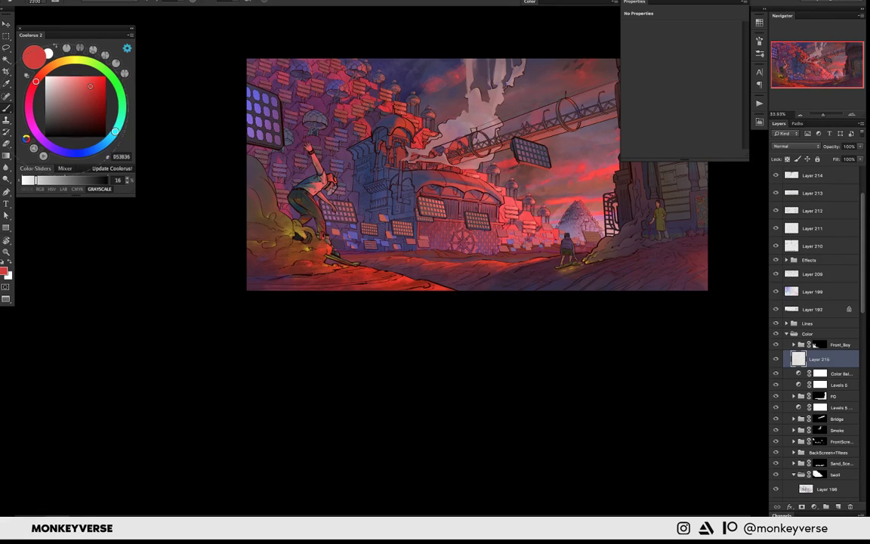
alt+click(313, 224)
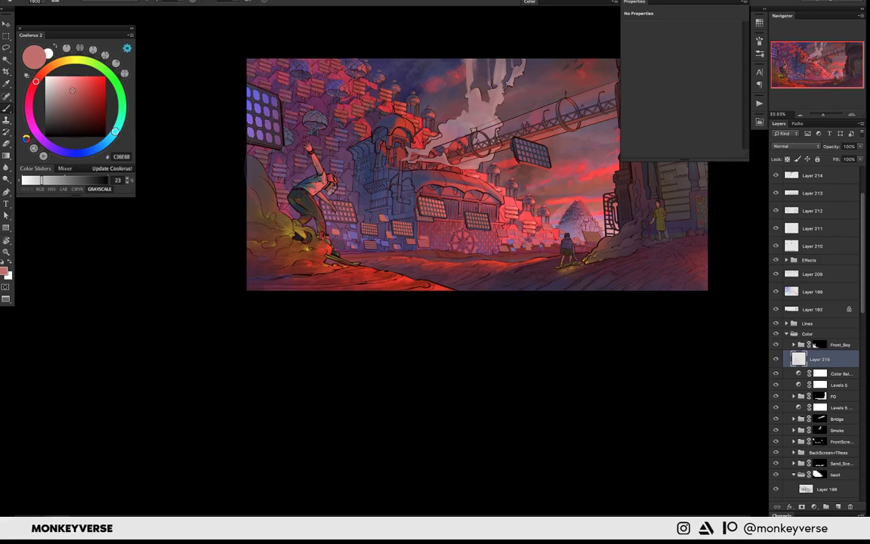
scroll(373, 154, down, 2)
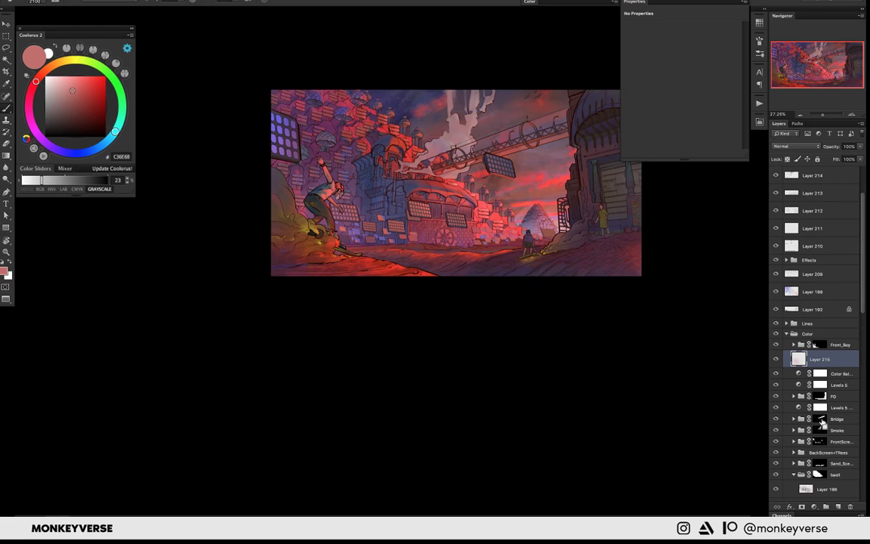
- Turn on Layer 81 to view the painting in grayscale for a value check
ctrl+click(821, 421)
ctrl+click(801, 345)
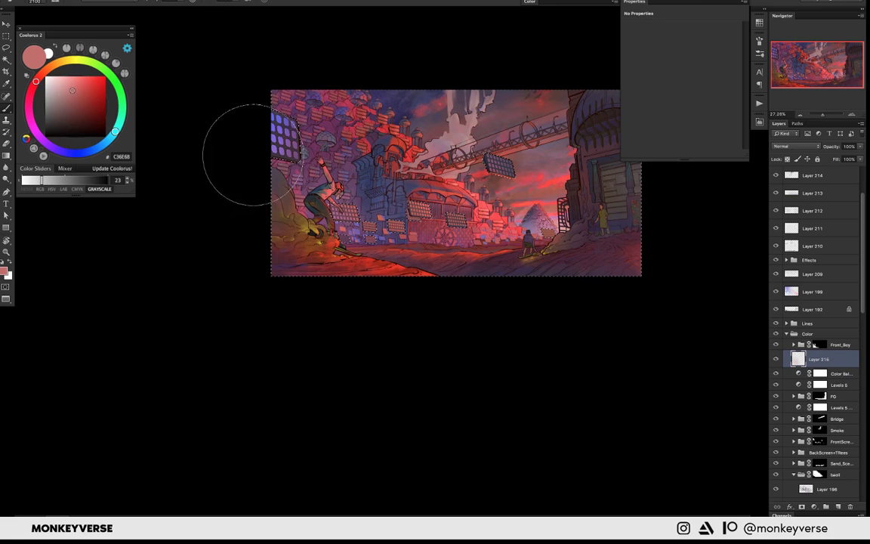
scroll(417, 137, down, 1)
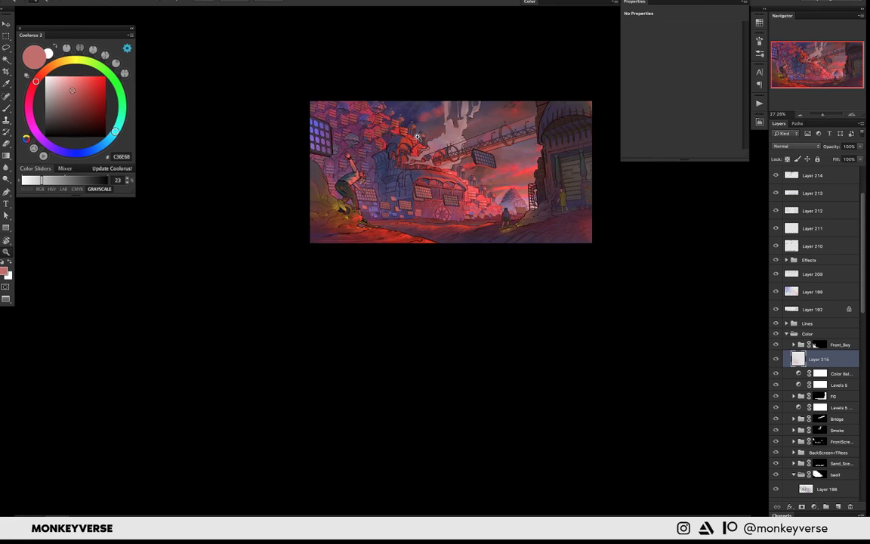
scroll(417, 137, down, 1)
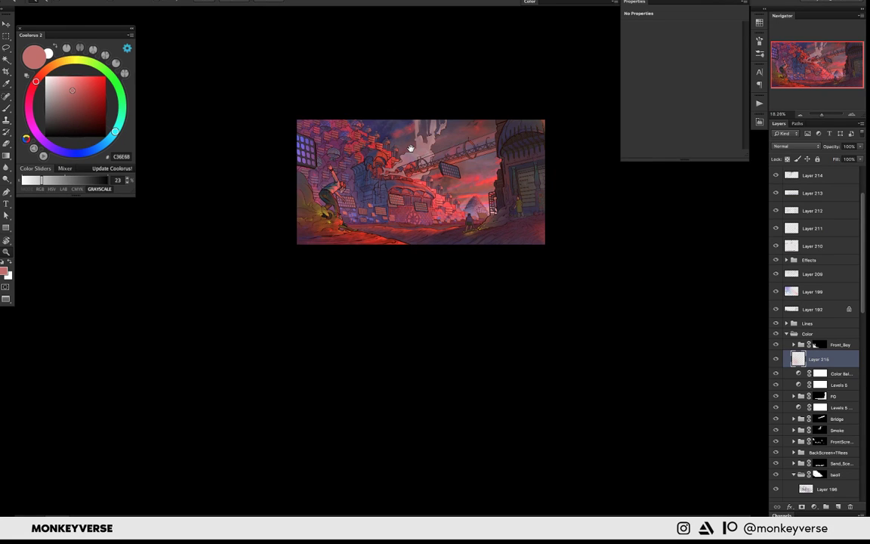
drag(410, 148, 400, 151)
scroll(780, 188, up, 3)
click(777, 175)
drag(538, 233, 536, 256)
key(bracketright)
key(bracketright)
key(bracketright)
- Sample light, mid and dark grey values across several areas of the grayscale view
alt+click(455, 221)
alt+click(387, 182)
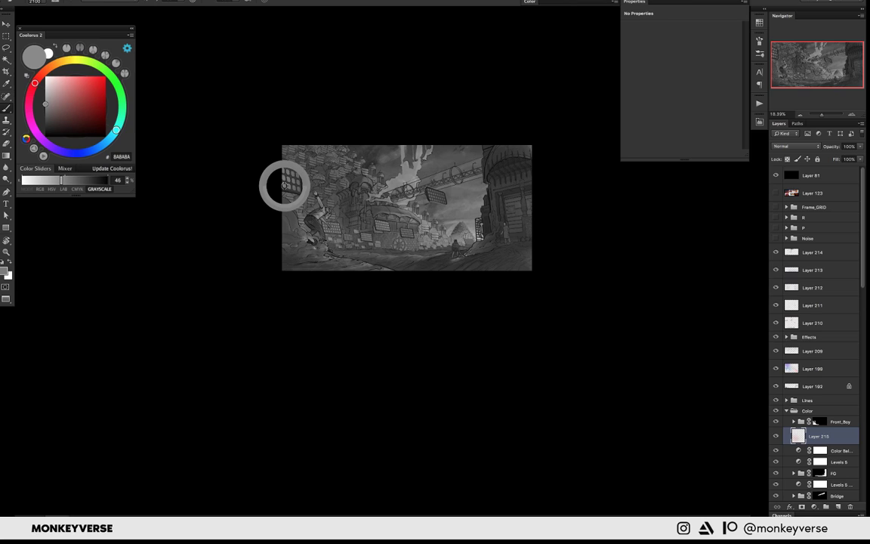
alt+click(430, 224)
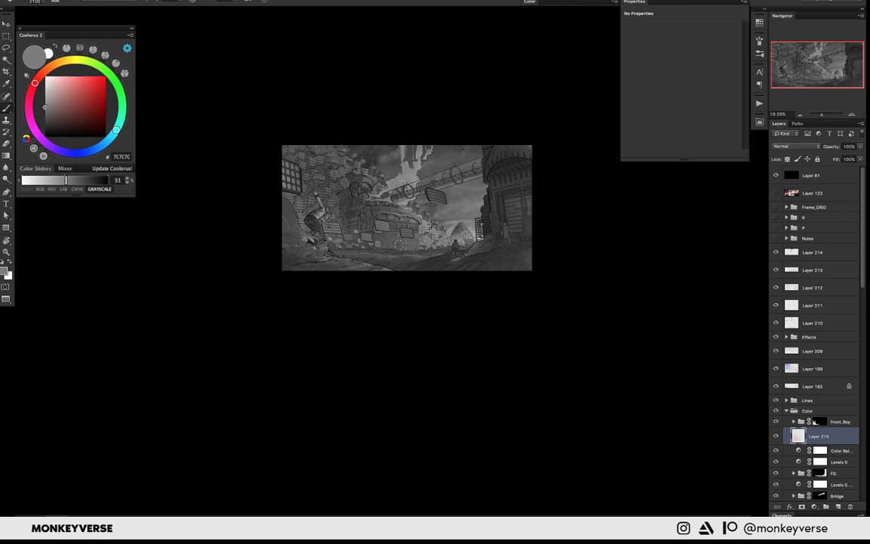
alt+click(426, 225)
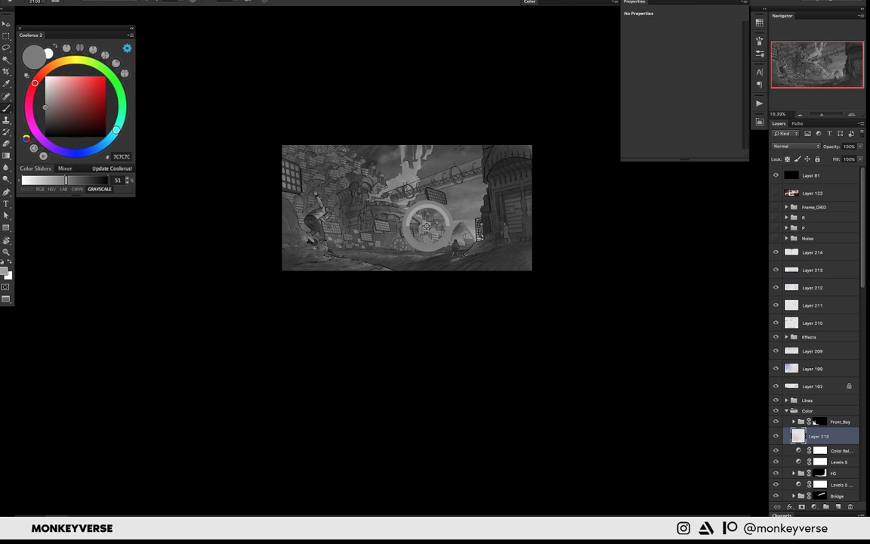
drag(426, 226, 406, 177)
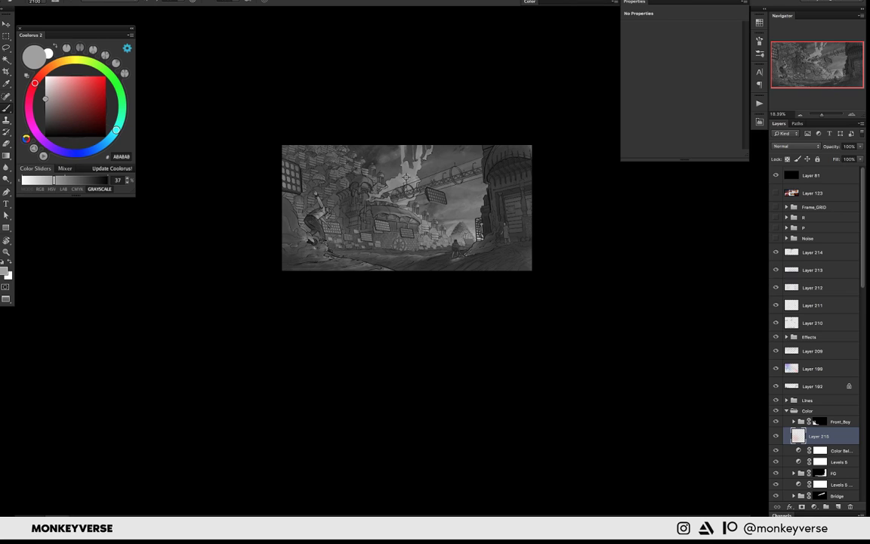
alt+click(418, 195)
drag(417, 195, 546, 195)
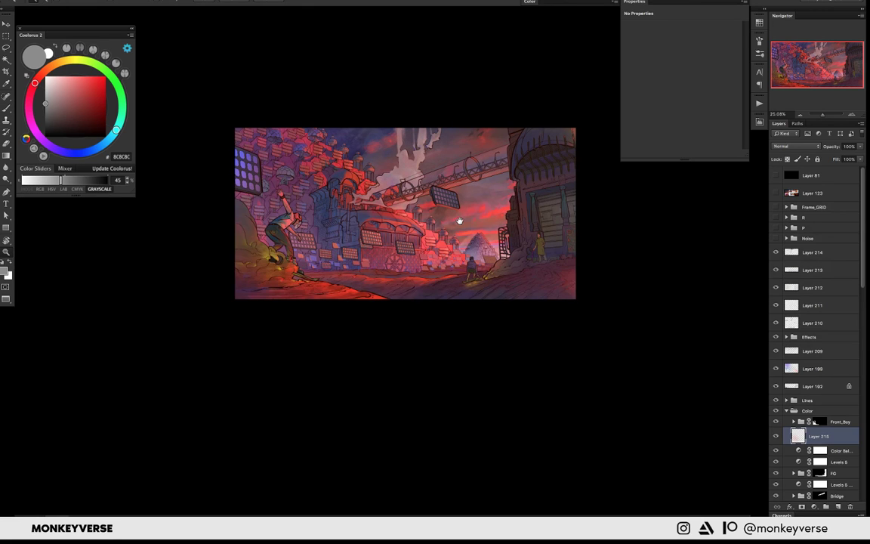
- Add a trial Levels adjustment above Layer 214 with lowered output white, then delete it
scroll(459, 221, down, 2)
click(816, 250)
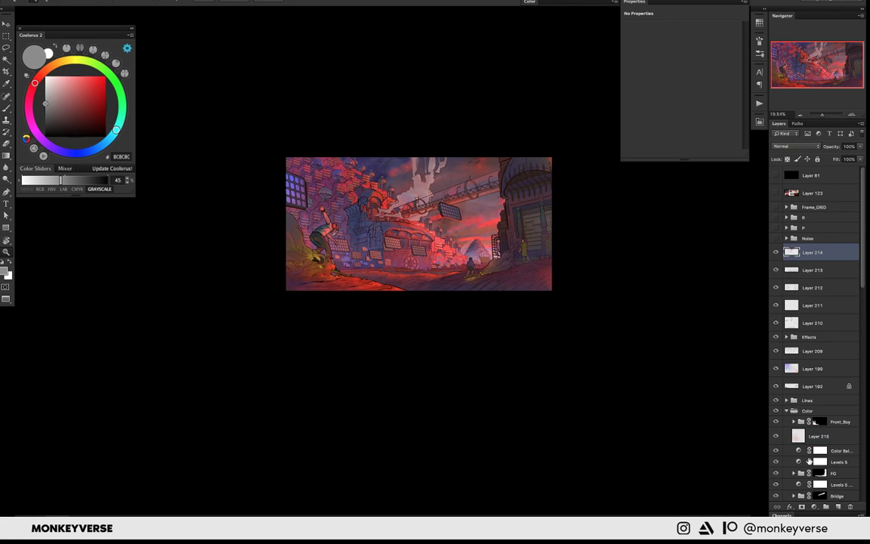
click(813, 507)
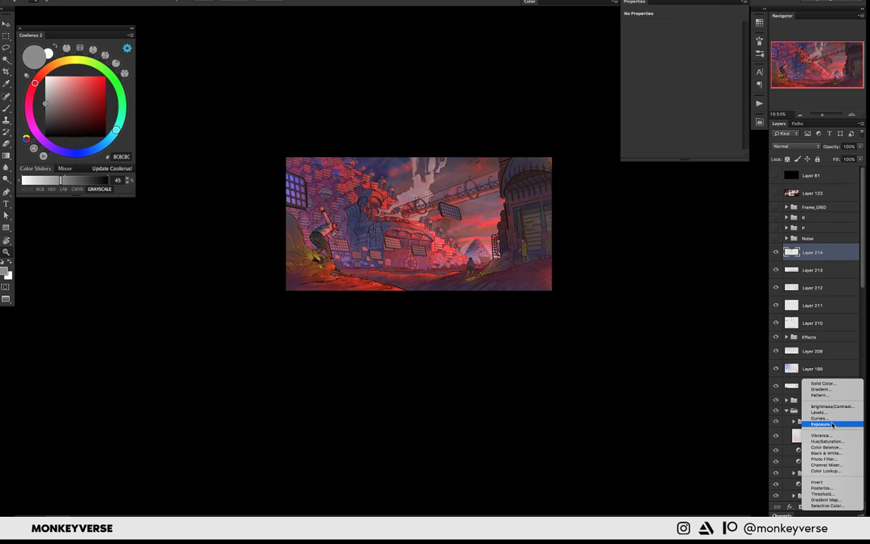
click(819, 412)
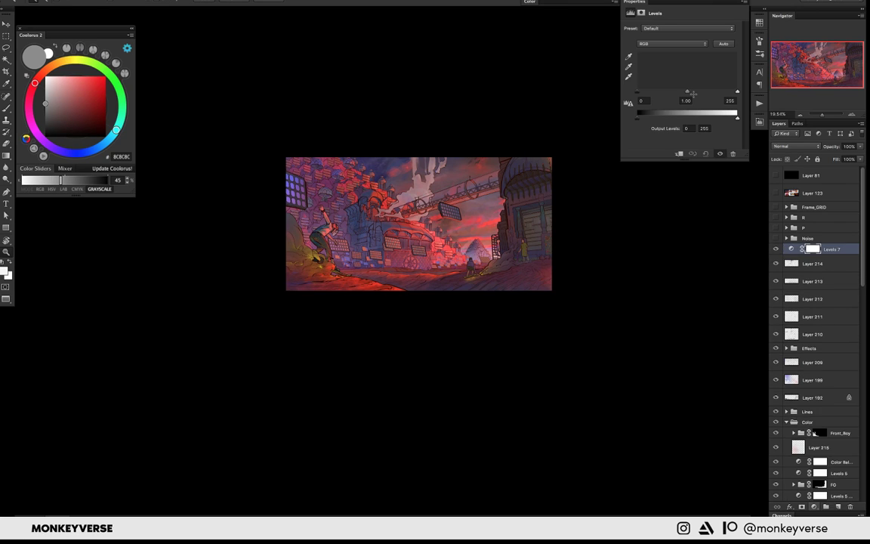
drag(737, 118, 746, 118)
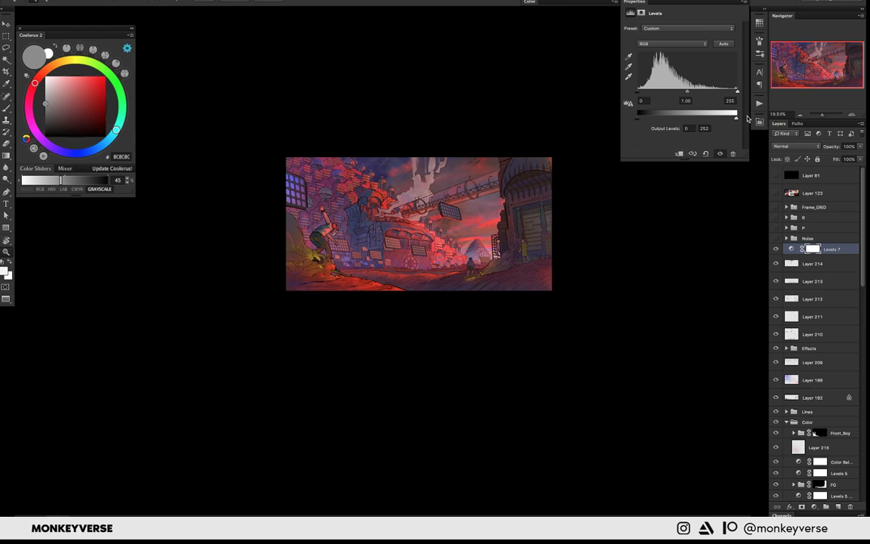
key(Delete)
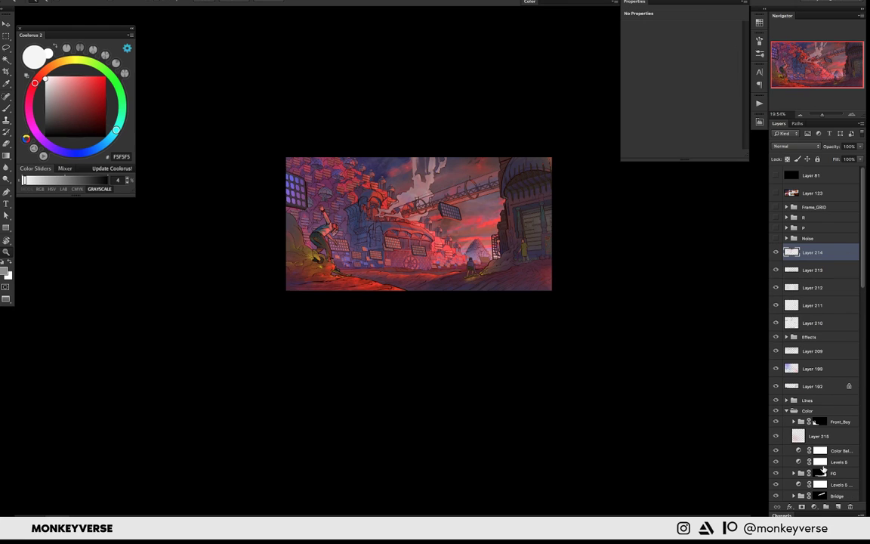
click(814, 506)
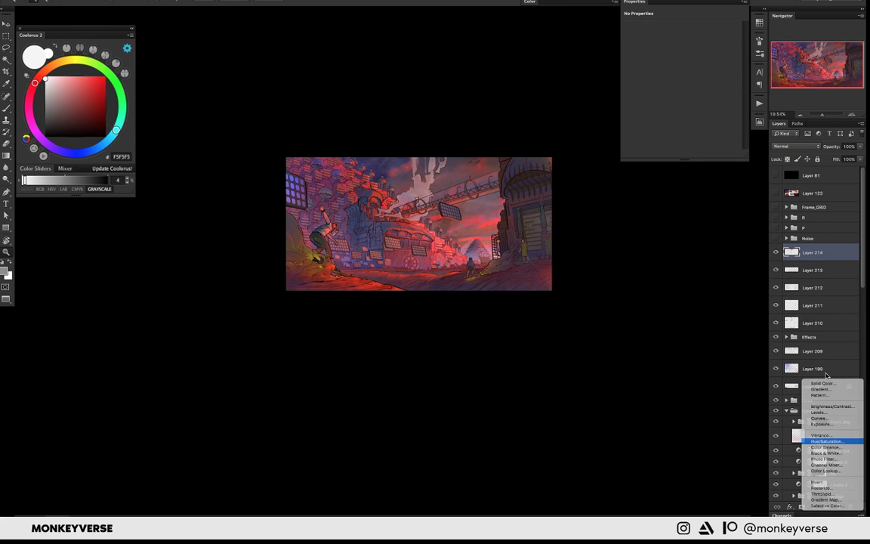
- Add a Hue/Saturation adjustment at about -11 saturation inside the Color group below FO
click(826, 441)
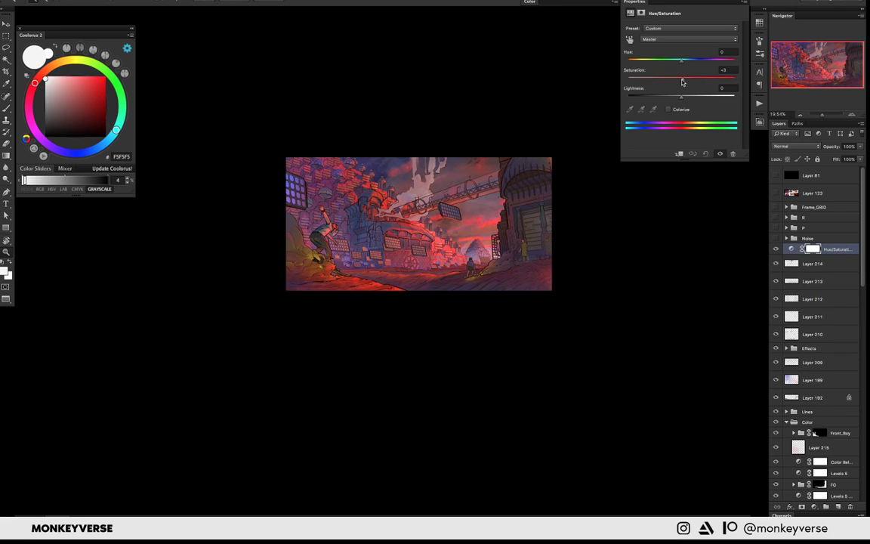
drag(682, 82, 676, 81)
drag(836, 252, 829, 481)
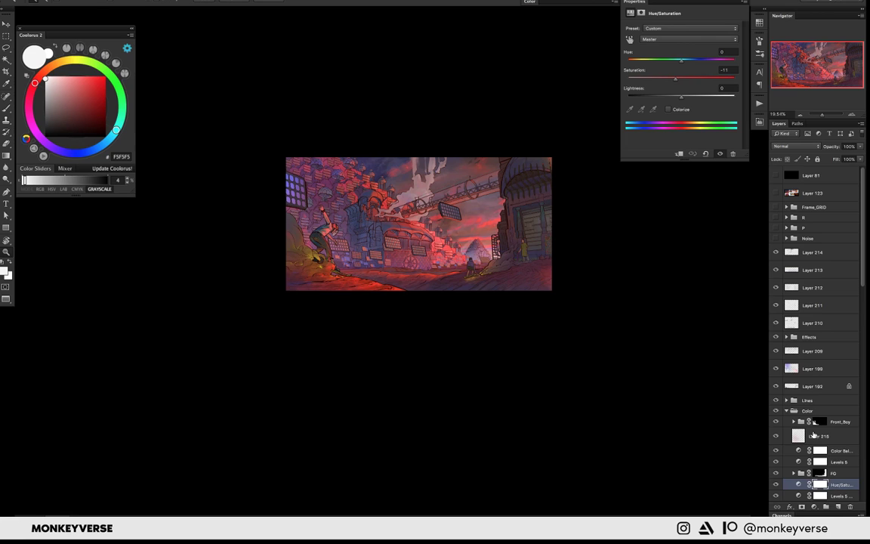
scroll(514, 241, down, 2)
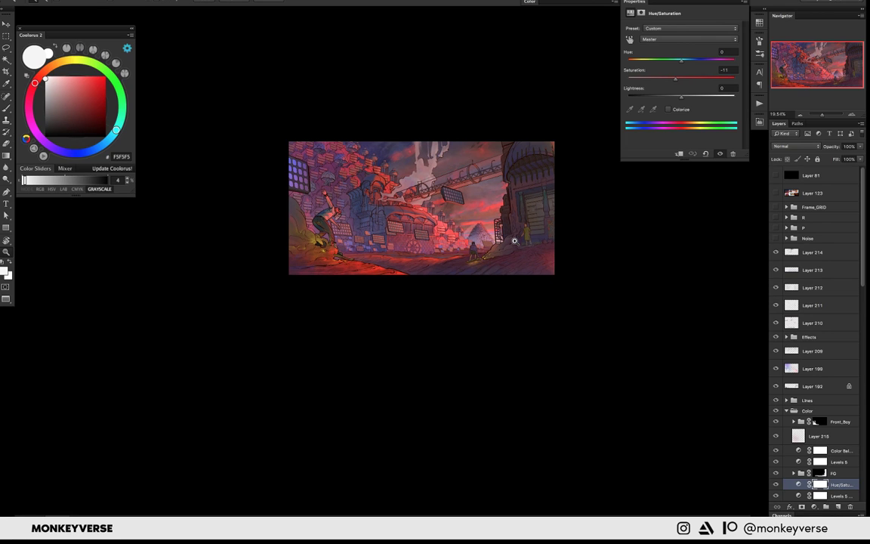
drag(675, 79, 668, 81)
drag(518, 183, 518, 174)
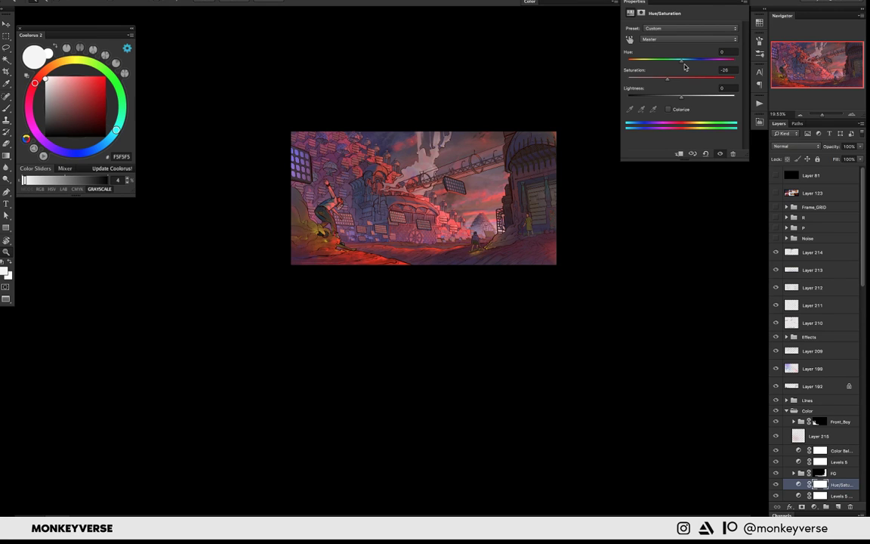
- Test Hue shifts, return Hue to 0, and fine-tune the saturation
mouse_move(684, 65)
mouse_down()
mouse_move(696, 64)
mouse_move(642, 61)
mouse_up()
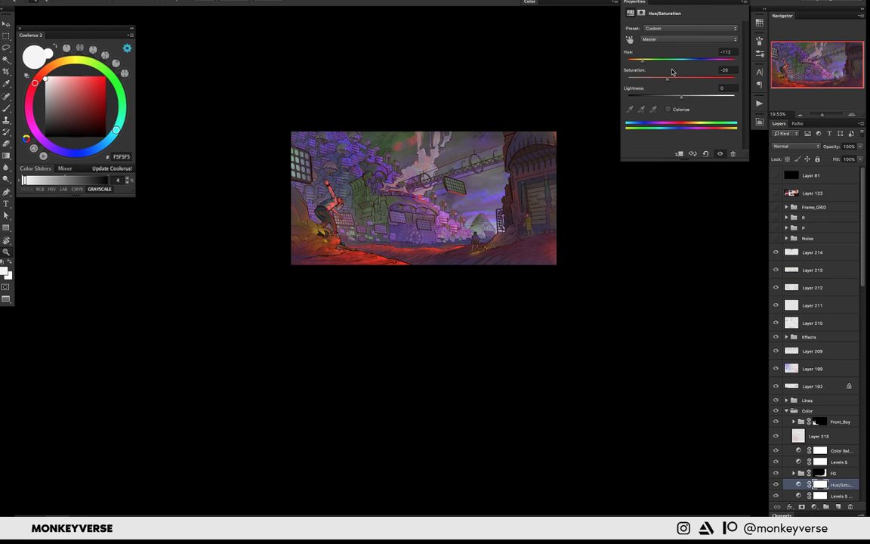
click(678, 61)
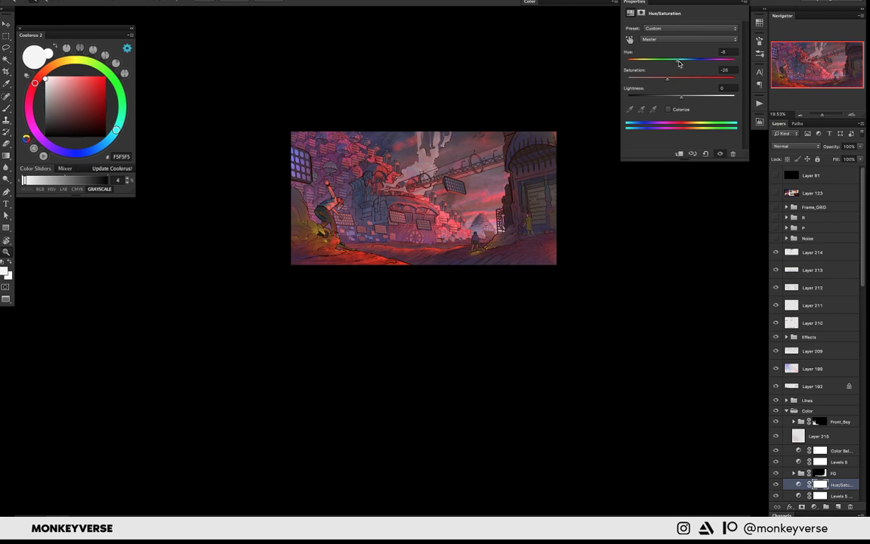
mouse_move(678, 64)
mouse_down()
mouse_move(668, 81)
mouse_move(656, 80)
mouse_move(676, 81)
mouse_up()
scroll(506, 189, down, 3)
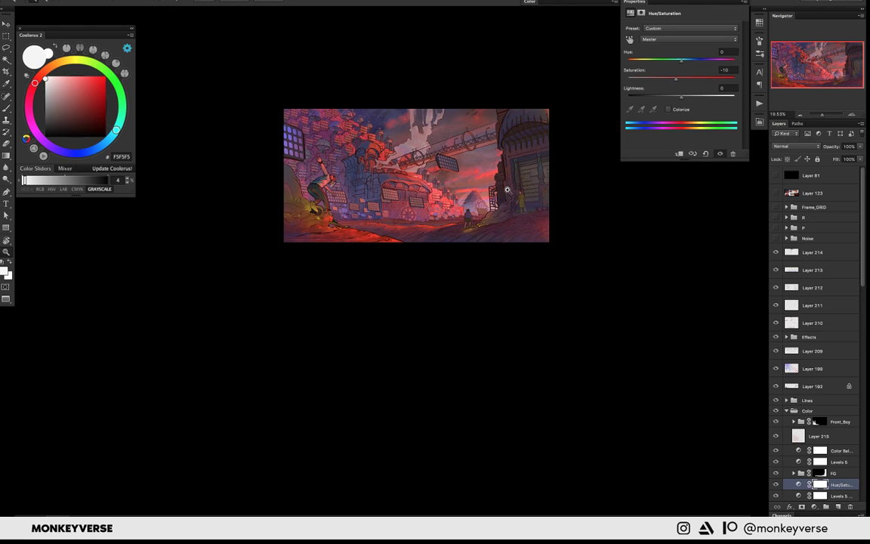
scroll(506, 189, up, 3)
drag(675, 81, 674, 82)
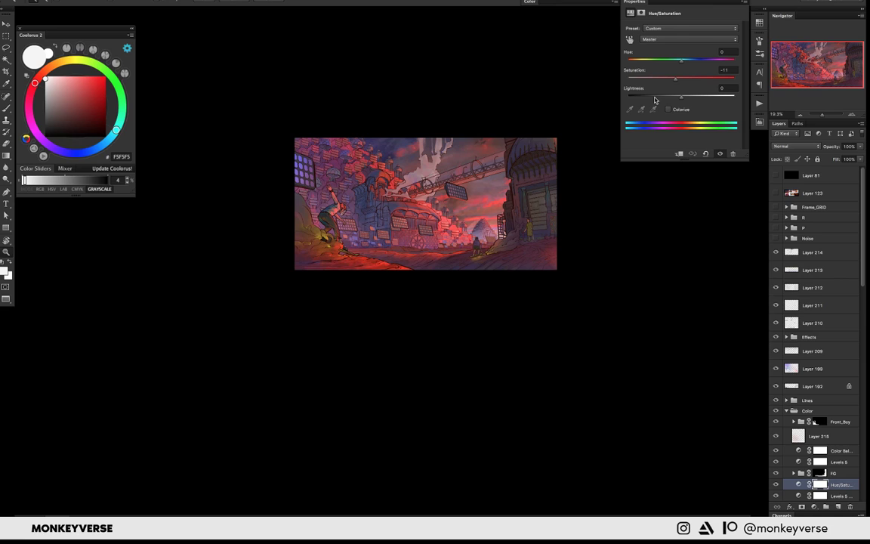
scroll(425, 202, down, 1)
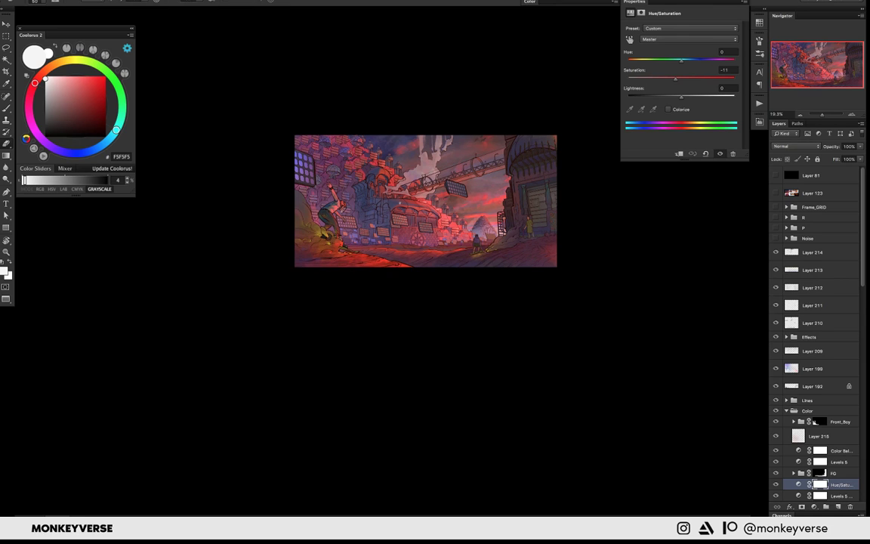
key(bracketright)
key(bracketright)
key(bracketright)
key(bracketright)
key(bracketright)
key(bracketright)
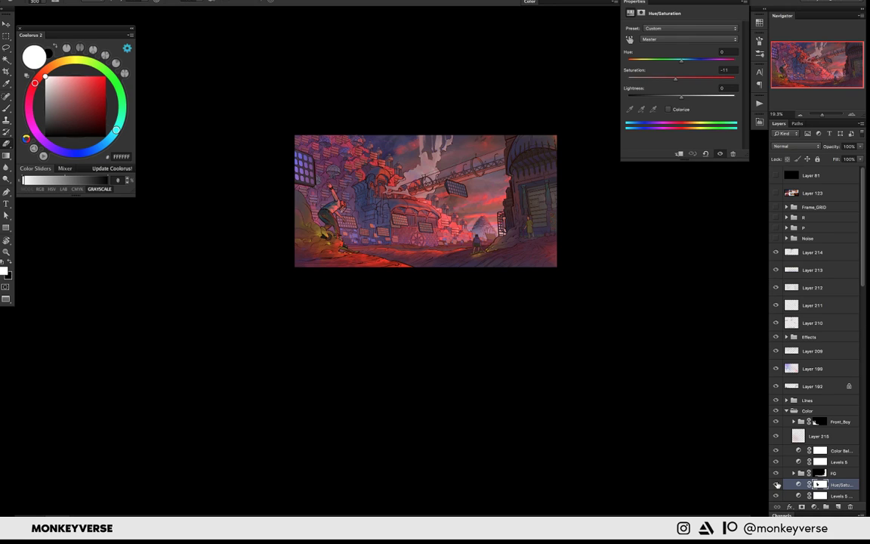
- Lower the Hue/Saturation saturation to -18, then make Layer 214 the active paint layer
click(675, 80)
drag(676, 81, 671, 92)
click(465, 192)
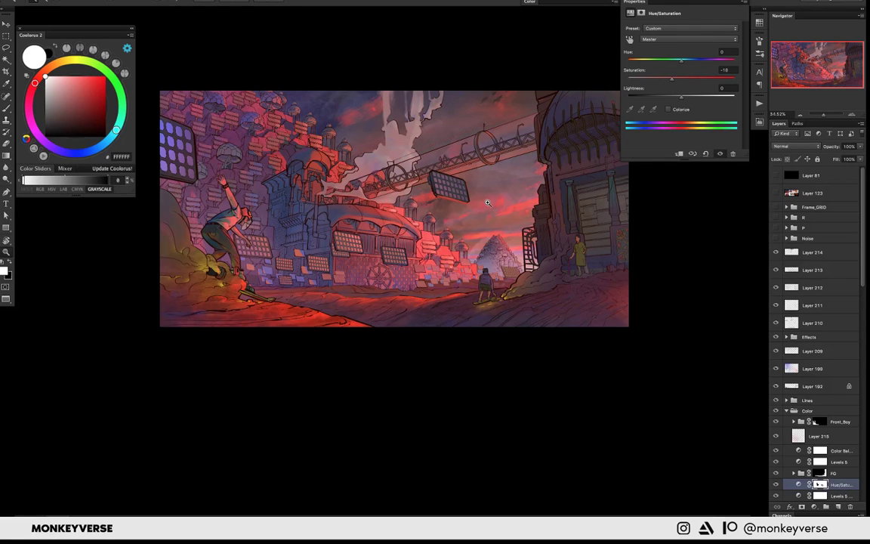
scroll(483, 210, down, 2)
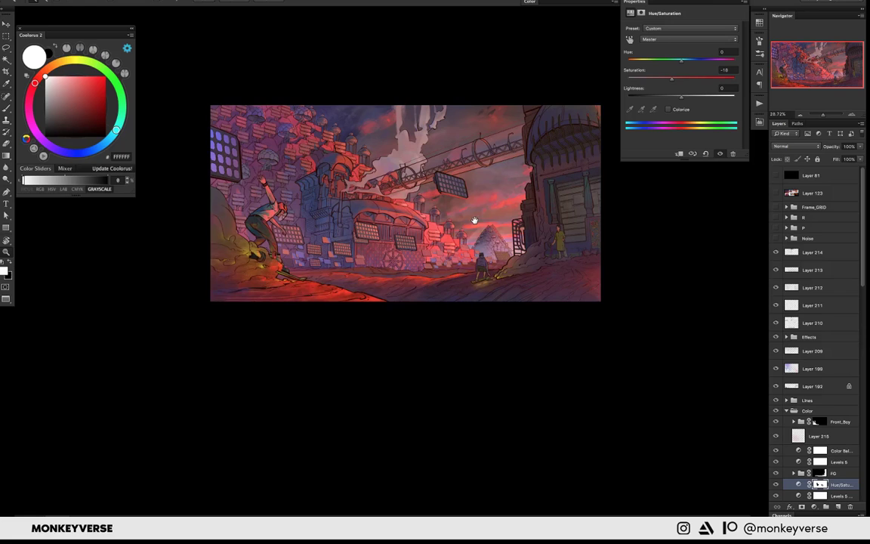
drag(475, 219, 465, 211)
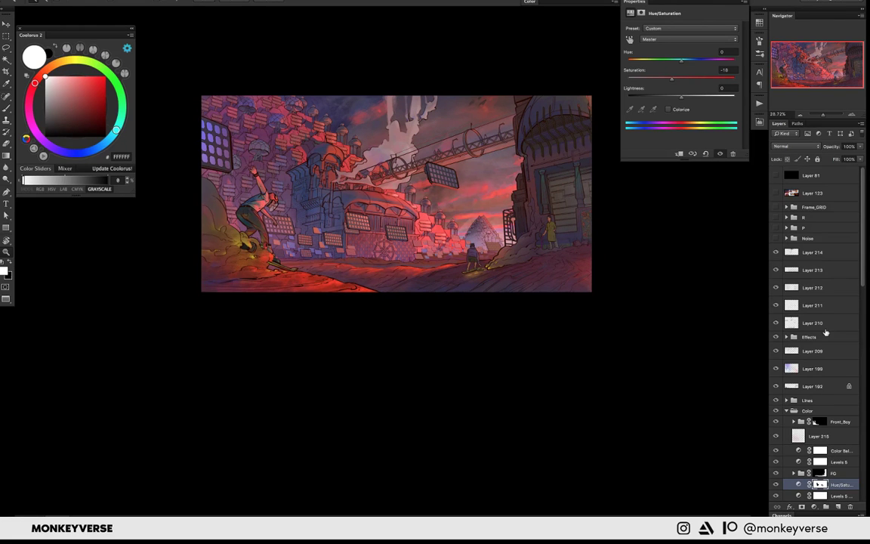
click(815, 252)
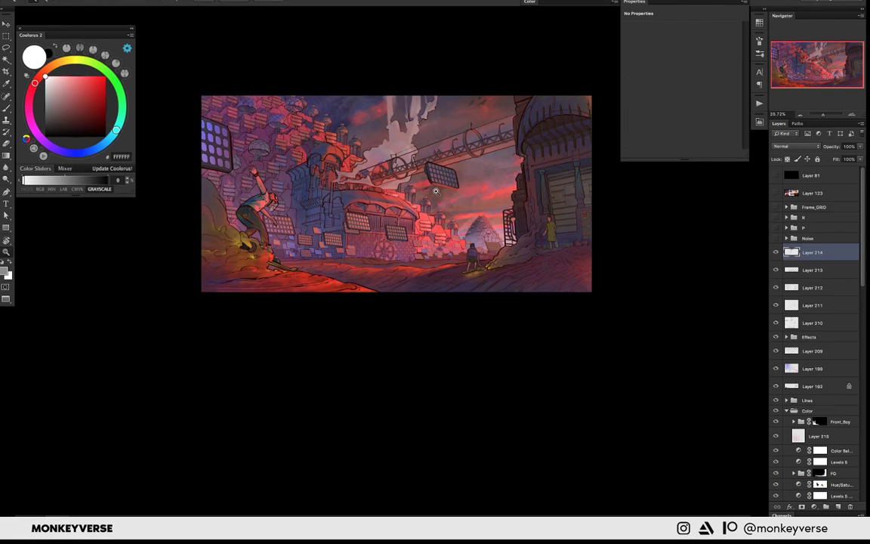
- Tilt the canvas anticlockwise, zoom in, and set up a small brush tip
scroll(419, 198, up, 5)
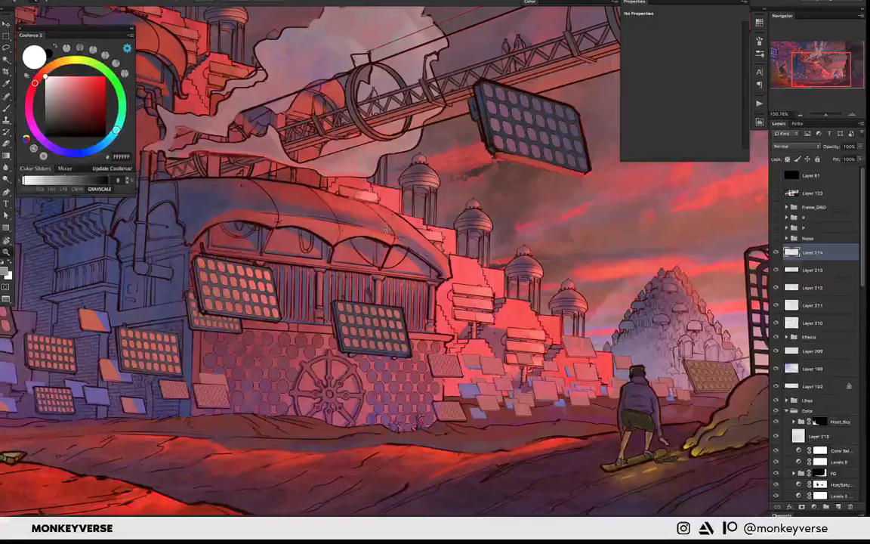
drag(386, 228, 598, 203)
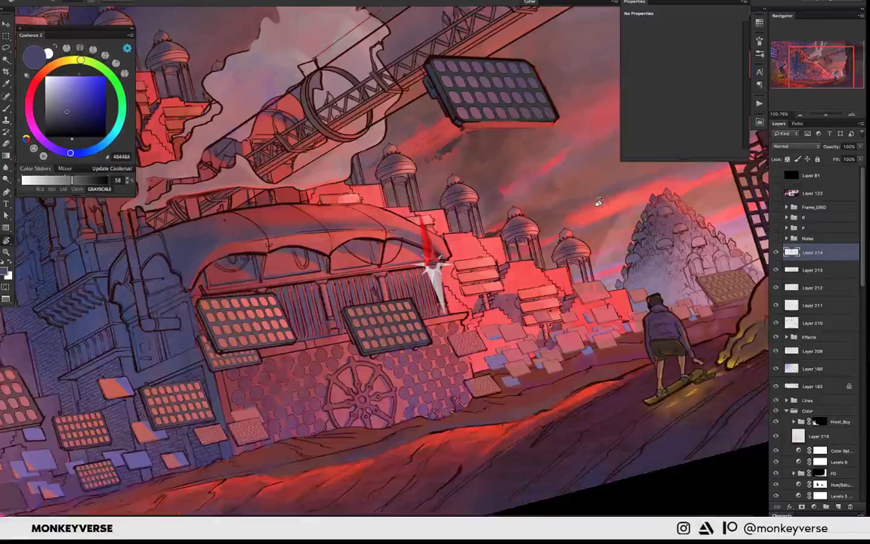
scroll(355, 314, up, 3)
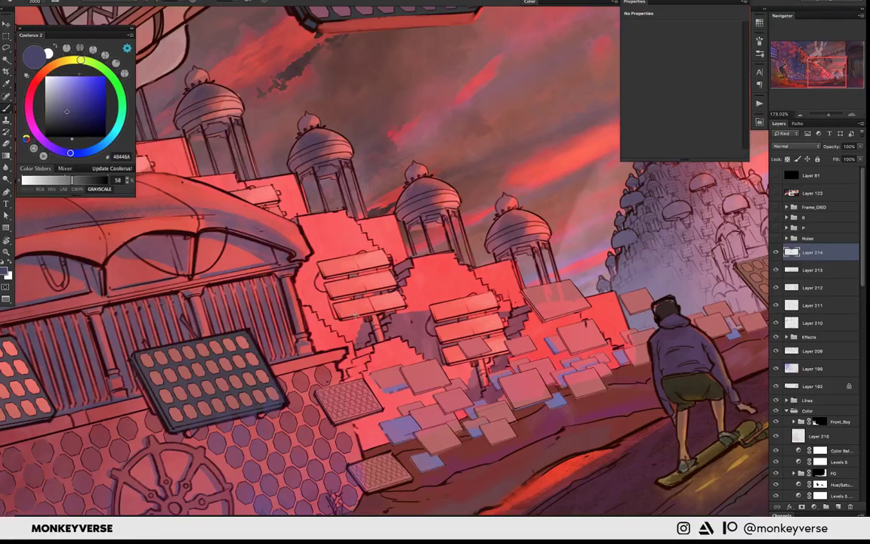
key(bracketright)
key(bracketright)
key(bracketright)
right_click(320, 287)
double_click(350, 376)
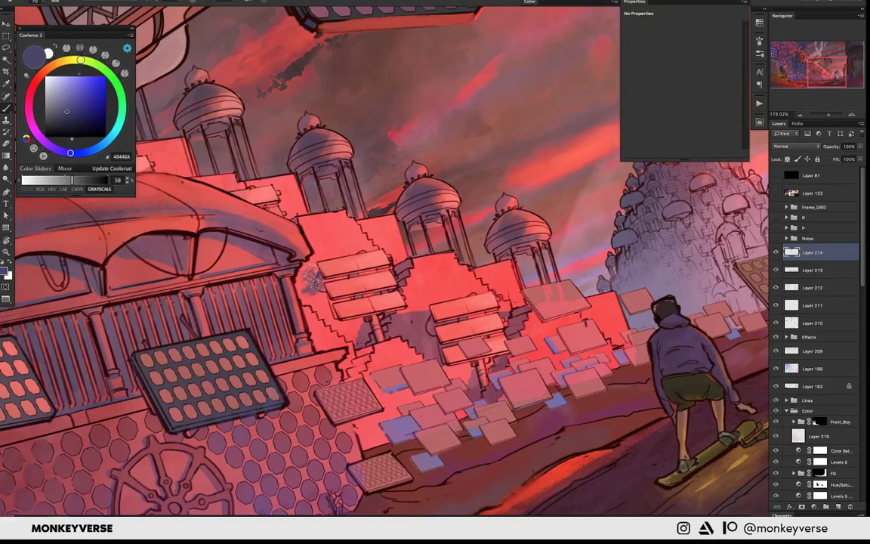
key(e)
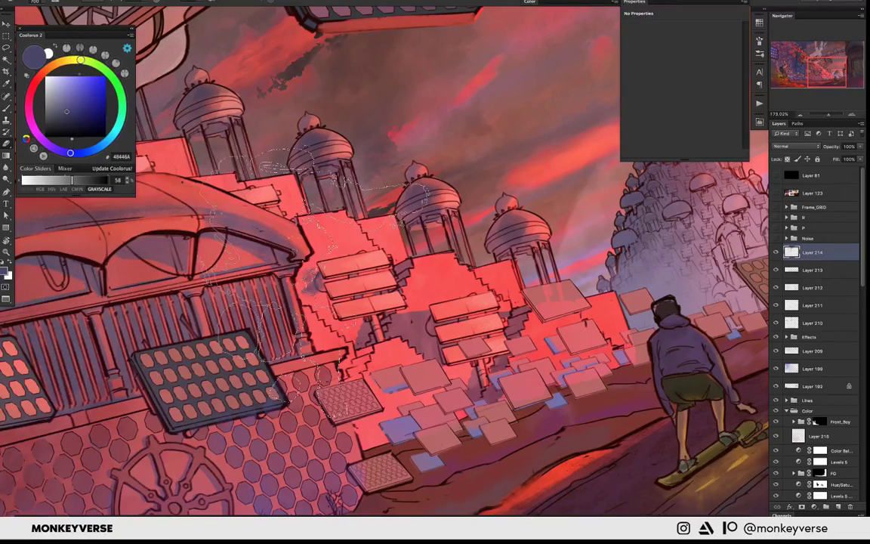
key(bracketleft)
key(bracketleft)
key(bracketleft)
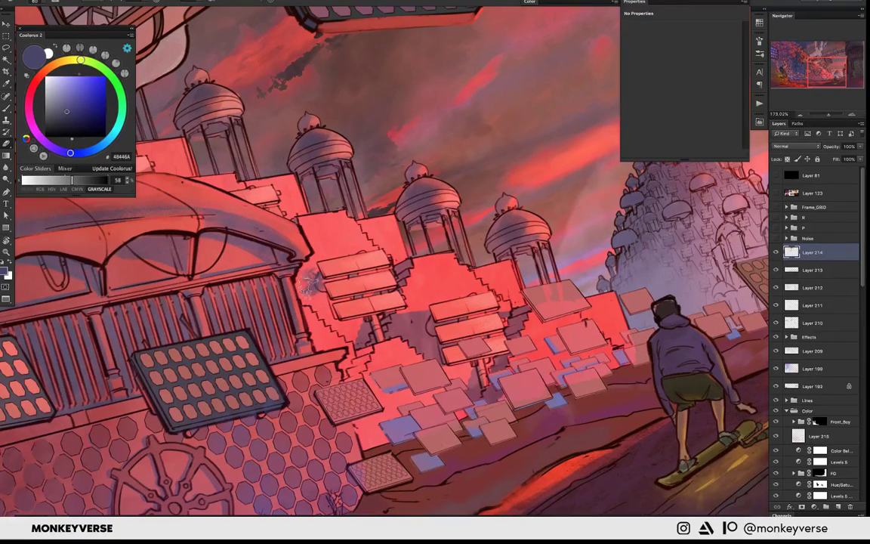
key(b)
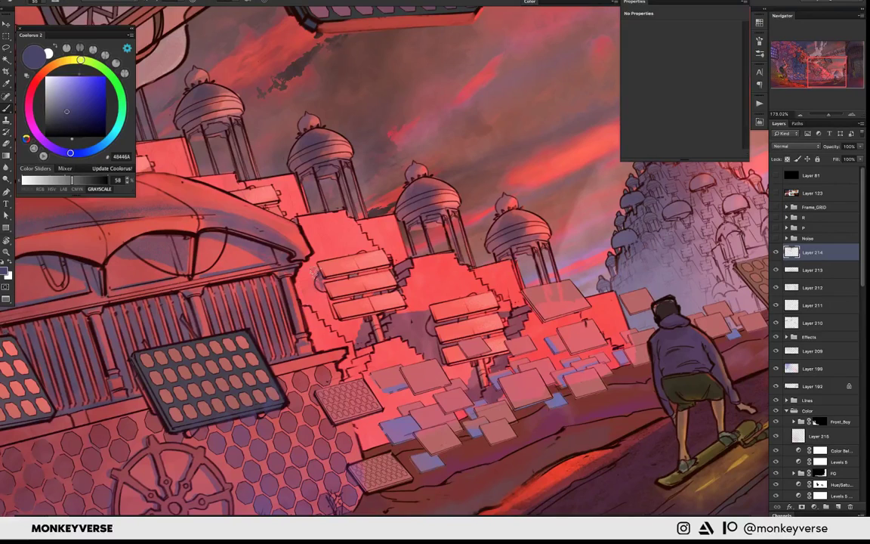
- Paint a dark blue-violet shadow left of the staircase, then repaint its top edge pink
mouse_move(358, 250)
mouse_down()
mouse_move(302, 240)
mouse_move(304, 287)
mouse_move(326, 316)
mouse_up()
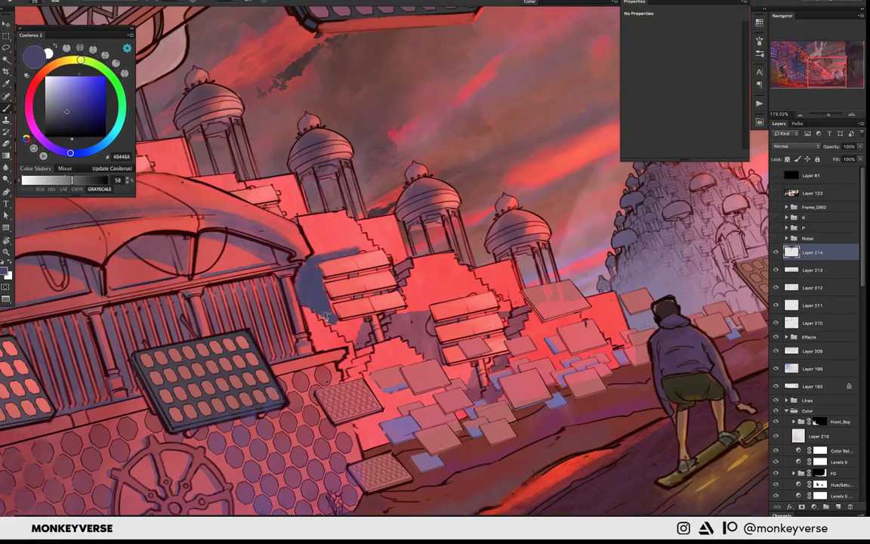
mouse_move(326, 317)
mouse_down()
mouse_move(294, 286)
mouse_move(331, 306)
mouse_up()
drag(302, 268, 340, 302)
key(Escape)
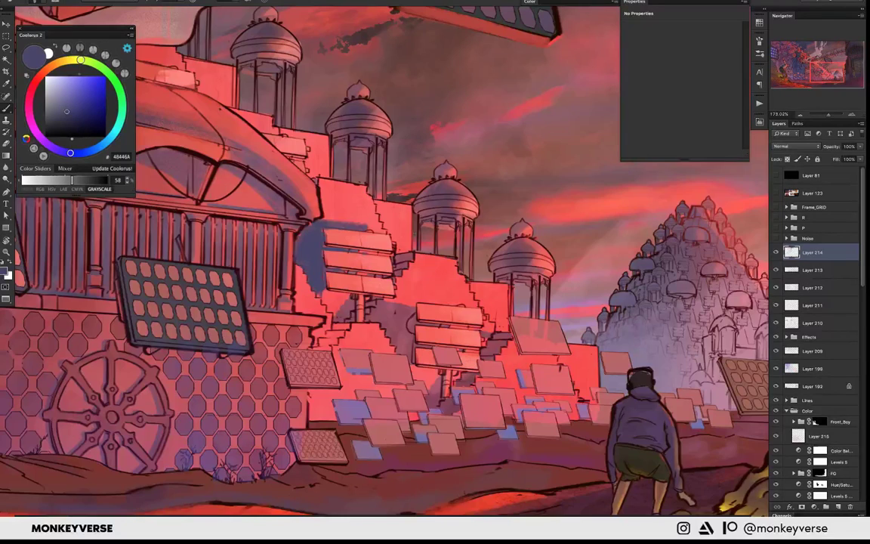
drag(305, 227, 363, 222)
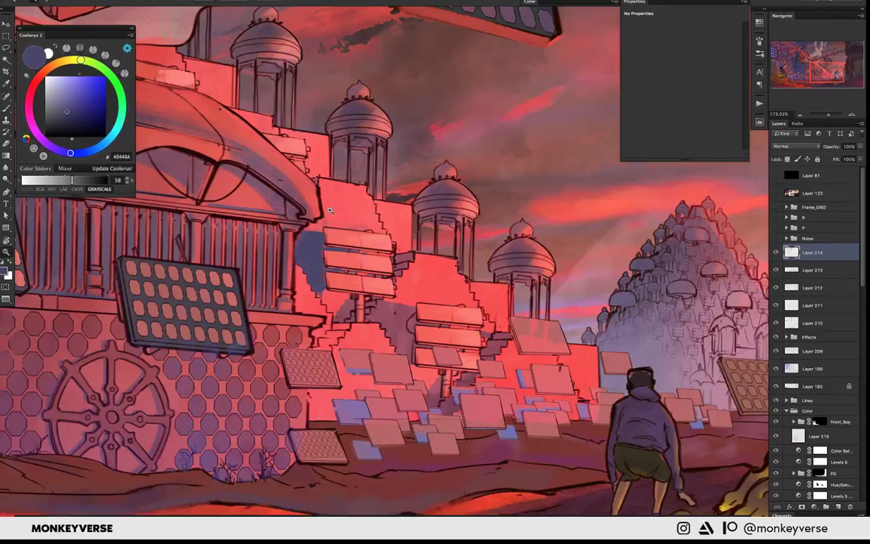
- Zoom out and sample a dusty mauve-pink with a resized brush
scroll(330, 210, down, 3)
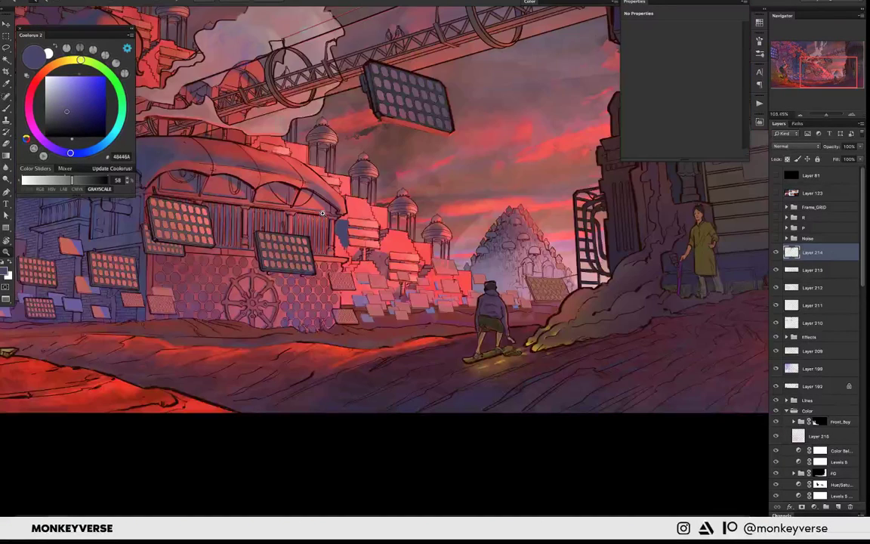
scroll(323, 213, down, 5)
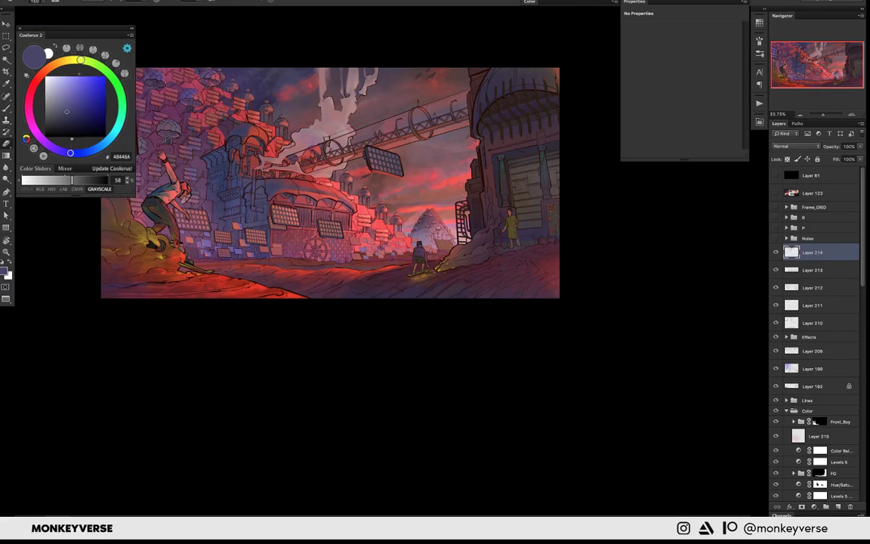
drag(382, 216, 385, 225)
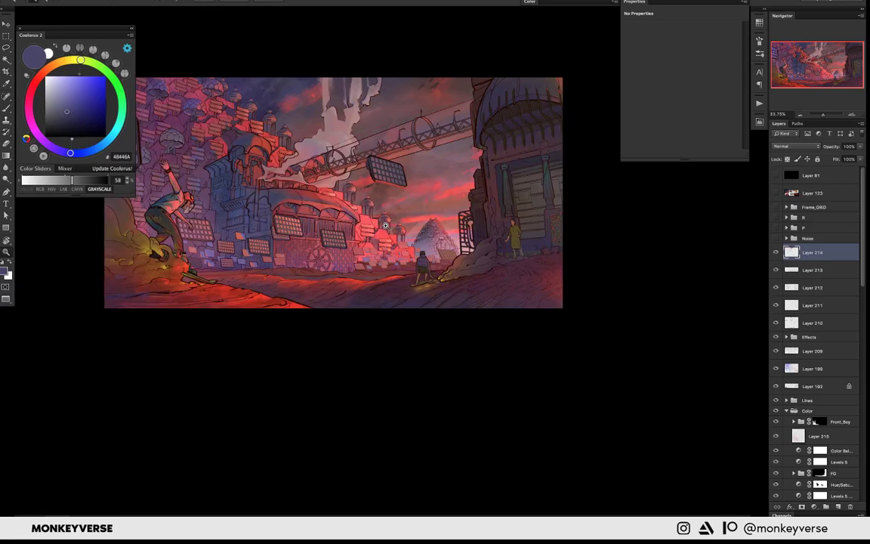
key(ctrl+minus)
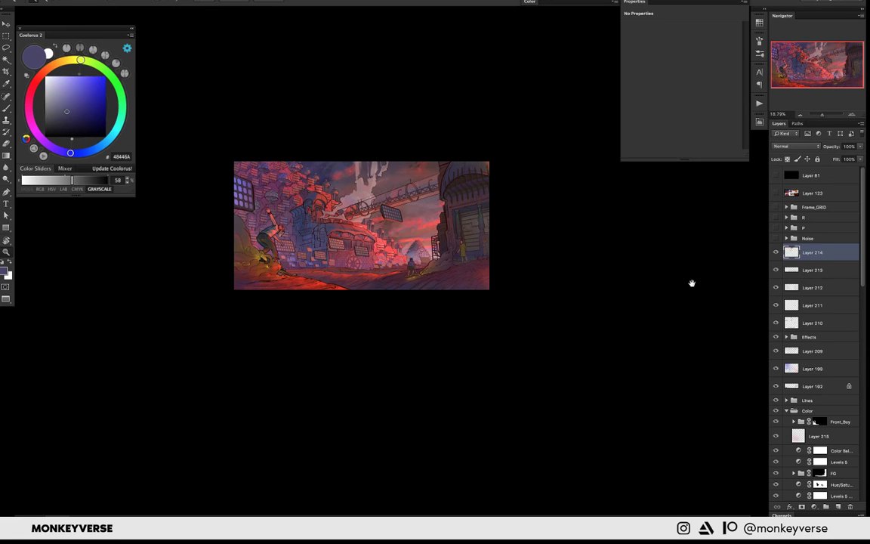
drag(691, 283, 698, 289)
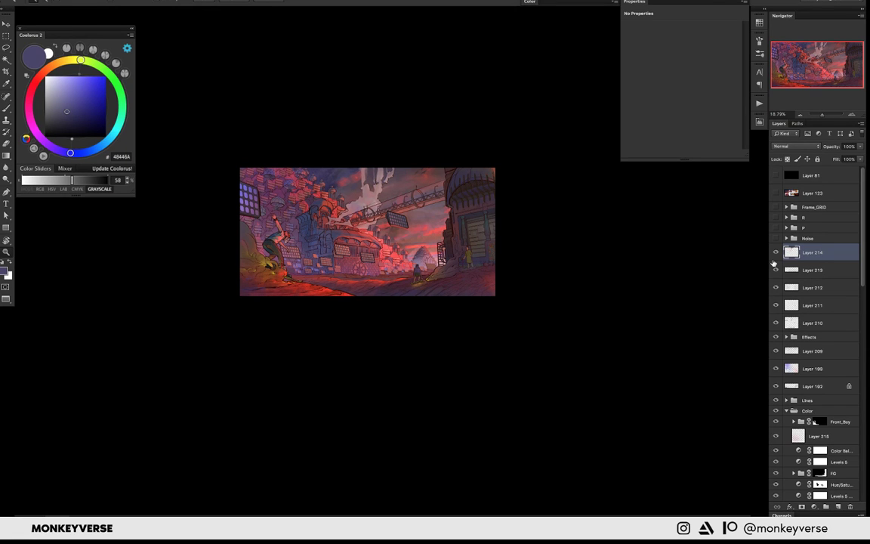
key(b)
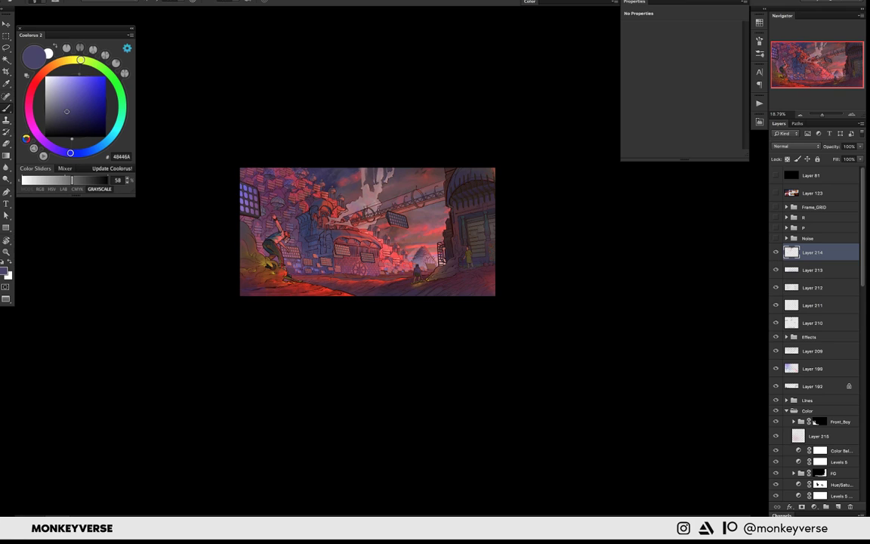
alt+click(423, 251)
right_click(423, 251)
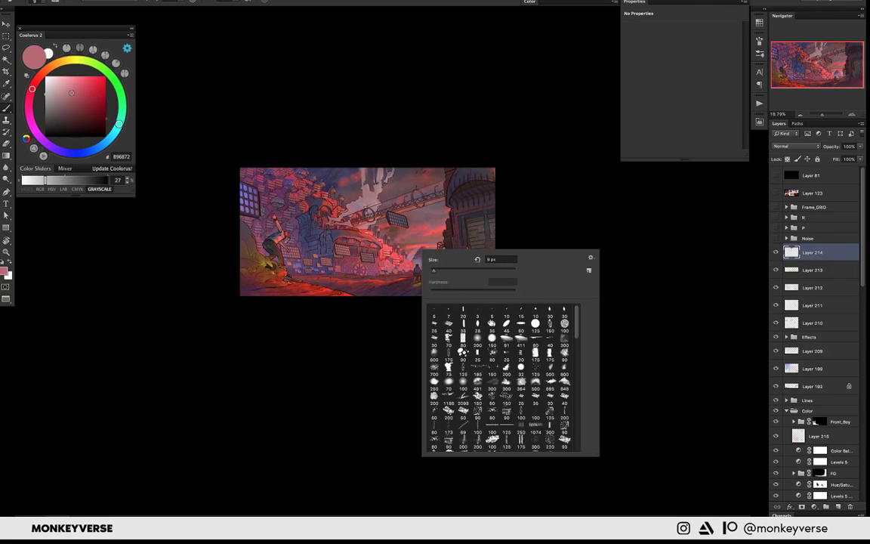
key(Escape)
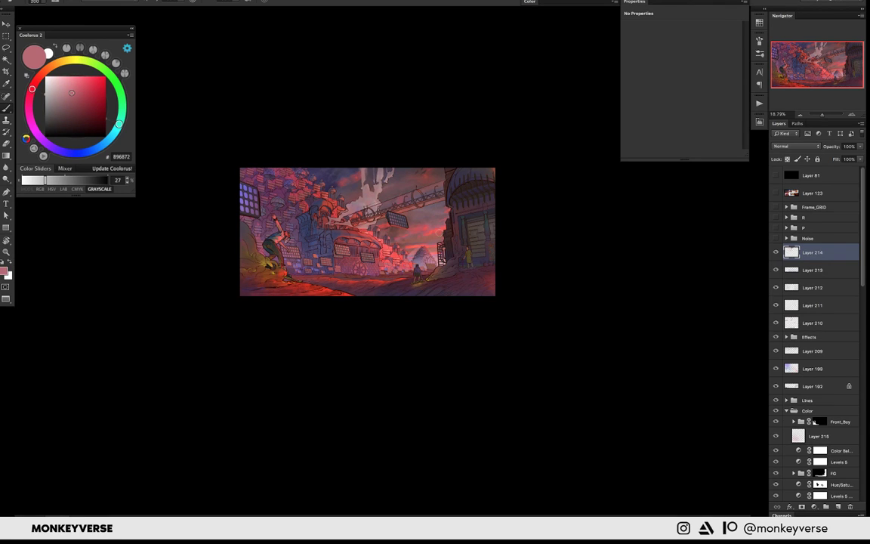
key(bracketright)
key(bracketright)
key(bracketright)
scroll(459, 242, up, 3)
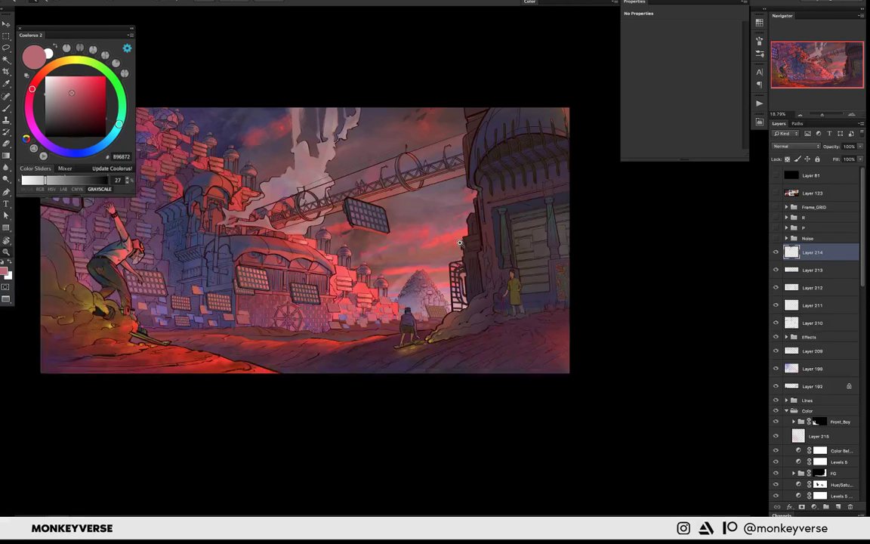
scroll(459, 242, up, 3)
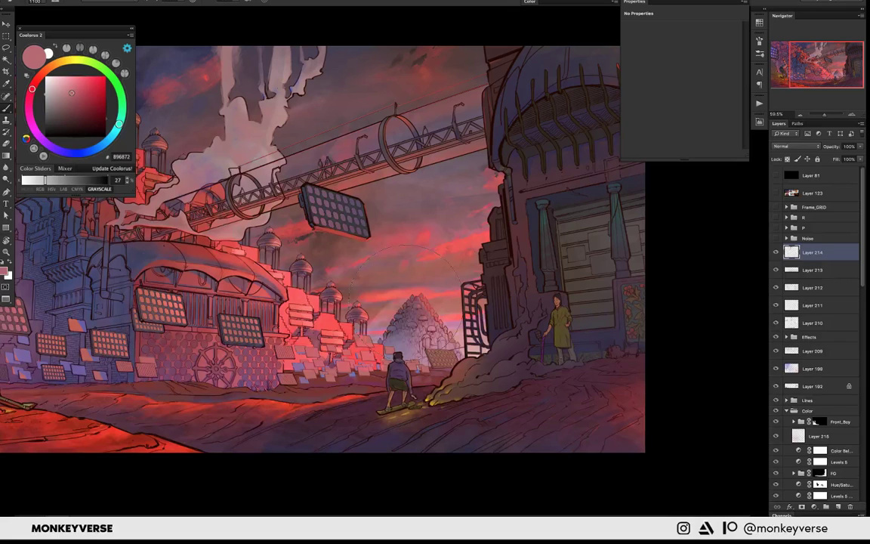
key(bracketleft)
key(bracketleft)
key(bracketleft)
key(bracketleft)
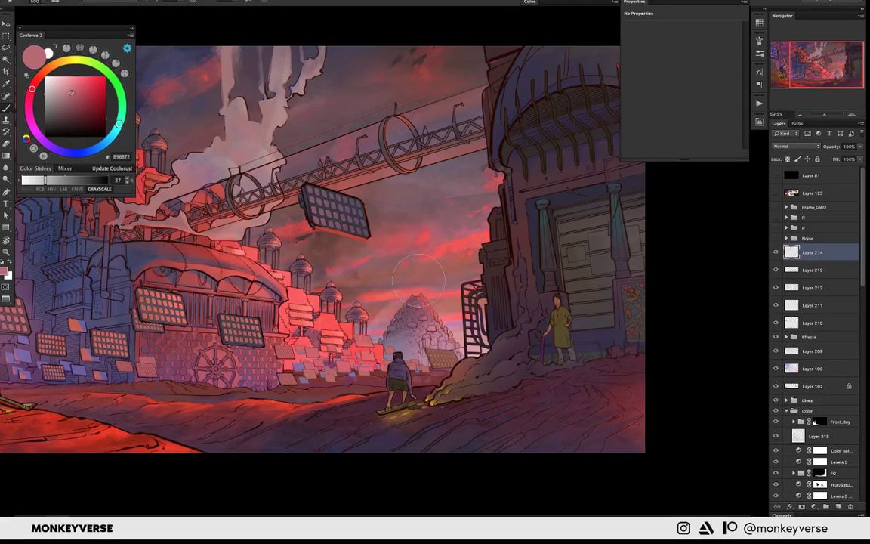
scroll(417, 279, down, 2)
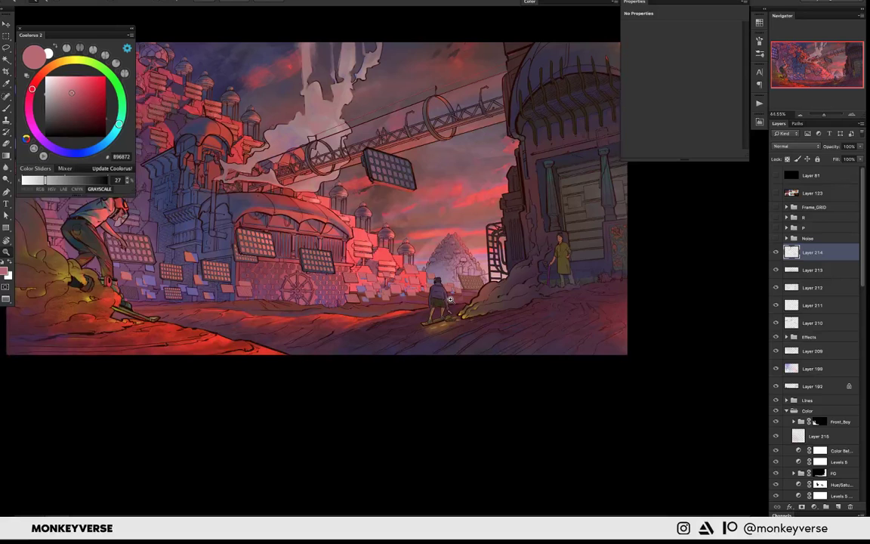
- Choose a deep saturated red and add a dark red touch under the floating sign
drag(450, 299, 476, 222)
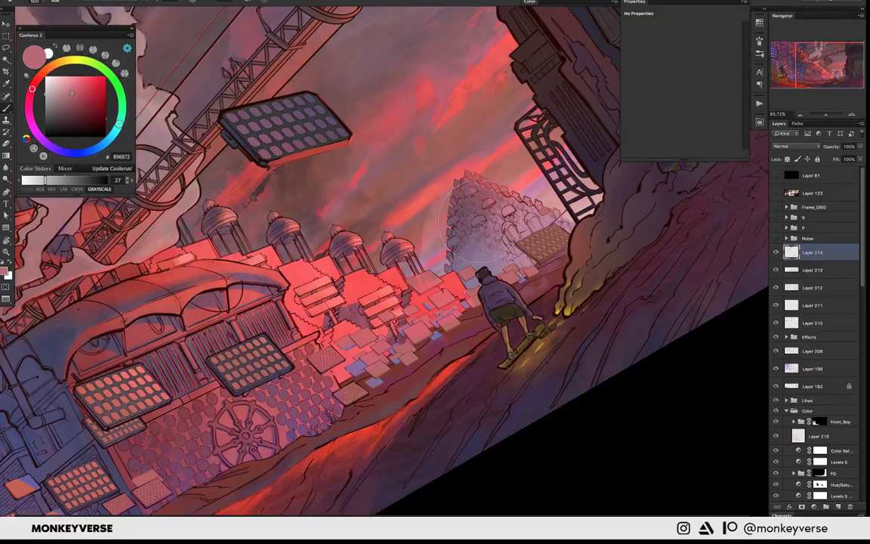
click(104, 91)
alt+click(240, 201)
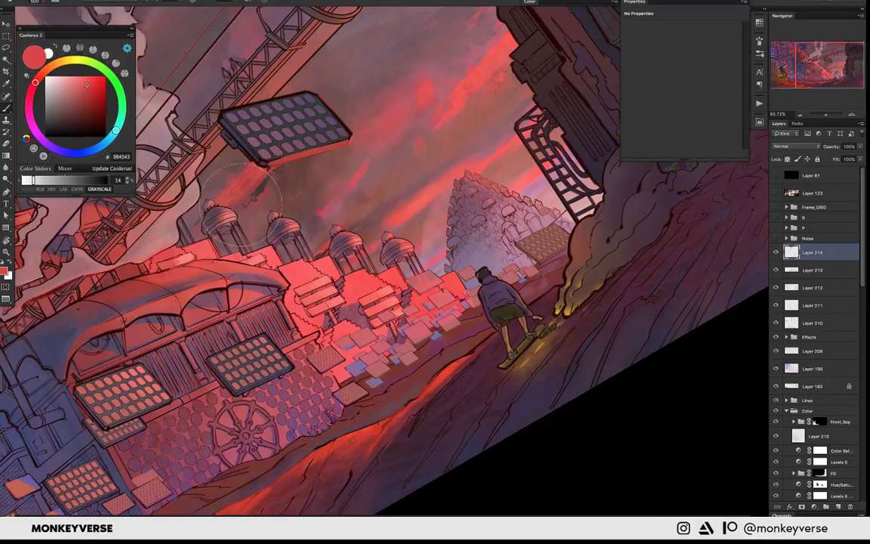
drag(242, 202, 260, 178)
- Mute the red-lit wall near the stairs with darker strokes, then fit the painting on screen
right_click(363, 290)
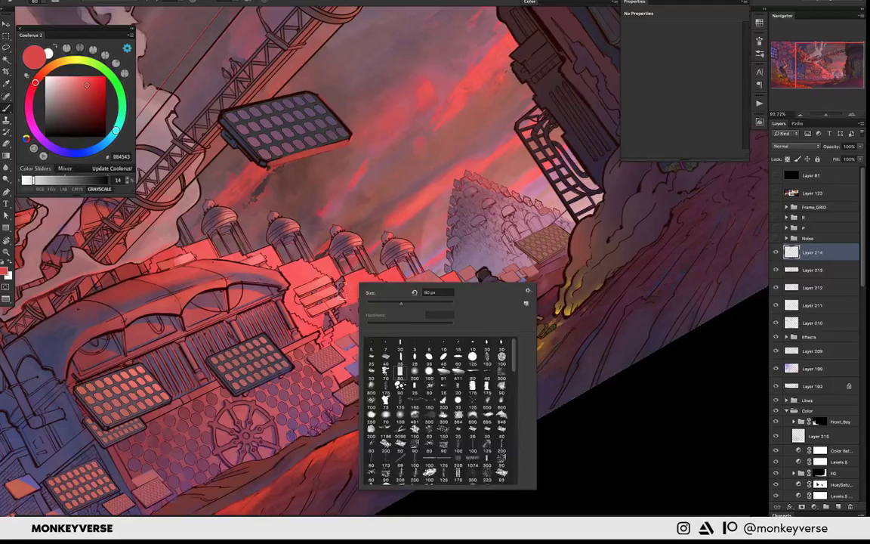
key(Escape)
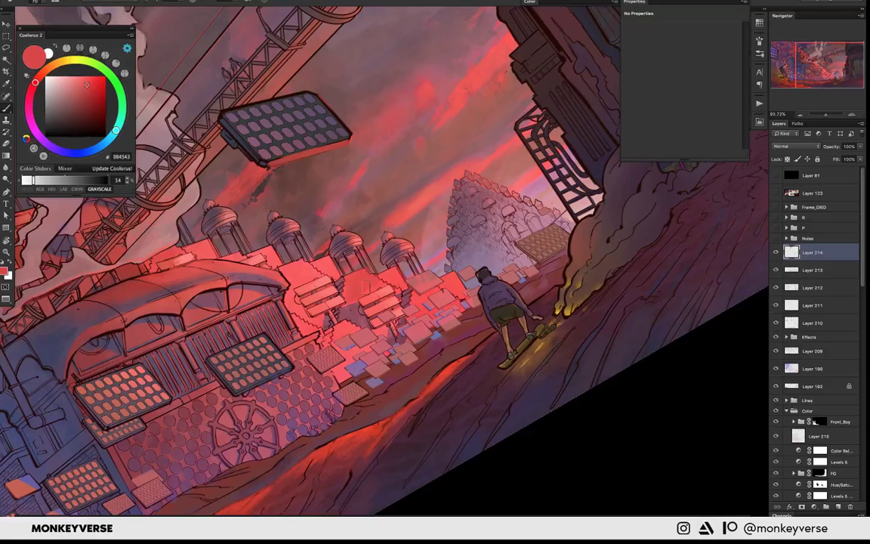
key(e)
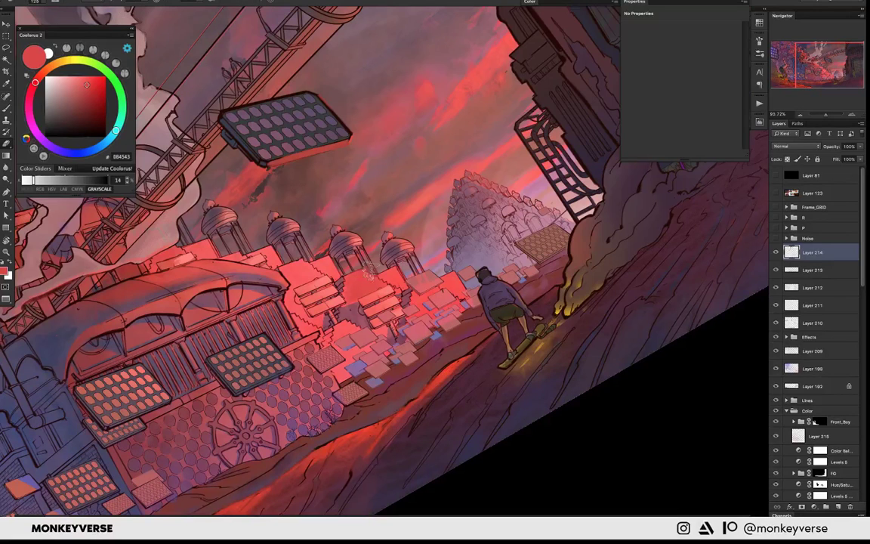
key(b)
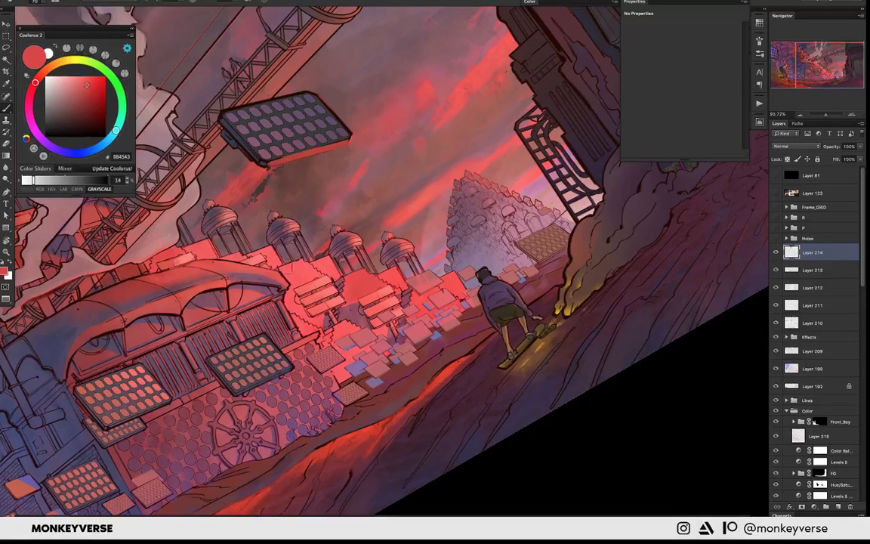
drag(310, 271, 261, 242)
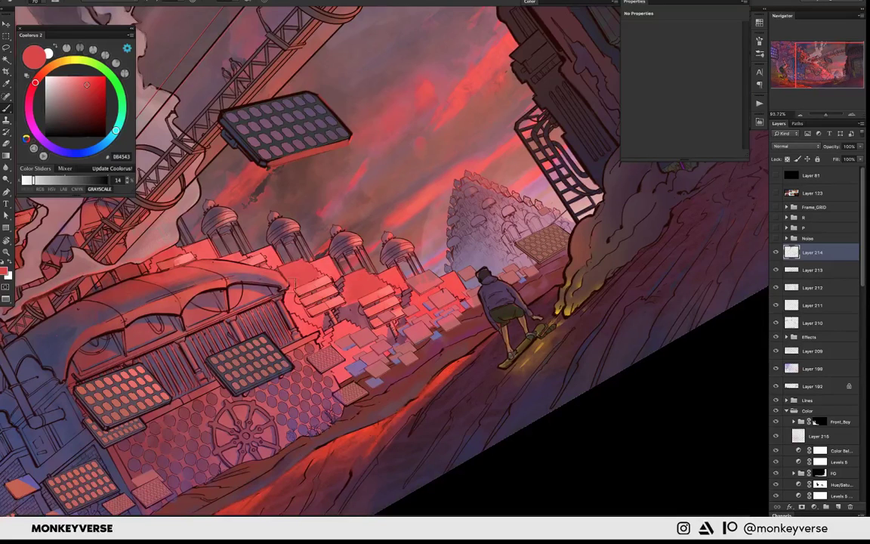
mouse_move(292, 302)
mouse_down()
mouse_move(263, 272)
mouse_move(275, 262)
mouse_up()
key(ctrl+0)
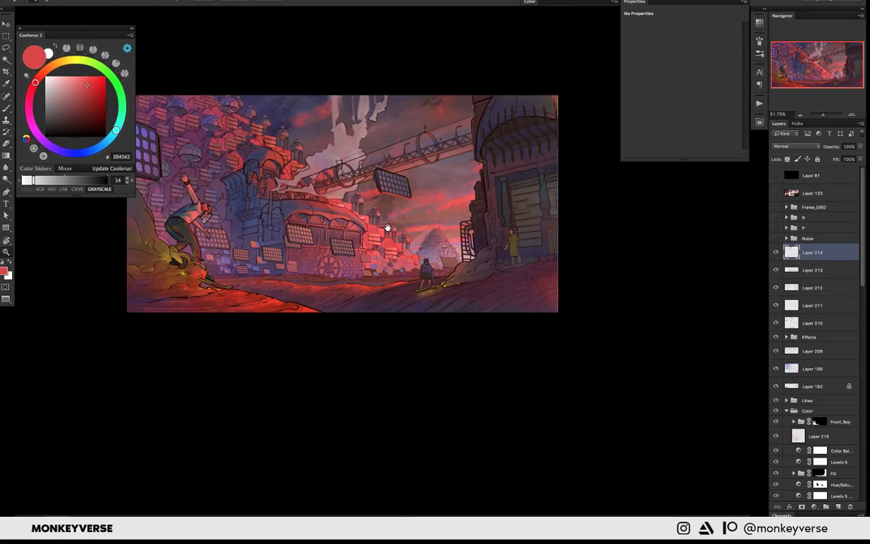
- Undo the stray red stroke on the beam and create a new empty glow layer
scroll(386, 228, down, 1)
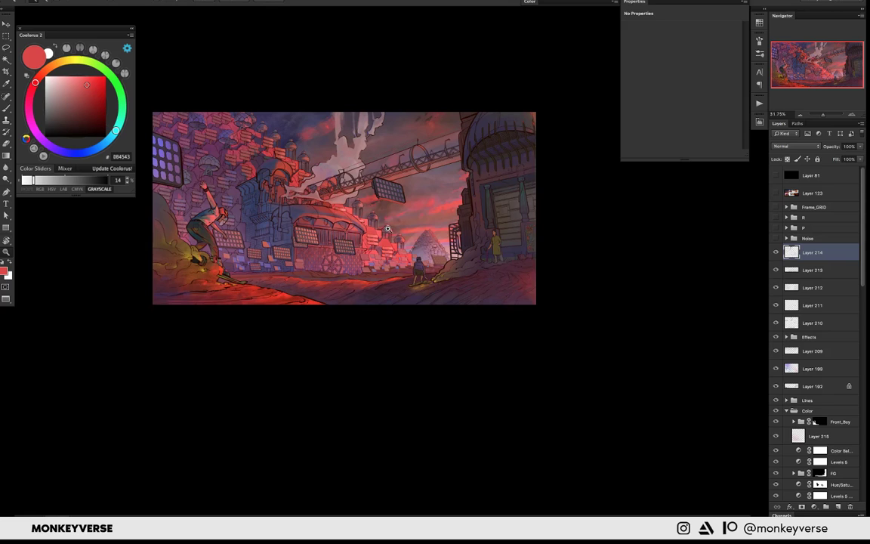
scroll(387, 228, down, 1)
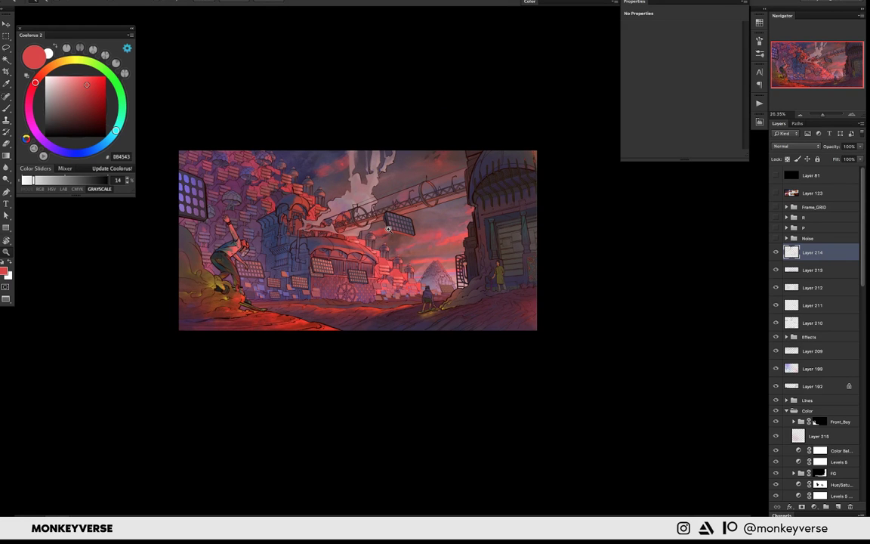
scroll(387, 228, up, 3)
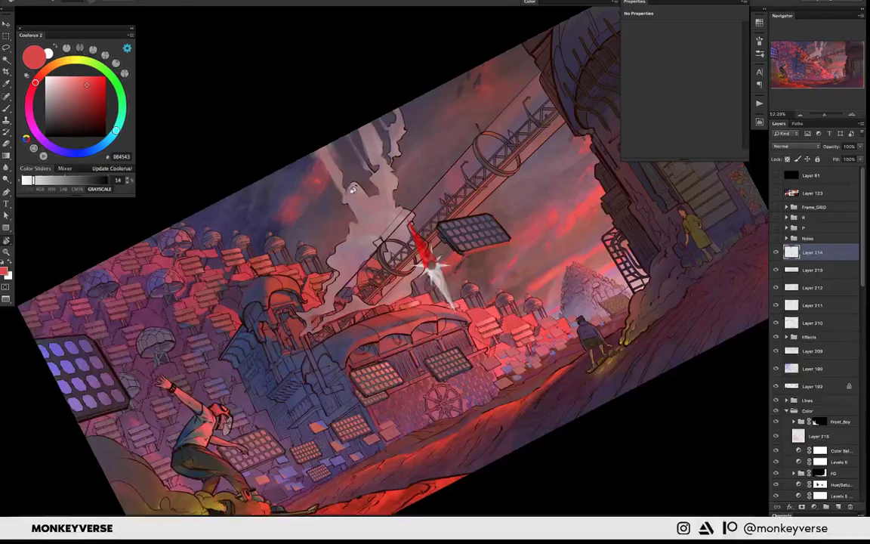
key(ctrl+z)
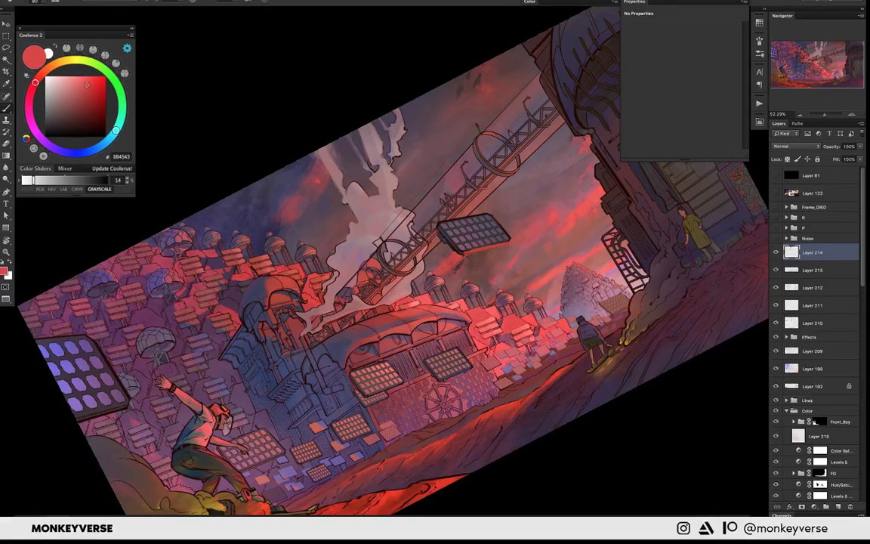
key(Escape)
right_click(406, 285)
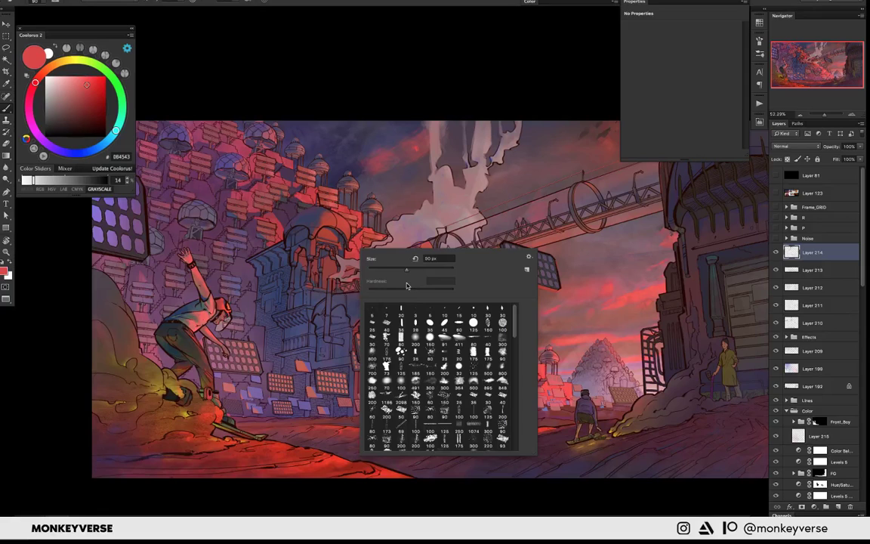
key(Escape)
key(ctrl+shift+alt+n)
drag(309, 194, 344, 223)
mouse_move(306, 185)
mouse_down()
mouse_move(338, 218)
mouse_move(311, 196)
mouse_move(308, 264)
mouse_up()
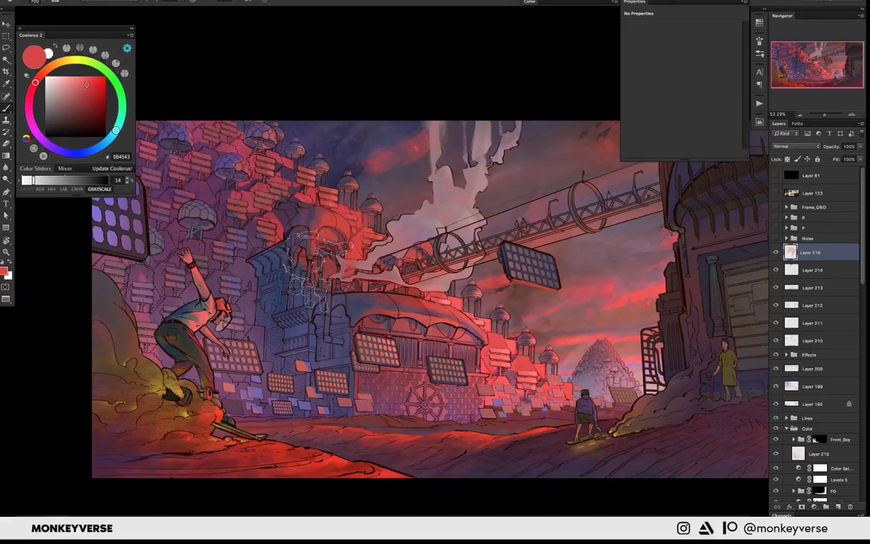
key(ctrl+z)
- Lasso the dome, fill it with red, and add brighter touches at full opacity
drag(384, 205, 381, 198)
key(alt+BackSpace)
key(ctrl+d)
drag(352, 230, 371, 225)
key(e)
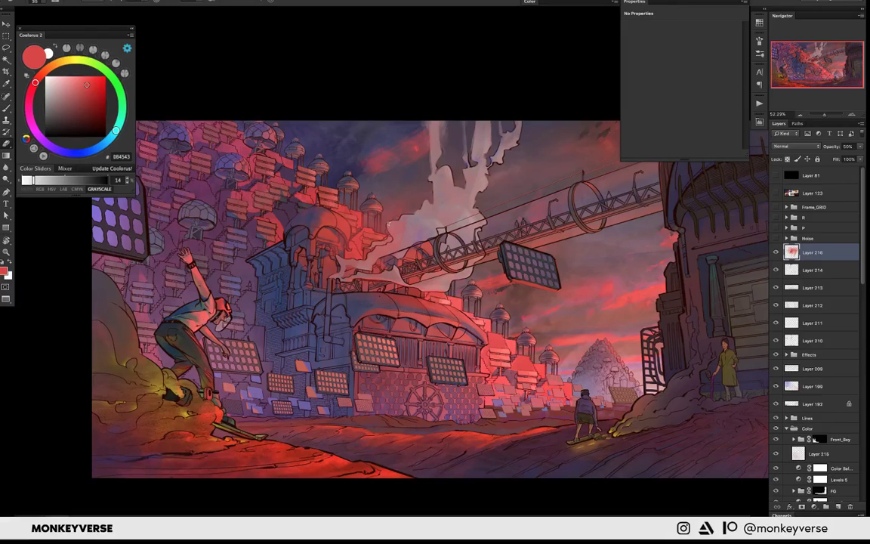
key(0)
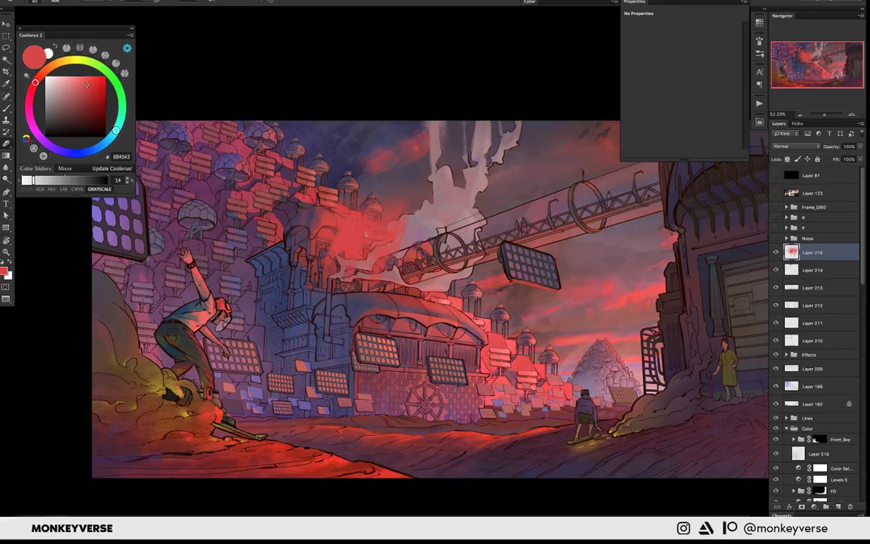
- Boost the red glow's saturation in Hue/Saturation and lower the layer to 60% opacity
key(ctrl+u)
mouse_move(713, 133)
mouse_down()
mouse_move(743, 134)
mouse_move(710, 112)
mouse_up()
key(Return)
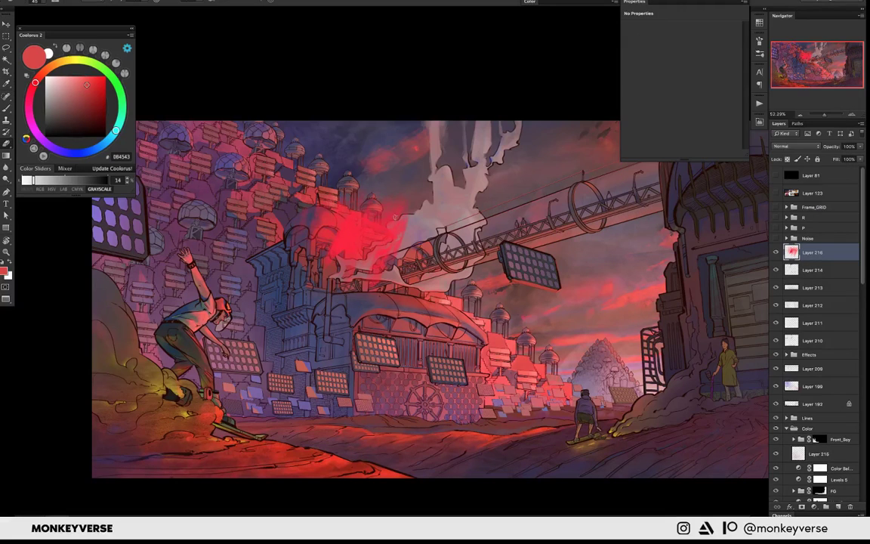
drag(394, 216, 327, 215)
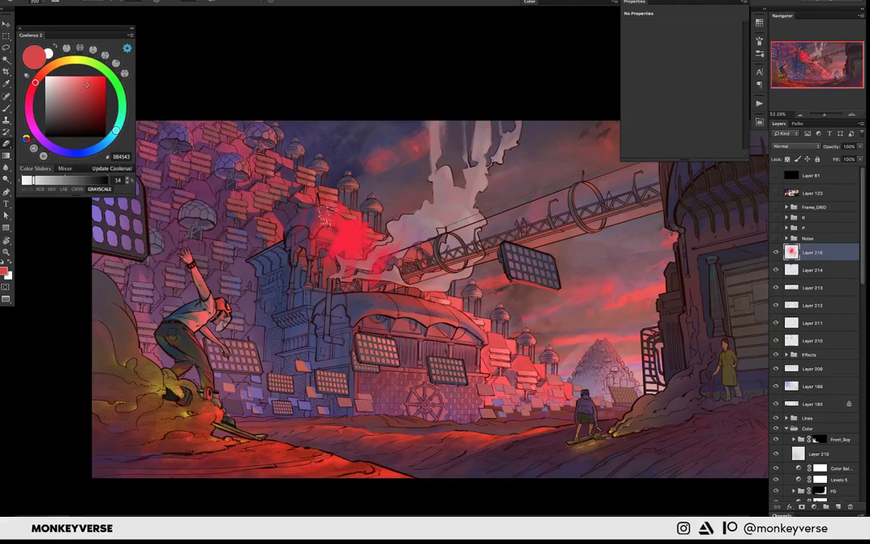
key(6)
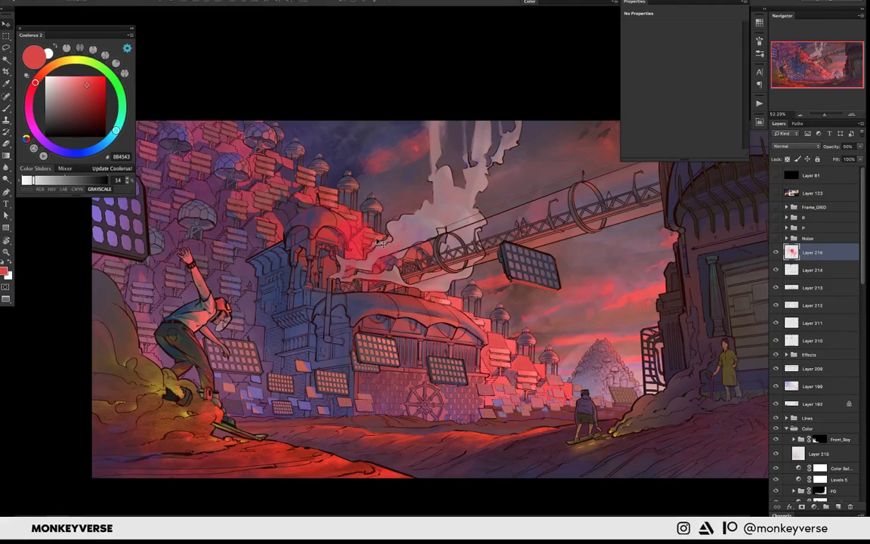
key(v)
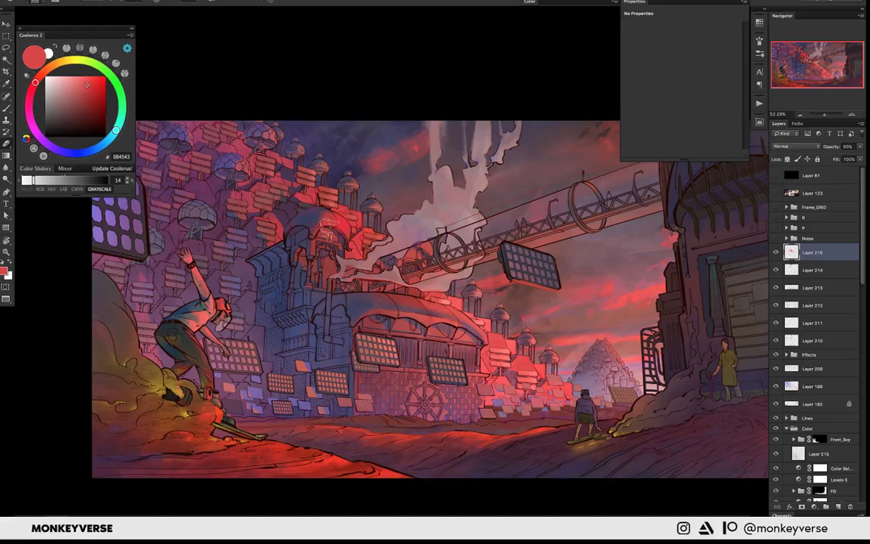
key(ctrl+minus)
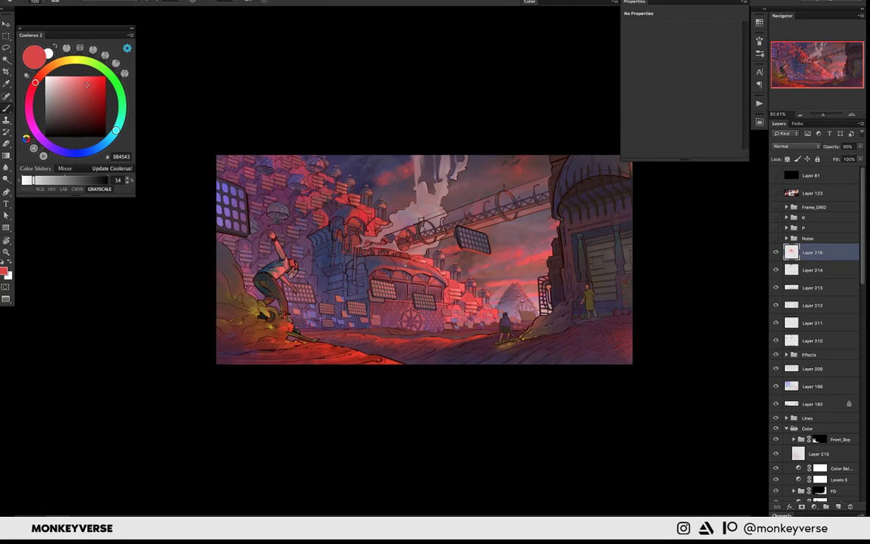
- Remove the pink strokes from the glow layer and select the entire canvas
key(ctrl+z)
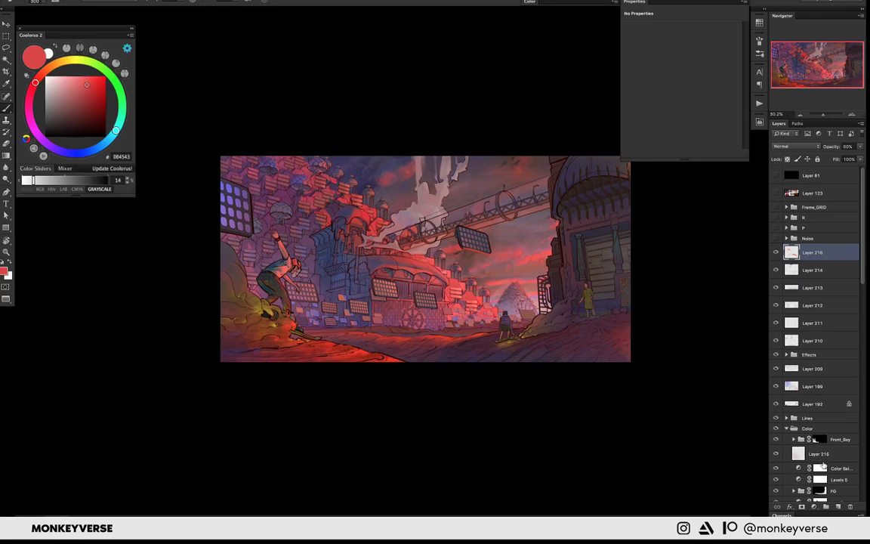
scroll(823, 464, down, 5)
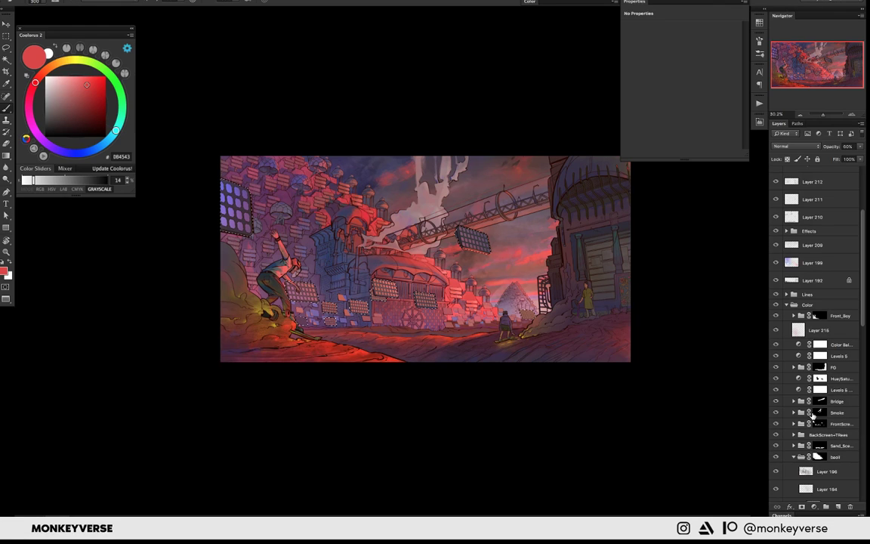
key(ctrl+a)
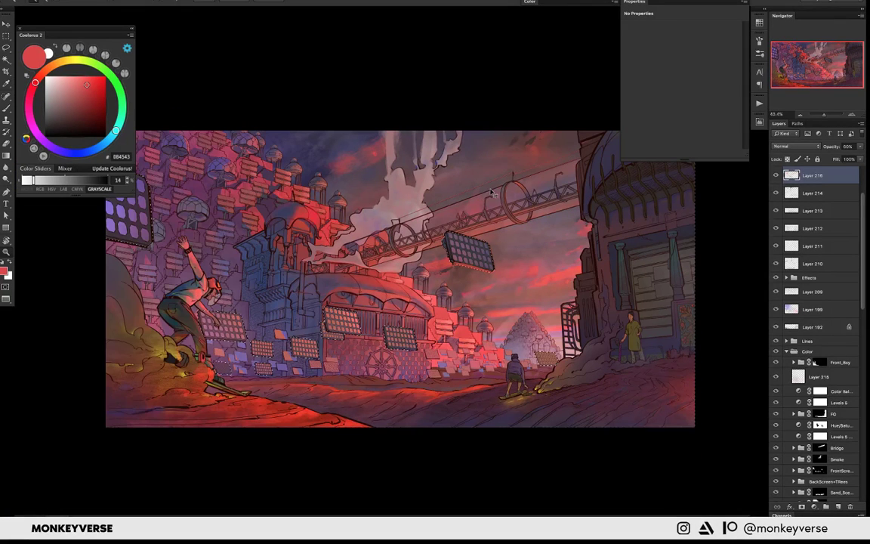
scroll(491, 194, down, 3)
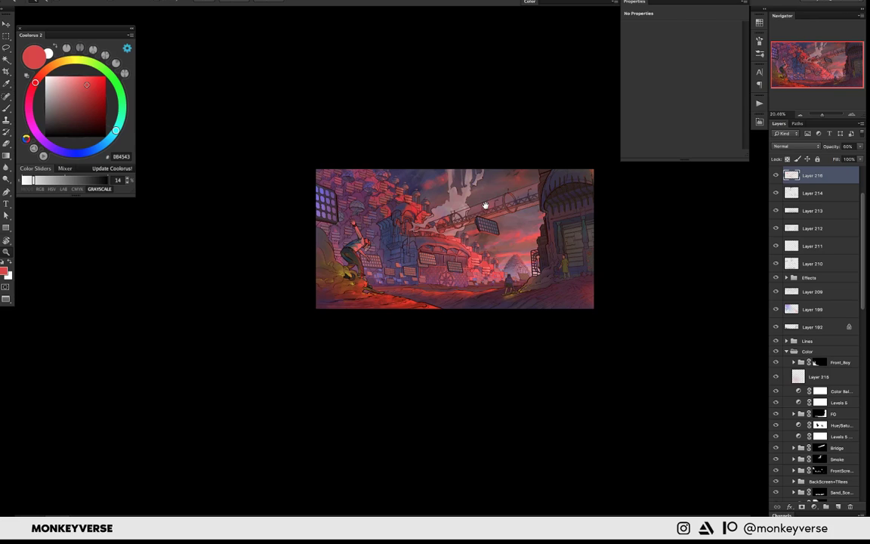
scroll(484, 207, down, 1)
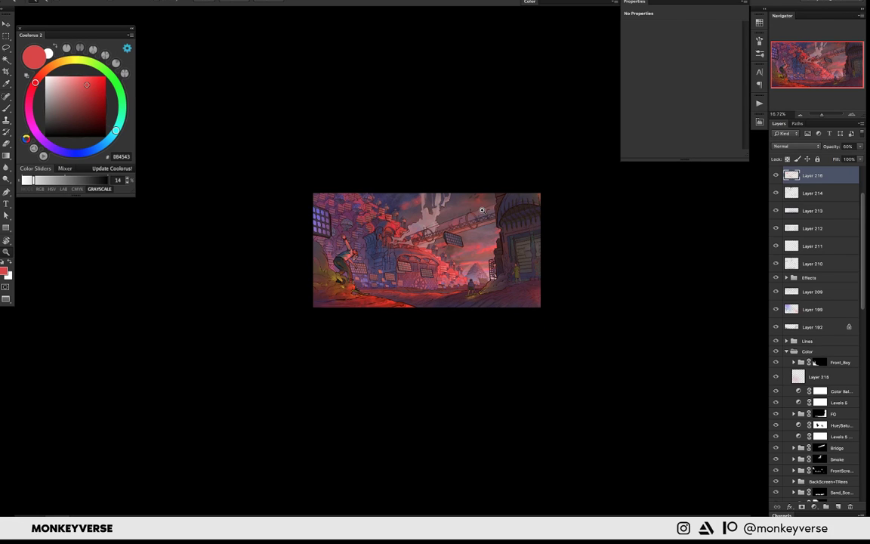
scroll(482, 210, up, 2)
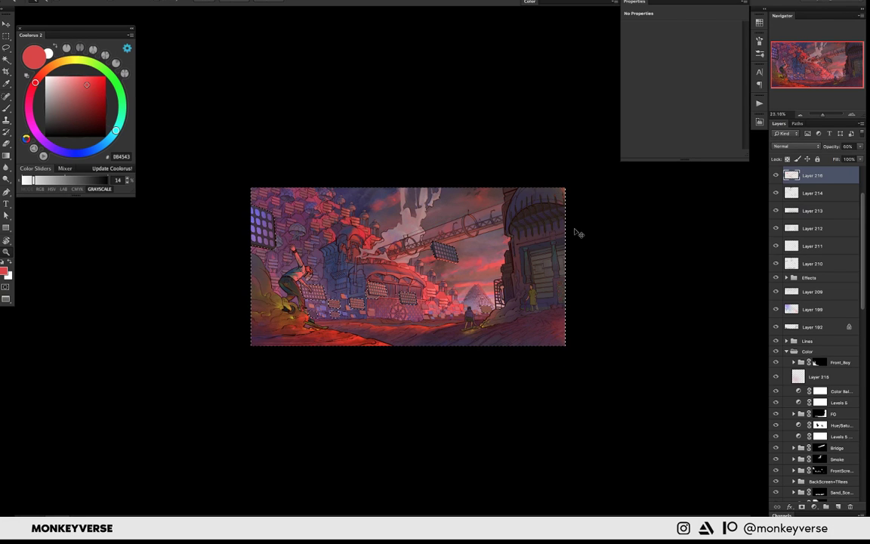
- Paint soft white smoke into the sky beside the sky bridge with an enlarged soft brush
key(b)
right_click(623, 251)
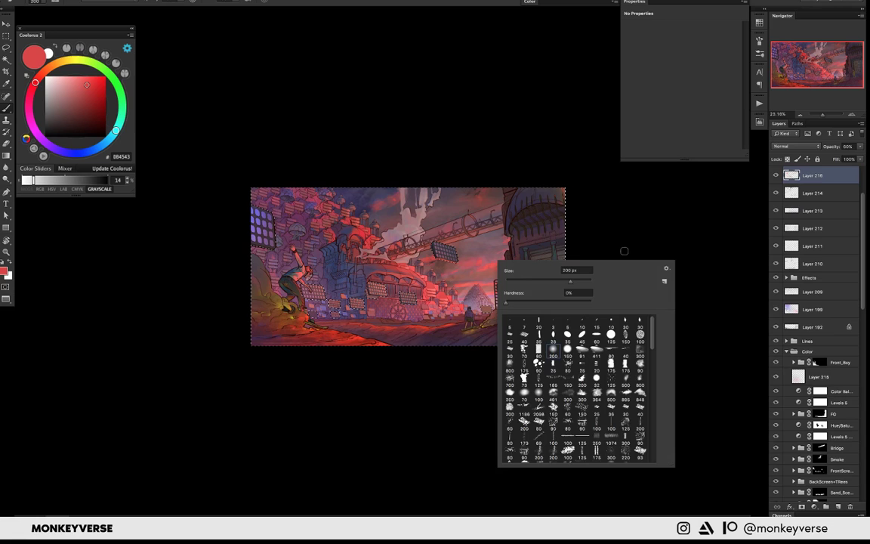
key(Escape)
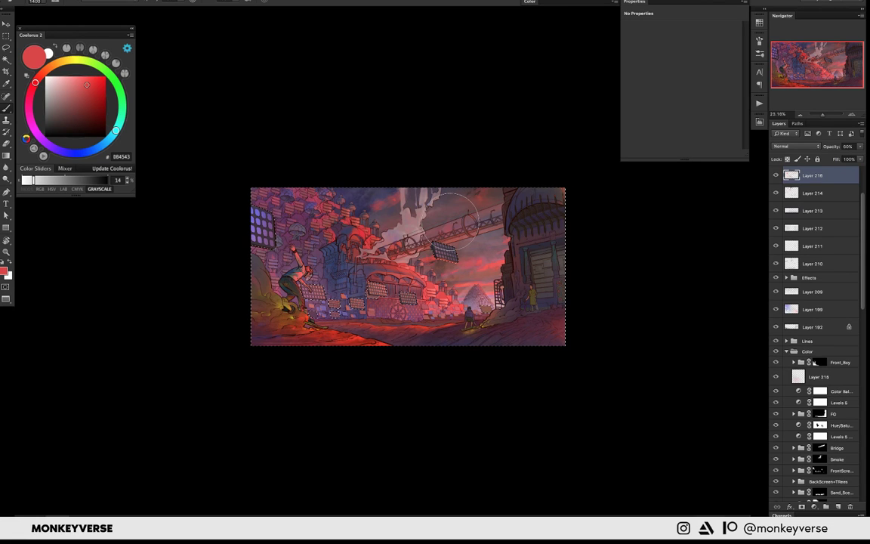
key(bracketright)
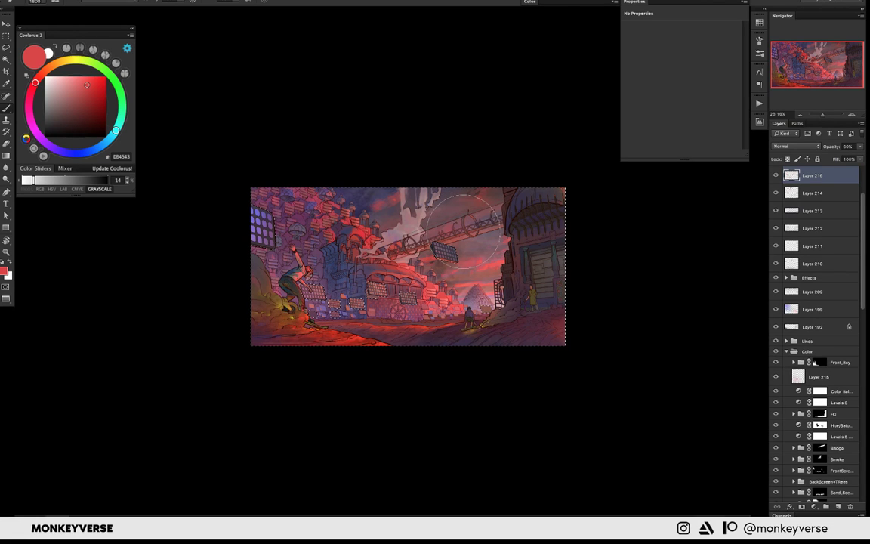
drag(408, 194, 424, 197)
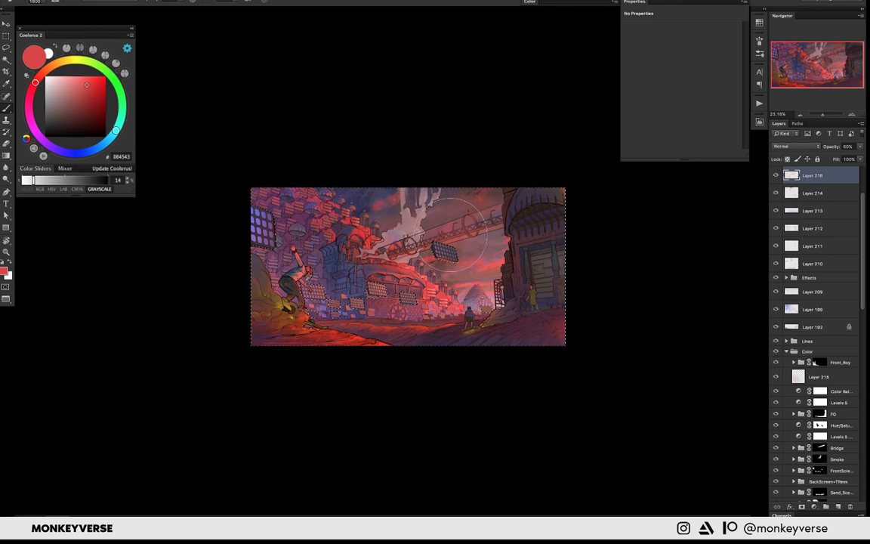
drag(456, 230, 447, 228)
scroll(491, 202, down, 2)
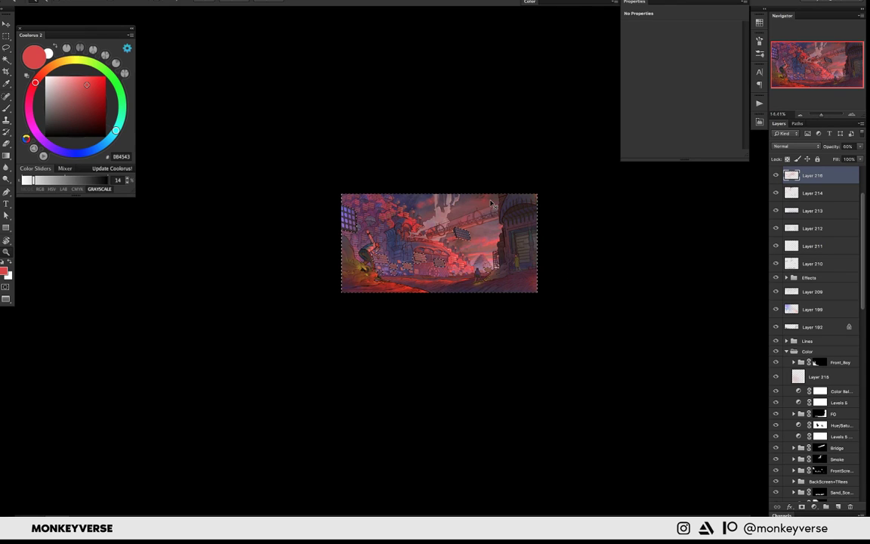
scroll(508, 250, up, 2)
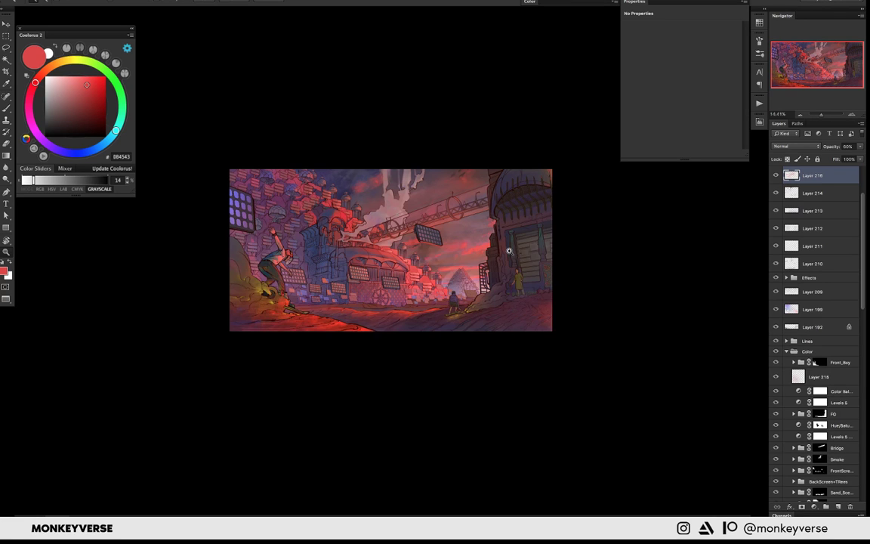
scroll(508, 250, up, 2)
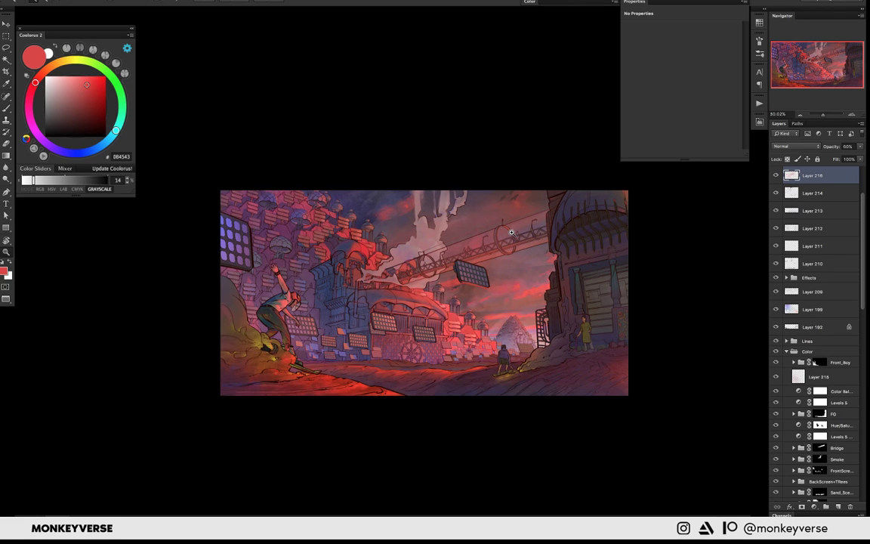
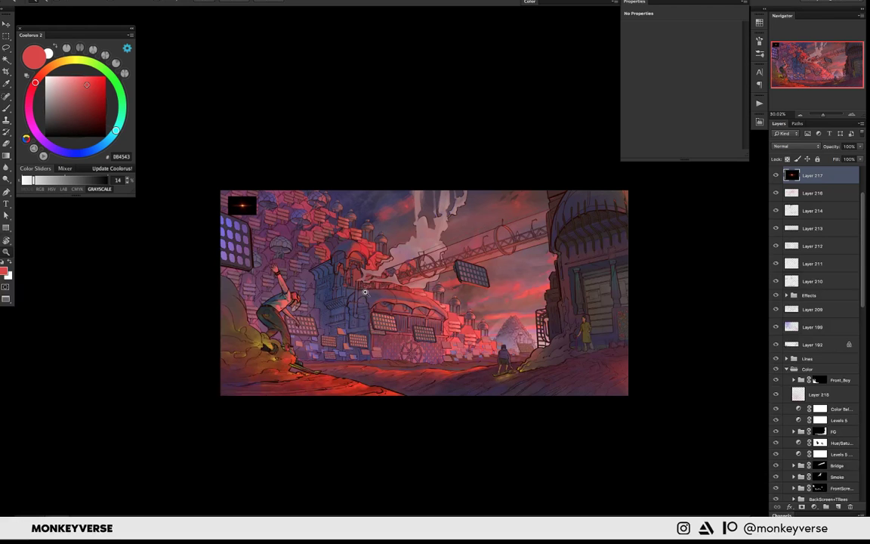
- Move the lens-flare streak onto the street and stretch it wider
mouse_move(365, 291)
mouse_down()
mouse_move(536, 412)
mouse_move(528, 396)
mouse_up()
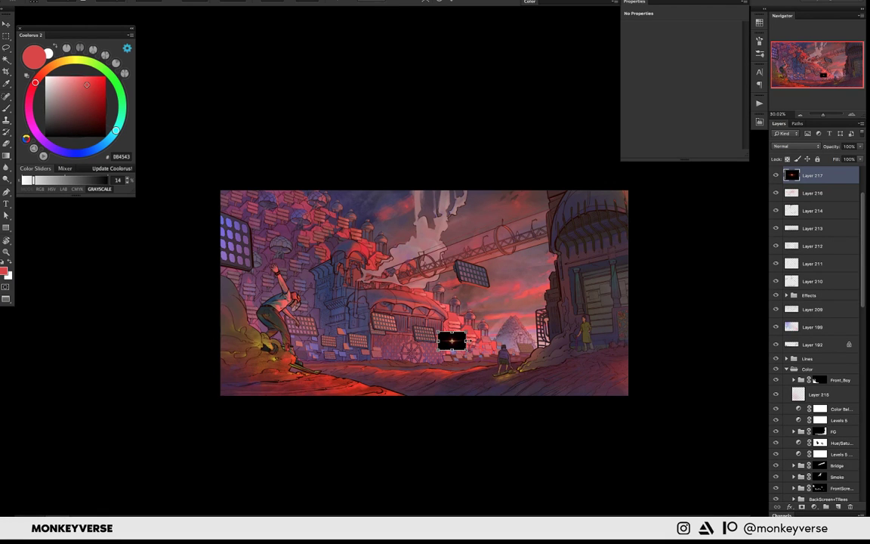
mouse_move(466, 341)
mouse_down()
mouse_move(558, 348)
mouse_move(591, 359)
mouse_up()
key(Return)
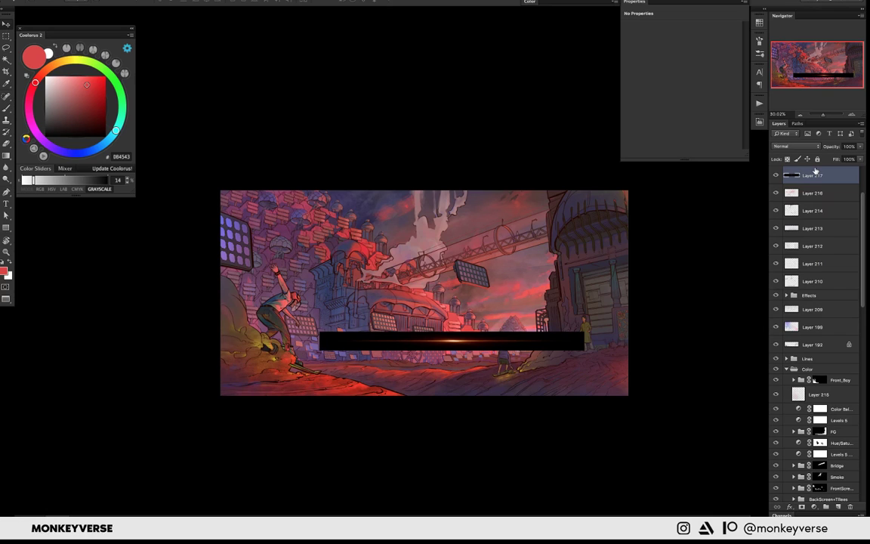
- Blend the flare layer as Screen so only its light glows, nudging the bar right
key(shift+alt+o)
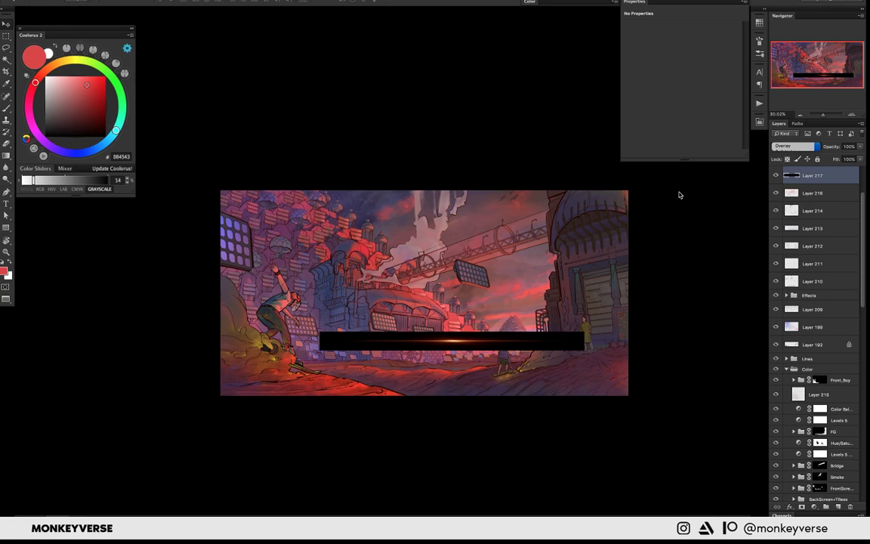
drag(463, 337, 512, 341)
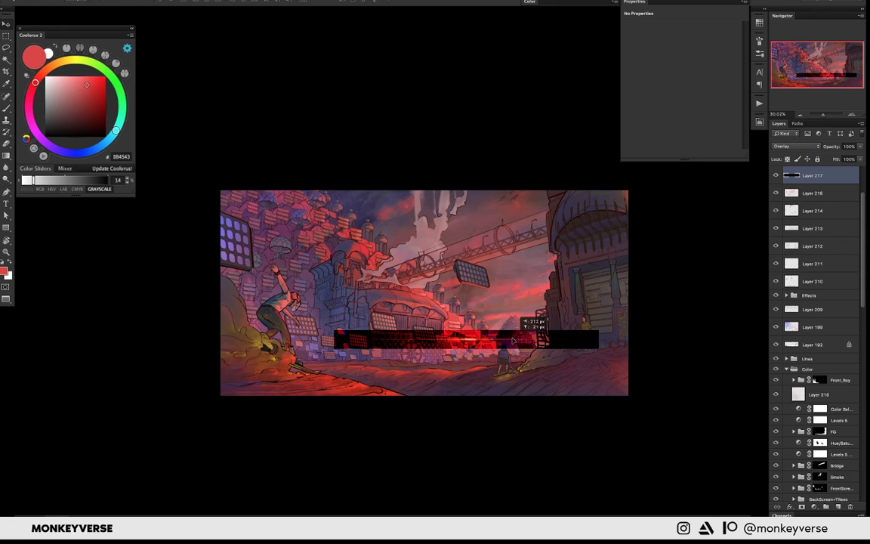
click(797, 146)
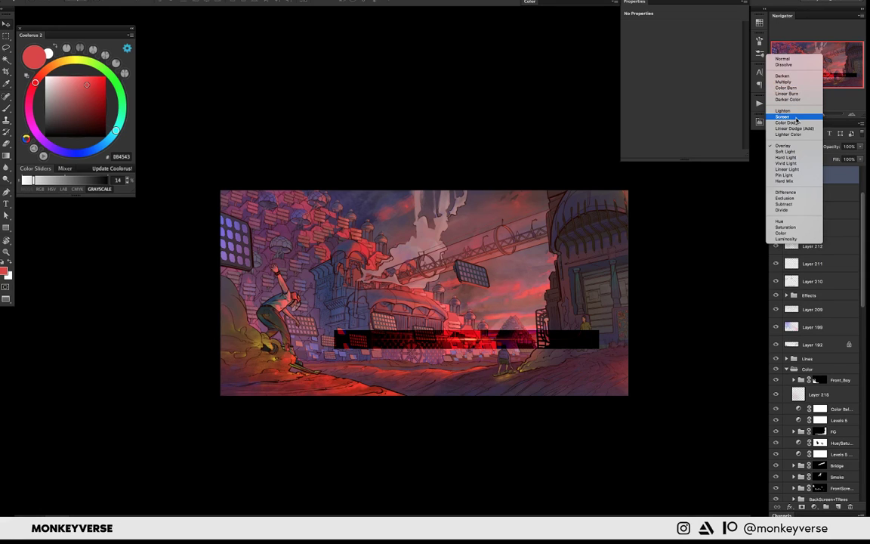
click(782, 117)
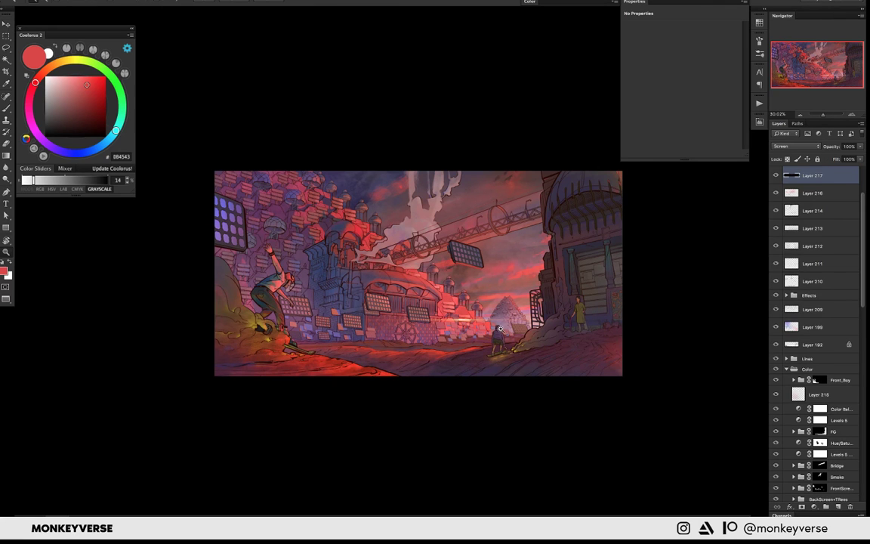
scroll(445, 291, up, 1)
drag(501, 324, 516, 323)
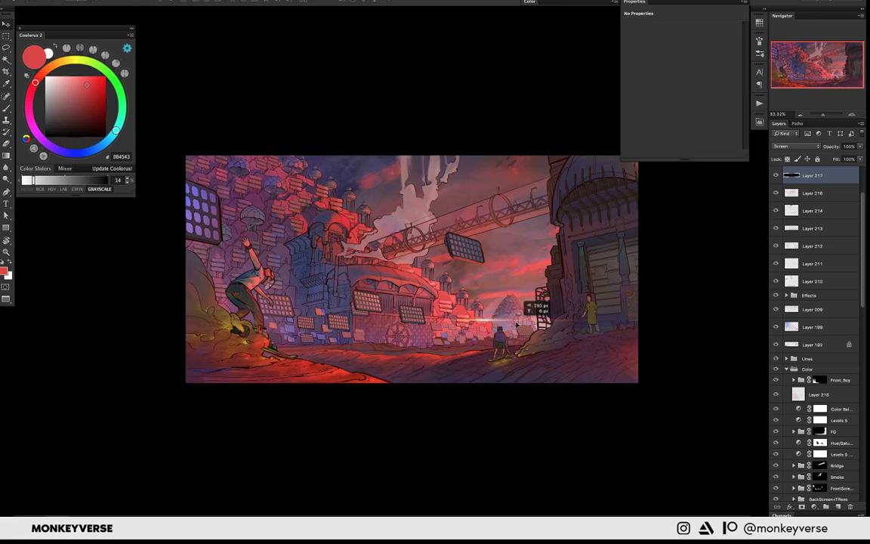
- Move the streak higher up the picture and stretch it much wider
drag(516, 324, 512, 246)
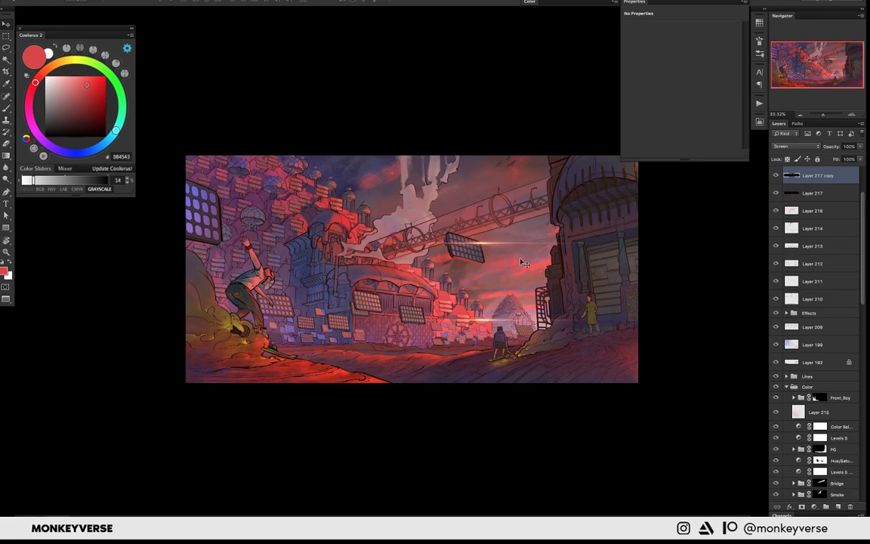
key(ctrl+t)
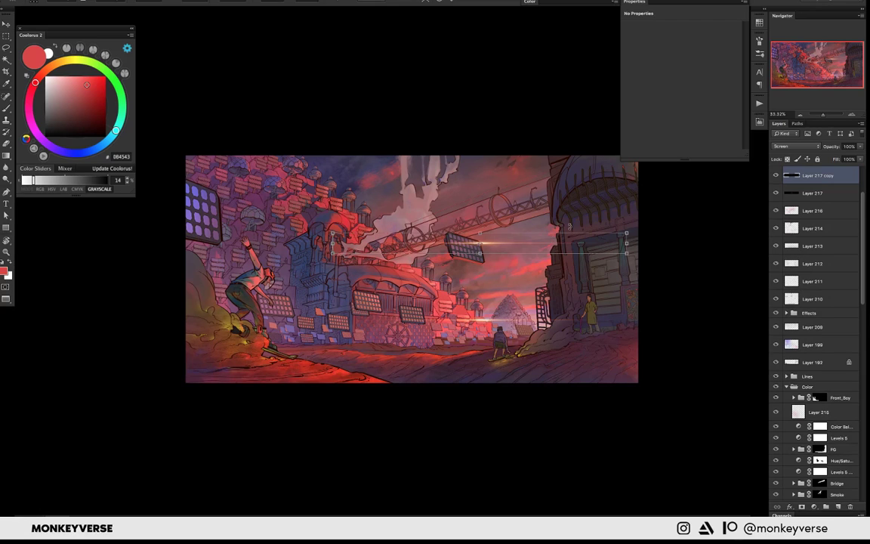
drag(626, 233, 723, 190)
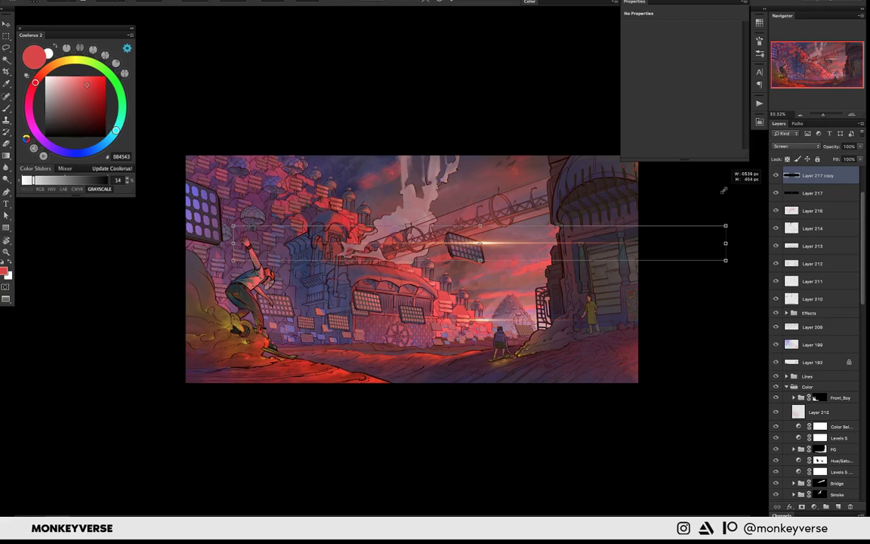
drag(593, 250, 591, 250)
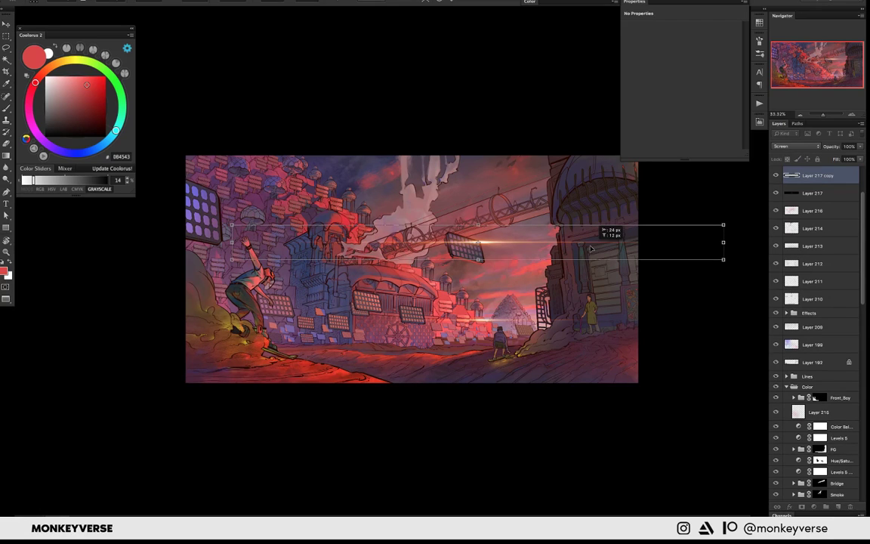
key(Return)
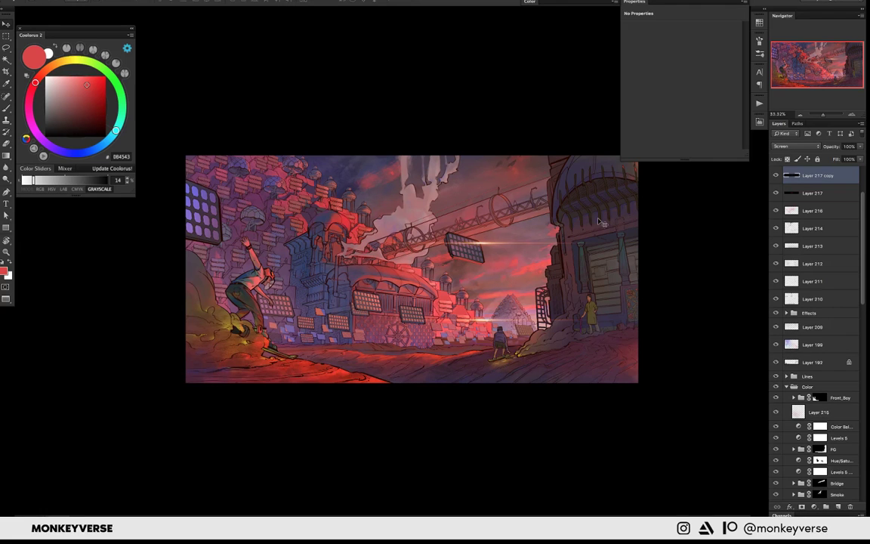
scroll(499, 289, up, 3)
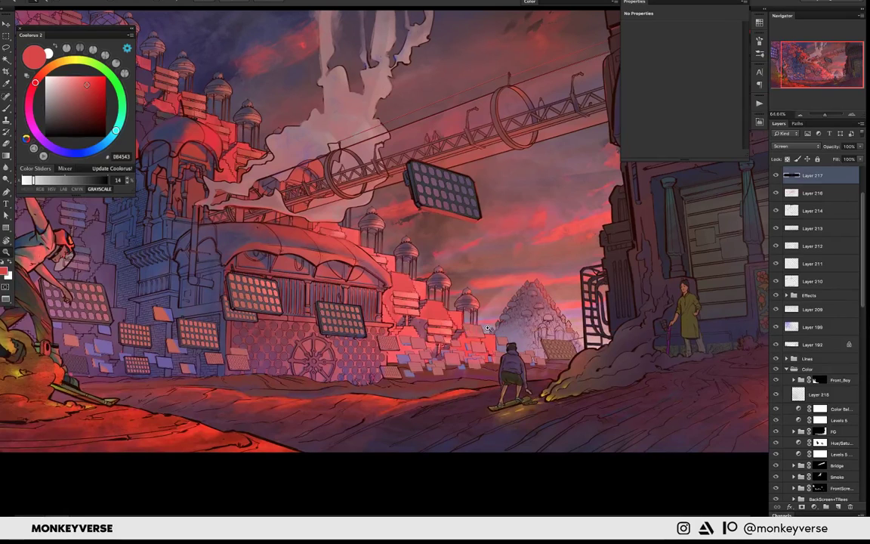
- Bring the light streak back down onto the horizon
key(u)
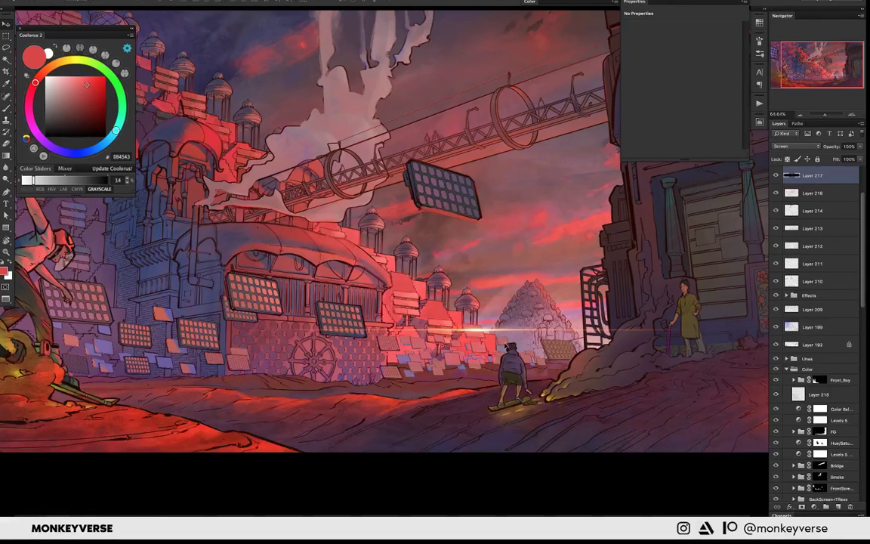
drag(505, 346, 503, 342)
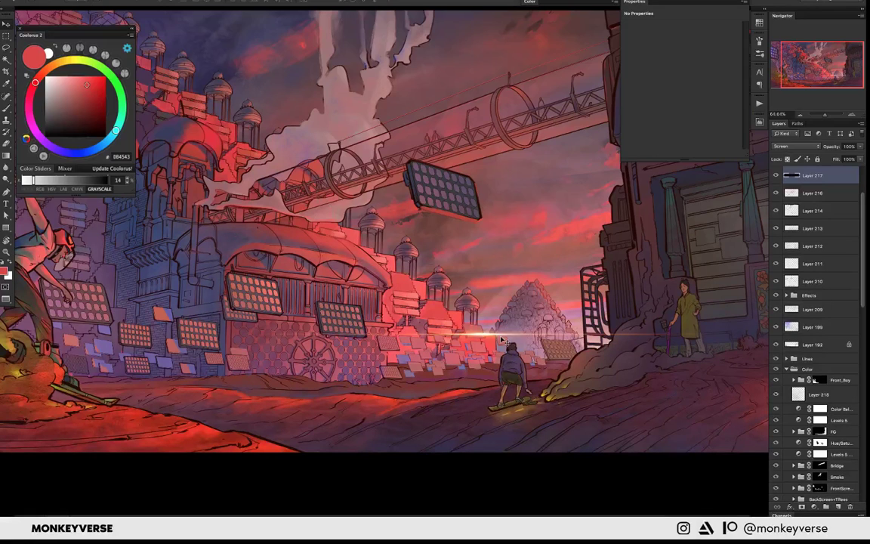
scroll(502, 342, down, 1)
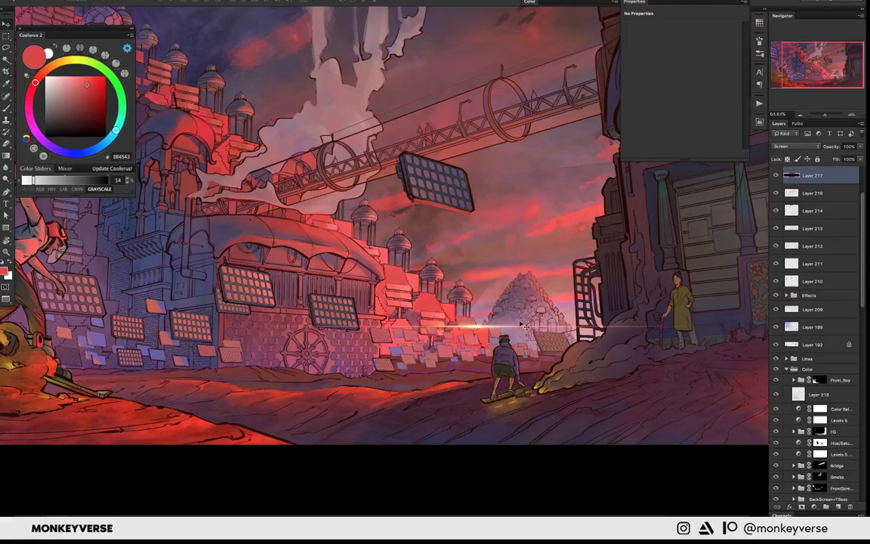
drag(521, 324, 514, 325)
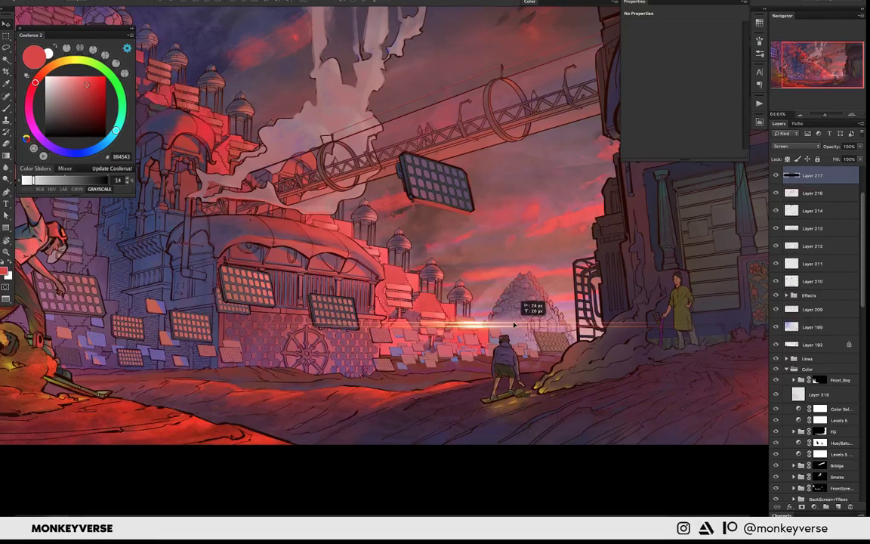
- Duplicate the streak layer and shift the copy sideways along the horizon
key(ctrl+j)
key(ctrl+t)
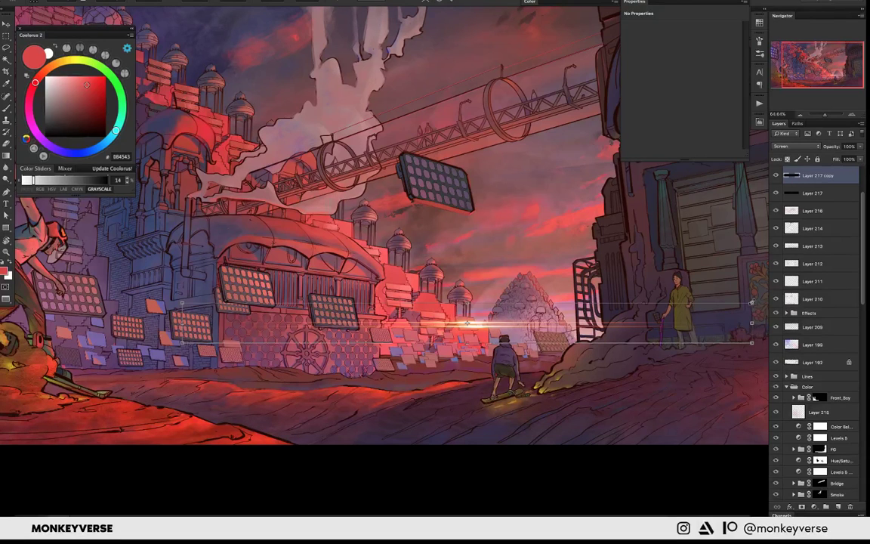
key(Return)
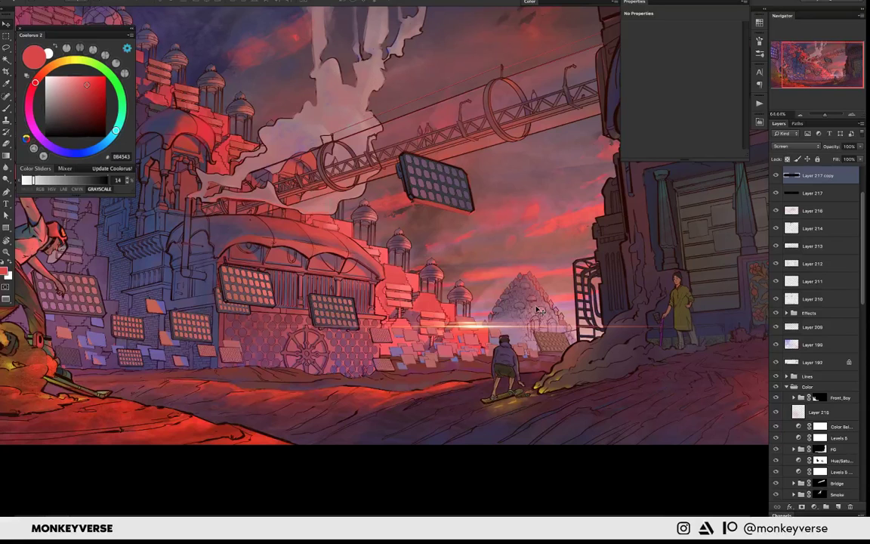
drag(539, 309, 503, 324)
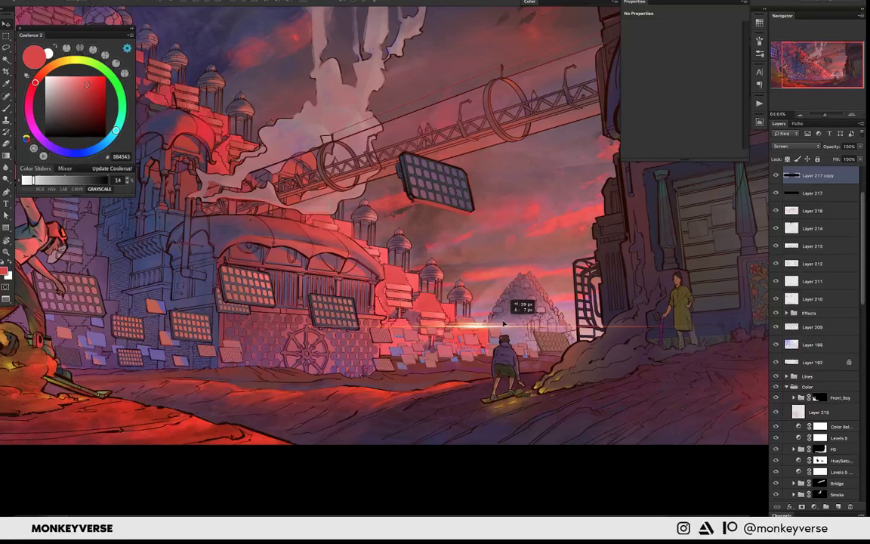
scroll(503, 323, down, 3)
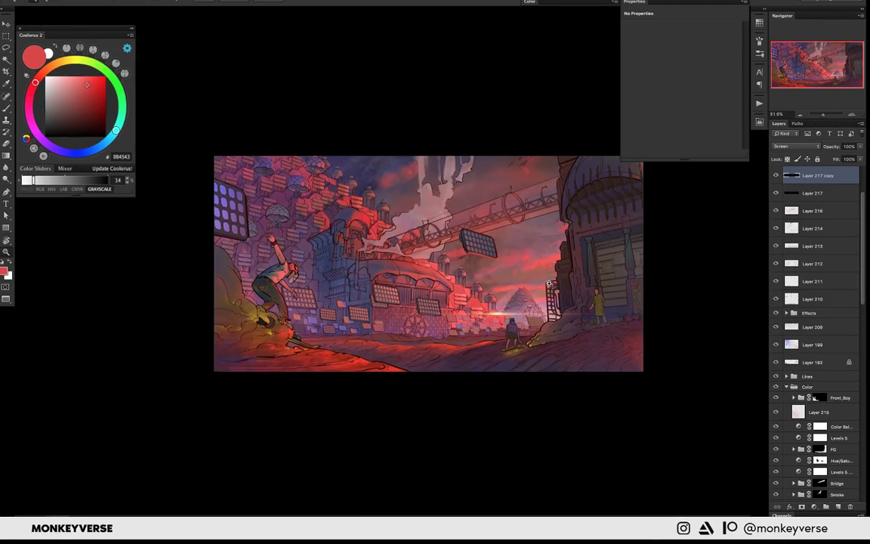
- Remove the duplicate streak and move the remaining one up toward the hanging panel
key(ctrl+z)
drag(582, 248, 514, 312)
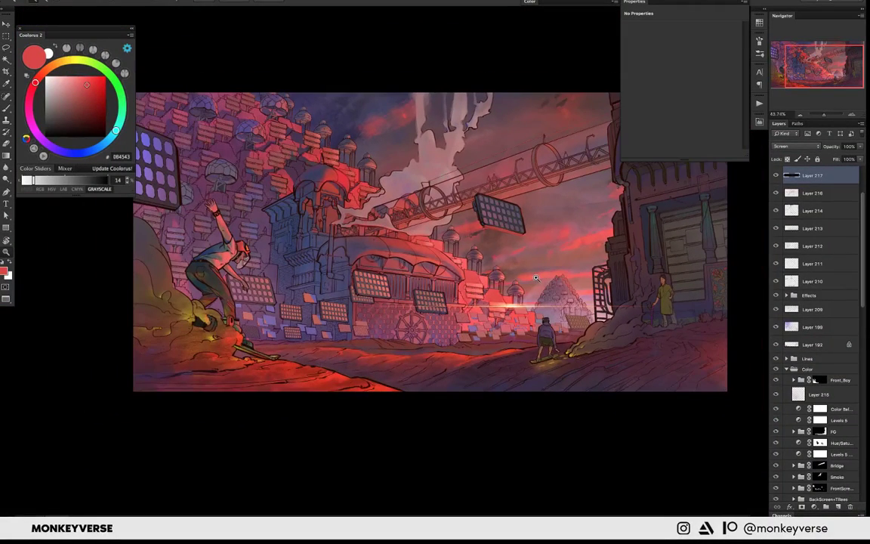
drag(535, 278, 455, 256)
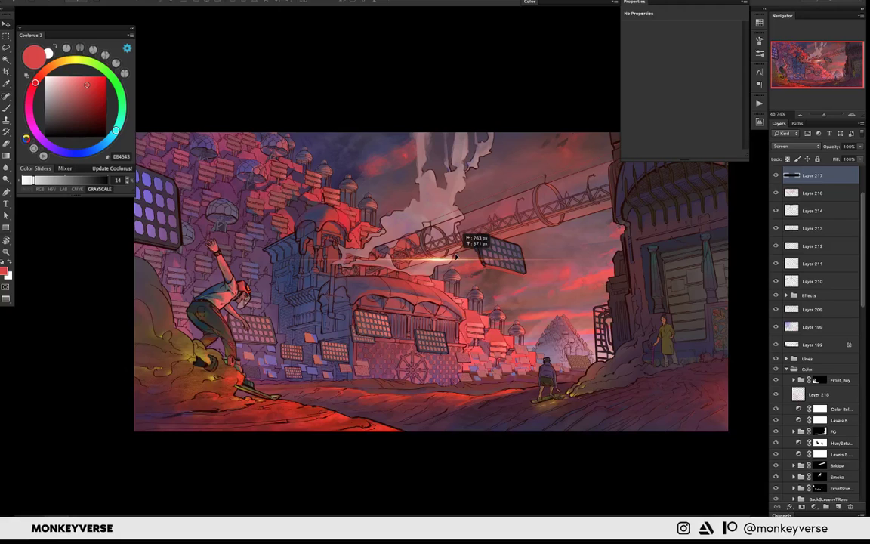
scroll(456, 257, down, 2)
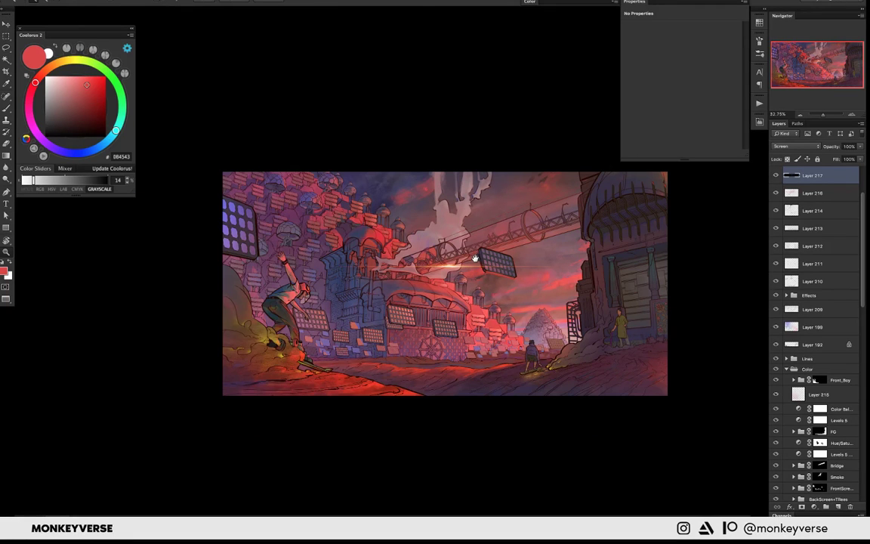
- Rotate the light streak about 12 degrees across the smoke
key(ctrl+t)
drag(597, 249, 609, 225)
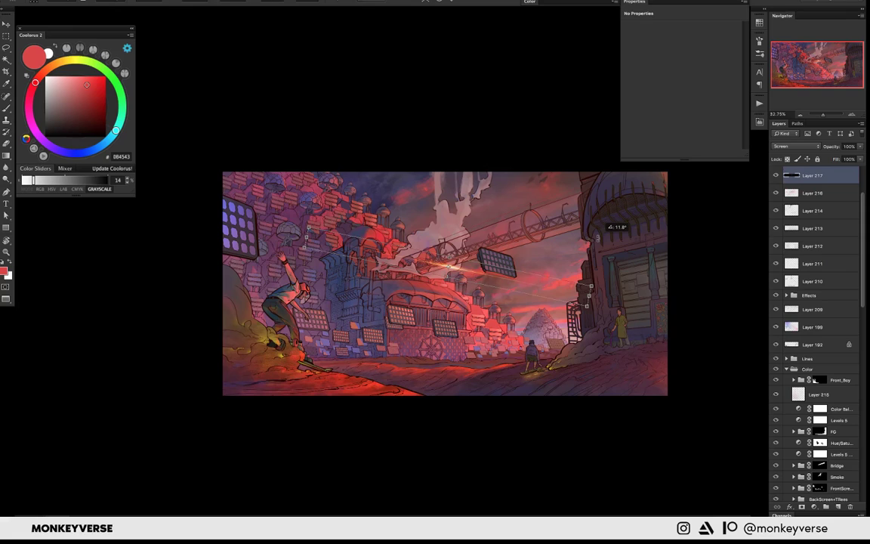
key(Return)
key(z)
key(v)
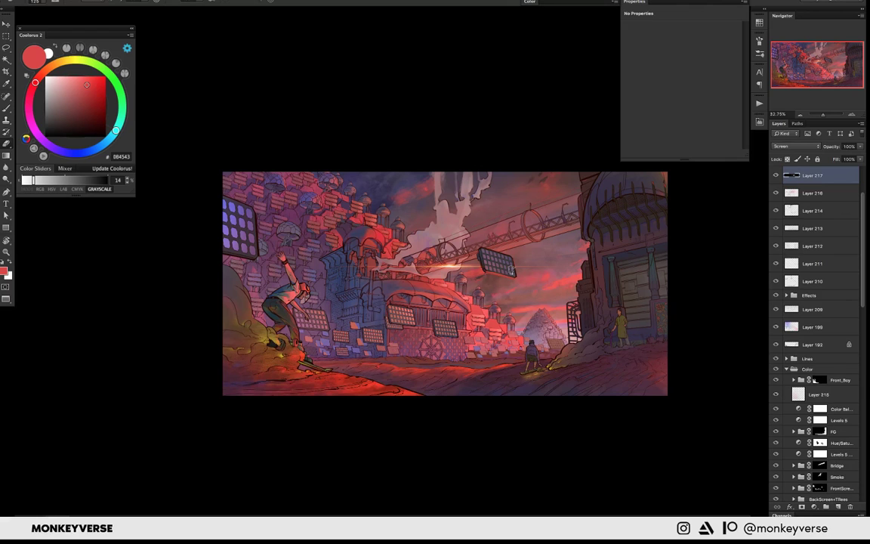
scroll(518, 233, down, 2)
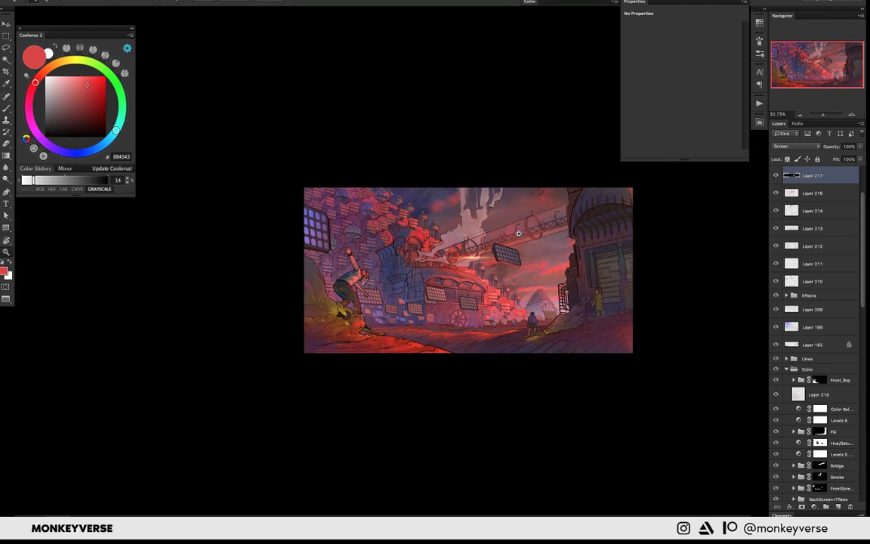
scroll(536, 233, up, 2)
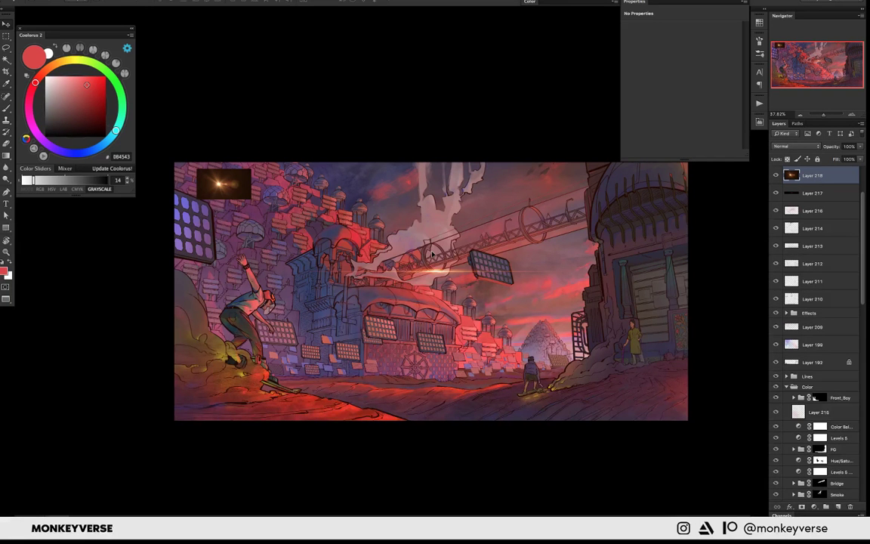
- Place the lens-flare image at the picture centre, enlarged slightly
mouse_move(433, 256)
mouse_down()
mouse_move(456, 256)
mouse_move(447, 255)
mouse_up()
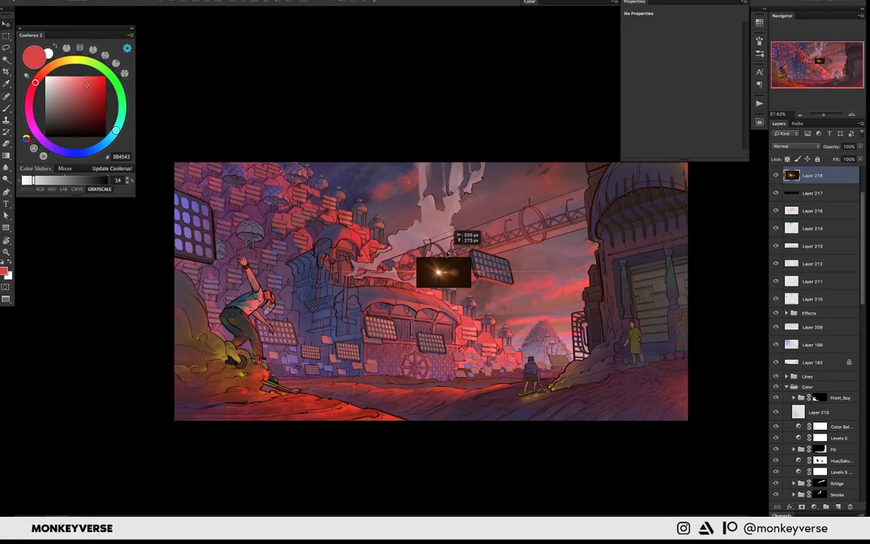
drag(565, 198, 559, 204)
key(Return)
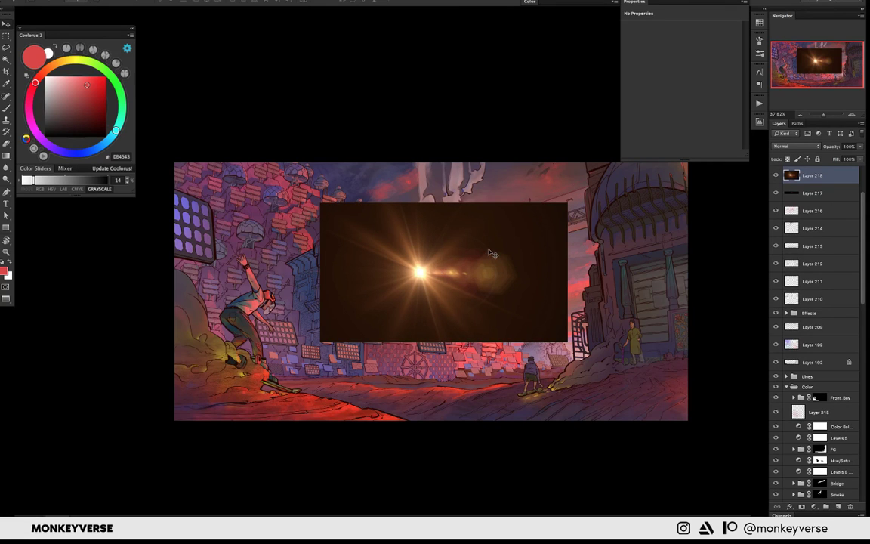
drag(491, 254, 519, 248)
- Set the flare layer to Screen so its dark box disappears
click(789, 146)
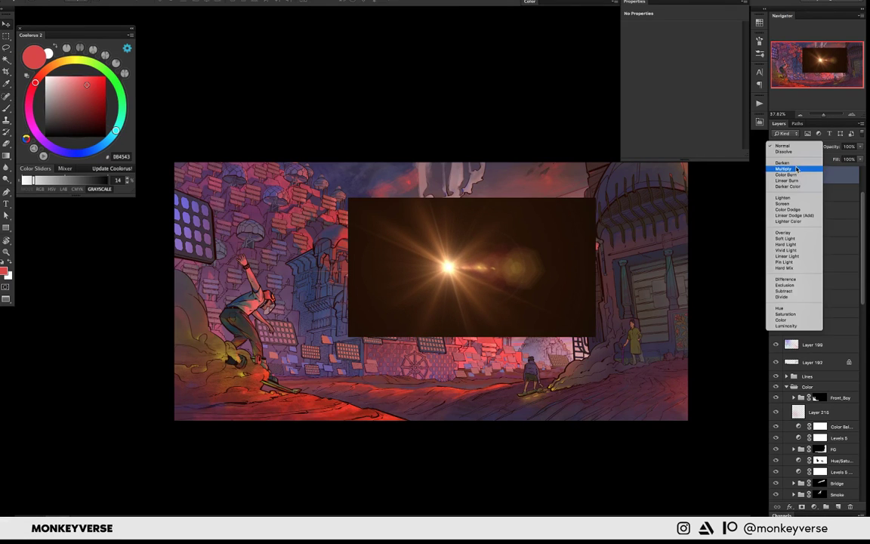
click(783, 203)
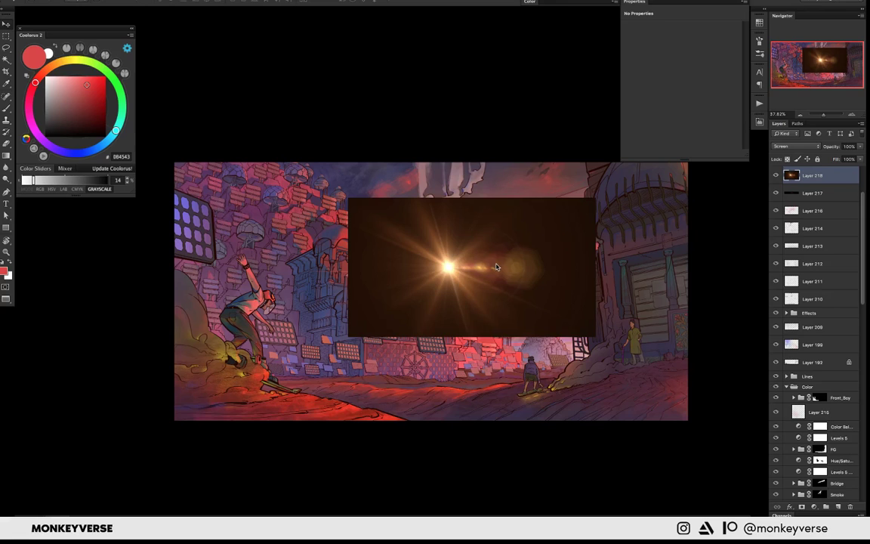
drag(496, 266, 484, 279)
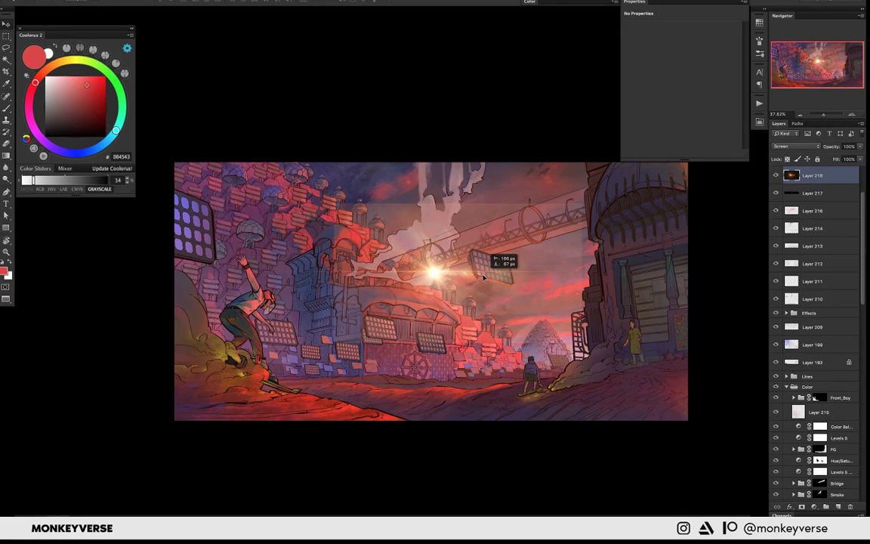
scroll(489, 249, down, 2)
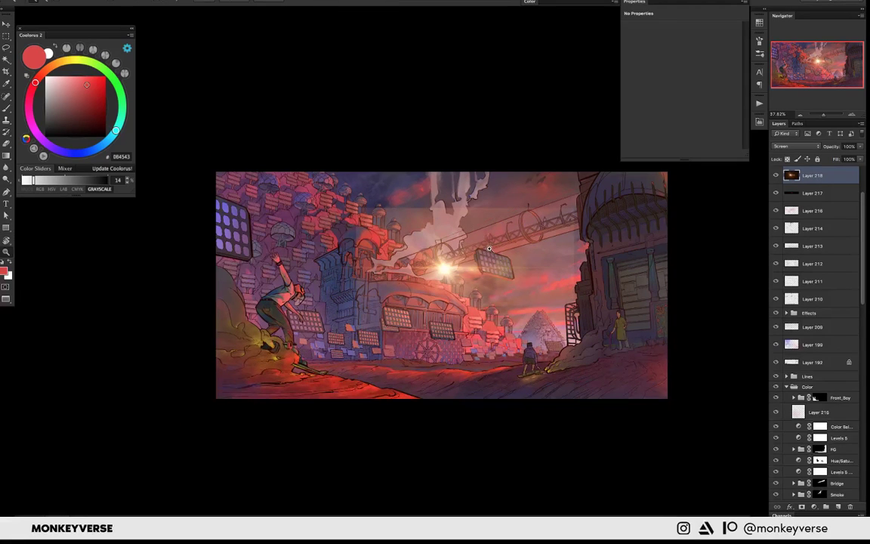
scroll(520, 240, down, 2)
- Shrink the flare slightly and move the glow down into the street
key(ctrl+t)
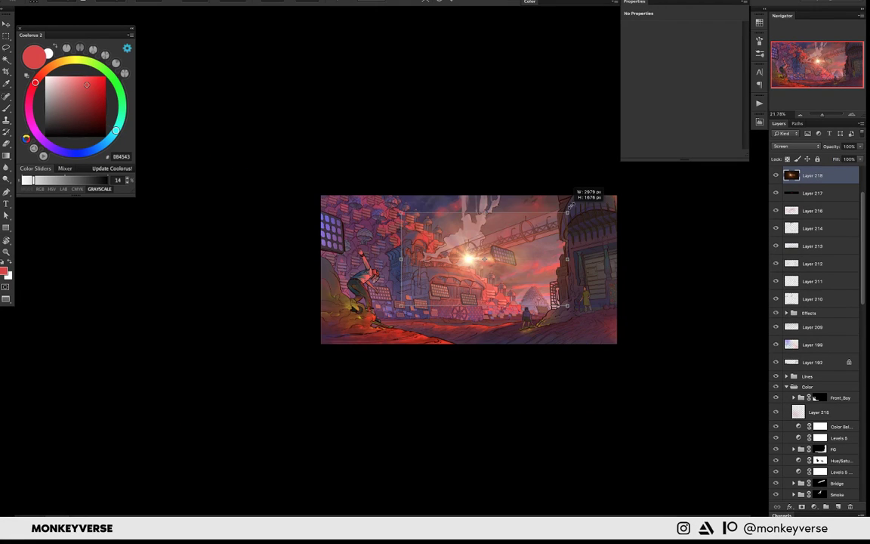
drag(572, 206, 554, 216)
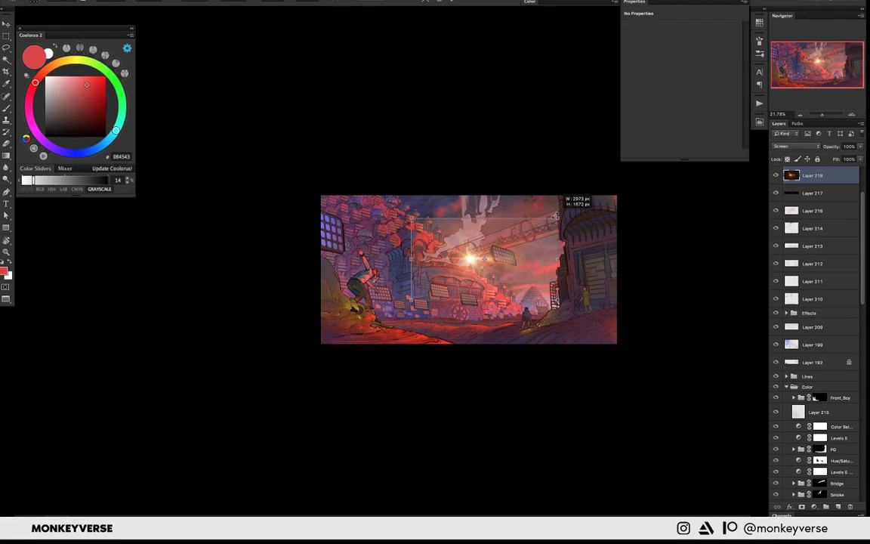
key(Return)
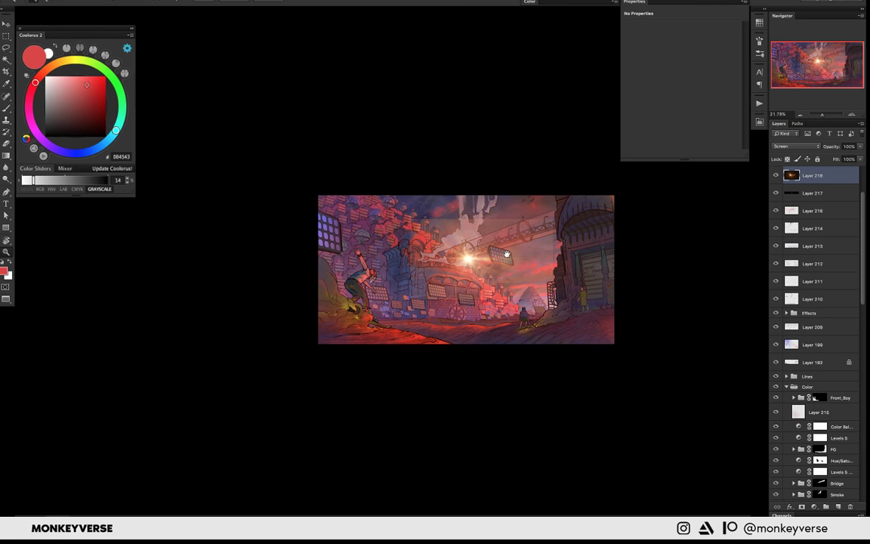
drag(506, 254, 540, 296)
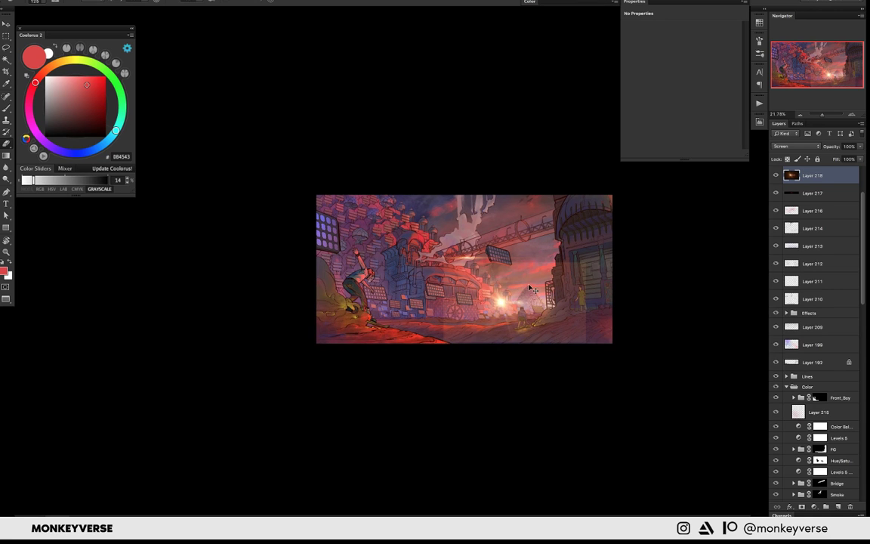
- Try darkening the flare with Hue/Saturation Lightness -32, then undo it
key(ctrl+u)
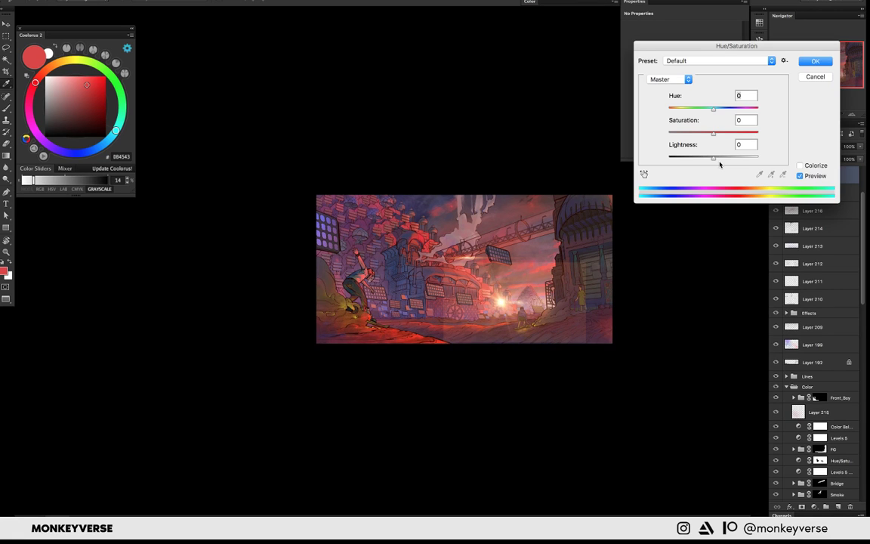
drag(713, 157, 699, 157)
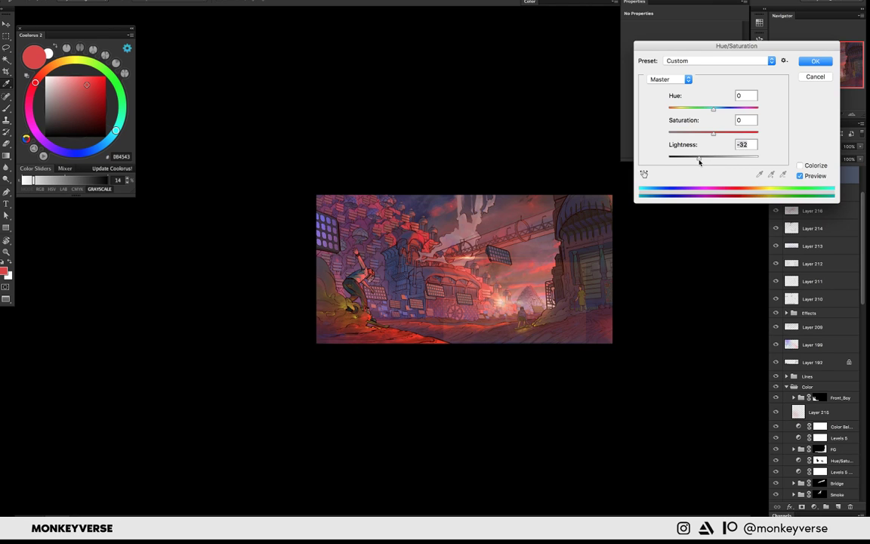
key(Return)
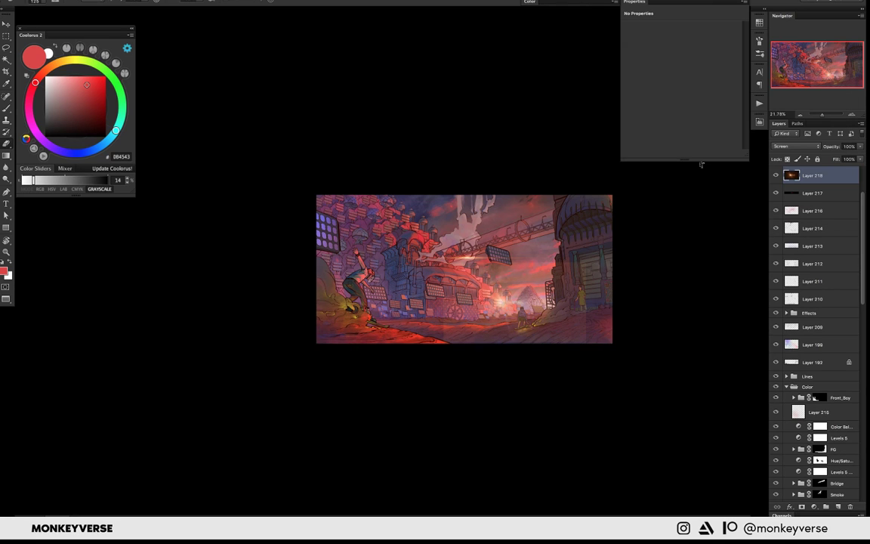
key(ctrl+z)
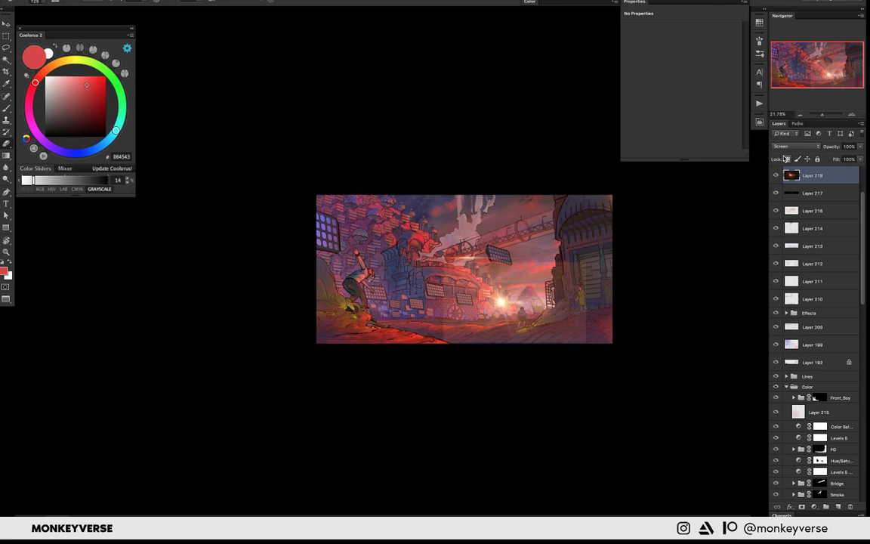
- Set the flare layer to Color Dodge and test a hue shift of about -15
key(shift+alt+d)
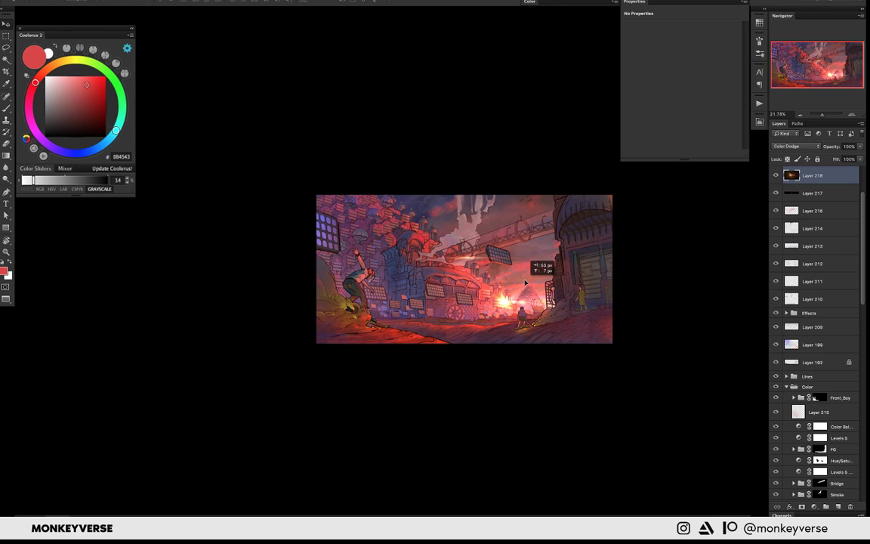
key(ctrl+u)
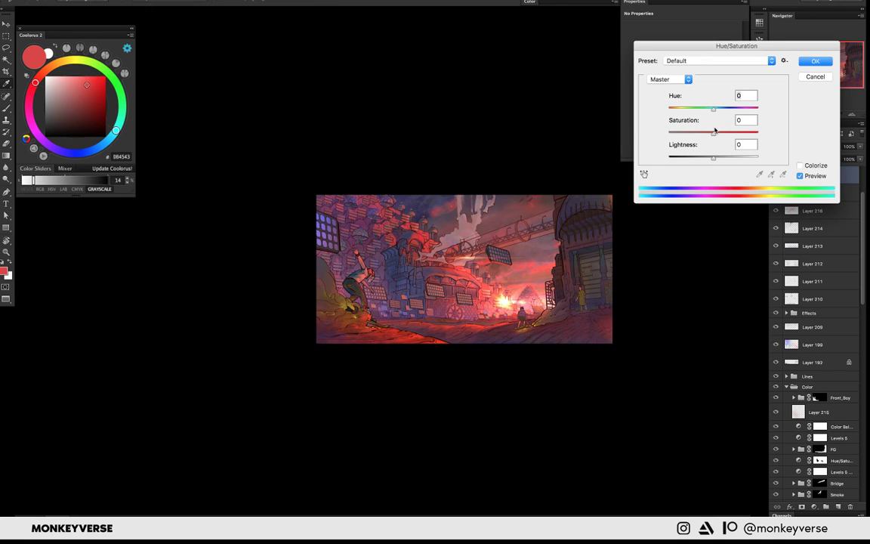
drag(713, 108, 685, 114)
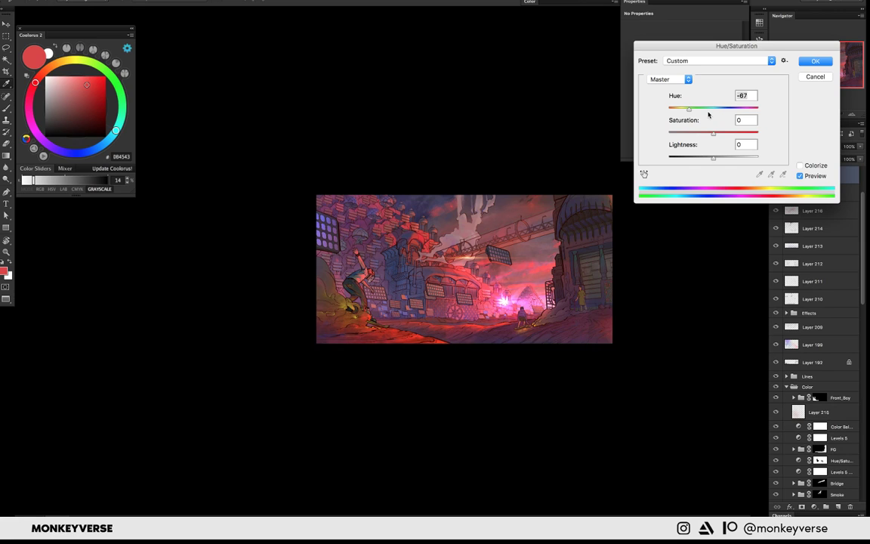
click(707, 110)
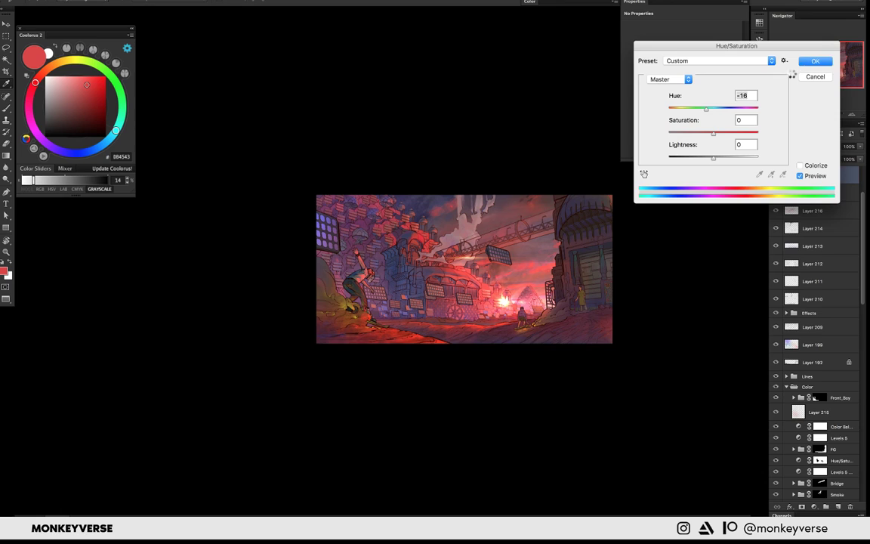
key(Escape)
key(ctrl+t)
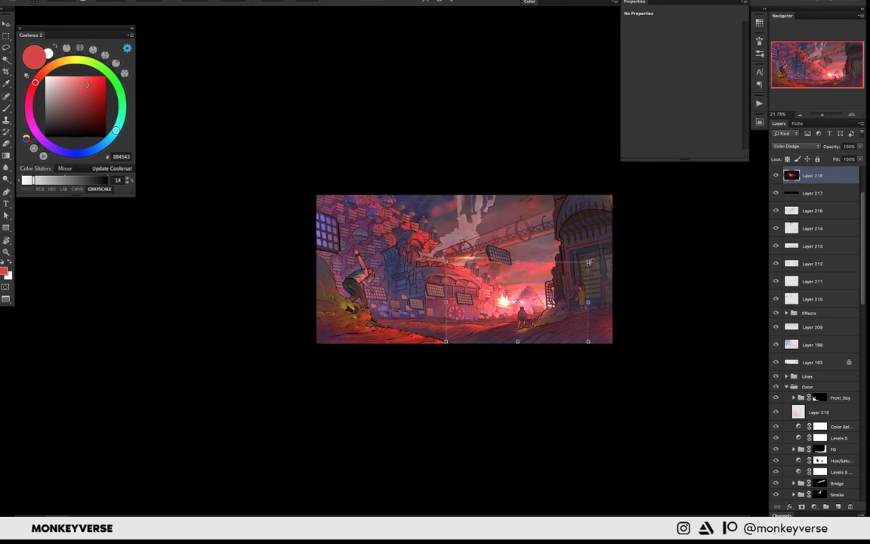
- Flatten the flare into a thin horizontal streak and slide it sideways
drag(517, 262, 521, 276)
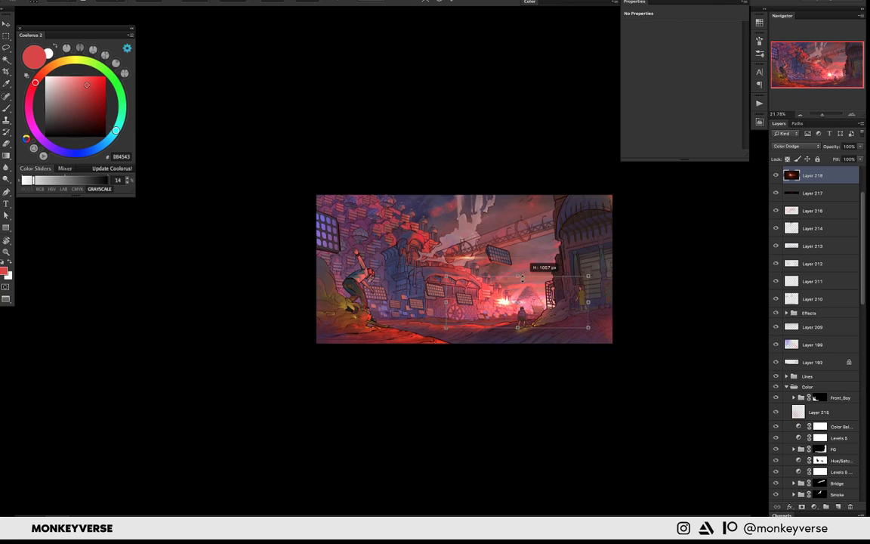
drag(520, 278, 580, 283)
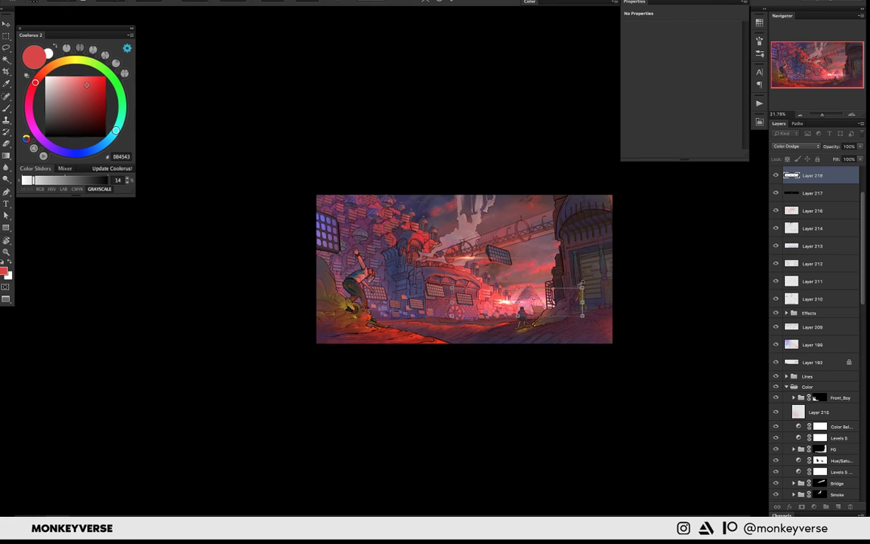
scroll(499, 311, up, 3)
mouse_move(482, 296)
mouse_down()
mouse_move(531, 297)
mouse_move(517, 285)
mouse_move(538, 283)
mouse_up()
- Duplicate the glowing streak, reposition the copy, and undo an extra copy
key(ctrl+j)
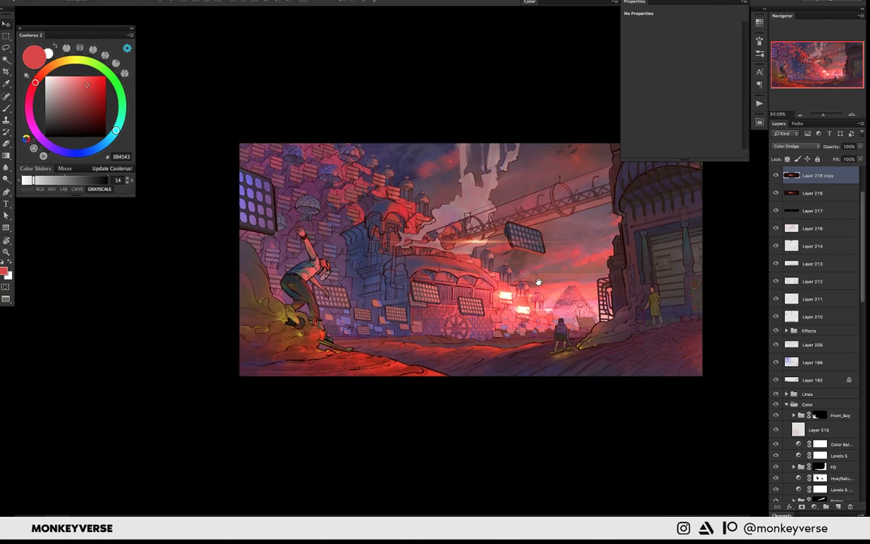
drag(545, 282, 520, 275)
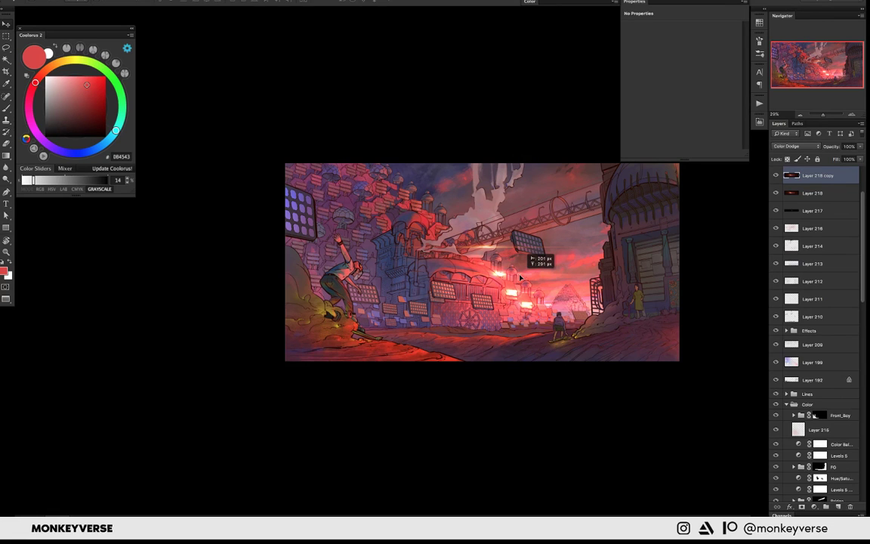
drag(530, 325, 524, 315)
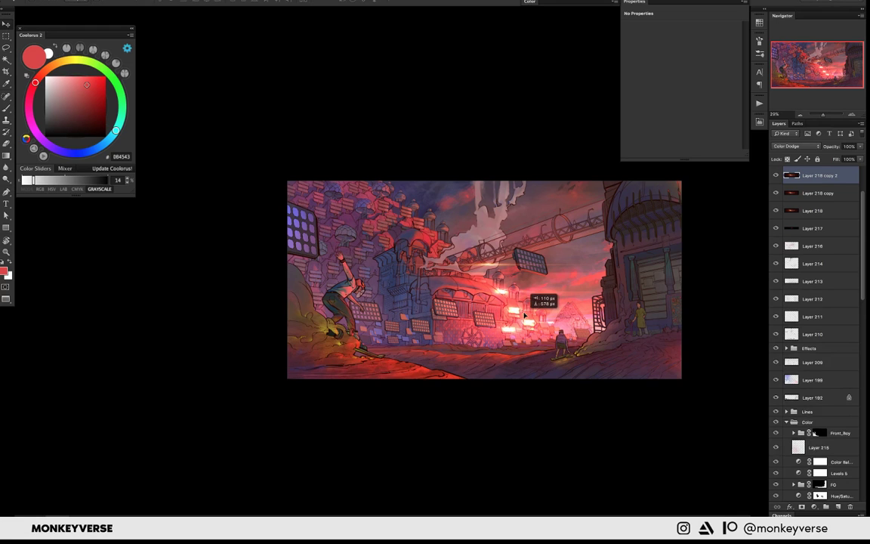
scroll(524, 315, down, 1)
key(ctrl+alt+z)
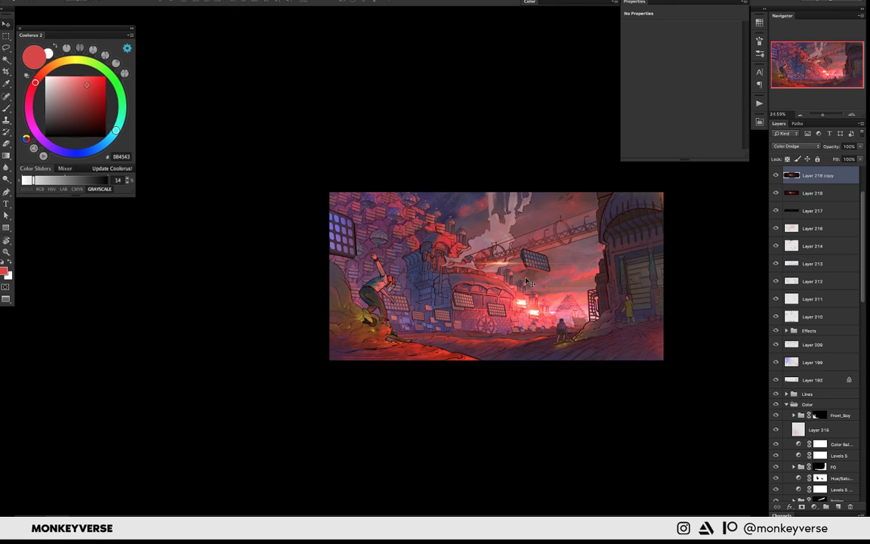
- Squash the copied glow vertically among the distant buildings
key(ctrl+t)
drag(534, 291, 552, 317)
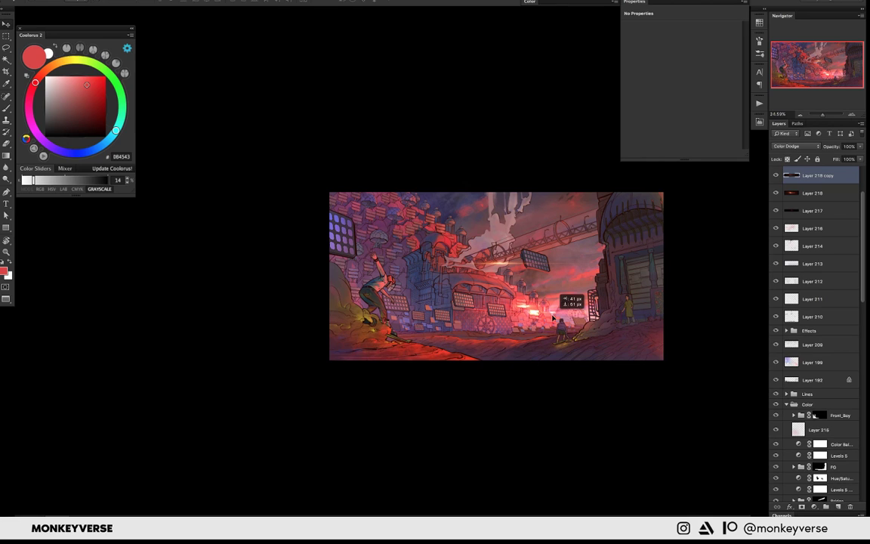
scroll(576, 255, down, 2)
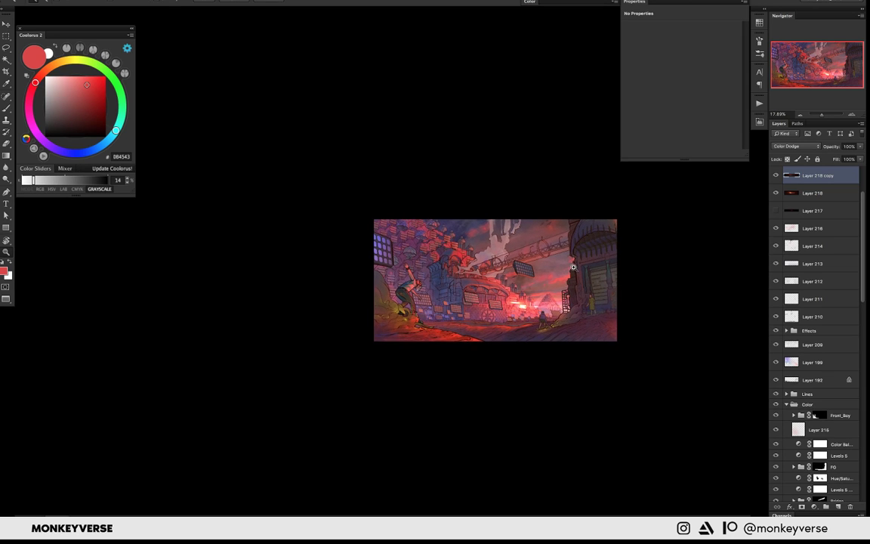
scroll(502, 279, down, 1)
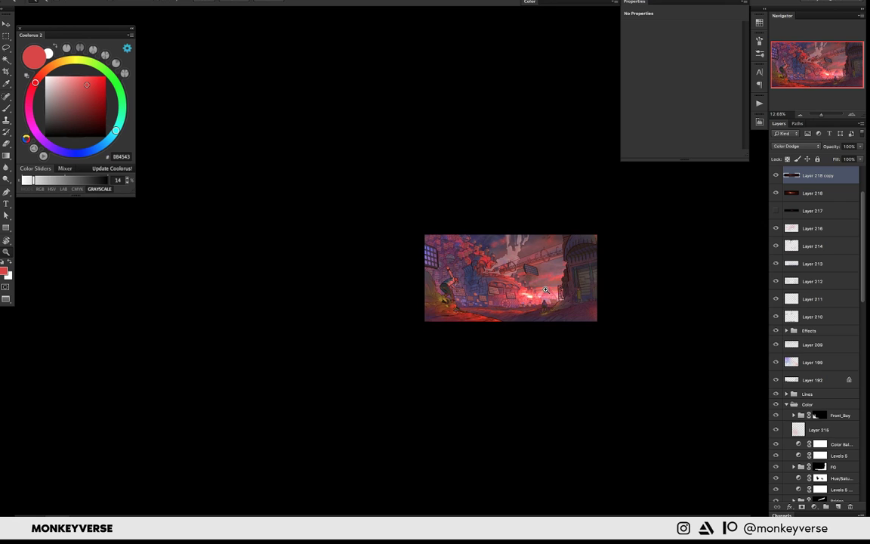
scroll(545, 290, up, 3)
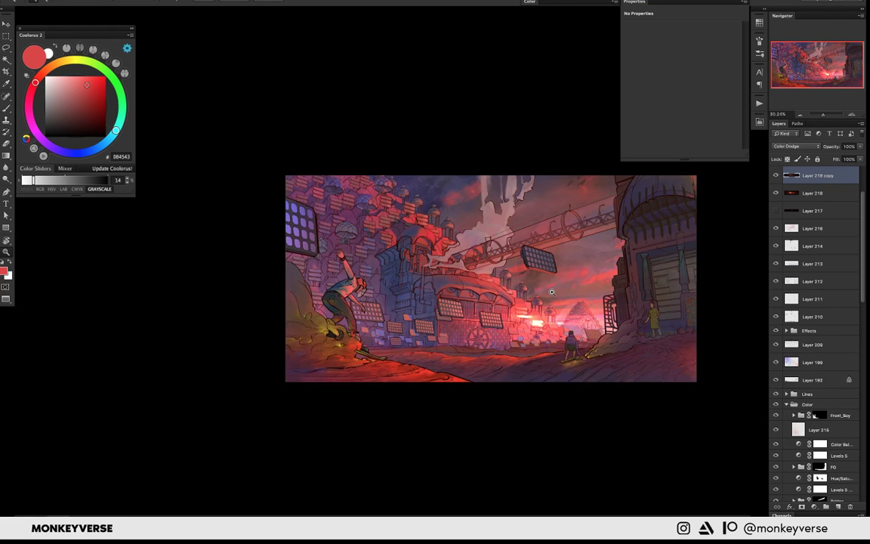
scroll(552, 292, down, 1)
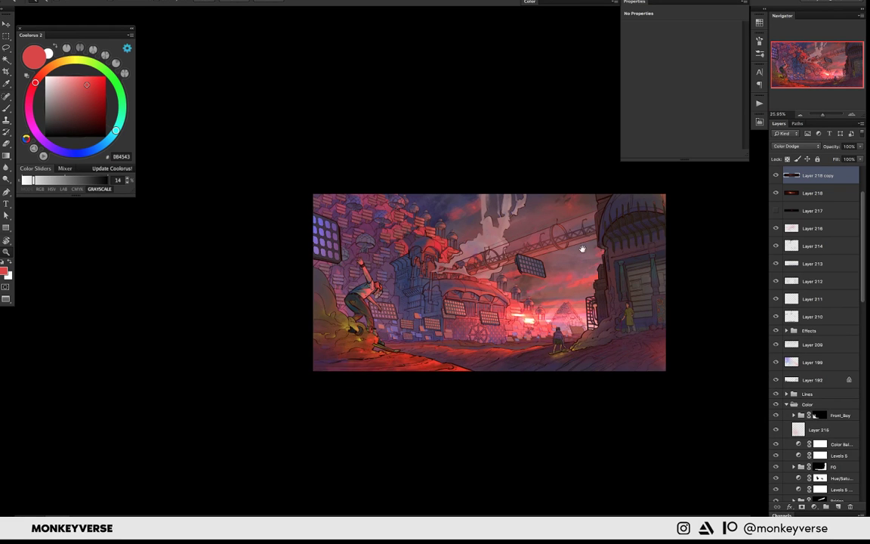
- Squeeze Layer 217's red glow narrower and place it on the horizon near the pyramid
click(793, 212)
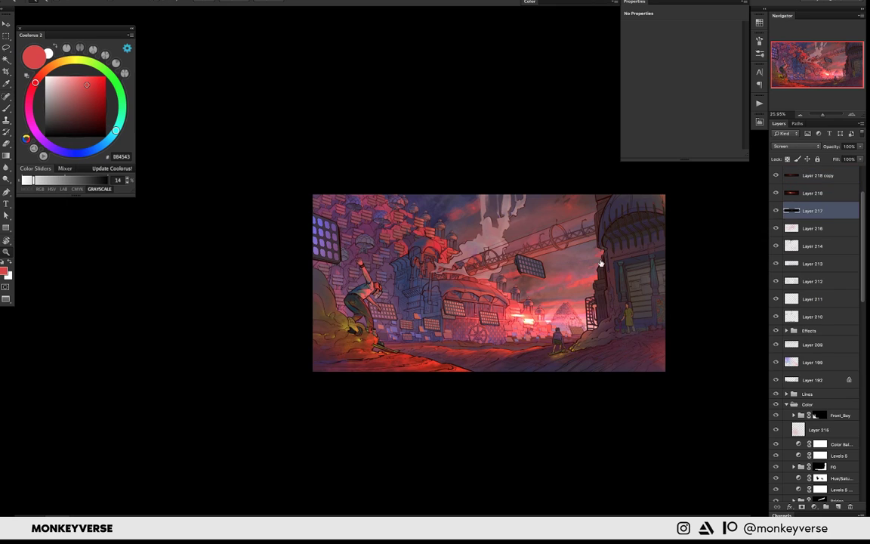
drag(586, 316, 557, 322)
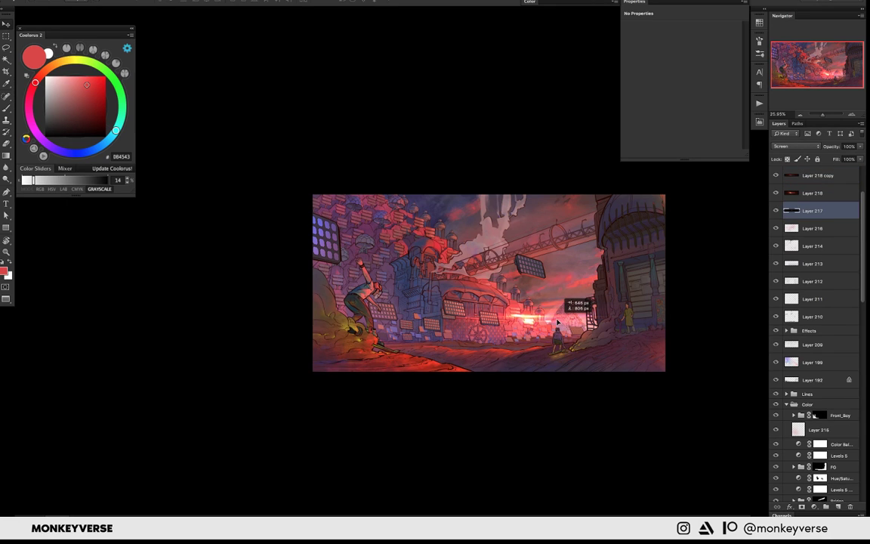
key(ctrl+t)
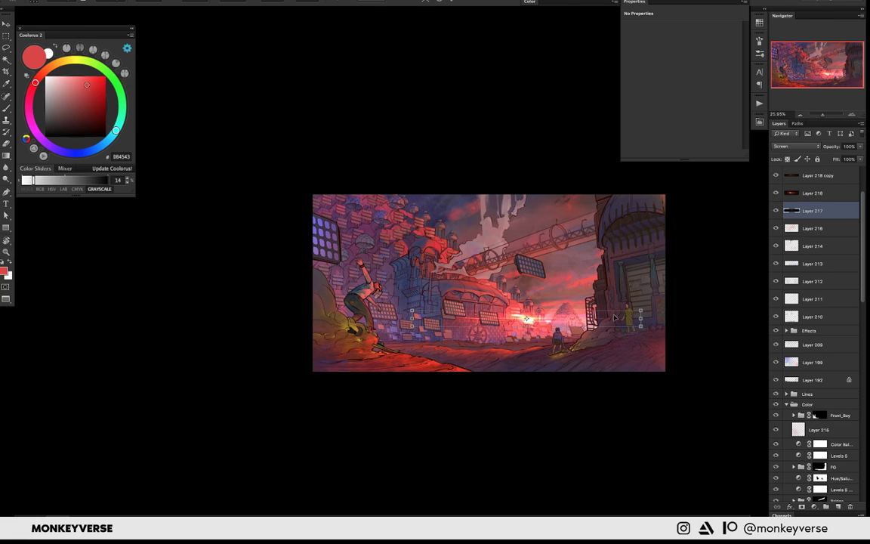
mouse_move(641, 318)
mouse_down()
mouse_move(551, 320)
mouse_move(556, 329)
mouse_up()
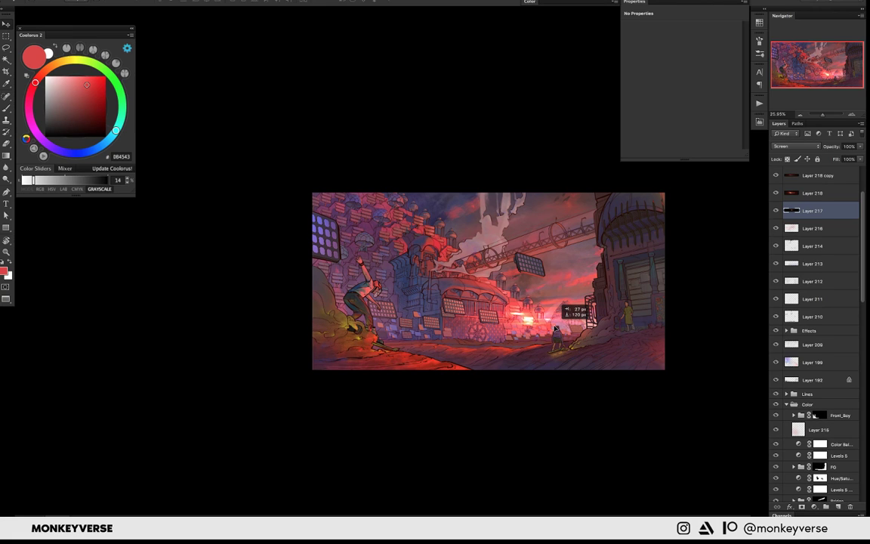
drag(556, 329, 586, 279)
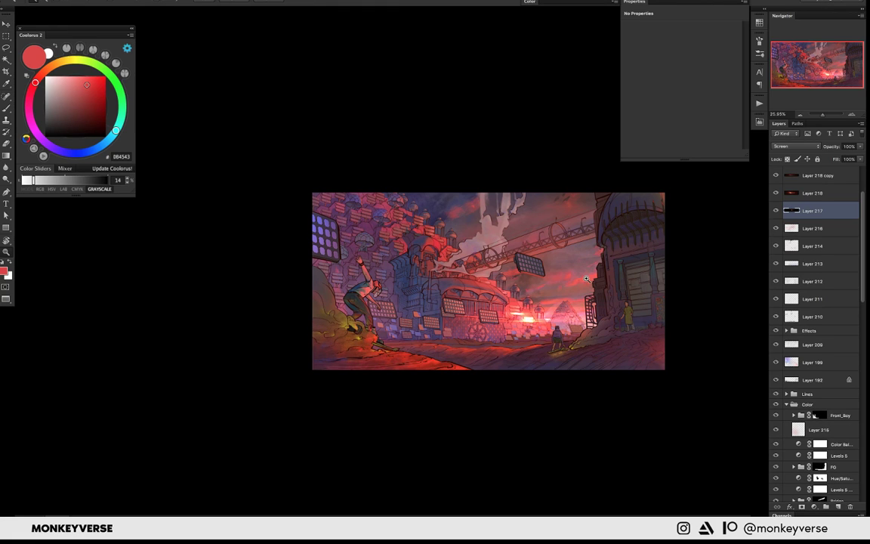
- Browse the Layers panel and select Layer 218 copy
scroll(586, 279, down, 2)
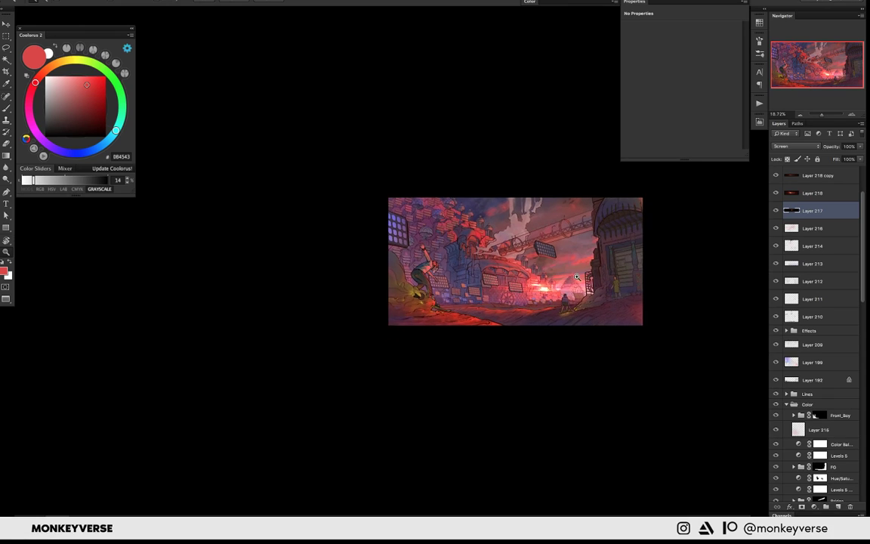
scroll(582, 283, up, 1)
scroll(577, 287, down, 1)
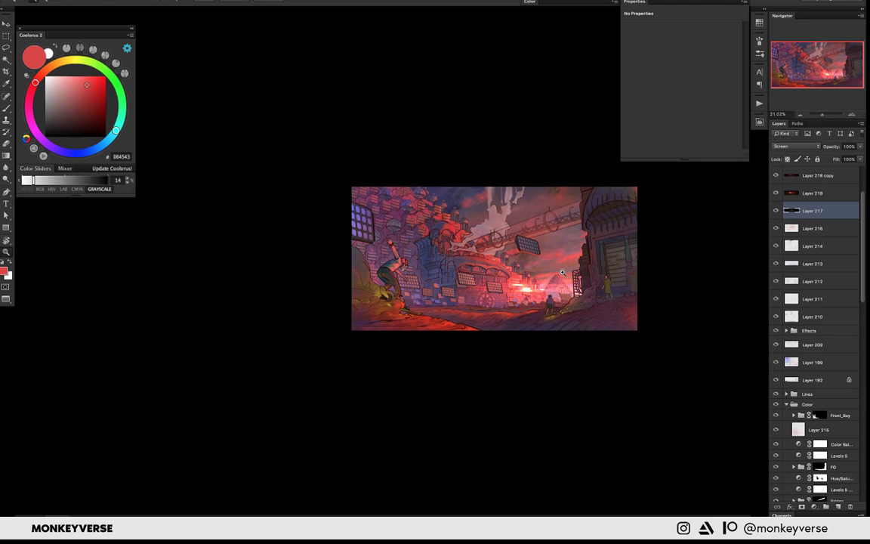
scroll(562, 271, up, 3)
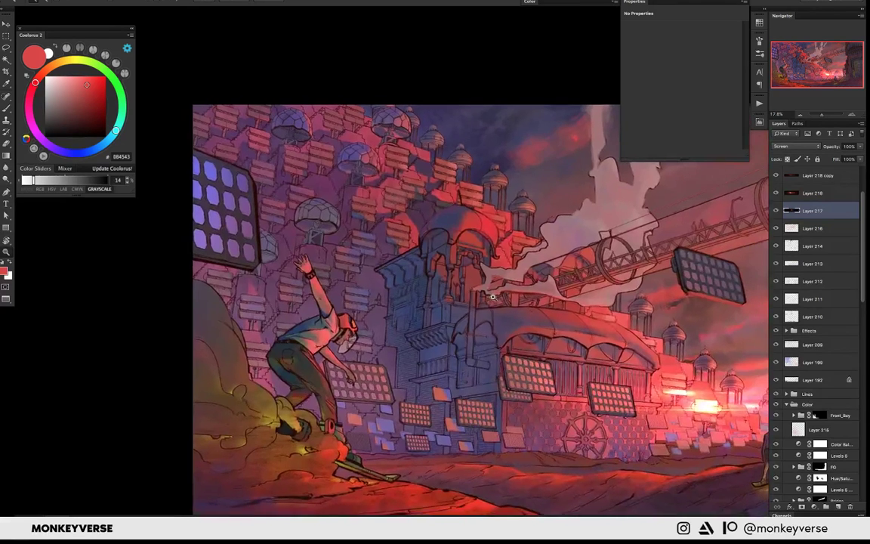
scroll(470, 296, down, 1)
scroll(469, 296, down, 1)
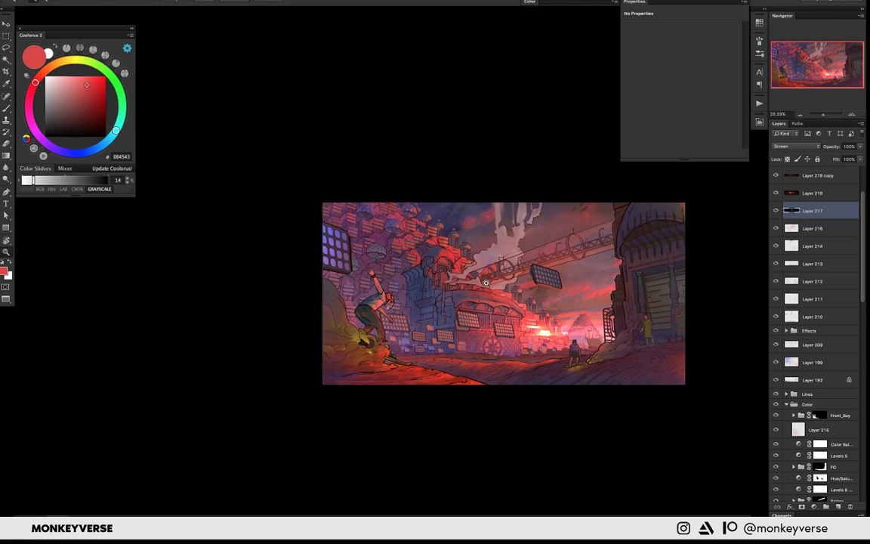
scroll(486, 282, up, 1)
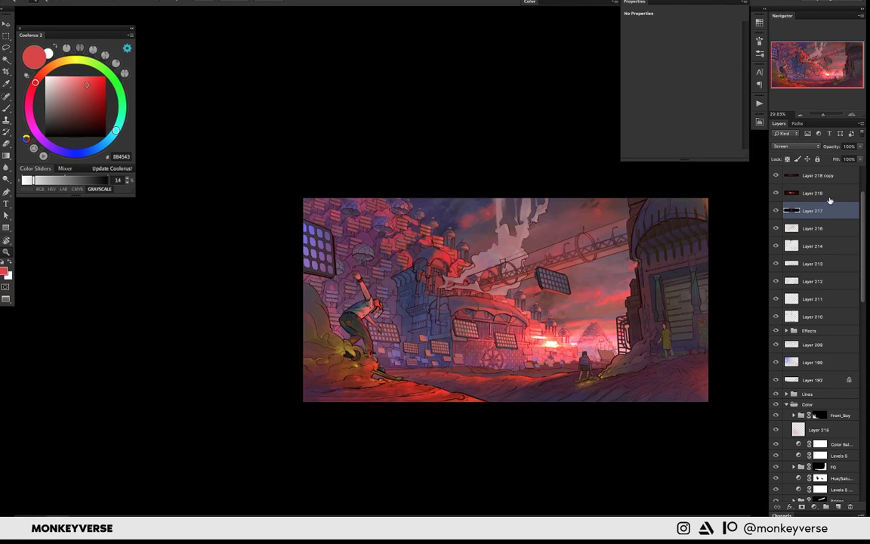
click(819, 176)
scroll(863, 200, up, 1)
drag(863, 200, 862, 175)
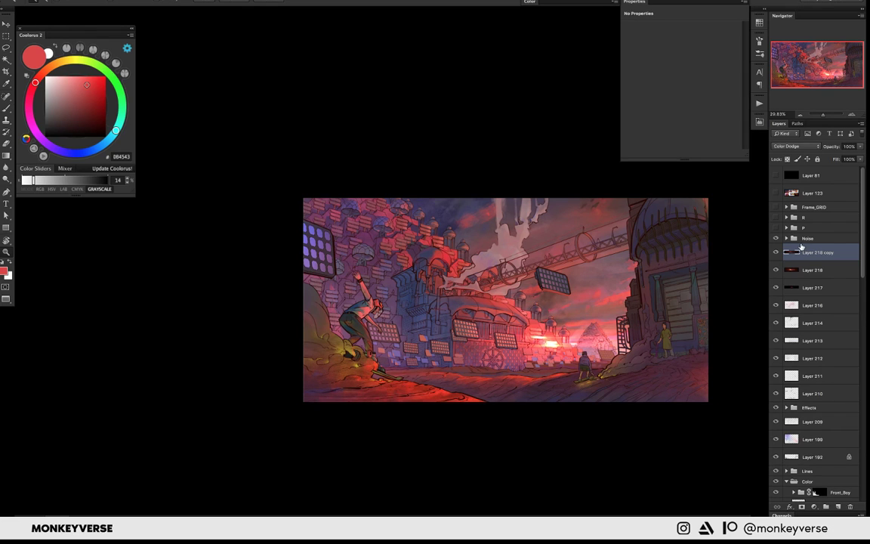
- Set the Noise group's opacity to 20% and reselect Layer 218 copy
scroll(534, 309, up, 5)
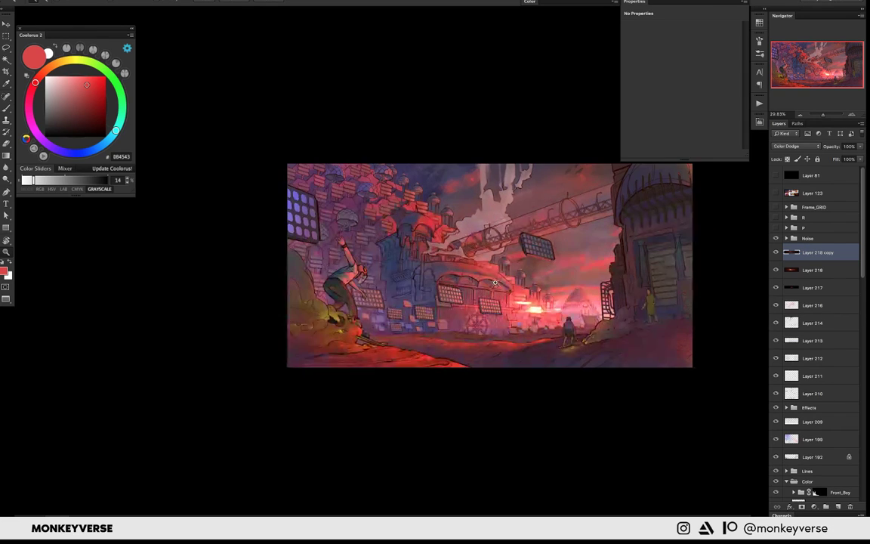
scroll(534, 310, up, 3)
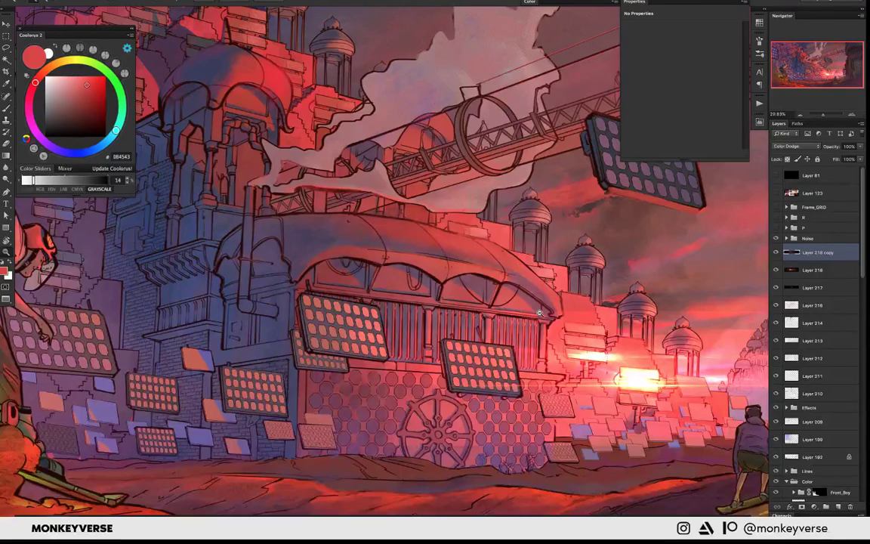
scroll(539, 311, down, 3)
click(787, 239)
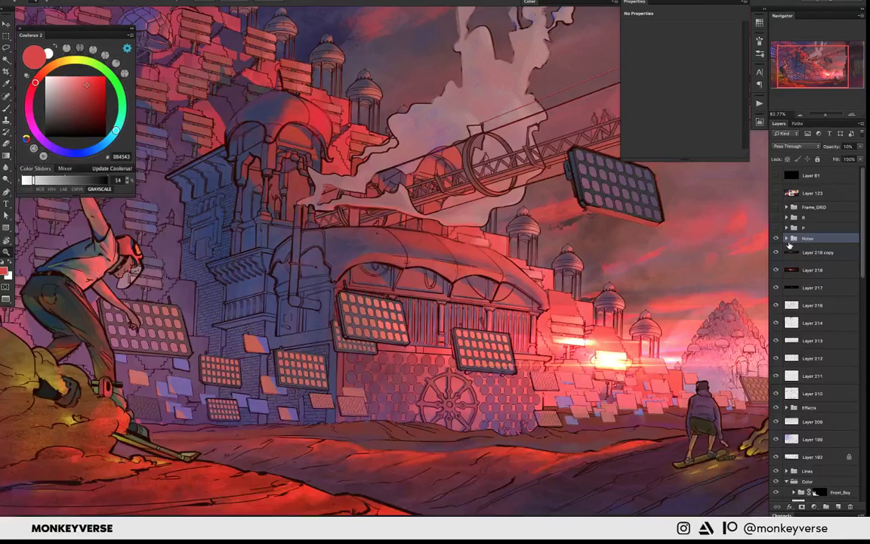
click(787, 239)
key(5)
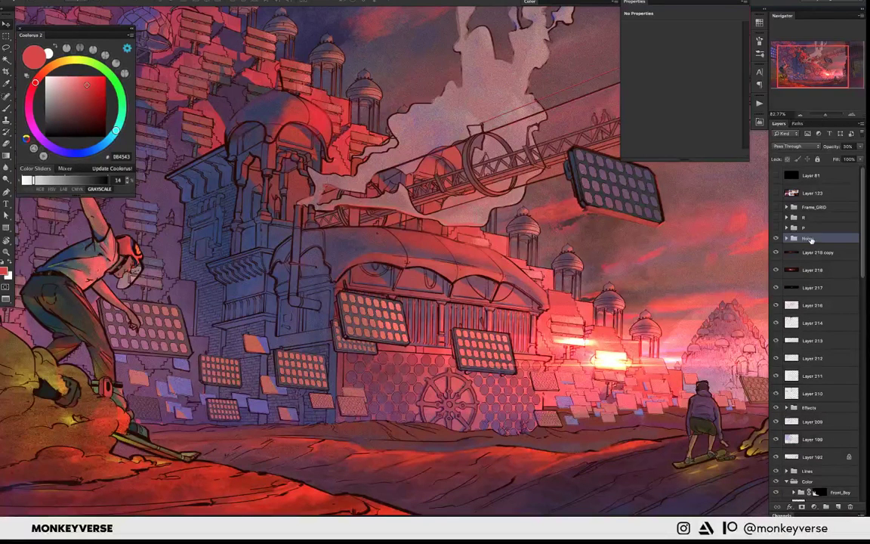
key(2)
scroll(743, 247, down, 5)
click(853, 253)
scroll(860, 256, down, 1)
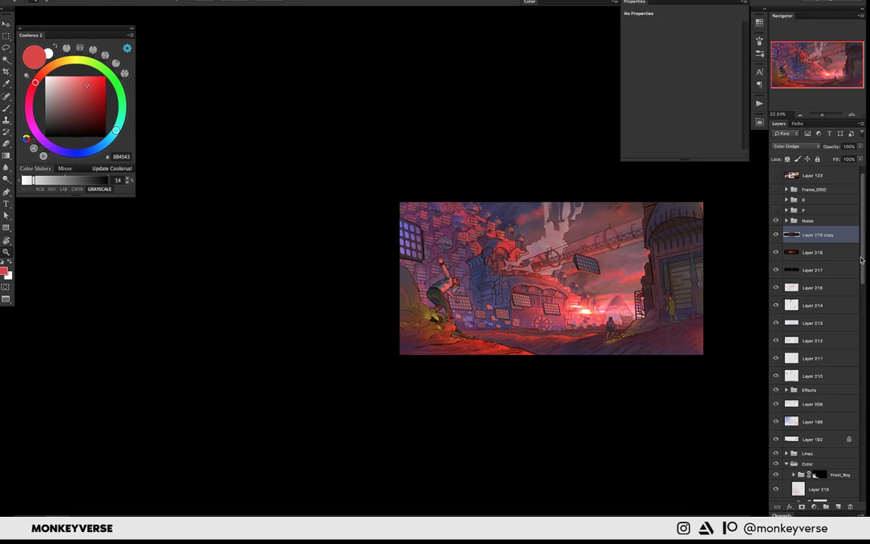
- Group Layer 218 copy through Layer 217 into a group named 'LensFlare'
shift+click(823, 270)
key(ctrl+g)
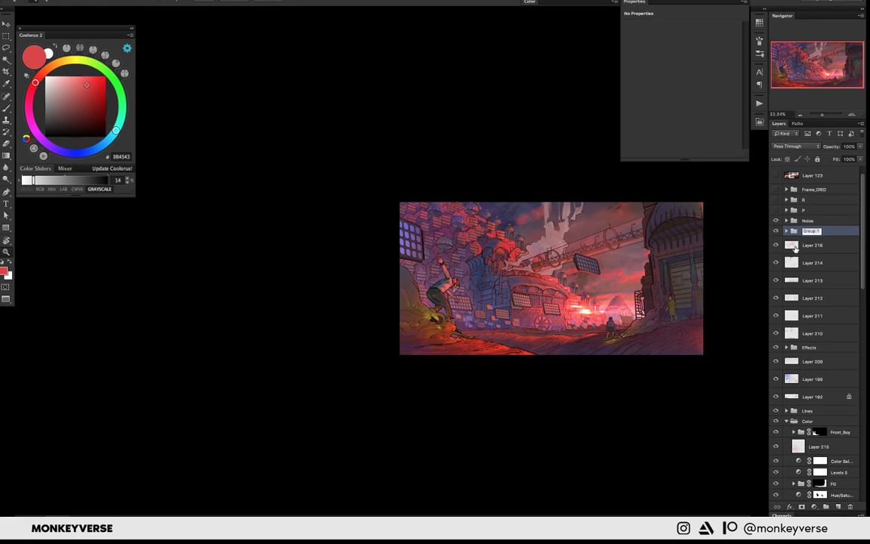
text(LensFlare)
key(Return)
- Group Layers 216 through 192 into a group named 'OverPaint&Effects'
click(812, 245)
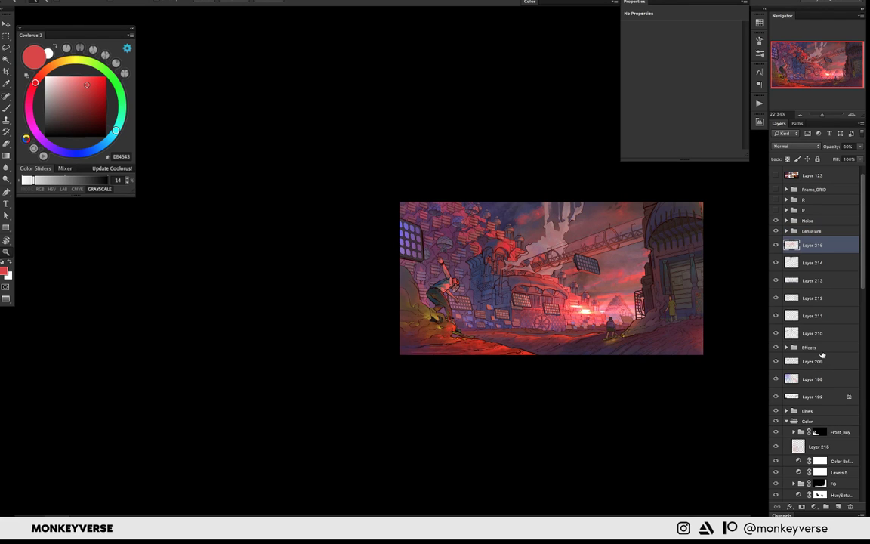
shift+click(815, 397)
key(ctrl+g)
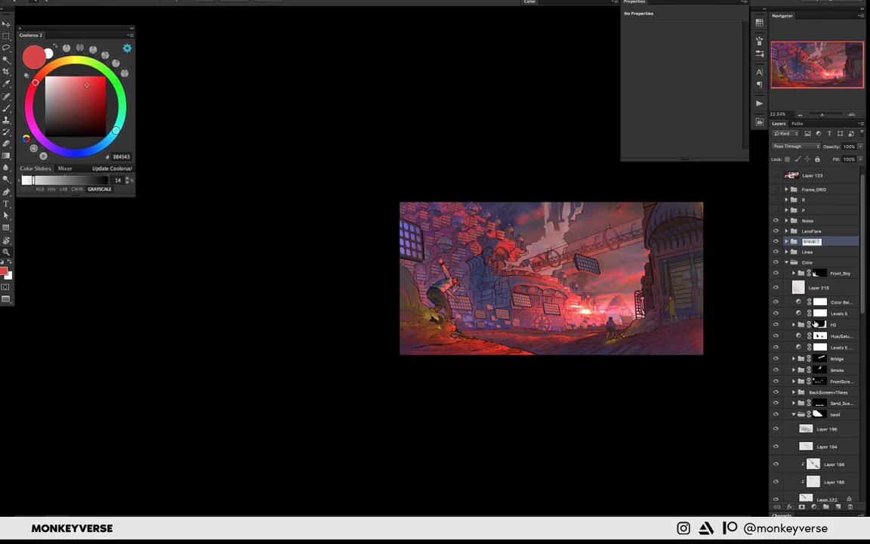
text(Ove)
text(rPaint)
text(&Effects)
click(786, 261)
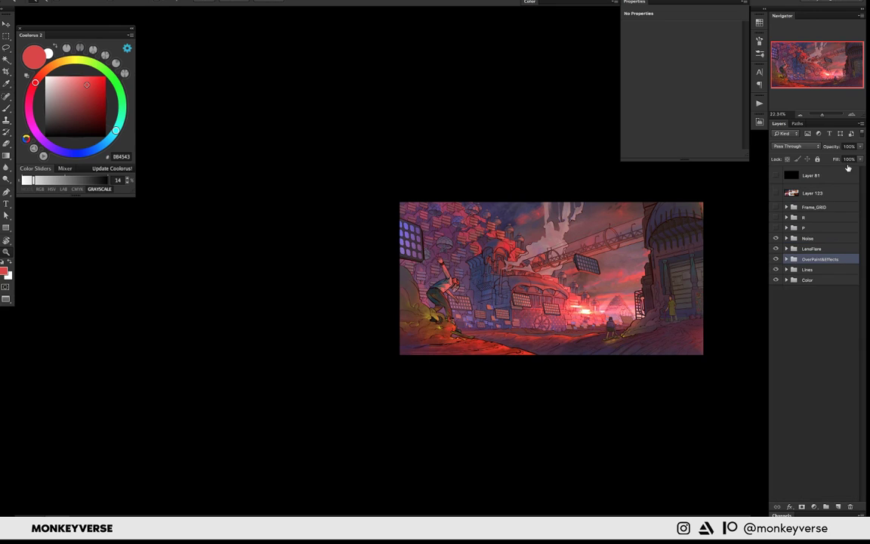
click(831, 249)
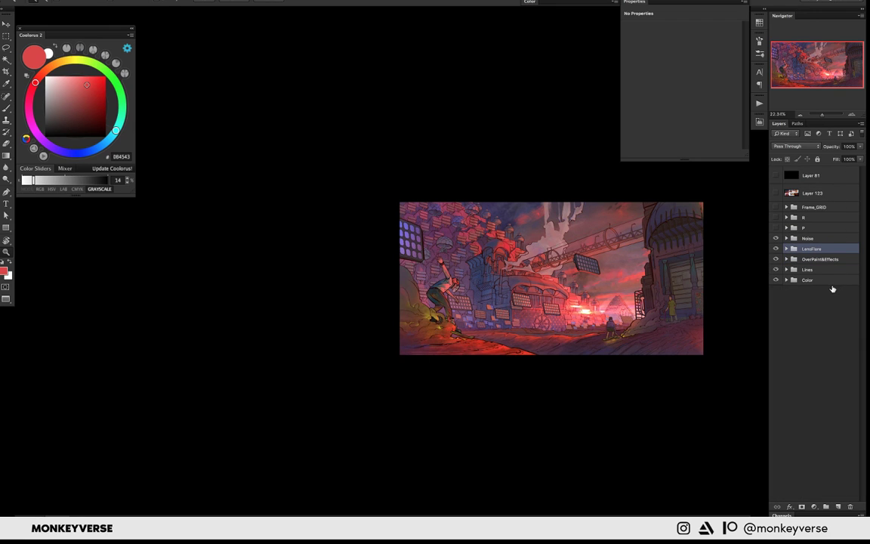
shift+click(831, 279)
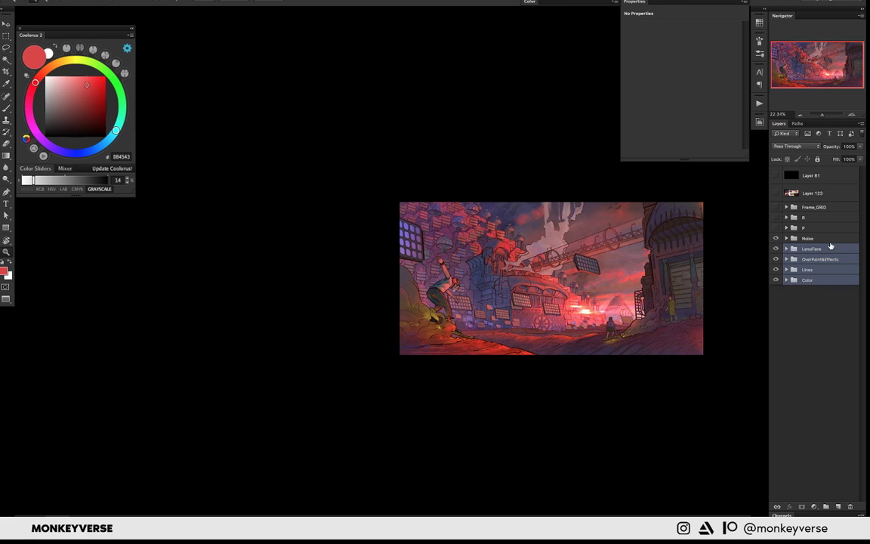
- Duplicate the four groups and merge them into a single LensFlare copy layer
key(ctrl+j)
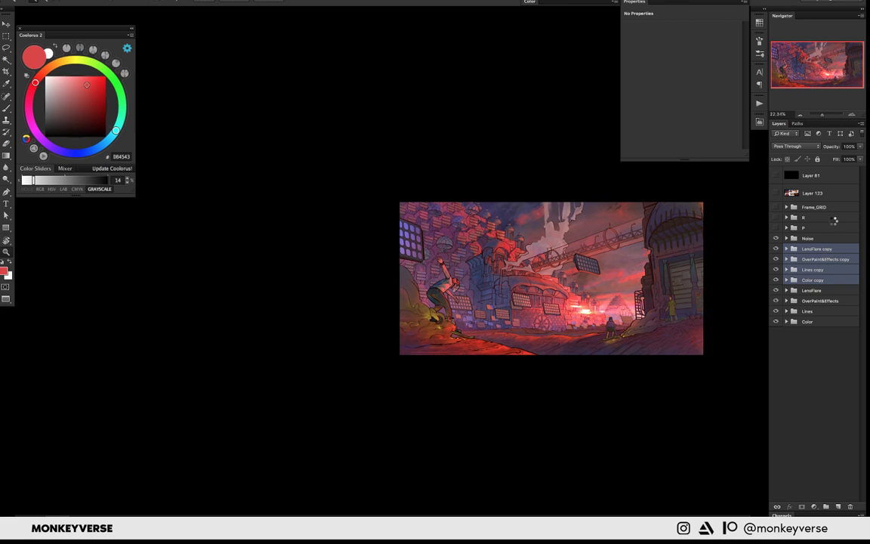
key(ctrl+e)
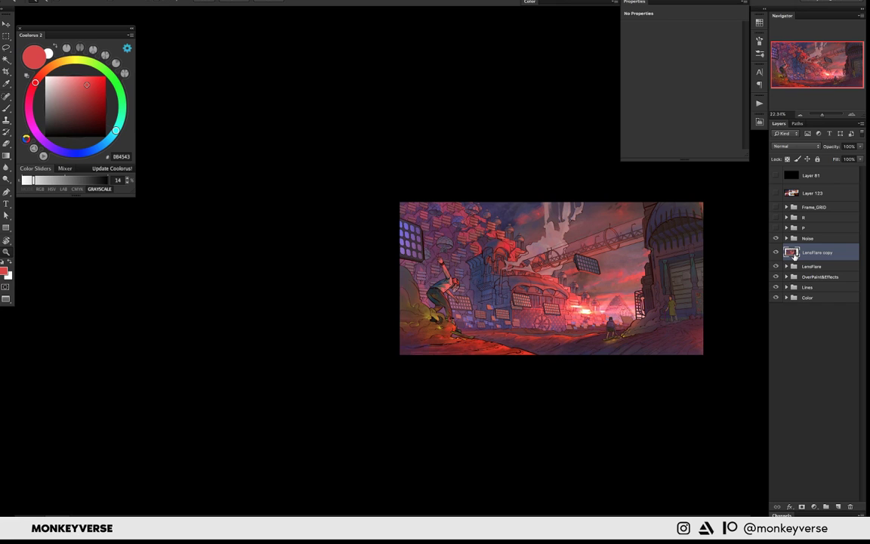
double_click(794, 255)
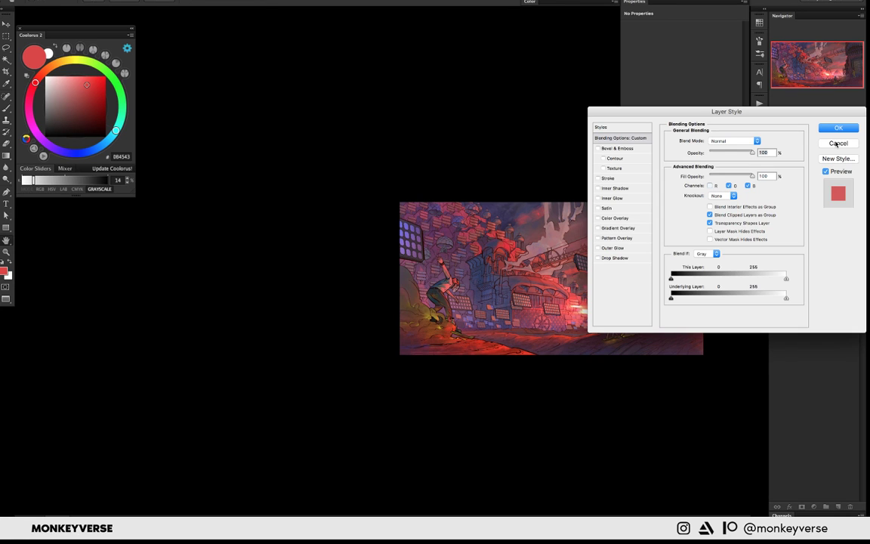
click(837, 144)
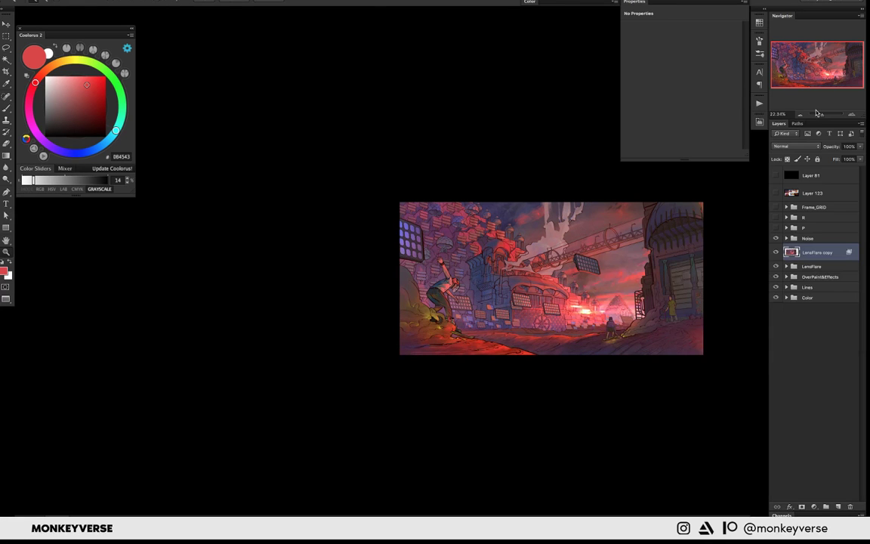
- Zoom out to the whole artwork and add an empty Layer 219 on top
drag(611, 287, 515, 255)
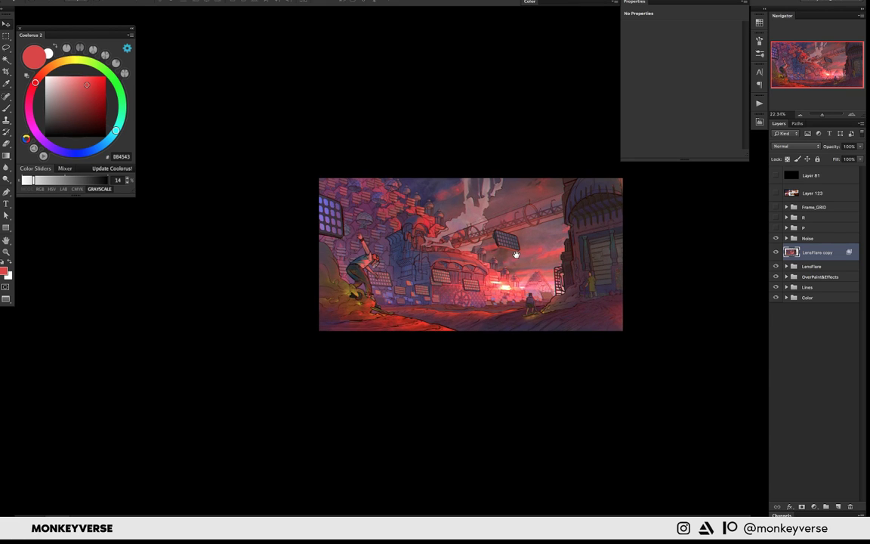
scroll(465, 225, up, 5)
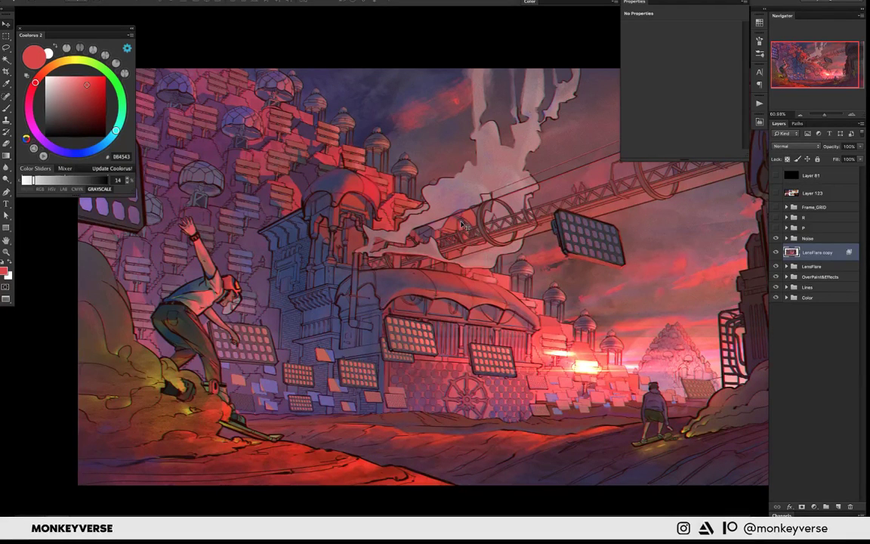
key(ctrl+minus)
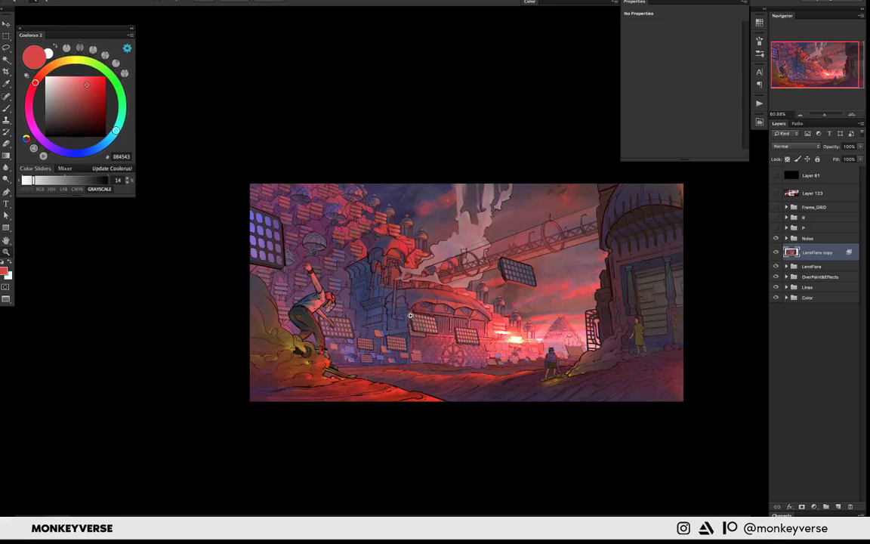
key(ctrl+minus)
drag(583, 266, 563, 280)
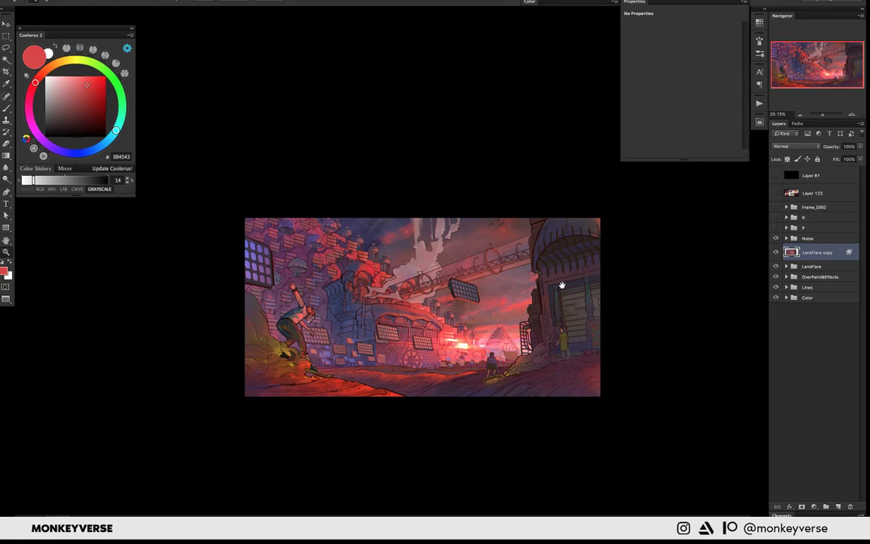
scroll(528, 272, down, 2)
key(ctrl+alt+shift+n)
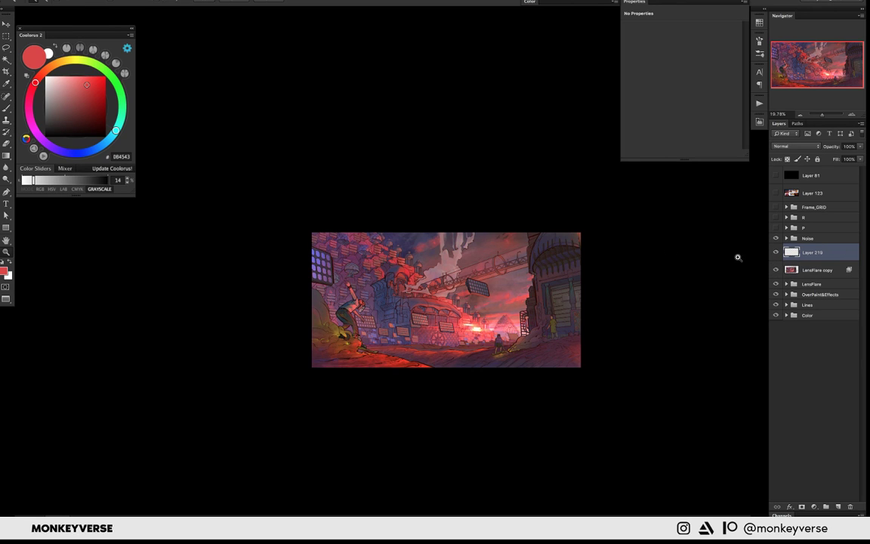
- Paint broad black strokes over the building, the lower-middle glow and the left street edge
key(b)
key(d)
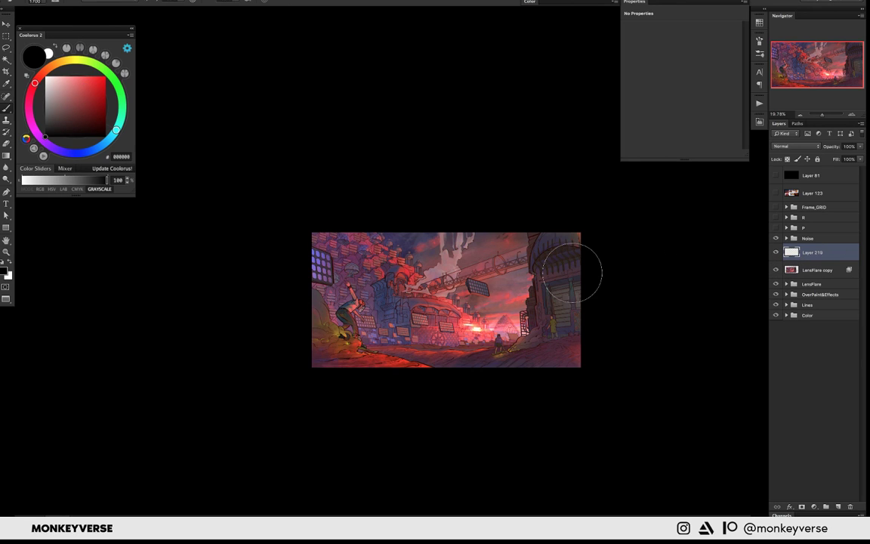
key(bracketright)
key(bracketright)
key(bracketright)
drag(572, 272, 574, 271)
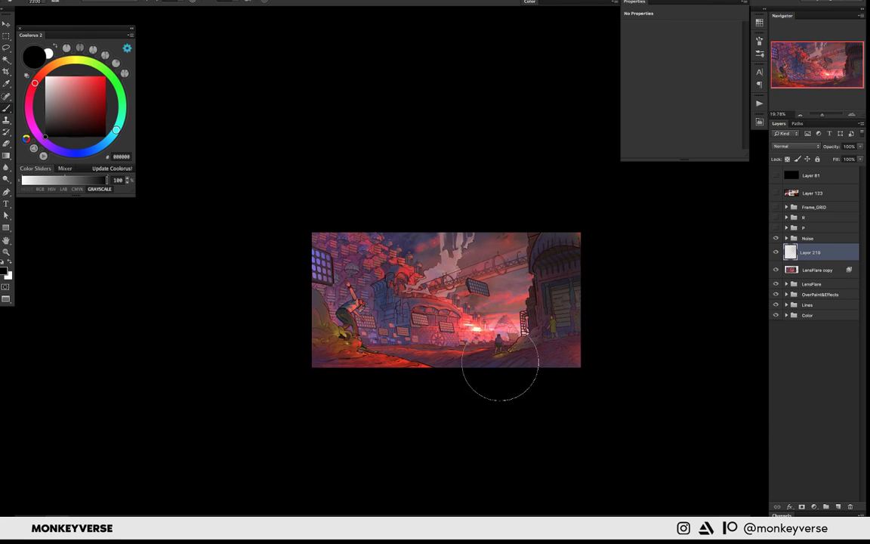
drag(500, 362, 451, 333)
key(bracketleft)
key(bracketleft)
key(bracketleft)
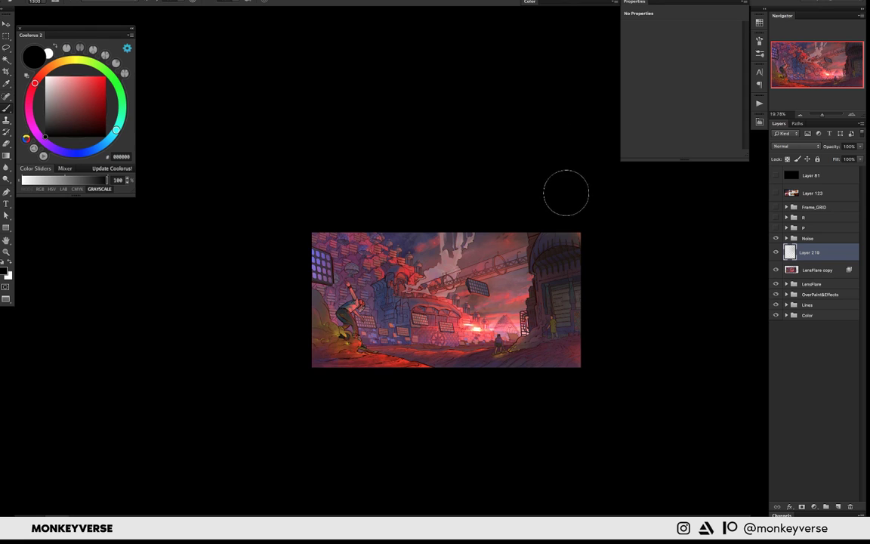
key(bracketright)
drag(316, 357, 308, 314)
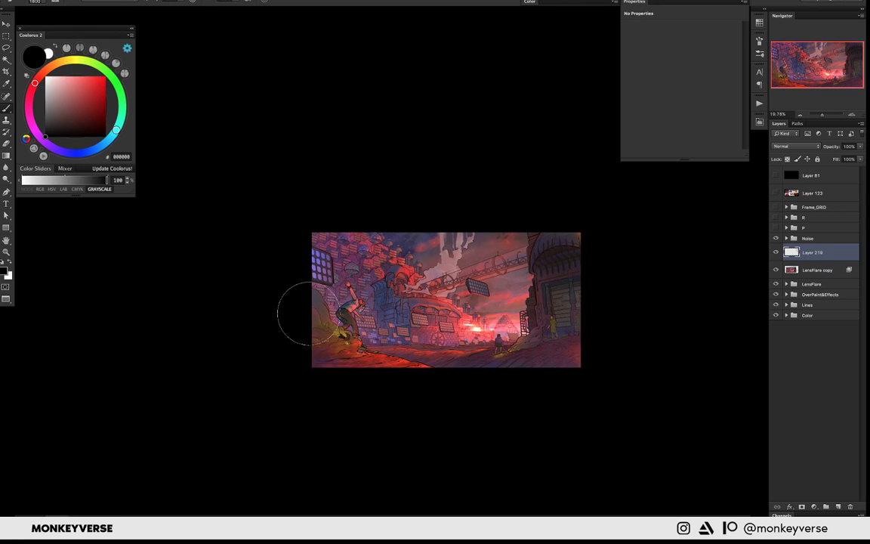
key(bracketright)
key(bracketright)
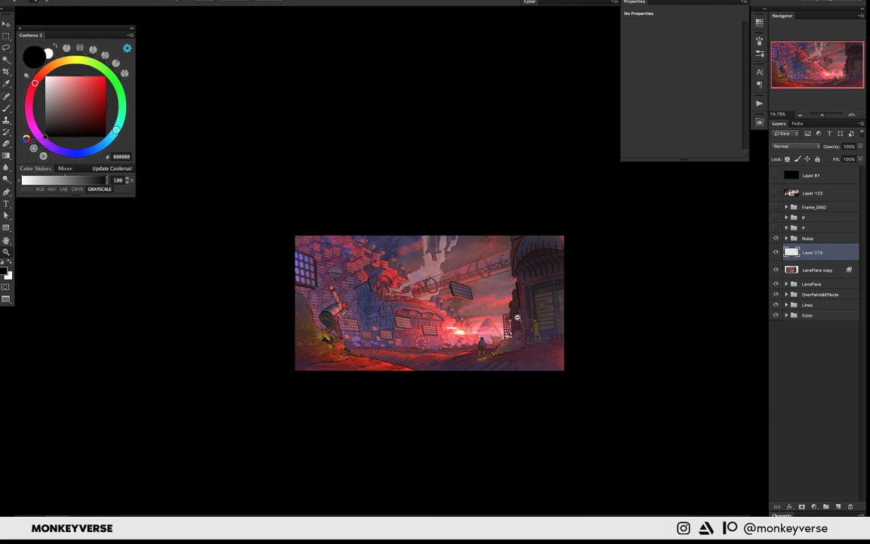
- Turn on Layer 81 to preview the illustration in grayscale
scroll(511, 321, down, 2)
scroll(510, 321, down, 1)
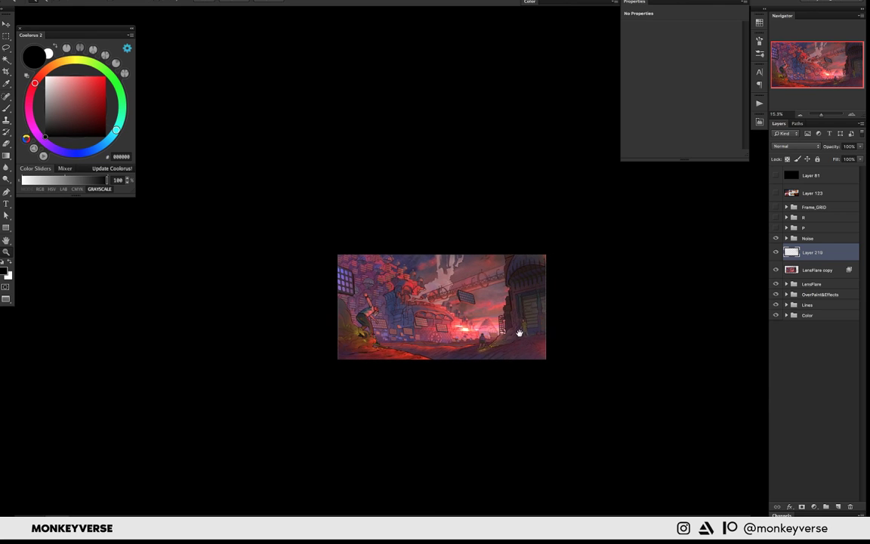
scroll(476, 293, up, 1)
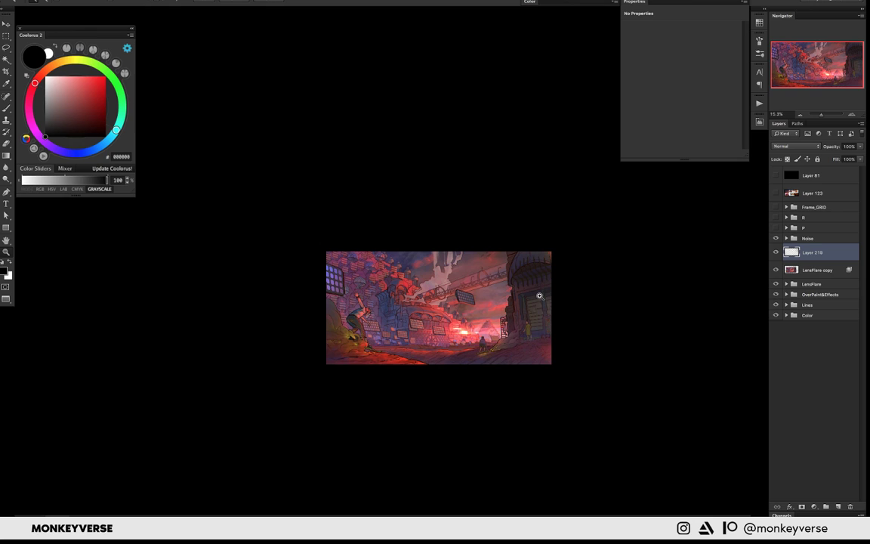
click(777, 175)
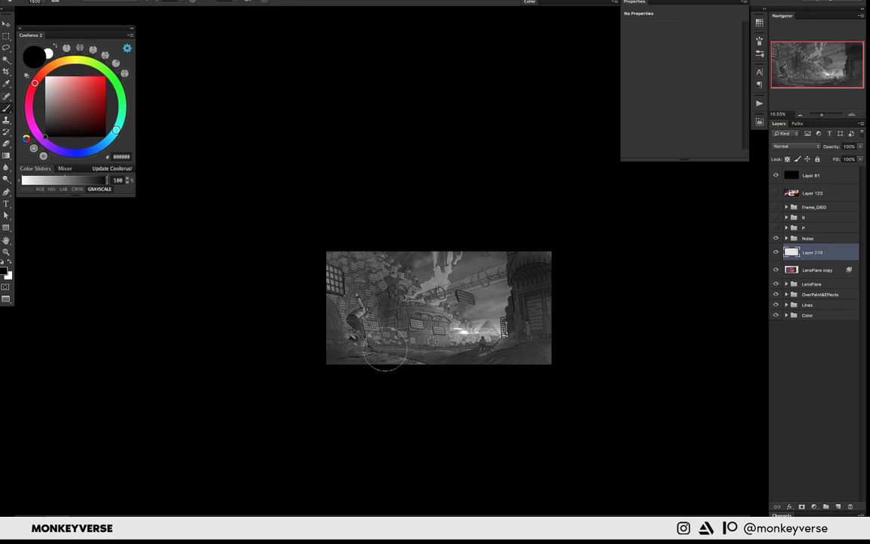
- Toggle between Eraser and Brush, resize the brush, and pan the artwork view
key(e)
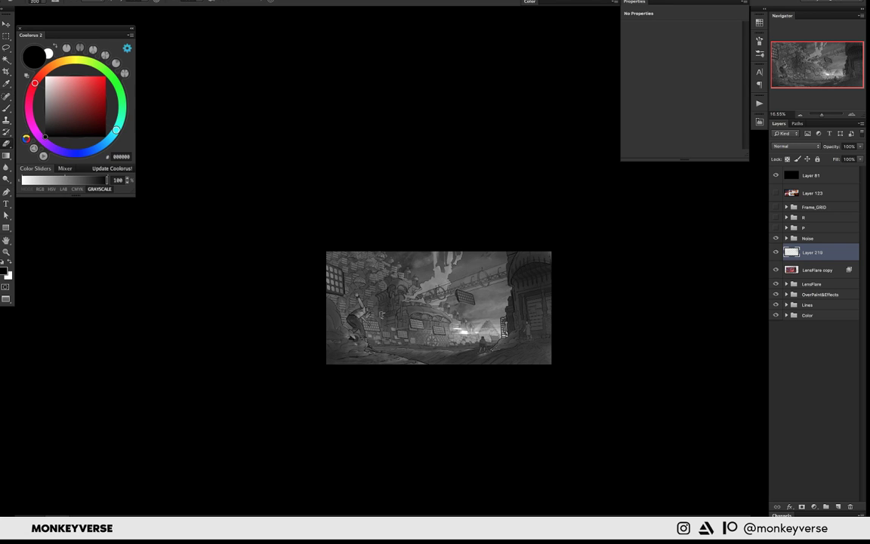
key(b)
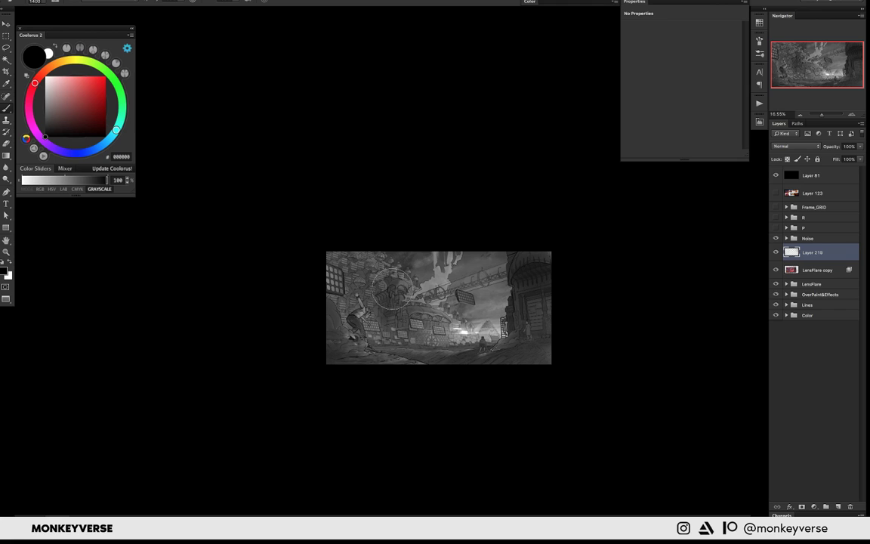
key(bracketleft)
key(bracketleft)
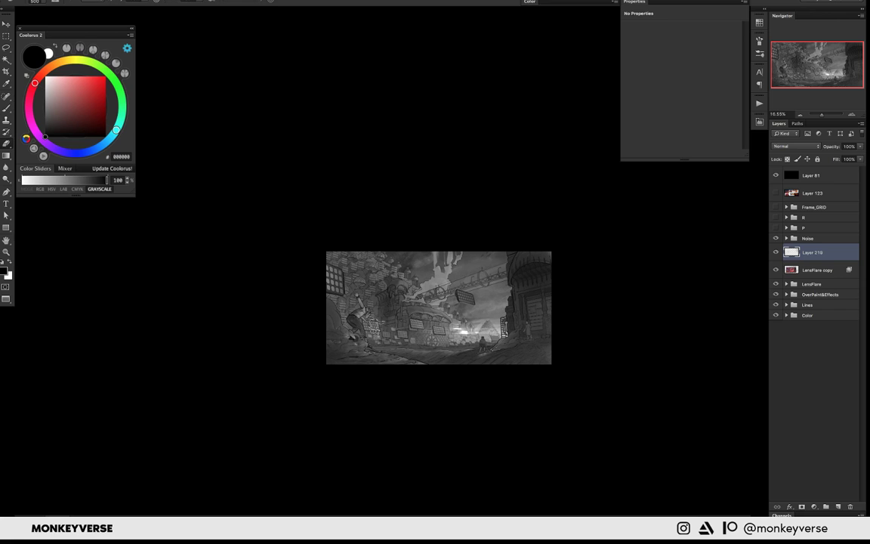
drag(443, 293, 440, 284)
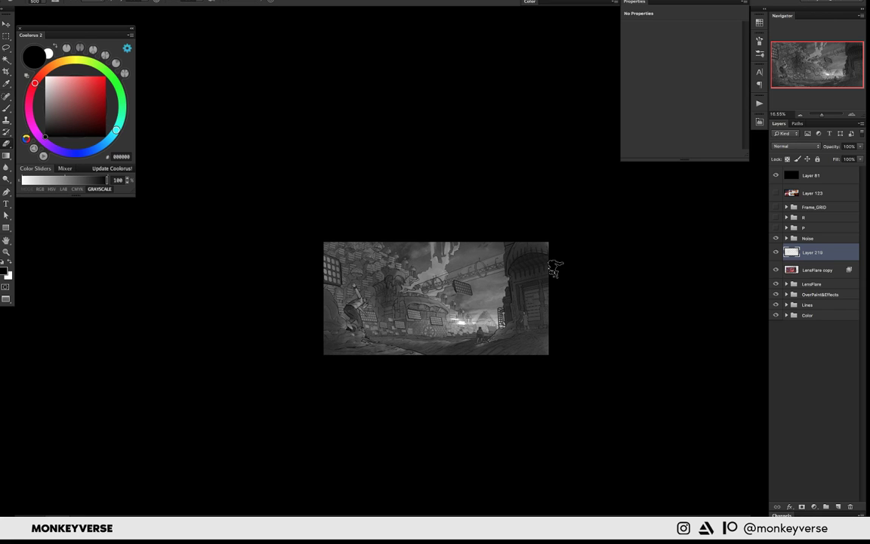
key(bracketright)
key(bracketright)
drag(574, 226, 587, 217)
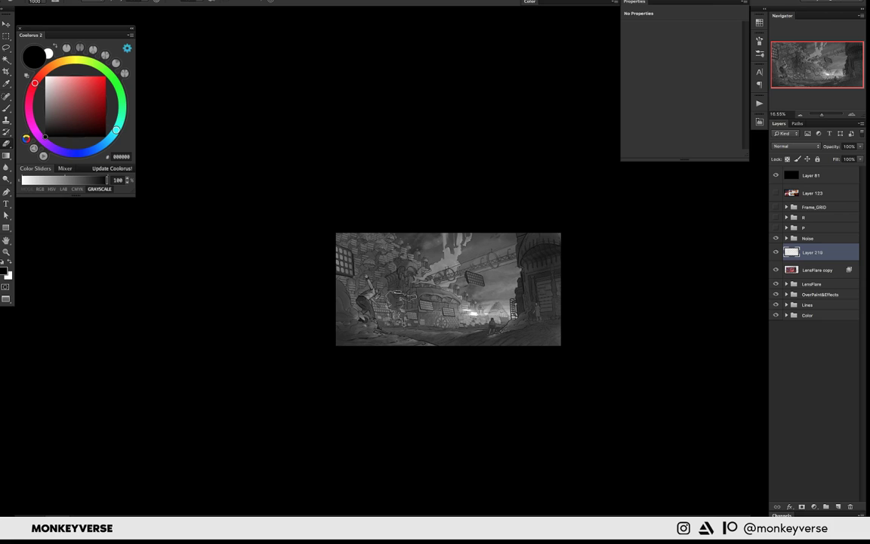
- Enlarge the brush and hide Layer 81 to restore full colour
key(j)
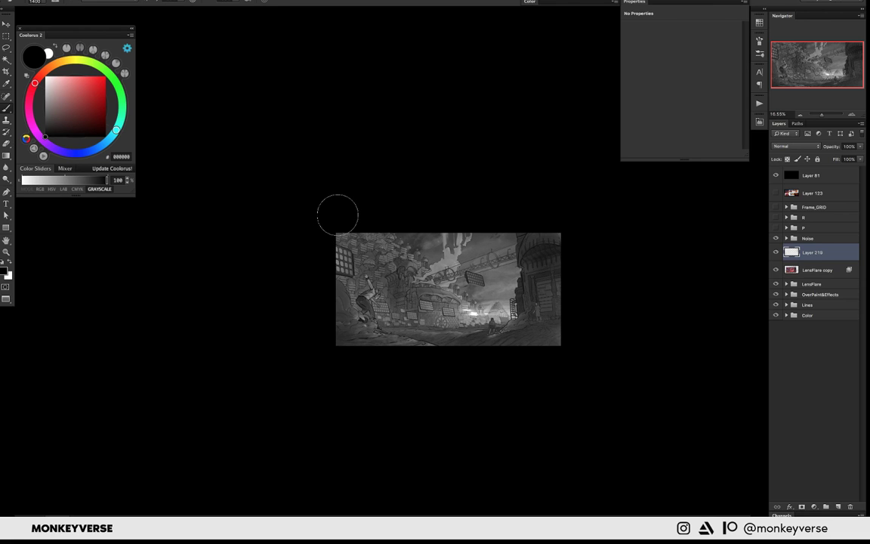
key(bracketright)
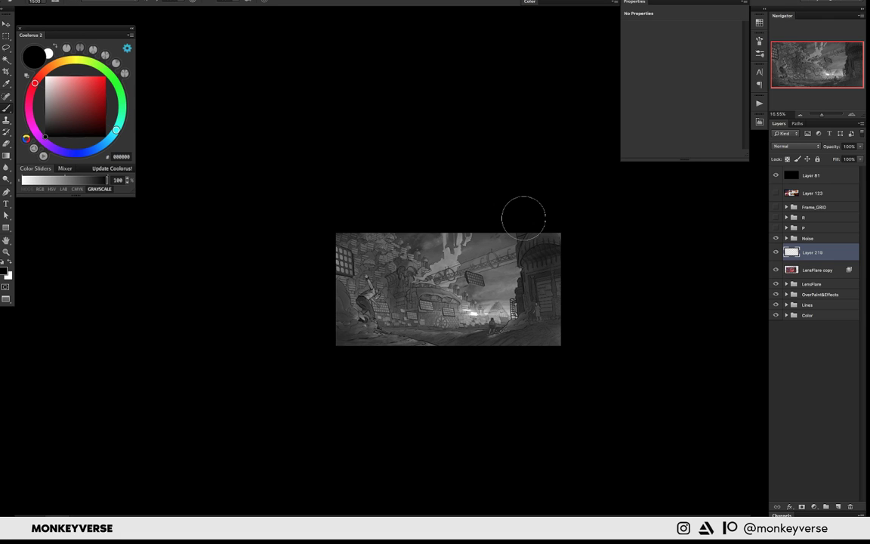
key(bracketright)
key(bracketright)
key(bracketright)
click(775, 174)
drag(518, 238, 515, 237)
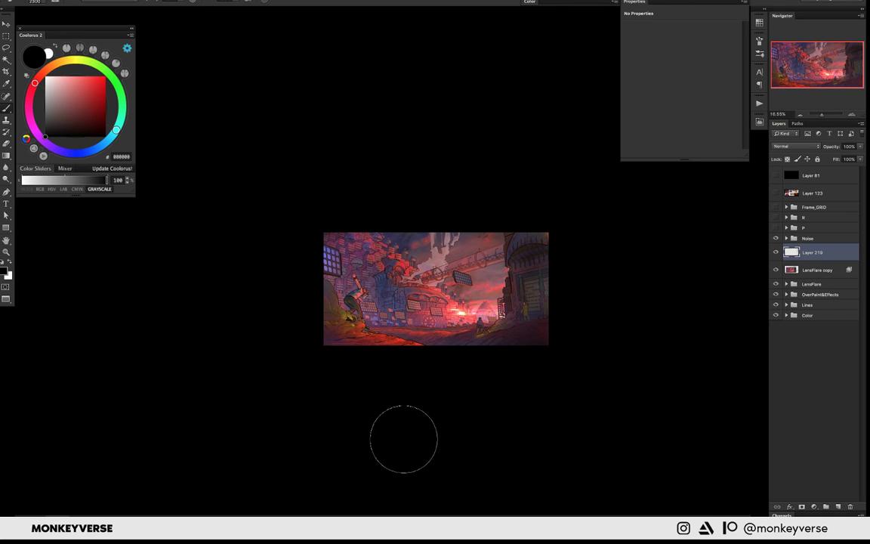
- Delete Layer 219, sample a dark red from the artwork, and zoom in
drag(621, 295, 602, 296)
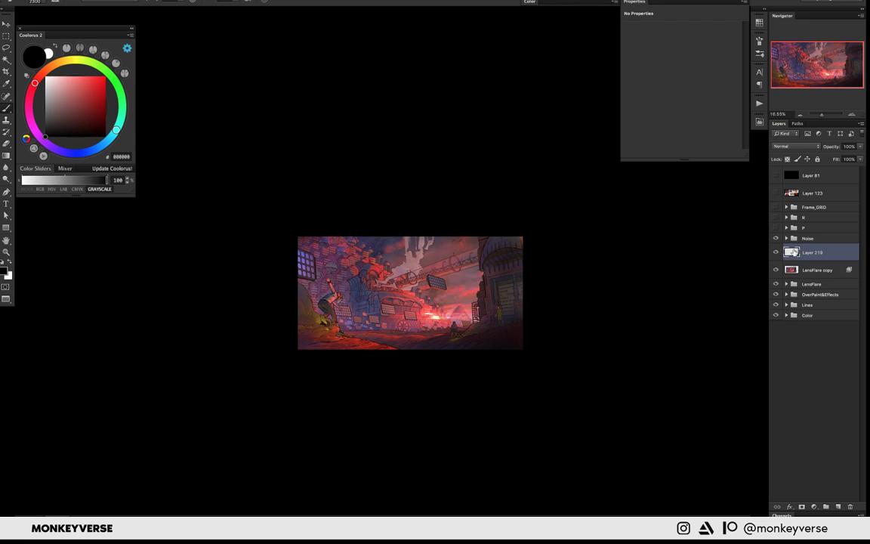
key(Delete)
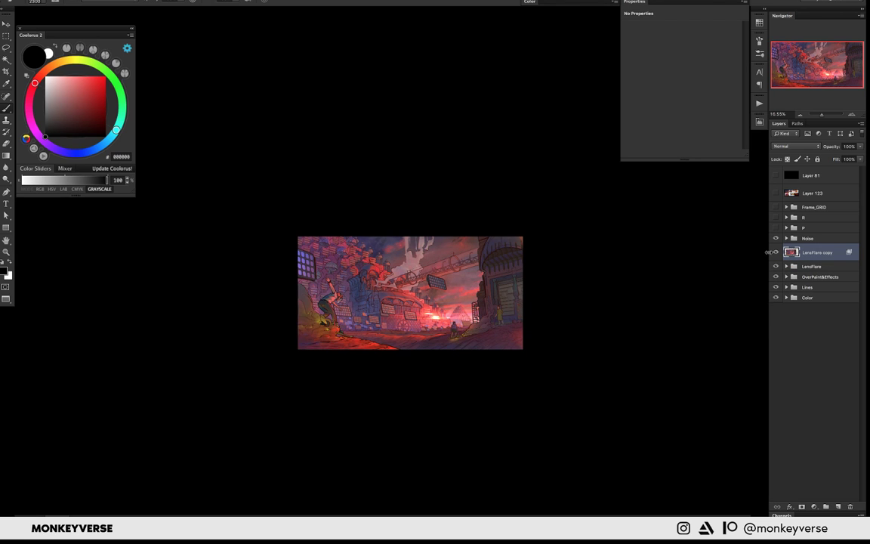
alt+click(509, 336)
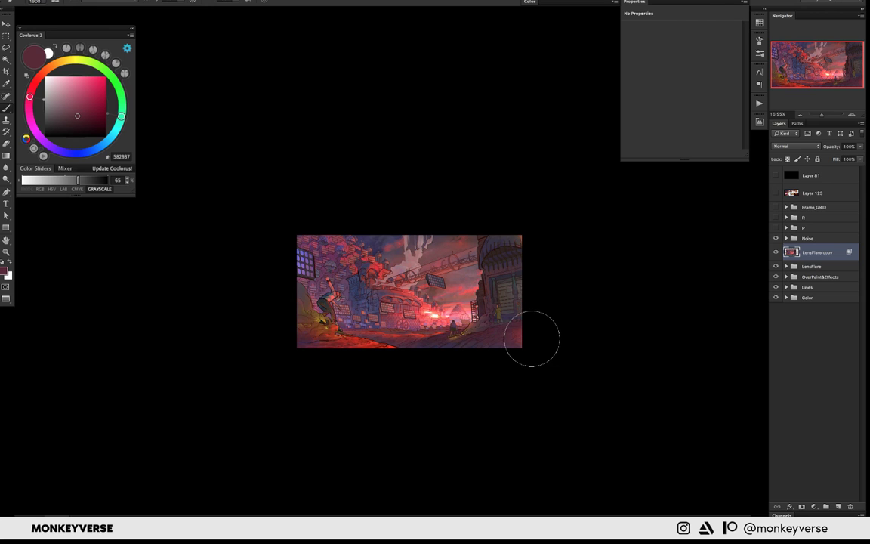
key(bracketleft)
key(bracketleft)
key(bracketleft)
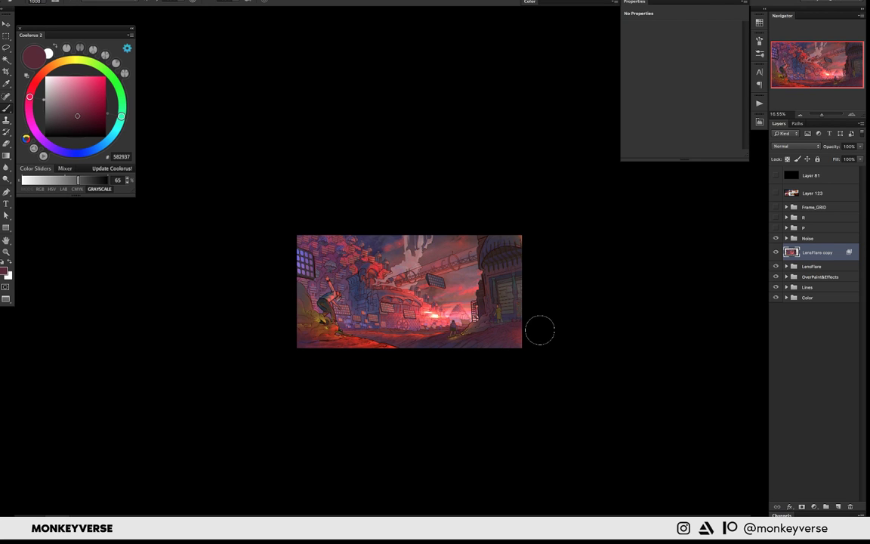
drag(539, 330, 583, 333)
drag(528, 342, 596, 315)
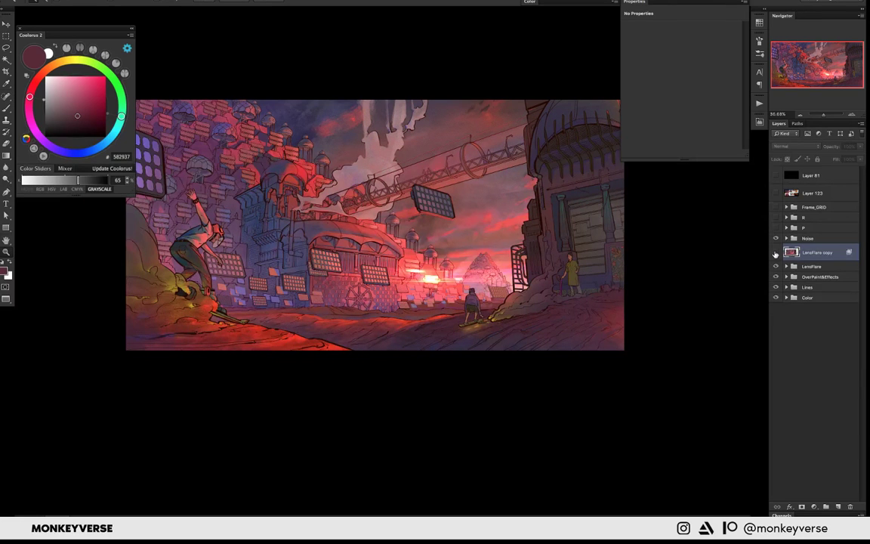
- Hide the LensFlare copy layer and the Noise group
click(775, 253)
click(776, 253)
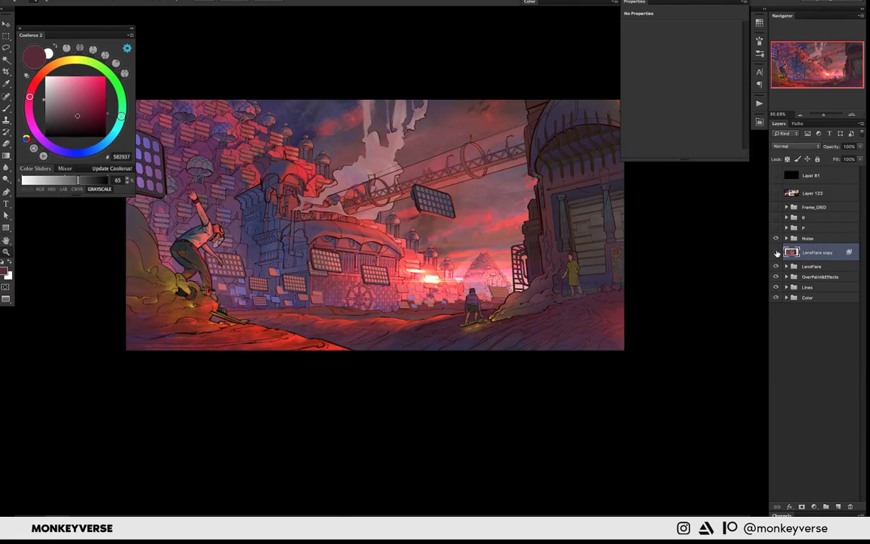
click(776, 239)
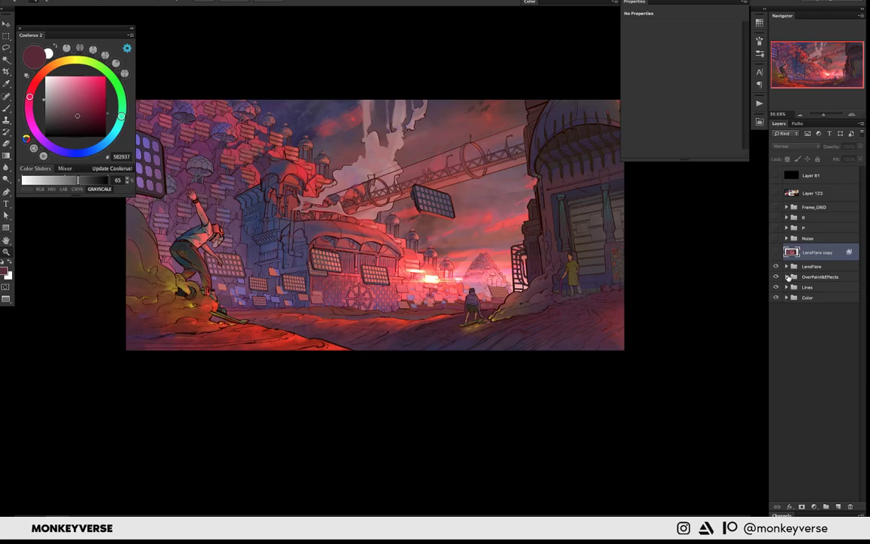
- Select Layer 216 in OverPaint&Effects and sample dark plum 412231 from the street
click(787, 276)
click(793, 290)
key(b)
key(bracketleft)
key(bracketleft)
key(bracketleft)
key(bracketleft)
key(bracketleft)
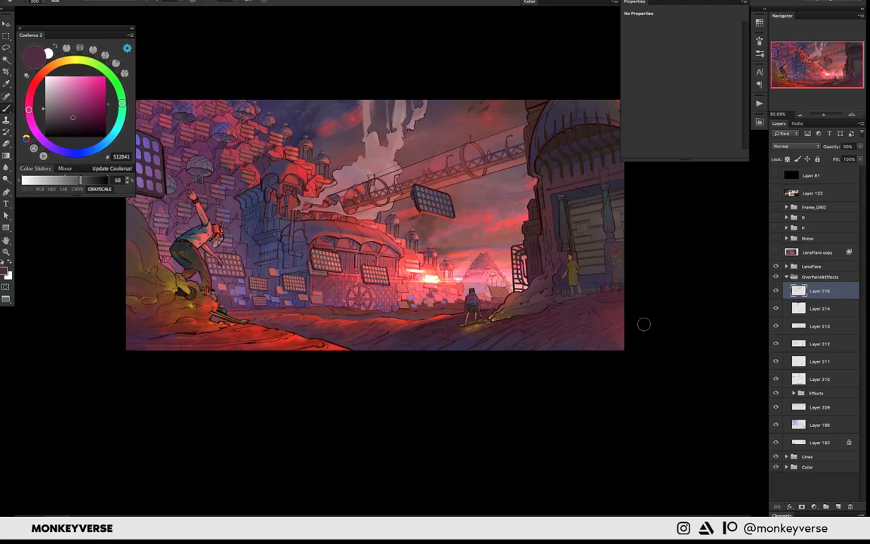
scroll(643, 324, down, 3)
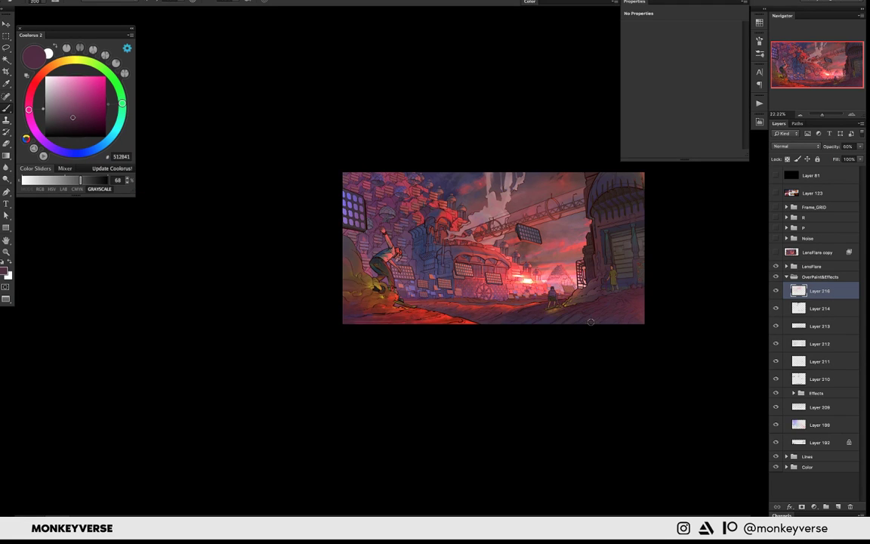
scroll(591, 321, up, 5)
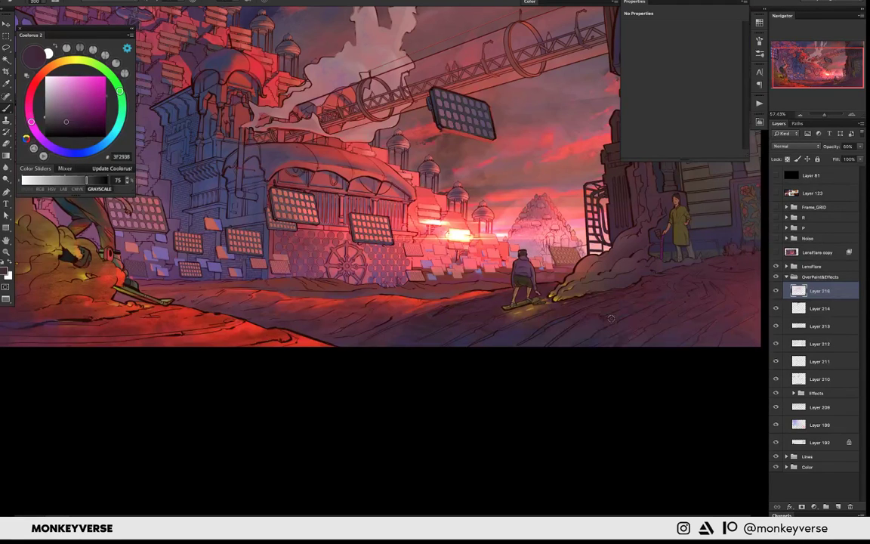
alt+click(534, 324)
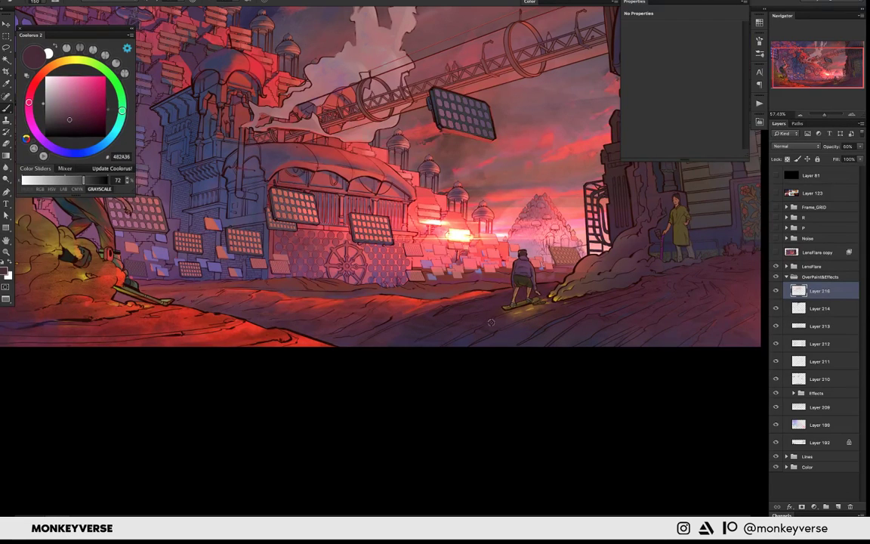
- Collapse the OverPaint&Effects group and add the Lines group to the selection
scroll(491, 322, down, 3)
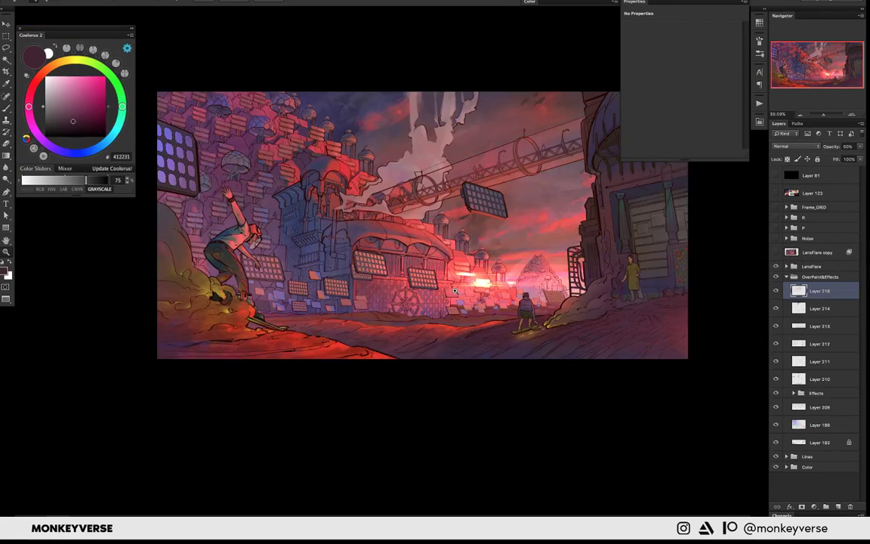
scroll(454, 291, down, 2)
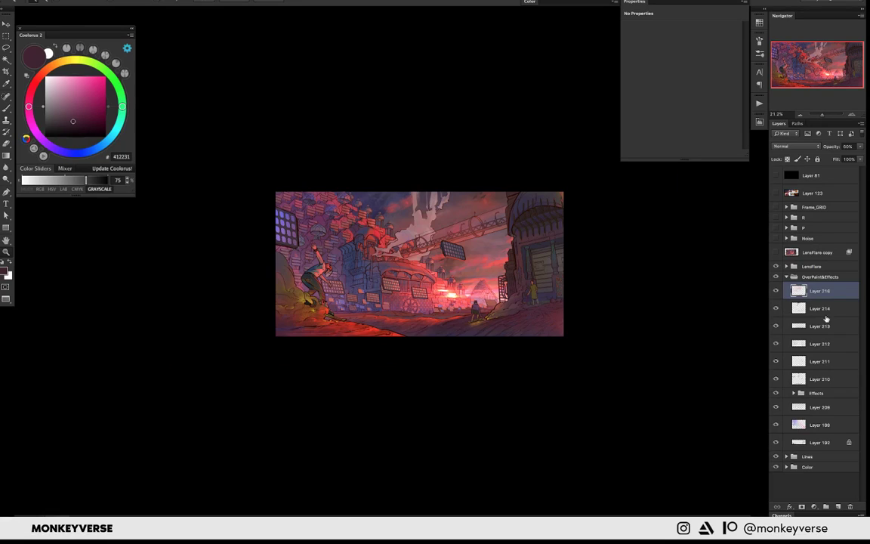
click(786, 276)
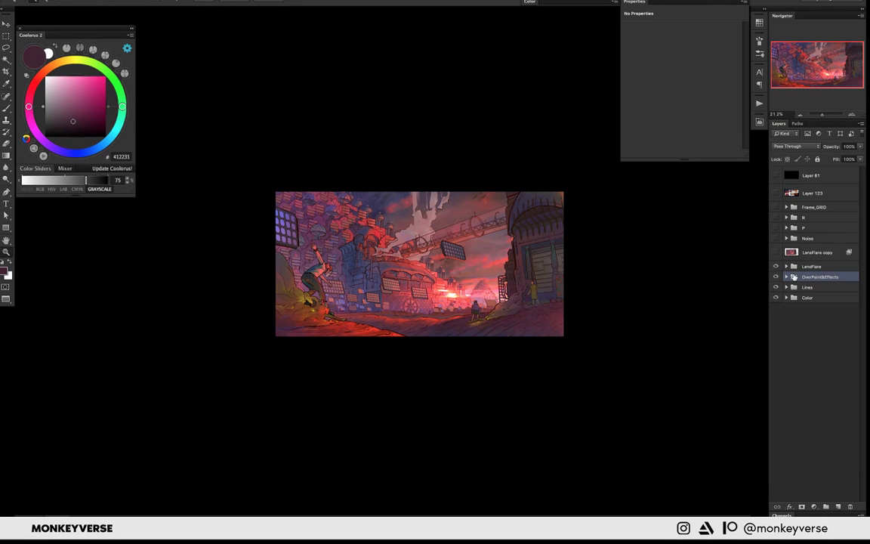
shift+click(806, 286)
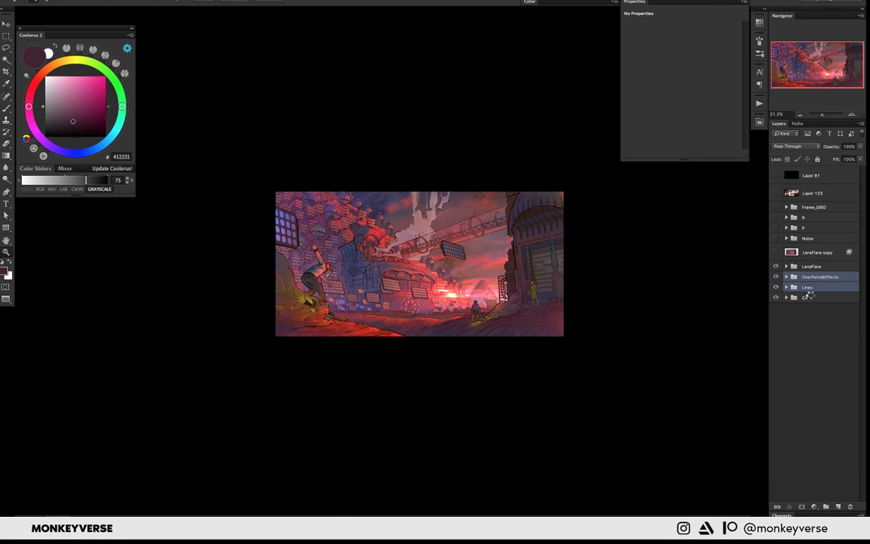
- Try duplicating and merging the selected groups, then undo the attempt
key(ctrl+j)
key(ctrl+e)
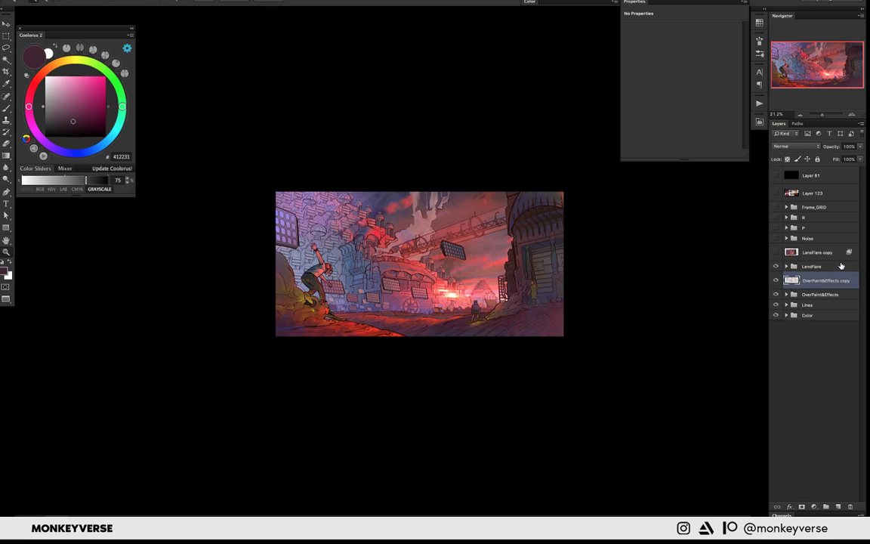
key(ctrl+j)
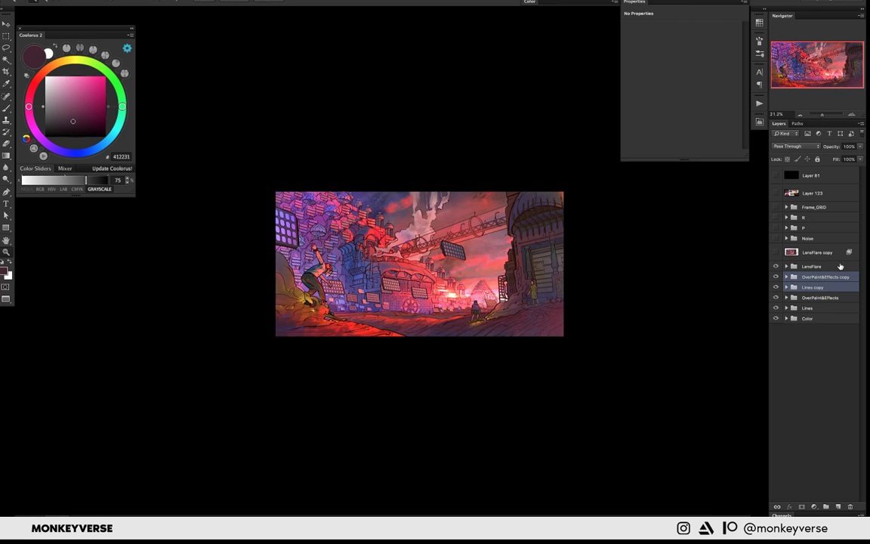
key(ctrl+z)
- Duplicate and merge OverPaint&Effects, Lines and Color, then flip the merged layer vertically
click(825, 299)
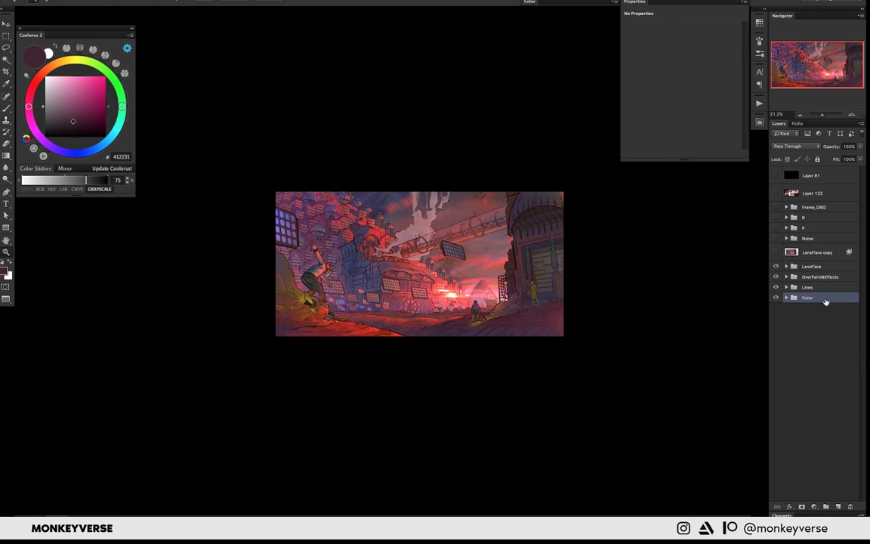
shift+click(829, 276)
key(ctrl+j)
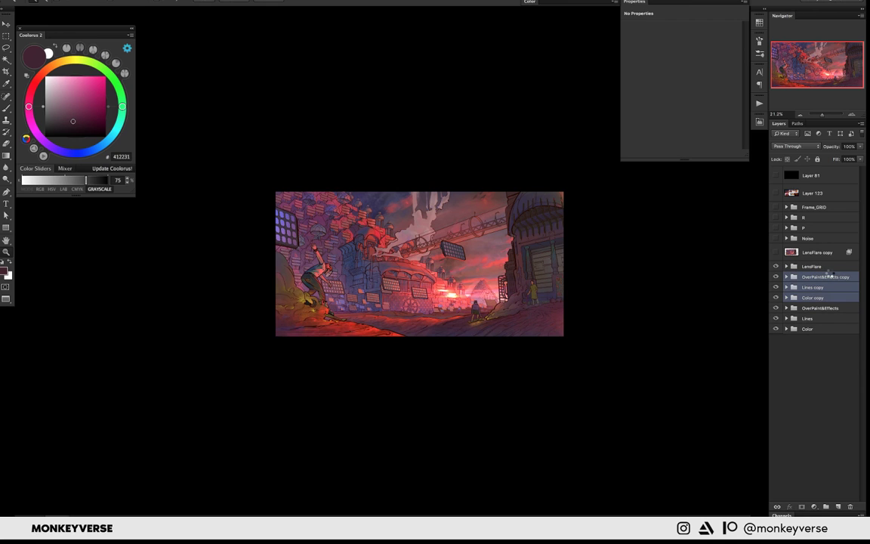
key(ctrl+e)
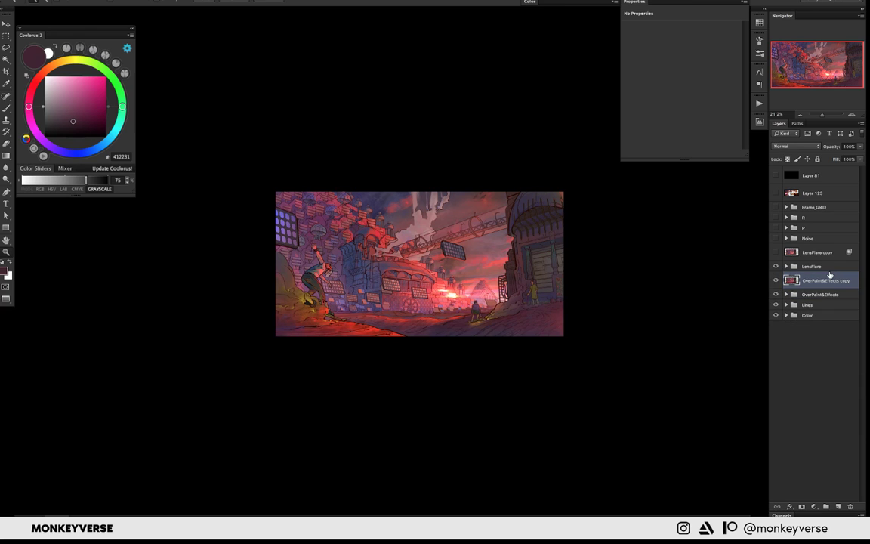
key(ctrl+shift+v)
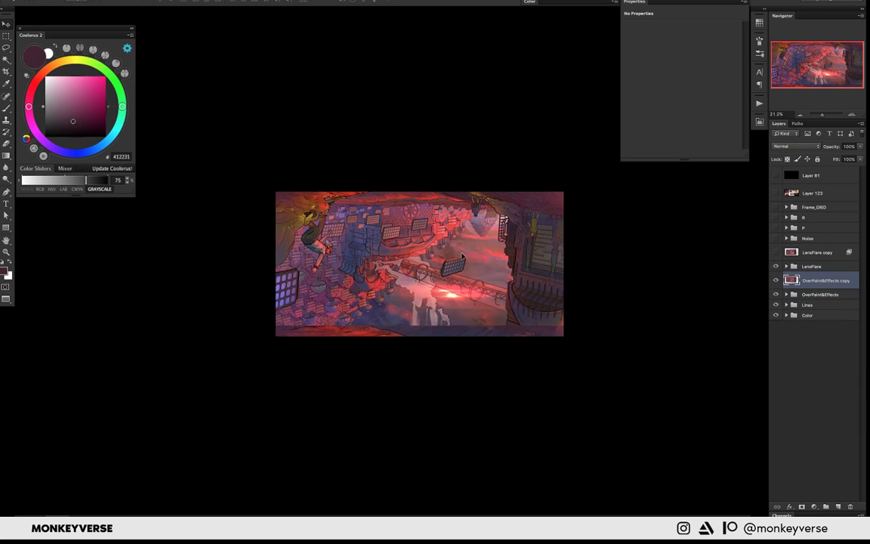
- Move the flipped copy down over the street and set its opacity to 40%
mouse_move(462, 259)
mouse_down()
mouse_move(455, 392)
mouse_move(452, 361)
mouse_up()
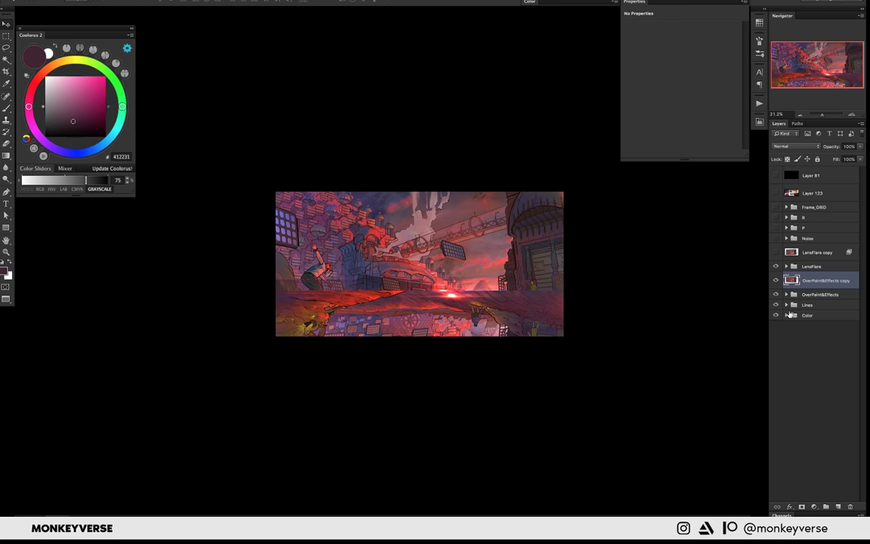
click(786, 315)
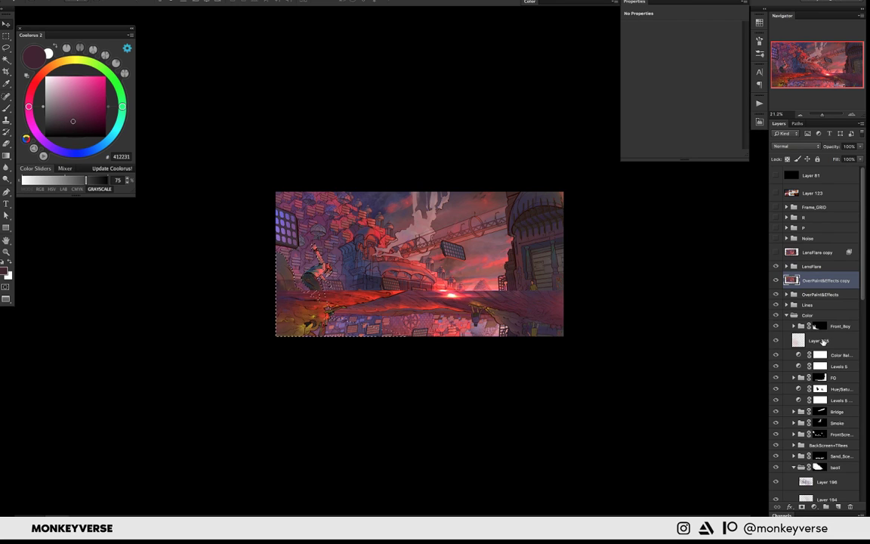
key(ctrl+d)
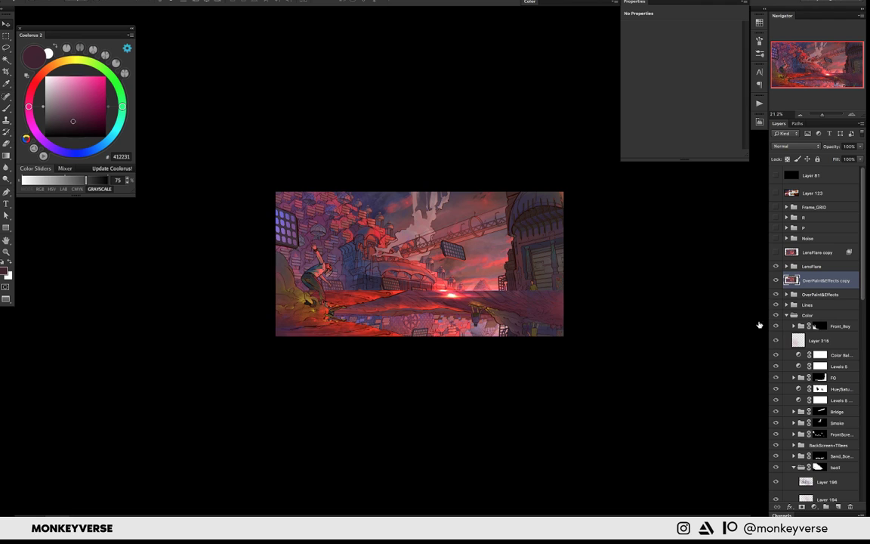
key(3)
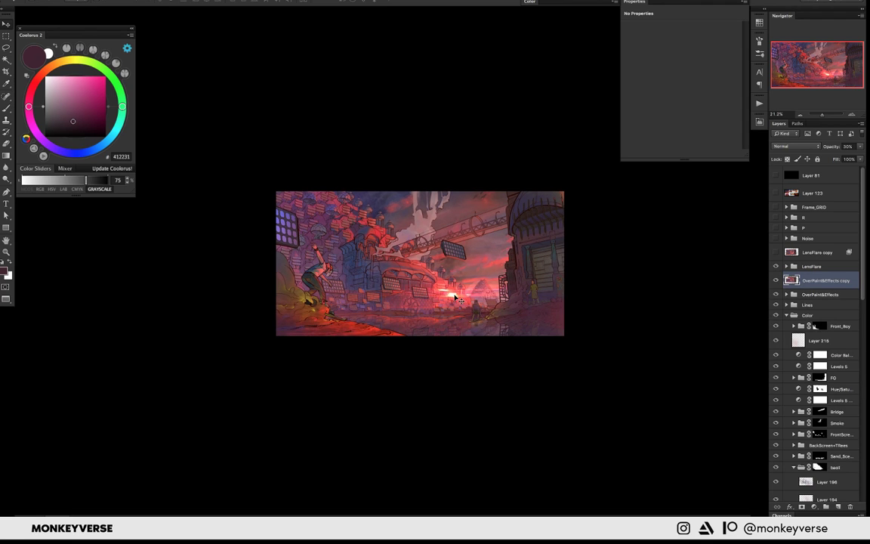
key(4)
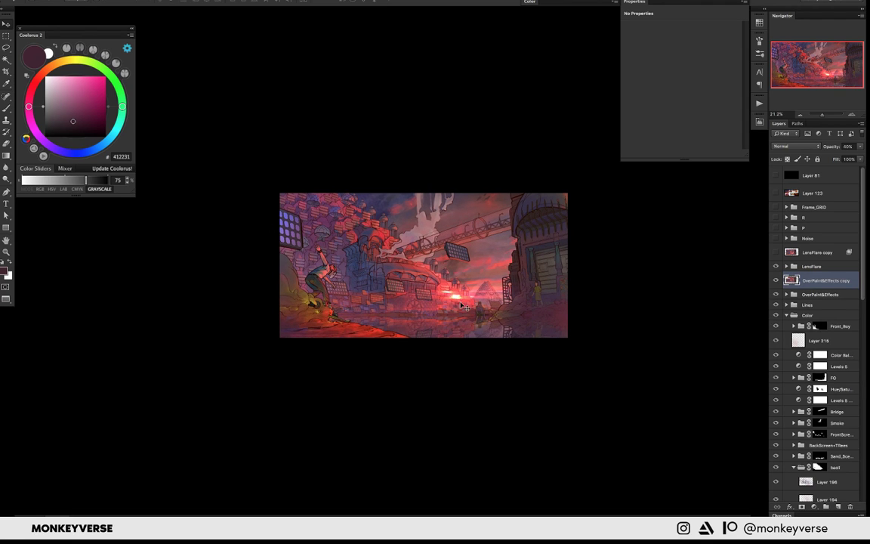
drag(464, 306, 473, 294)
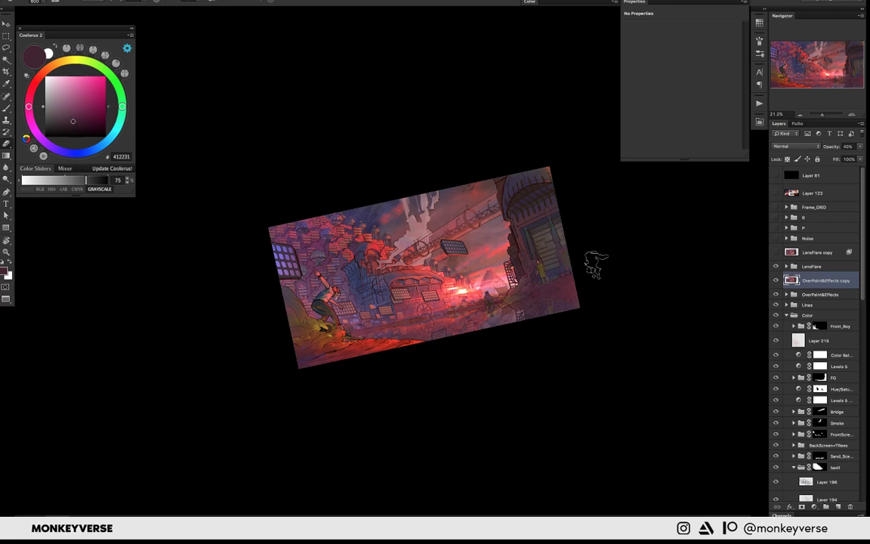
drag(596, 264, 447, 293)
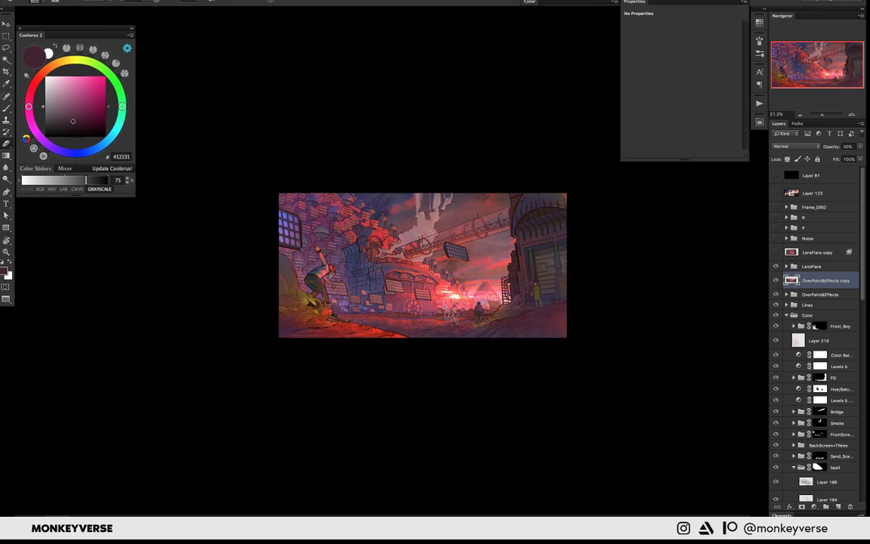
drag(450, 315, 528, 283)
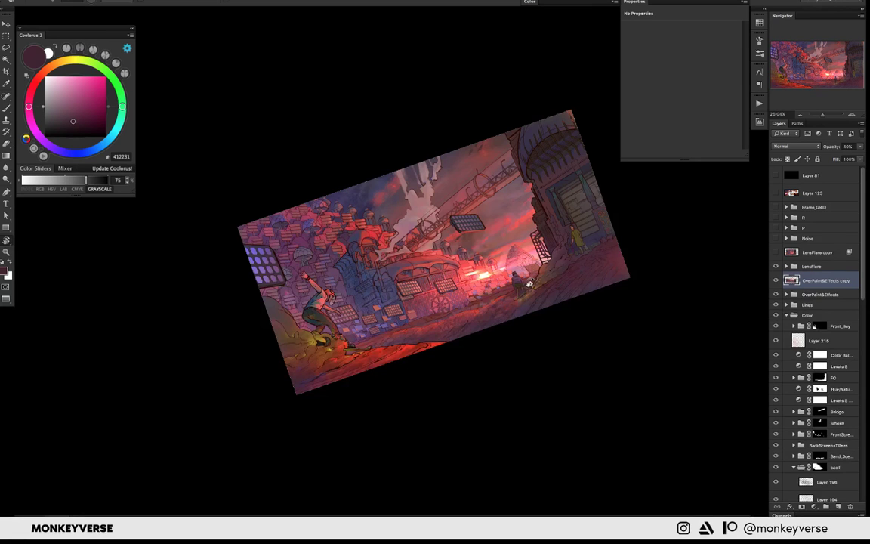
scroll(529, 284, up, 1)
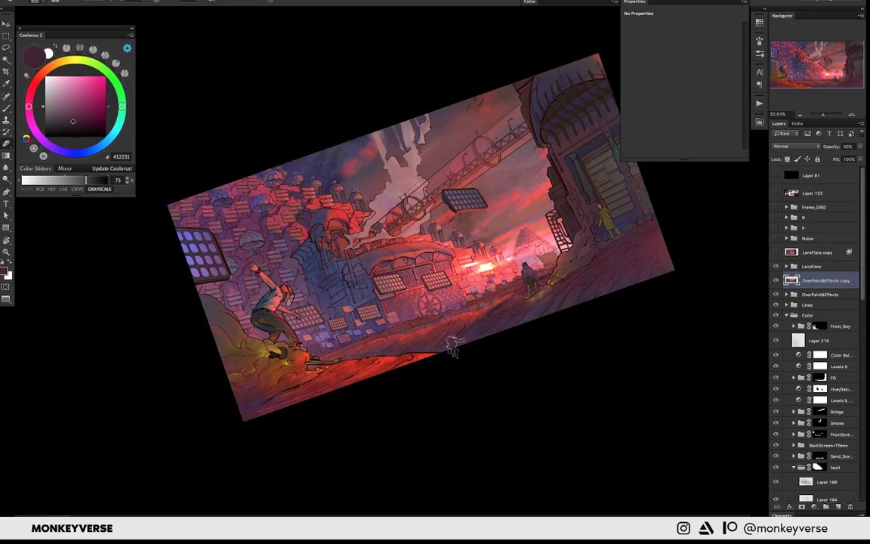
key(Escape)
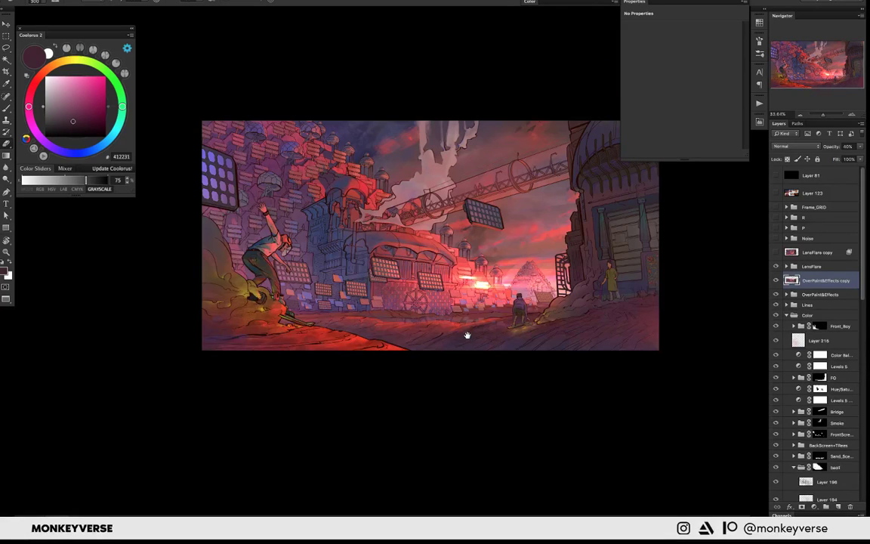
mouse_move(467, 335)
mouse_down()
mouse_move(513, 348)
mouse_move(653, 270)
mouse_move(476, 328)
mouse_up()
key(r)
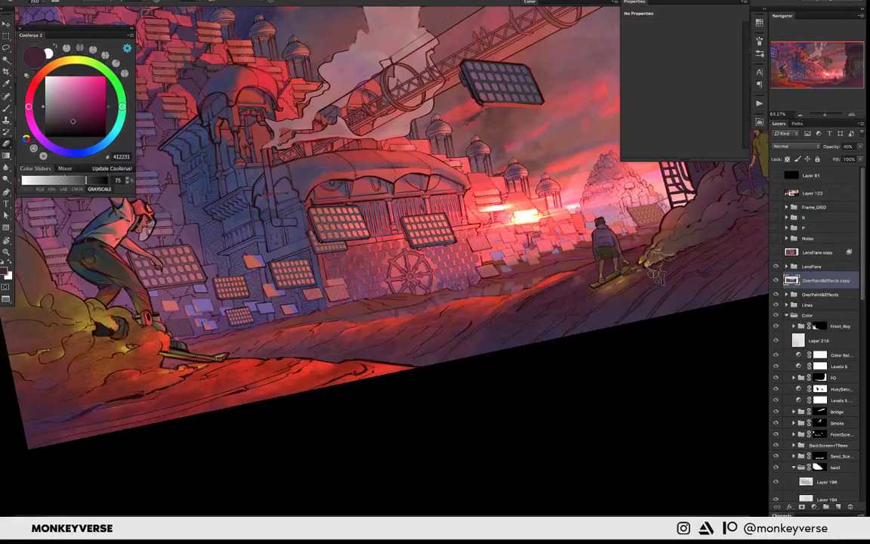
drag(655, 274, 511, 317)
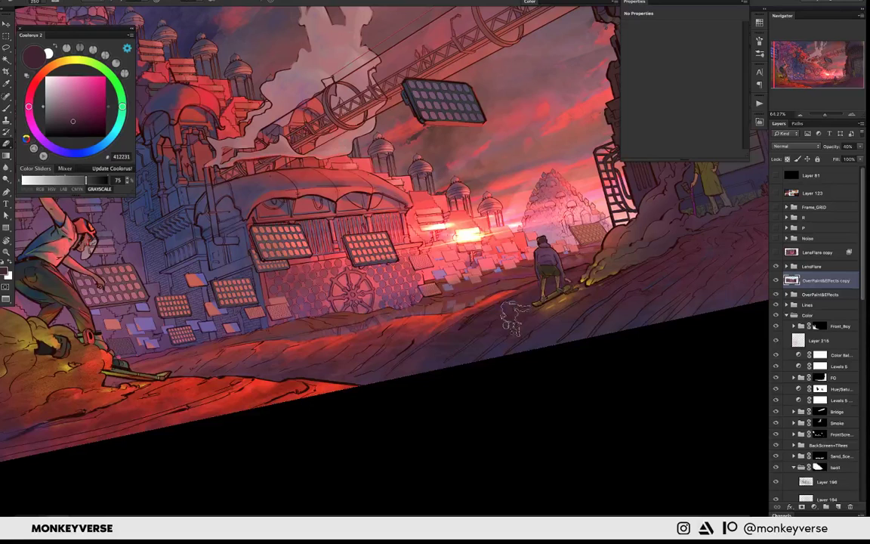
drag(653, 288, 498, 333)
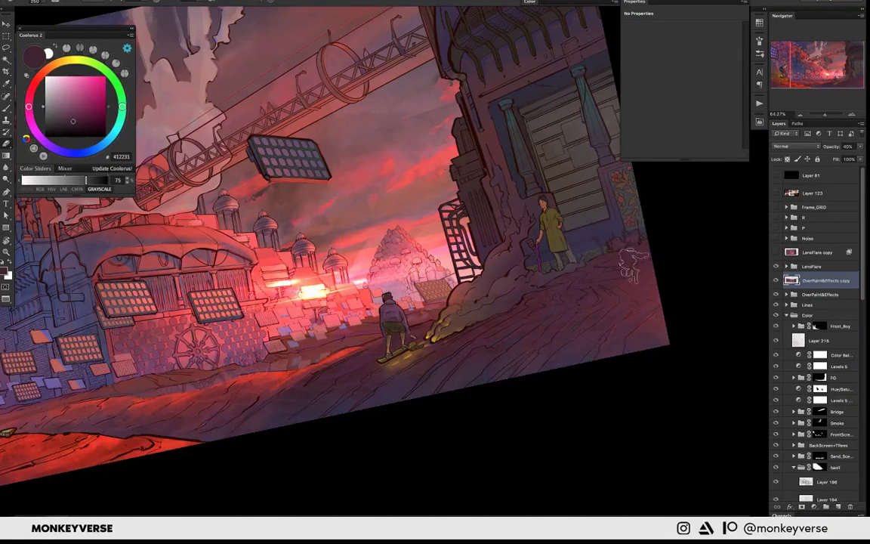
key(ctrl+0)
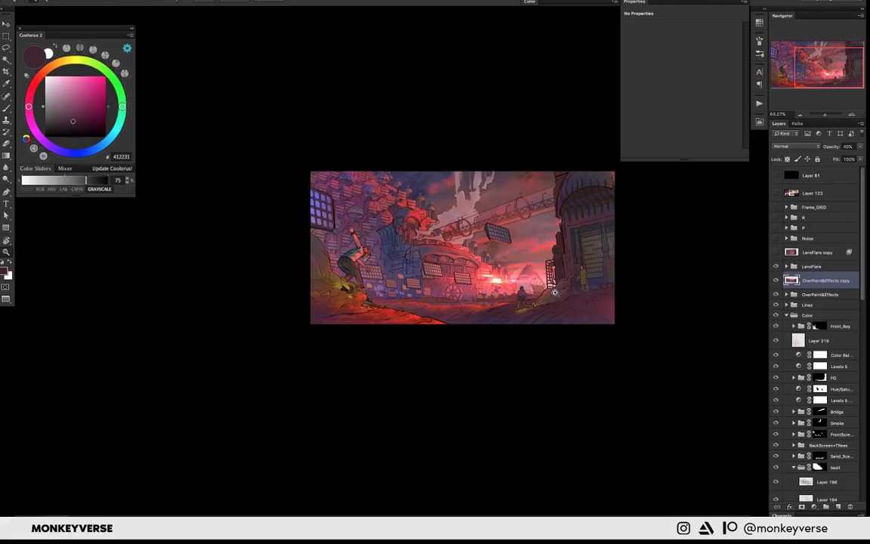
key(ctrl+0)
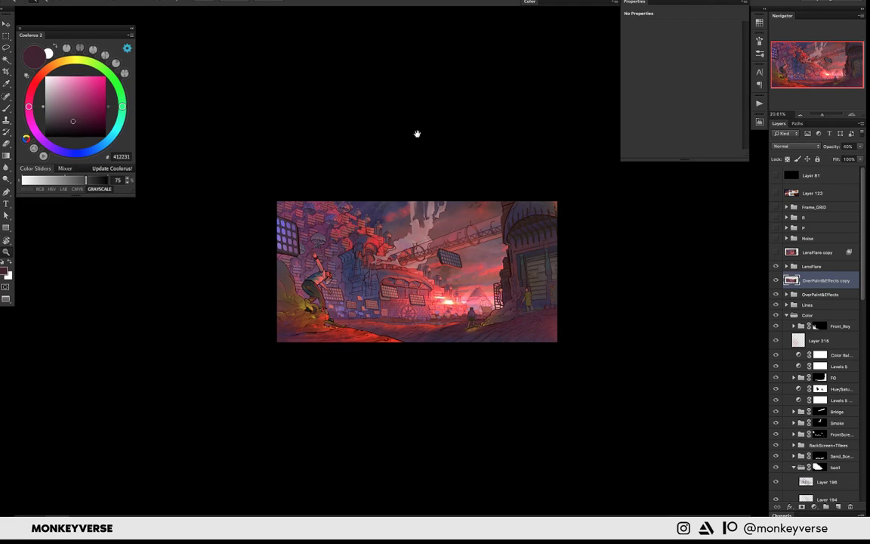
scroll(417, 134, down, 1)
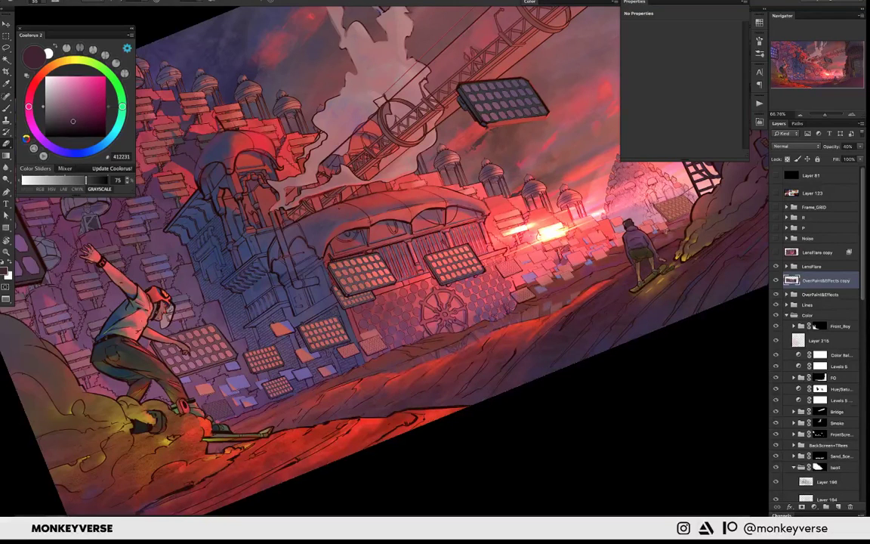
drag(633, 233, 637, 241)
key(ctrl+z)
drag(453, 226, 366, 279)
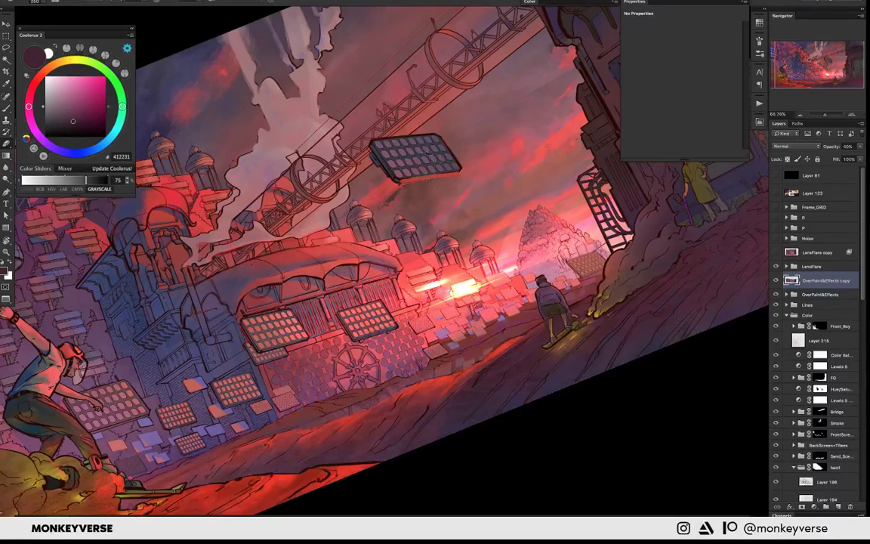
drag(425, 151, 506, 251)
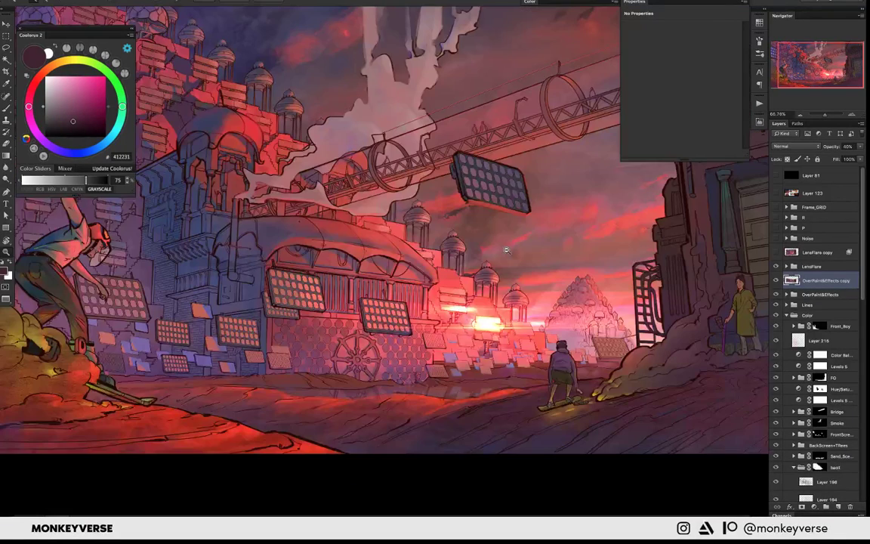
scroll(506, 251, down, 5)
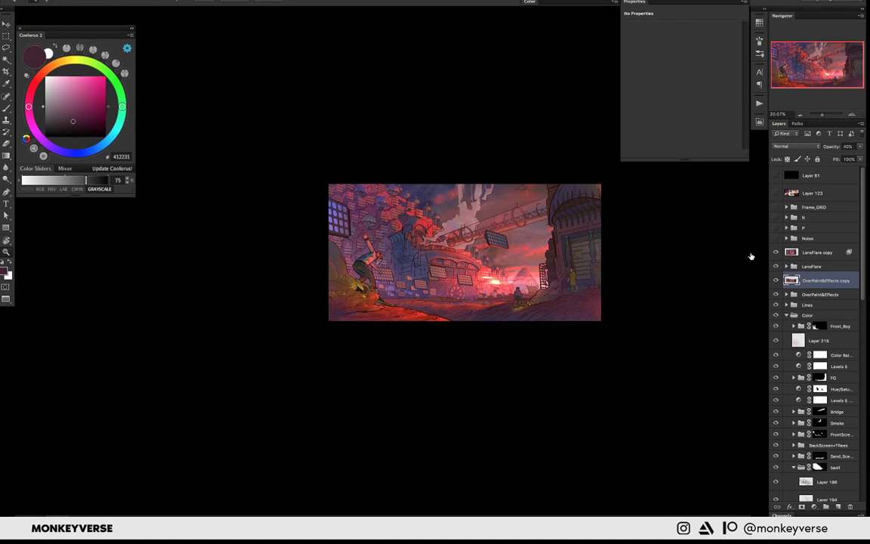
scroll(478, 304, up, 5)
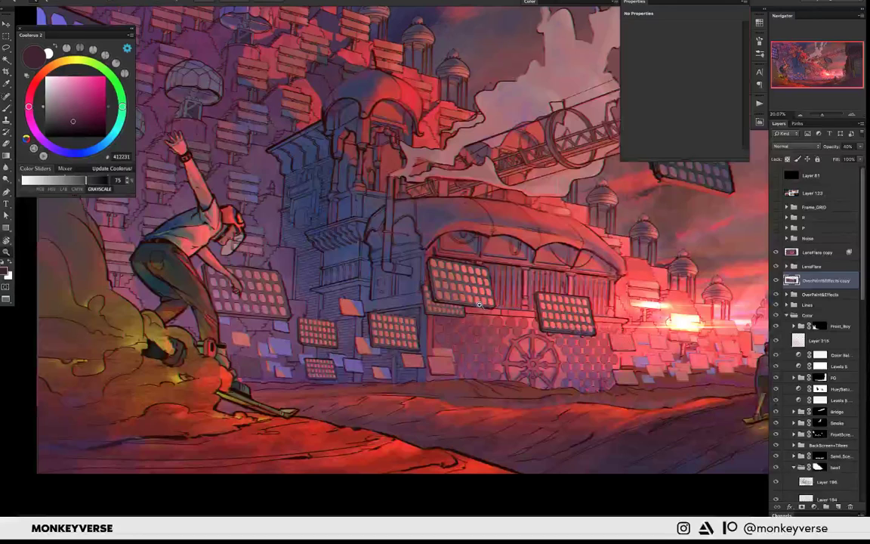
scroll(478, 304, down, 1)
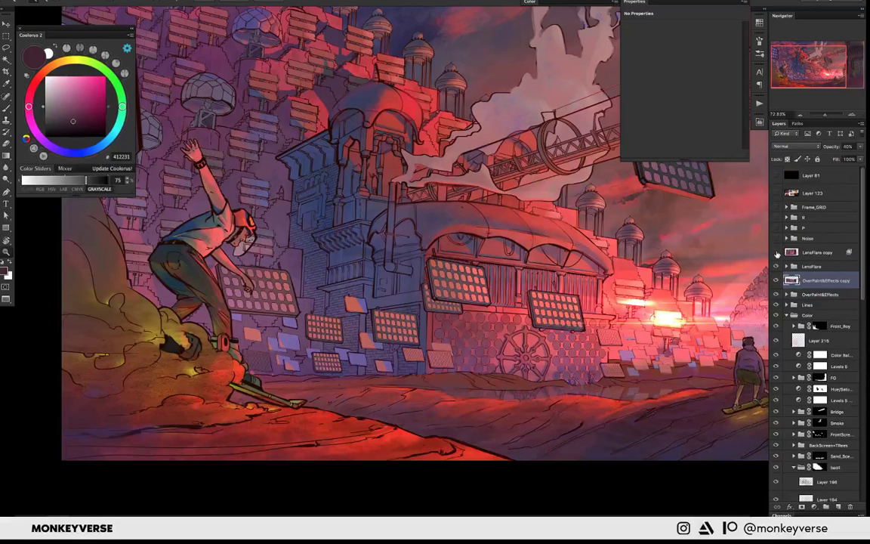
click(777, 254)
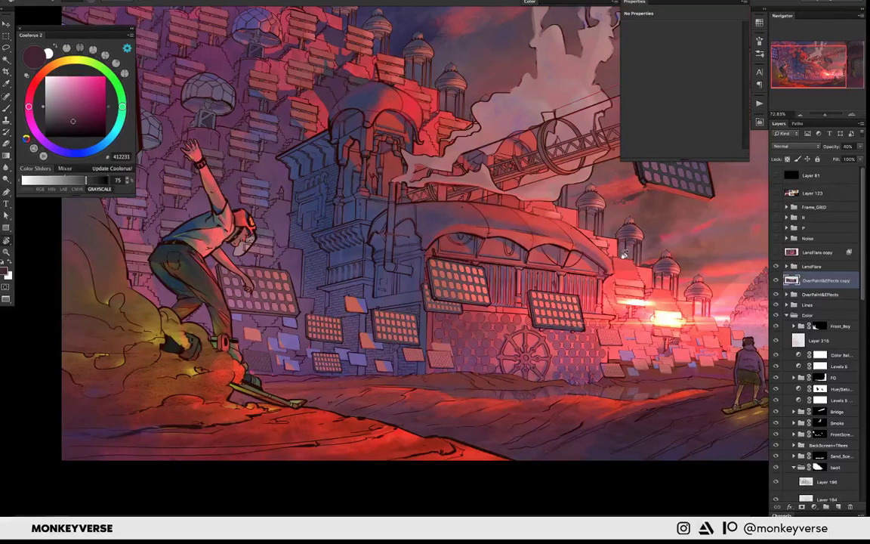
- Draw a lasso around the building and ground, then load the FG mask as the selection
key(l)
drag(623, 254, 729, 306)
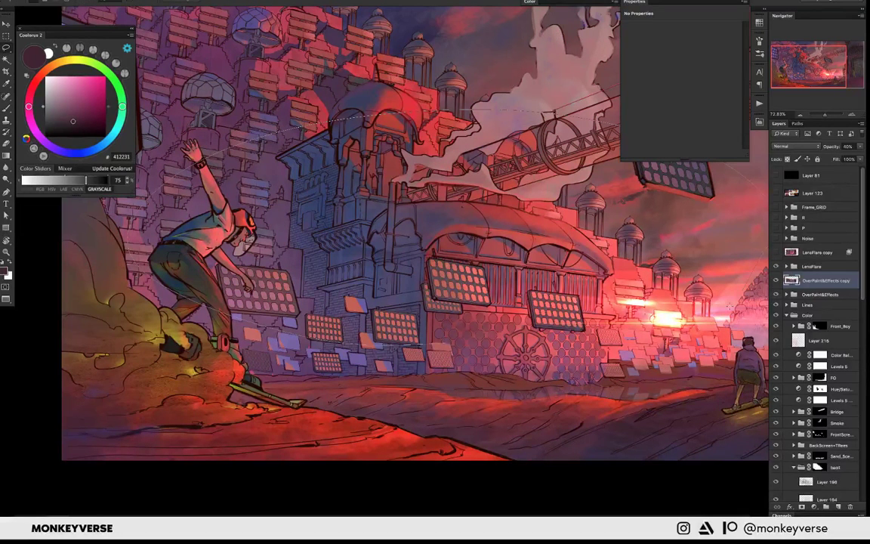
drag(423, 346, 490, 349)
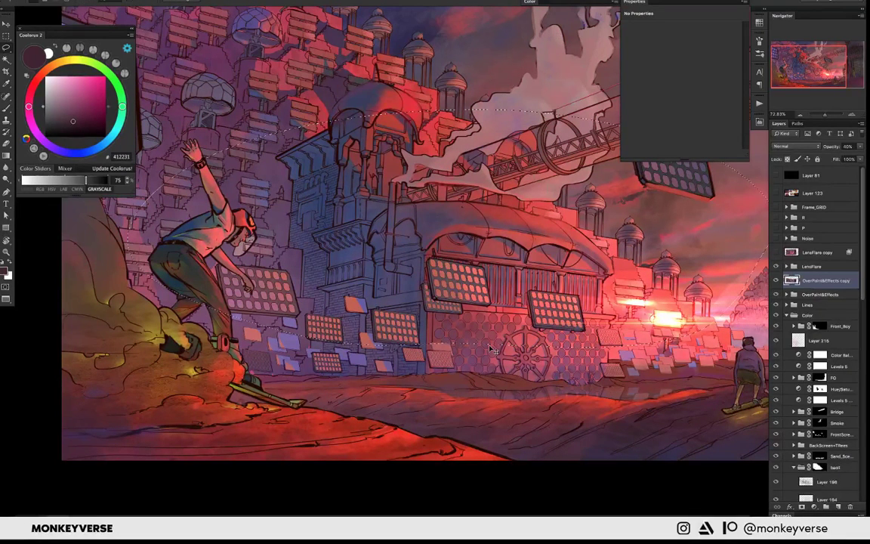
scroll(491, 349, down, 3)
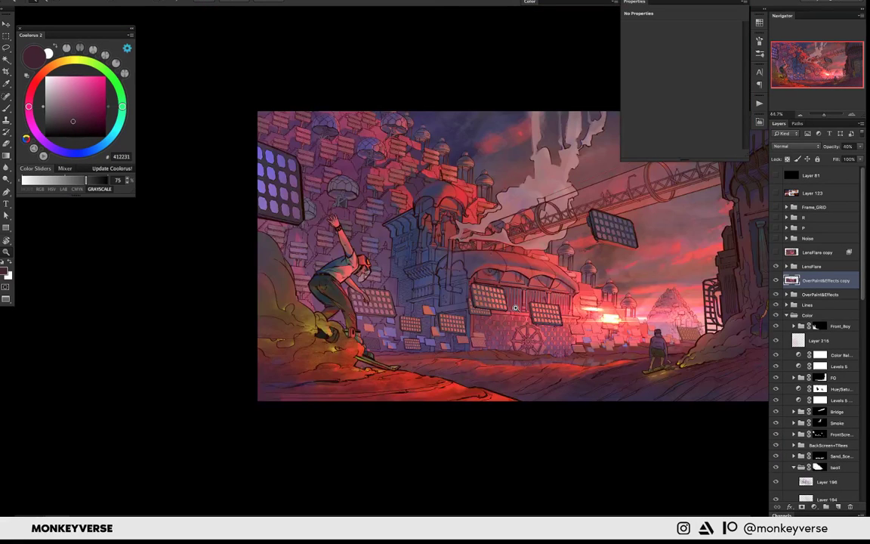
scroll(515, 307, down, 2)
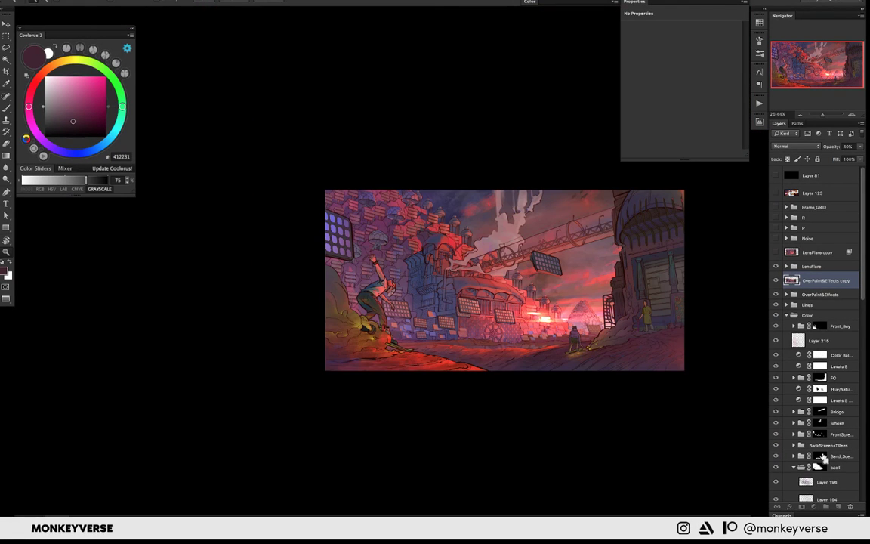
ctrl+click(822, 456)
ctrl+click(819, 377)
- Rotate the view counterclockwise and drag the LensFlare copy layer to the trash
scroll(513, 306, up, 5)
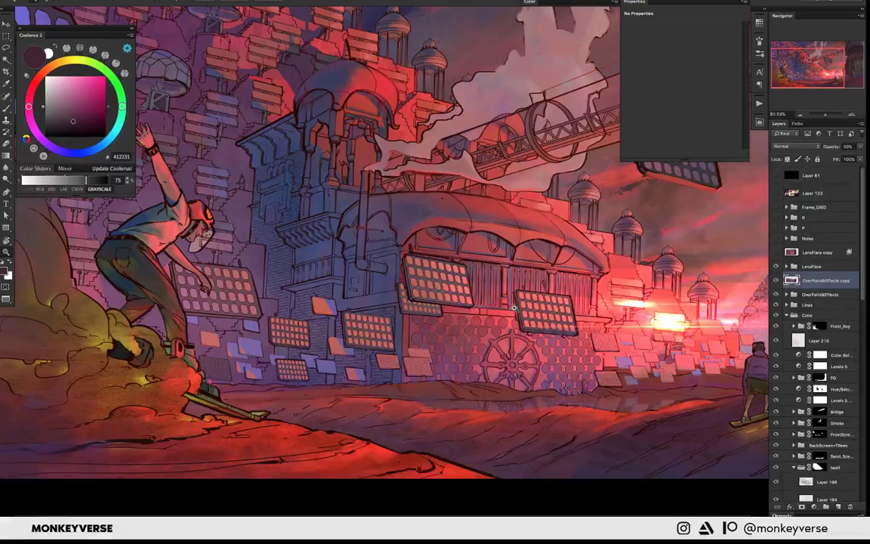
drag(514, 306, 598, 272)
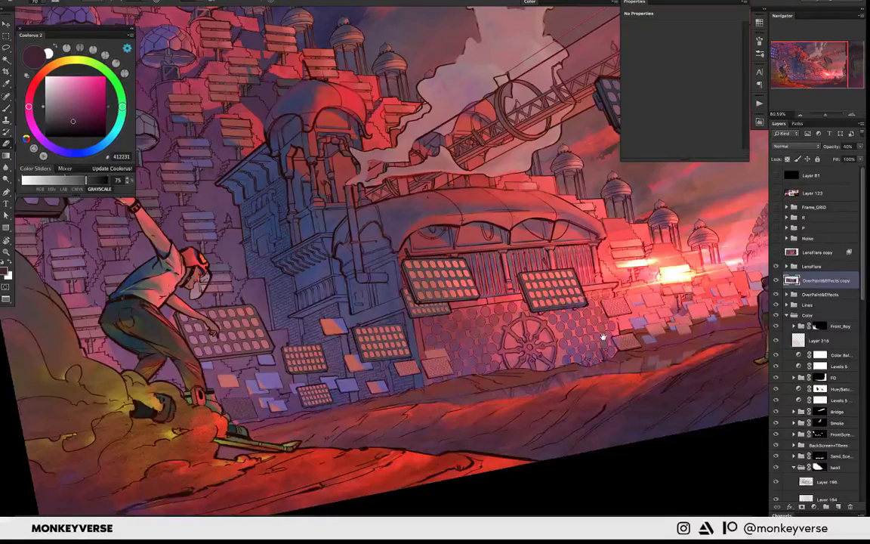
drag(603, 336, 599, 337)
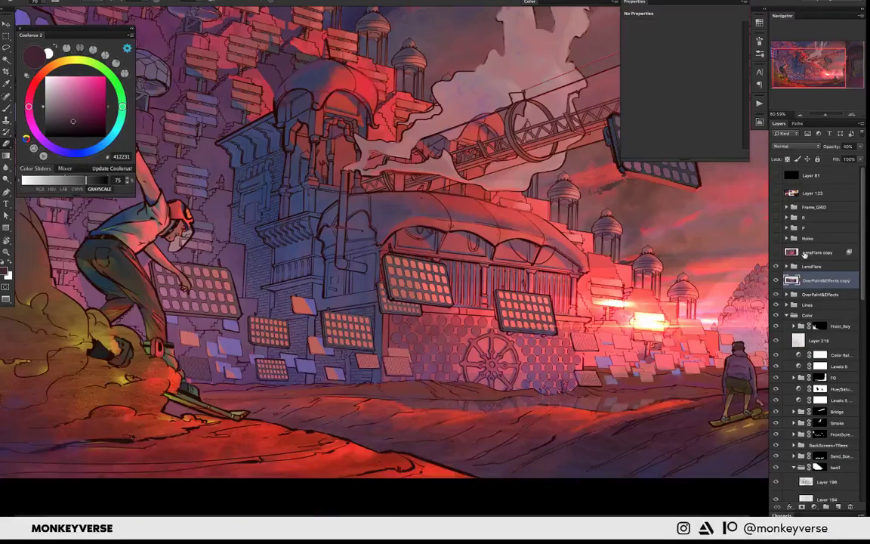
drag(804, 255, 795, 262)
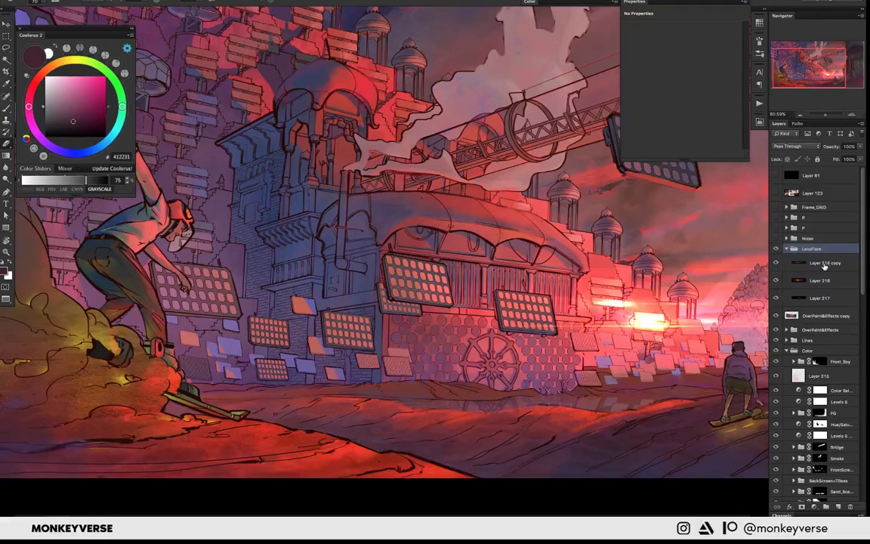
- Add a layer mask to the LensFlare group and brush white over the wall glow
click(802, 507)
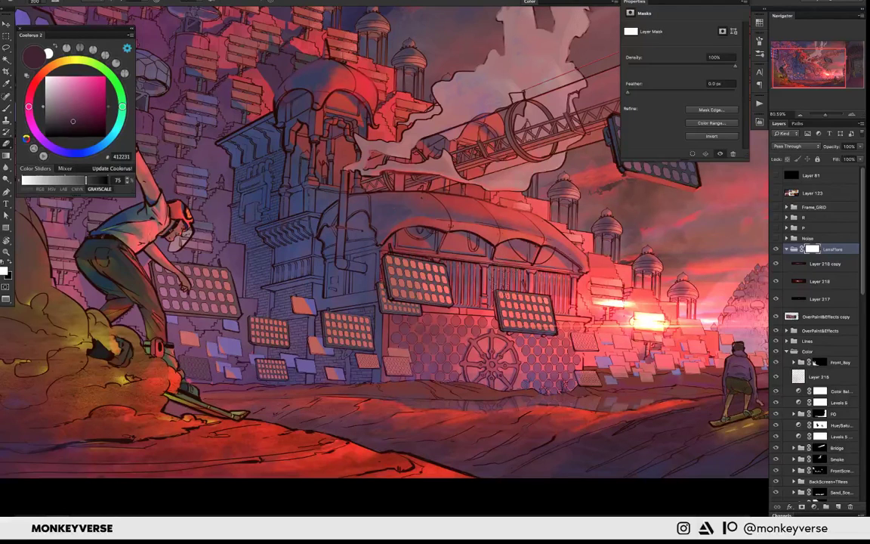
key(d)
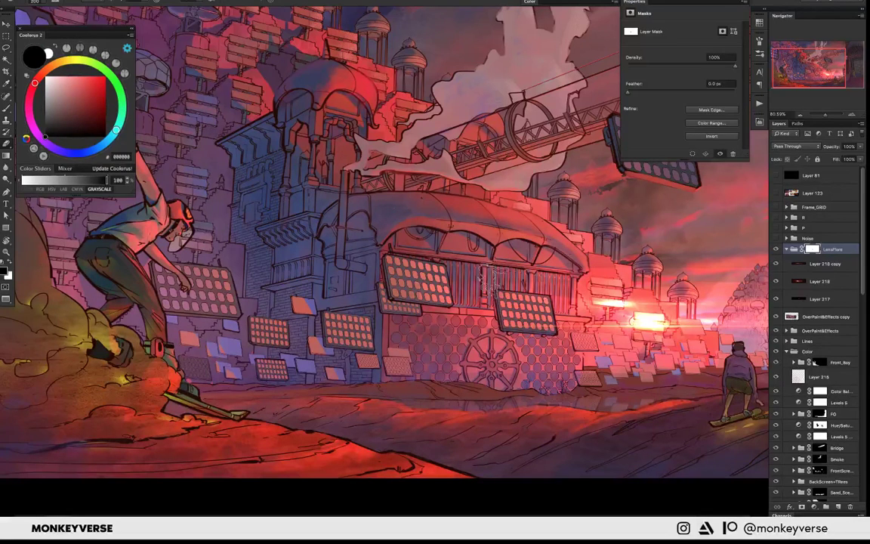
key(x)
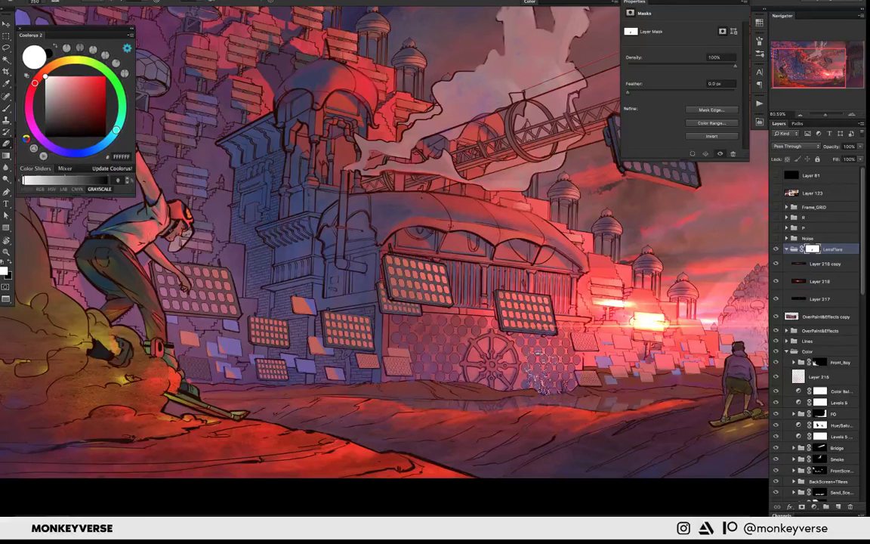
drag(543, 374, 494, 362)
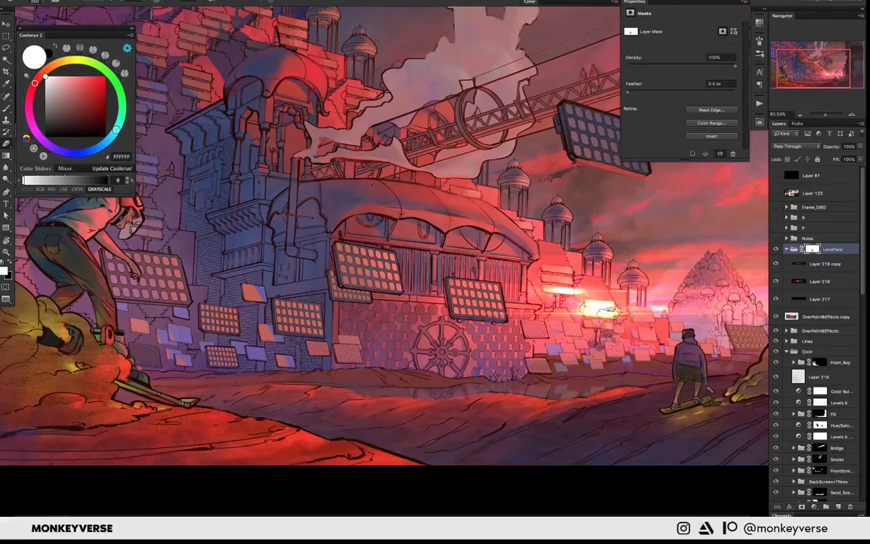
click(604, 310)
drag(604, 366, 591, 365)
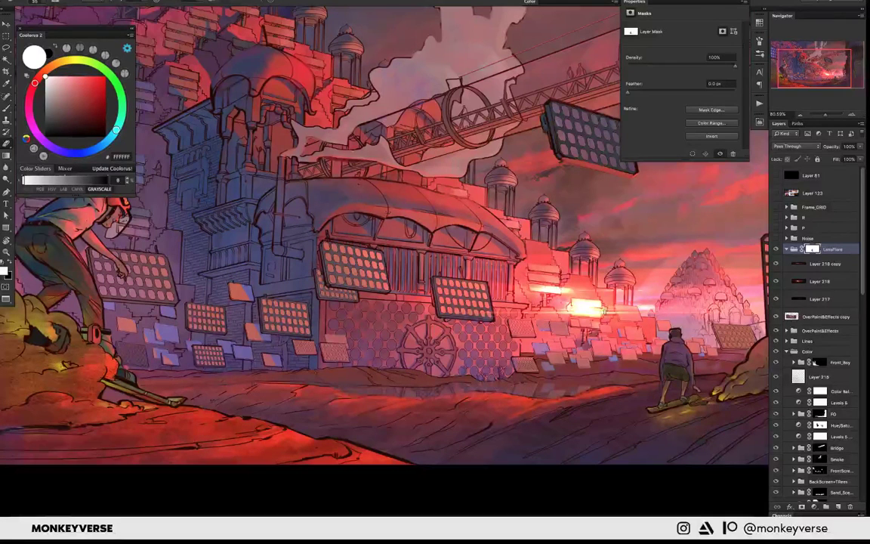
scroll(826, 316, down, 5)
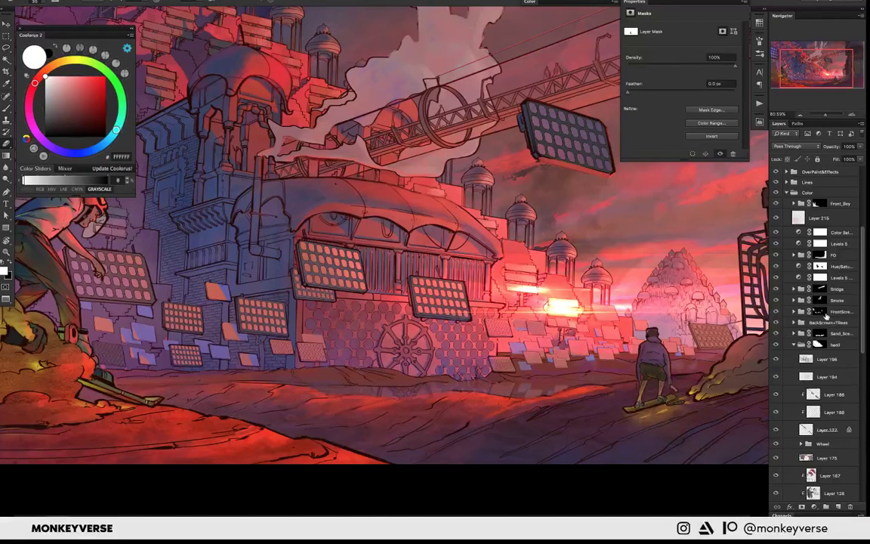
- Load the lit panel layers as a selection, then deselect and centre the artwork
ctrl+click(823, 332)
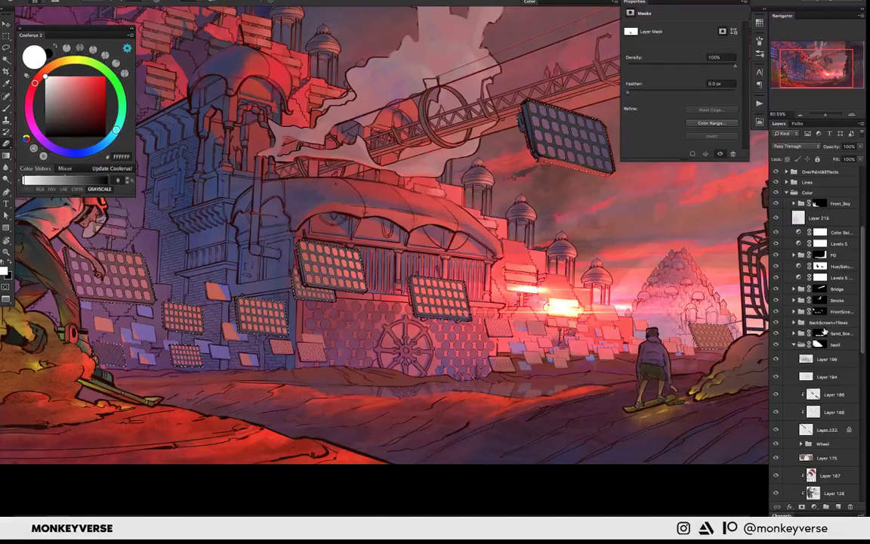
click(793, 322)
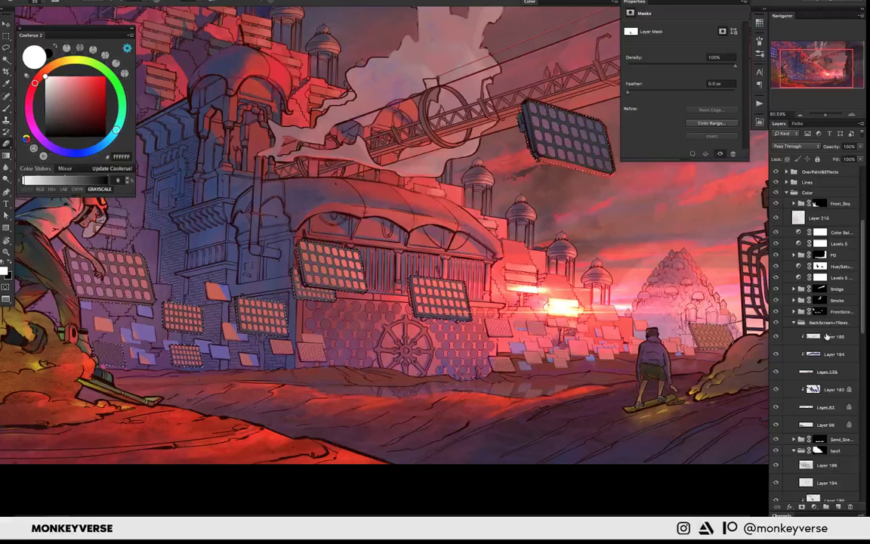
ctrl+shift+click(806, 373)
key(ctrl+d)
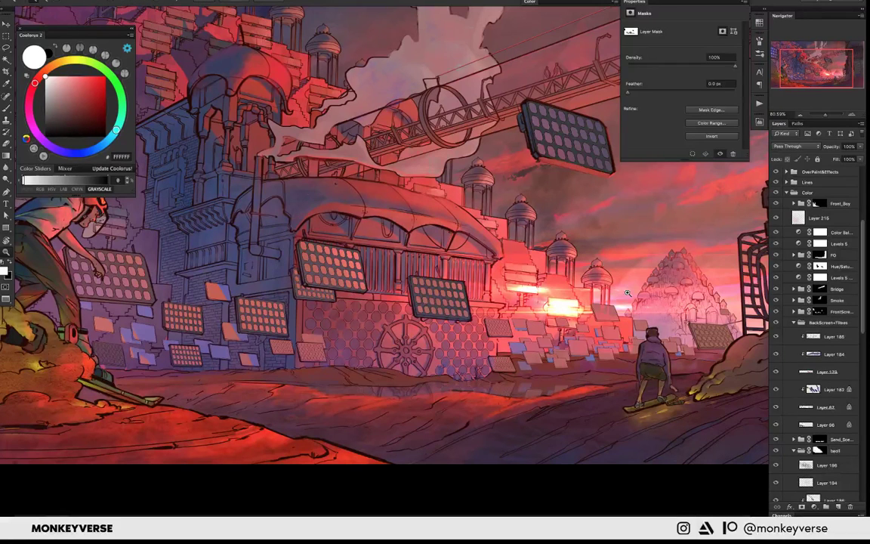
scroll(627, 293, down, 5)
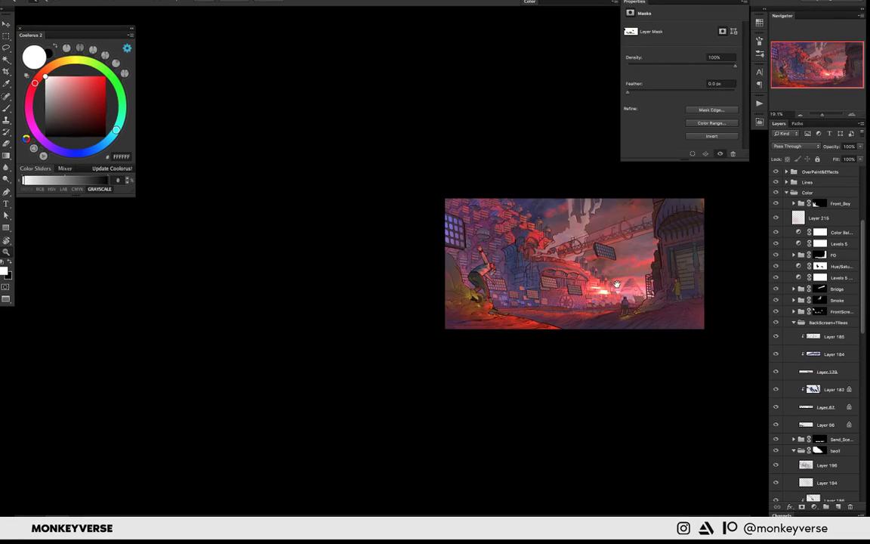
drag(617, 284, 577, 273)
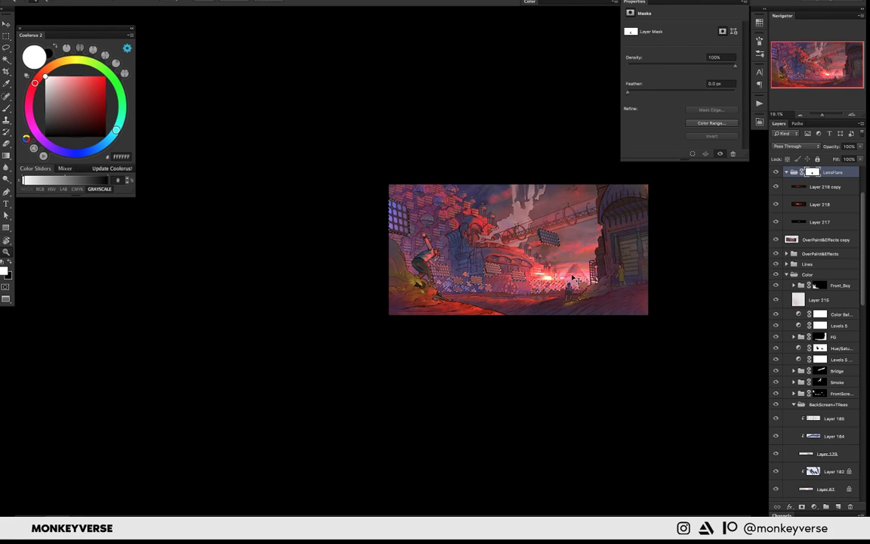
- Undo a test stroke on the flare mask, collapse LensFlare, and create a new layer above it
drag(587, 273, 598, 270)
key(ctrl+z)
scroll(596, 270, down, 1)
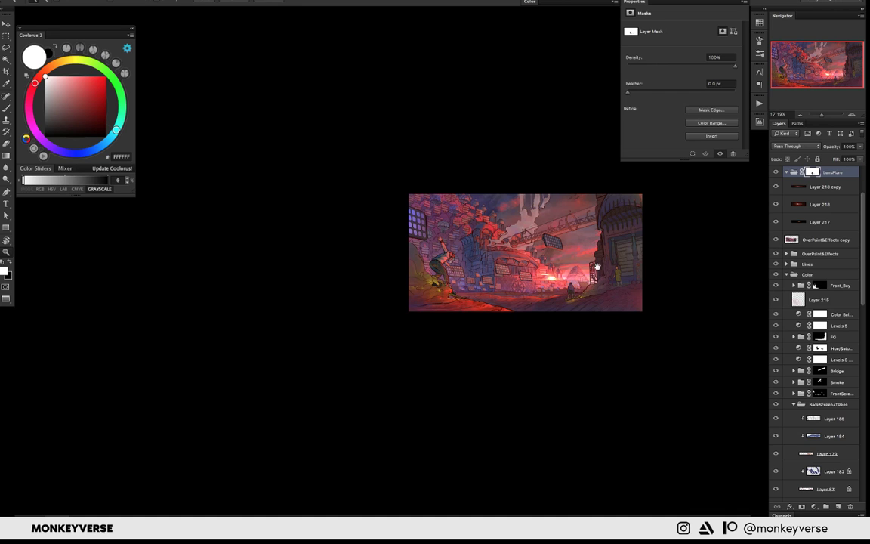
scroll(596, 268, up, 5)
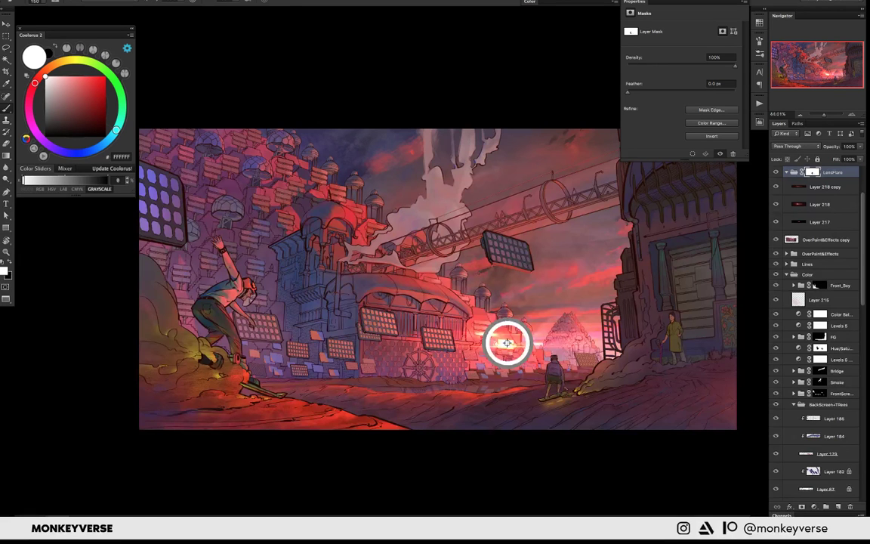
click(786, 173)
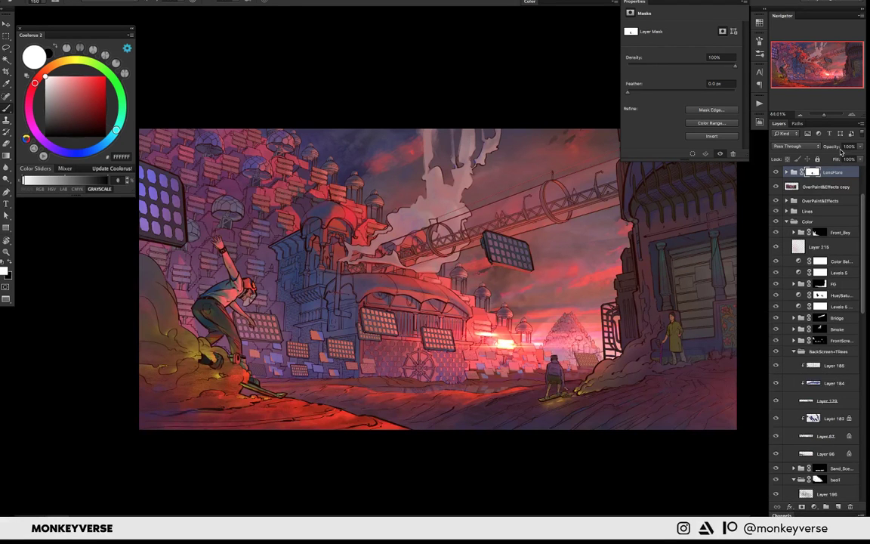
scroll(842, 218, up, 3)
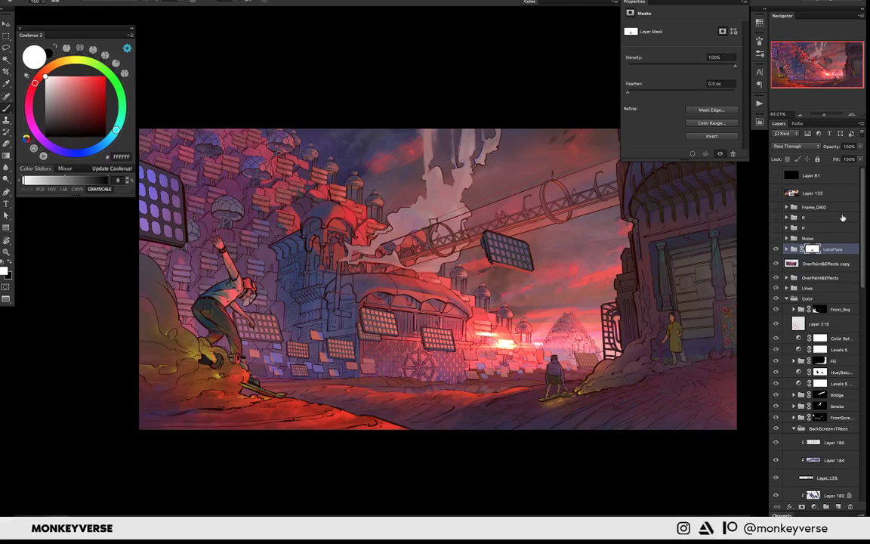
key(ctrl+shift+alt+n)
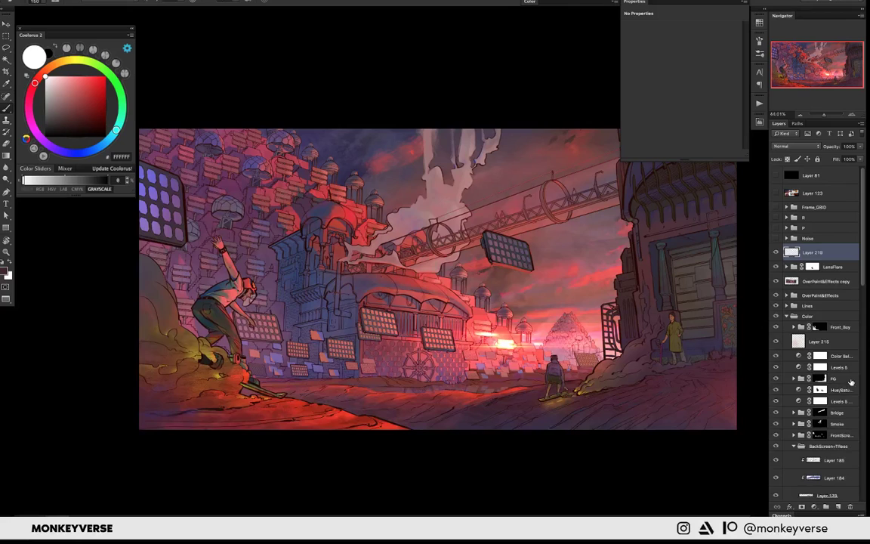
- Paint maroon over the bridge, then undo a peach stroke on it
alt+click(484, 278)
drag(484, 278, 561, 237)
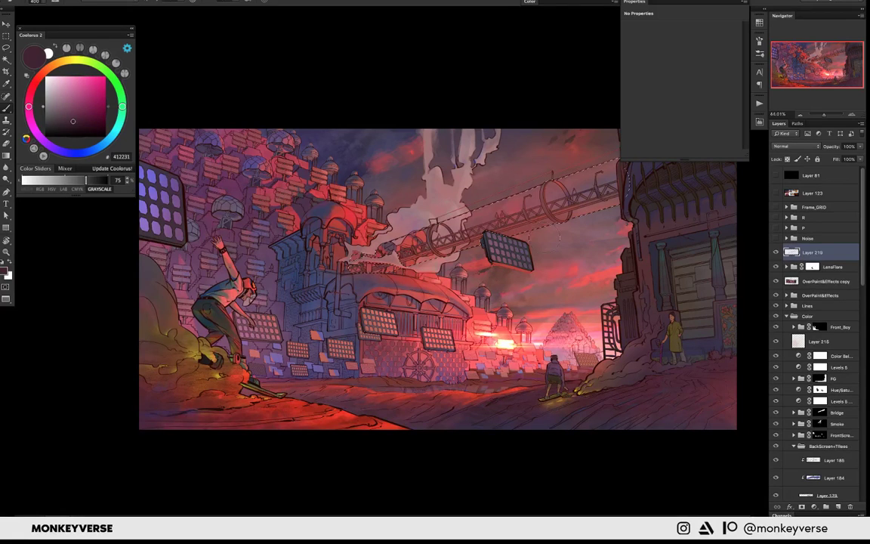
key(x)
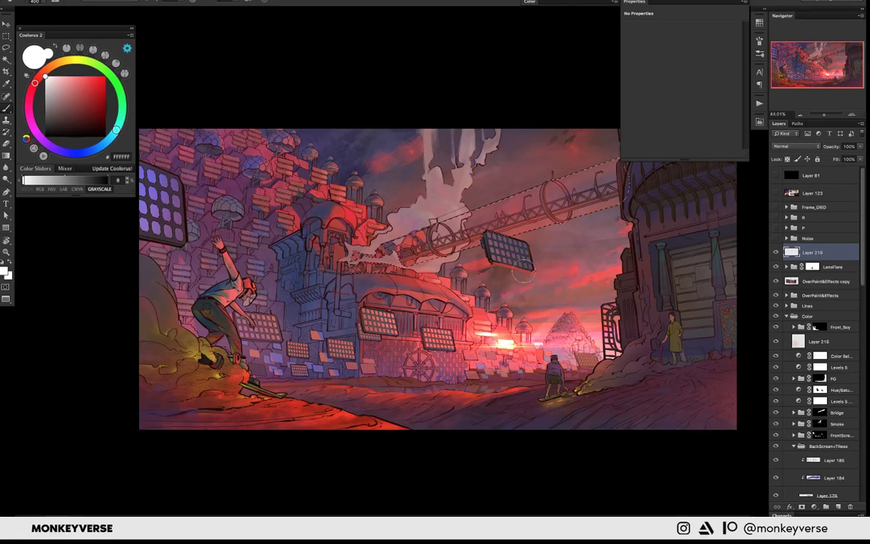
alt+click(524, 275)
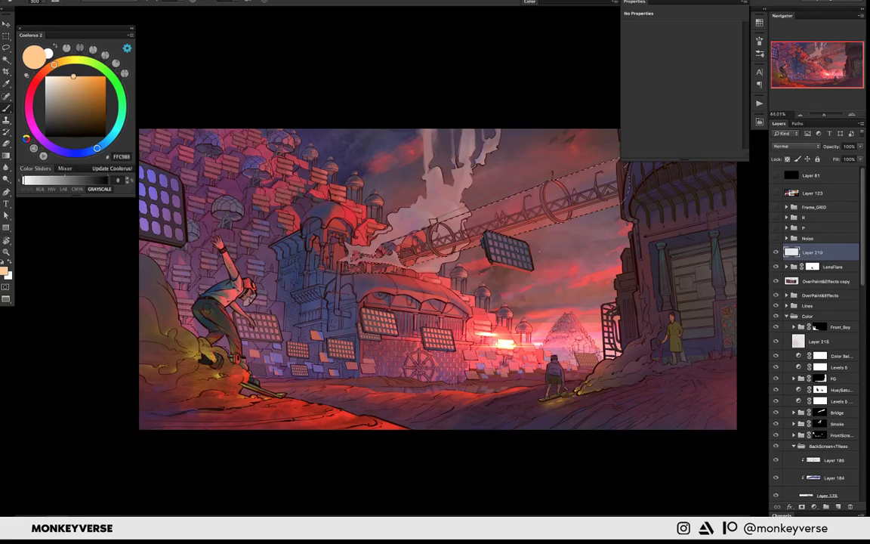
drag(539, 250, 702, 186)
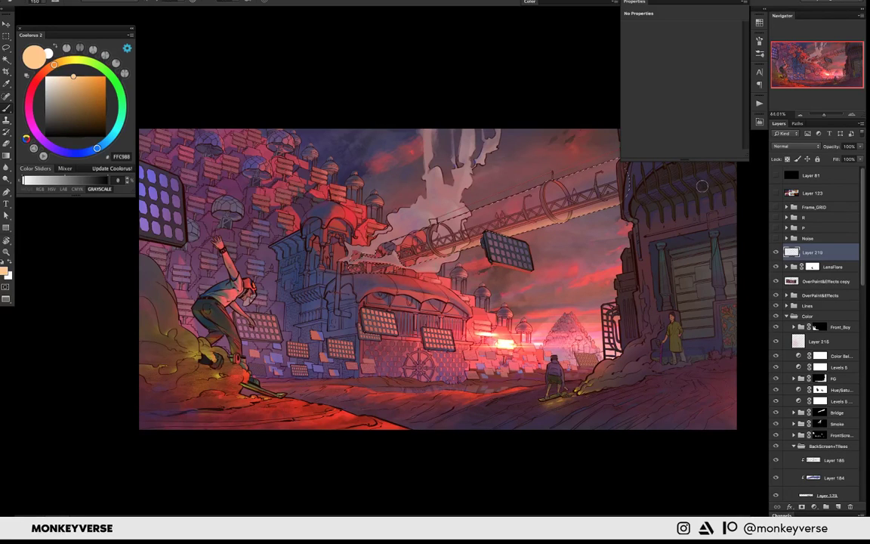
key(ctrl+z)
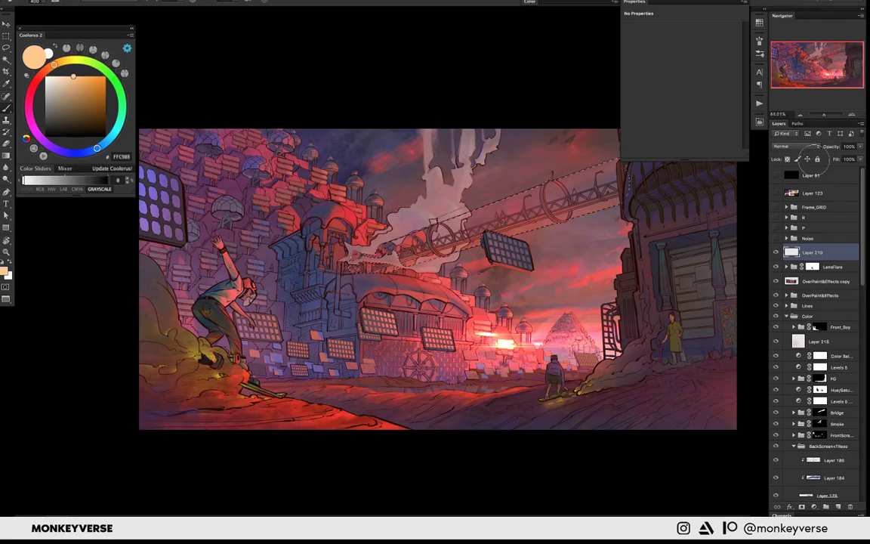
- Sample the red E14847 from the artwork as the painting colour
scroll(520, 241, down, 5)
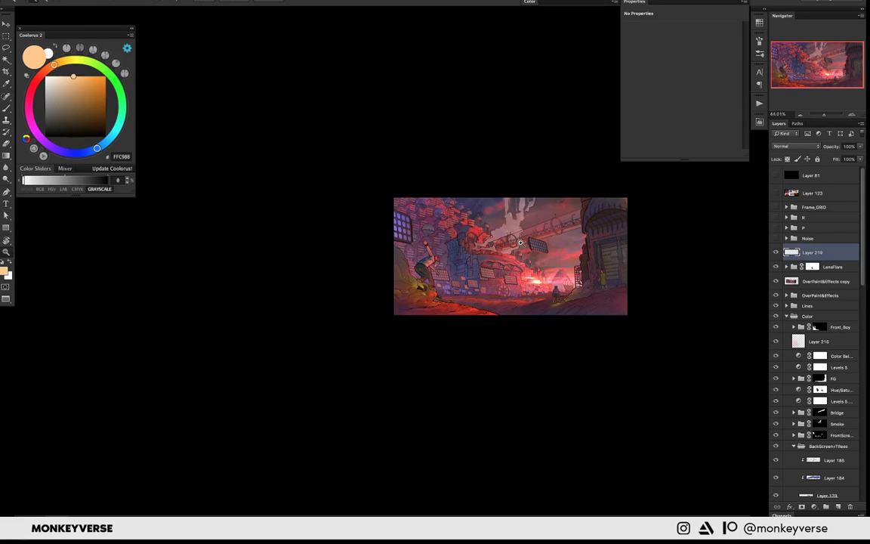
scroll(559, 244, down, 2)
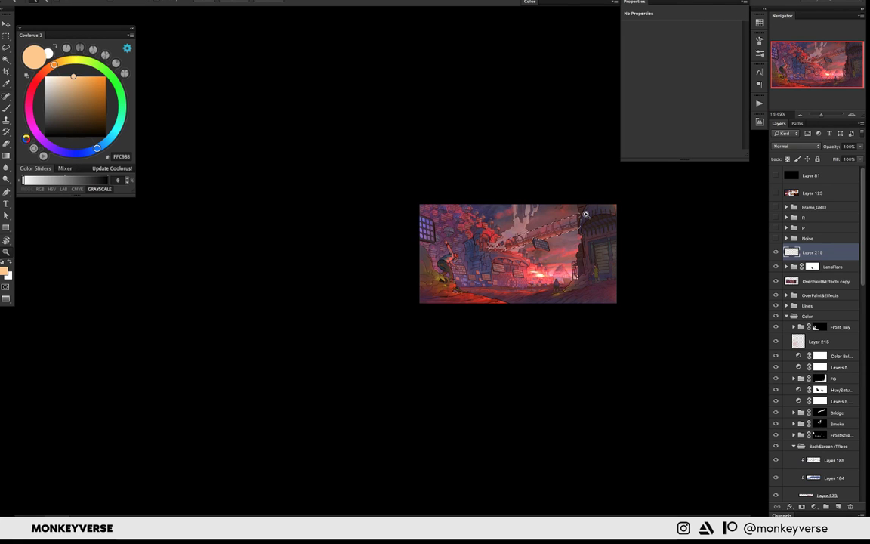
scroll(585, 214, up, 2)
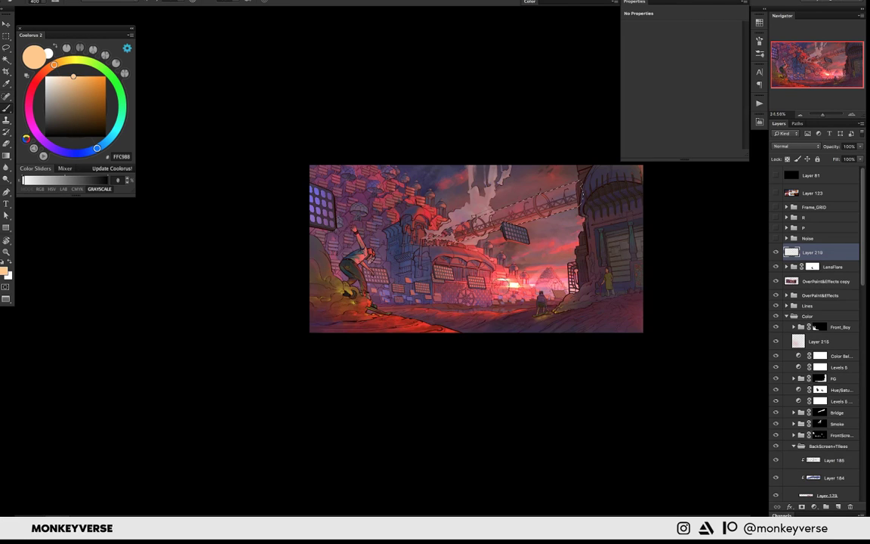
alt+click(441, 244)
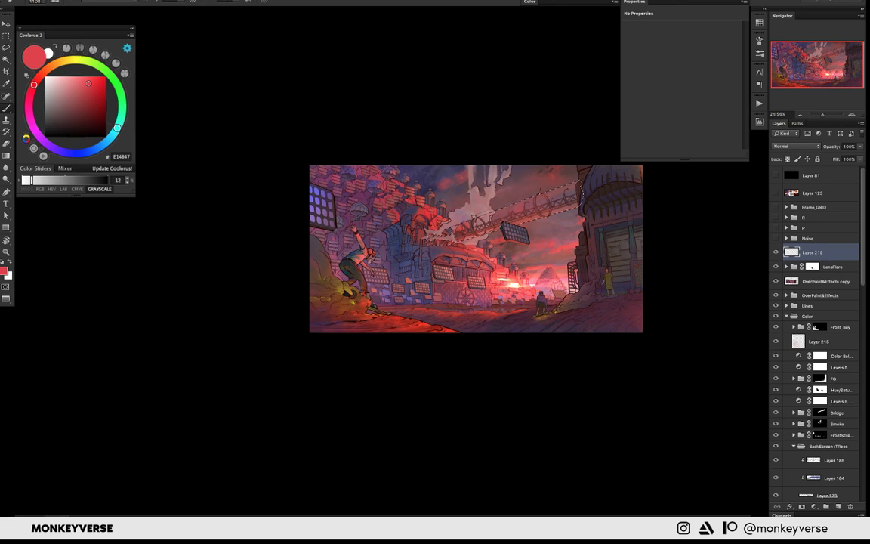
- Switch to spot healing and load the FG mask selection of the foreground building and ground
key(j)
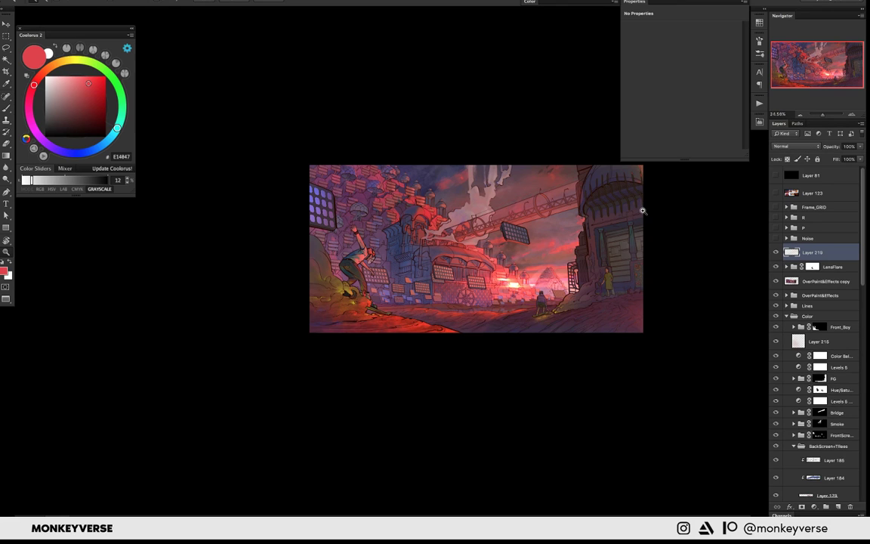
scroll(642, 211, right, 2)
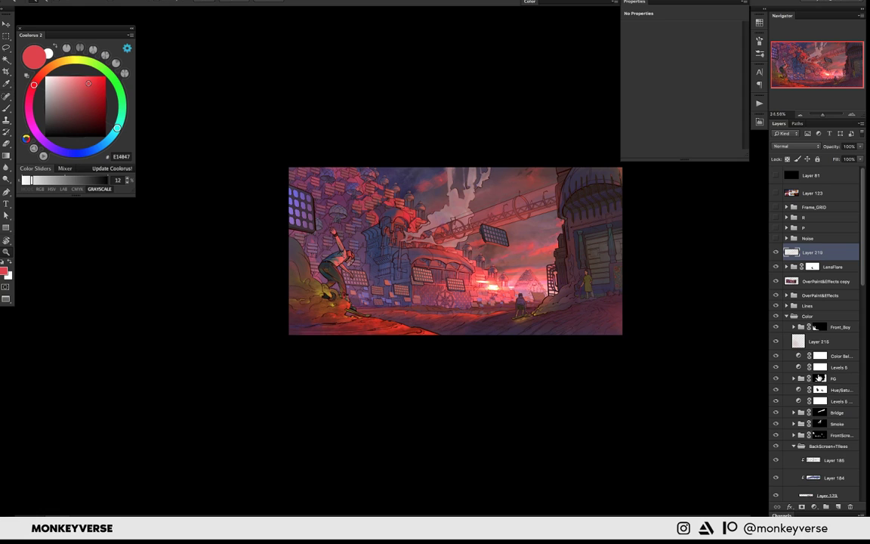
ctrl+click(821, 378)
scroll(562, 224, up, 5)
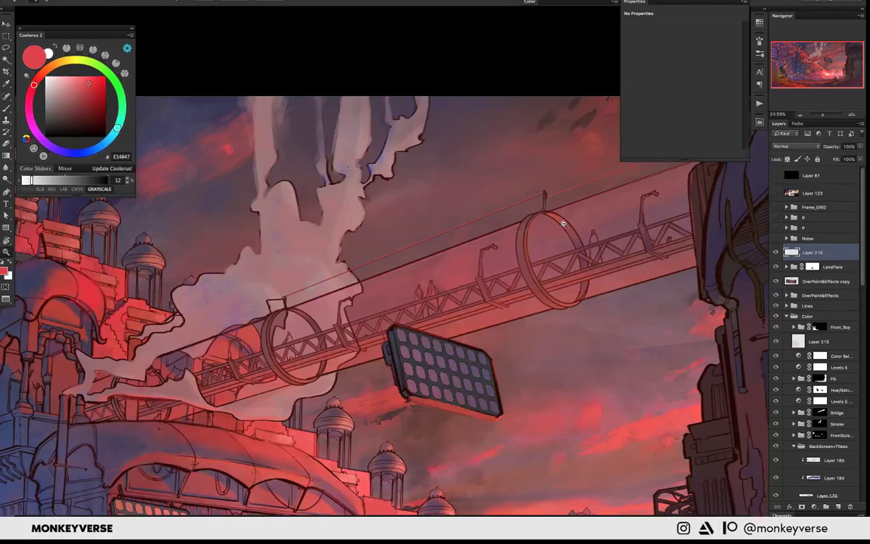
scroll(563, 224, down, 5)
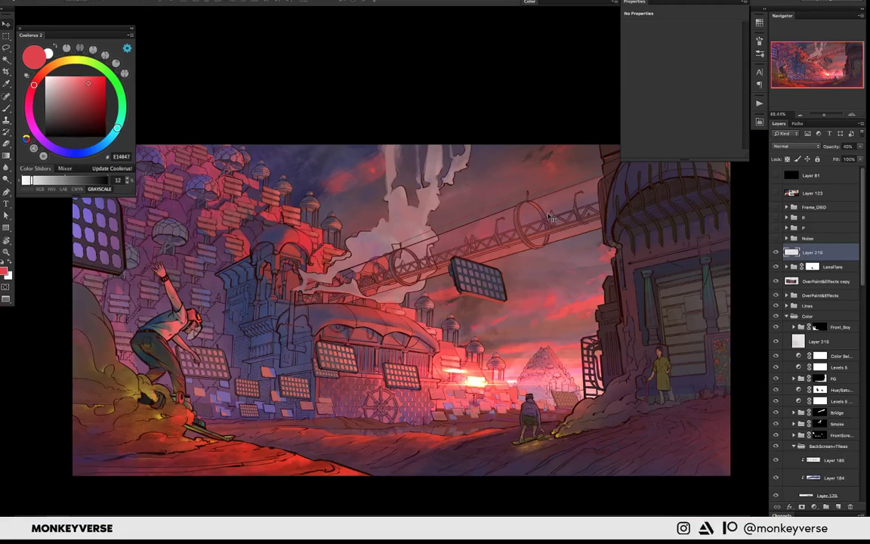
scroll(558, 221, down, 1)
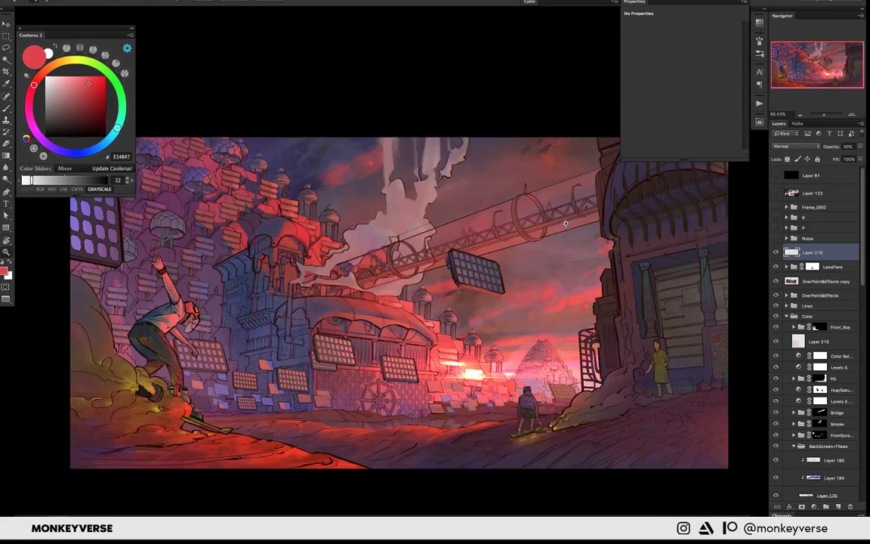
scroll(512, 260, down, 2)
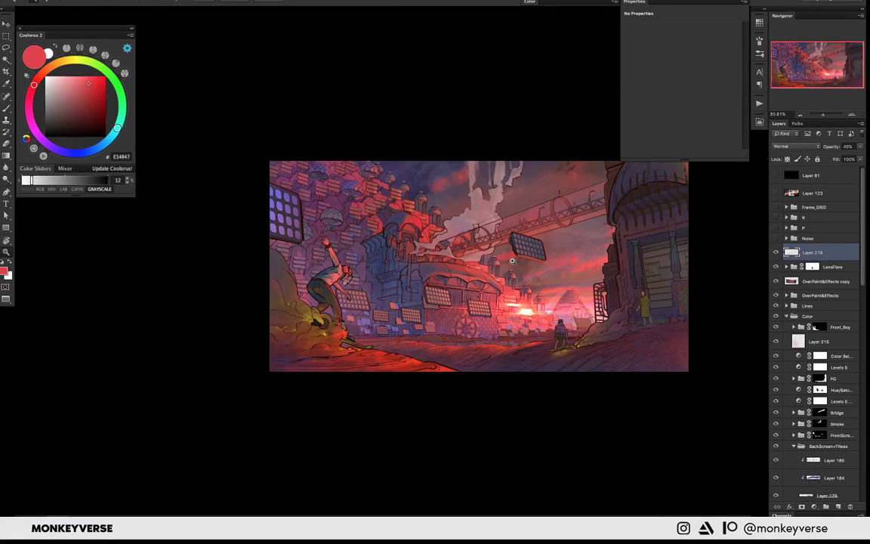
scroll(512, 260, down, 1)
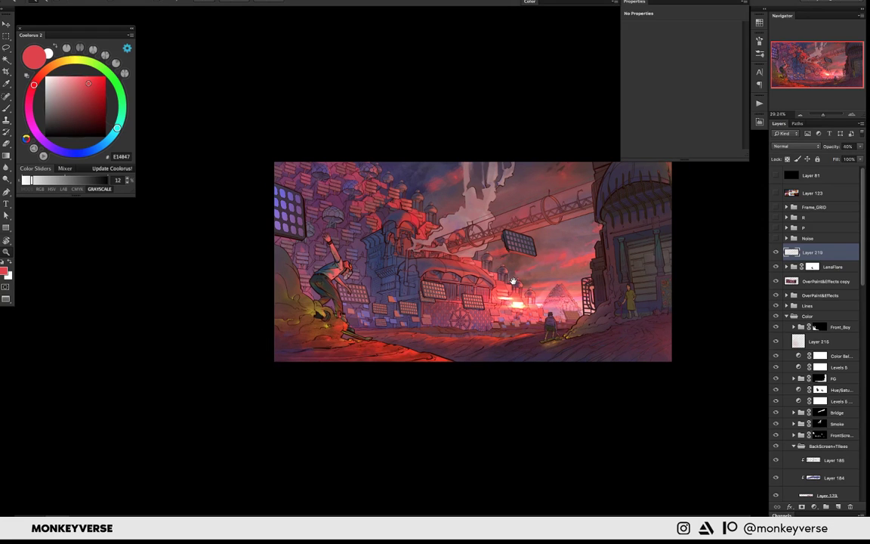
scroll(512, 281, down, 1)
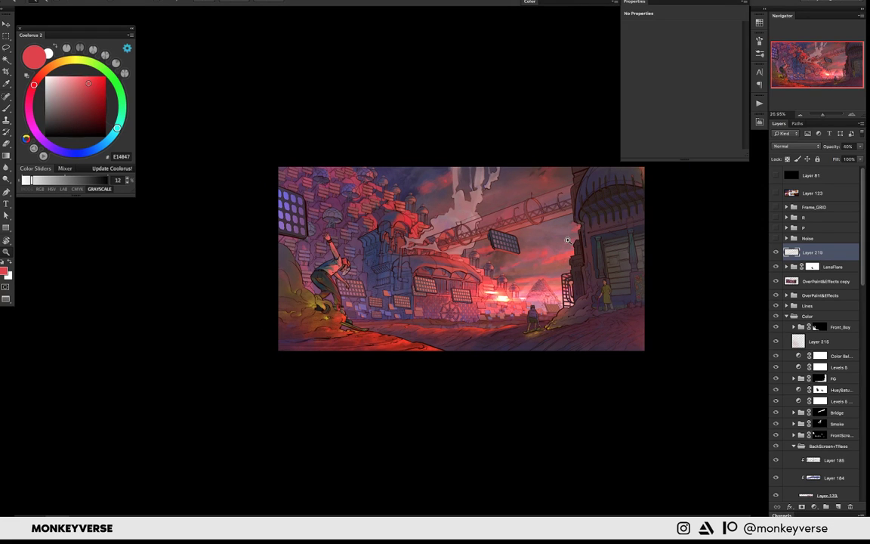
scroll(555, 289, down, 1)
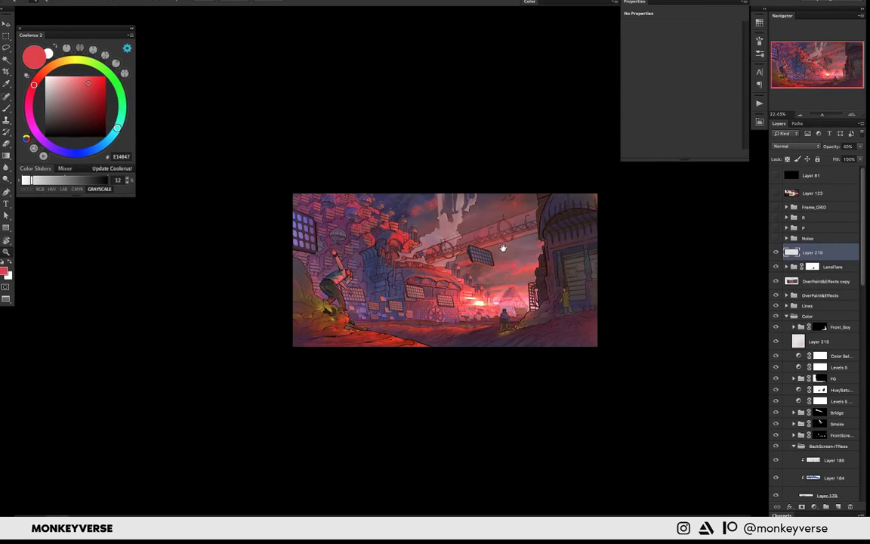
- Mirror the canvas horizontally, then zoom and pan to inspect the flipped street composition
key(ctrl+shift+h)
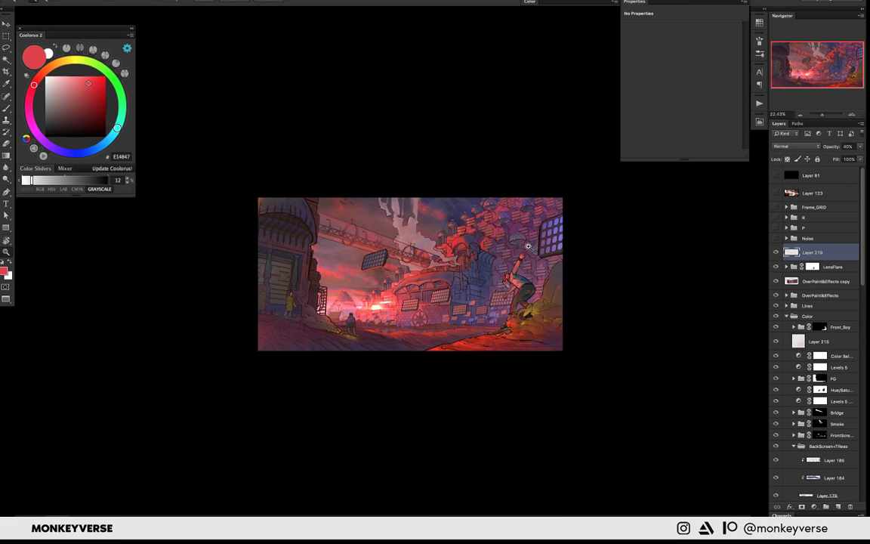
scroll(528, 246, down, 2)
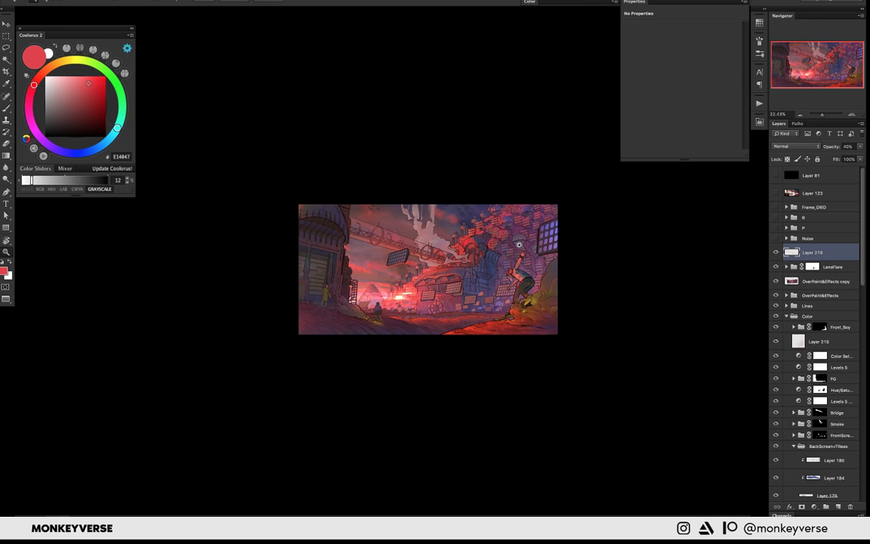
drag(519, 244, 494, 250)
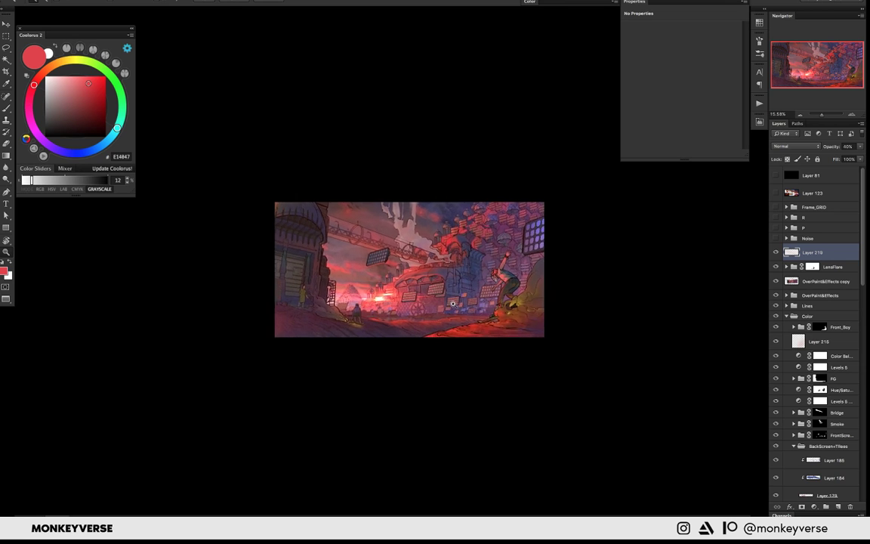
scroll(347, 277, up, 2)
scroll(466, 307, up, 3)
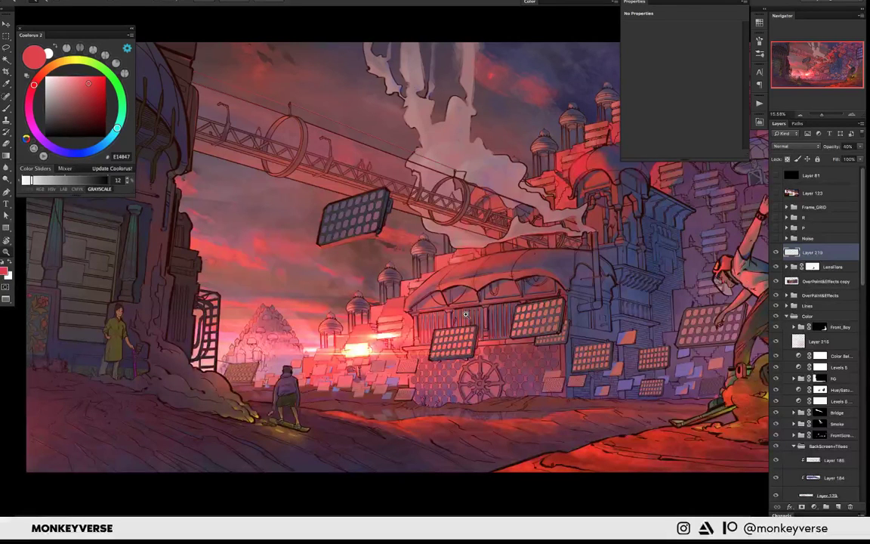
scroll(343, 270, down, 3)
- Make white the painting colour, tilt the view to check brush presets, then level it again
key(x)
scroll(358, 255, up, 2)
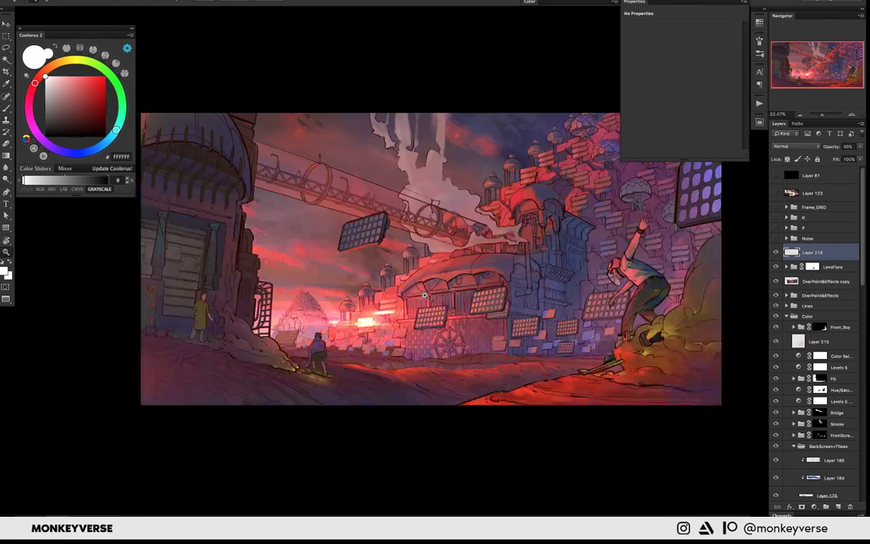
scroll(424, 294, up, 2)
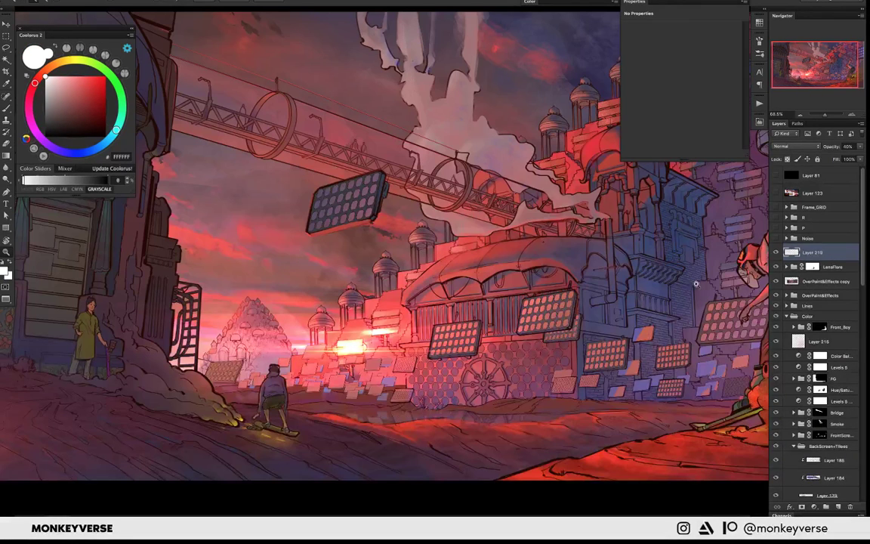
drag(695, 284, 316, 247)
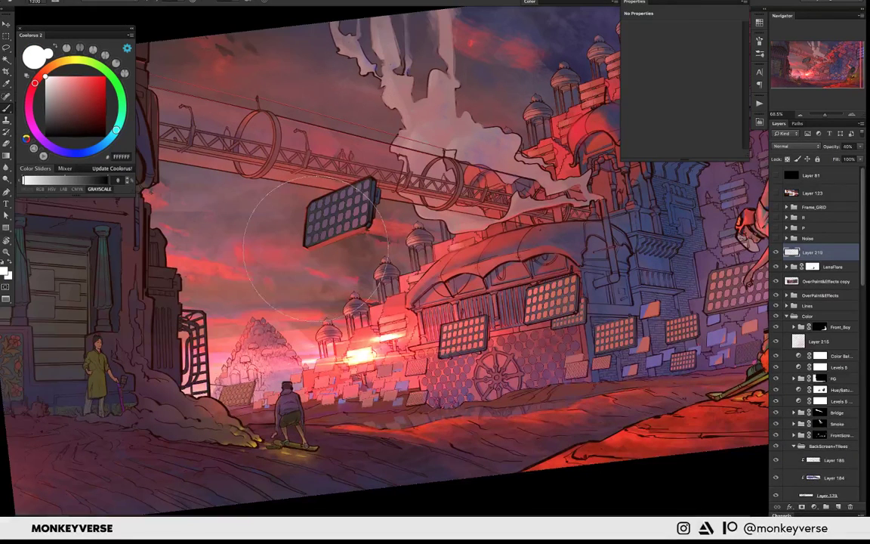
right_click(328, 254)
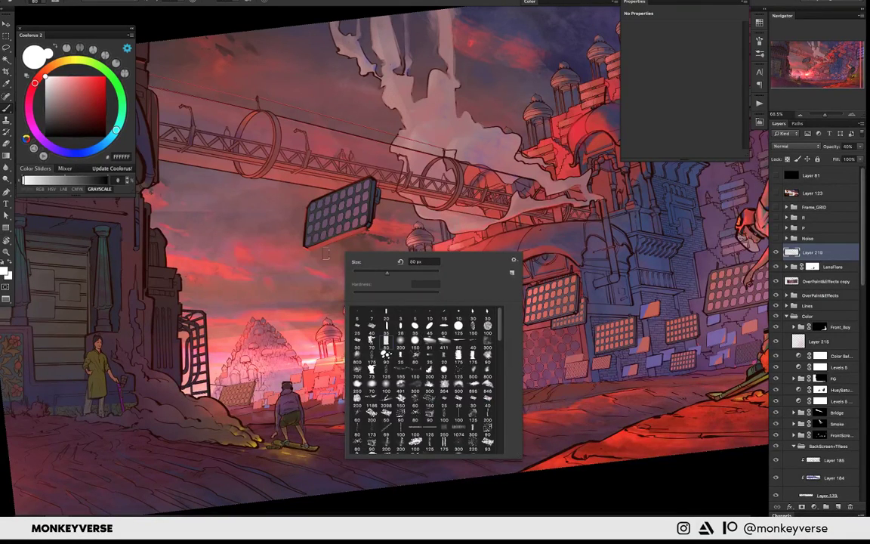
key(Escape)
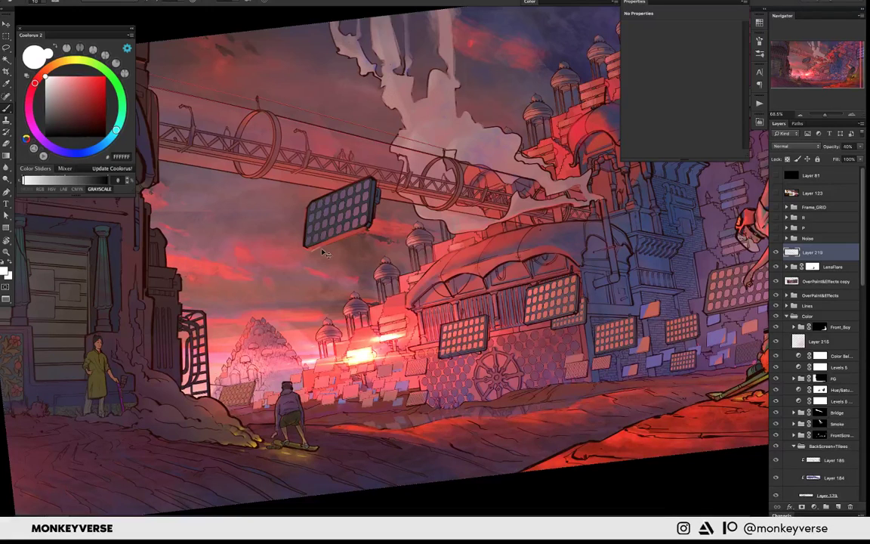
mouse_move(453, 302)
mouse_down()
mouse_move(484, 272)
mouse_move(373, 307)
mouse_up()
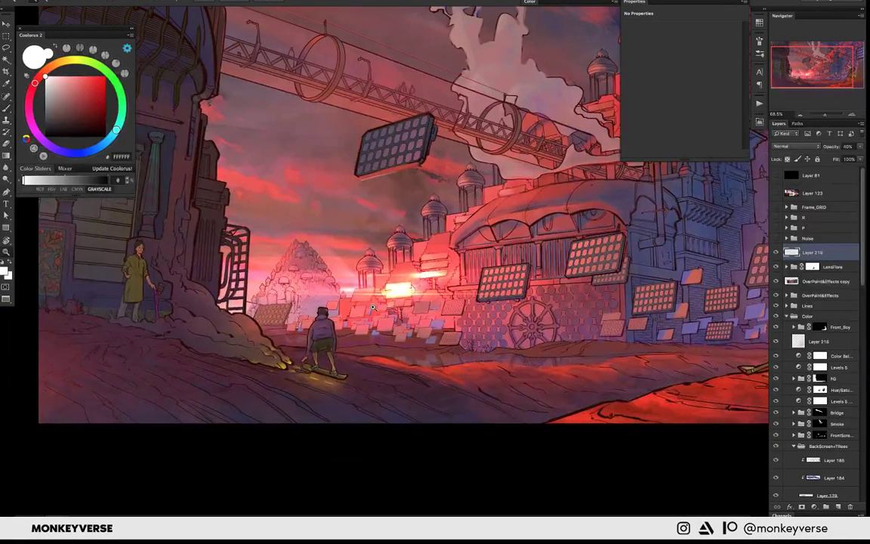
scroll(372, 308, down, 2)
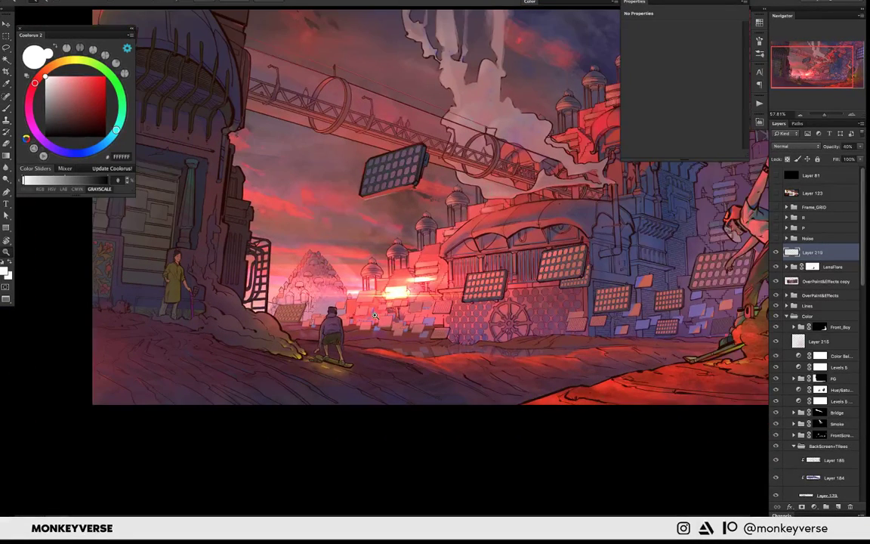
- Sample coral red FF6459 from the sunset and paint a brighter glow on the solar panels
drag(372, 315, 411, 319)
alt+click(368, 277)
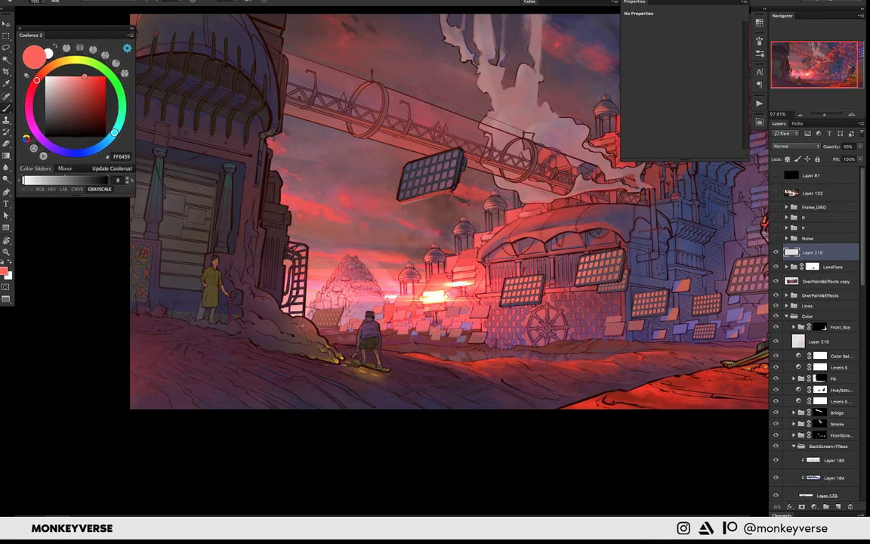
drag(706, 223, 719, 231)
key(j)
key(b)
- Adjust the brush size, rotate the view, and outline the dust cloud beside the standing figure
scroll(281, 330, up, 2)
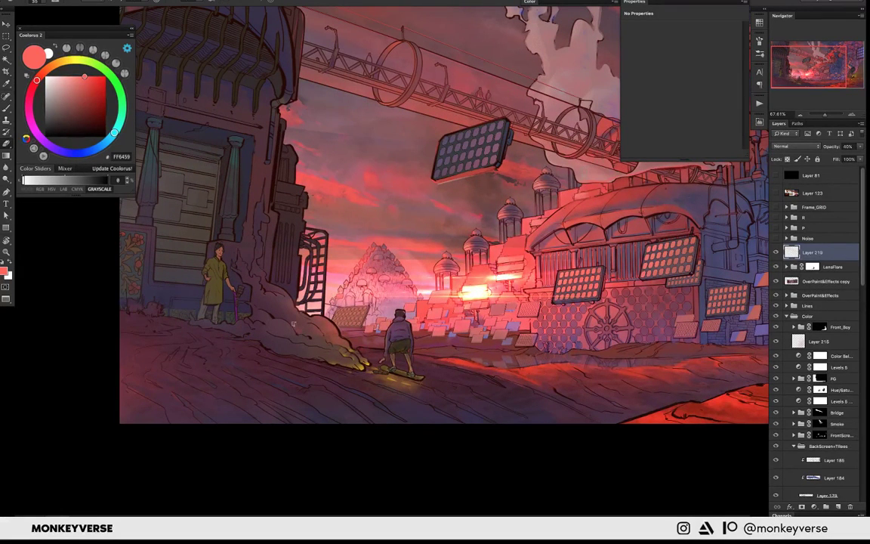
key(e)
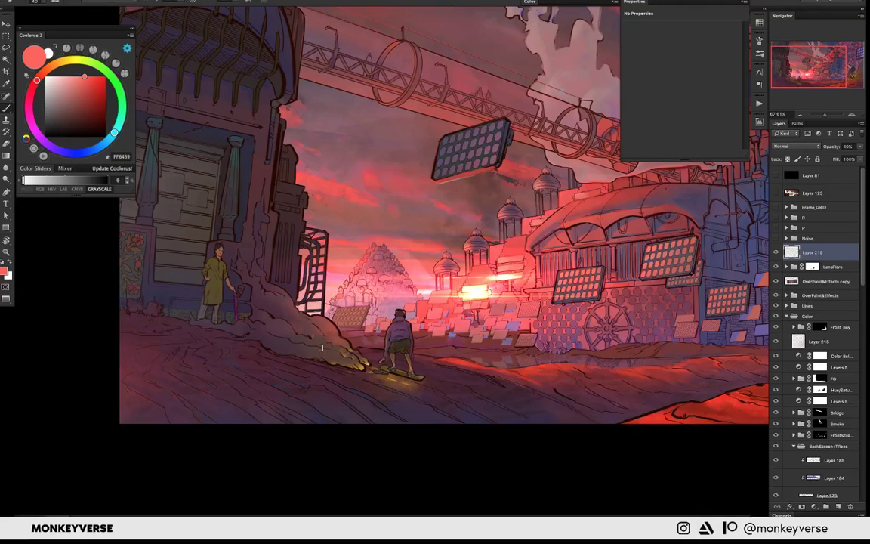
scroll(321, 347, up, 5)
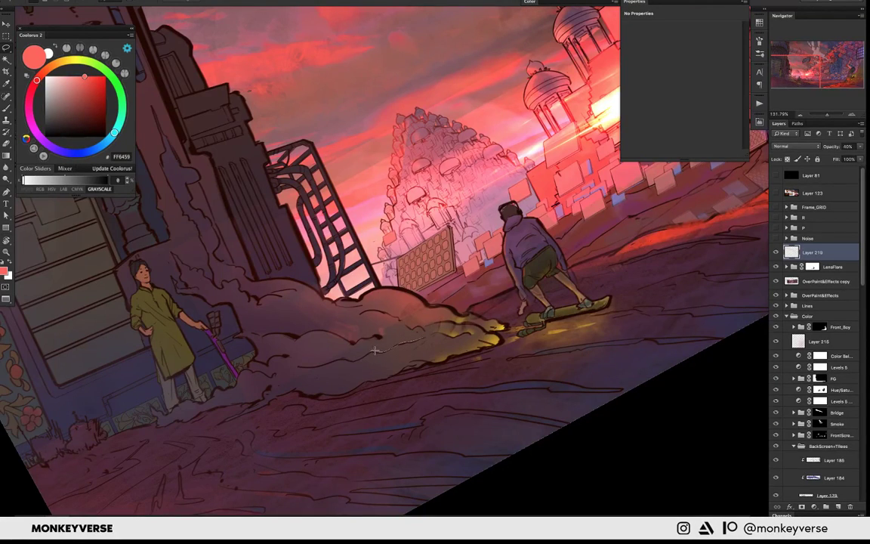
key(bracketright)
key(b)
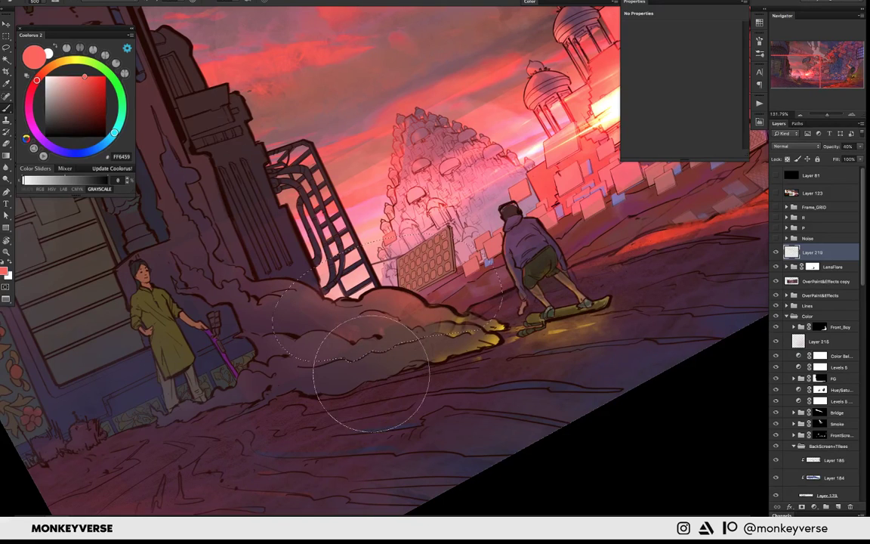
key(bracketleft)
key(bracketleft)
key(bracketleft)
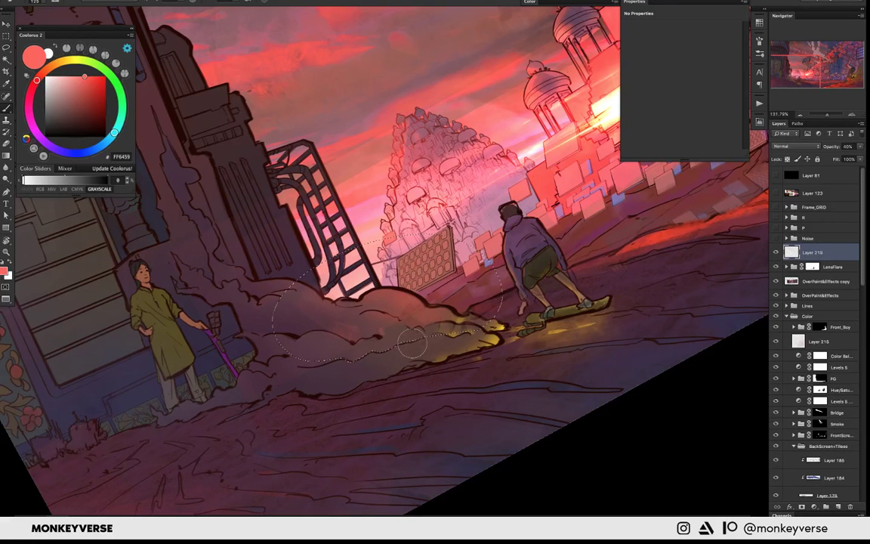
drag(412, 342, 453, 272)
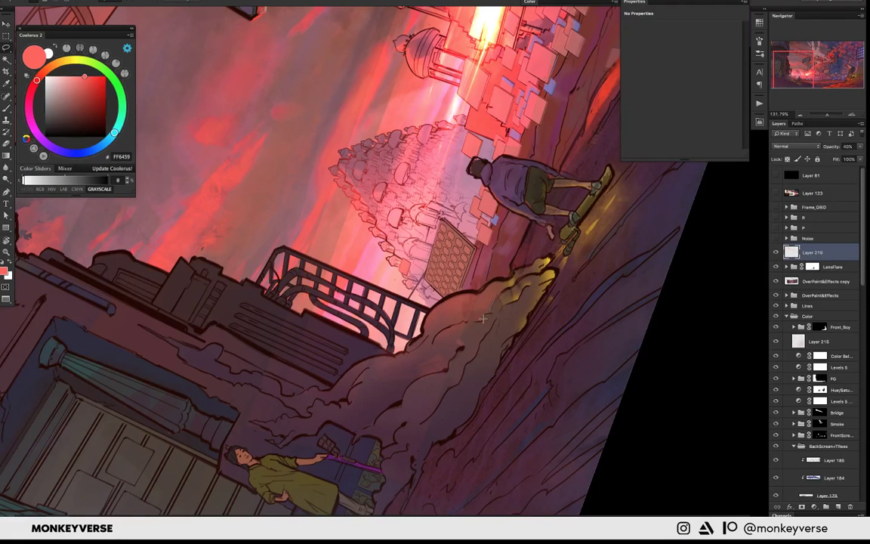
drag(483, 318, 477, 317)
key(b)
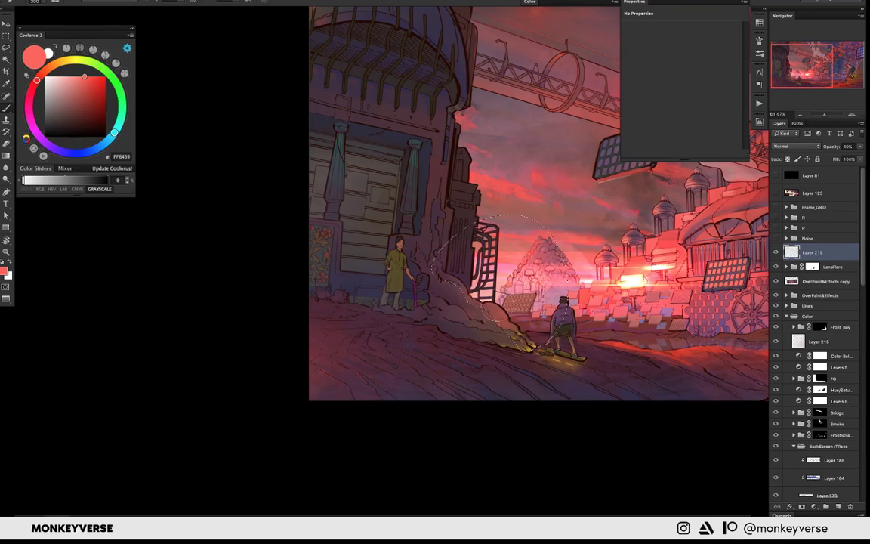
- Zoom in on the standing woman, expand the FG group, and load her outline as a selection
drag(522, 285, 512, 281)
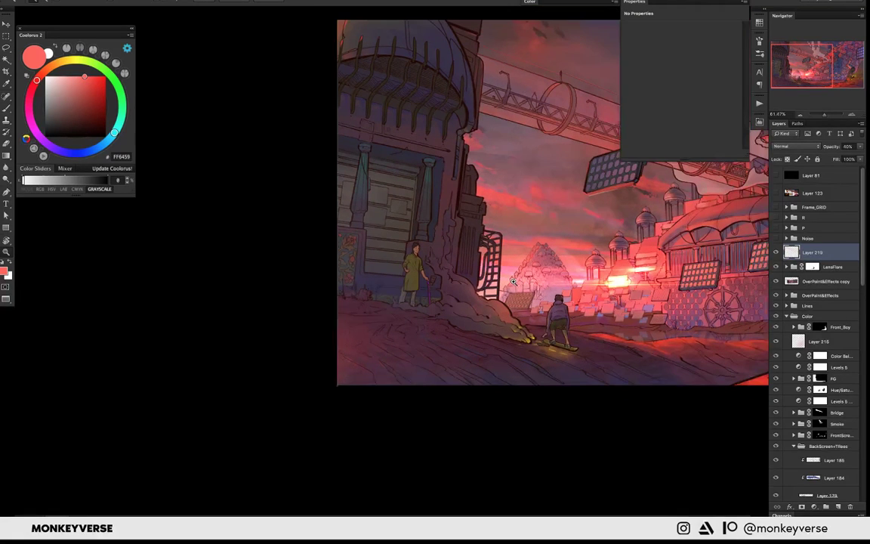
drag(391, 289, 423, 289)
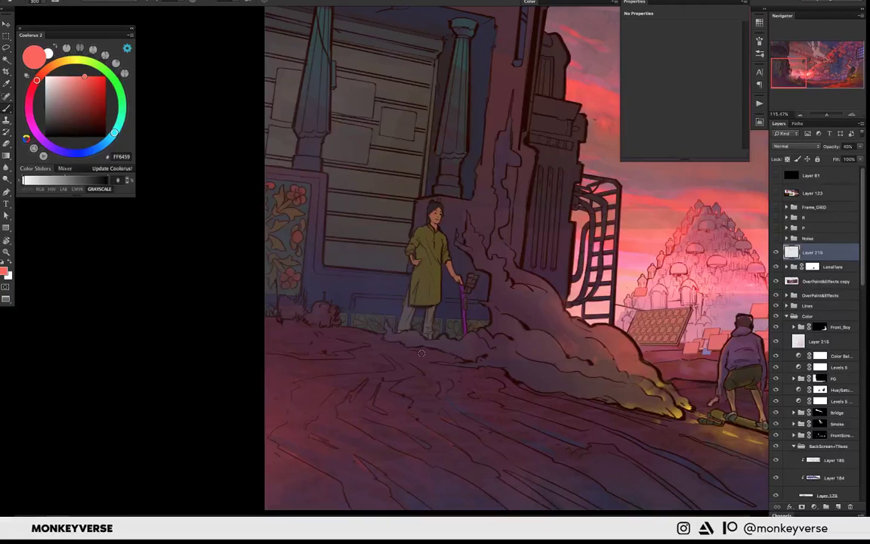
key(b)
alt+click(380, 317)
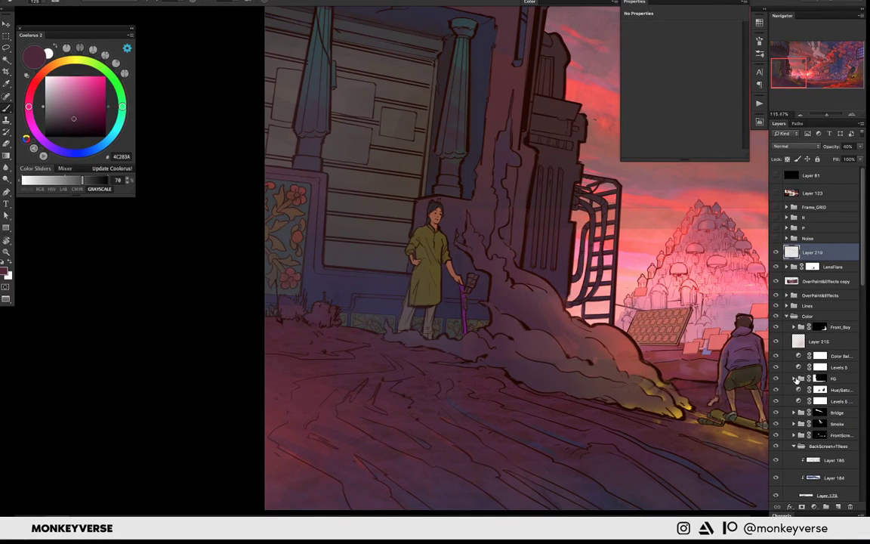
click(793, 377)
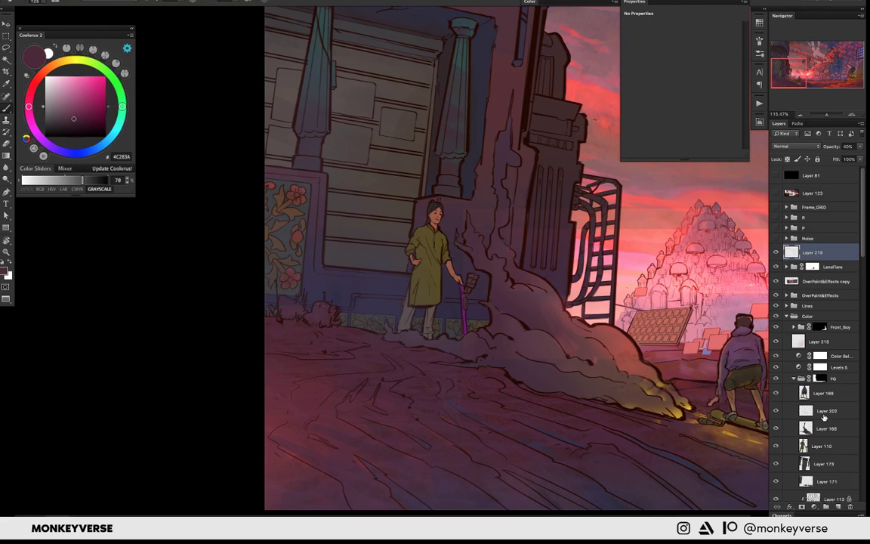
click(821, 446)
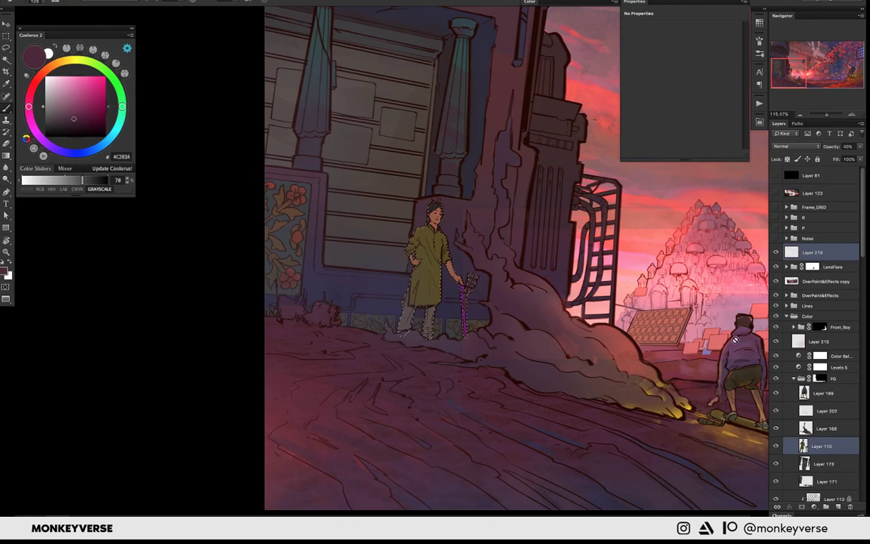
- Sample dark purples and a dark red, ending on 2E2A38, with a smaller brush for shading her
alt+click(454, 308)
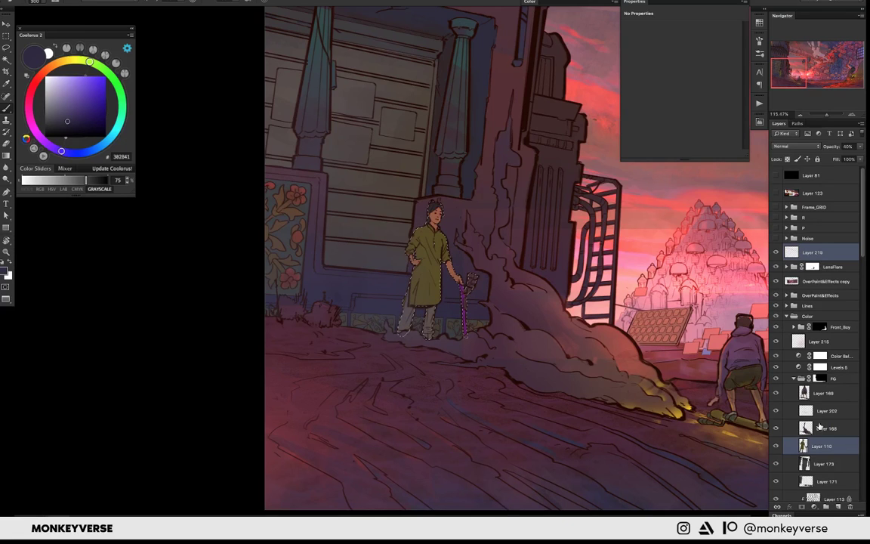
click(821, 446)
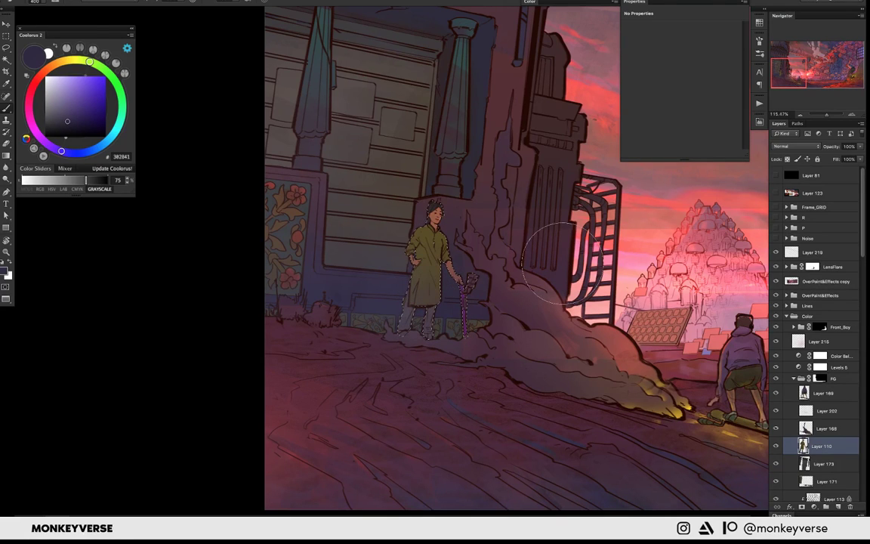
key(bracketleft)
key(bracketleft)
key(bracketleft)
alt+click(312, 401)
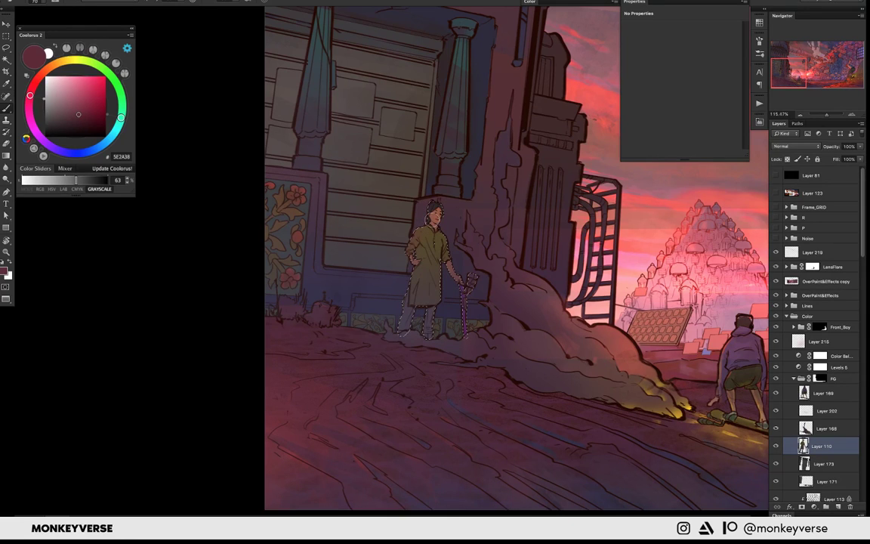
alt+click(435, 205)
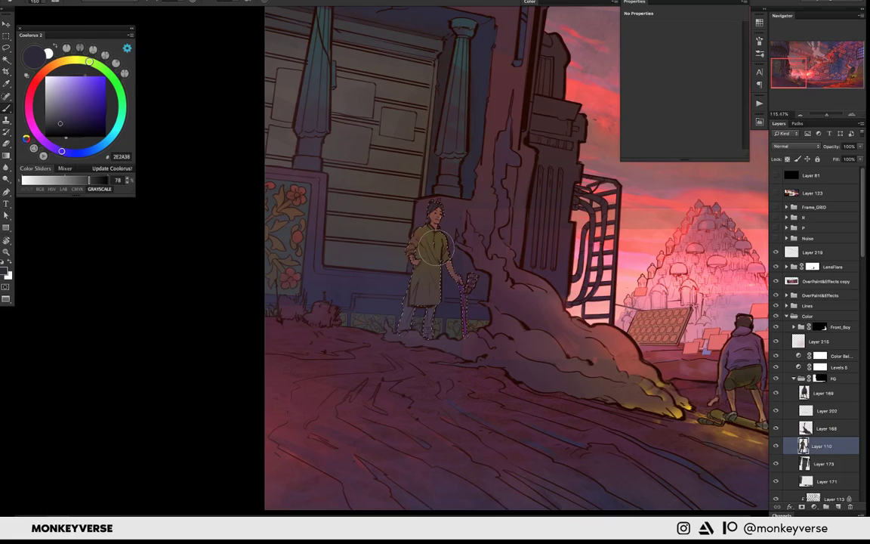
scroll(558, 228, down, 5)
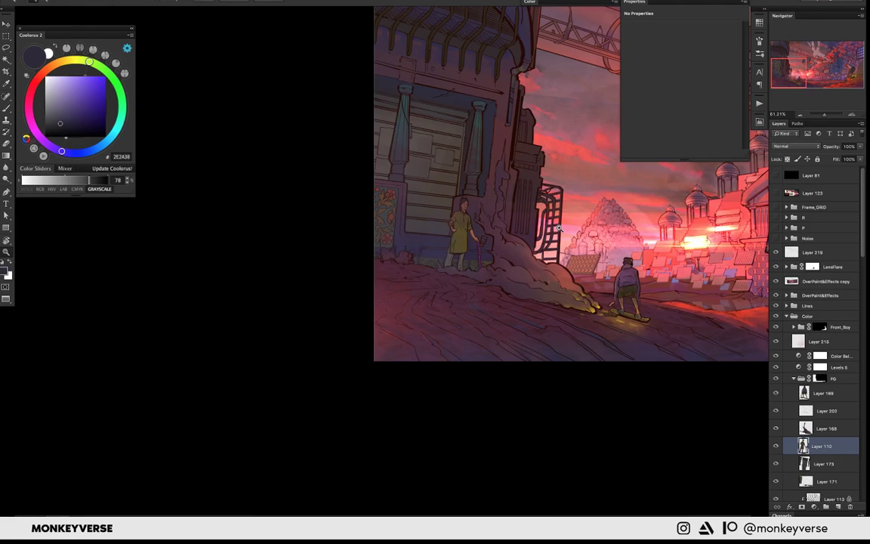
- Load Layer 173's doorway building as a selection, add new Layer 220 above it, and sample a blue
scroll(559, 228, down, 3)
mouse_move(423, 185)
mouse_down()
mouse_move(512, 249)
mouse_move(477, 267)
mouse_up()
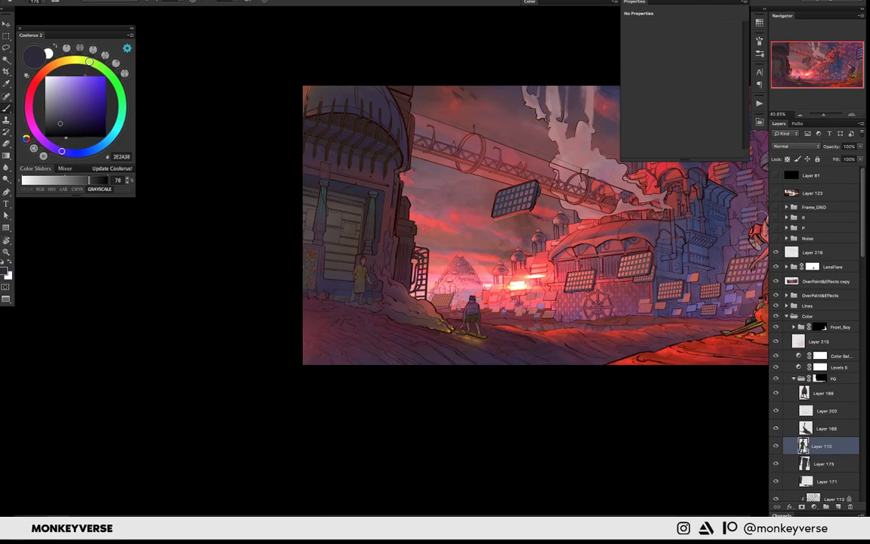
scroll(864, 313, down, 5)
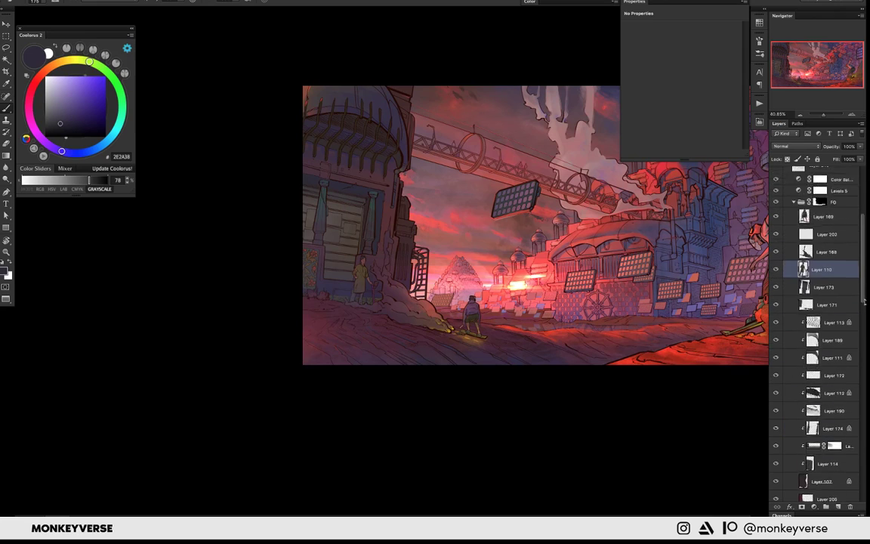
scroll(864, 313, down, 5)
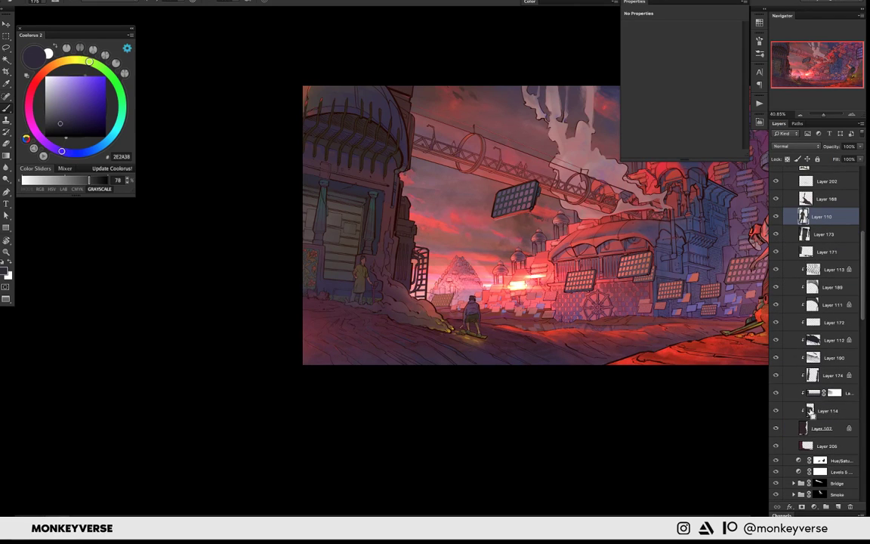
ctrl+click(805, 236)
ctrl+click(805, 235)
click(825, 235)
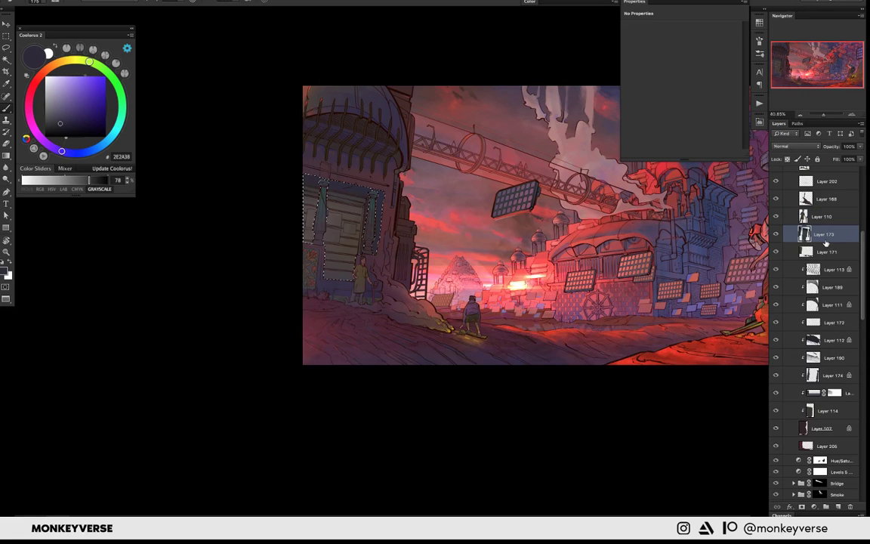
key(ctrl+shift+alt+n)
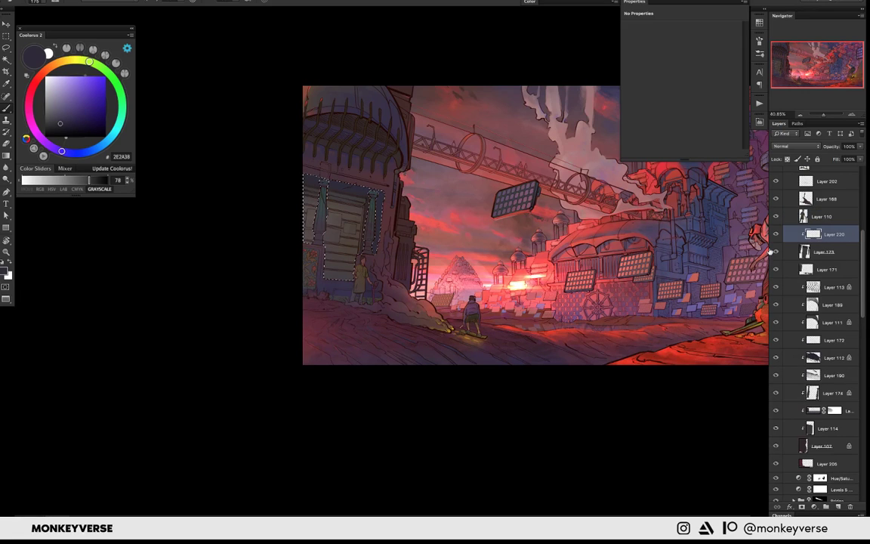
alt+click(721, 221)
- Fill the doorway selection with blue, darken it to Lightness -68 in Hue/Saturation, and deselect
alt+click(701, 248)
key(alt+BackSpace)
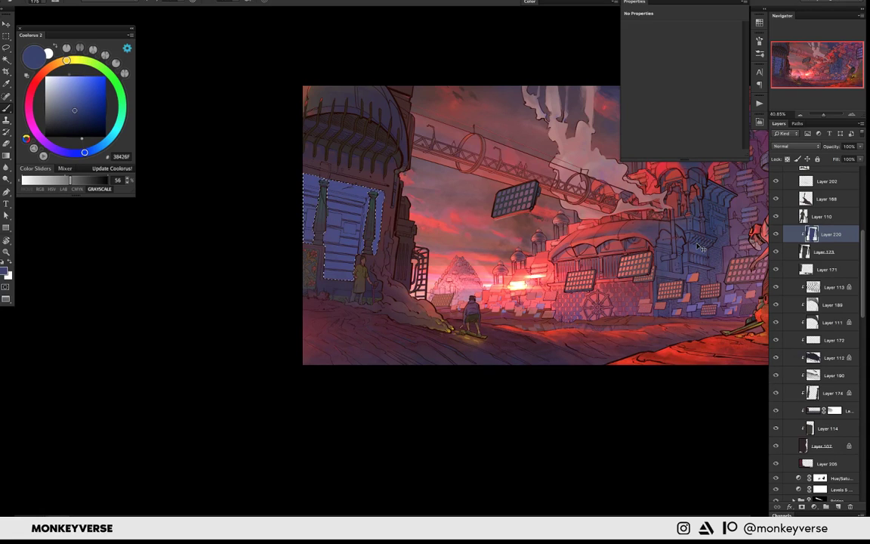
key(ctrl+u)
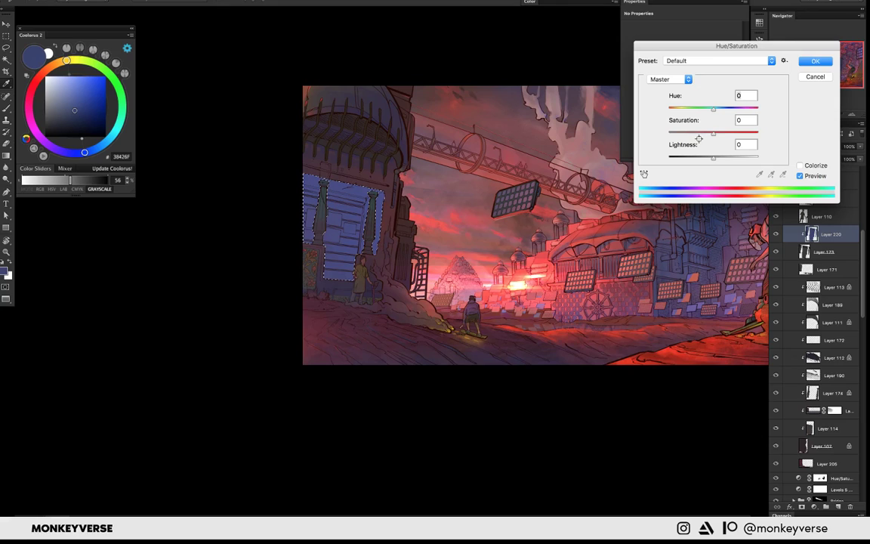
drag(694, 157, 674, 167)
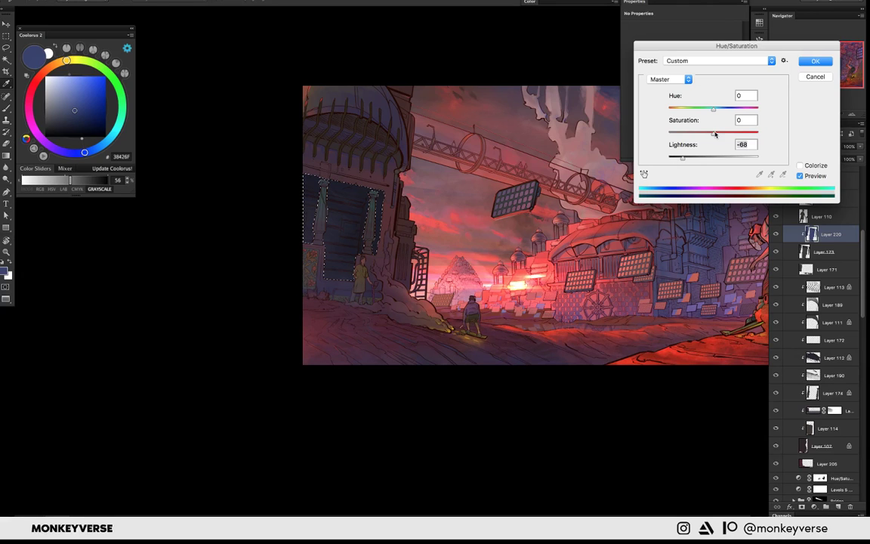
key(Return)
key(ctrl+d)
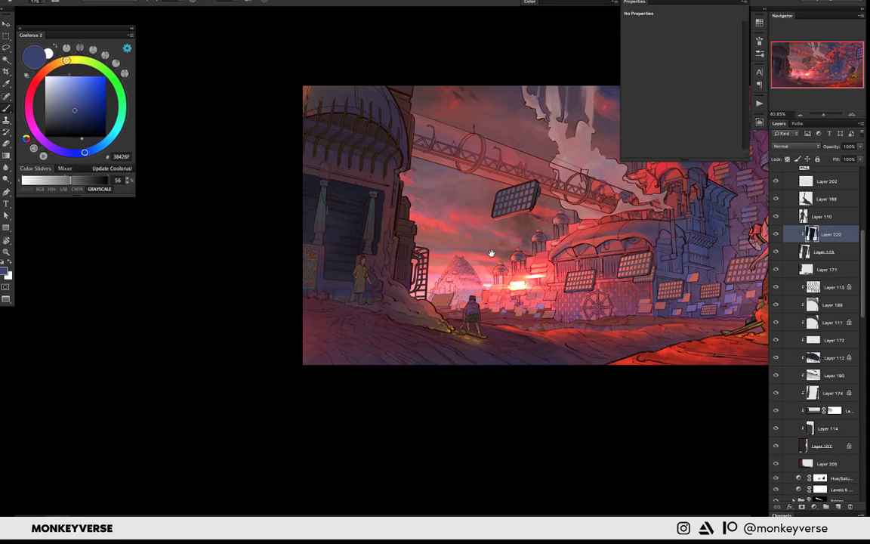
scroll(490, 253, down, 3)
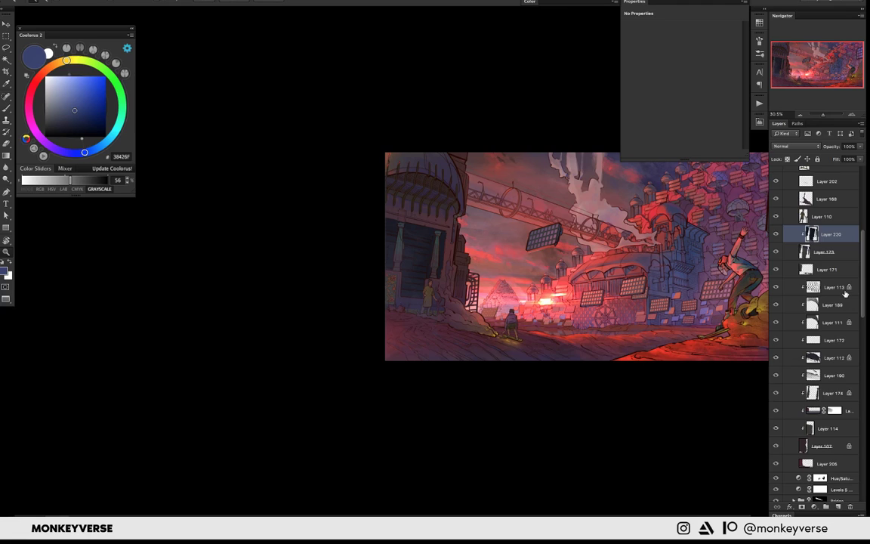
- Clip Layer 220 to the building, then sample the doorway's dark tone on Layer 174 with a smaller brush
key(ctrl+alt+g)
click(831, 392)
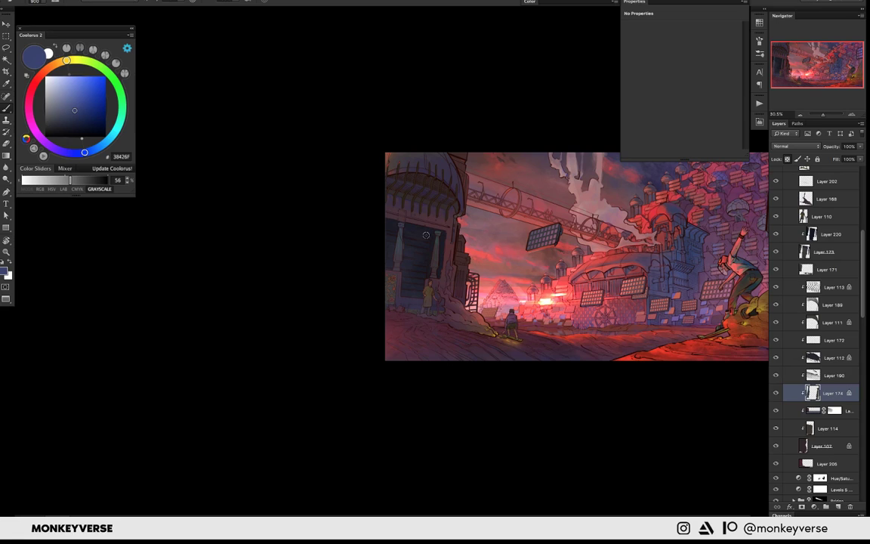
alt+click(426, 235)
key(bracketleft)
key(bracketleft)
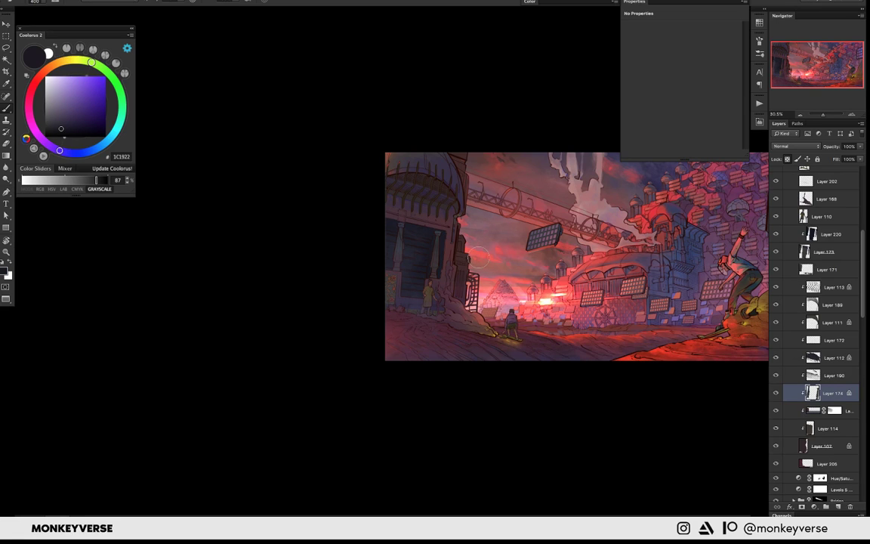
key(ctrl+minus)
drag(531, 240, 528, 258)
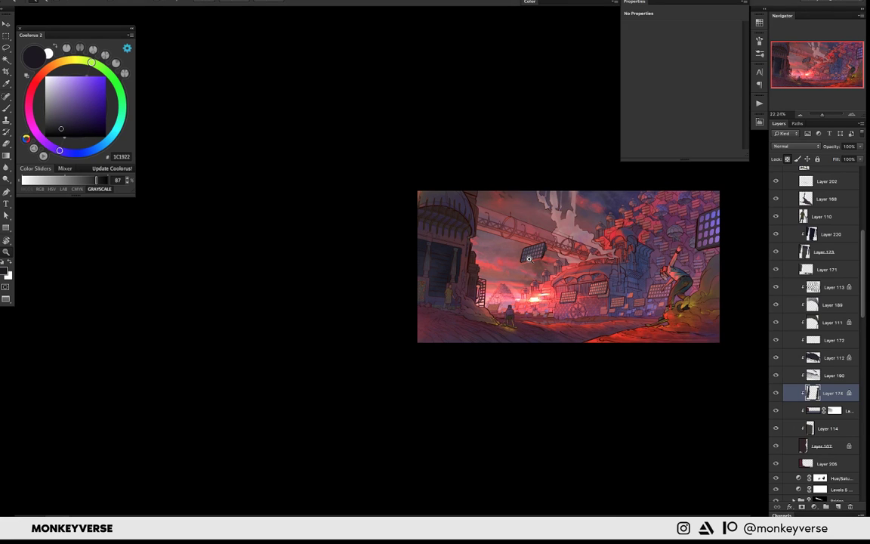
key(ctrl+plus)
- Move Layer 28 out of the R group into the FG group beneath Layer 220
scroll(821, 214, up, 3)
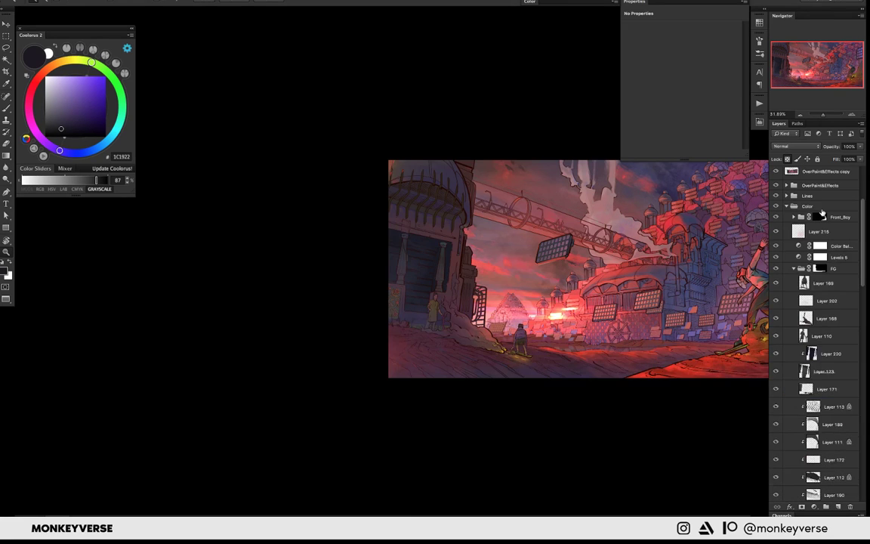
scroll(822, 213, down, 1)
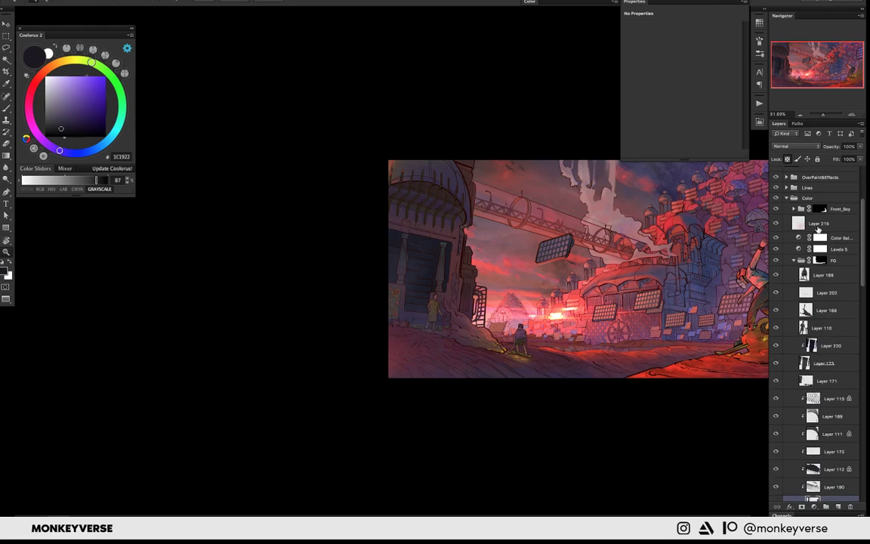
scroll(800, 230, up, 5)
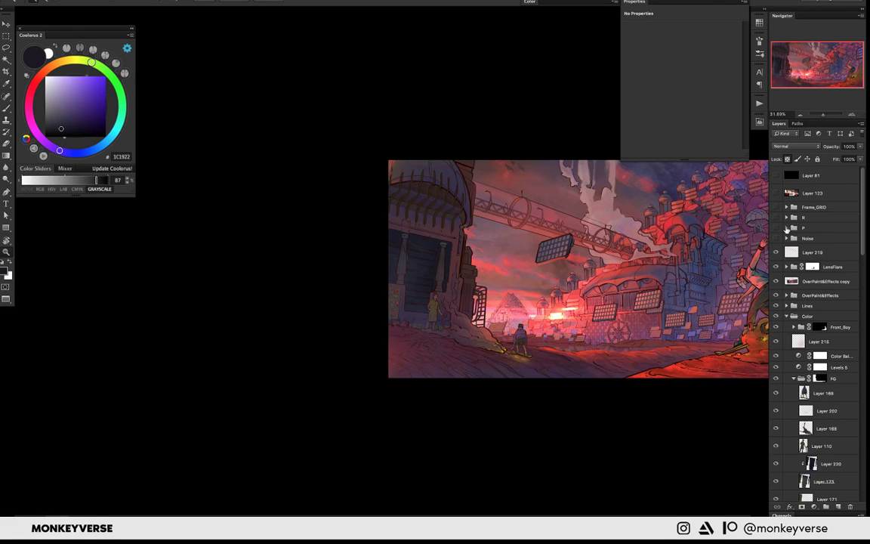
click(786, 217)
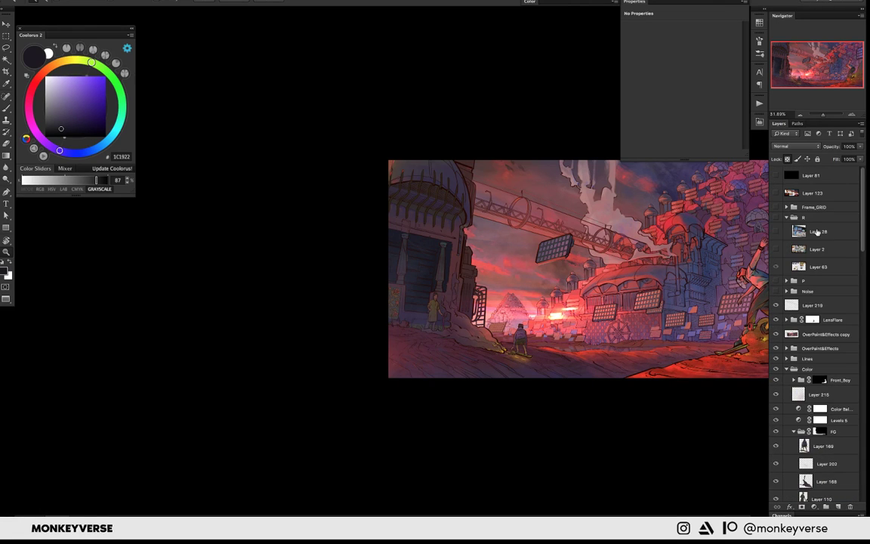
drag(817, 232, 798, 225)
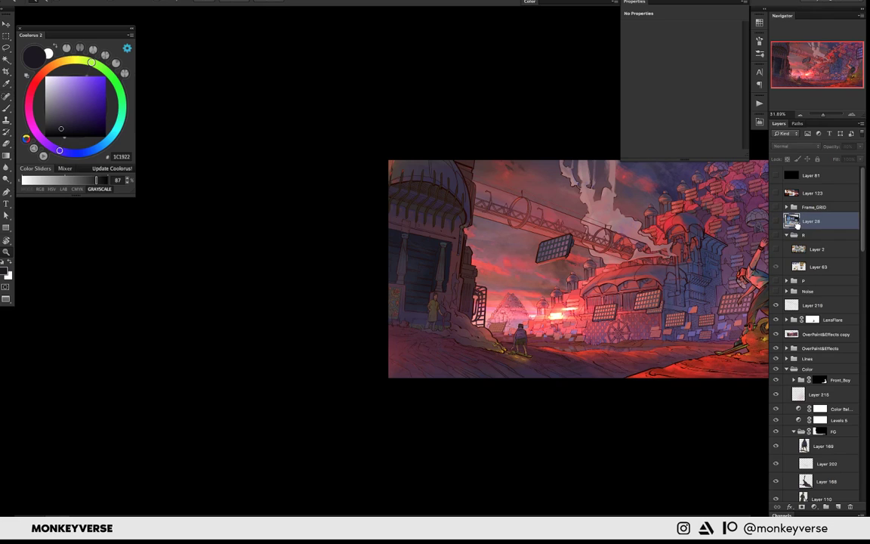
click(786, 235)
drag(826, 446, 838, 480)
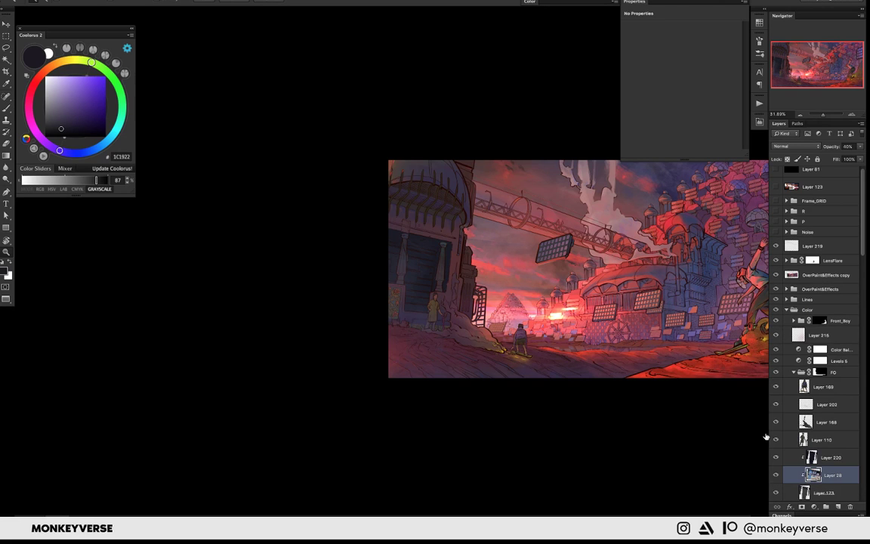
drag(433, 258, 456, 240)
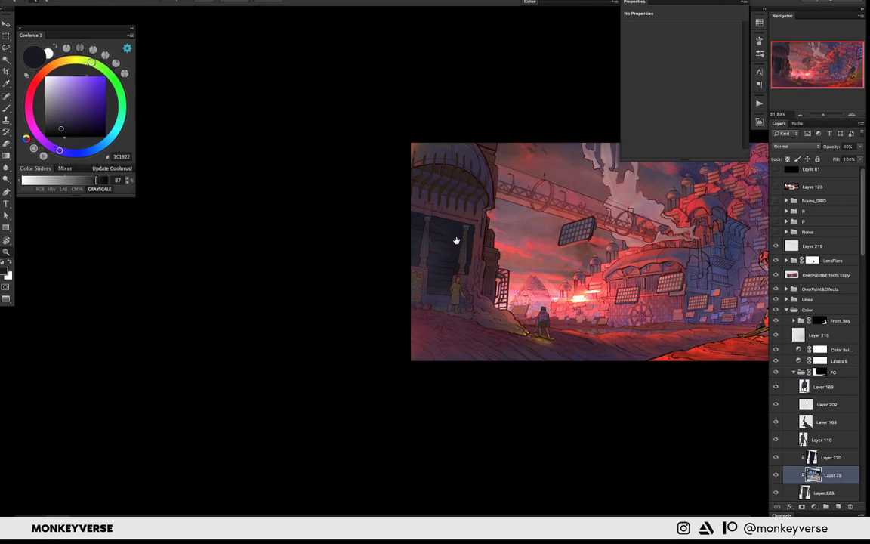
- Move Layer 28 above Layer 220 to reveal the fence photo and nudge it up slightly
scroll(456, 240, up, 3)
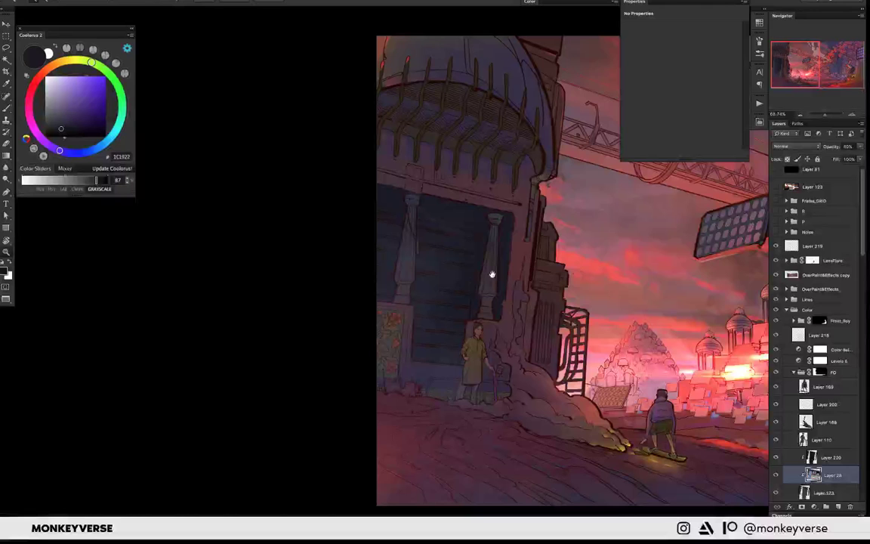
scroll(491, 274, down, 1)
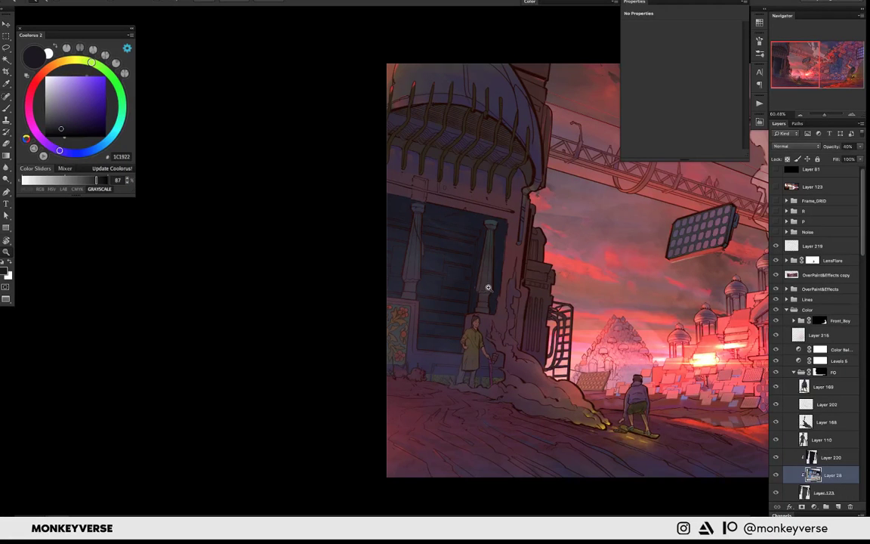
drag(483, 288, 475, 289)
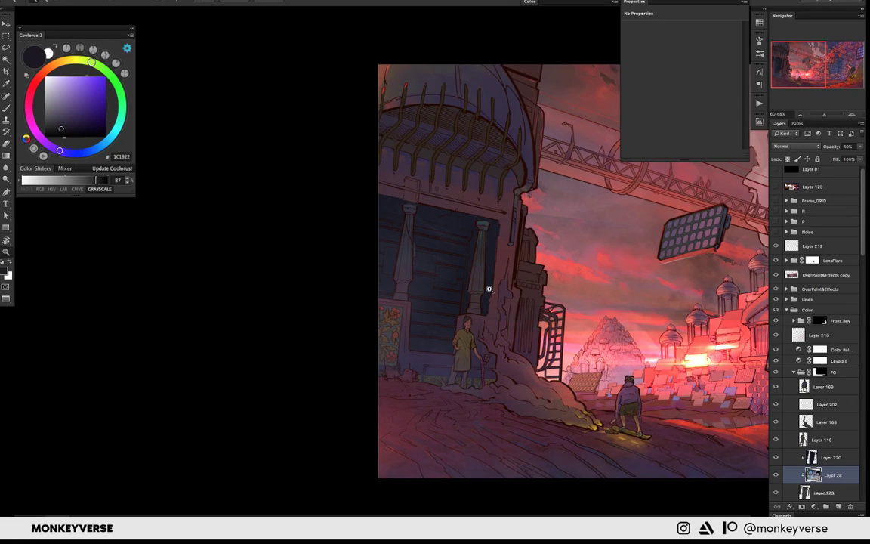
scroll(489, 288, up, 3)
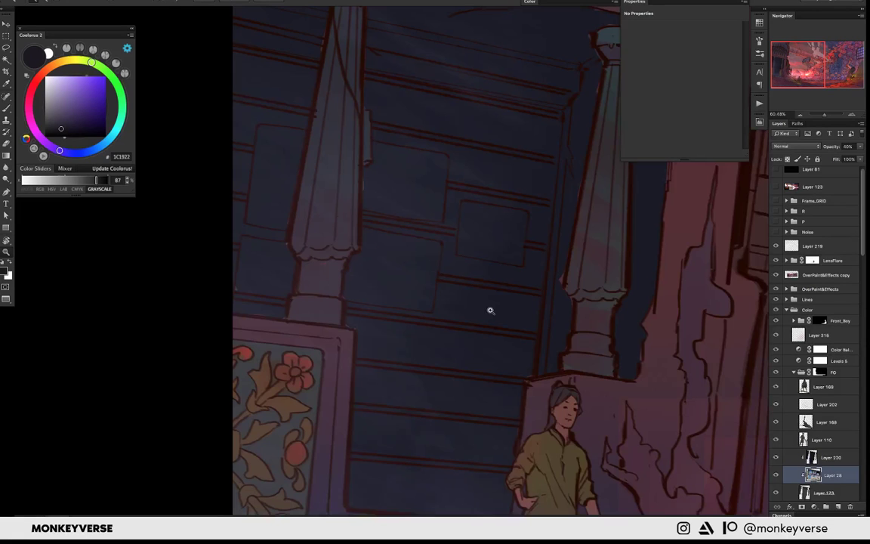
scroll(490, 311, down, 3)
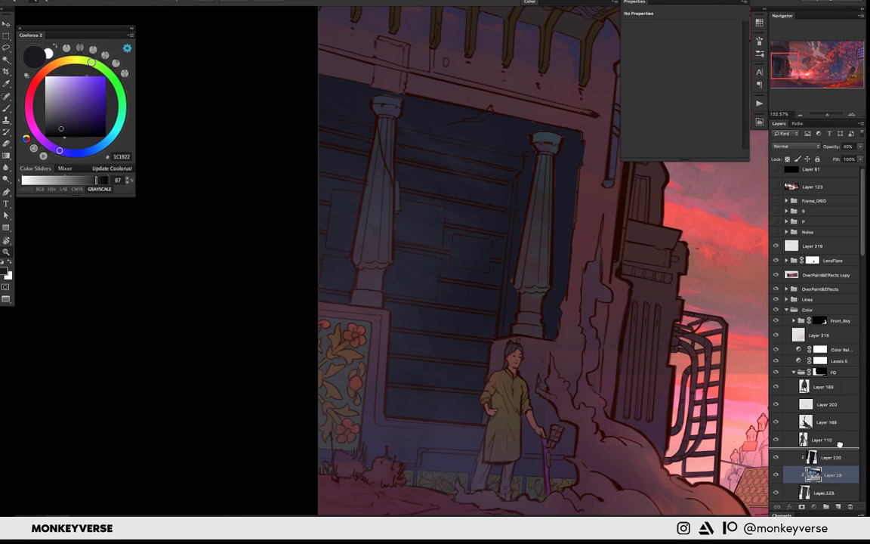
drag(830, 474, 839, 445)
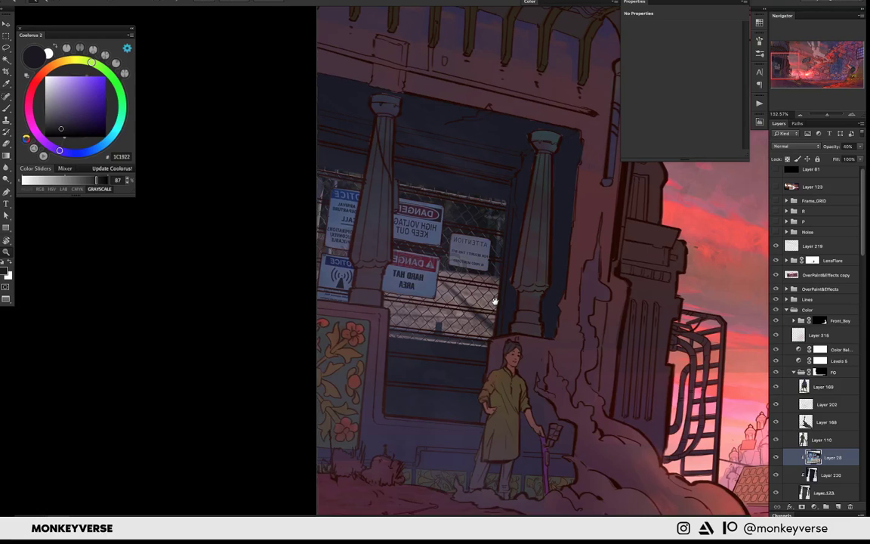
drag(495, 301, 494, 296)
- Set the fence photo's opacity to 10% and rotate the view toward the doorway signs
key(3)
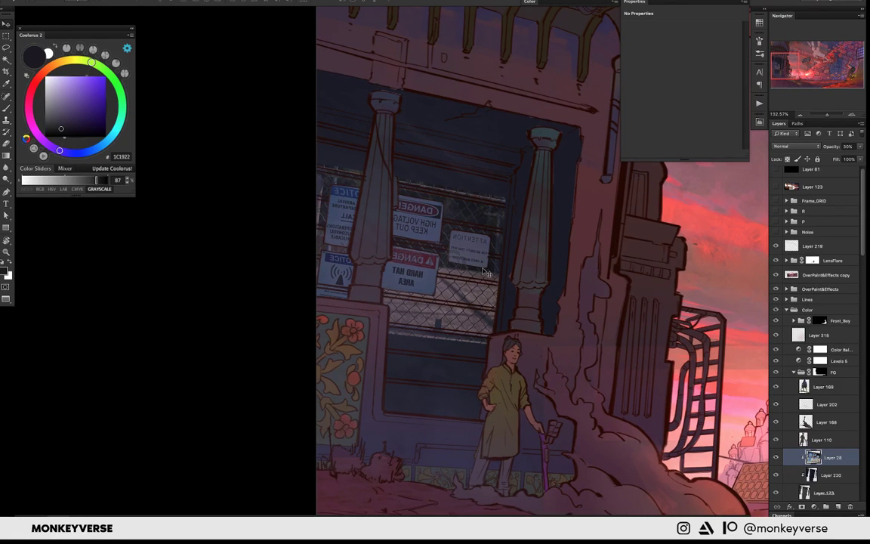
key(0)
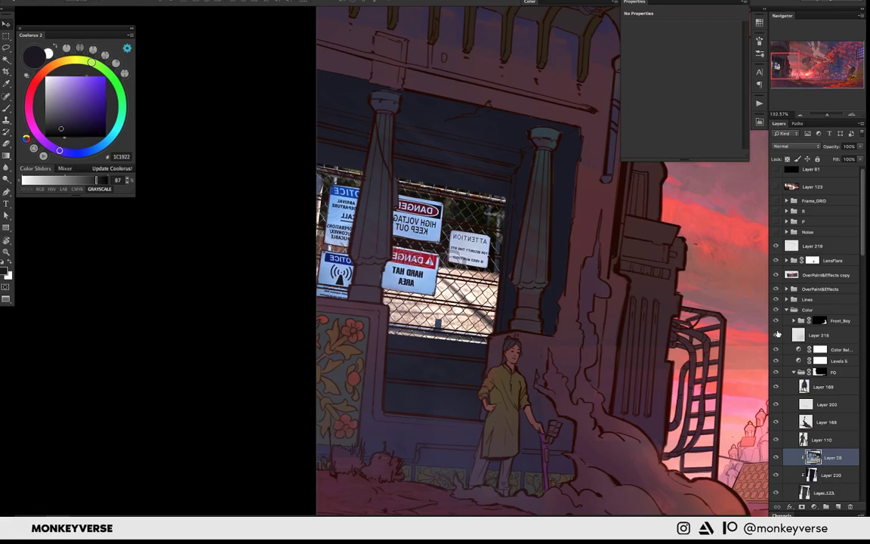
key(1)
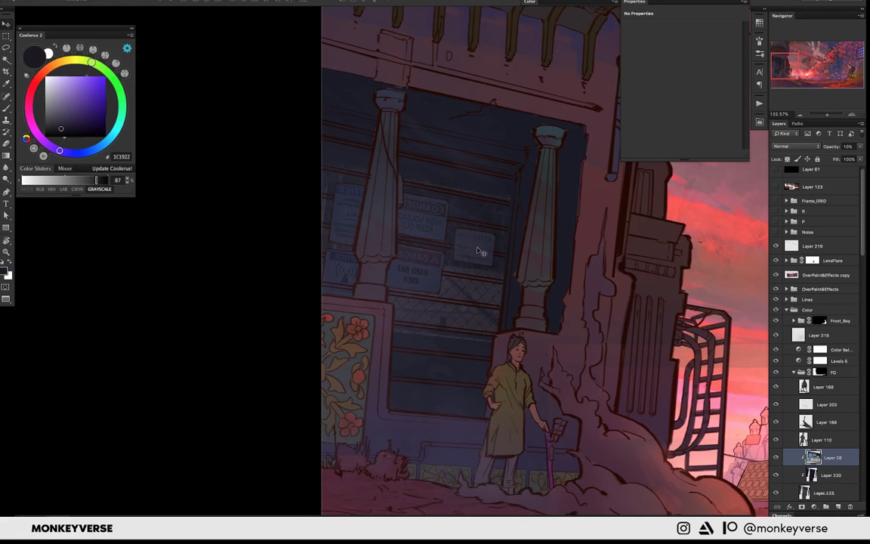
drag(477, 251, 488, 203)
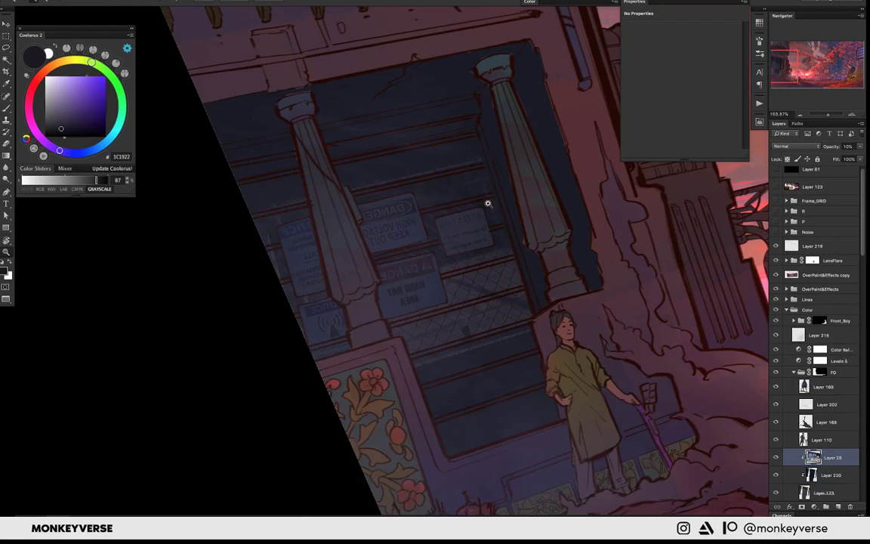
scroll(445, 210, up, 2)
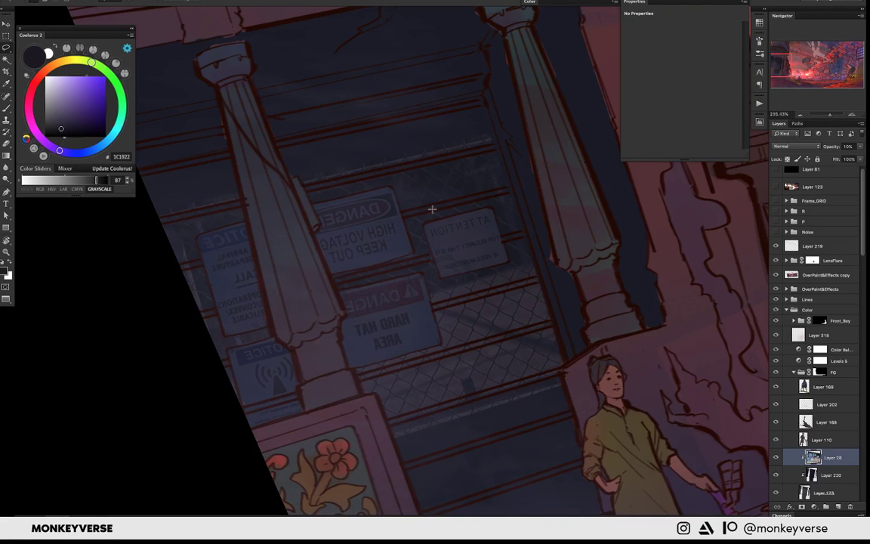
- Outline the Attention sign and the High Voltage Danger sign with the Polygonal Lasso
click(425, 225)
click(491, 207)
click(510, 260)
double_click(441, 279)
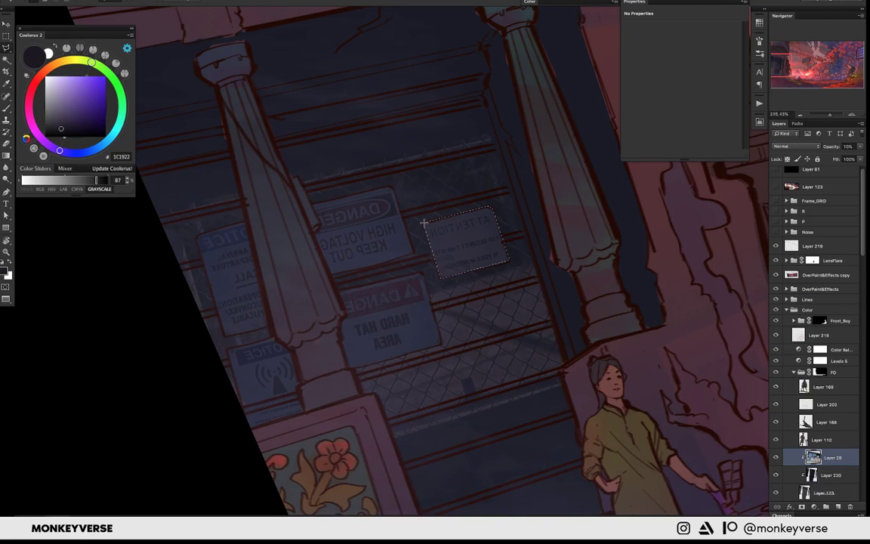
click(391, 187)
click(413, 254)
click(329, 273)
click(302, 221)
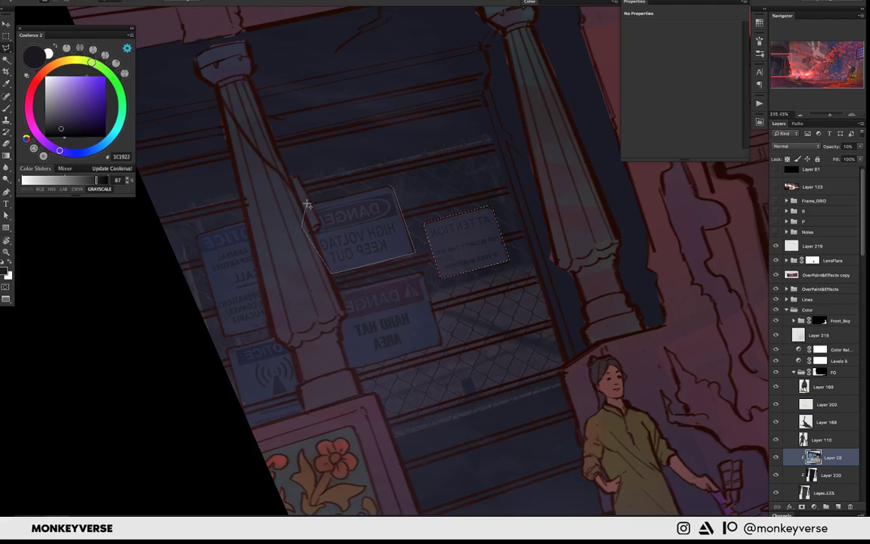
click(307, 204)
click(387, 184)
- Add the leftmost notice sign and the lower-left sign beside the pillar to the selection
shift+click(246, 220)
click(199, 235)
click(225, 338)
click(268, 327)
click(292, 299)
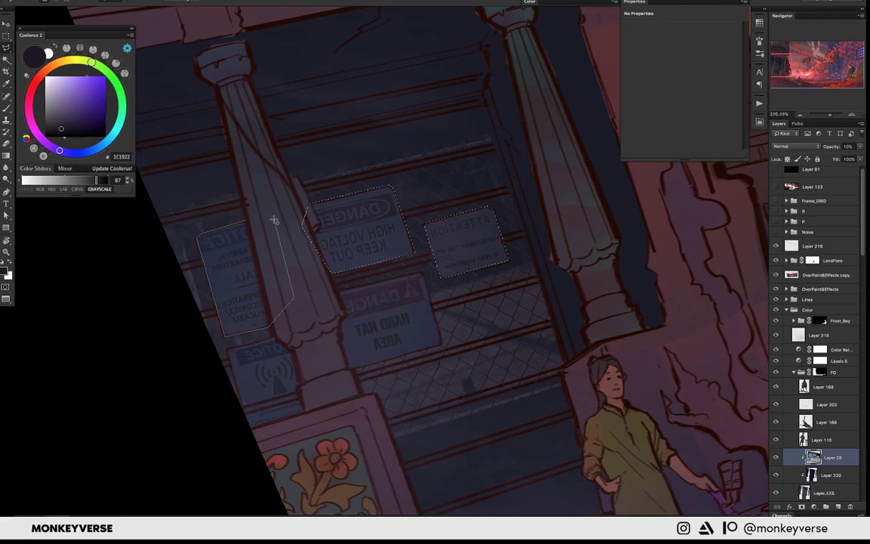
double_click(274, 219)
scroll(276, 230, down, 3)
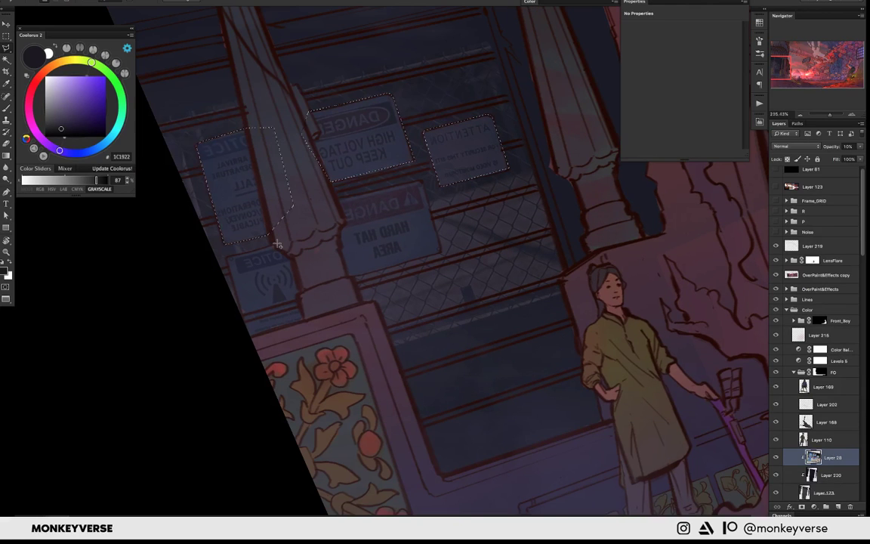
shift+click(277, 244)
click(228, 254)
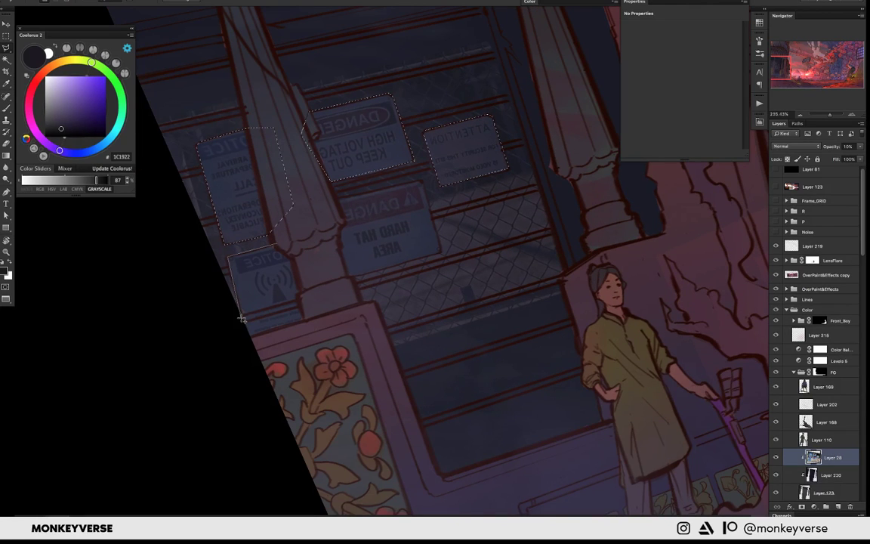
click(241, 312)
click(295, 300)
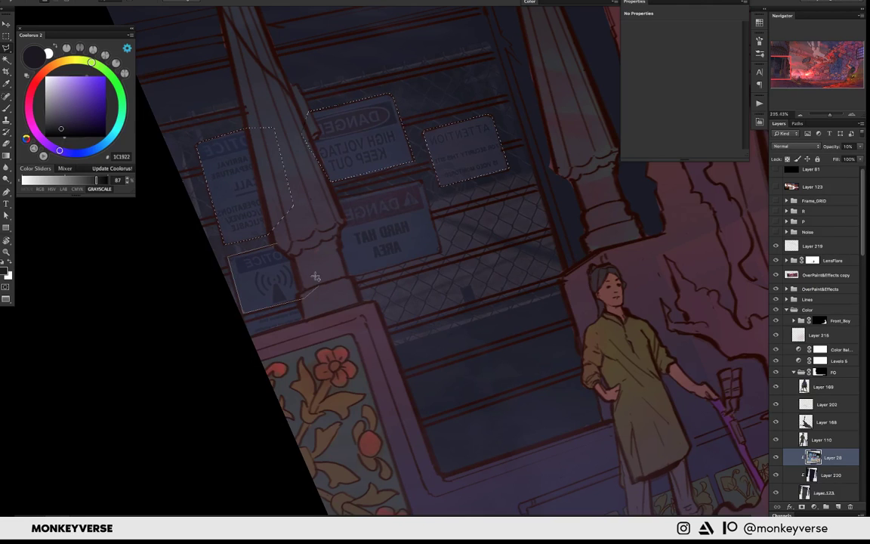
double_click(301, 242)
- Add the Hard Hat sign to the selection, completing all five warning signs
scroll(315, 203, right, 1)
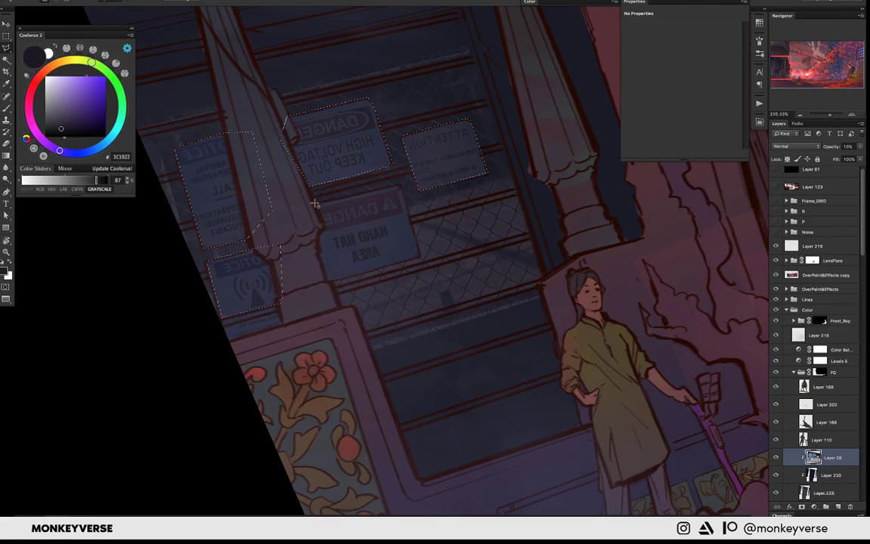
shift+click(315, 202)
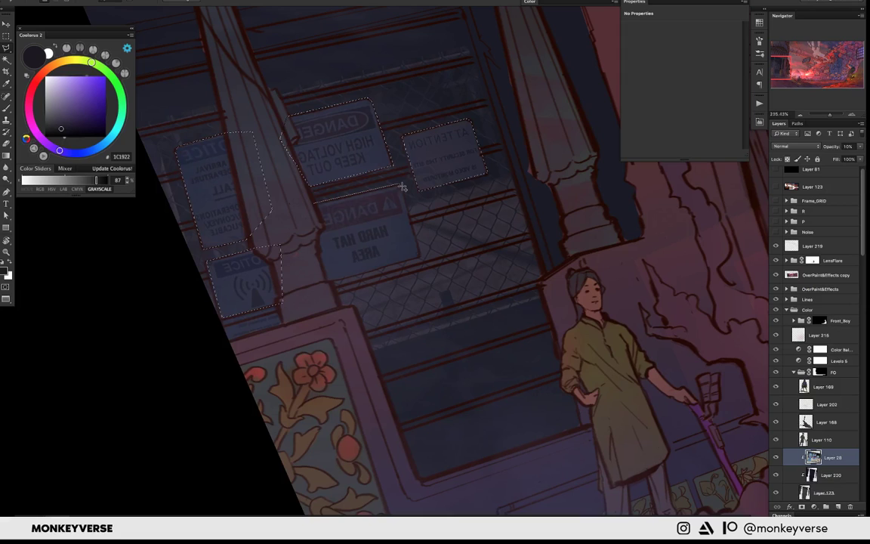
click(402, 186)
click(420, 257)
click(313, 287)
click(319, 211)
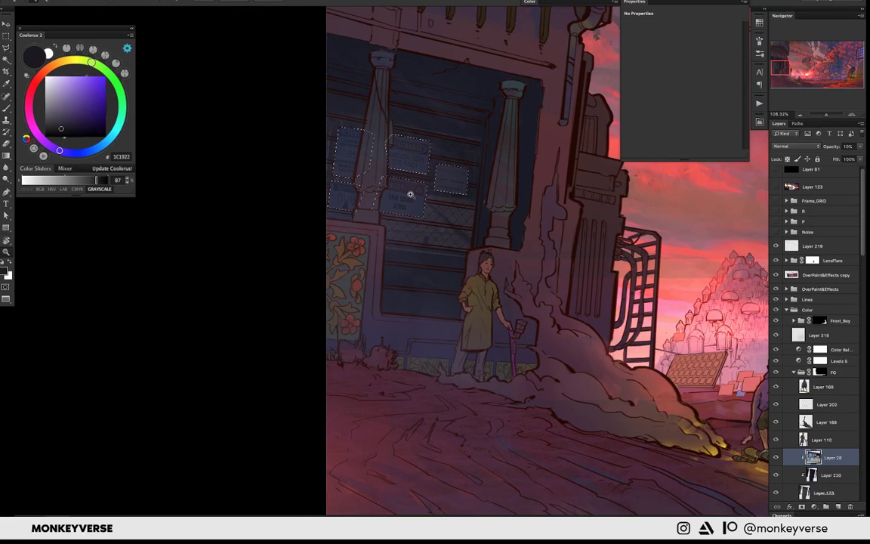
- Invert the selection around the signs and try Color Burn, Lighten, Color Dodge, and Soft Light before settling on Overlay
key(ctrl+shift+i)
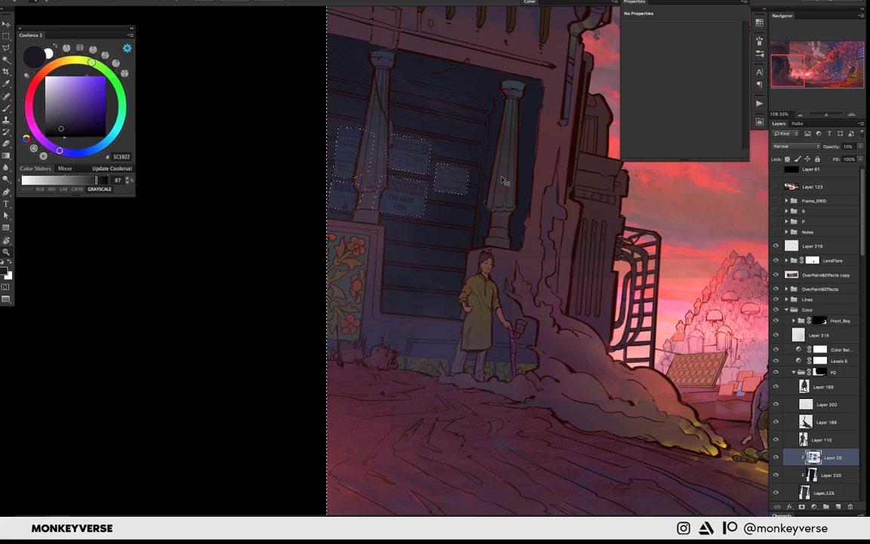
drag(502, 180, 515, 204)
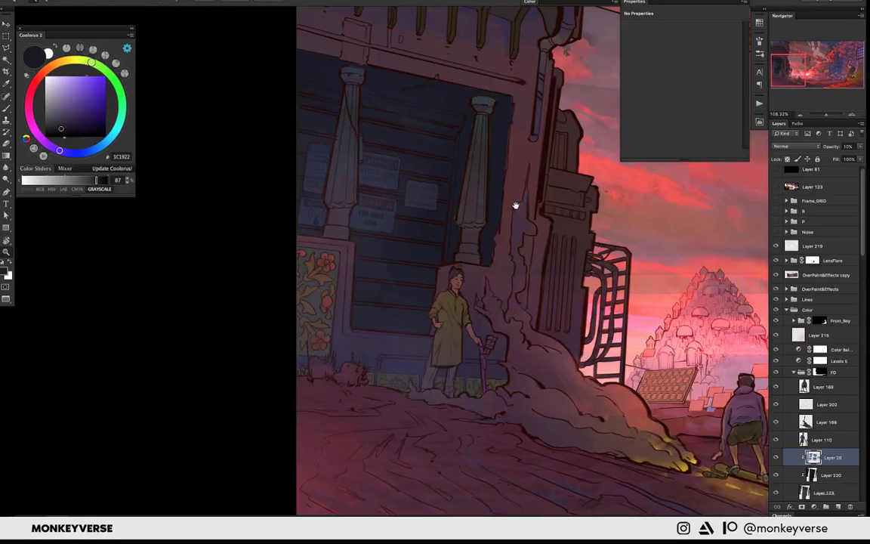
alt+scroll(516, 205, down, 3)
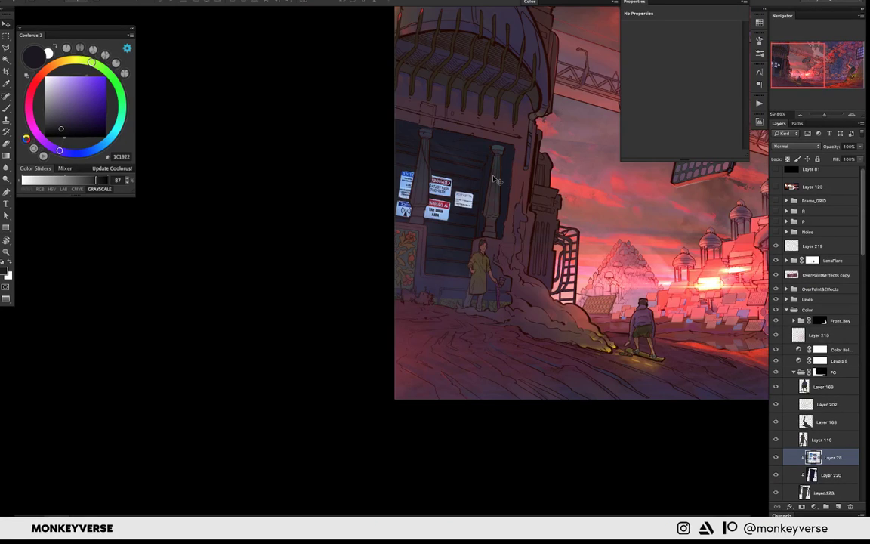
key(alt+shift+b)
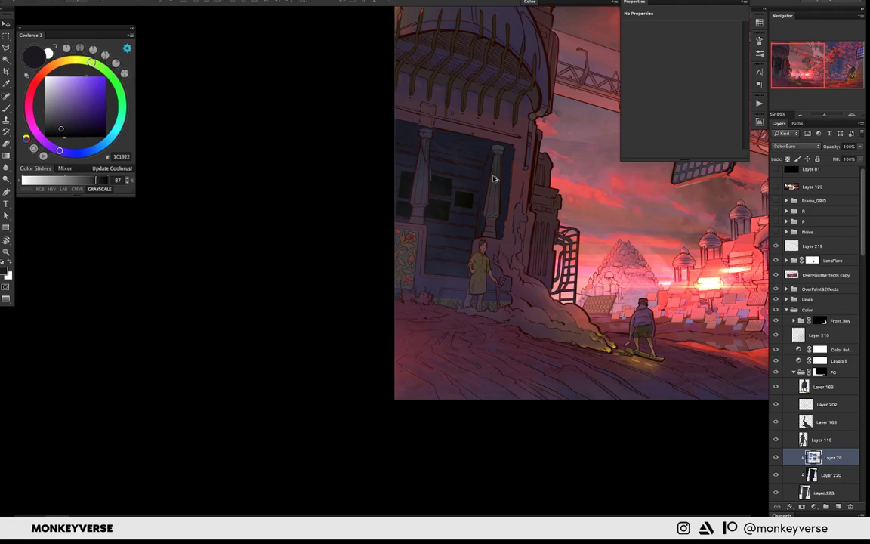
key(alt+shift+g)
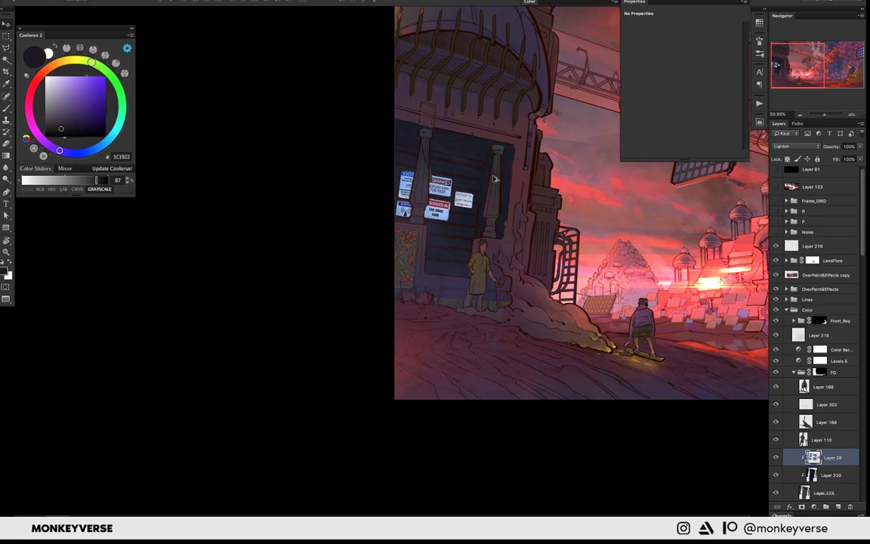
key(alt+shift+d)
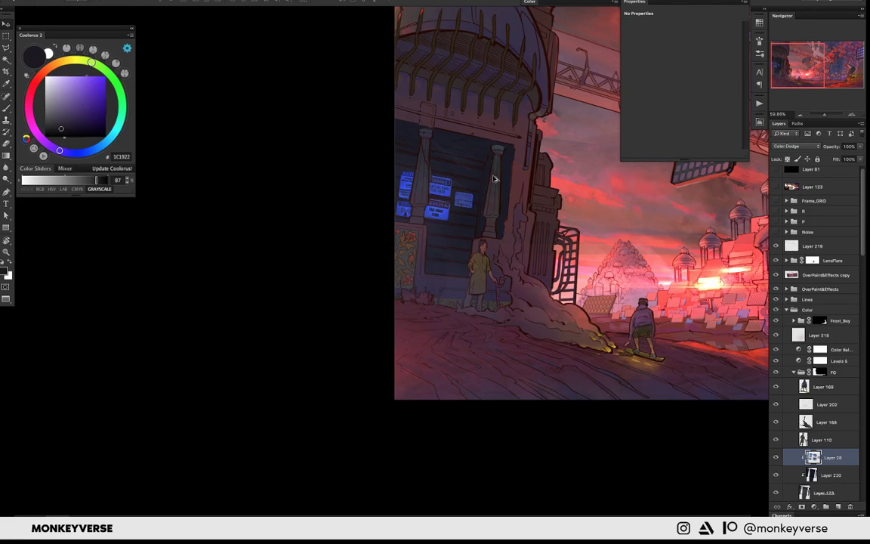
key(alt+shift+o)
key(alt+shift+f)
key(alt+shift+o)
- Flip the canvas horizontally to recheck the composition
key(u)
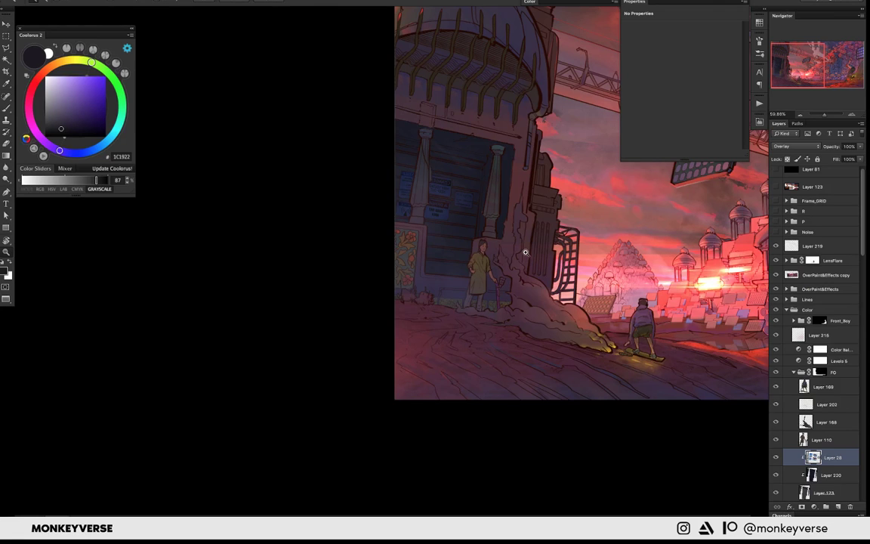
scroll(525, 252, down, 3)
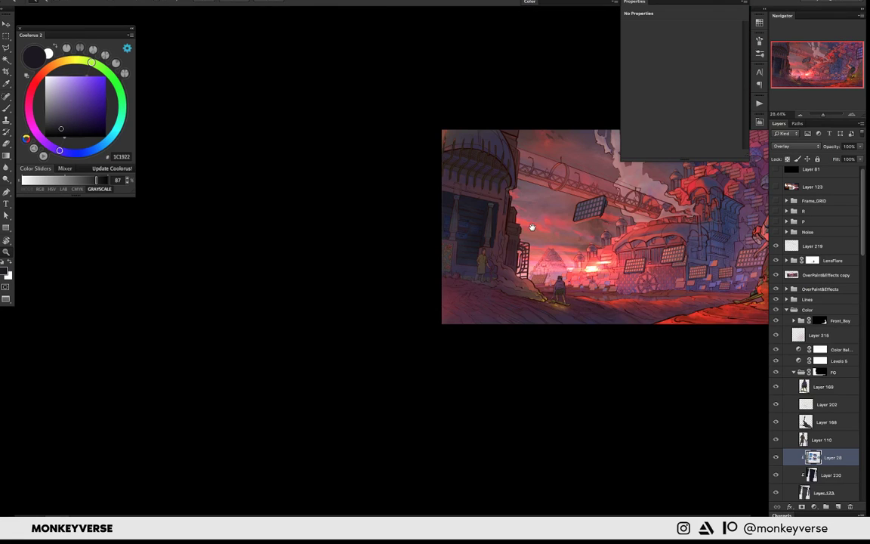
scroll(532, 227, down, 2)
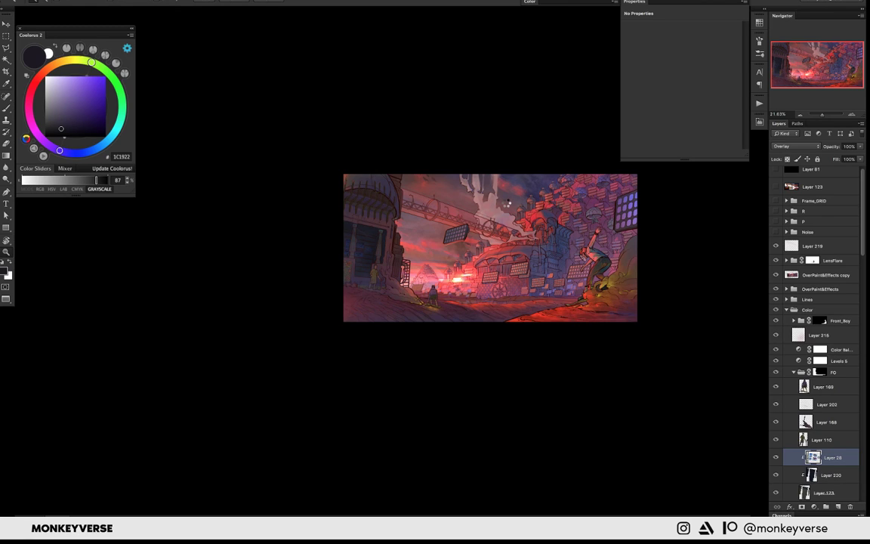
key(h)
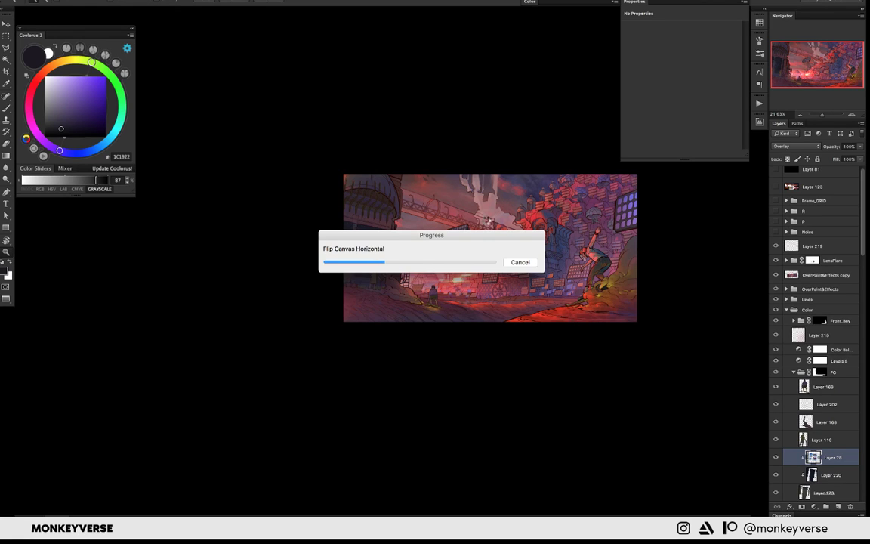
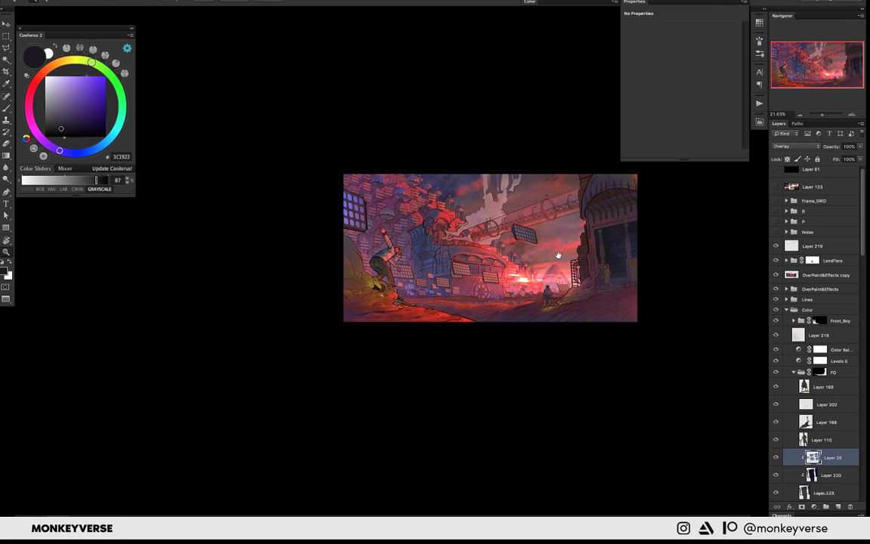
- Restack the crumpled-paper Layer 221 above Layer 219 in the FG group
scroll(558, 256, up, 3)
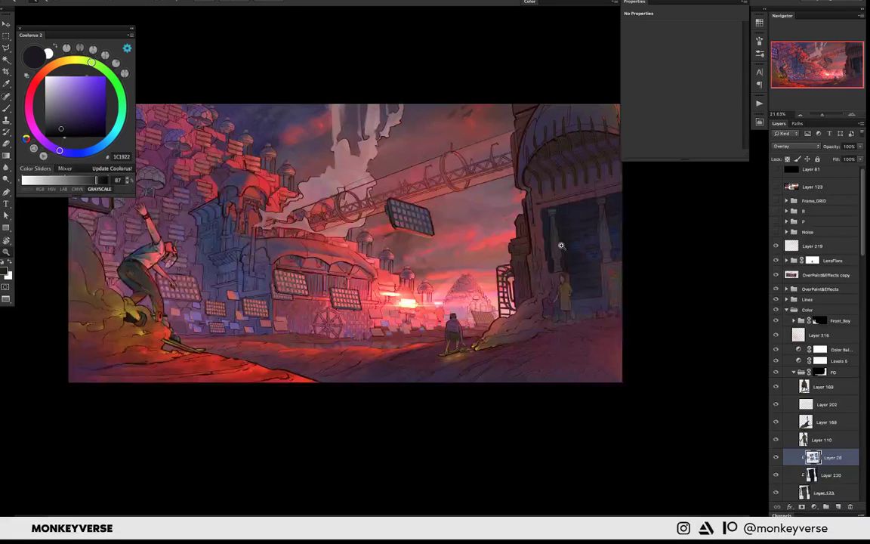
scroll(560, 245, down, 3)
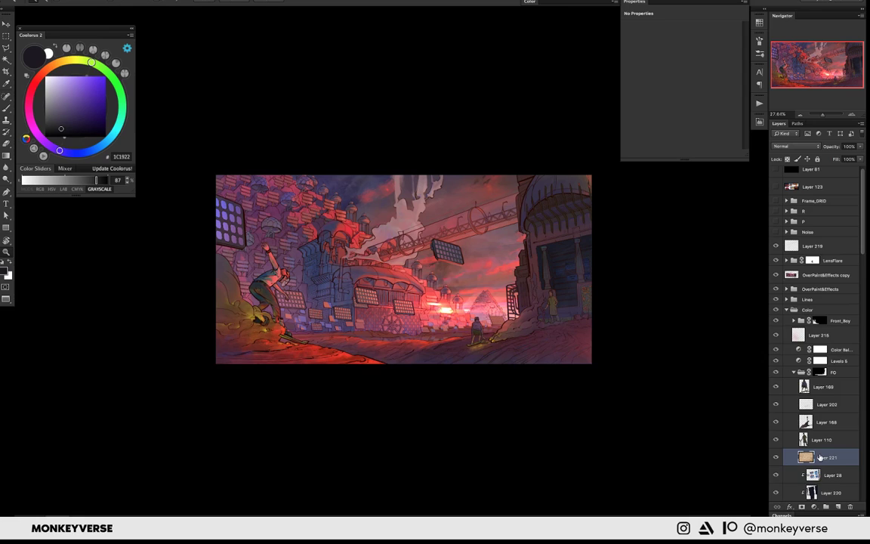
mouse_move(820, 458)
mouse_down()
mouse_move(828, 335)
mouse_move(820, 242)
mouse_up()
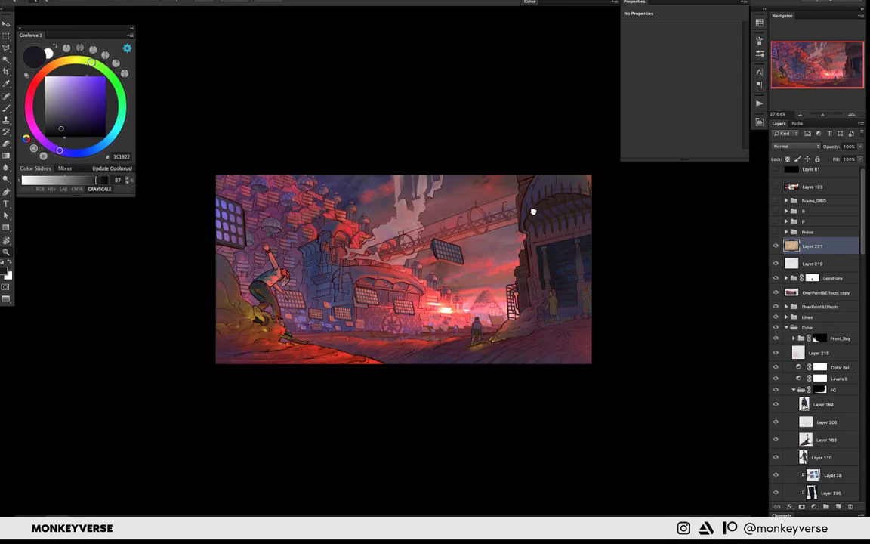
- Free-transform the paper texture, enlarging and shifting it to span the canvas to its right edge
key(ctrl+t)
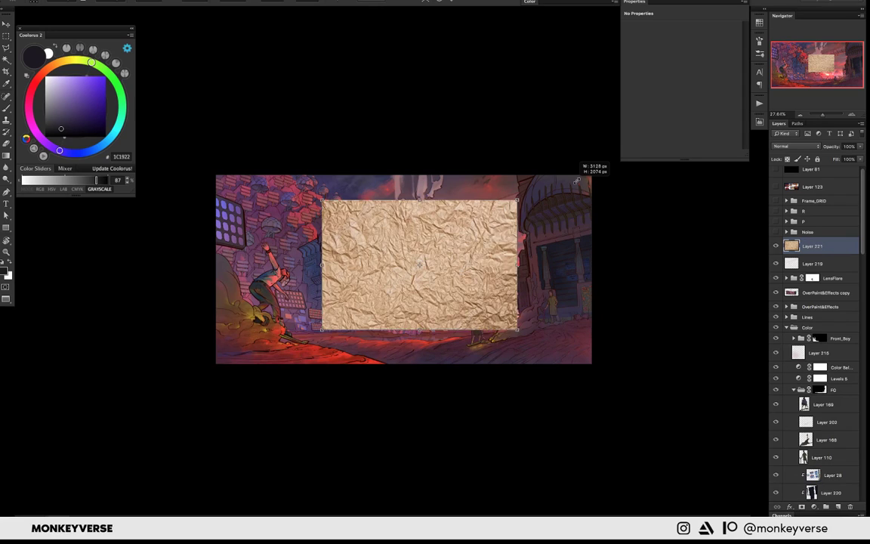
drag(576, 181, 615, 153)
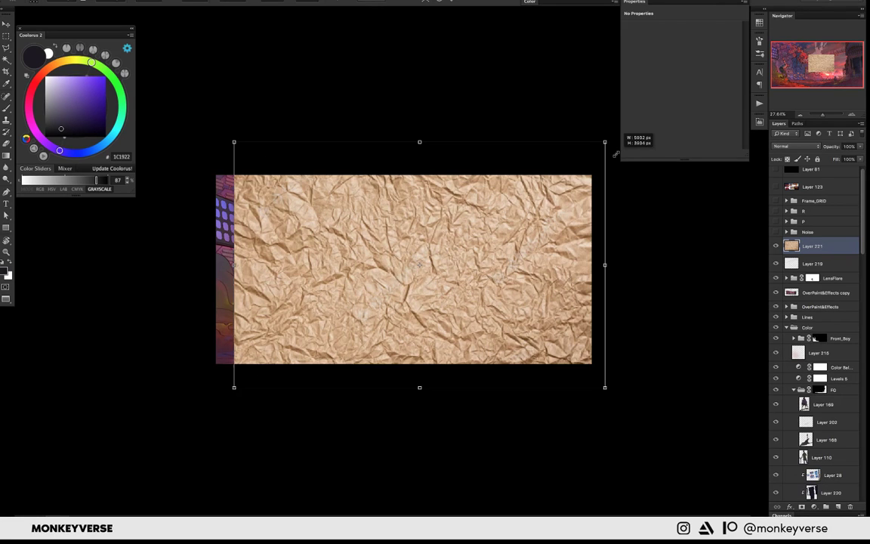
drag(534, 223, 513, 224)
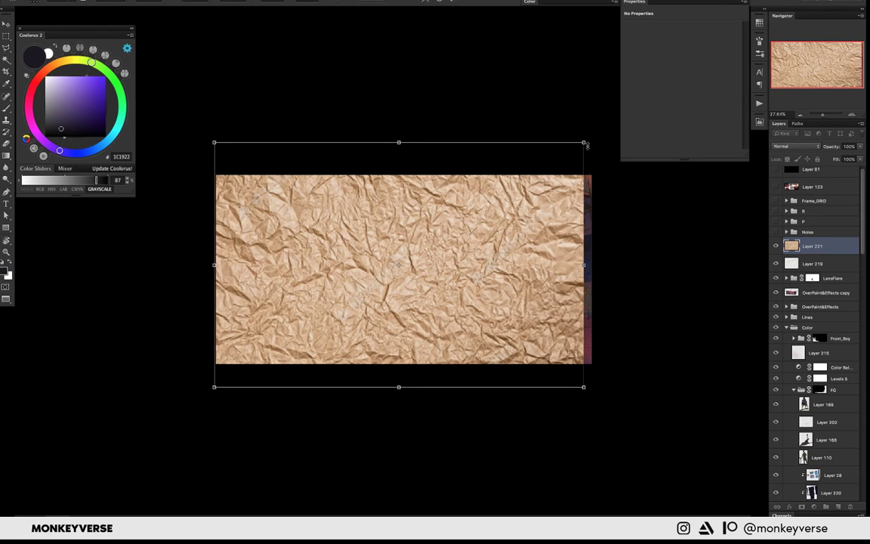
drag(586, 144, 588, 114)
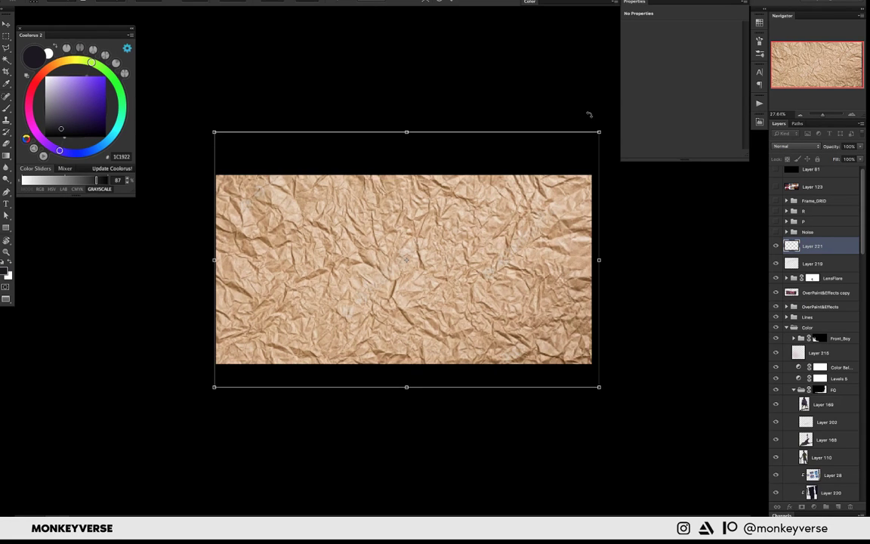
- Commit the paper's transform and trial Linear Burn, Lighten, Add, Overlay, Soft Light and Hard Light blends
key(Return)
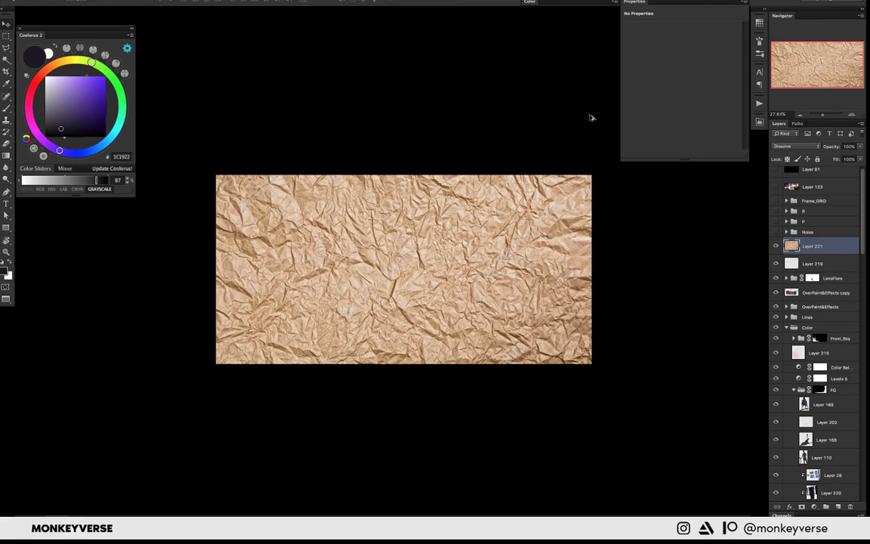
key(shift+alt+a)
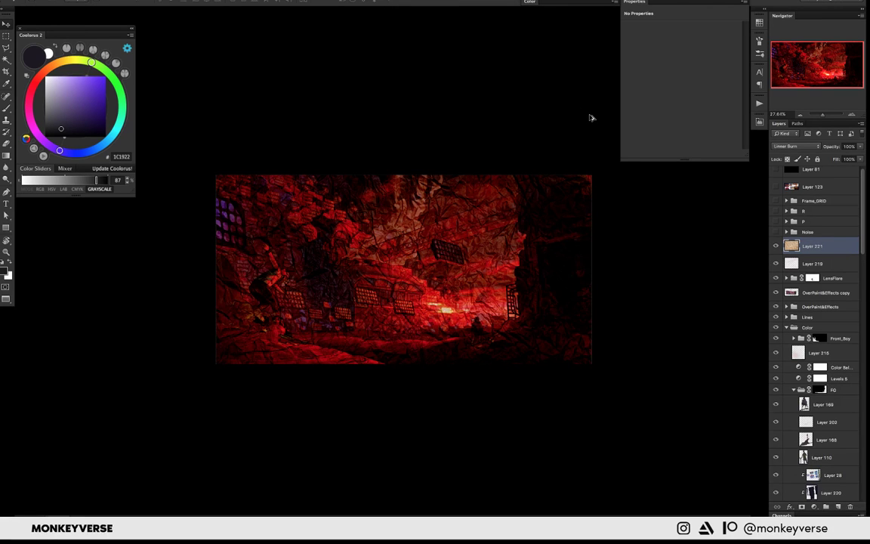
key(shift+alt+g)
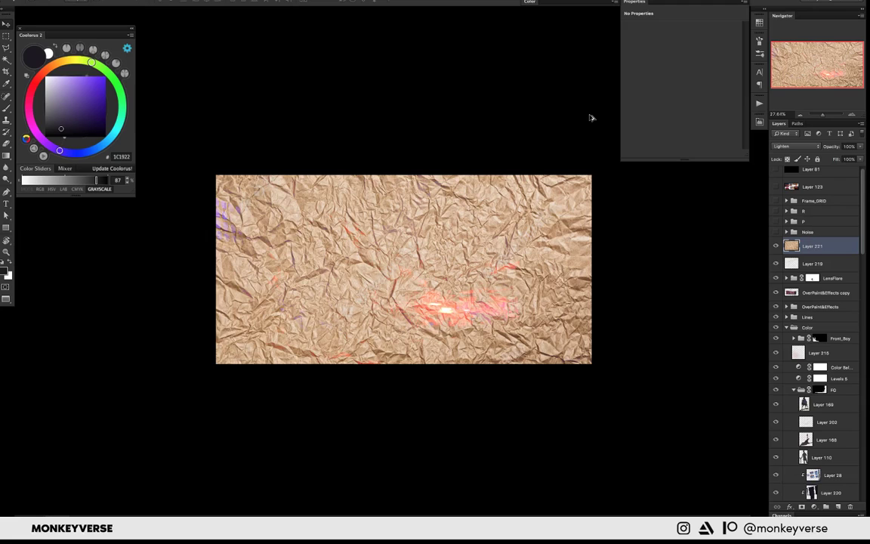
key(shift+alt+w)
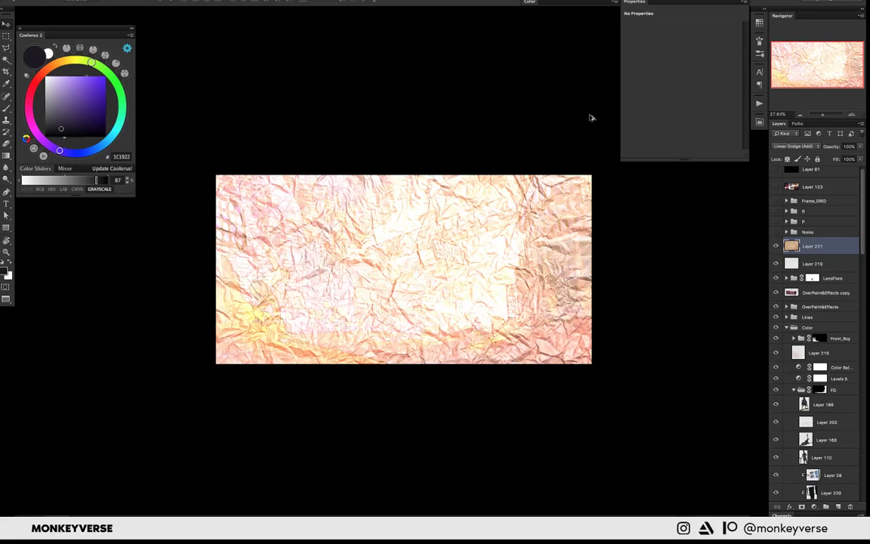
key(shift+alt+o)
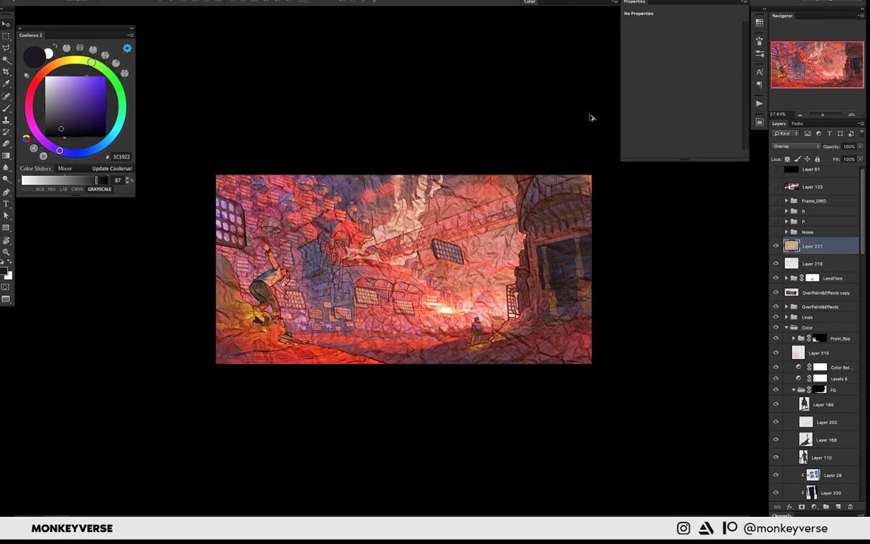
key(shift+alt+f)
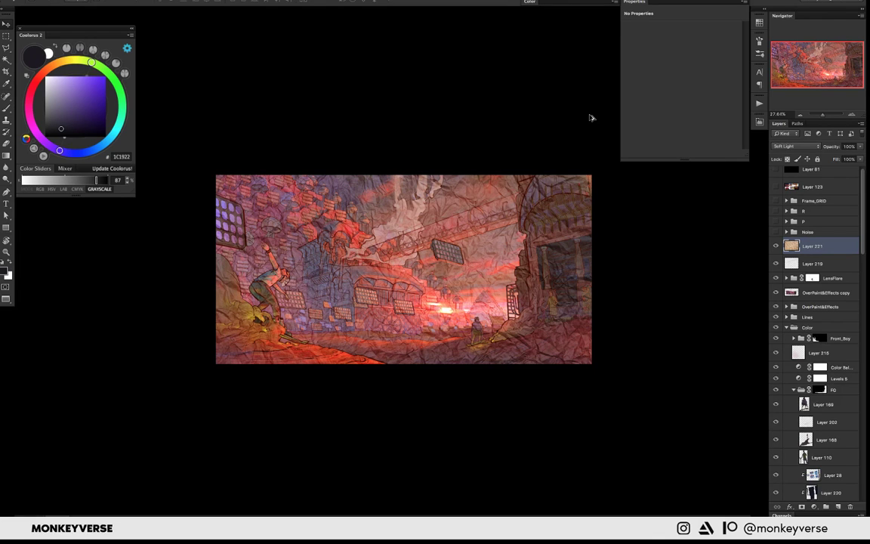
key(shift+alt+h)
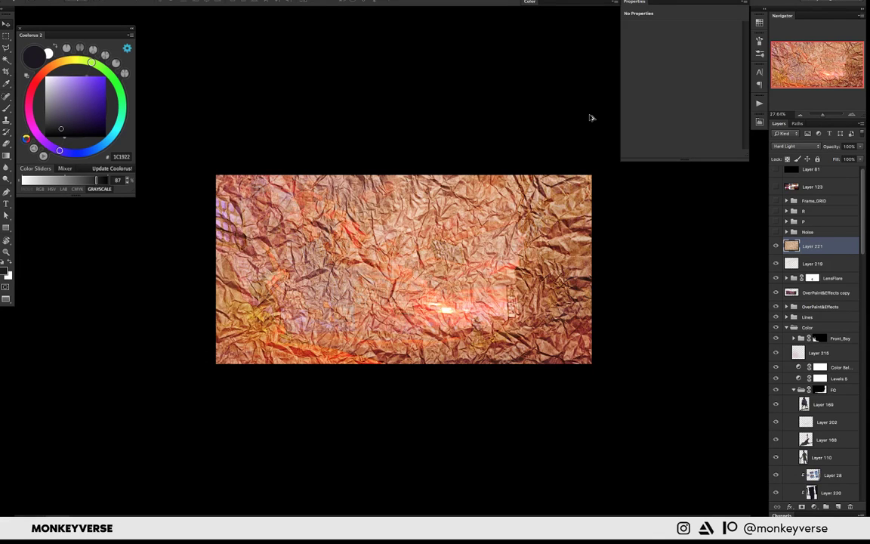
- Cycle on through Pin Light, Subtract, Hue and Saturation blends, settling on Luminosity
key(shift+alt+i)
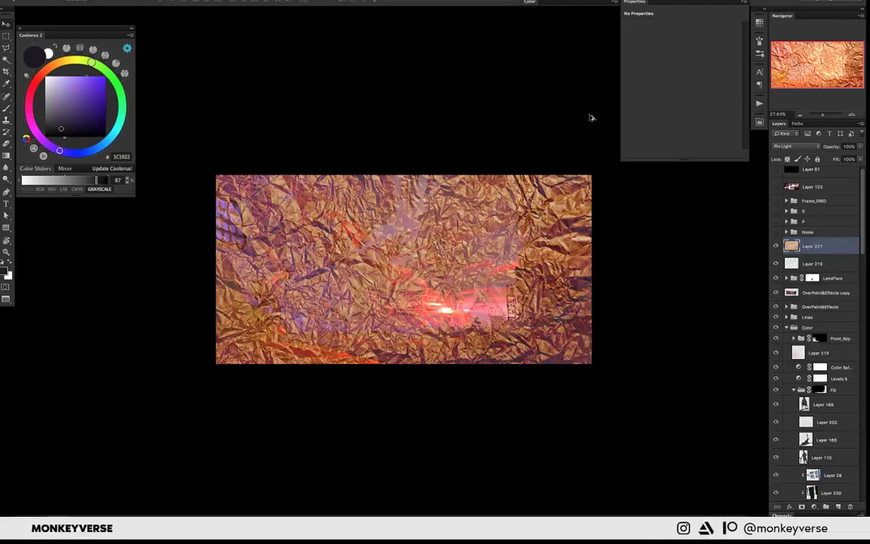
key(shift+plus)
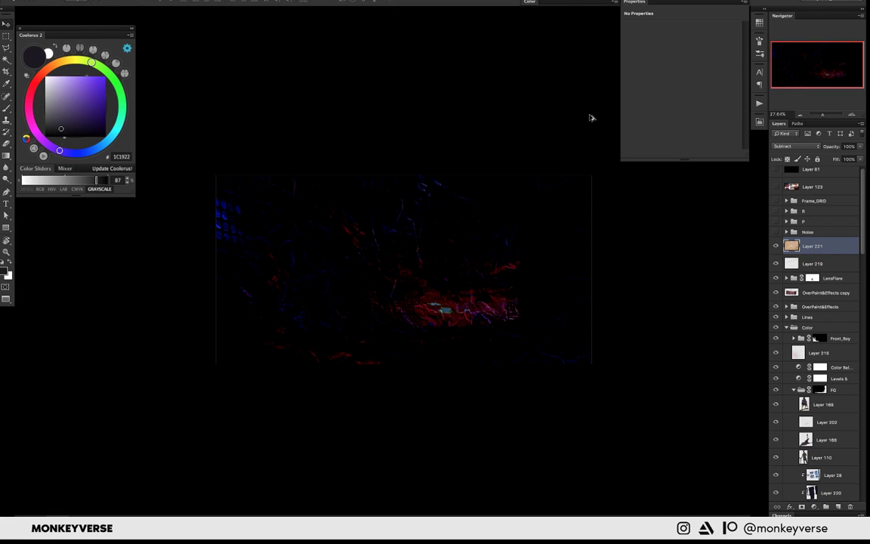
key(shift+plus)
key(shift+plus)
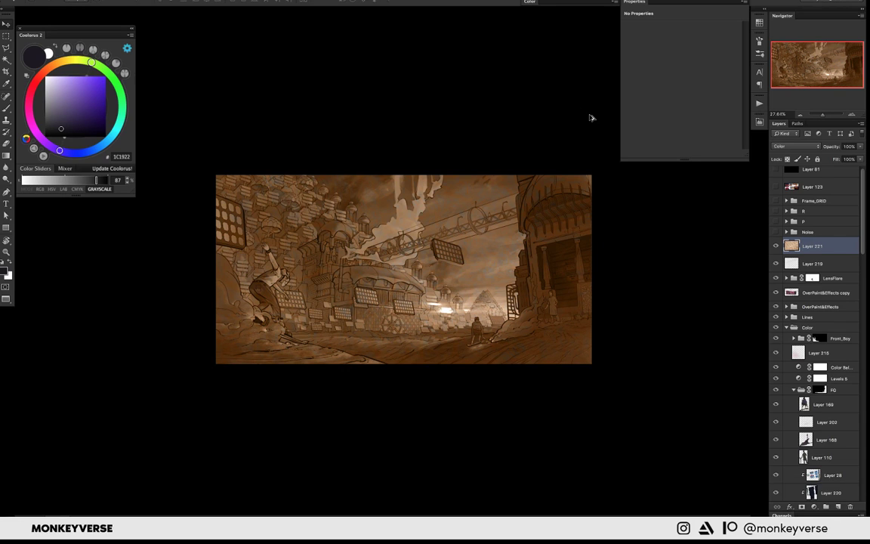
key(shift+minus)
key(shift+plus)
key(shift+plus)
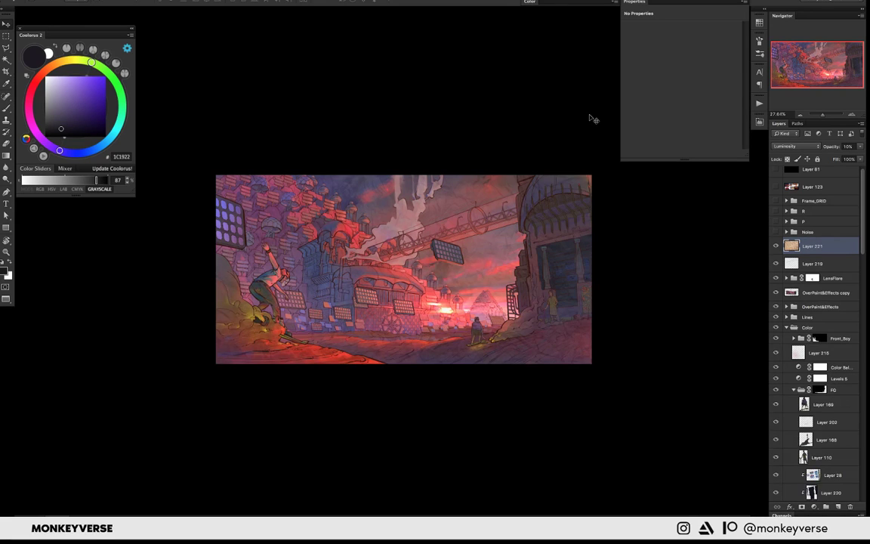
key(ctrl+u)
- Desaturate the paper texture to Saturation -100 and switch its blend mode to Overlay
drag(712, 133, 668, 132)
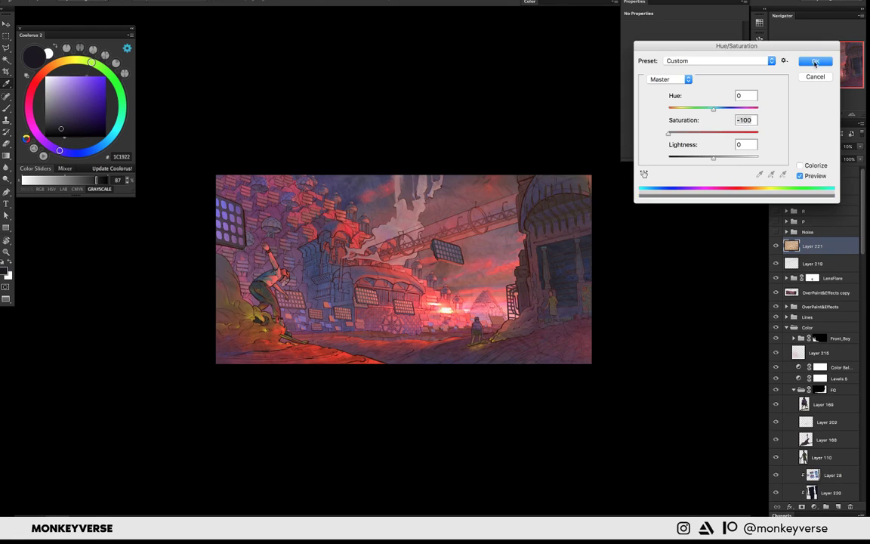
key(Return)
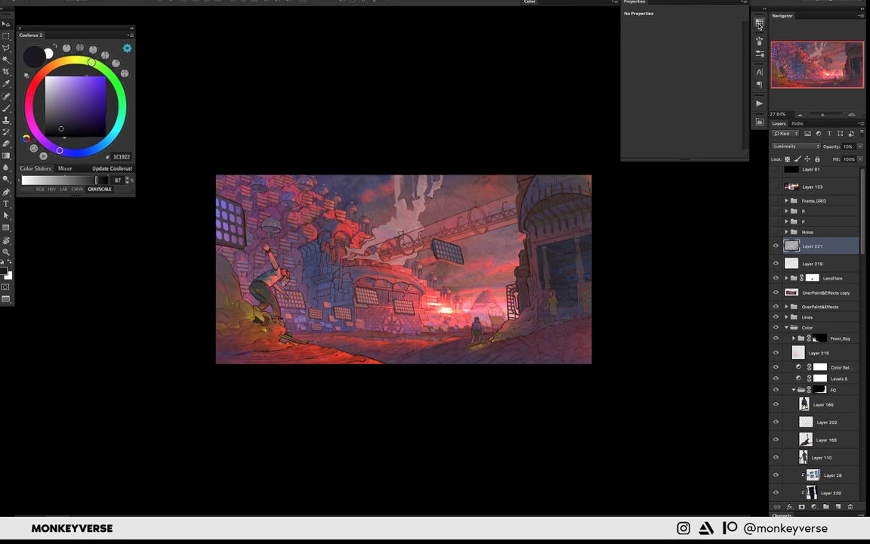
key(shift+alt+n)
key(shift+alt+k)
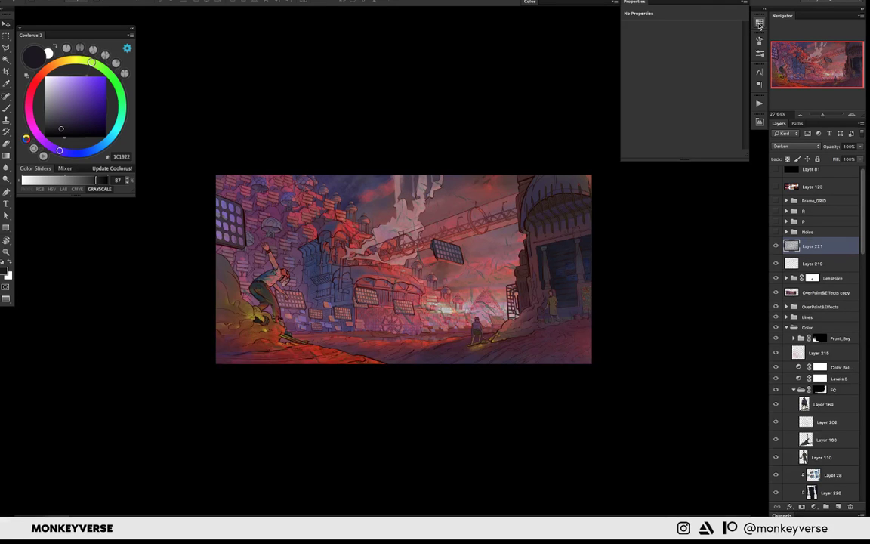
key(shift+alt+b)
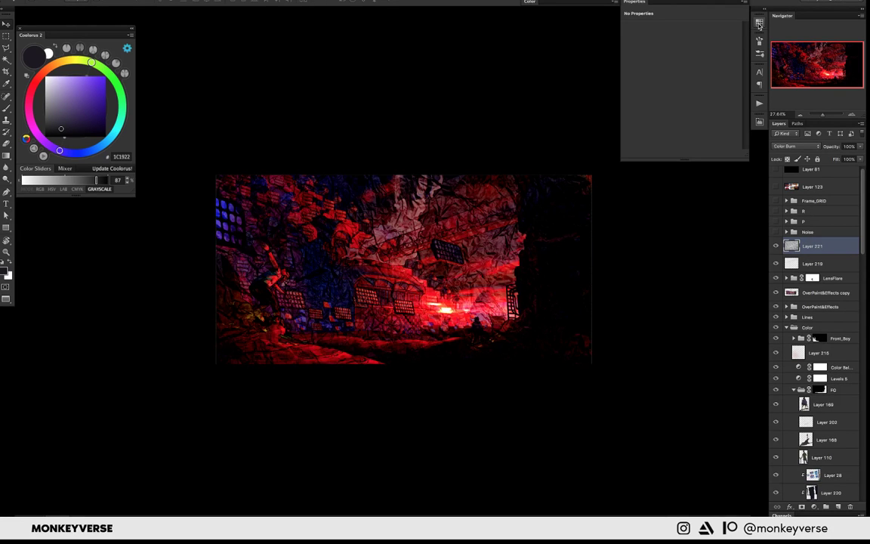
key(shift+plus)
key(shift+plus)
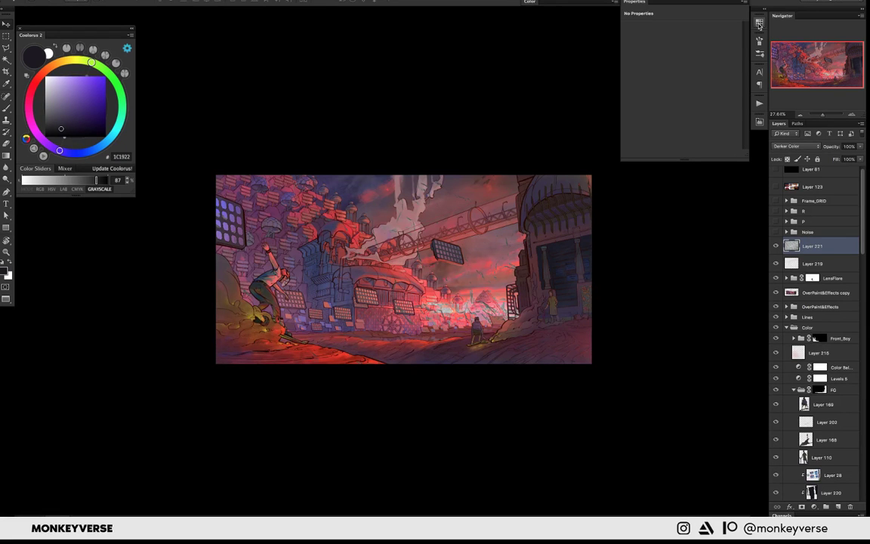
key(shift+alt+w)
key(shift+plus)
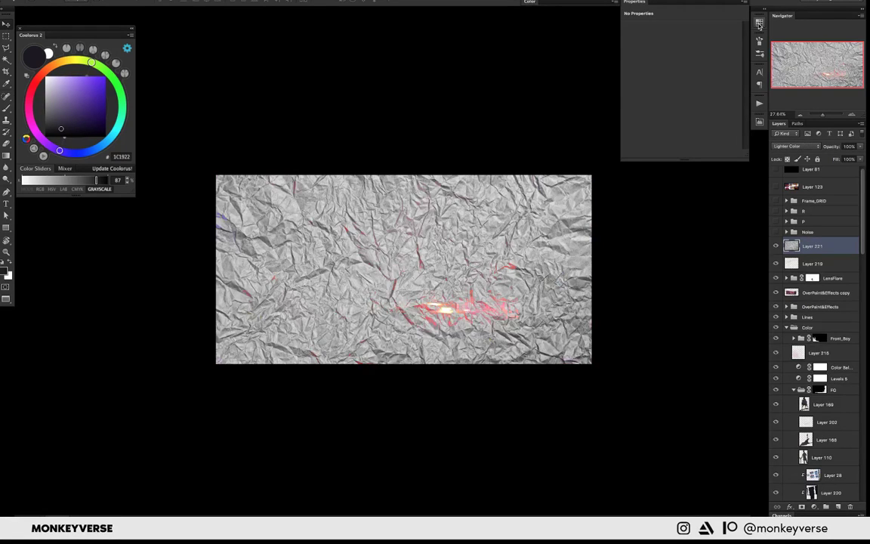
key(shift+plus)
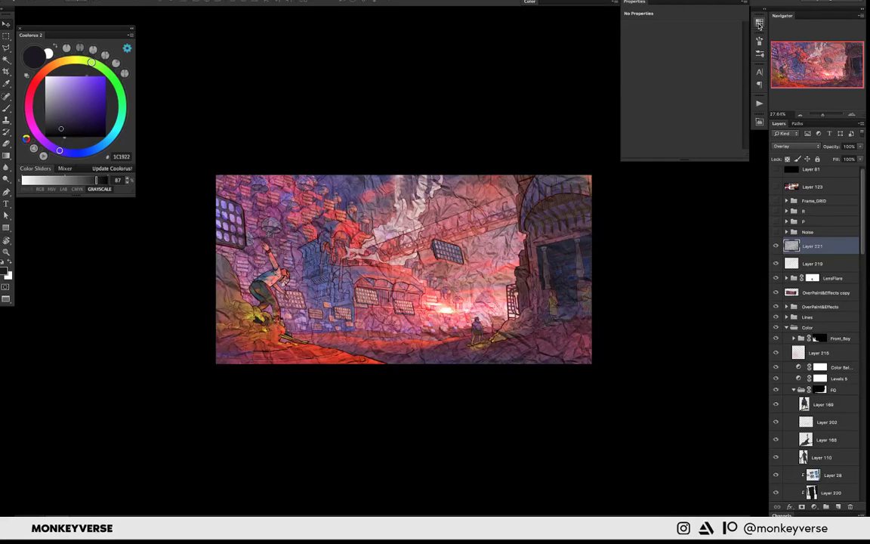
- Lower the paper layer's opacity to 10%, then raise it to 20%
key(1)
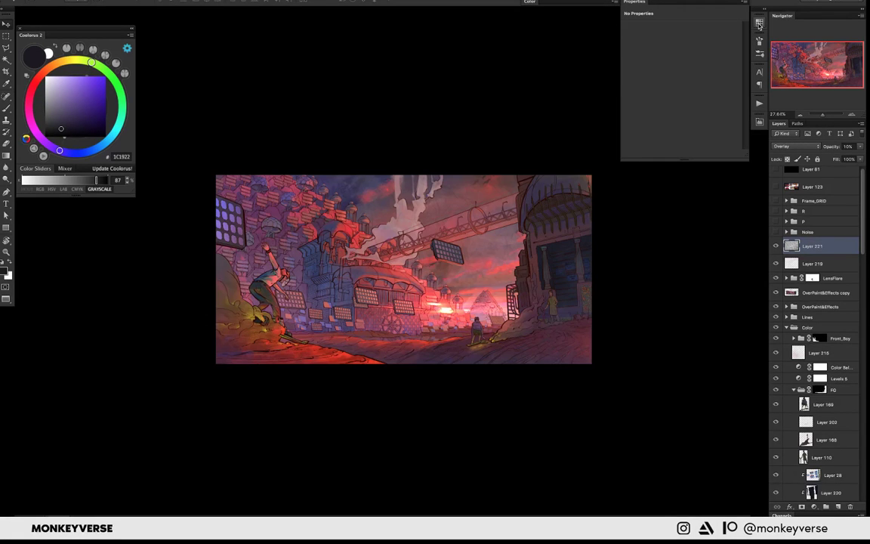
scroll(442, 204, down, 2)
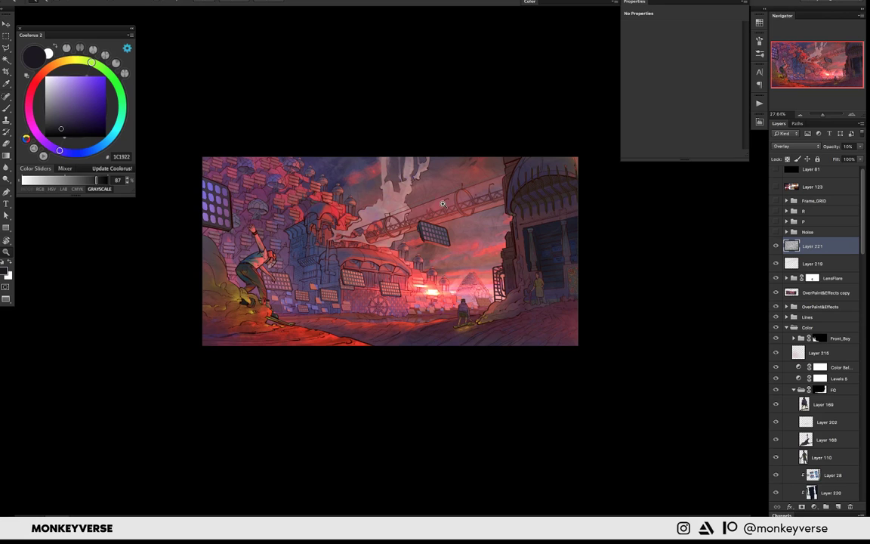
scroll(443, 204, up, 2)
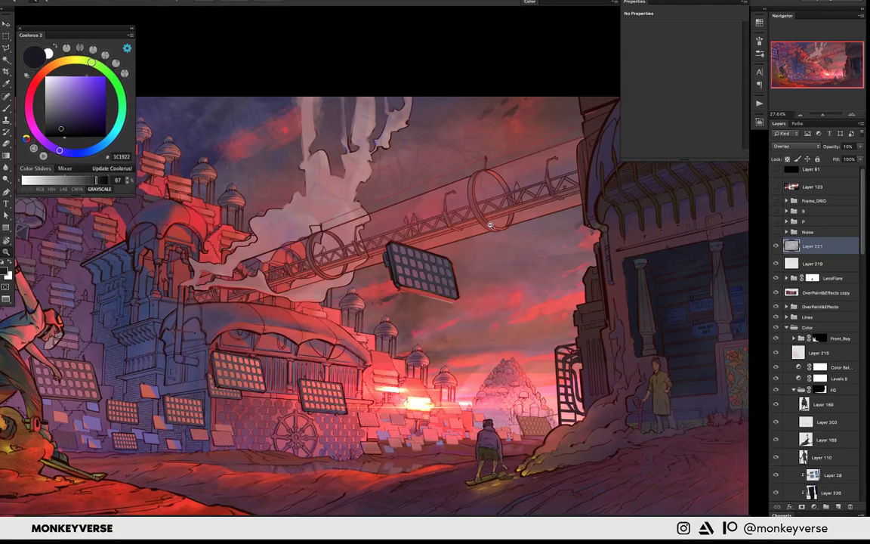
scroll(489, 225, up, 1)
key(2)
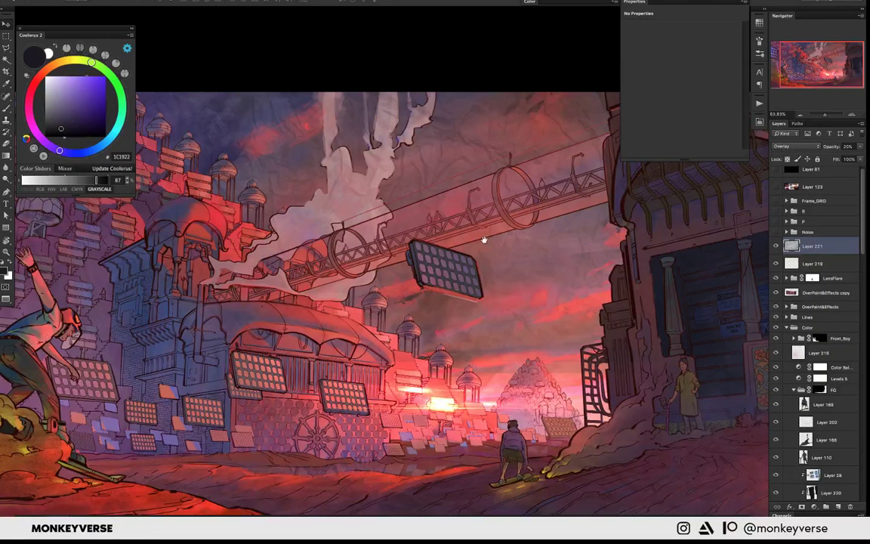
scroll(484, 240, down, 2)
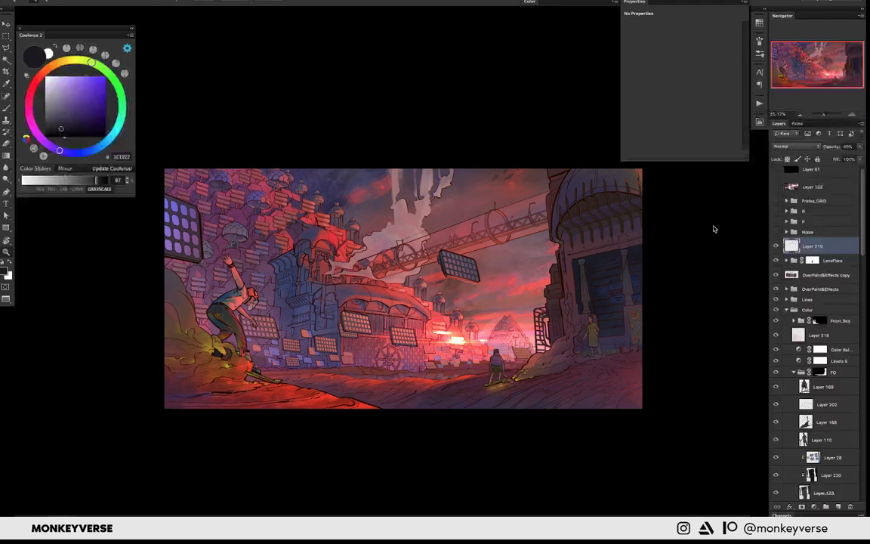
- Browse the Layers panel, selecting Layer 136 copy and peeking inside the BG_Bacil group
scroll(825, 431, down, 10)
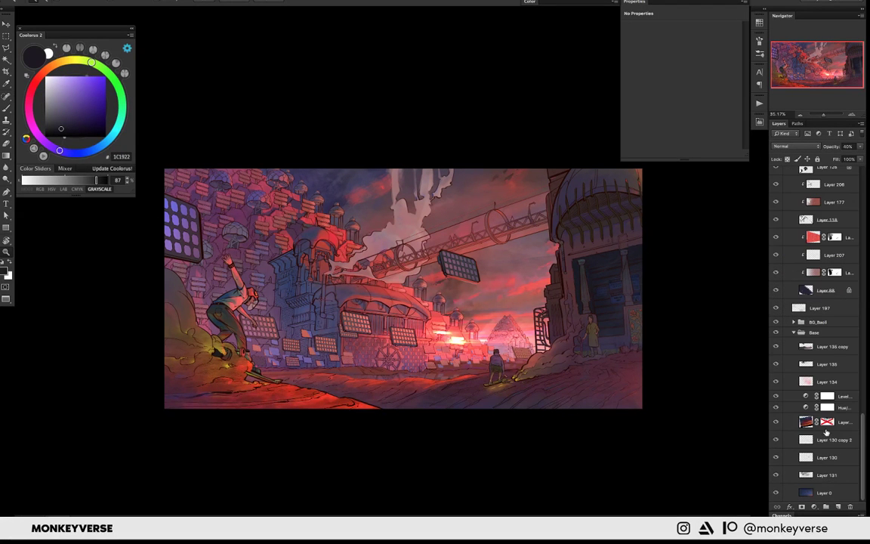
click(831, 346)
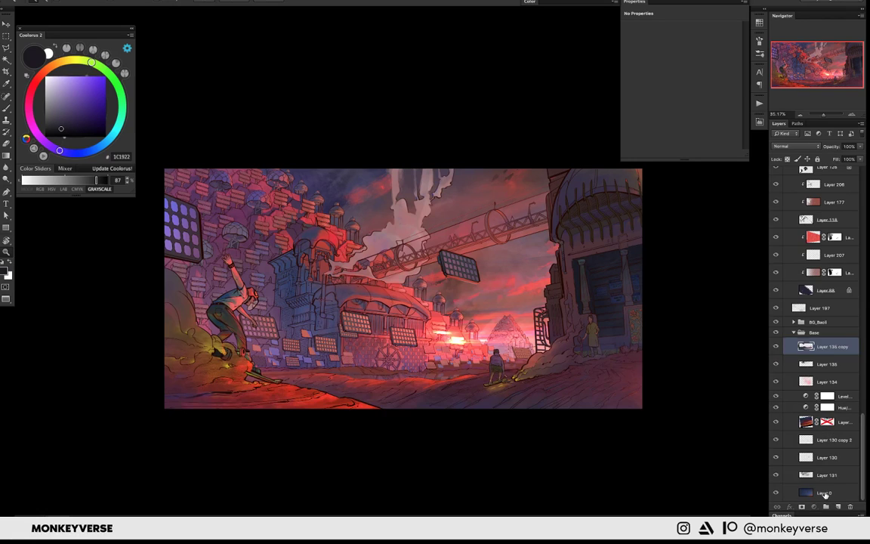
scroll(824, 492, up, 5)
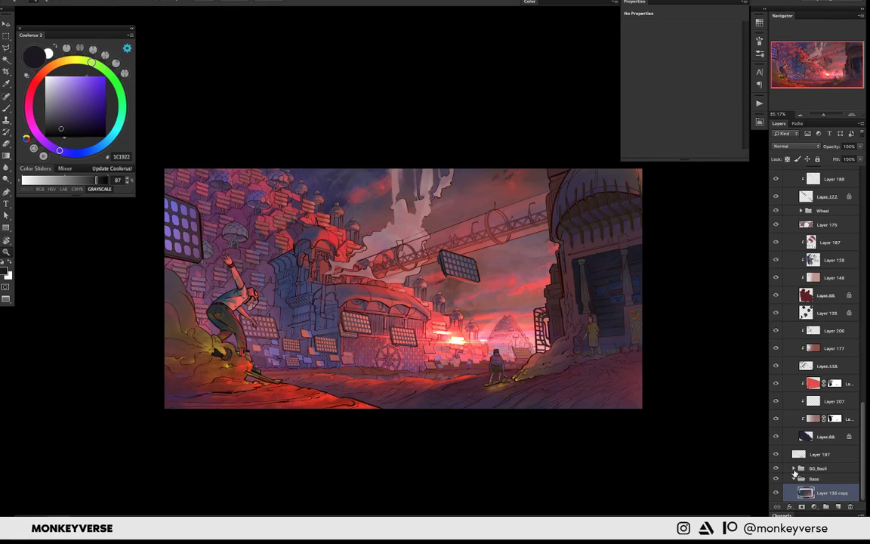
click(793, 469)
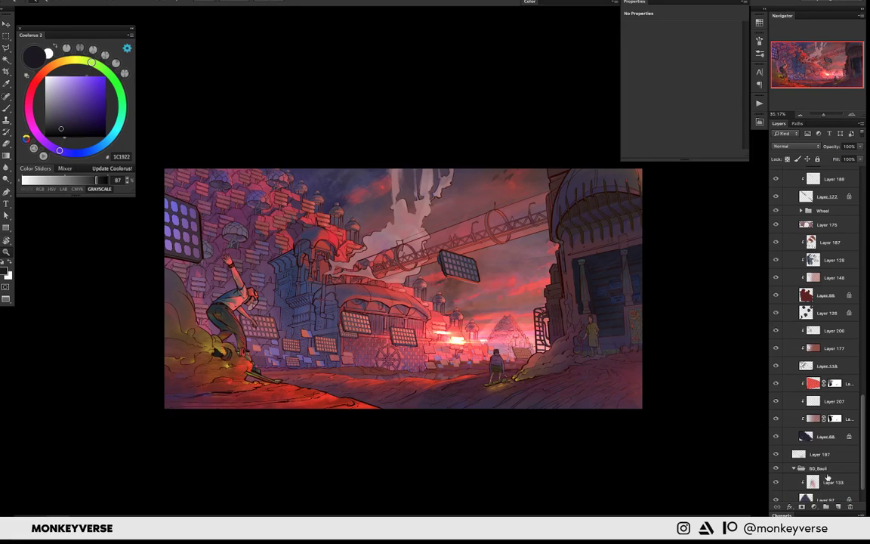
click(794, 469)
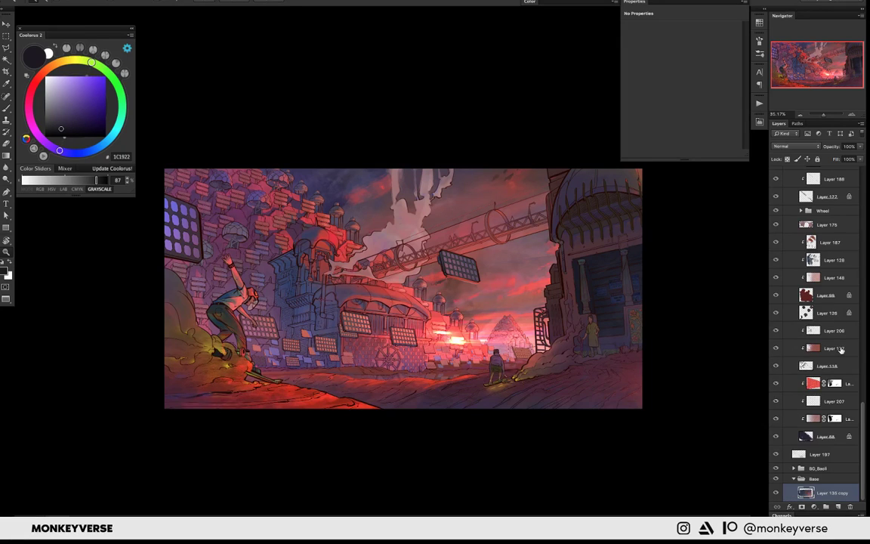
- Shift-select the layer range from Layer 113 down to Layer 107
scroll(863, 394, up, 2)
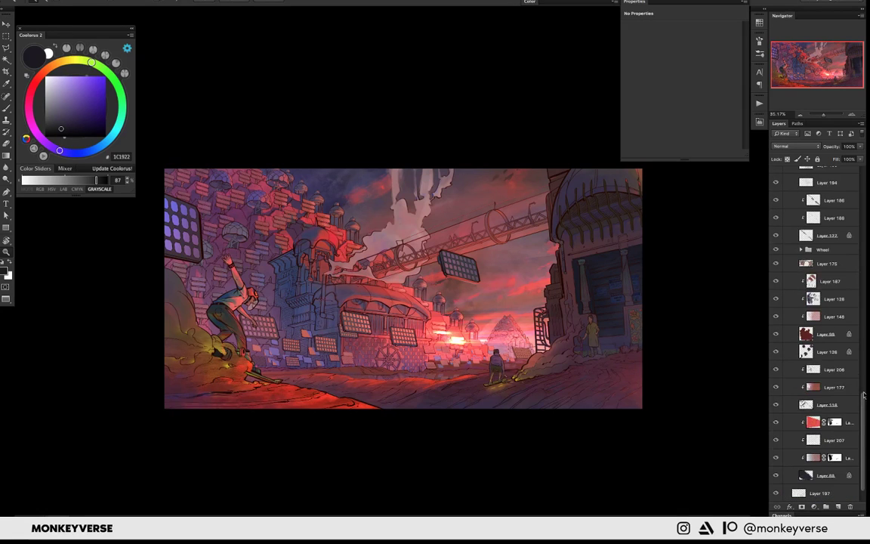
scroll(864, 392, up, 2)
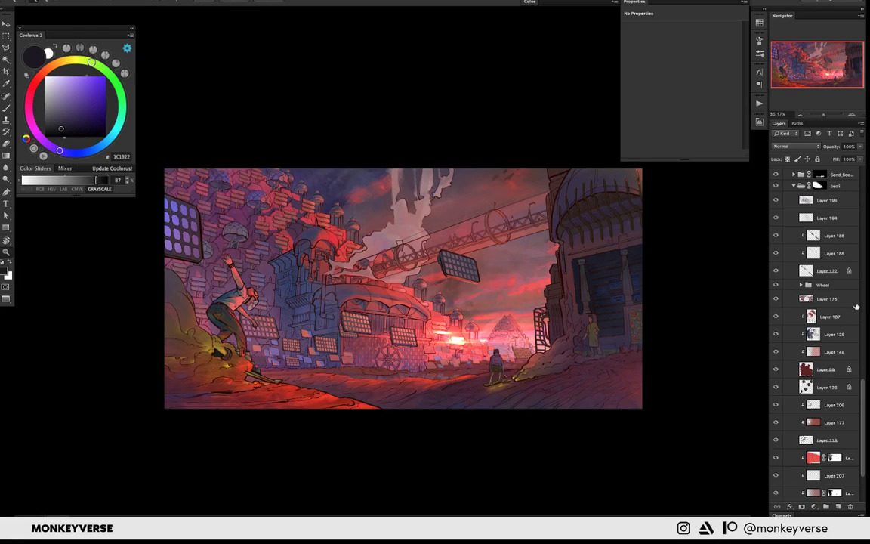
scroll(864, 352, up, 5)
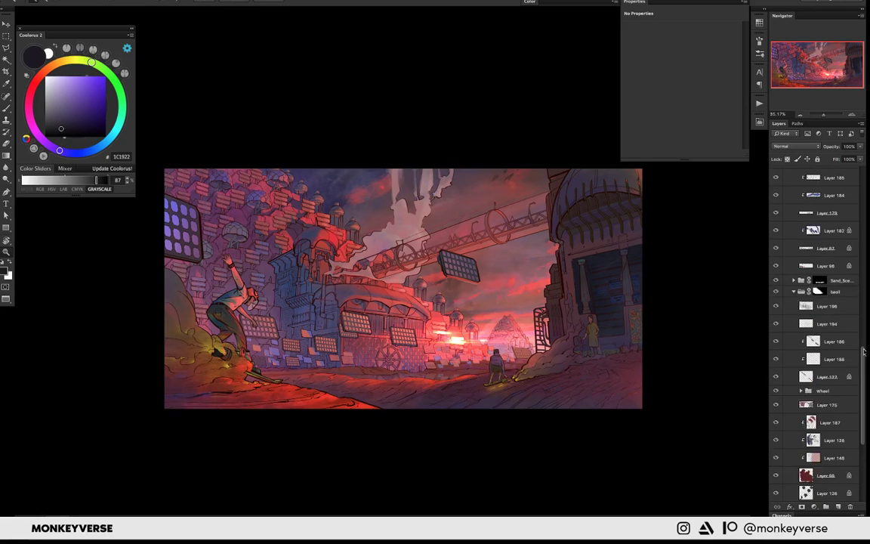
drag(864, 352, 863, 262)
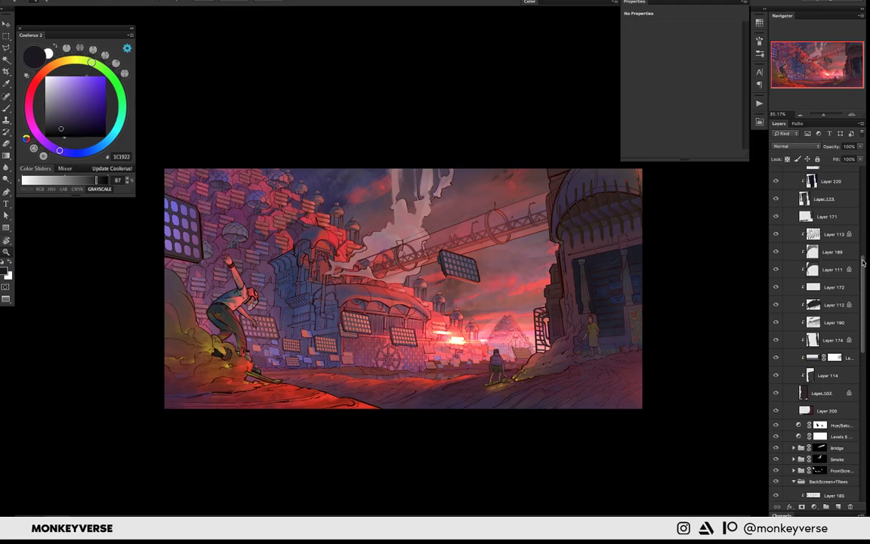
scroll(837, 225, down, 1)
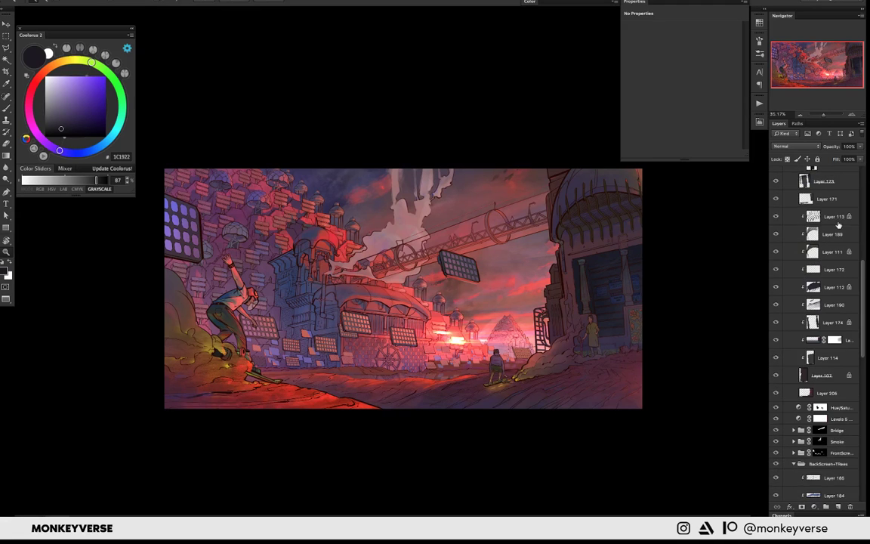
click(837, 221)
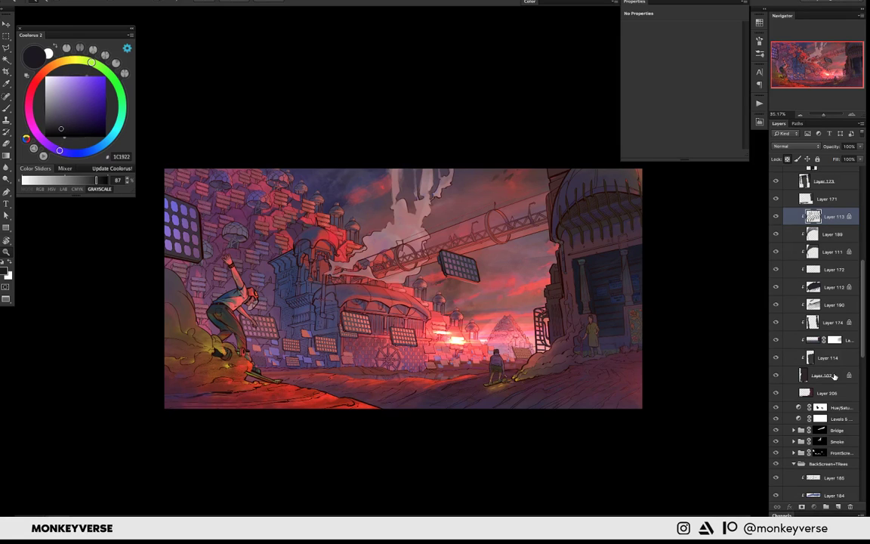
shift+click(834, 376)
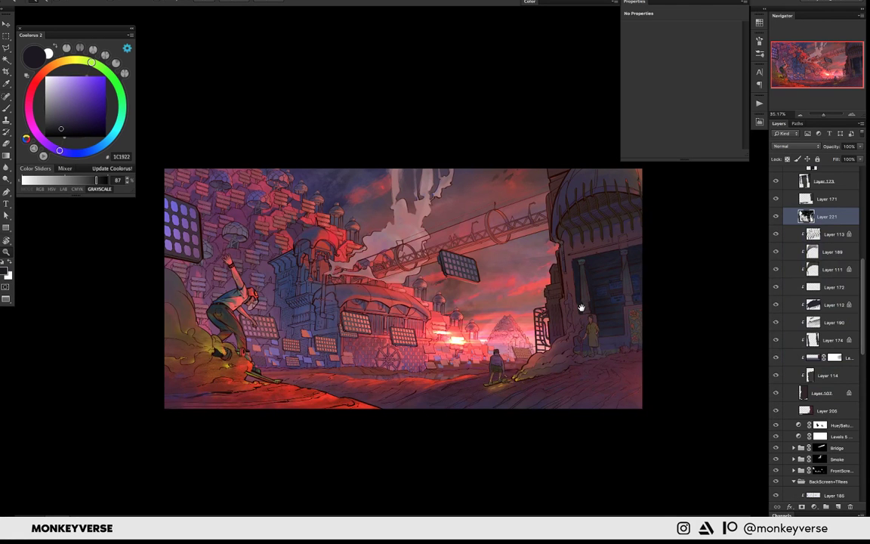
- Raise Layer 221 in the stack and position its texture over the right-hand building
drag(578, 306, 505, 294)
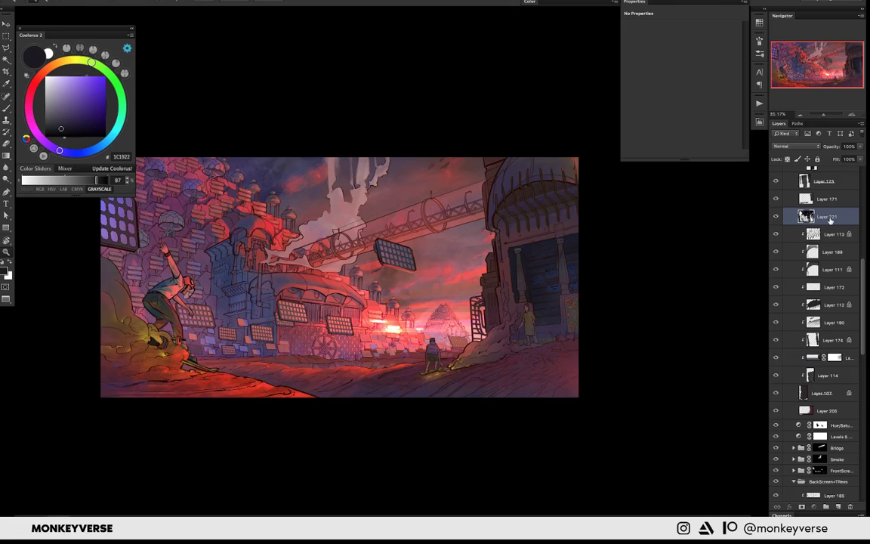
drag(829, 220, 830, 216)
mouse_move(581, 270)
mouse_down()
mouse_move(520, 307)
mouse_move(506, 329)
mouse_move(499, 312)
mouse_up()
- Skew and widen the texture so it follows the building facade's perspective down to the street
key(ctrl+t)
drag(477, 273, 476, 253)
drag(413, 223, 405, 225)
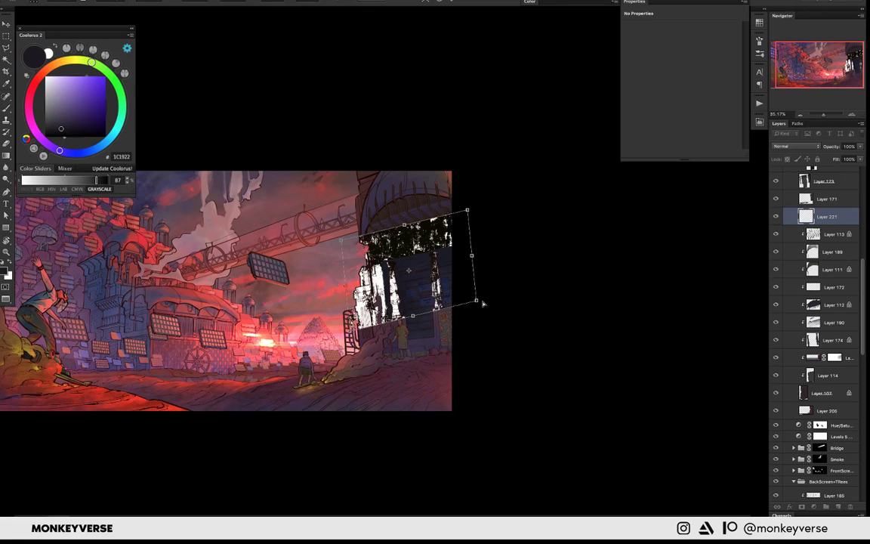
drag(483, 304, 488, 303)
drag(416, 315, 413, 360)
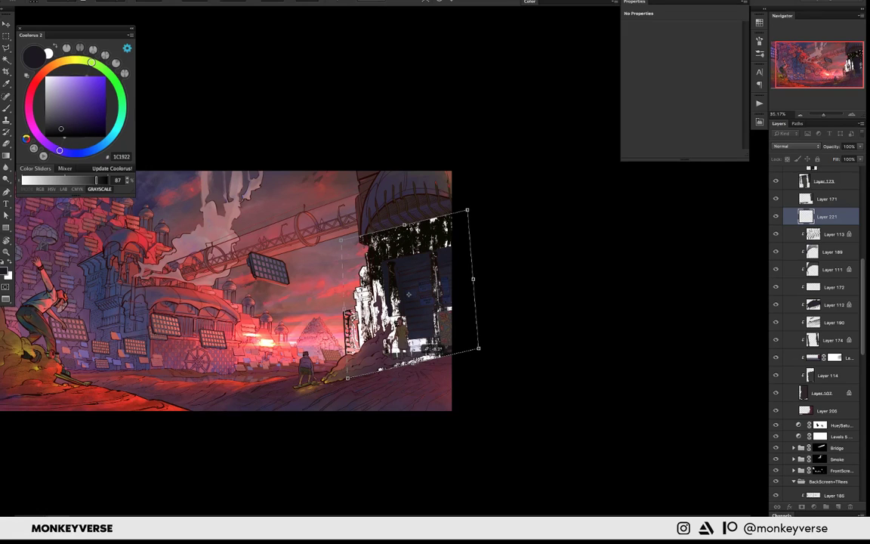
- Commit the skew and trial Multiply, Linear Burn, Darker Color, Lighten, Color Dodge and Soft Light blends
key(Return)
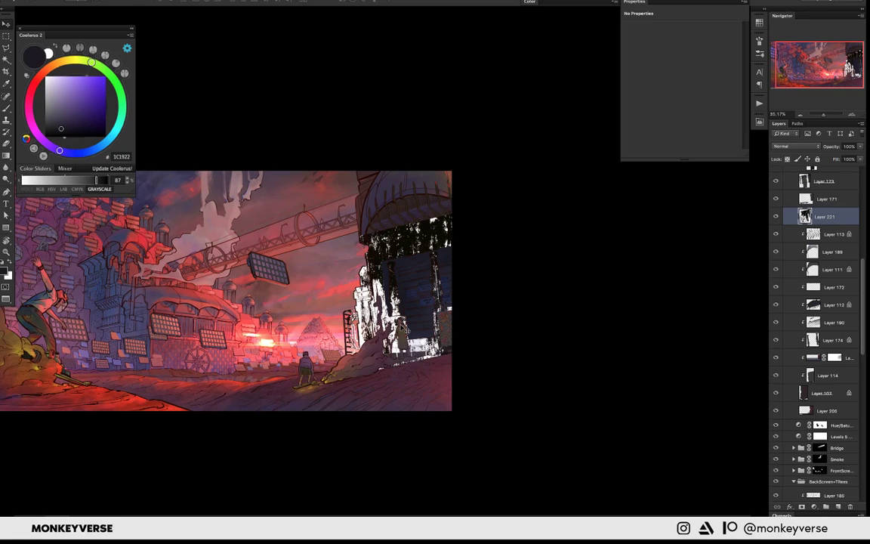
key(alt+shift+m)
key(alt+shift+a)
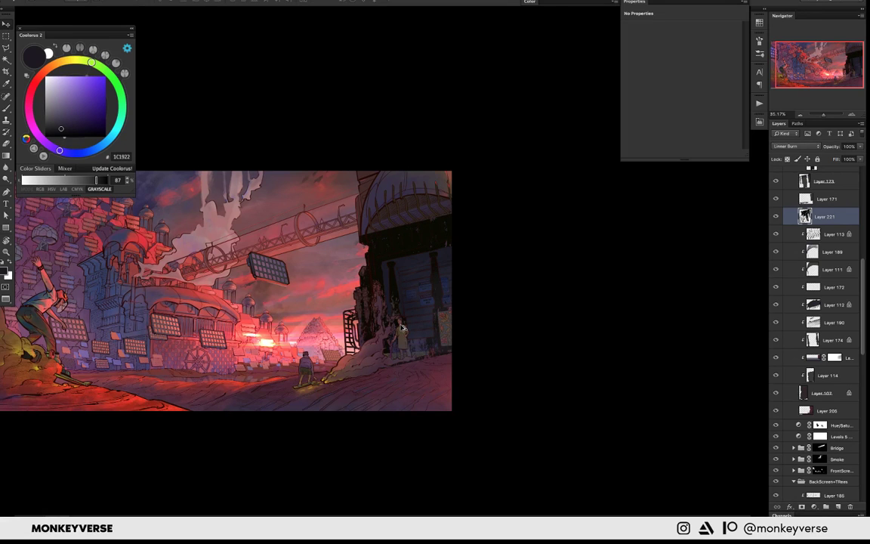
key(shift+plus)
key(shift+plus)
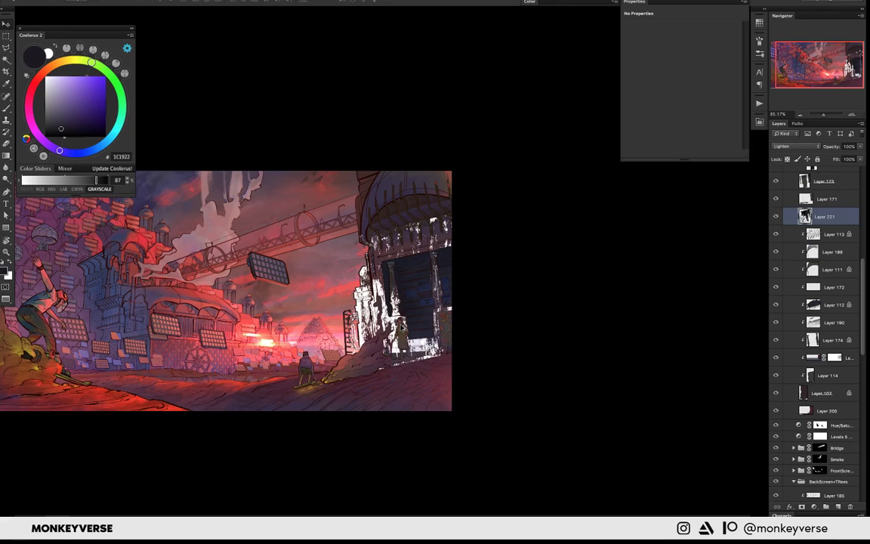
key(shift+plus)
key(shift+plus)
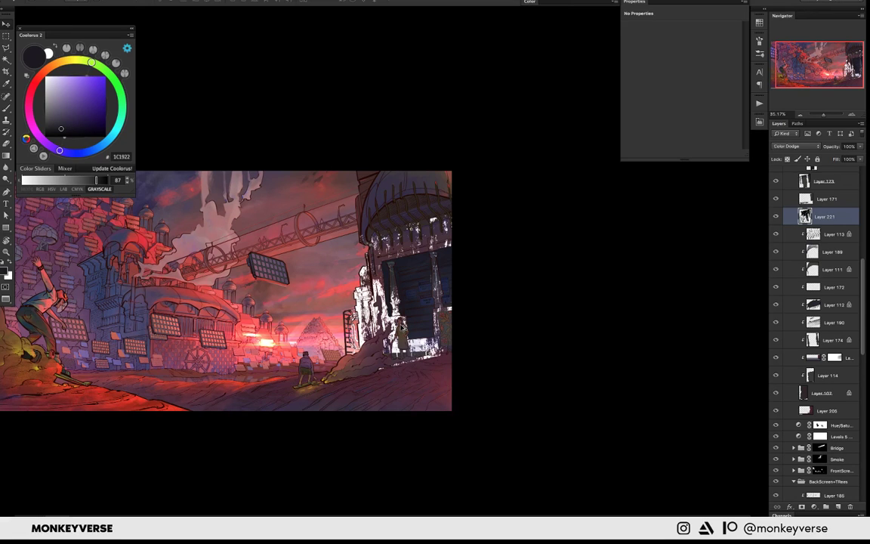
key(shift+plus)
key(shift+plus)
key(shift+plus)
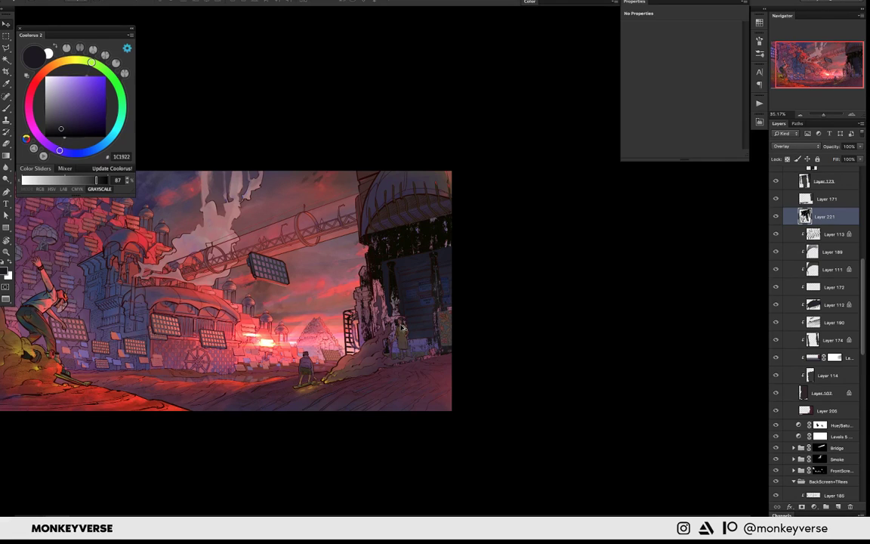
key(shift+plus)
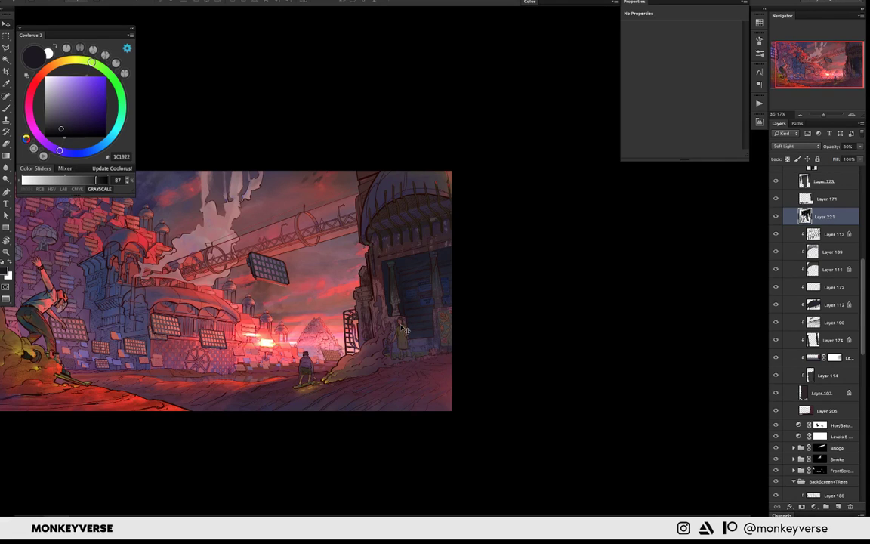
- Cycle on through Hard Light, Linear Light, Pin Light, Overlay and Screen blends, then zoom out with the Move tool
scroll(404, 302, down, 1)
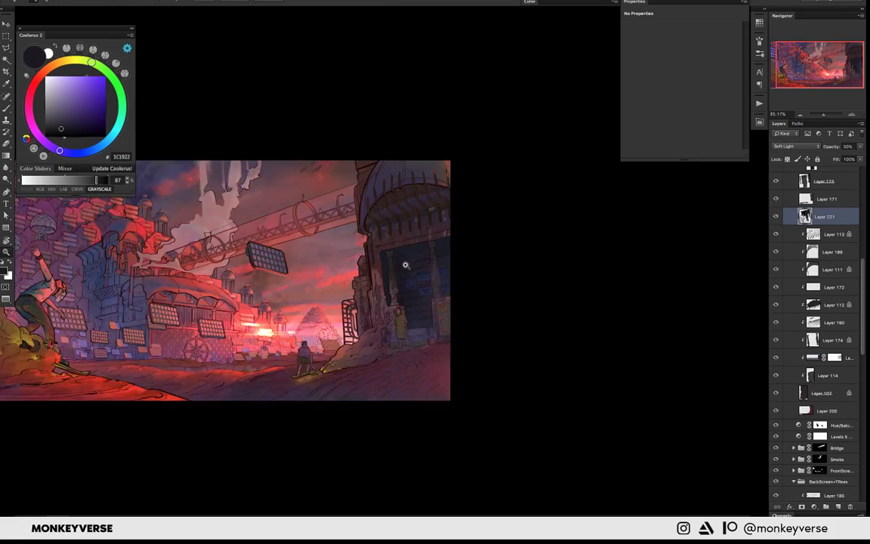
scroll(405, 265, up, 3)
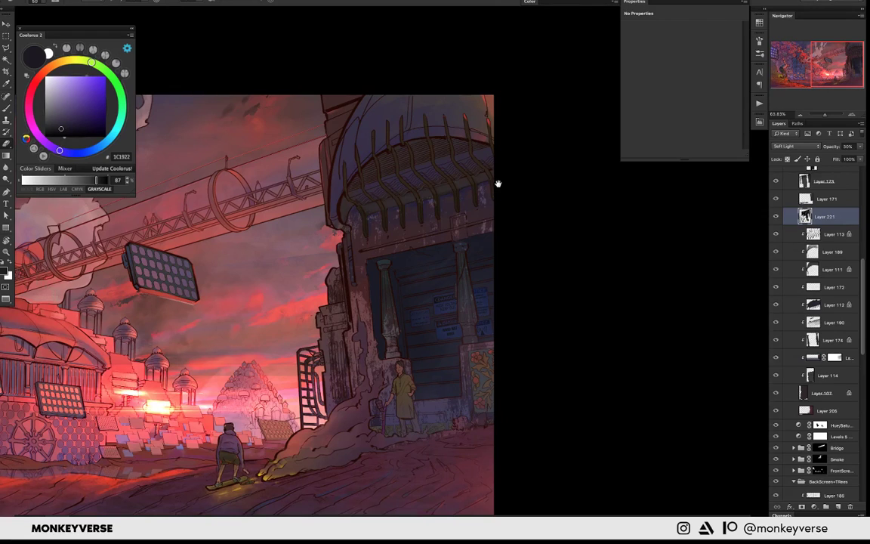
key(shift+plus)
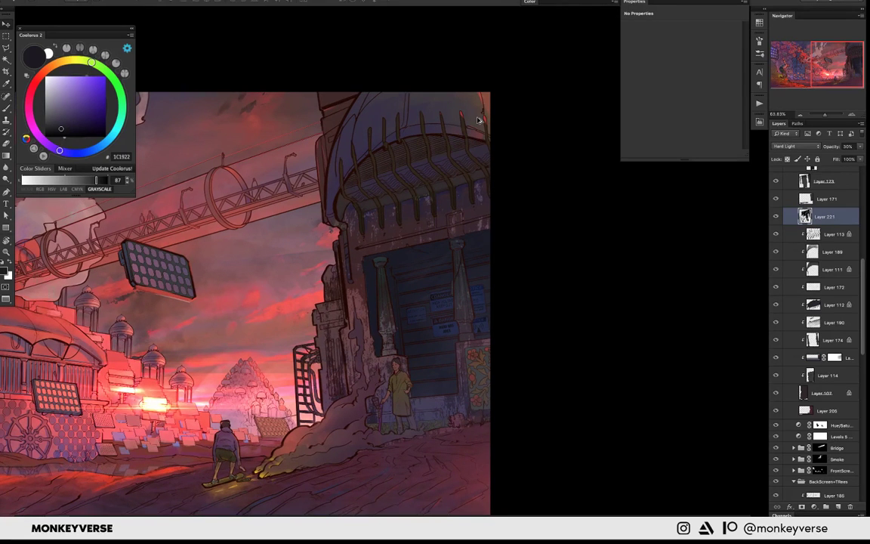
key(shift+plus)
key(shift+plus)
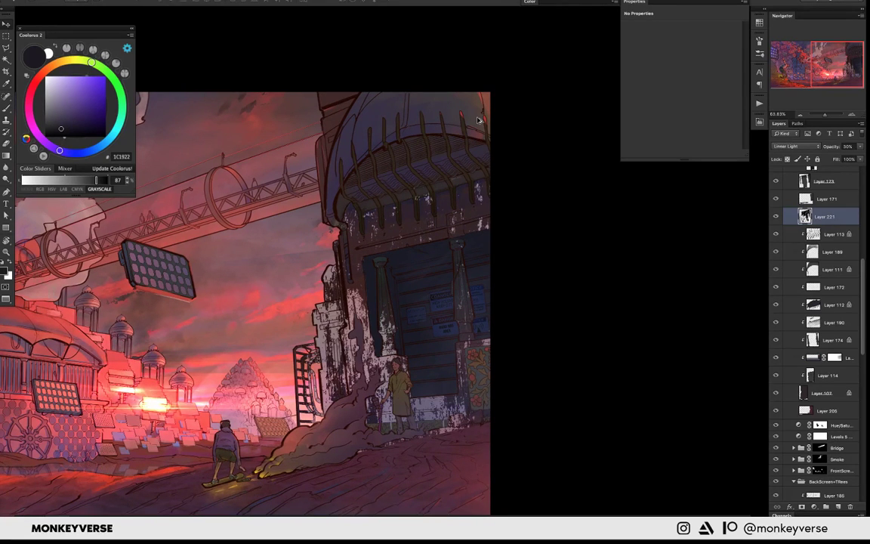
key(shift+plus)
key(alt+shift+o)
key(shift+minus)
key(shift+minus)
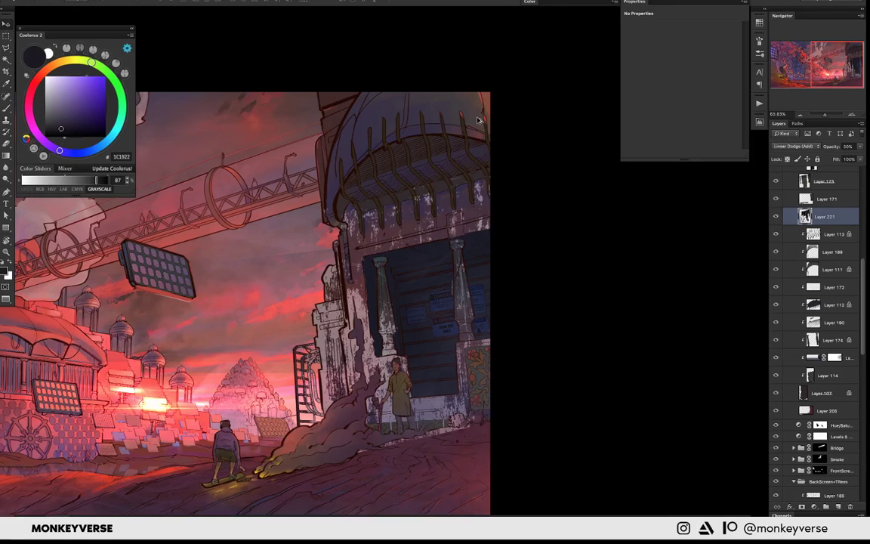
key(shift+minus)
key(shift+minus)
key(shift+minus)
key(shift+minus)
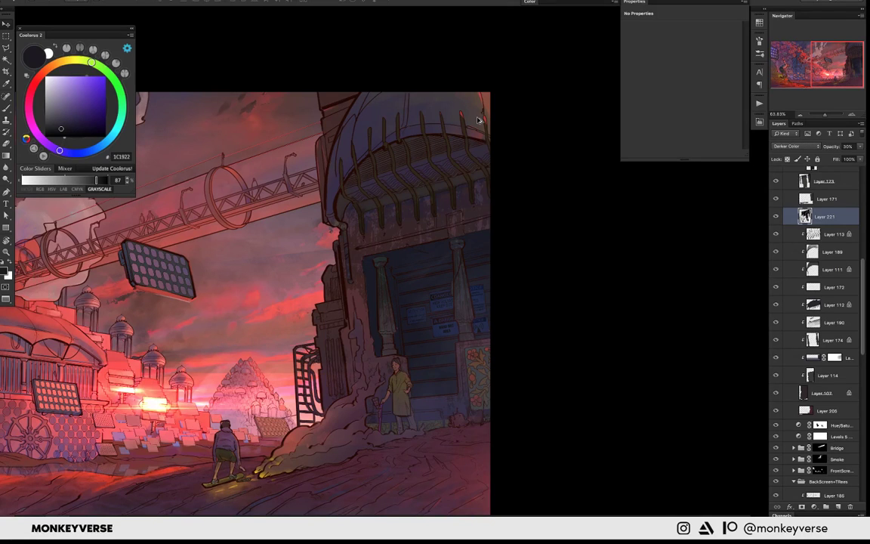
key(shift+minus)
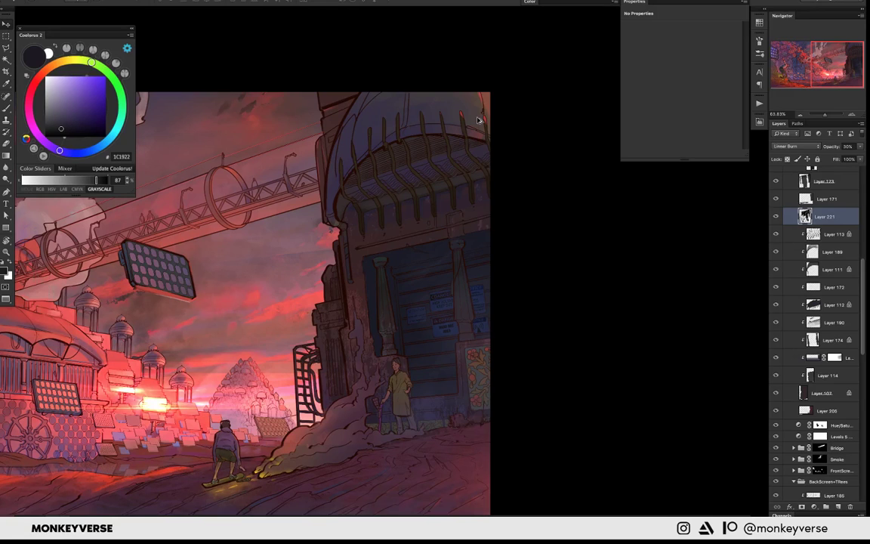
key(v)
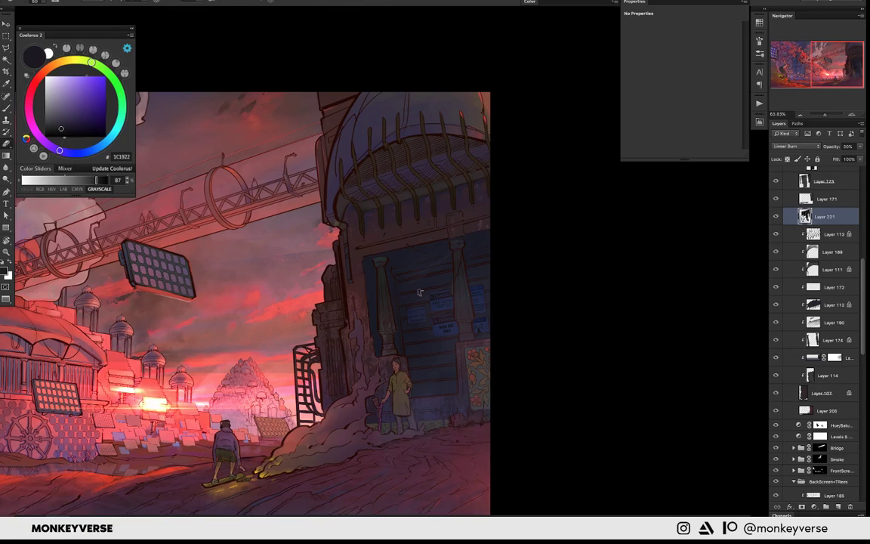
scroll(420, 293, down, 1)
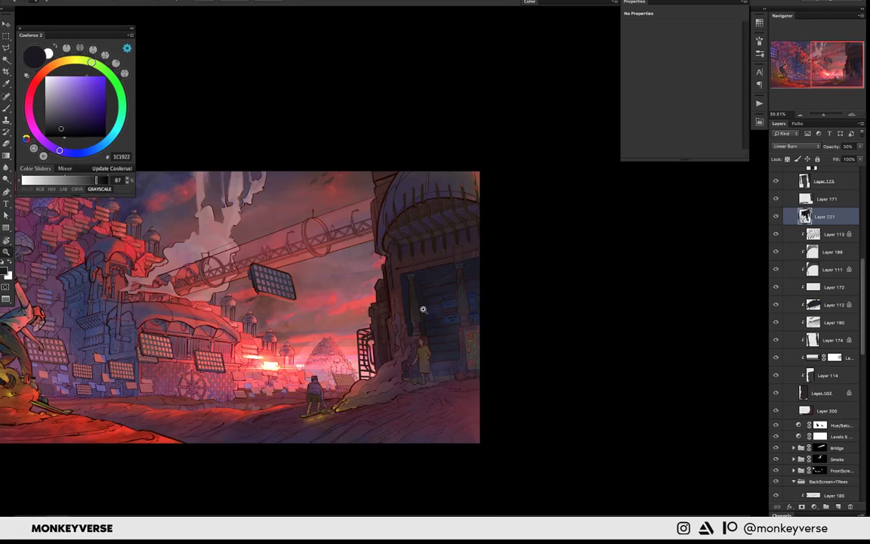
scroll(423, 309, down, 1)
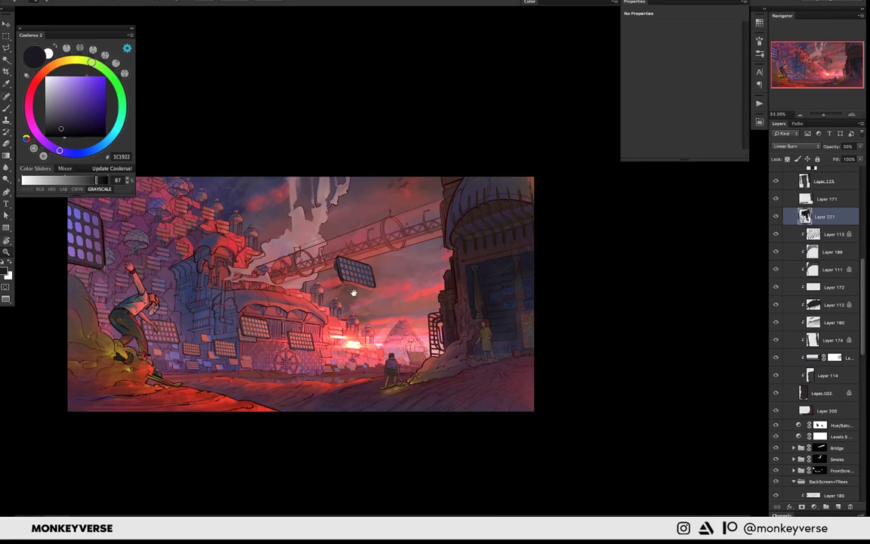
- Pan and zoom out to bring the whole painting into view
drag(352, 292, 480, 273)
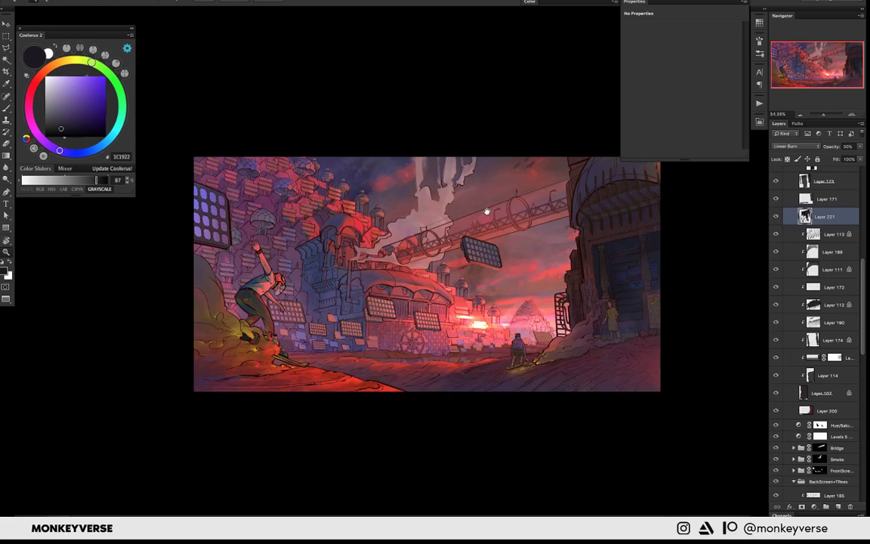
drag(487, 212, 381, 217)
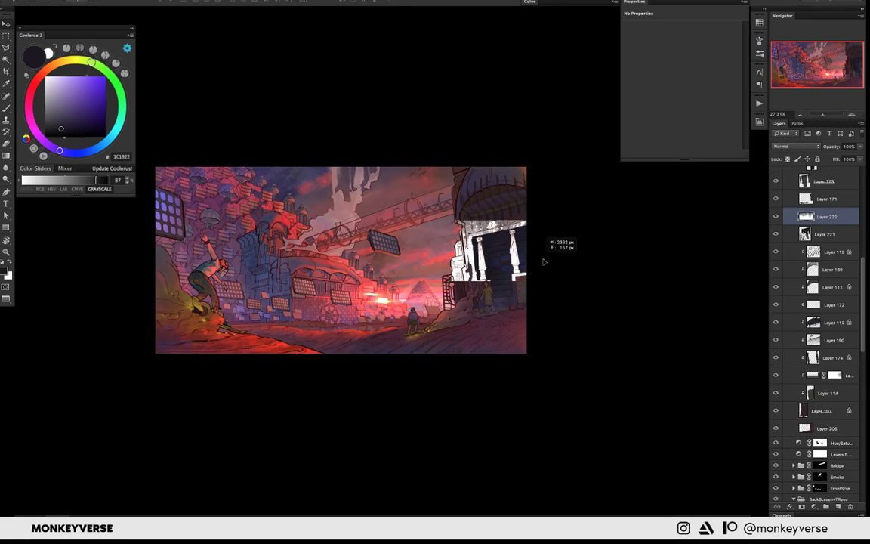
- Nudge the white columned texture into place and zoom in on the doorway building
drag(543, 261, 552, 266)
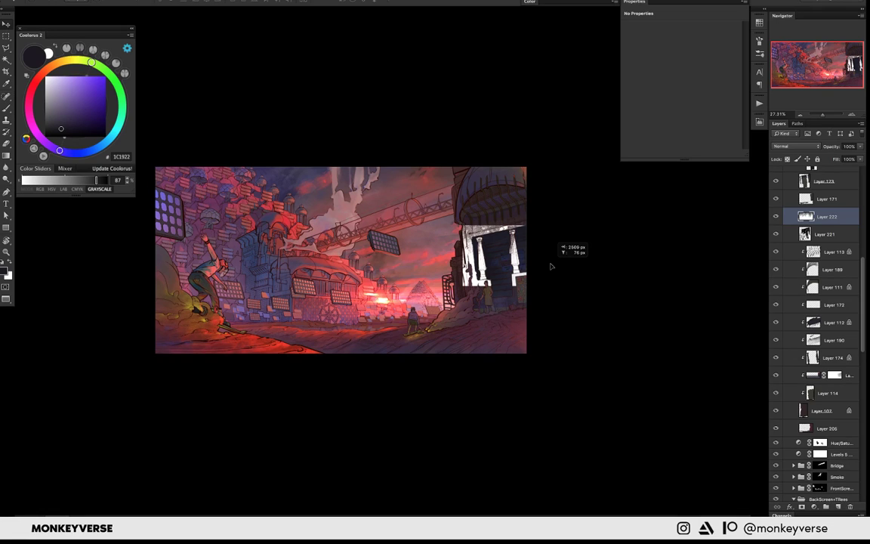
scroll(810, 216, up, 2)
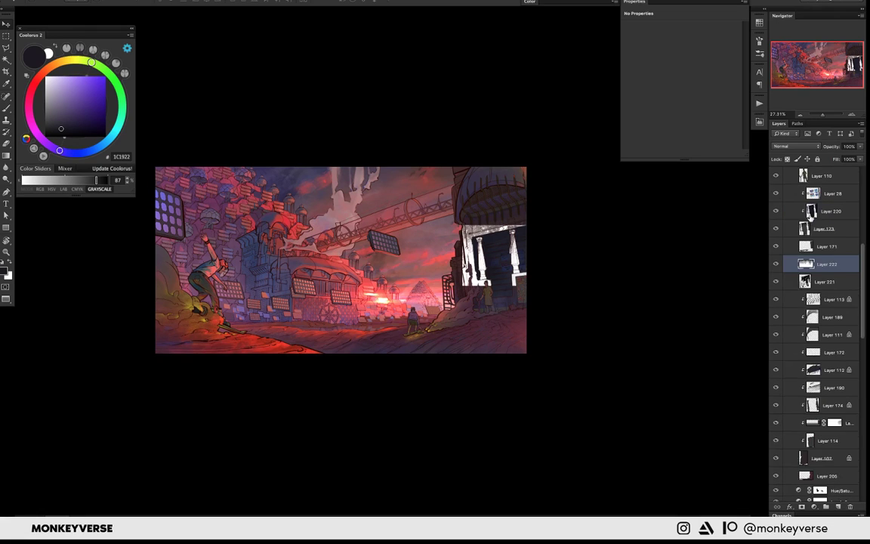
scroll(810, 212, up, 10)
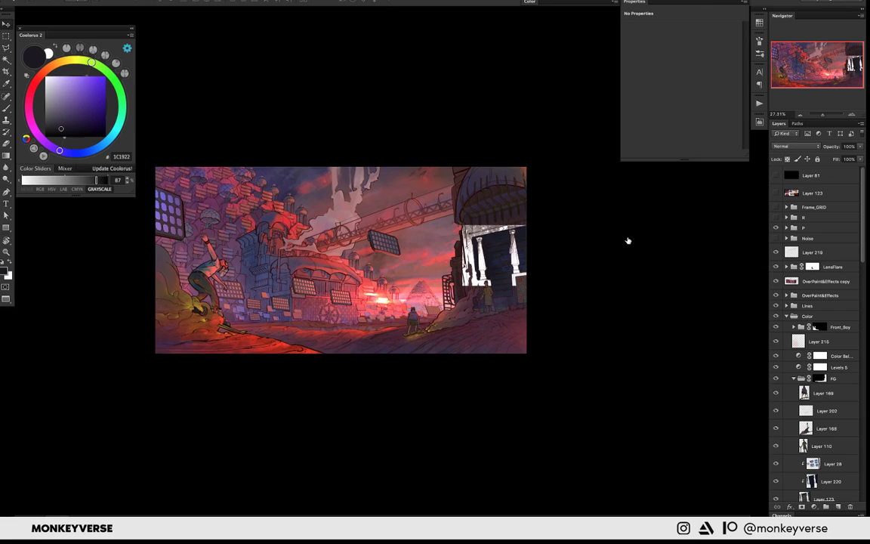
mouse_move(628, 241)
mouse_down()
mouse_move(500, 270)
mouse_move(533, 292)
mouse_up()
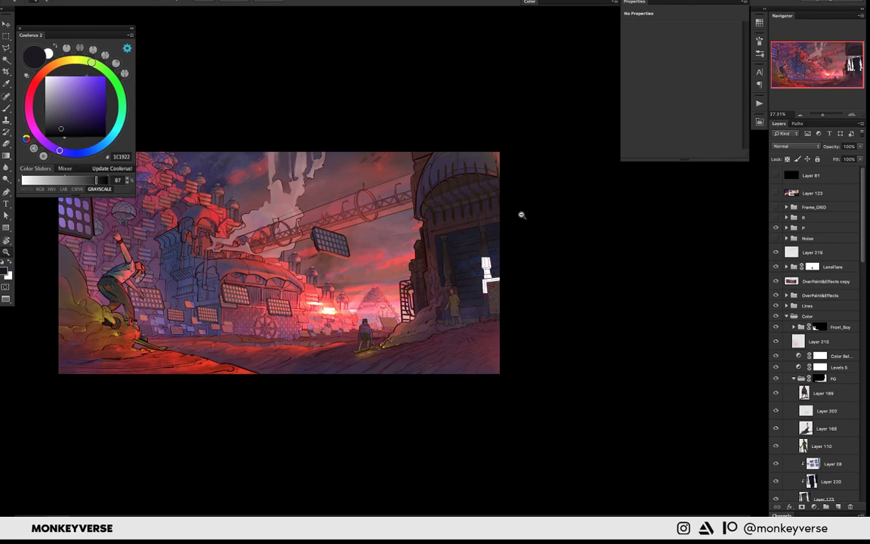
drag(521, 215, 597, 219)
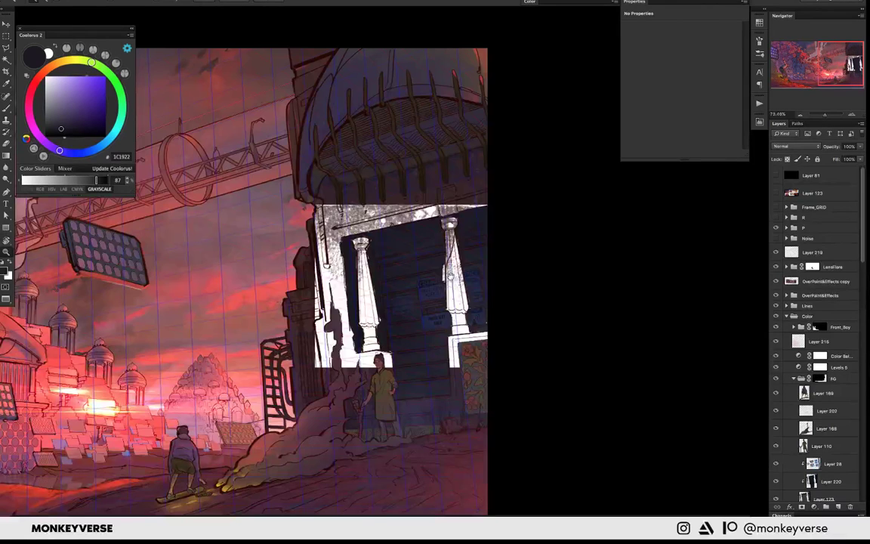
- Rotate and corner-distort the columned texture to fit the right building, then commit
key(ctrl+minus)
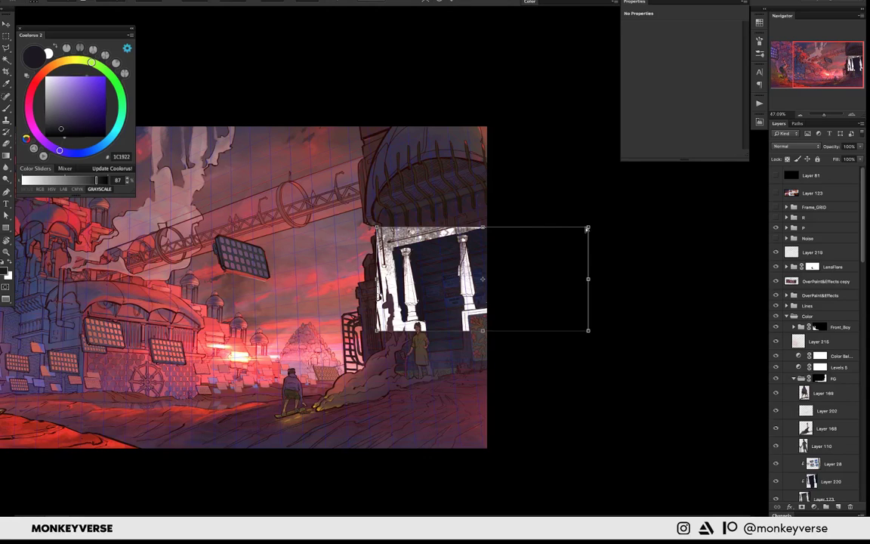
drag(587, 228, 585, 228)
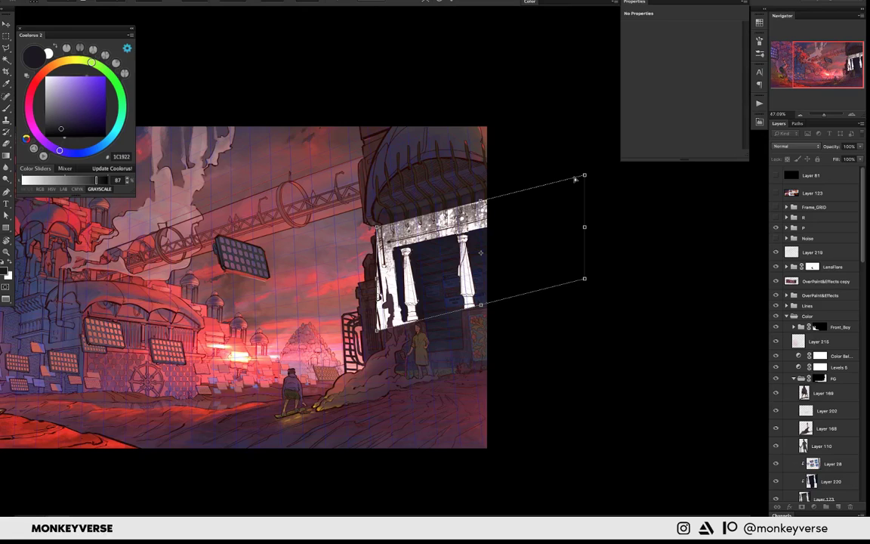
drag(574, 178, 562, 182)
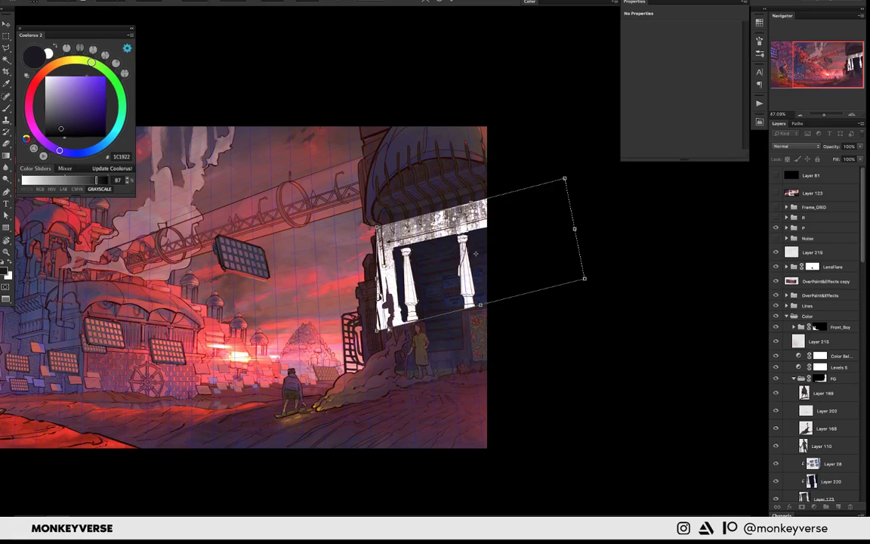
drag(385, 330, 388, 326)
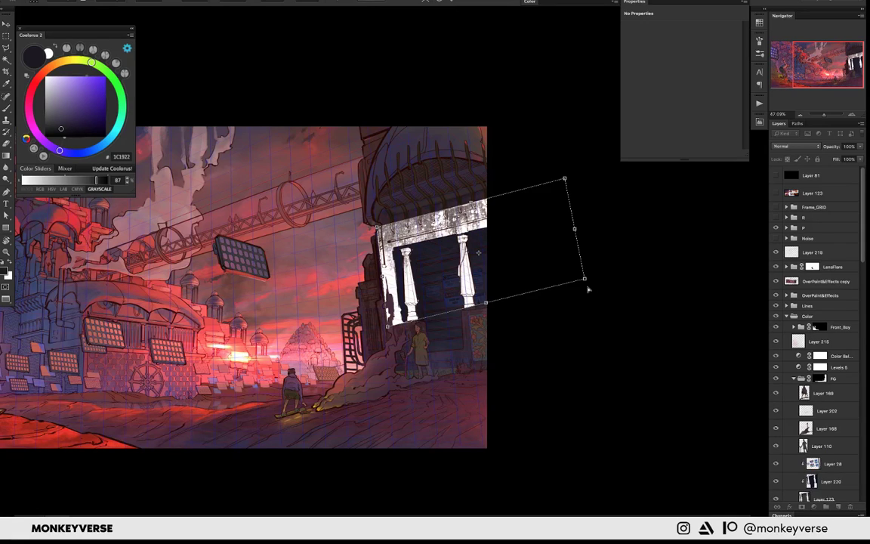
drag(588, 290, 590, 304)
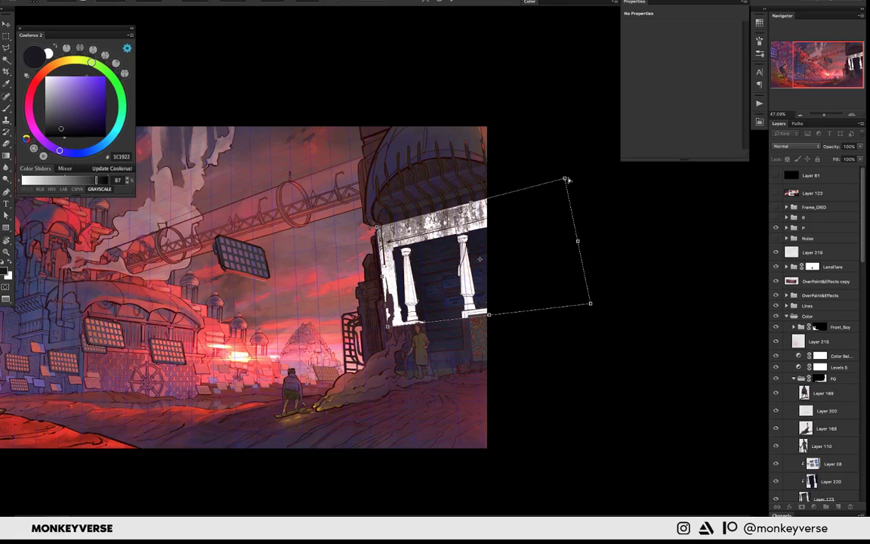
drag(568, 179, 558, 180)
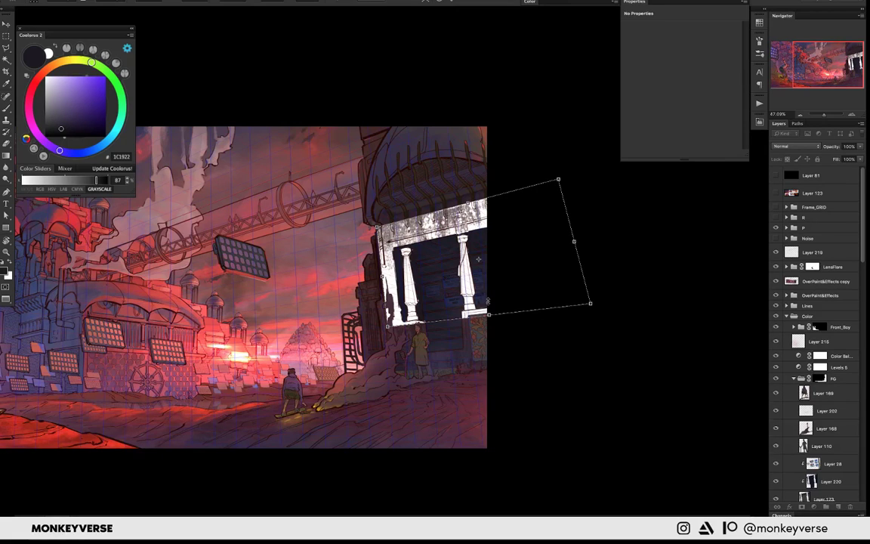
drag(487, 301, 482, 280)
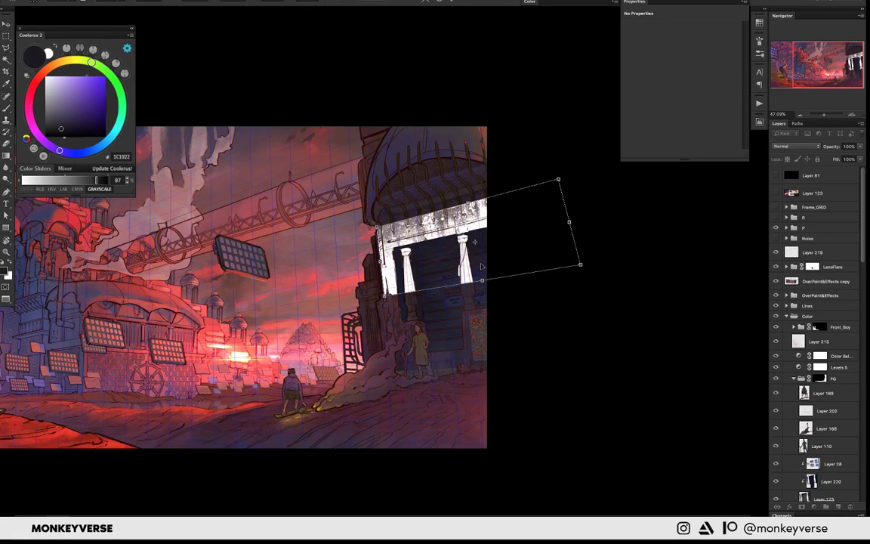
key(Return)
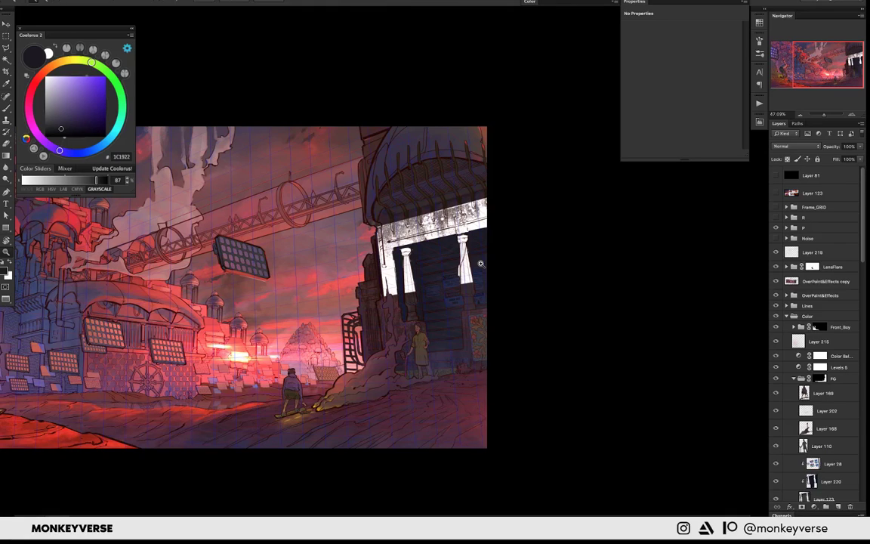
- Trial Linear Burn, Screen, Lighten and Color Burn, setting the columned texture to Multiply
key(alt+shift+a)
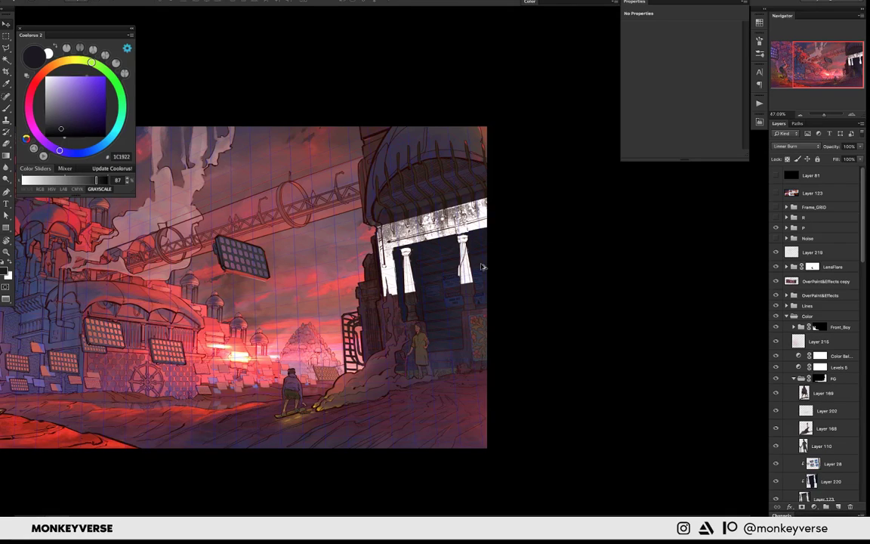
key(alt+shift+s)
key(alt+shift+g)
key(alt+shift+b)
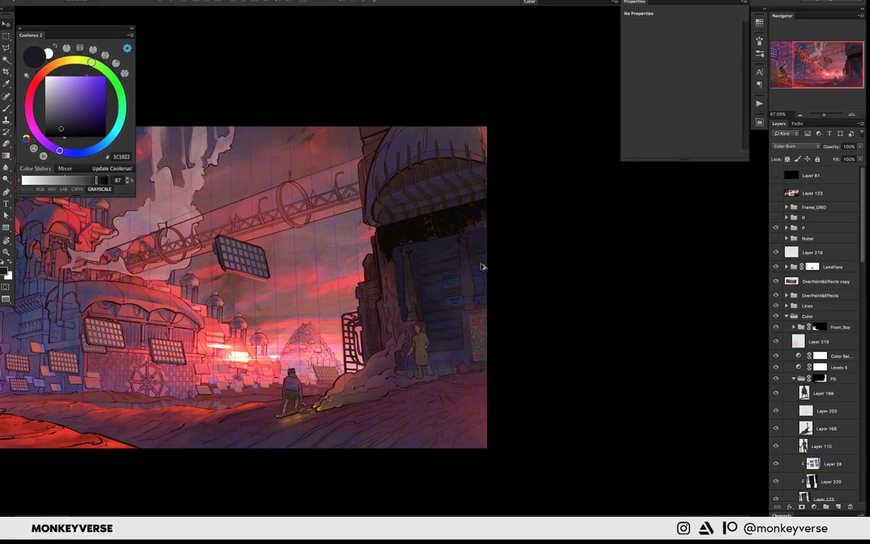
key(alt+shift+m)
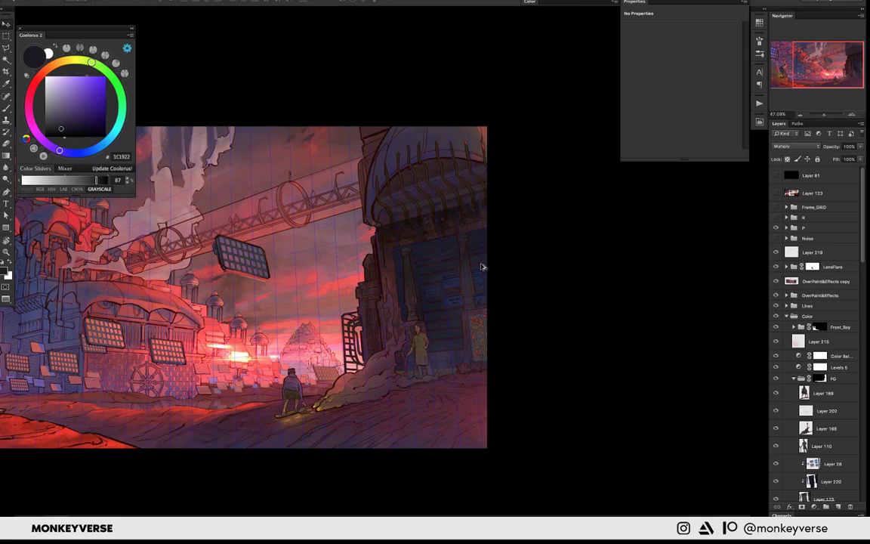
- Select the dome railings' layer and shift the railings down slightly
key(b)
scroll(401, 181, up, 2)
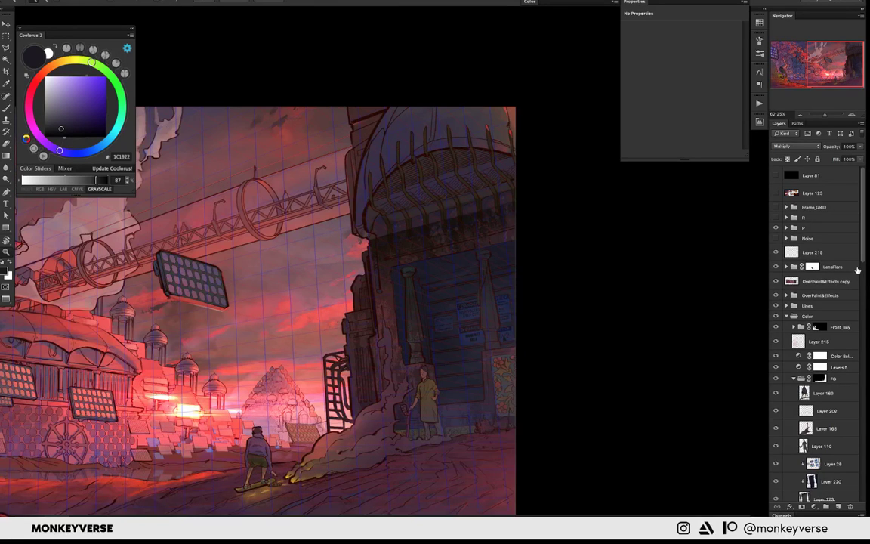
scroll(857, 270, down, 5)
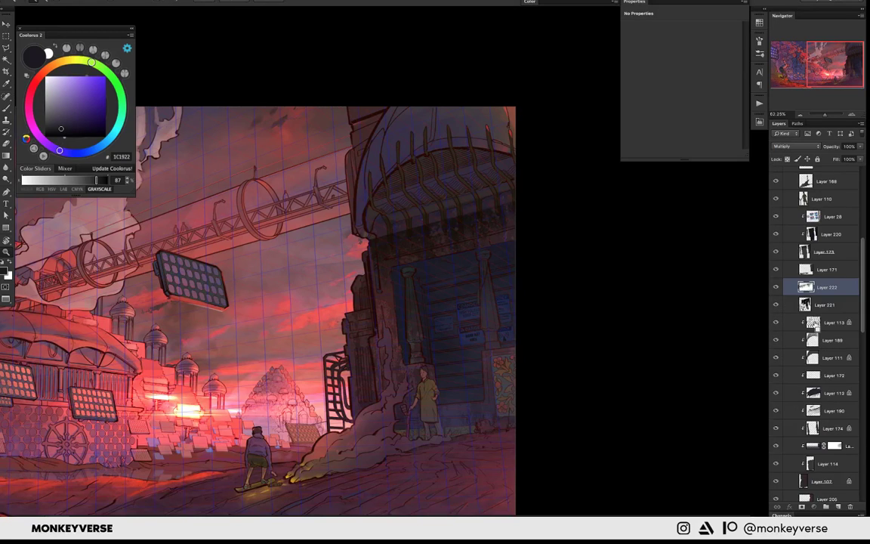
ctrl+click(805, 324)
mouse_move(504, 244)
mouse_down()
mouse_move(487, 253)
mouse_move(474, 231)
mouse_up()
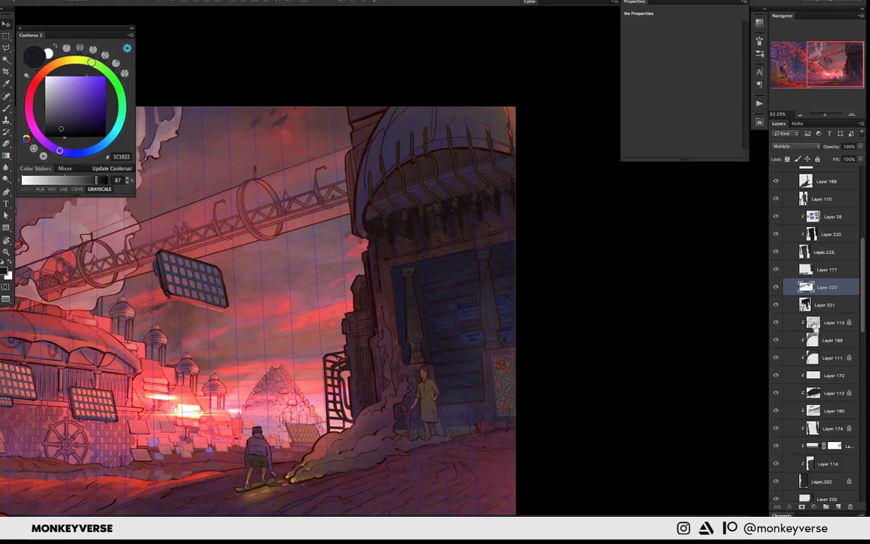
- Sample a dark reddish paint colour from the painting and shrink the brush
key(y)
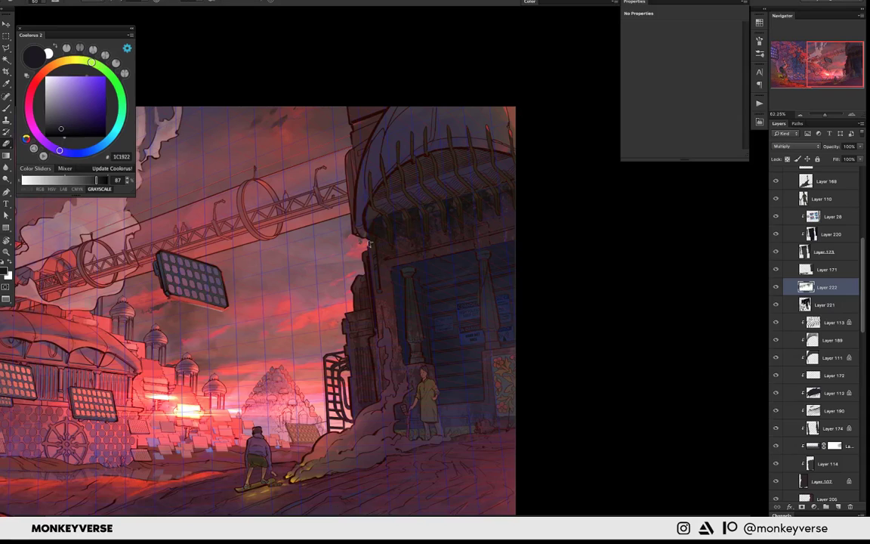
alt+click(384, 219)
key(bracketleft)
key(bracketleft)
key(bracketleft)
- Enlarge the brush to about 400 and paint dark red over the dome's lower band
key(bracketright)
key(bracketright)
key(bracketright)
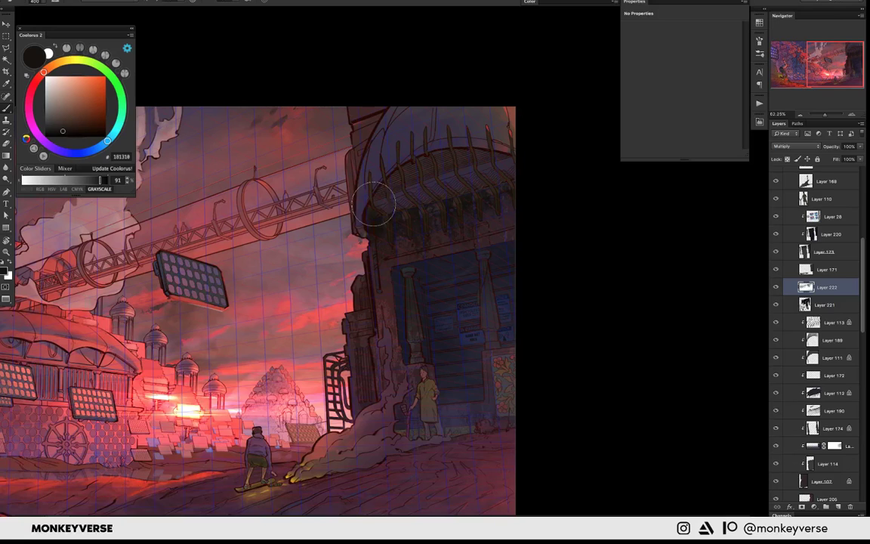
drag(373, 202, 515, 173)
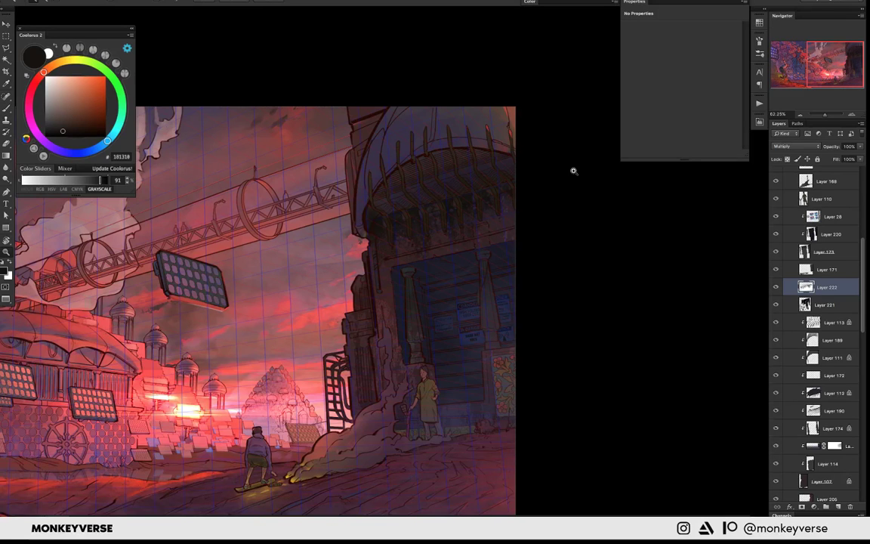
scroll(573, 171, down, 5)
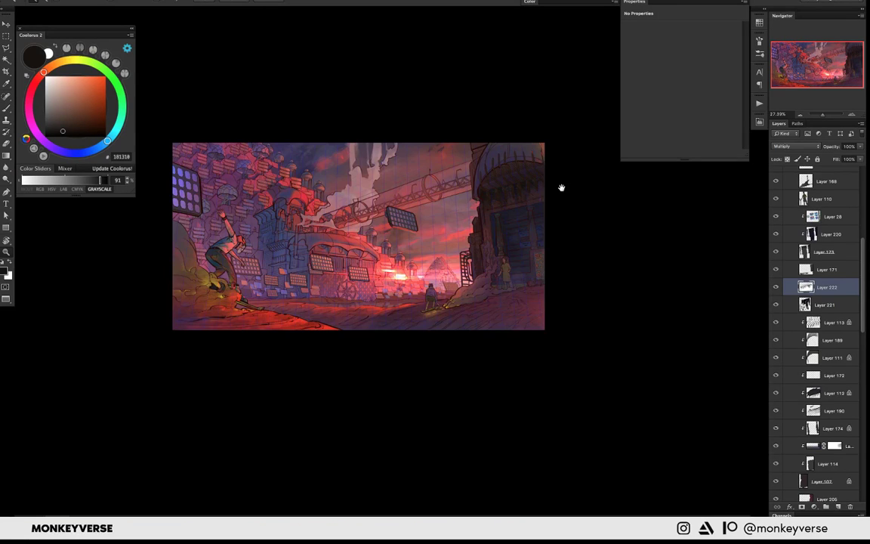
drag(561, 187, 528, 215)
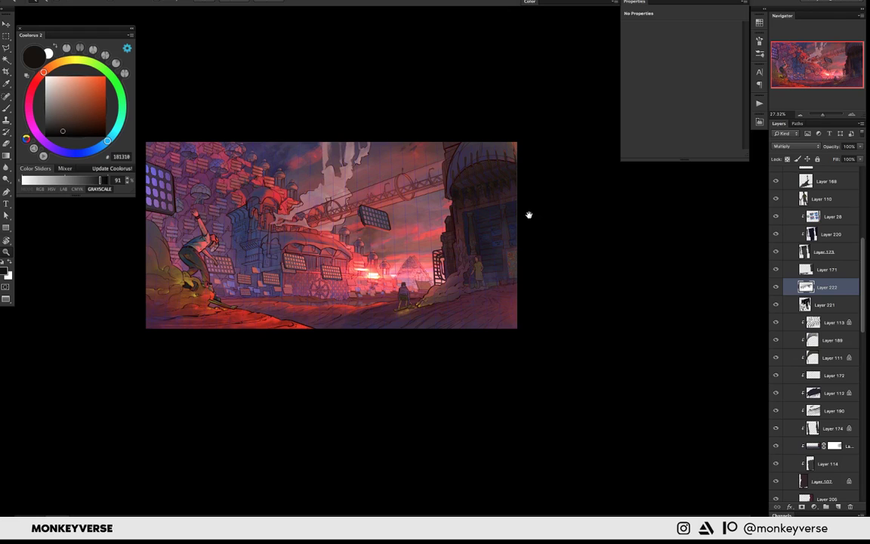
scroll(529, 215, up, 5)
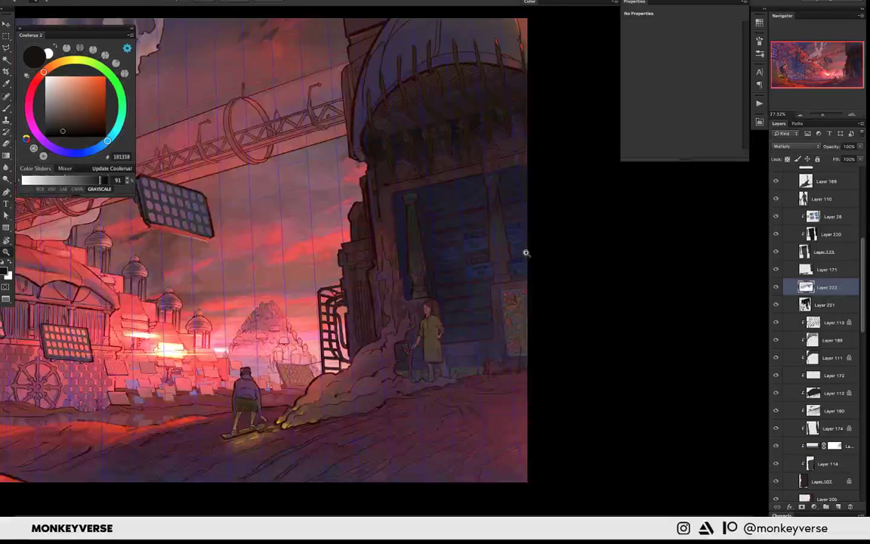
scroll(526, 253, down, 3)
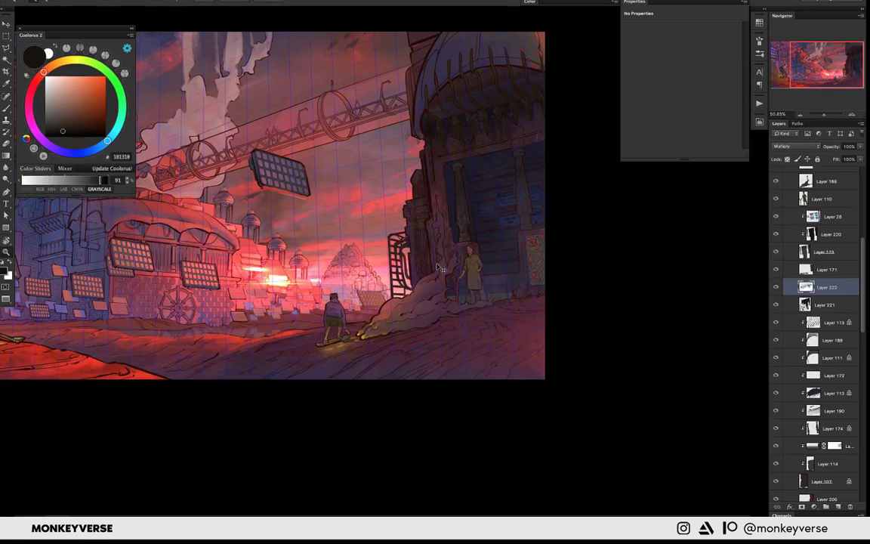
- Create gold texture Layer 223, drag it into the lower group, and place it over the wheeled building
key(ctrl+shift+alt+e)
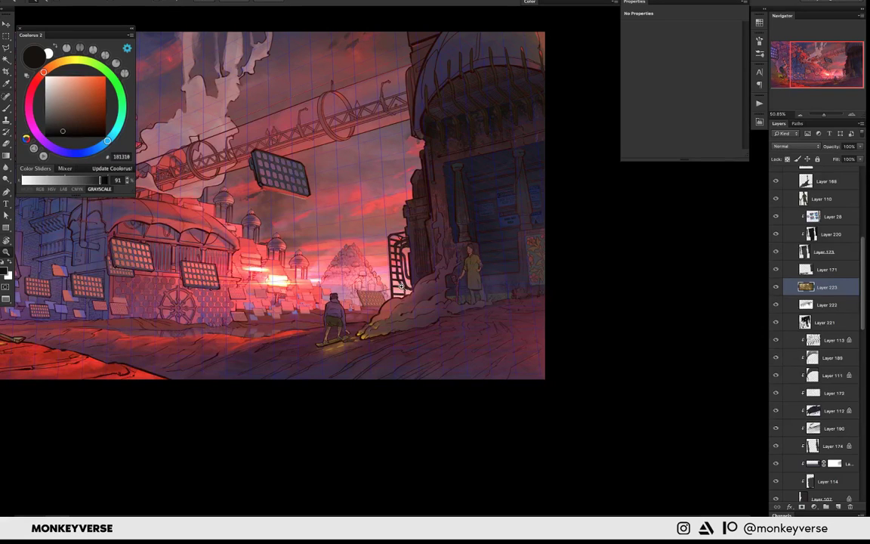
drag(402, 285, 525, 306)
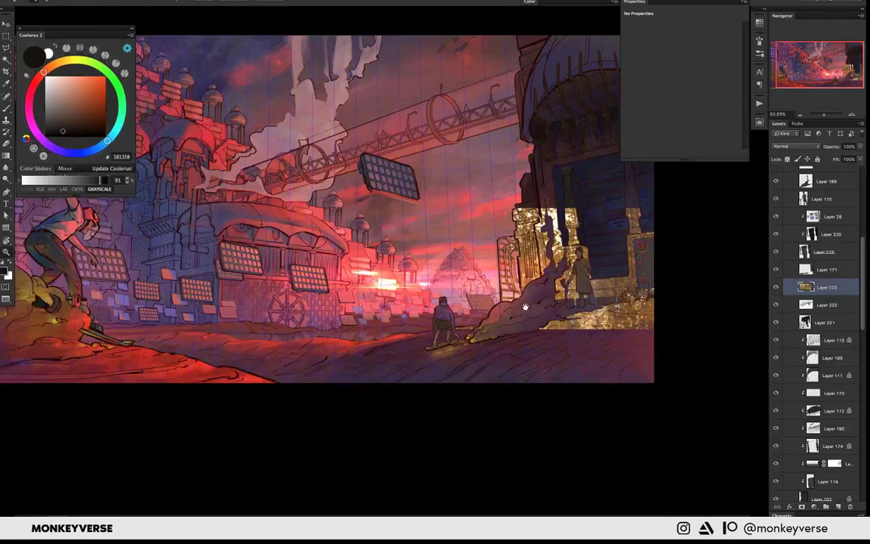
scroll(830, 483, down, 1)
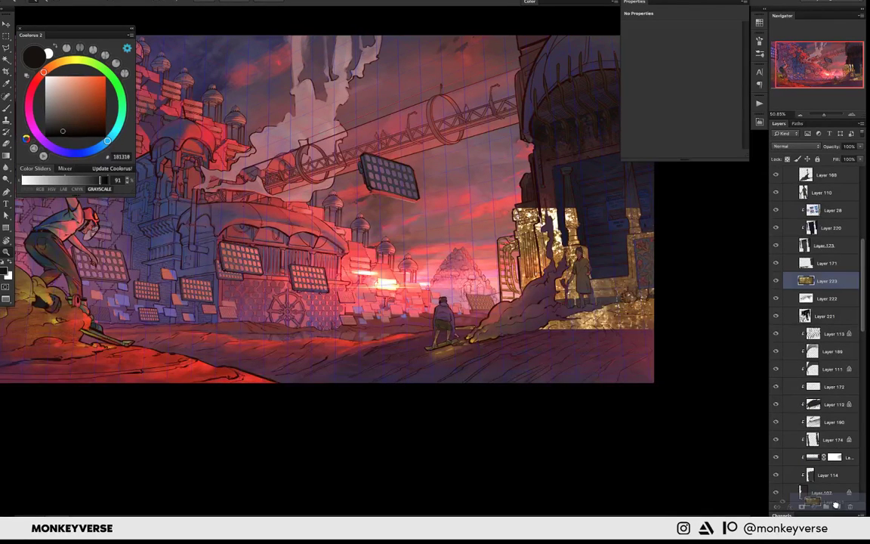
scroll(835, 505, down, 10)
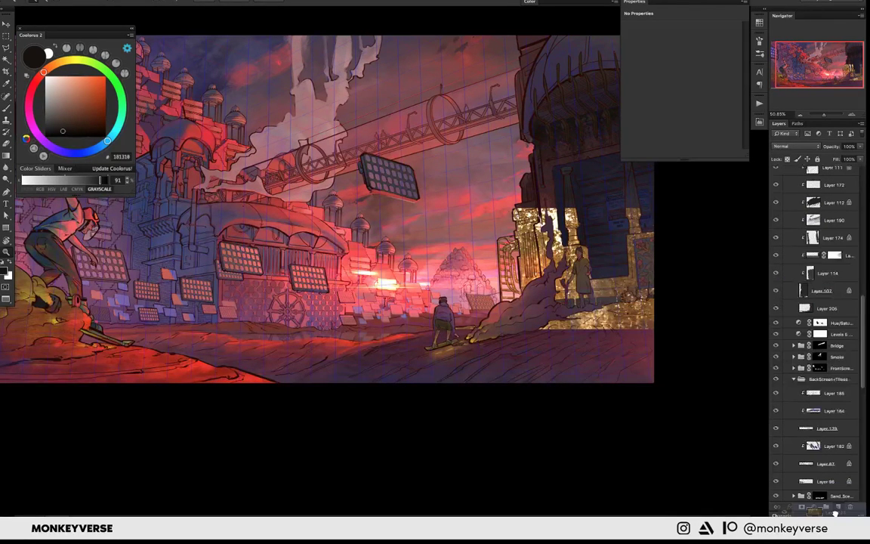
scroll(831, 484, down, 5)
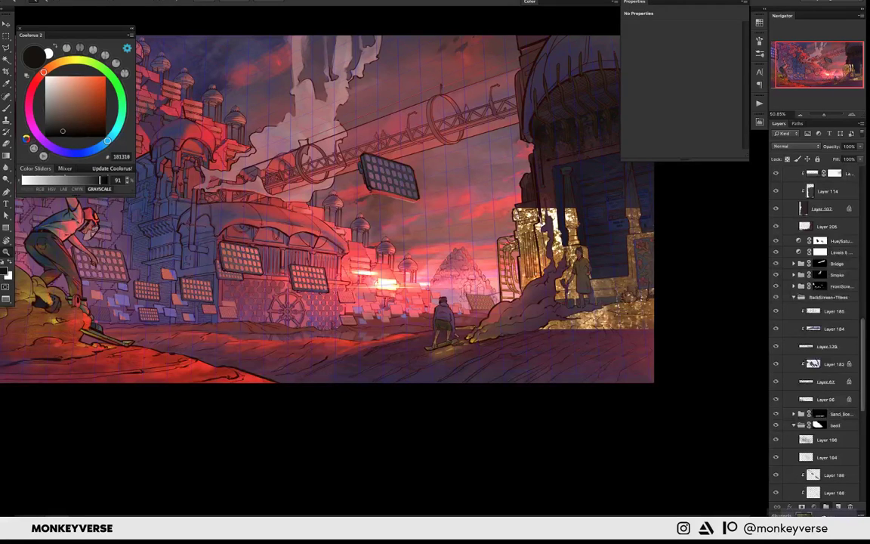
scroll(829, 363, down, 5)
drag(826, 358, 832, 285)
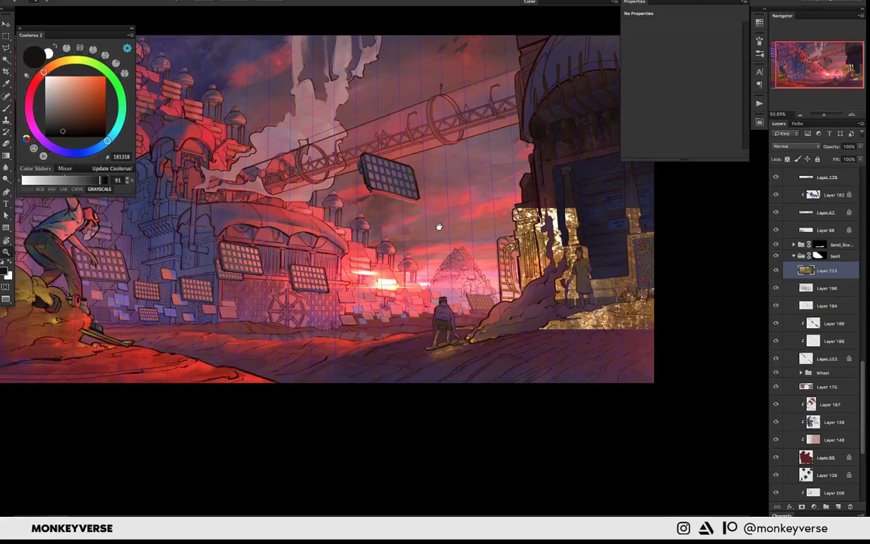
mouse_move(438, 226)
mouse_down()
mouse_move(618, 325)
mouse_move(445, 326)
mouse_move(456, 310)
mouse_up()
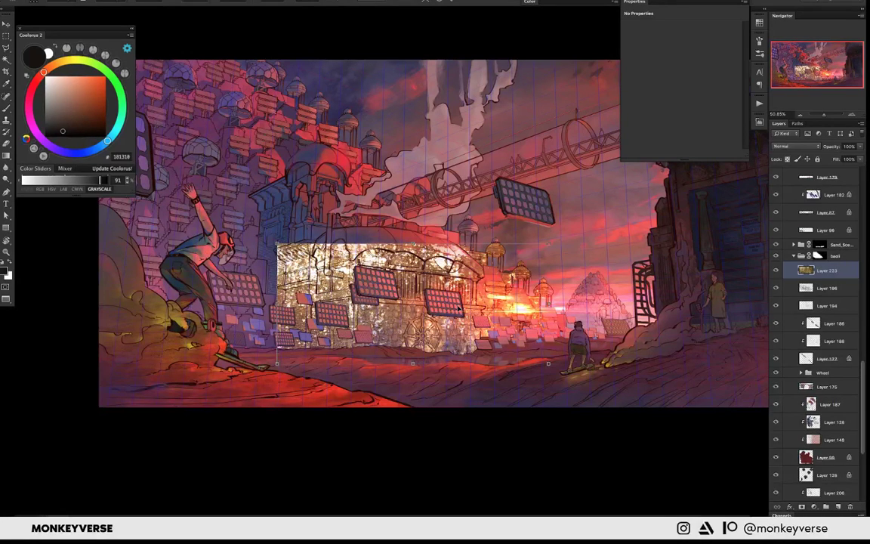
- Shift the texture up and left, trying Color Burn, Darker Color, Linear Dodge and Overlay blends
drag(459, 308, 438, 291)
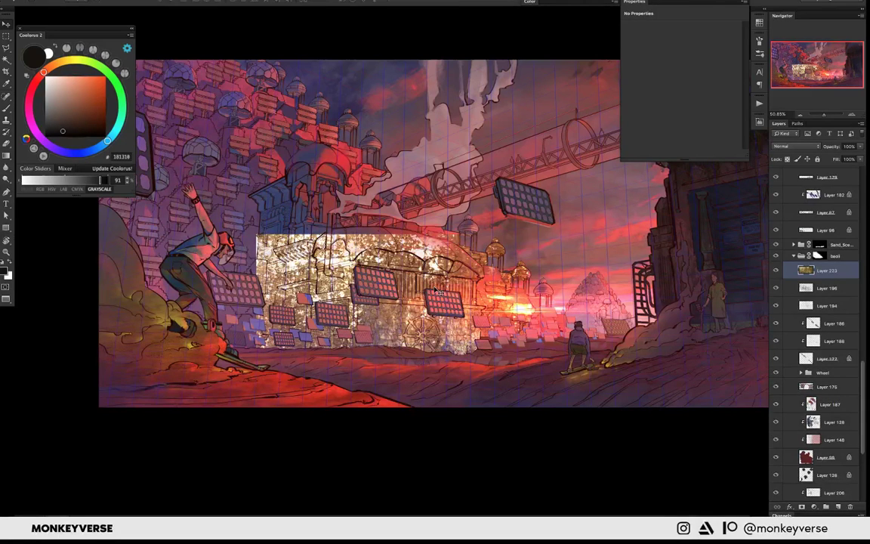
key(shift+alt+b)
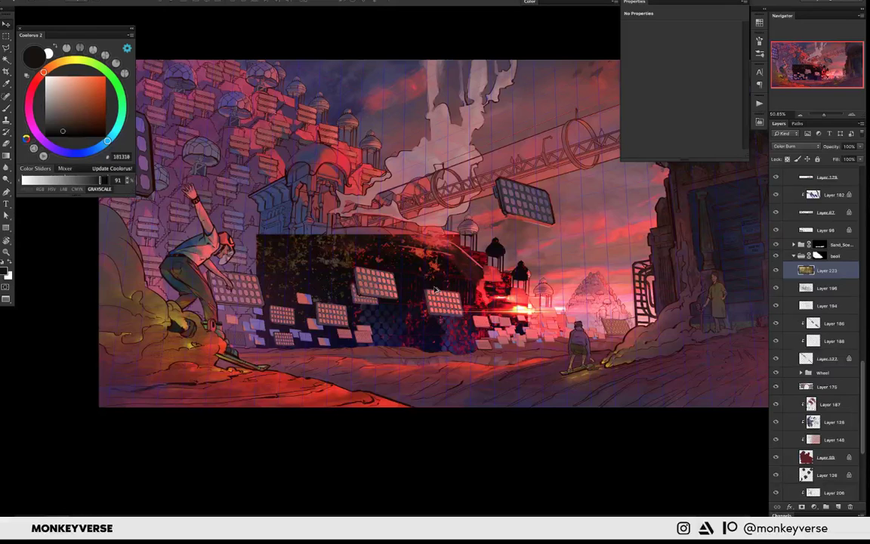
key(shift+plus)
key(shift+plus)
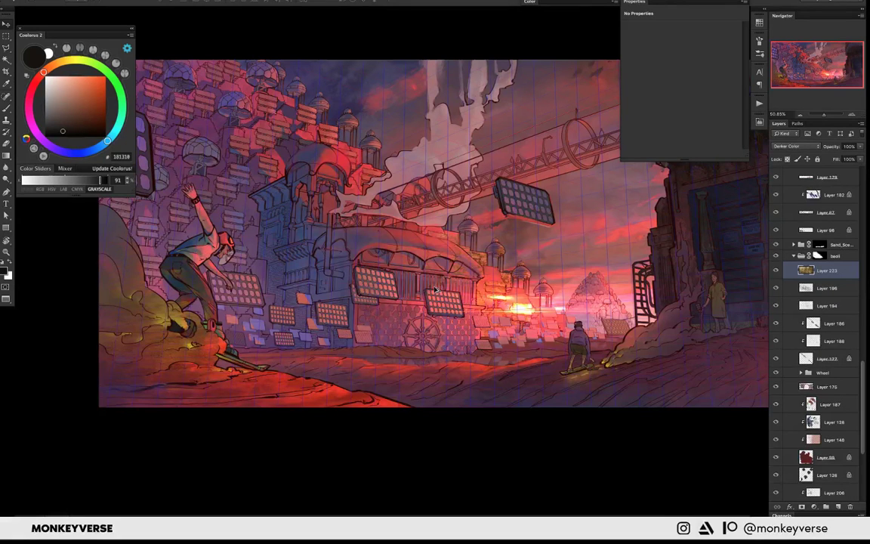
key(shift+plus)
key(shift+plus)
key(shift+plus)
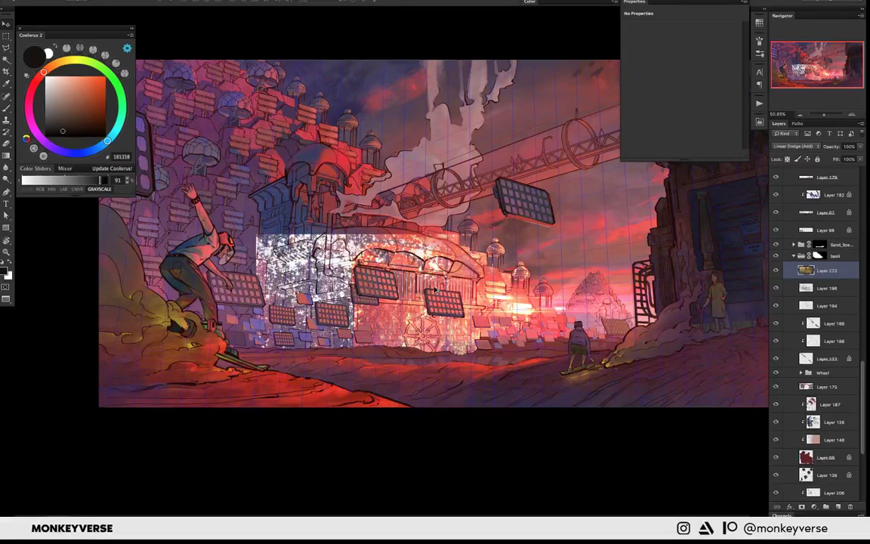
key(shift+plus)
key(shift+plus)
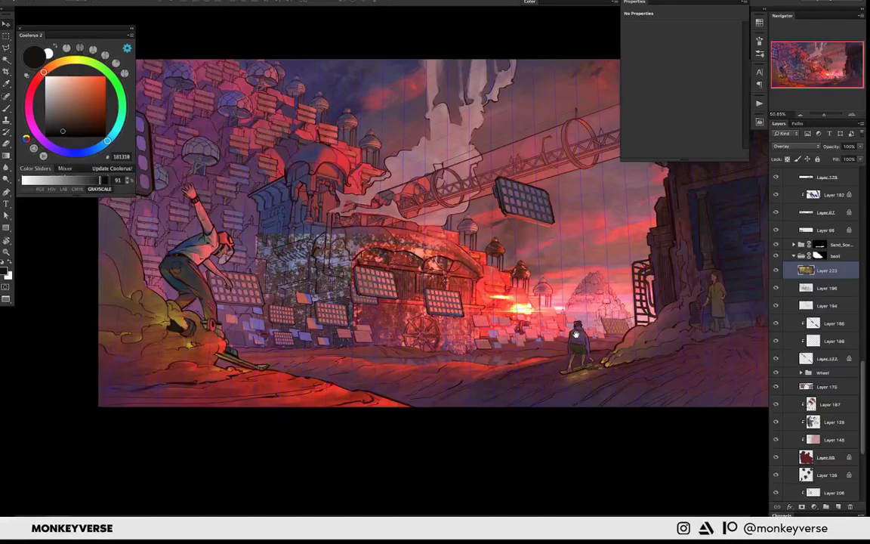
drag(575, 333, 574, 326)
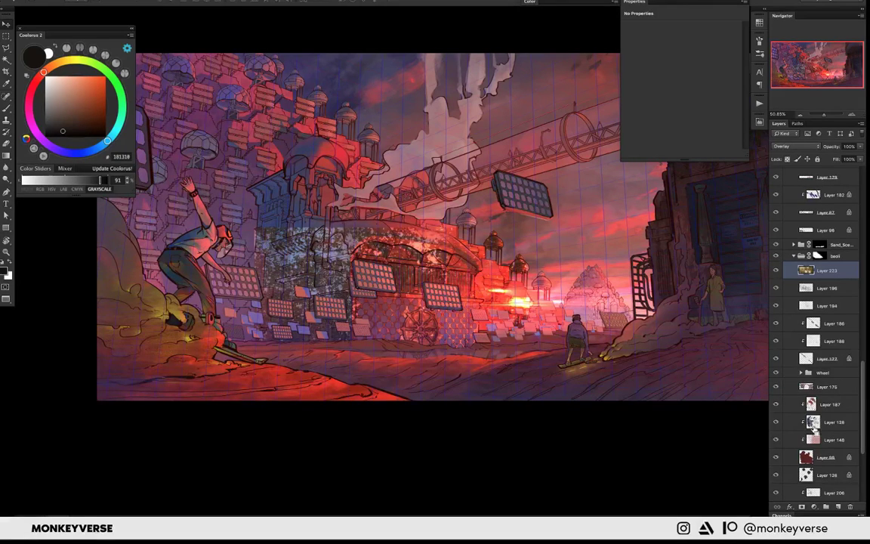
- Cut the texture back inside the building selection and settle its blend mode on Multiply
ctrl+click(805, 458)
key(Delete)
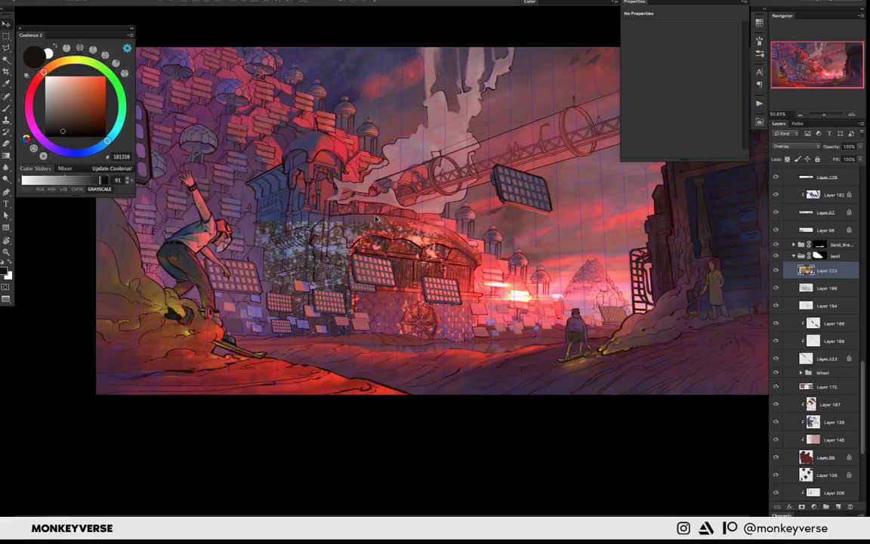
key(alt+shift+v)
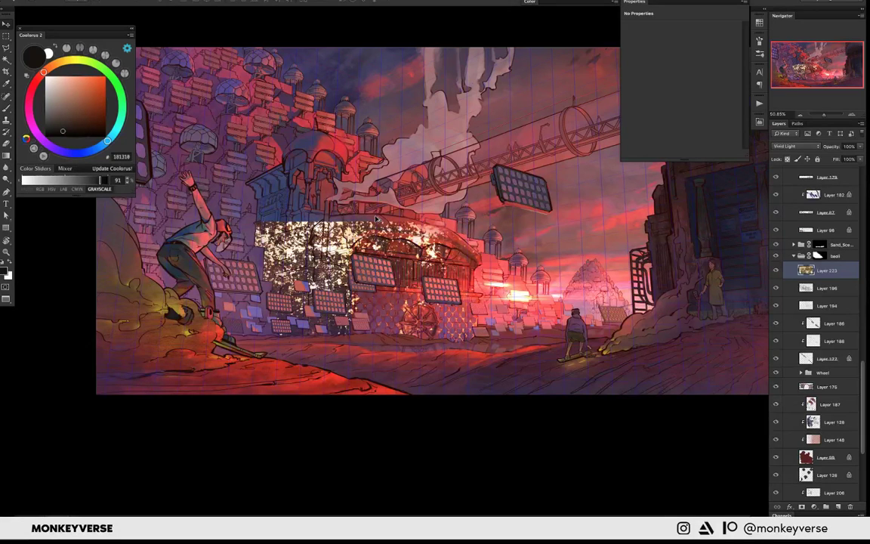
key(alt+shift+z)
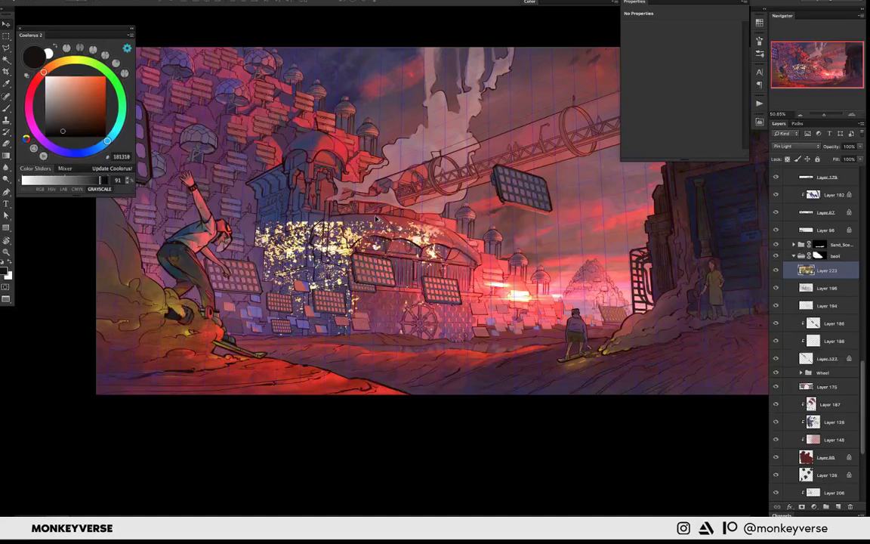
key(alt+shift+x)
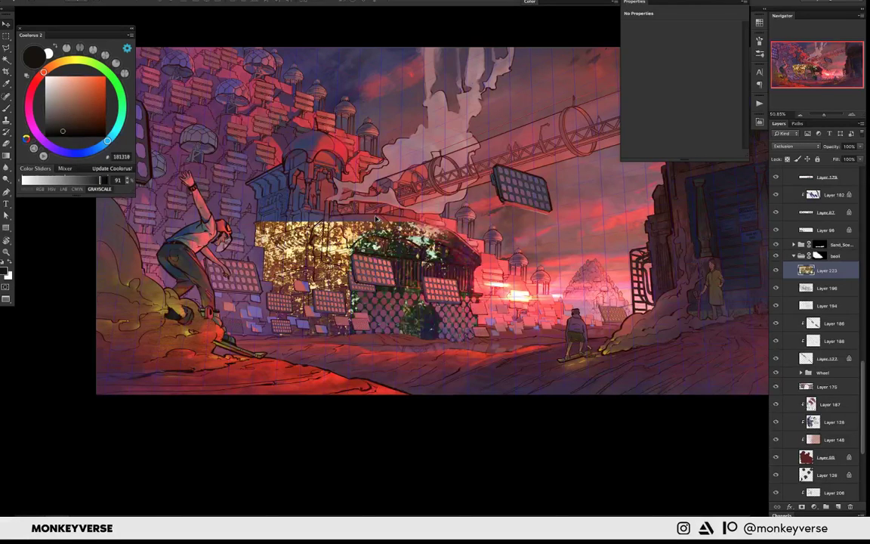
key(shift+plus)
key(shift+plus)
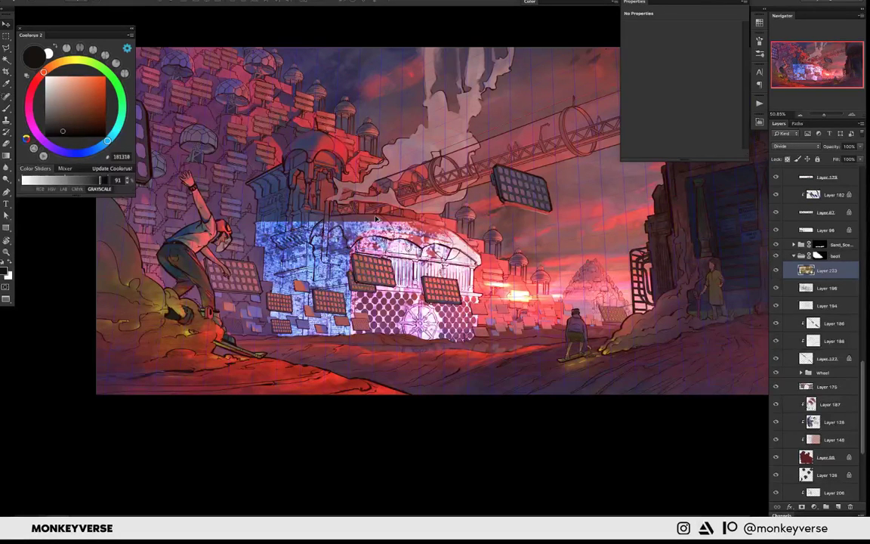
key(alt+shift+y)
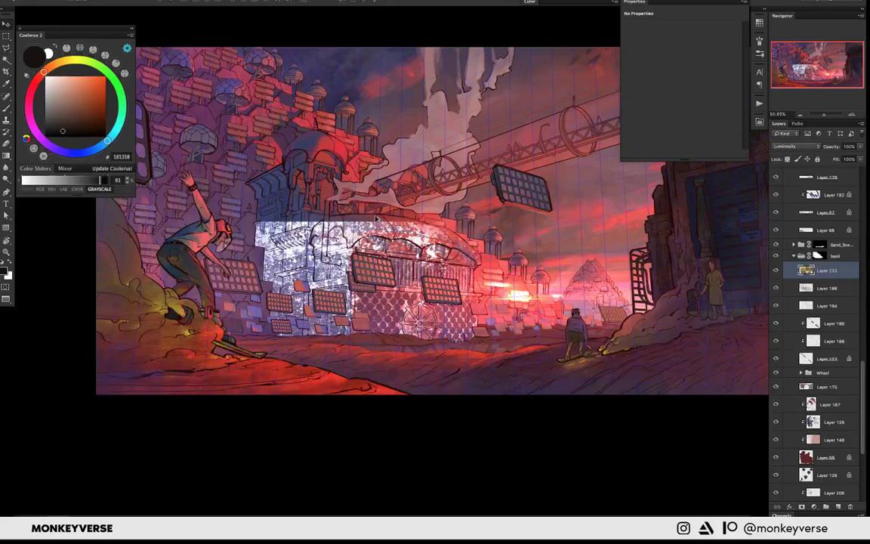
key(alt+shift+m)
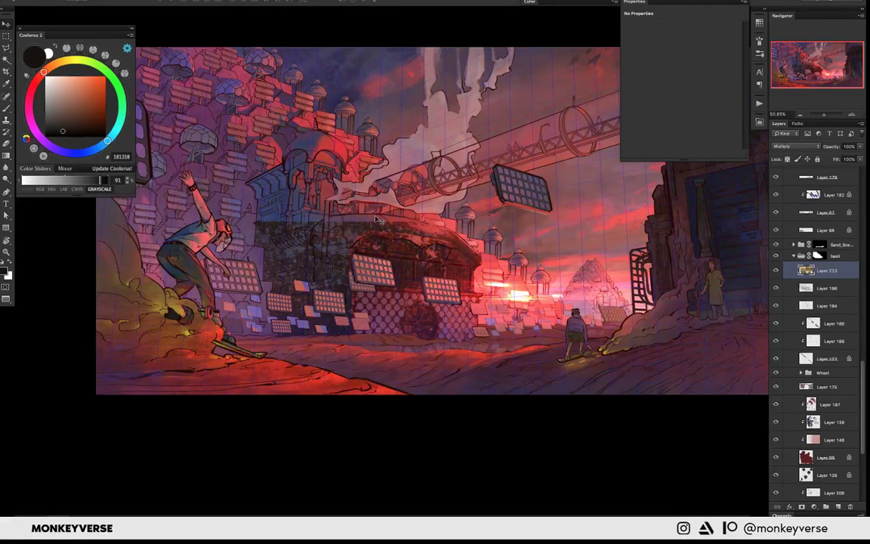
key(ctrl+alt+u)
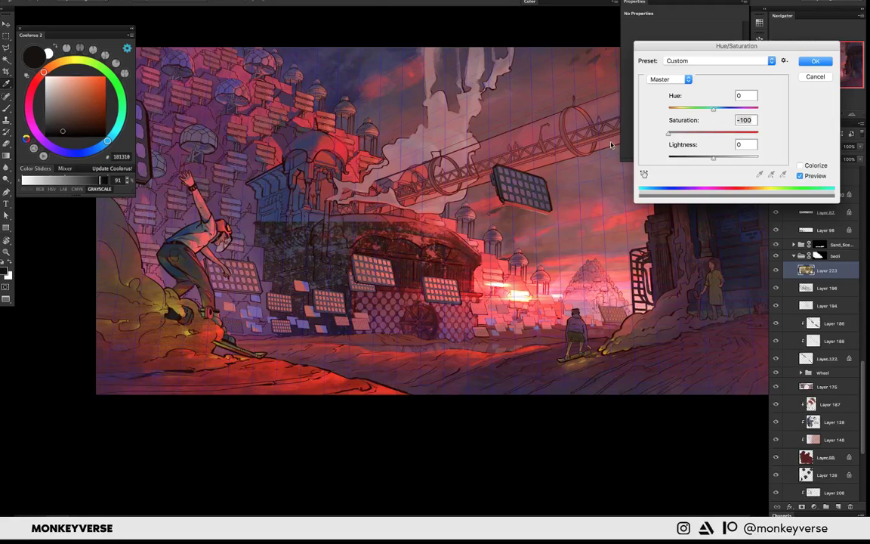
- Desaturate the texture to grey (Saturation -100) and set the layer to 50% opacity
click(814, 60)
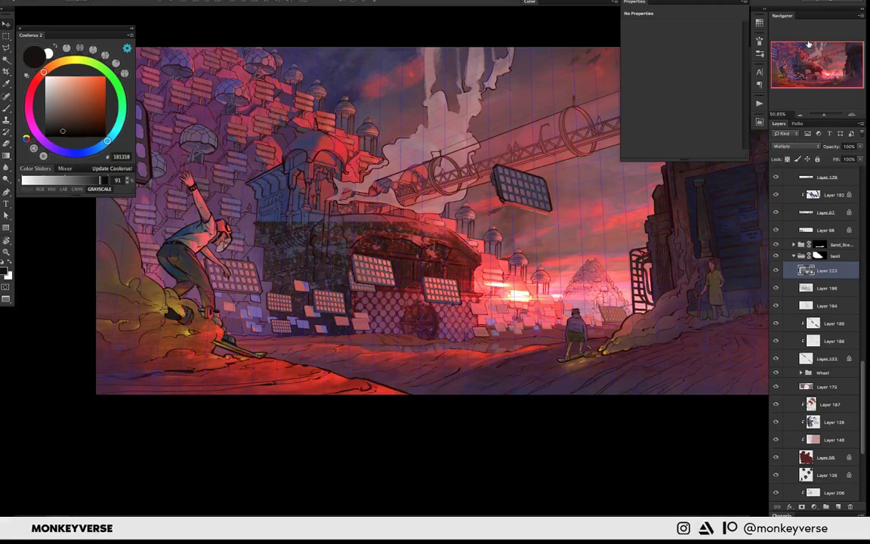
key(shift+plus)
key(shift+plus)
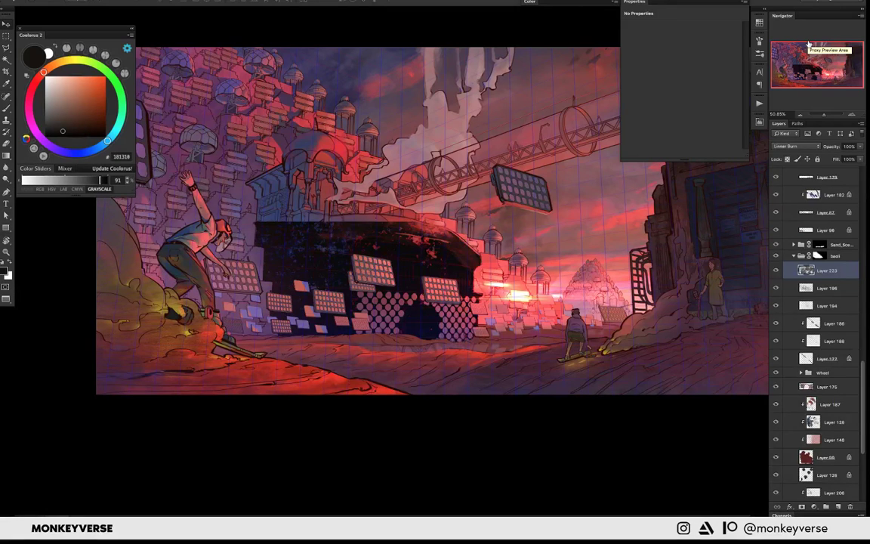
key(shift+plus)
key(shift+plus)
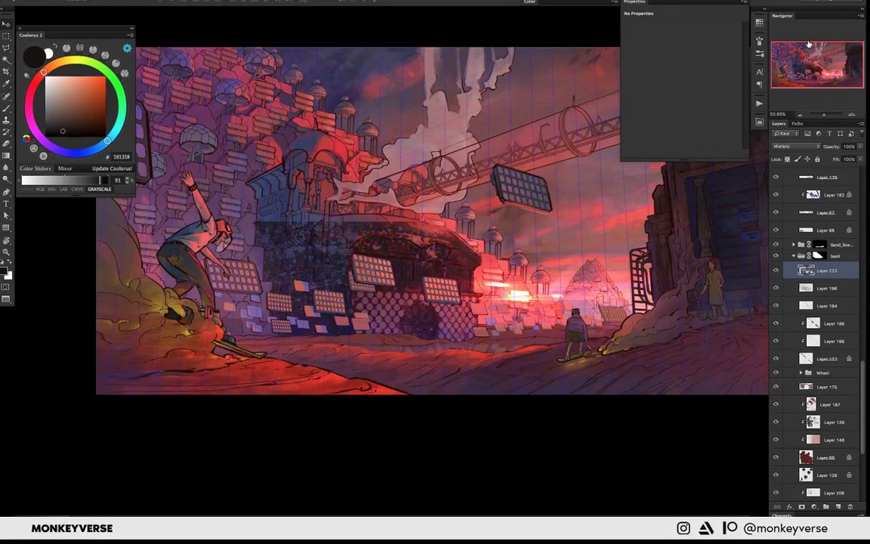
key(5)
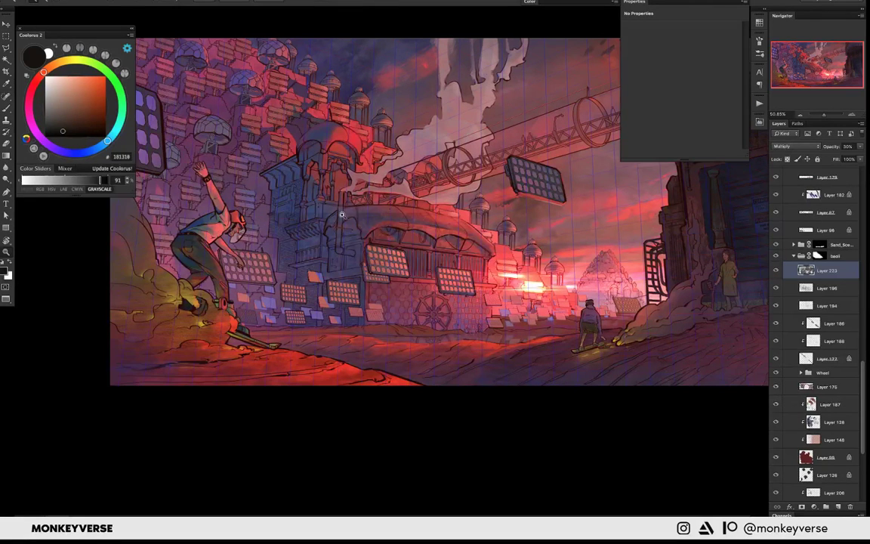
- Lasso a small patch of texture on the building's left wall and delete it
scroll(341, 214, up, 1)
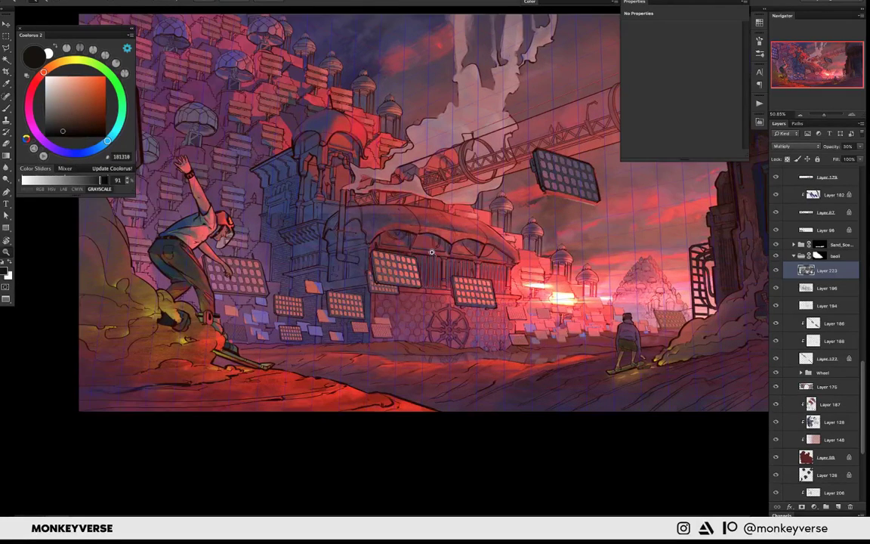
scroll(431, 252, up, 1)
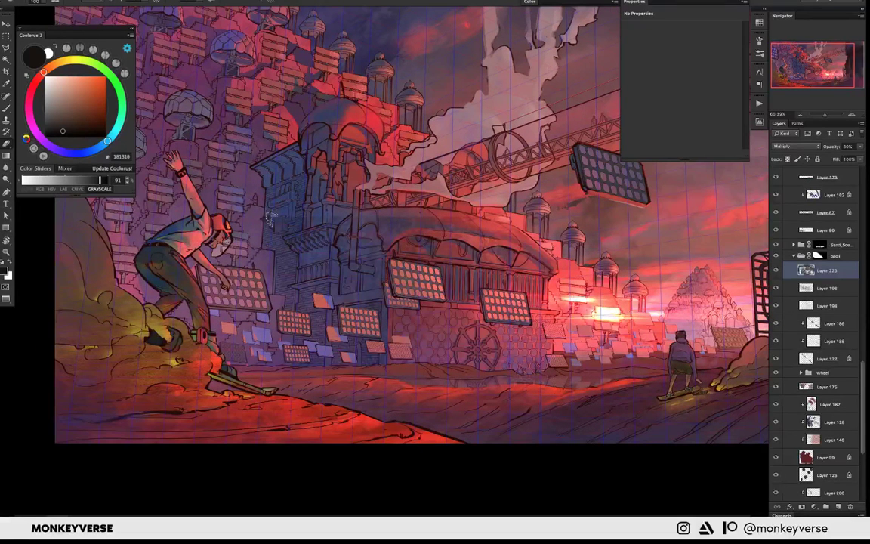
drag(281, 260, 291, 264)
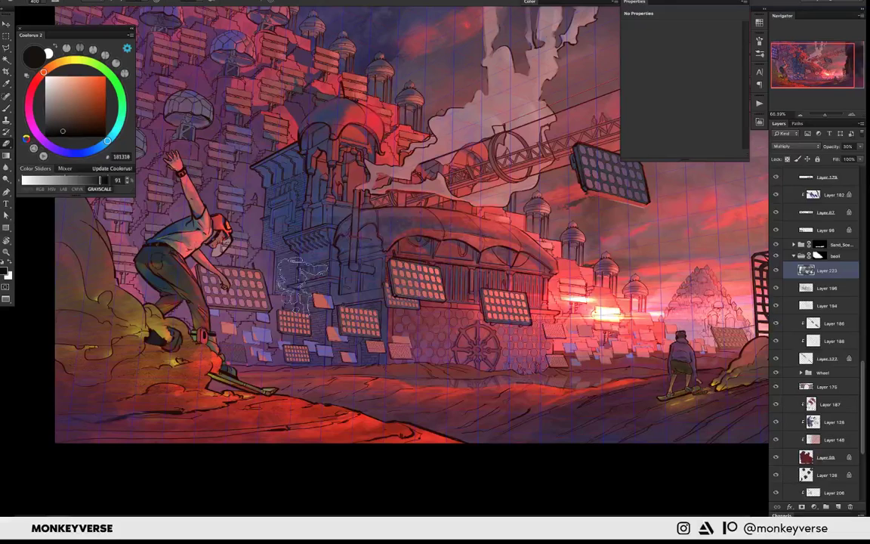
key(ctrl+d)
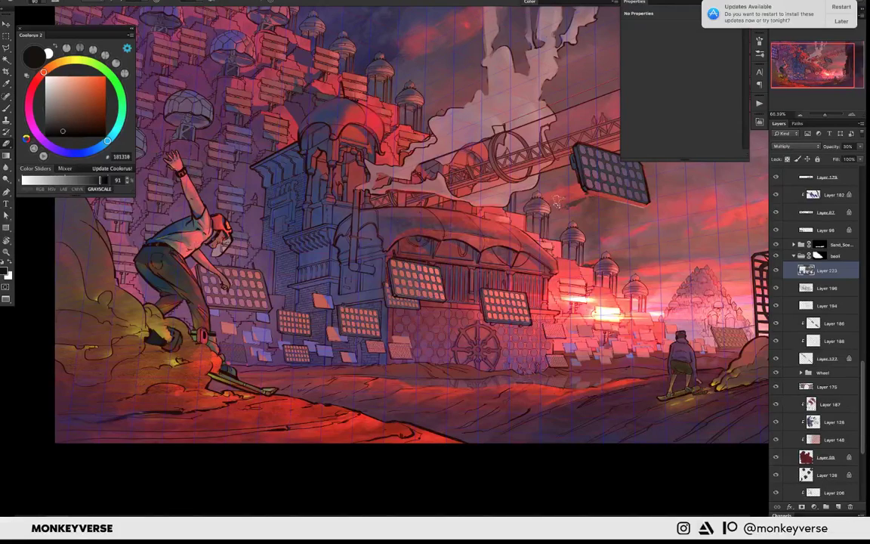
scroll(557, 203, left, 3)
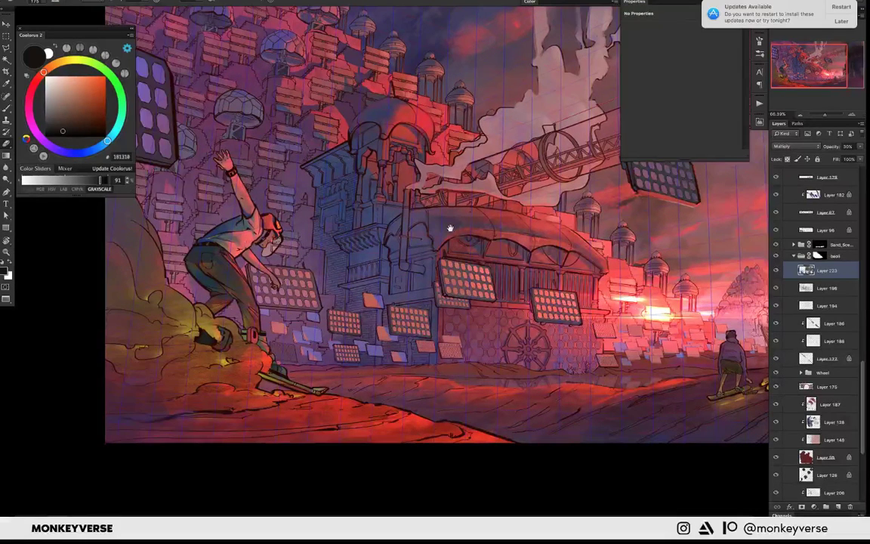
- Postpone the system update notice with Later, then reset the view rotation and fit on screen
key(r)
drag(450, 228, 381, 280)
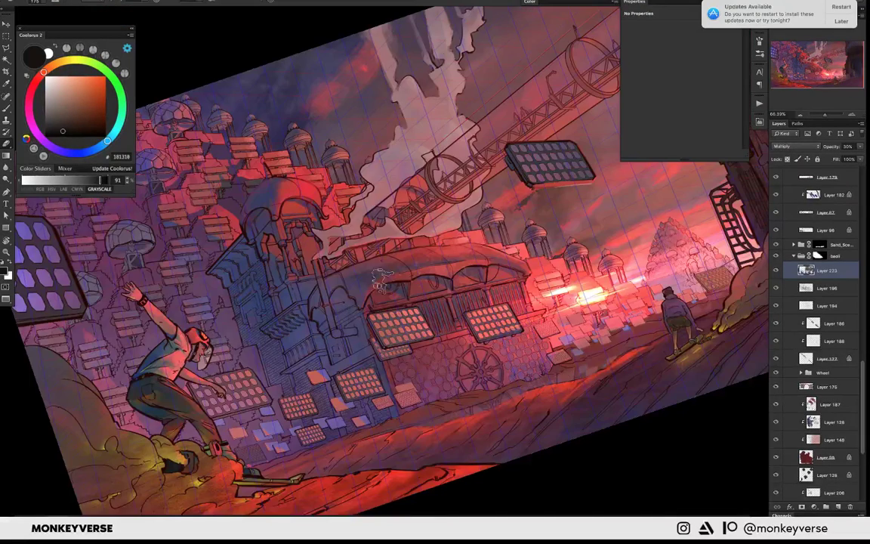
click(840, 21)
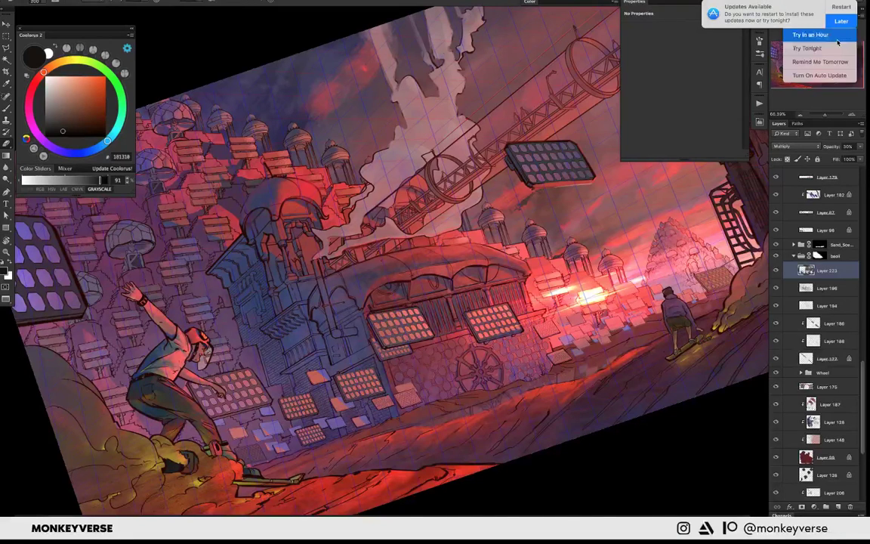
click(837, 38)
mouse_move(453, 249)
mouse_down()
mouse_move(430, 268)
mouse_move(344, 296)
mouse_up()
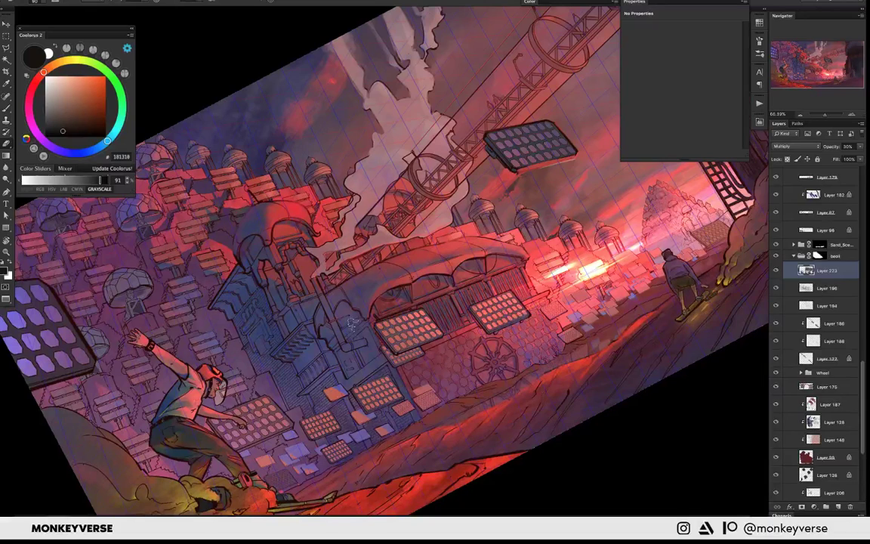
drag(350, 323, 449, 266)
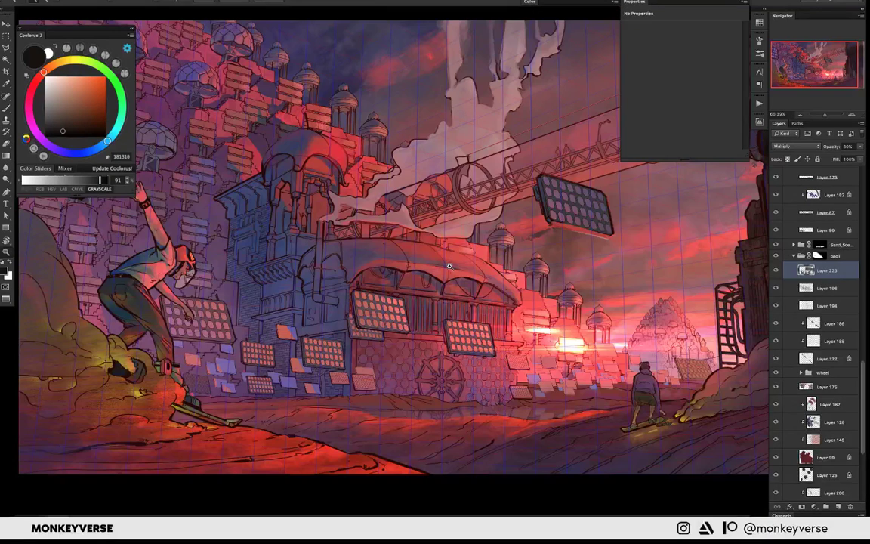
key(ctrl+0)
scroll(812, 194, up, 4)
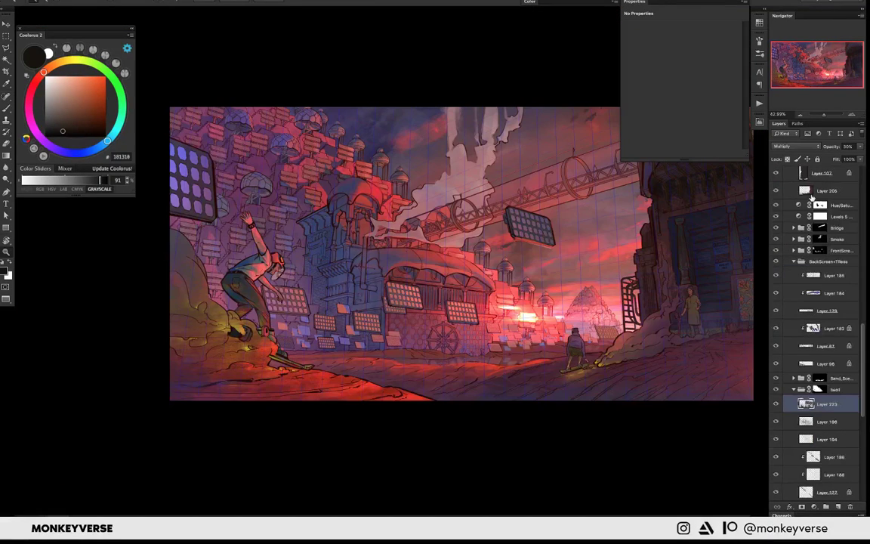
scroll(811, 195, up, 5)
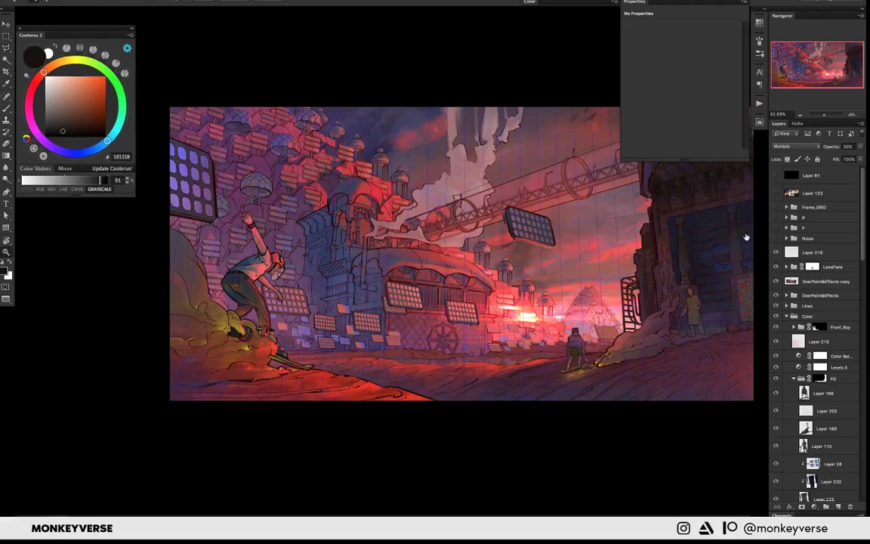
drag(745, 237, 635, 233)
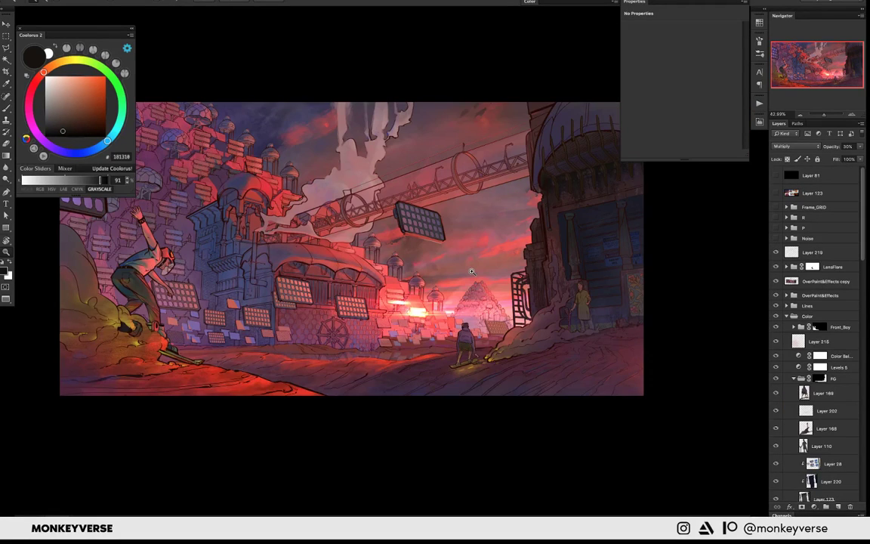
- Try Layer 223 opacities of 10%, 40% and 50%, settling on 40%
scroll(528, 269, down, 2)
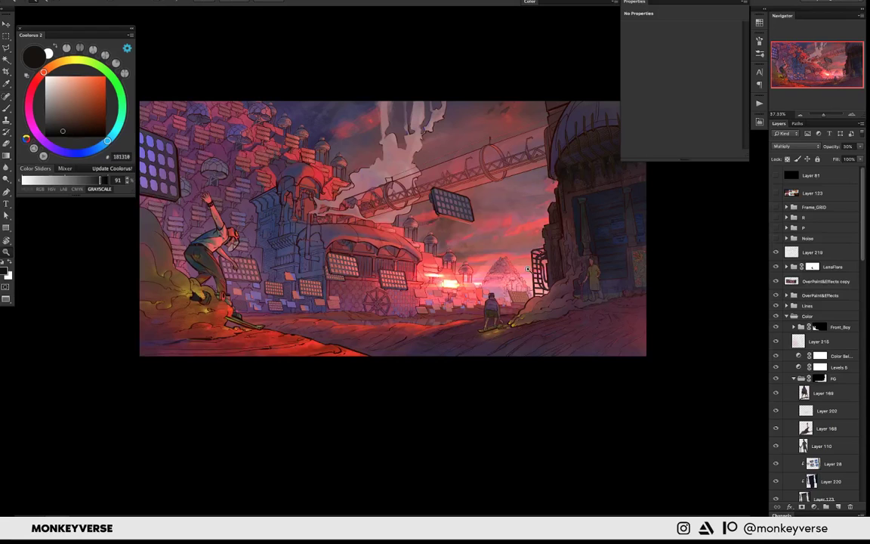
scroll(813, 286, down, 5)
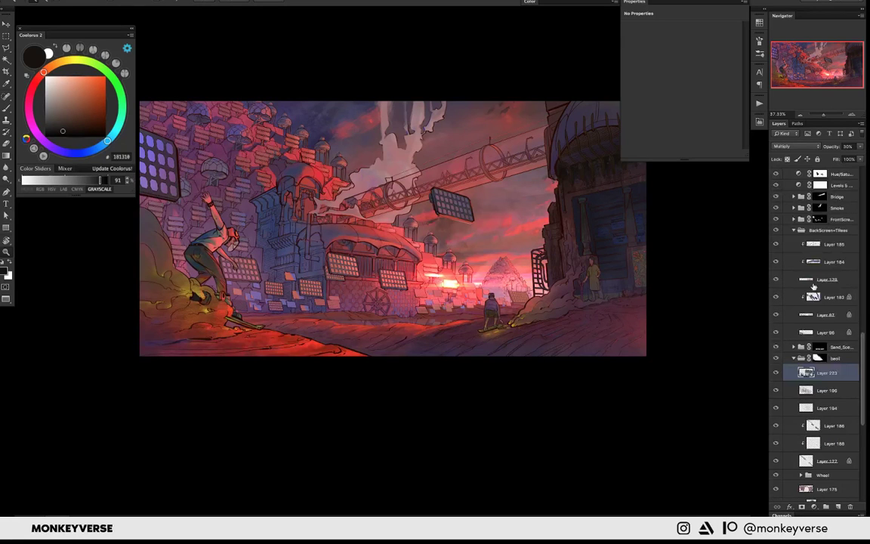
scroll(813, 285, up, 2)
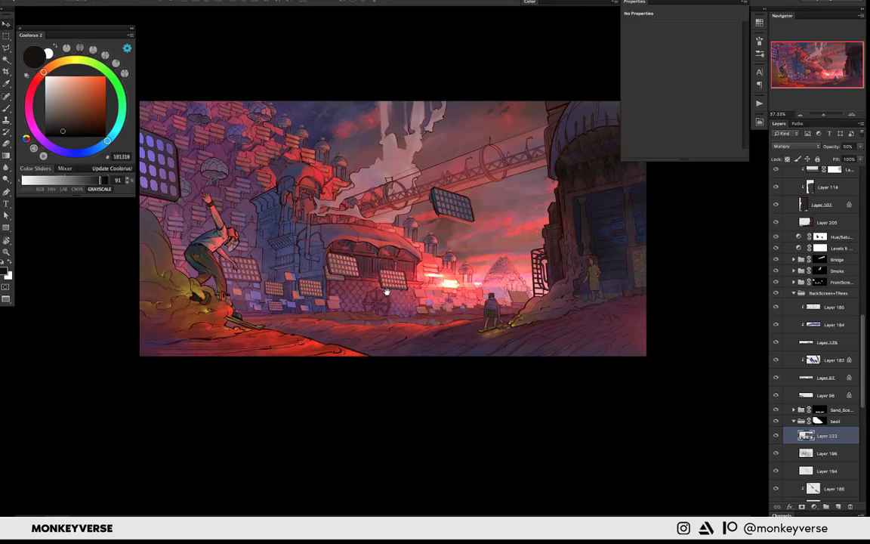
scroll(386, 292, up, 3)
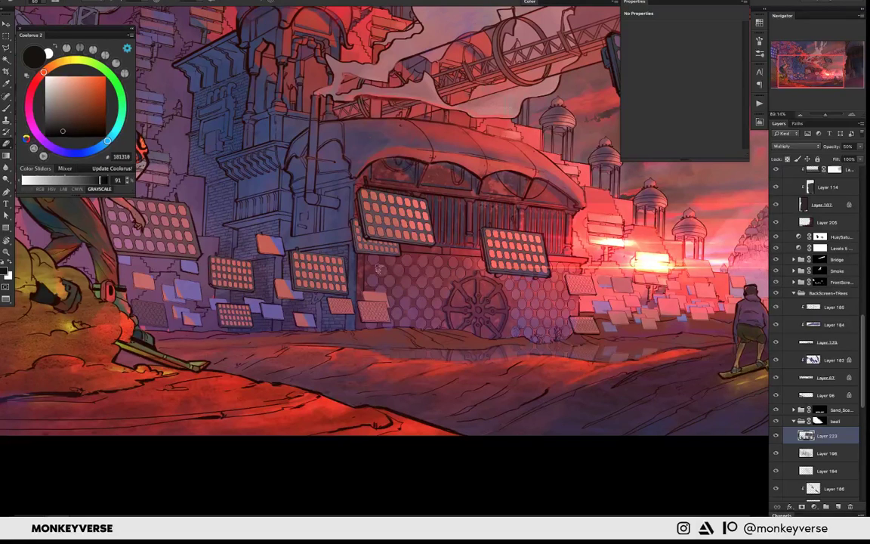
key(1)
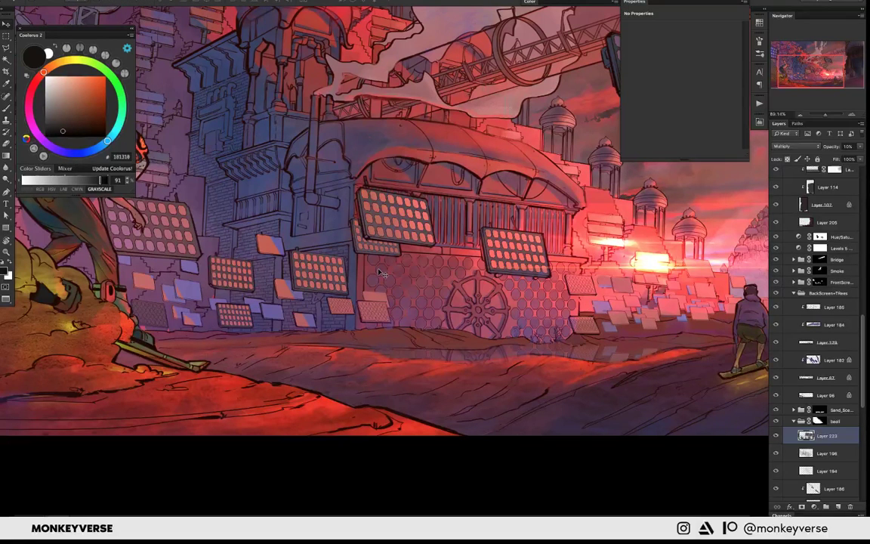
key(4)
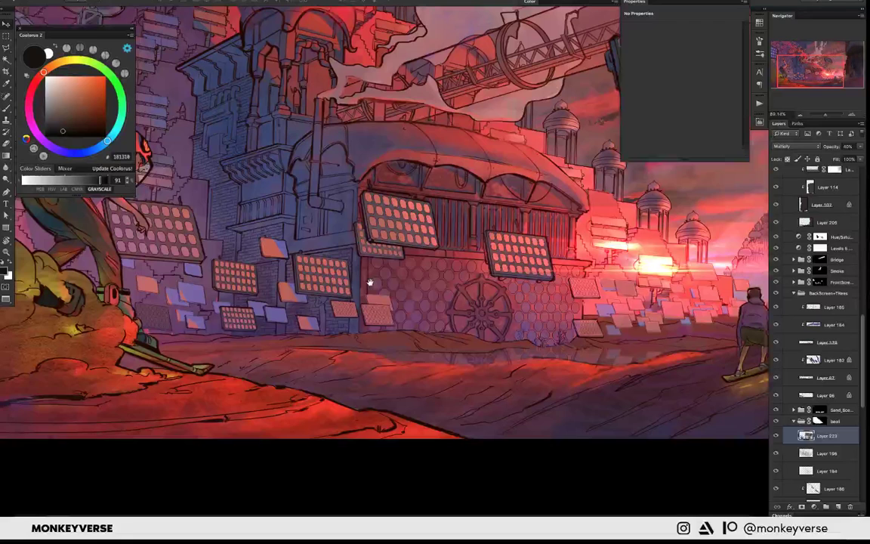
key(5)
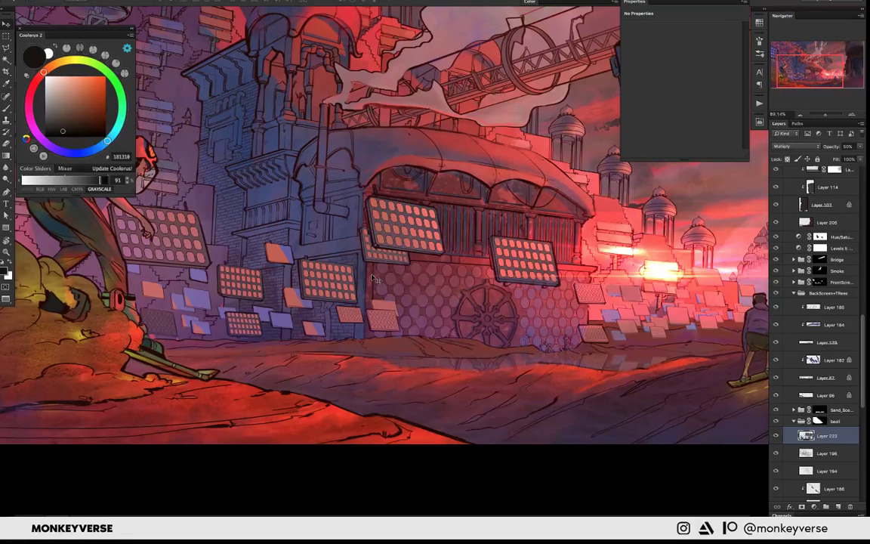
key(4)
scroll(382, 276, up, 1)
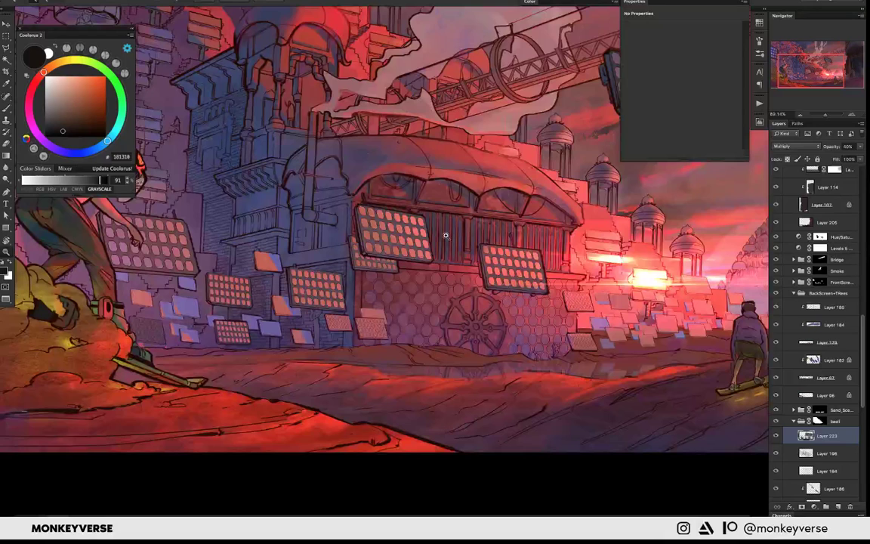
scroll(445, 235, down, 5)
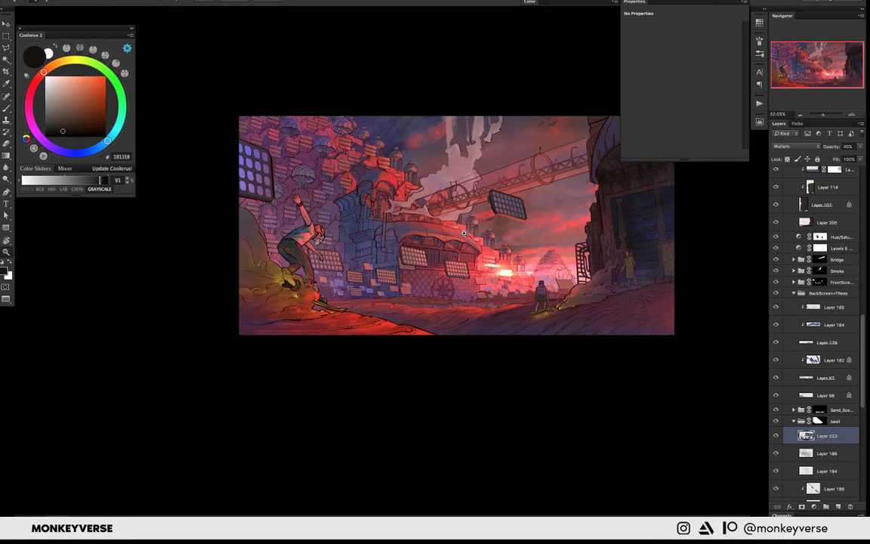
scroll(464, 233, down, 2)
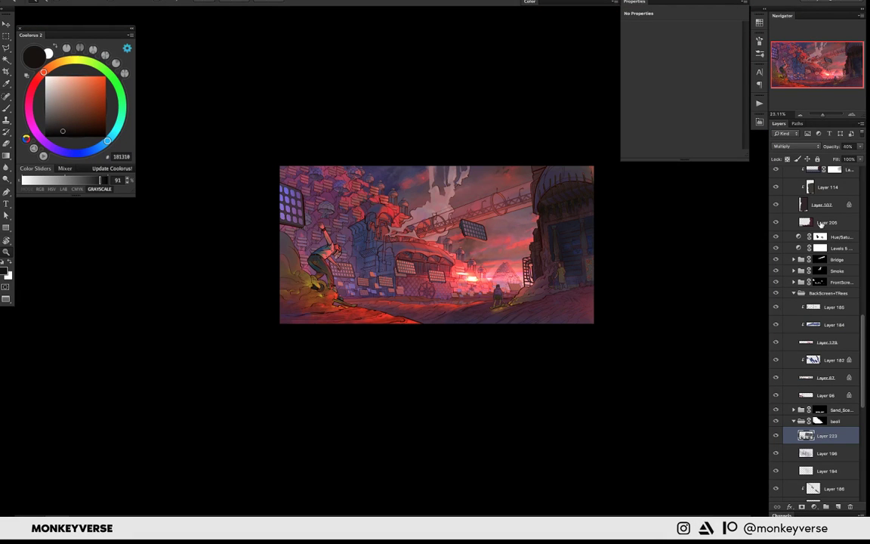
click(795, 294)
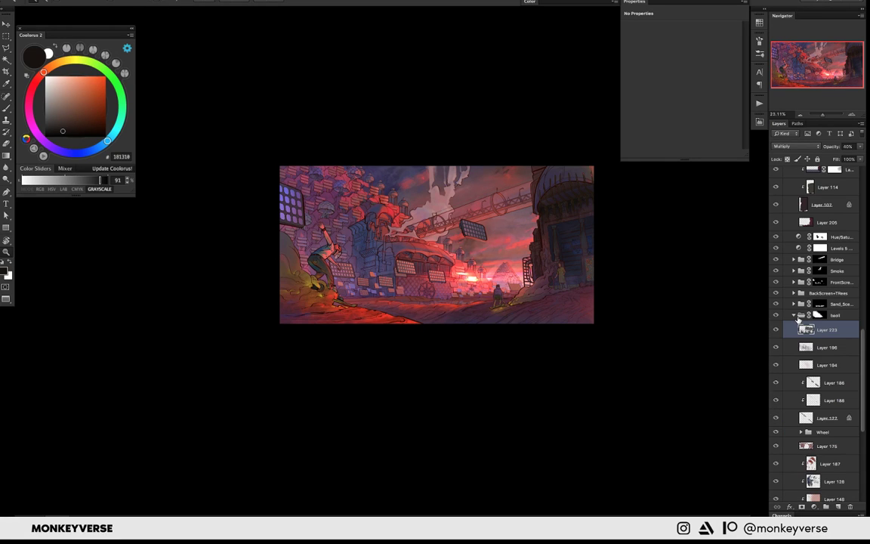
- Add a layer above basil and paint muted blue and brown with a soft 250 px brush
click(795, 316)
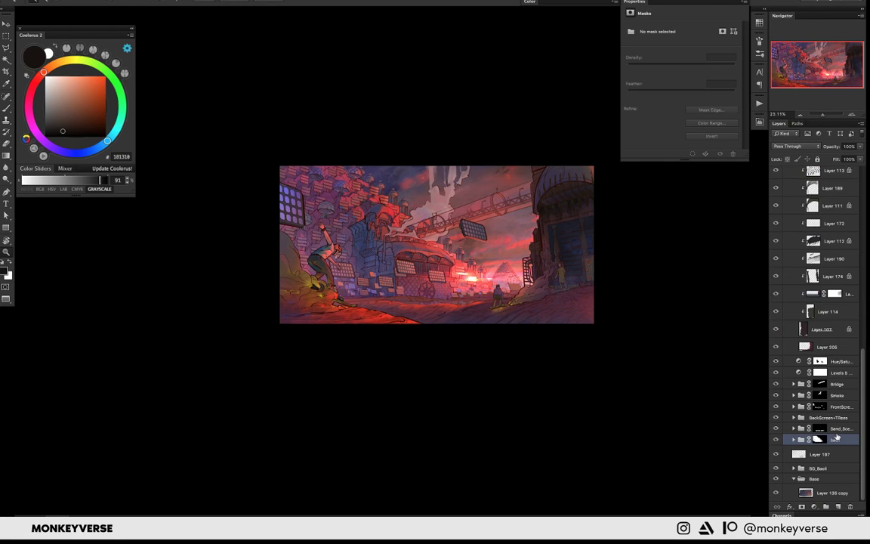
key(ctrl+shift+alt+n)
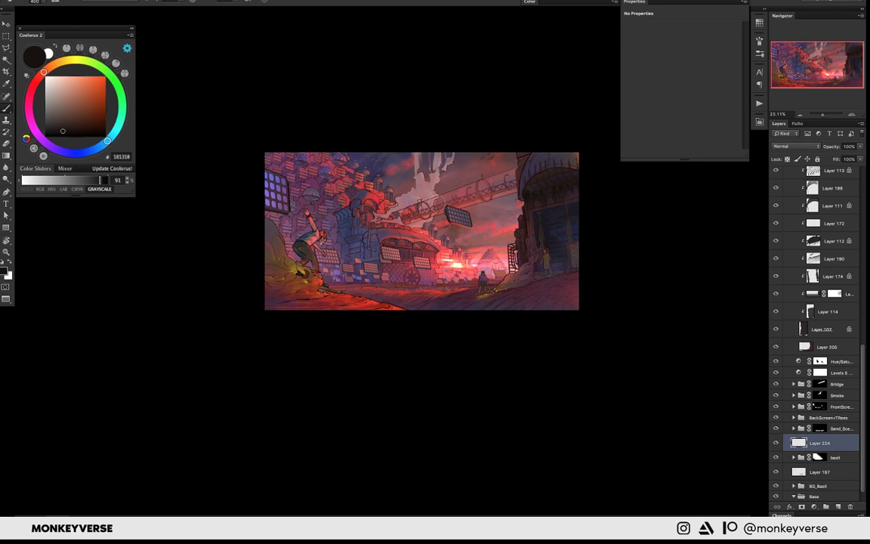
right_click(465, 254)
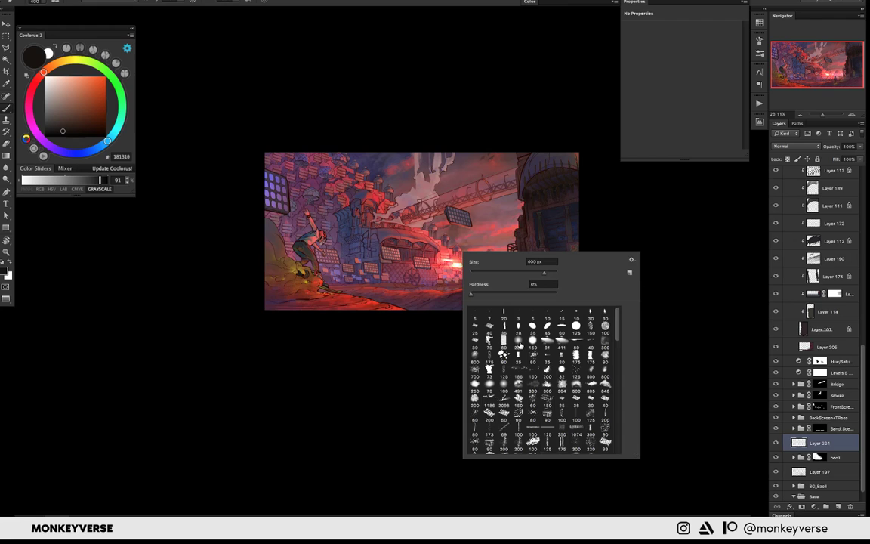
double_click(520, 345)
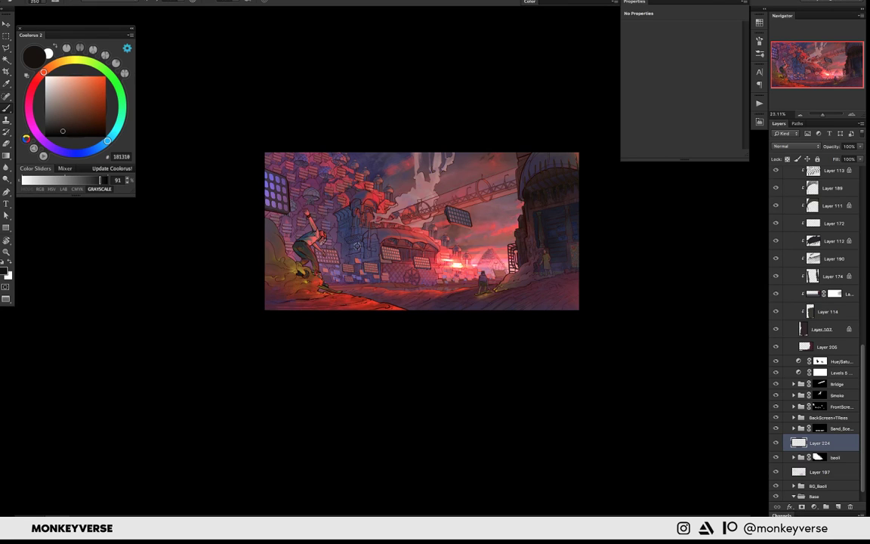
click(65, 104)
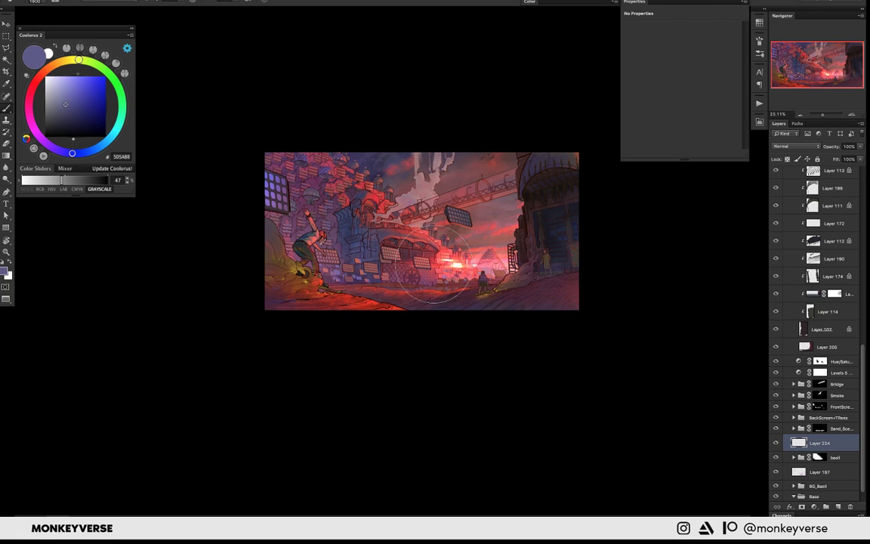
drag(433, 264, 426, 249)
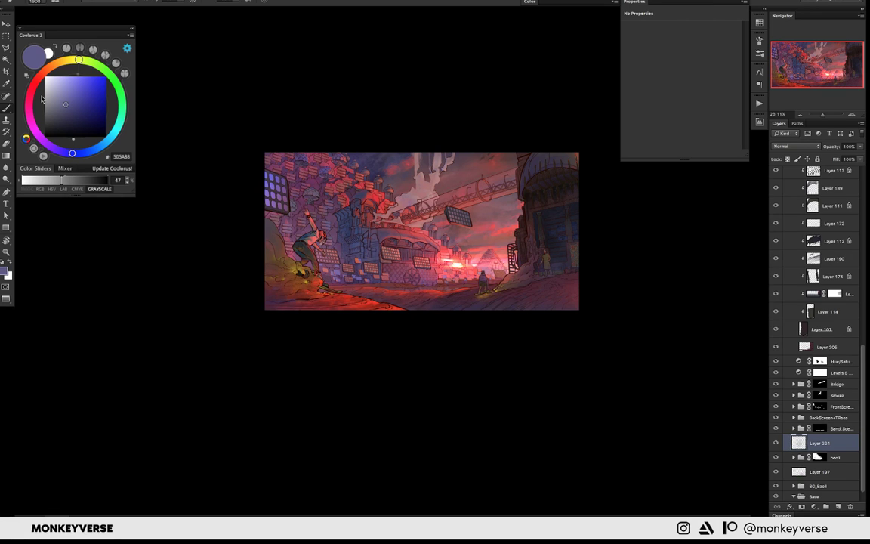
alt+click(424, 253)
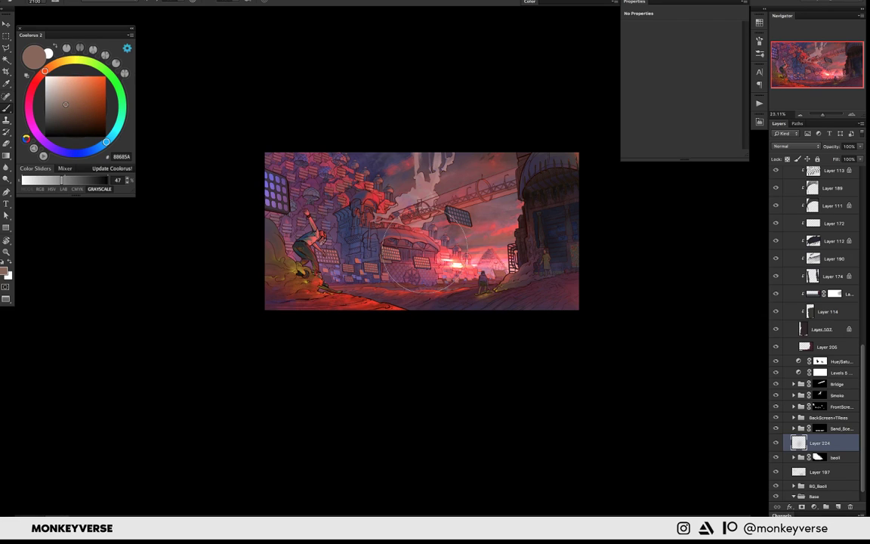
drag(424, 255, 370, 241)
- Set the new paint layer's blend mode to Overlay
scroll(421, 231, right, 2)
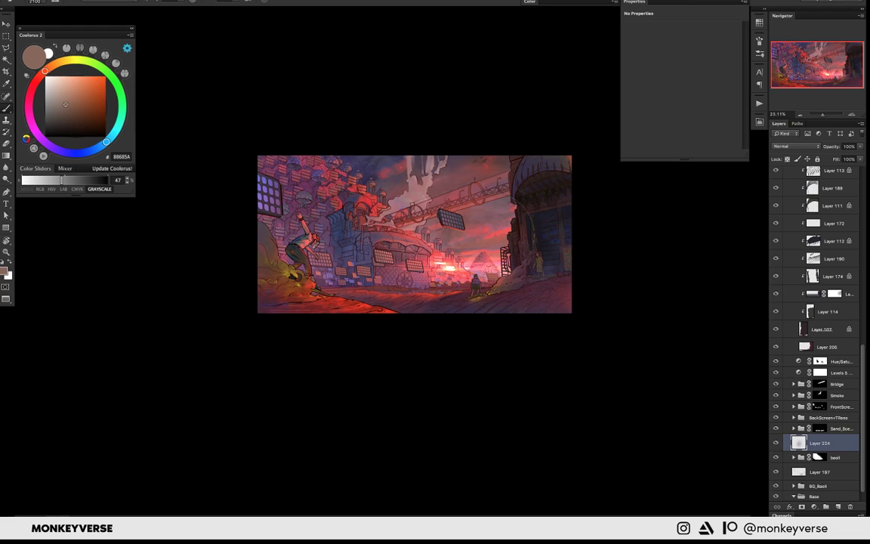
scroll(493, 233, down, 2)
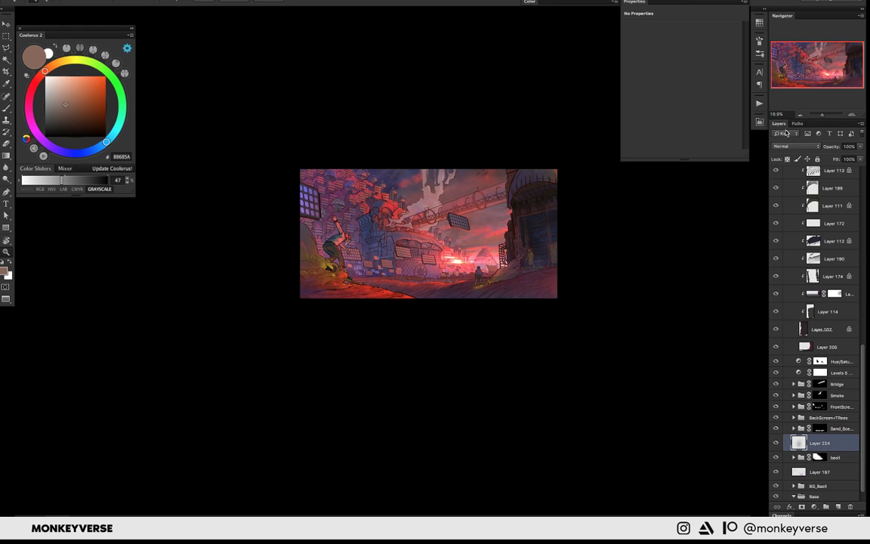
click(783, 146)
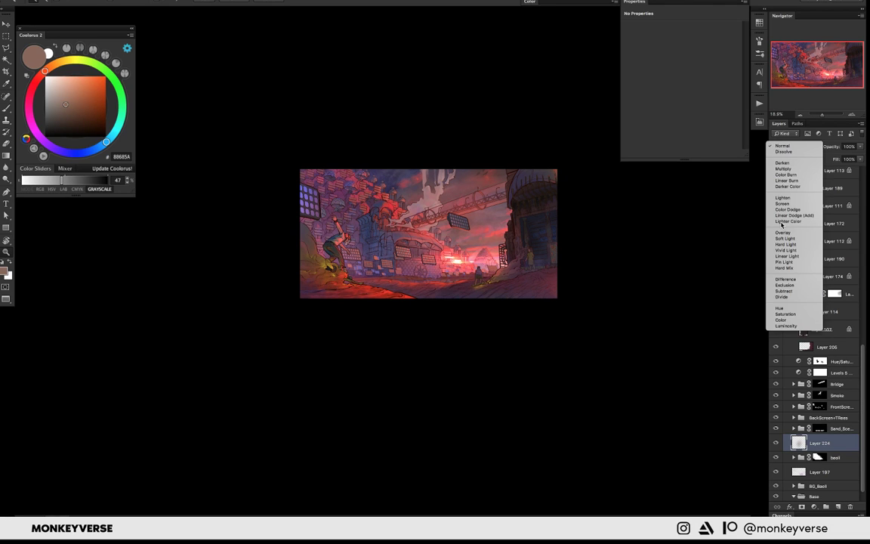
click(782, 232)
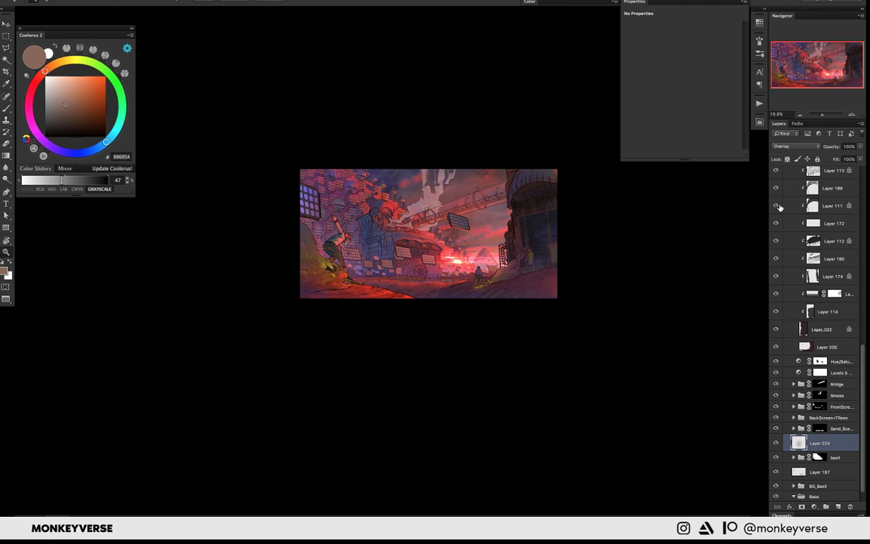
scroll(477, 269, up, 5)
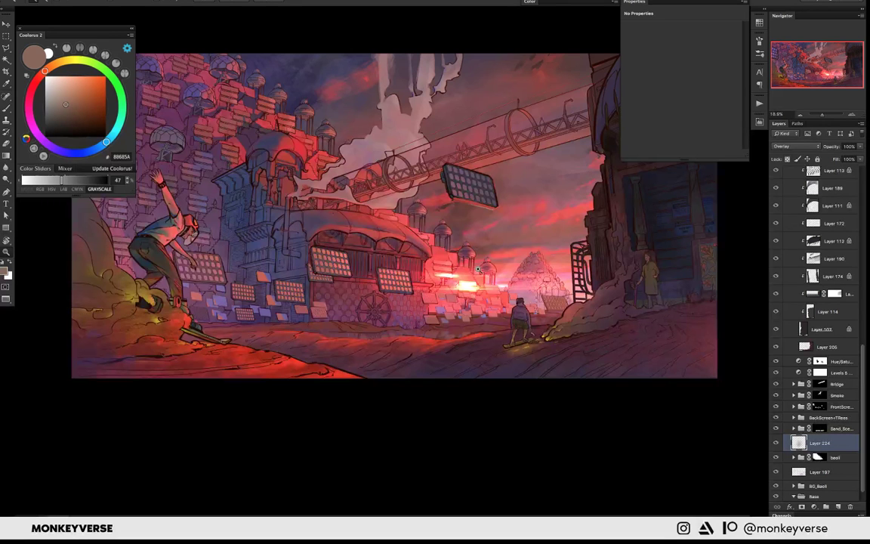
scroll(446, 234, down, 2)
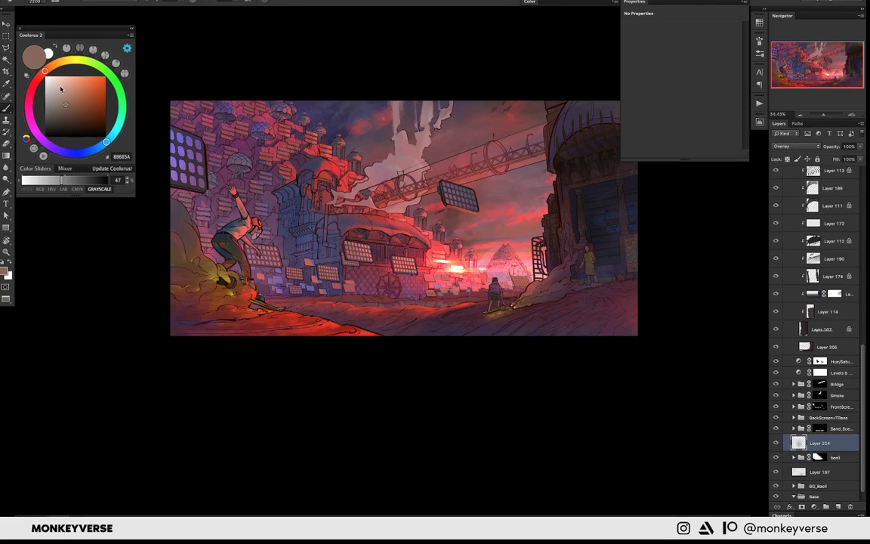
- Pick a light peach colour and toggle the overlay layer's visibility to compare the scene
click(63, 84)
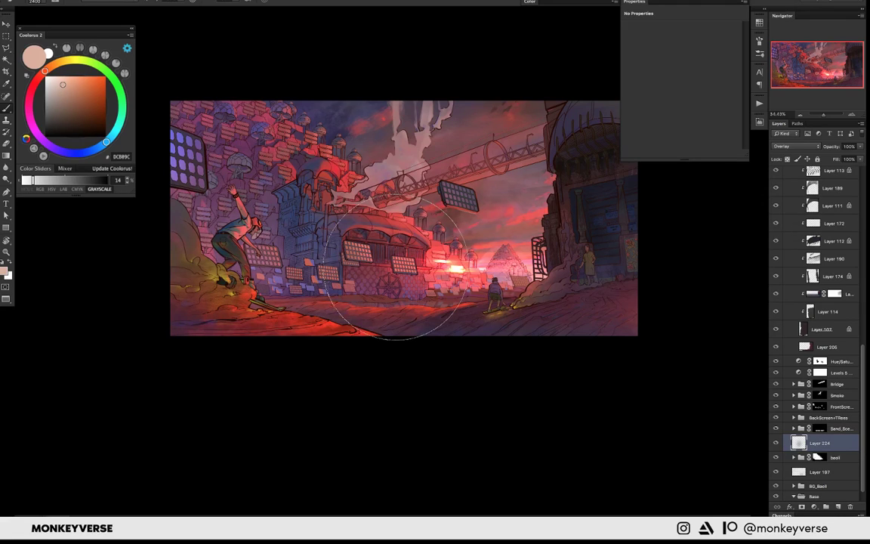
key(j)
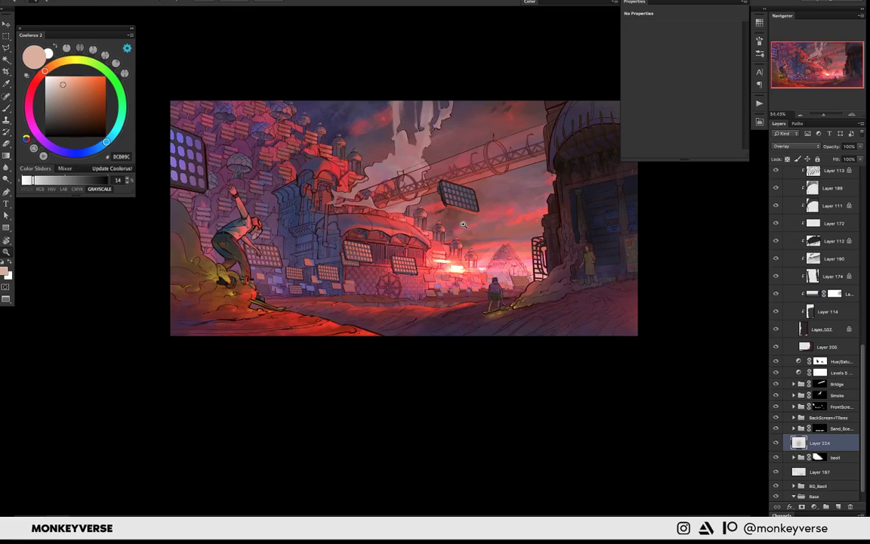
scroll(463, 225, down, 2)
click(775, 443)
click(776, 444)
click(777, 445)
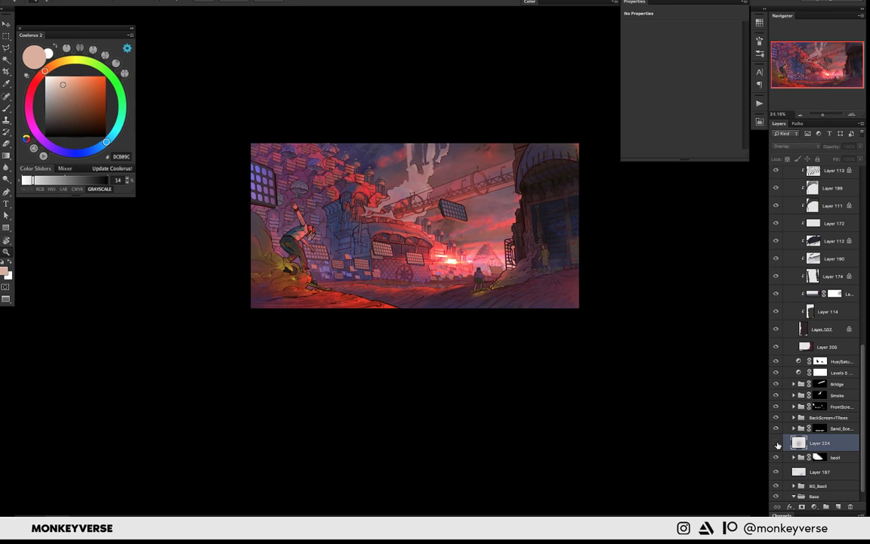
click(776, 444)
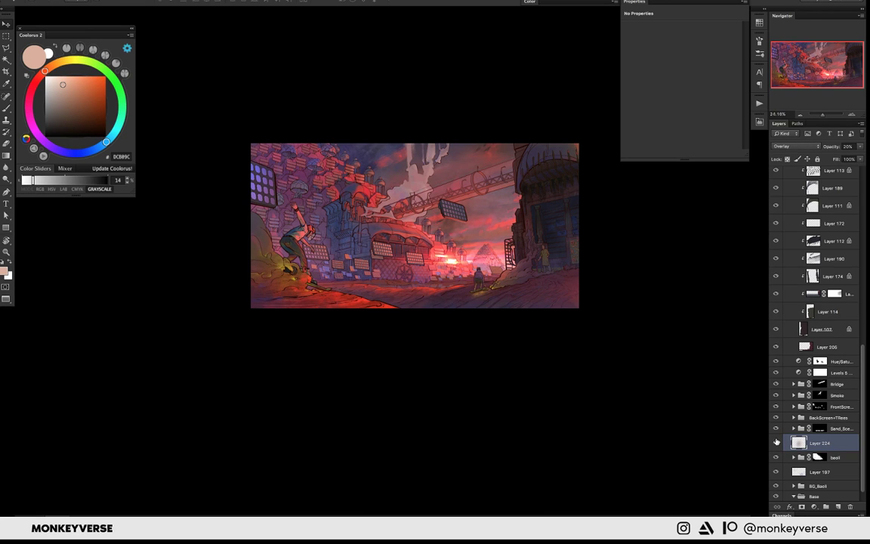
scroll(823, 302, up, 3)
scroll(823, 239, up, 2)
- Select the tower's multiply shading layer and raise its opacity through 30% and 40% to 60%
scroll(823, 239, up, 5)
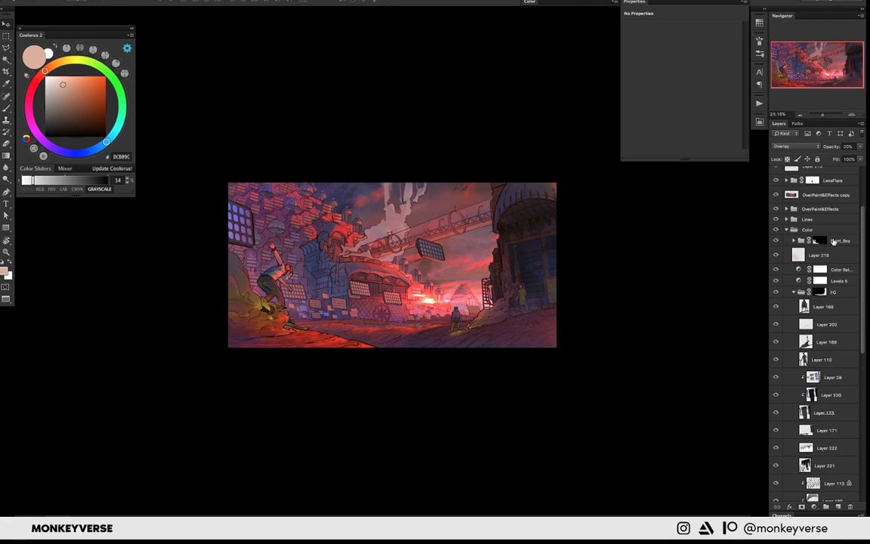
scroll(833, 240, up, 2)
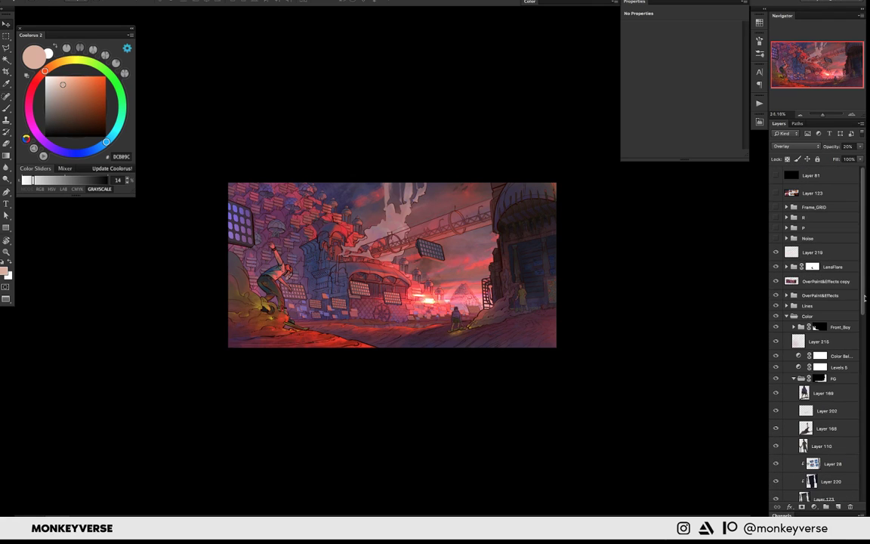
scroll(830, 325, down, 4)
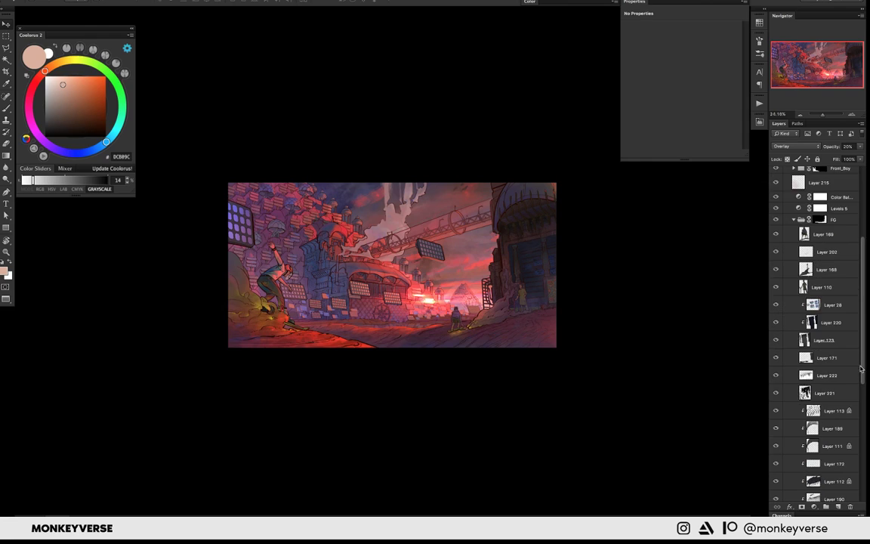
scroll(801, 348, down, 1)
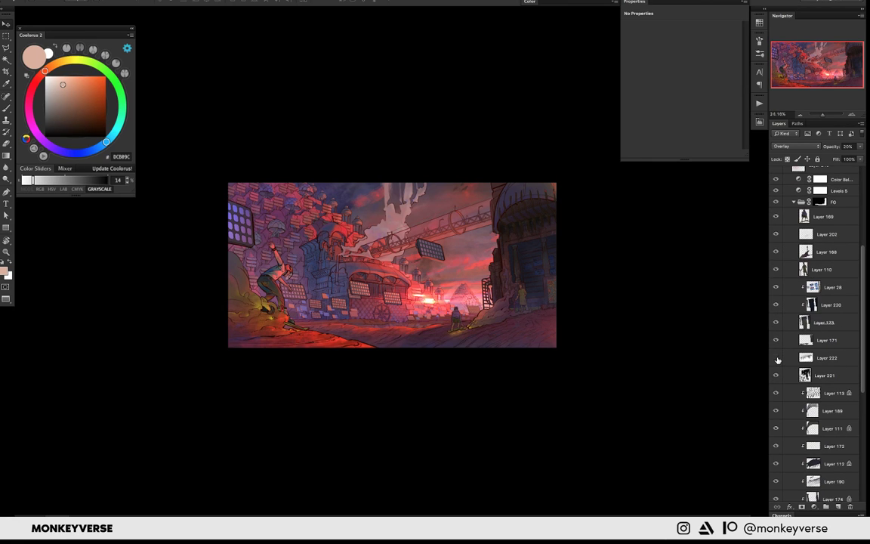
click(825, 370)
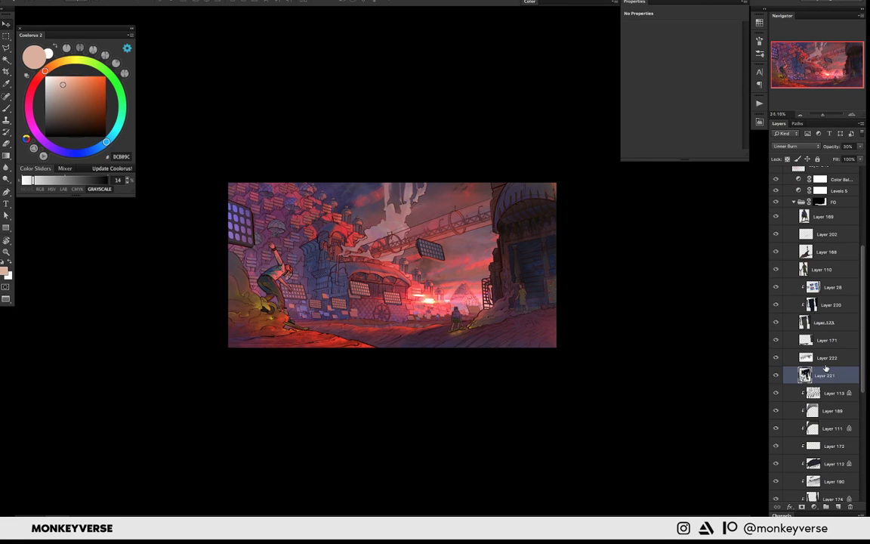
click(824, 358)
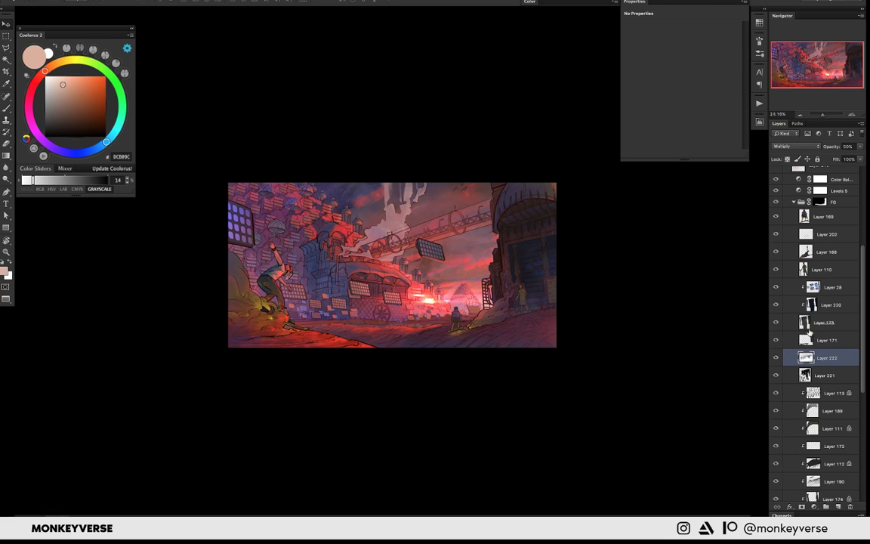
scroll(622, 323, up, 1)
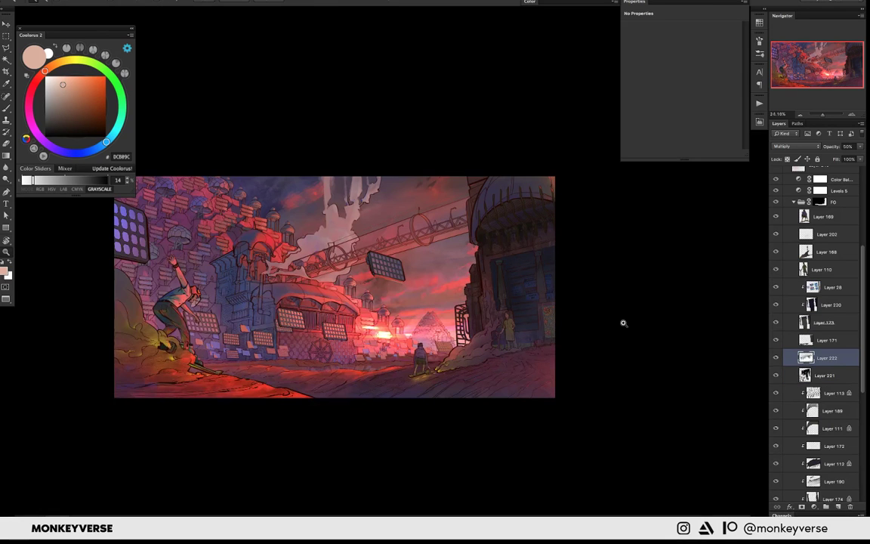
scroll(615, 264, up, 5)
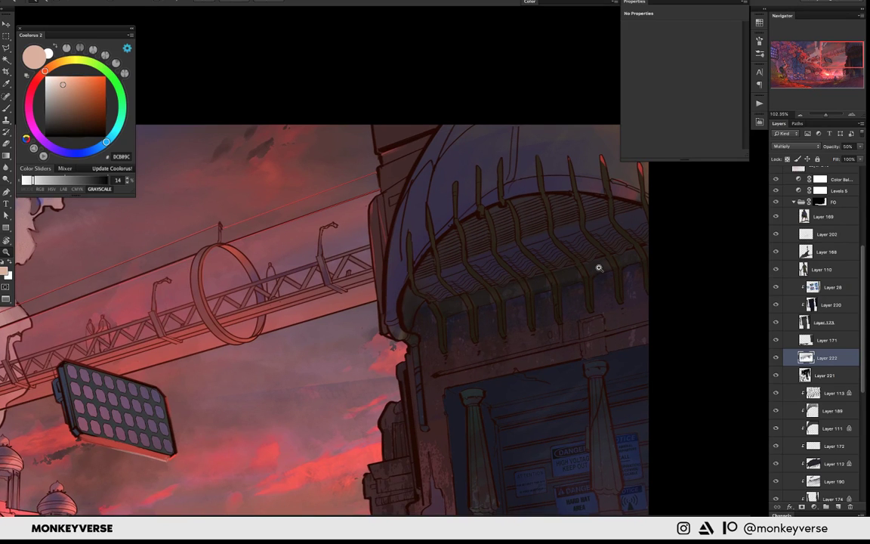
key(3)
key(4)
key(6)
scroll(595, 264, down, 3)
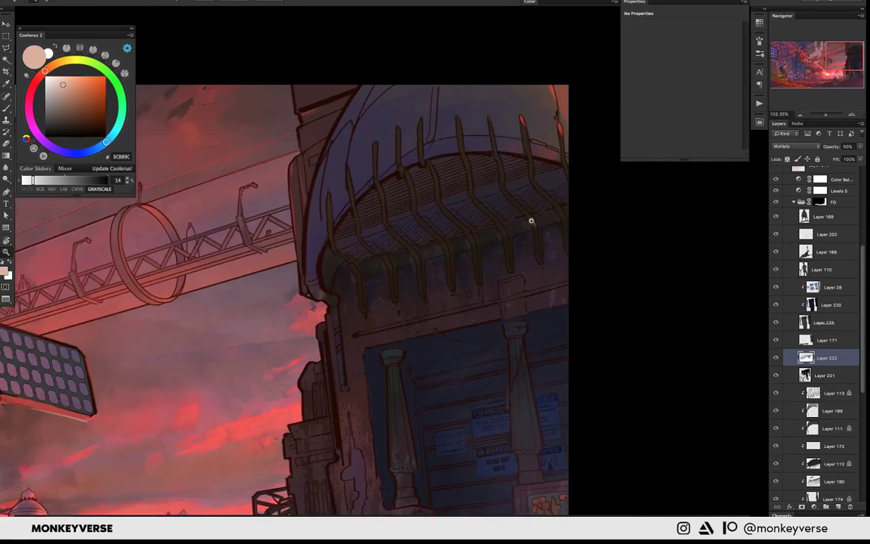
scroll(530, 219, down, 3)
scroll(520, 218, down, 3)
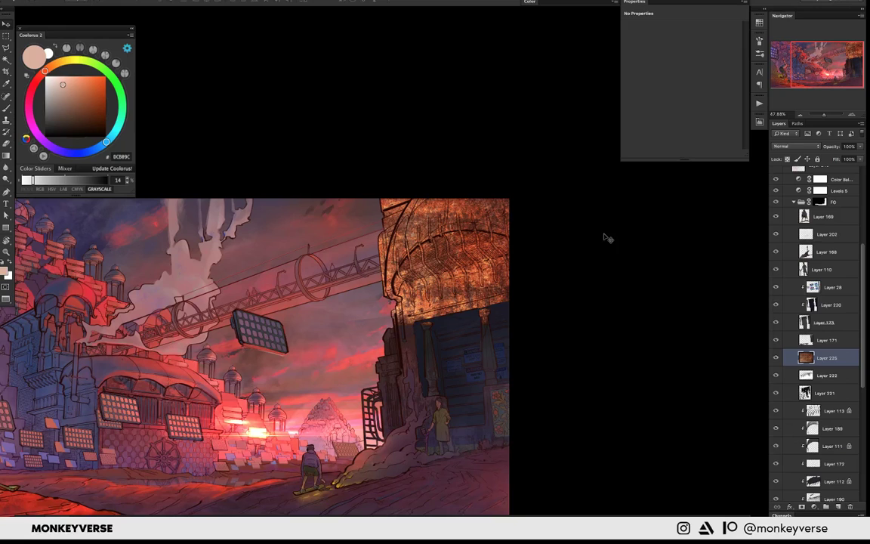
- Rotate the rust texture about -5.7° and move Layer 225 into the tower stack above Layer 189
key(ctrl+t)
drag(521, 231, 481, 216)
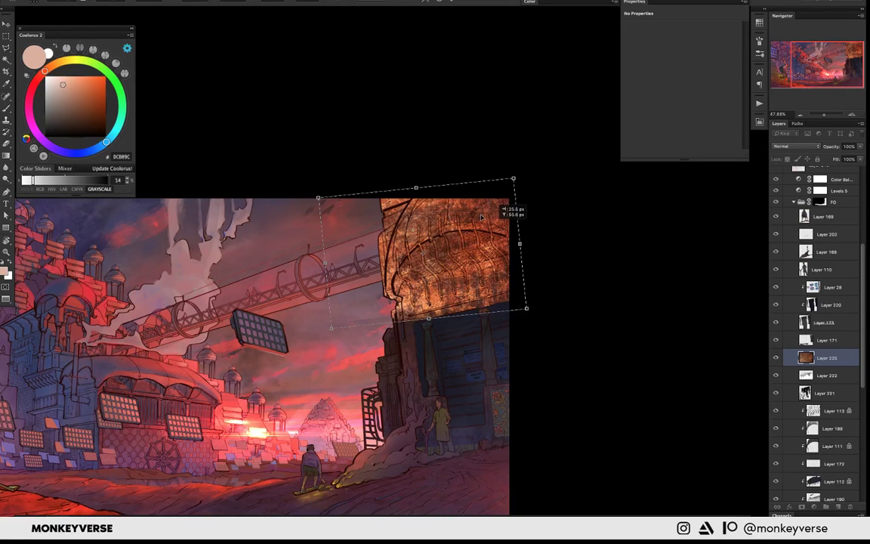
key(Return)
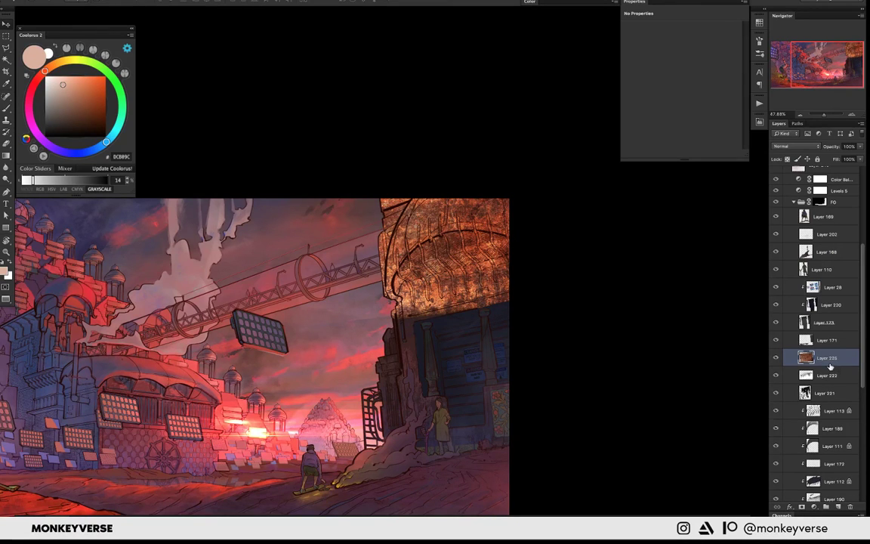
drag(830, 366, 825, 438)
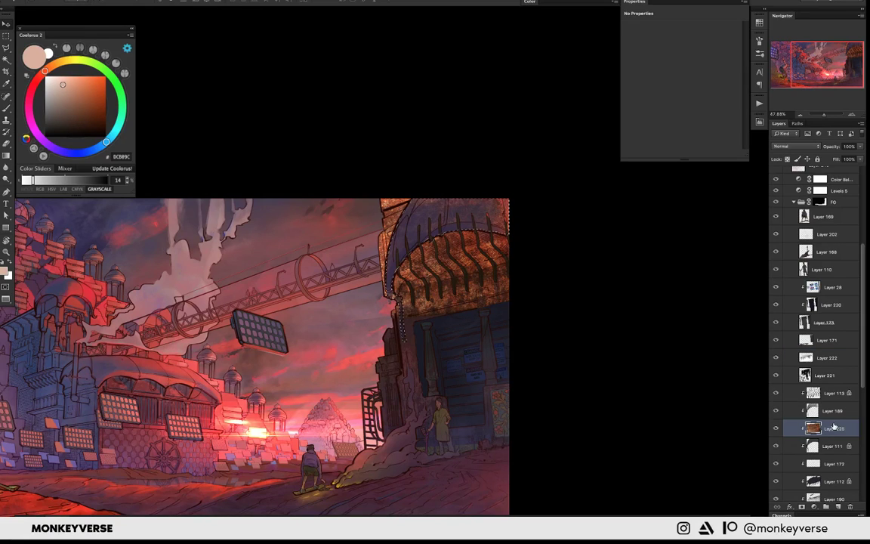
drag(834, 428, 837, 402)
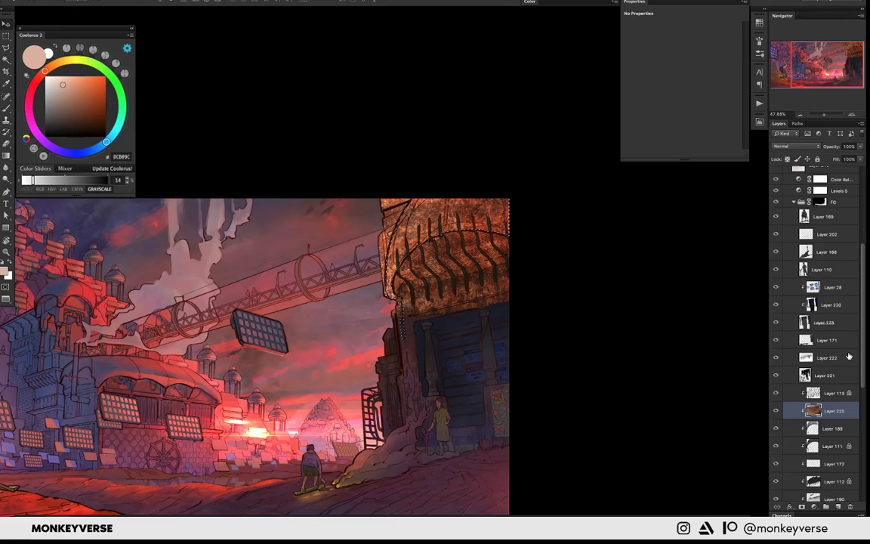
- Mask the rust texture to the dome and settle on Overlay after cycling blend modes
click(805, 507)
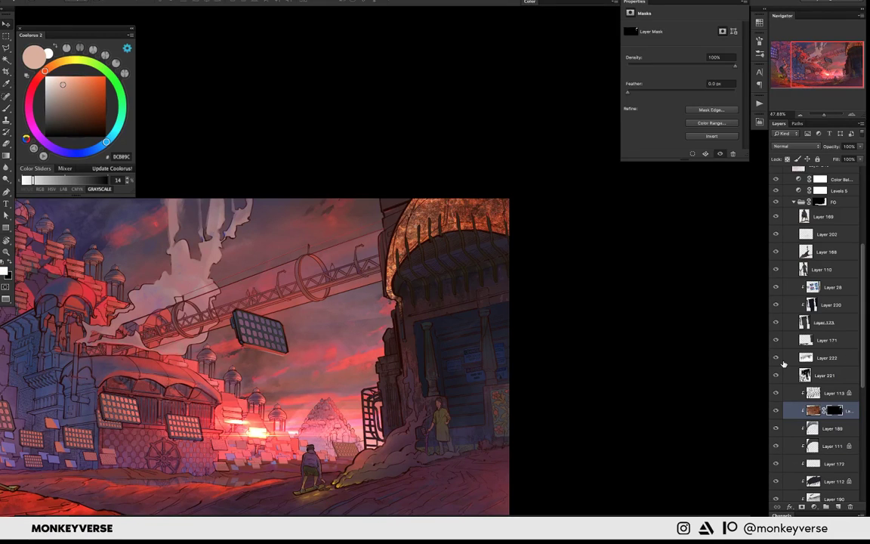
key(shift+alt+b)
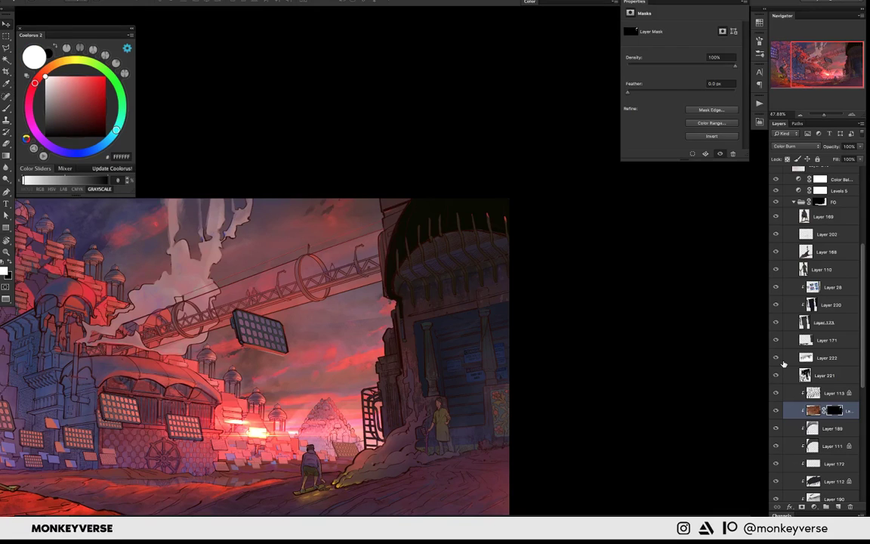
key(shift+alt+s)
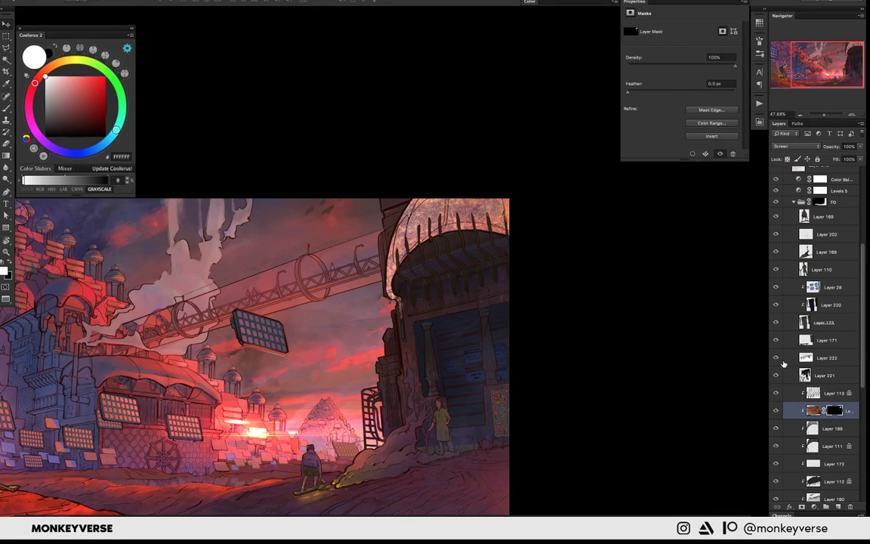
key(shift+plus)
key(shift+plus)
key(shift+plus)
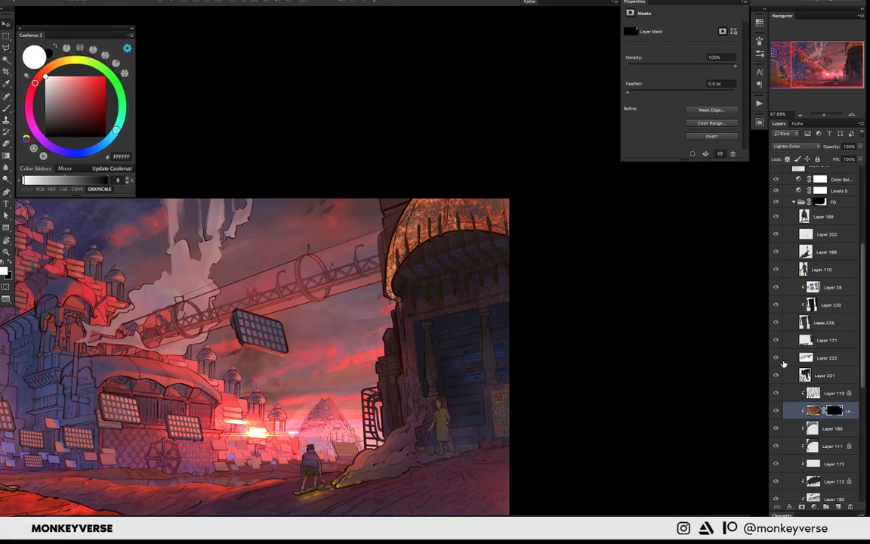
key(shift+plus)
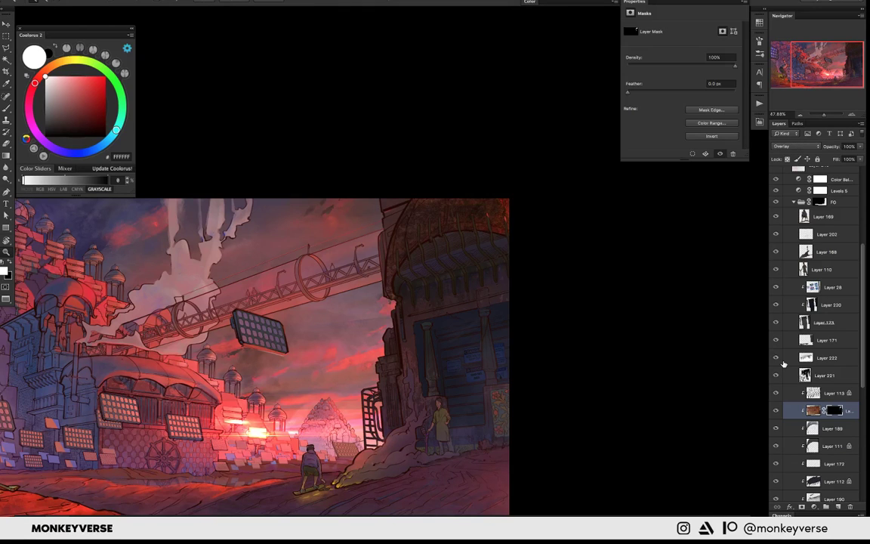
scroll(420, 243, down, 2)
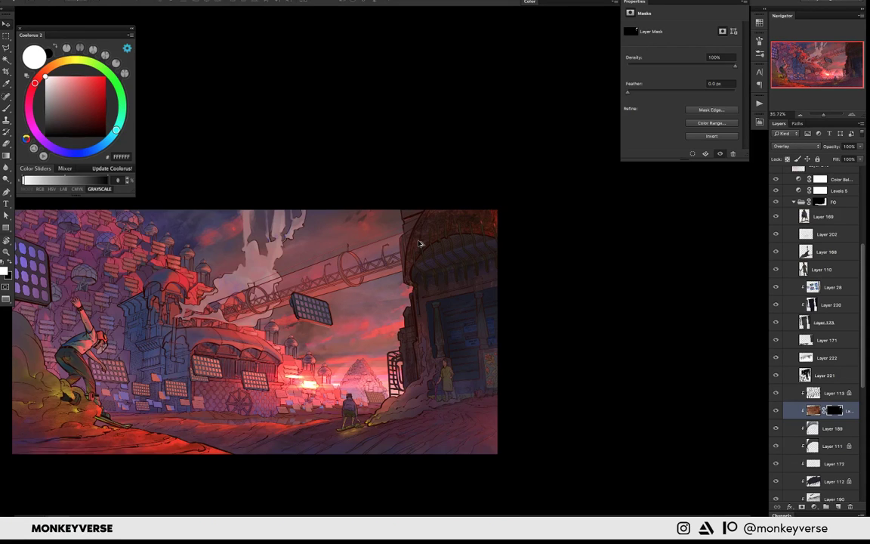
key(shift+plus)
key(shift+plus)
key(shift+plus)
key(shift+plus)
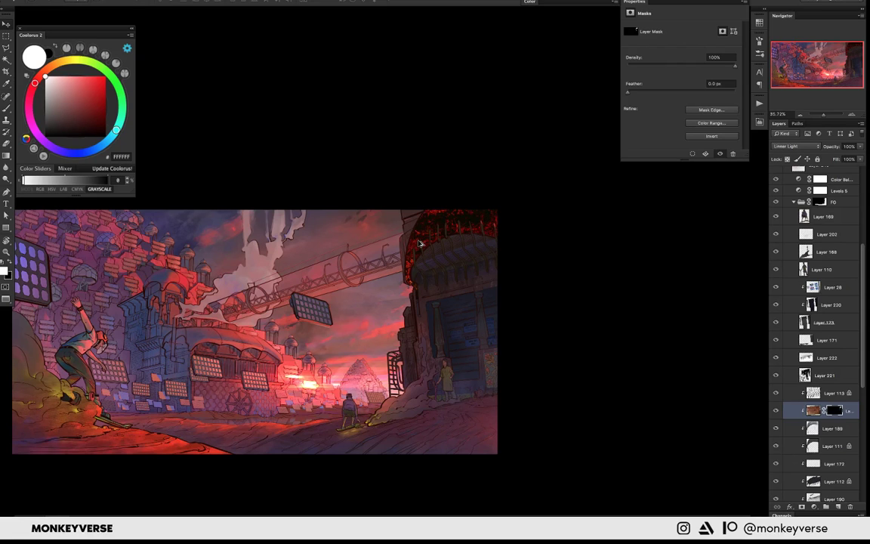
key(shift+plus)
key(shift+plus)
key(shift+plus)
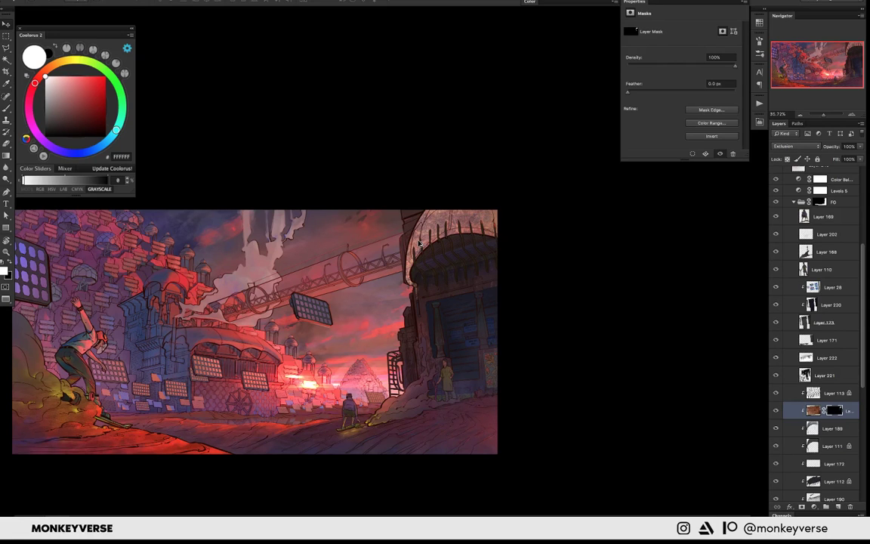
key(shift+minus)
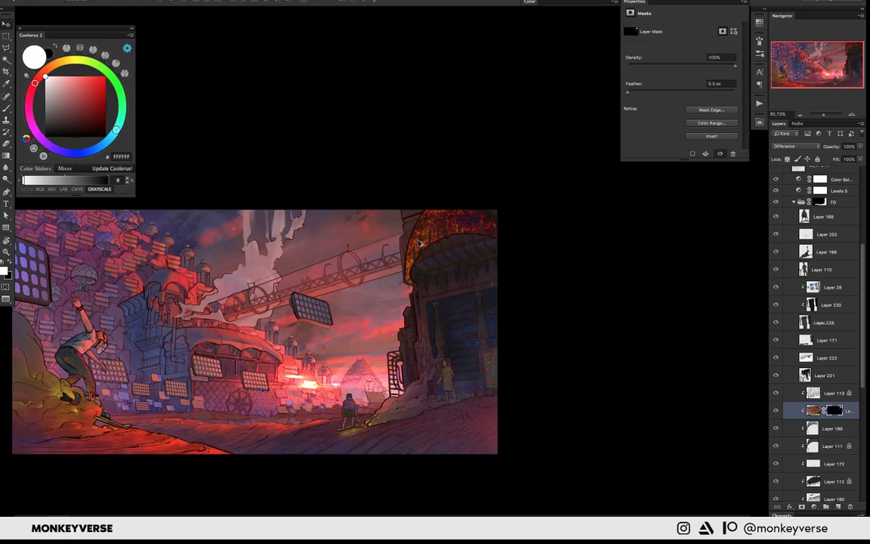
key(shift+plus)
key(shift+plus)
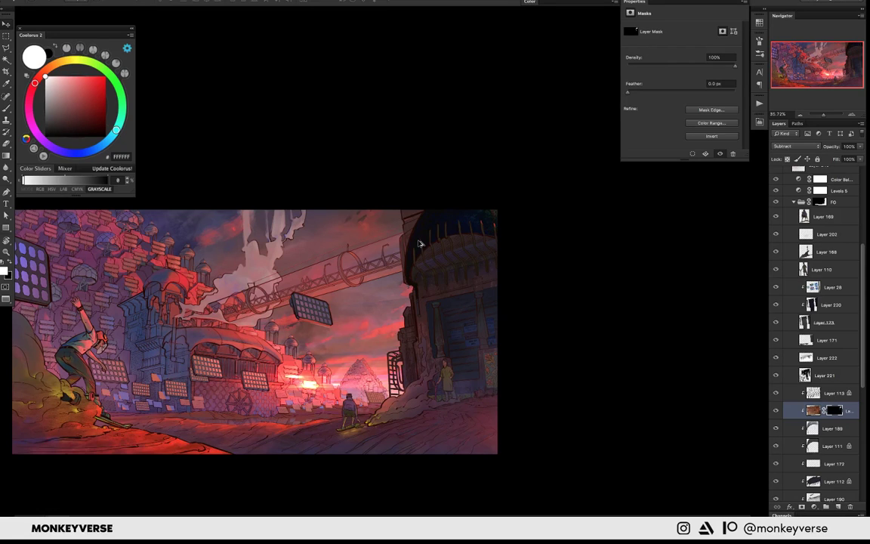
key(shift+plus)
key(shift+plus)
key(shift+plus)
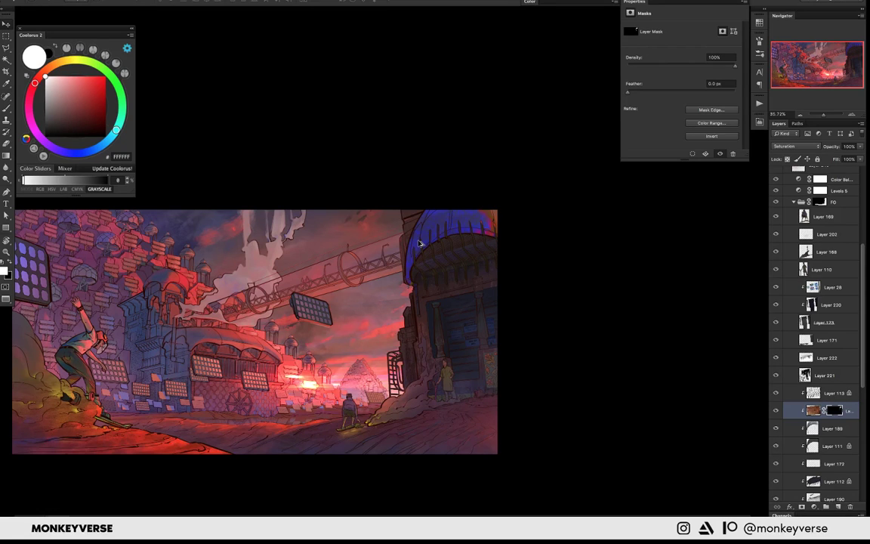
key(shift+minus)
key(shift+minus)
key(shift+minus)
key(shift+minus)
key(shift+minus)
key(shift+minus)
key(shift+minus)
key(shift+minus)
key(shift+minus)
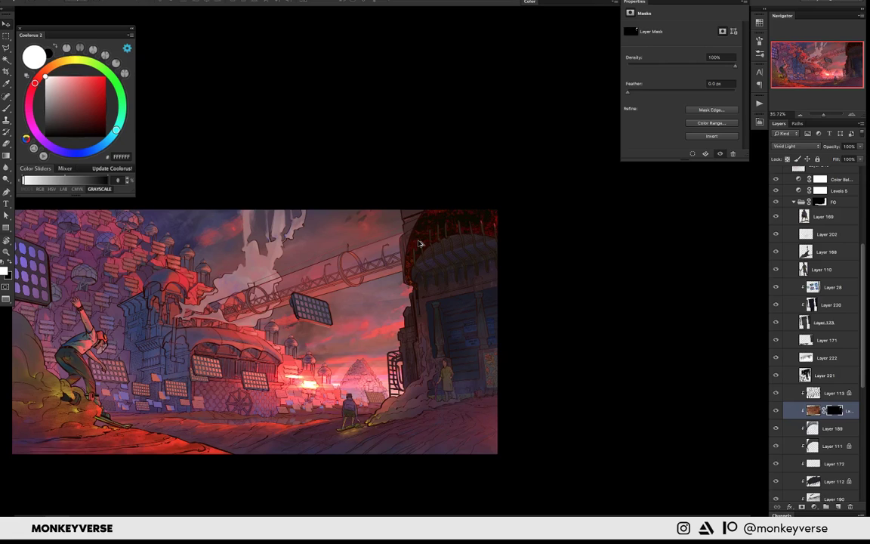
key(shift+minus)
key(shift+minus)
key(shift+minus)
key(shift+plus)
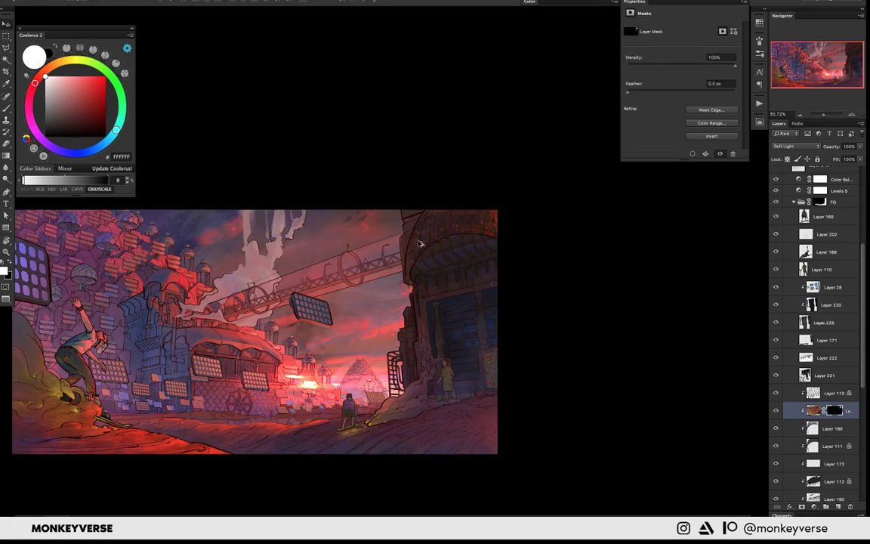
key(shift+minus)
scroll(420, 243, down, 2)
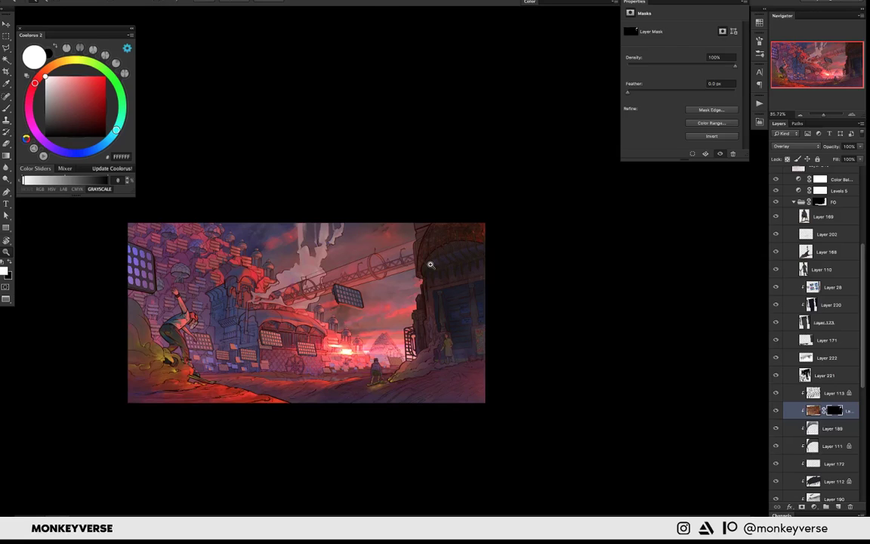
- Try 70% and 30% opacity on the rust texture, settling on 60%
key(6)
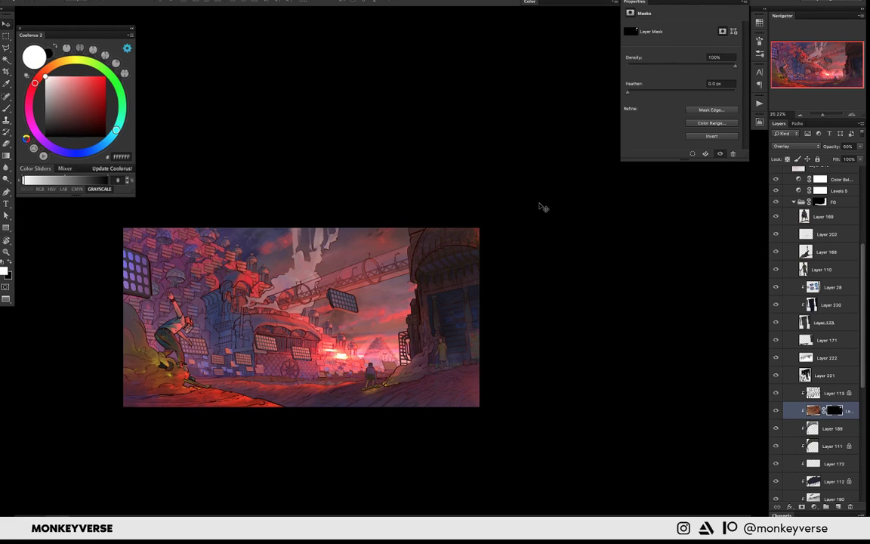
key(7)
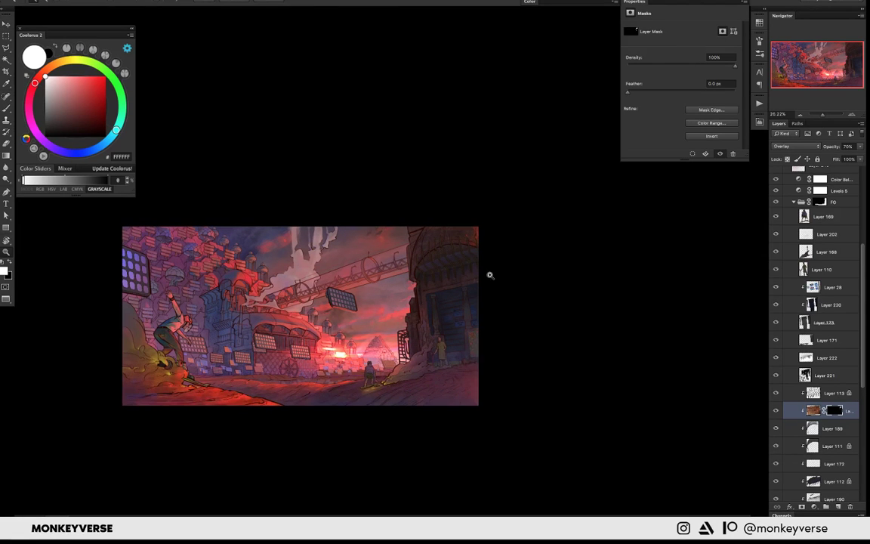
scroll(490, 275, up, 3)
key(3)
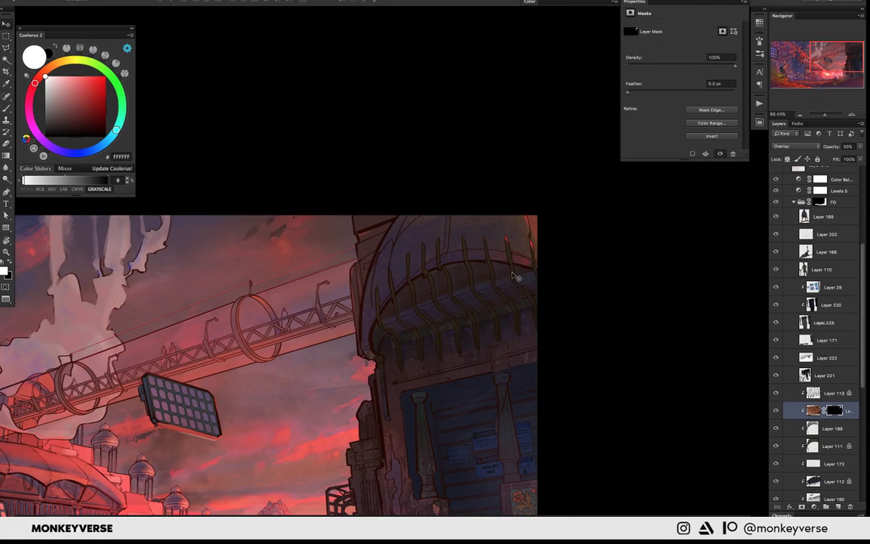
scroll(506, 256, down, 2)
key(6)
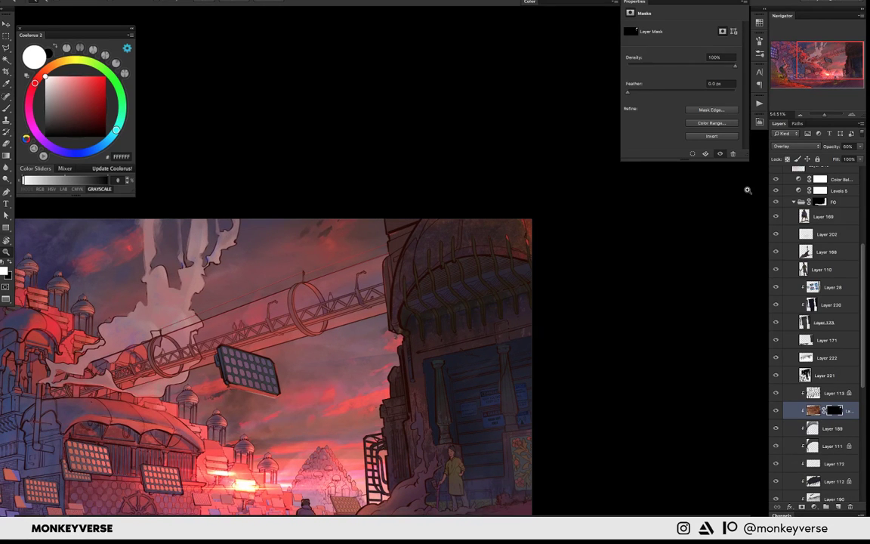
- Lighten the dome's rust texture with Hue/Saturation Lightness at about +7
click(813, 410)
key(ctrl+u)
drag(713, 157, 718, 159)
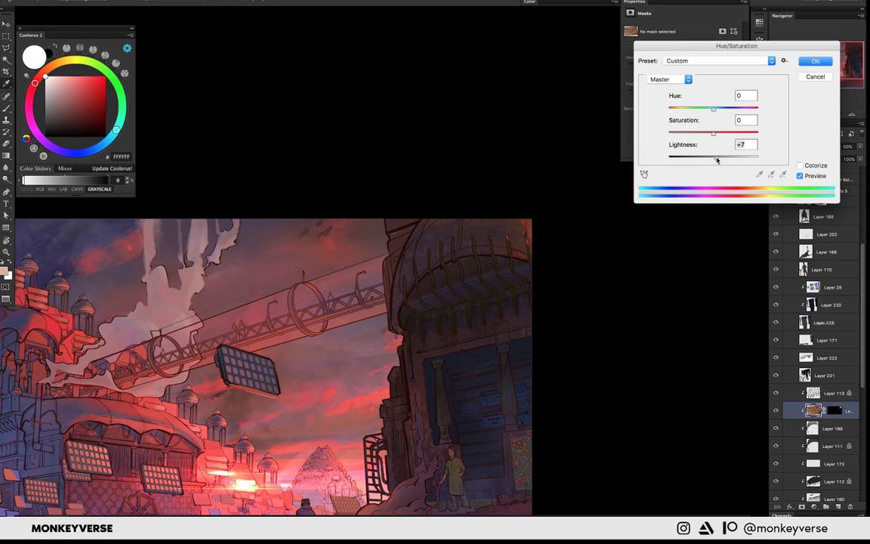
key(Return)
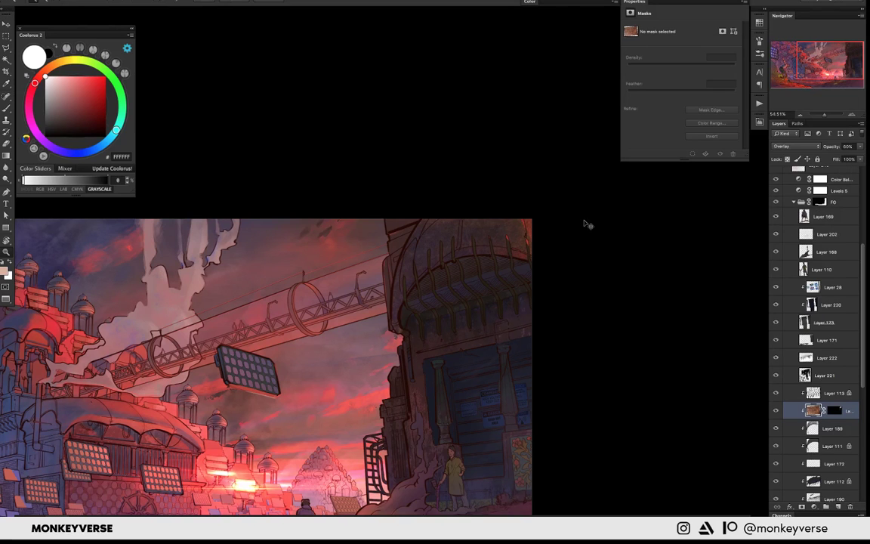
- Add a new Layer 226 above Layer 110
scroll(415, 258, down, 2)
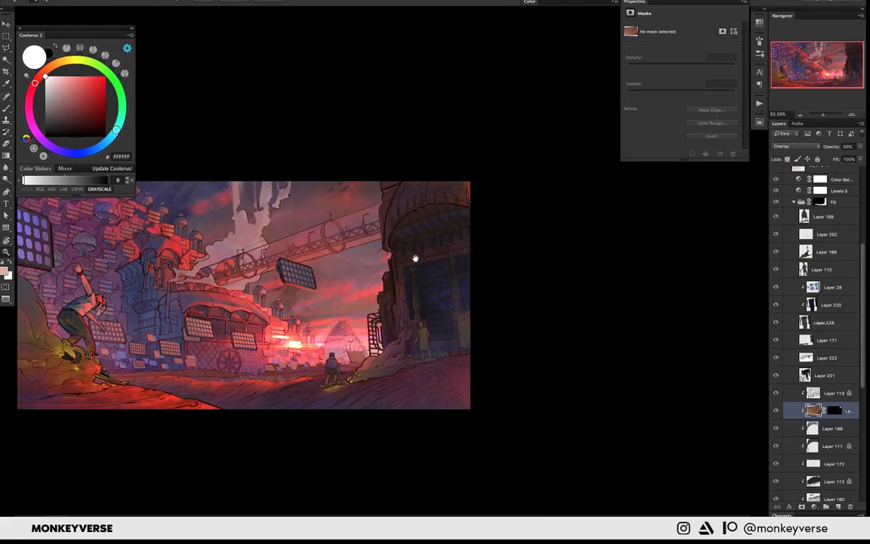
scroll(414, 258, up, 1)
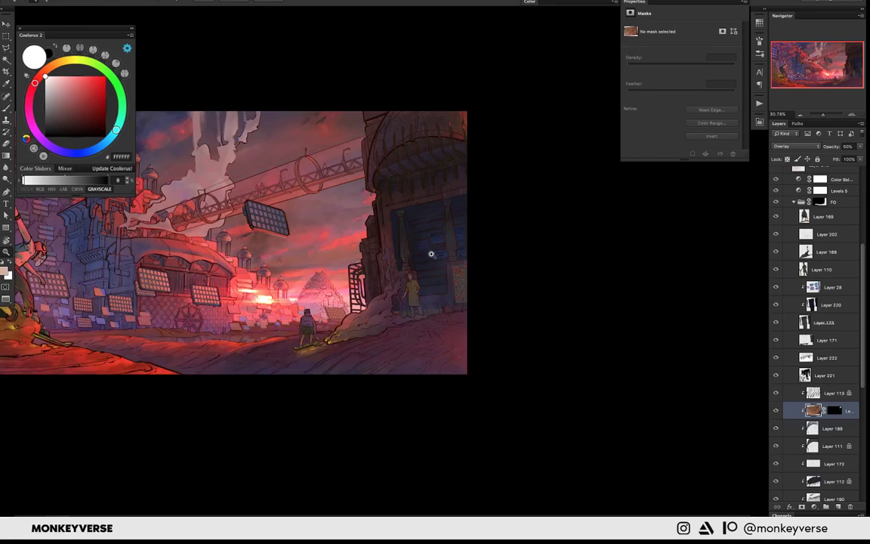
scroll(431, 253, up, 1)
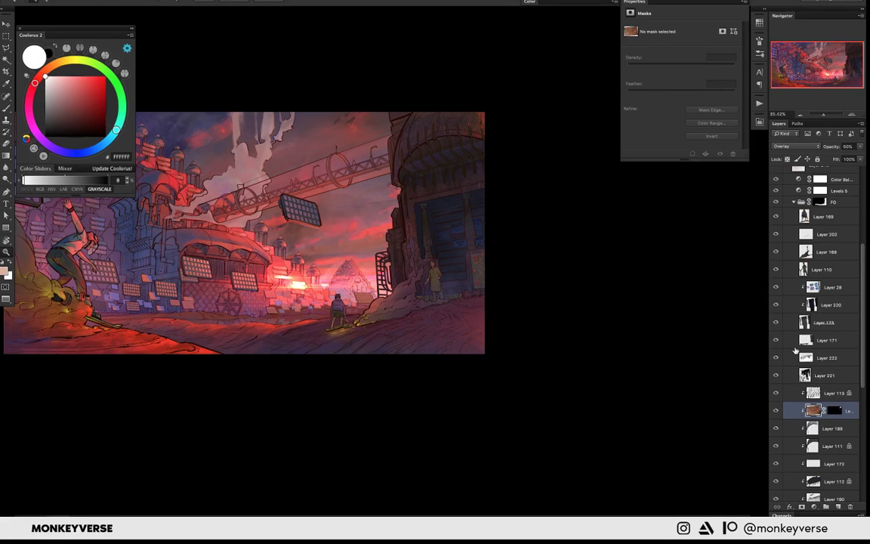
click(827, 268)
key(ctrl+shift+alt+n)
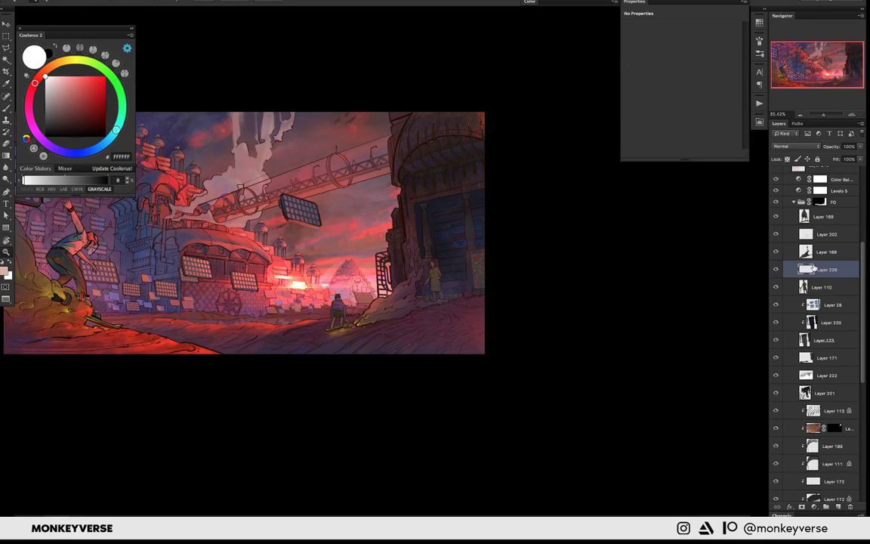
- Fill Layer 226 with solid black and settle its opacity at 20%
key(d)
key(alt+BackSpace)
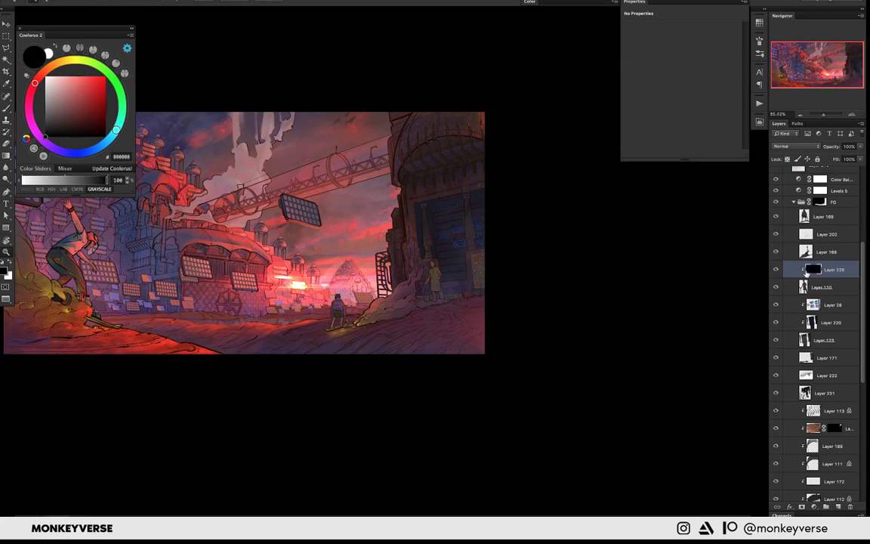
key(2)
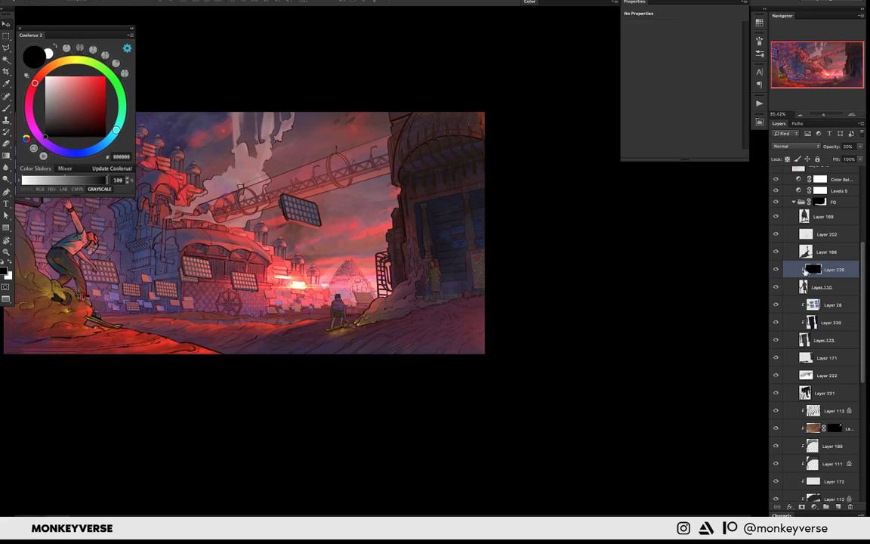
key(3)
scroll(442, 215, down, 2)
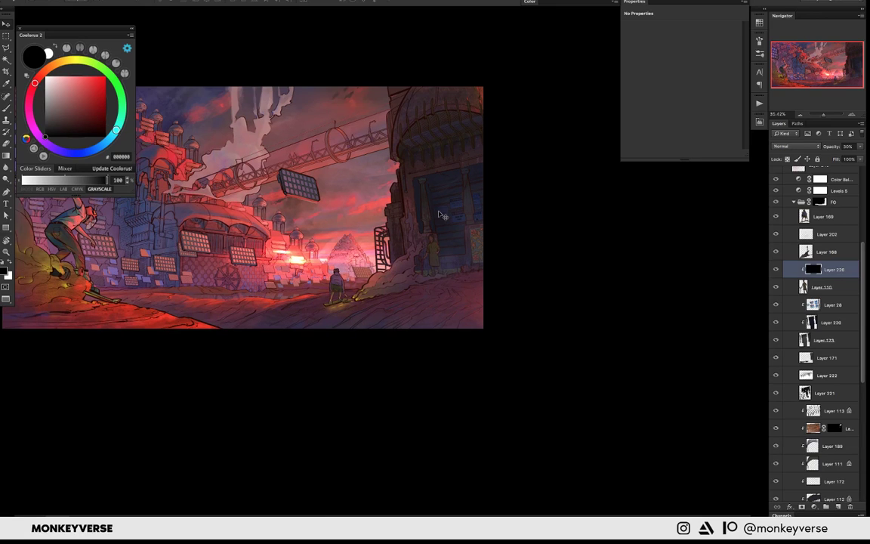
key(2)
scroll(441, 218, up, 2)
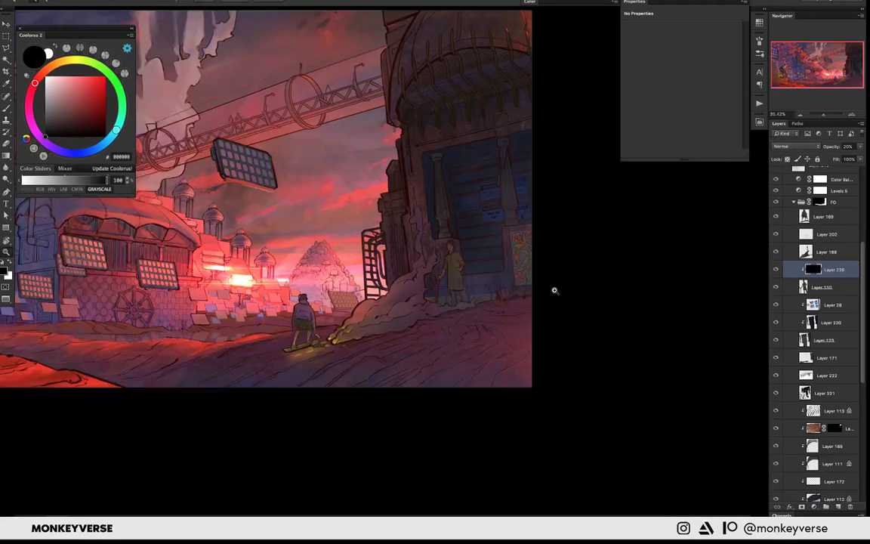
scroll(553, 290, up, 2)
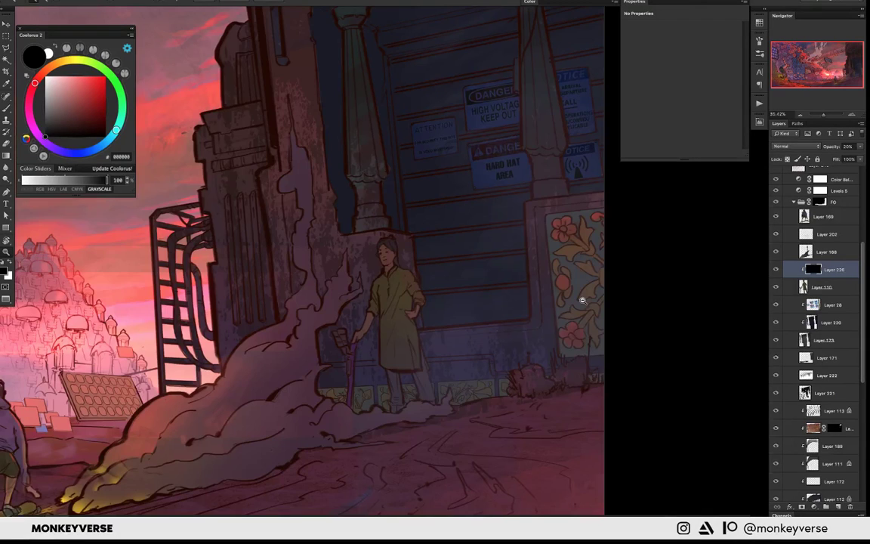
scroll(471, 265, down, 2)
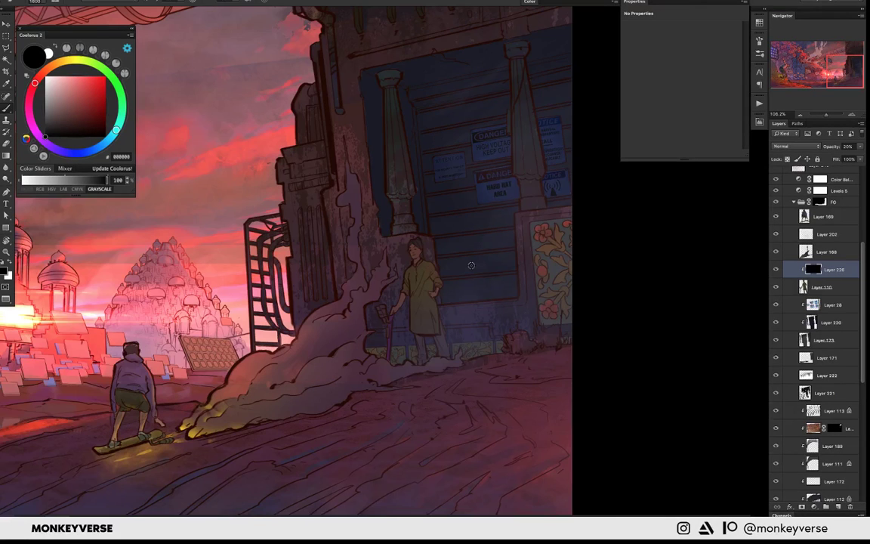
- Add new Layer 227 and pick a large soft round brush
alt+click(470, 265)
key(ctrl+alt+shift+n)
key(bracketright)
key(bracketright)
key(bracketright)
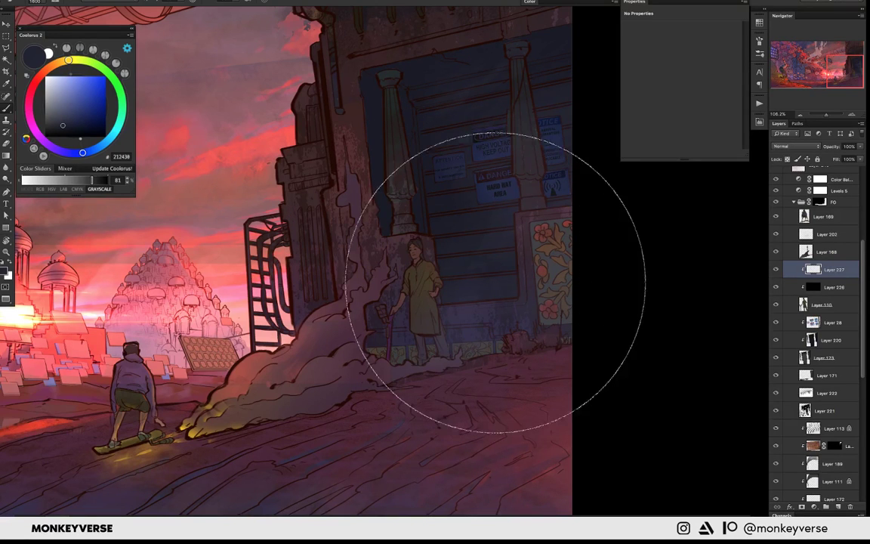
right_click(494, 283)
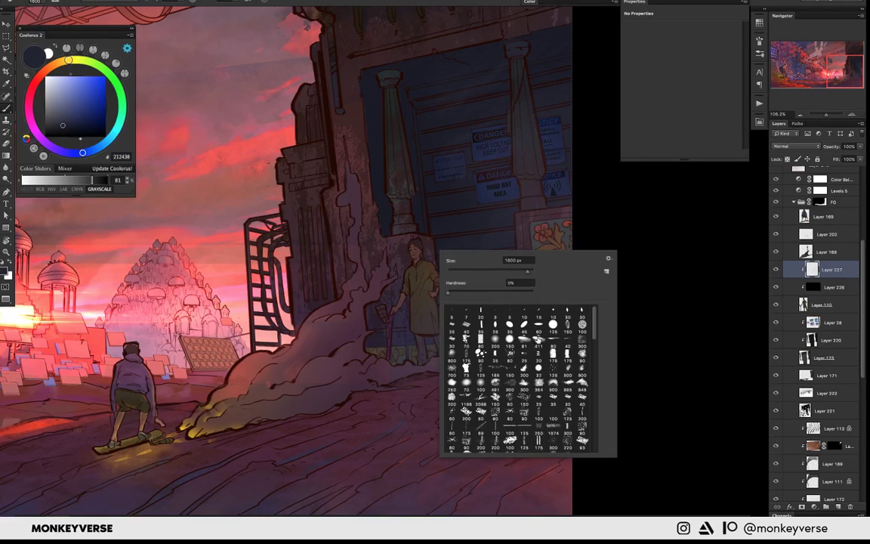
click(436, 276)
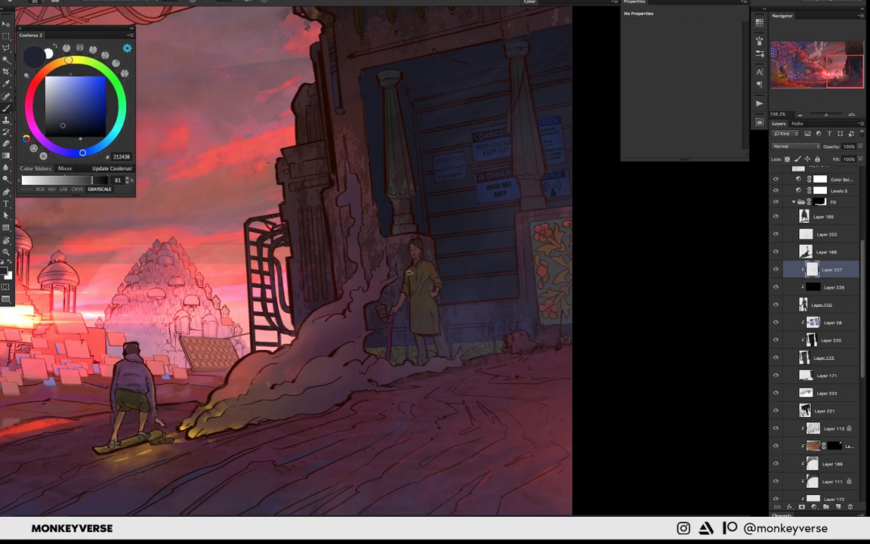
- Sample dark red, purple ground and dark figure tones as the painting colour
alt+click(436, 344)
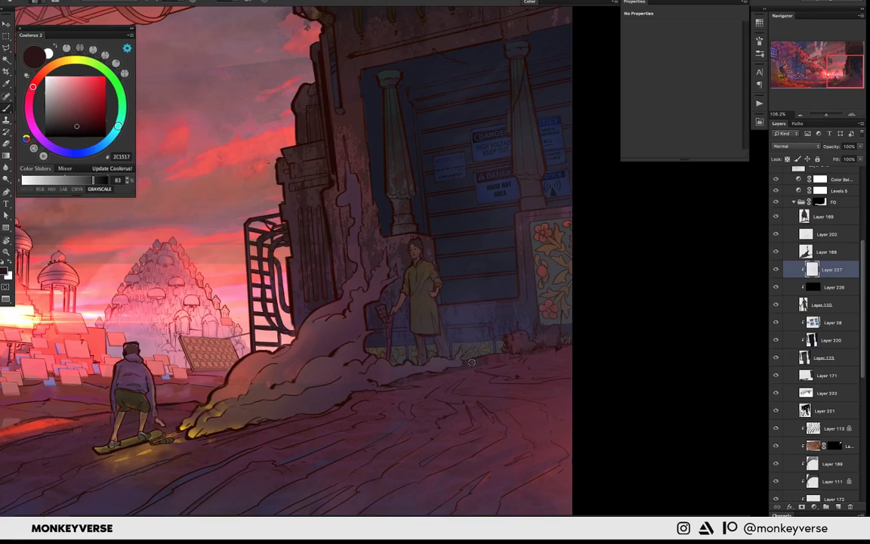
alt+click(413, 371)
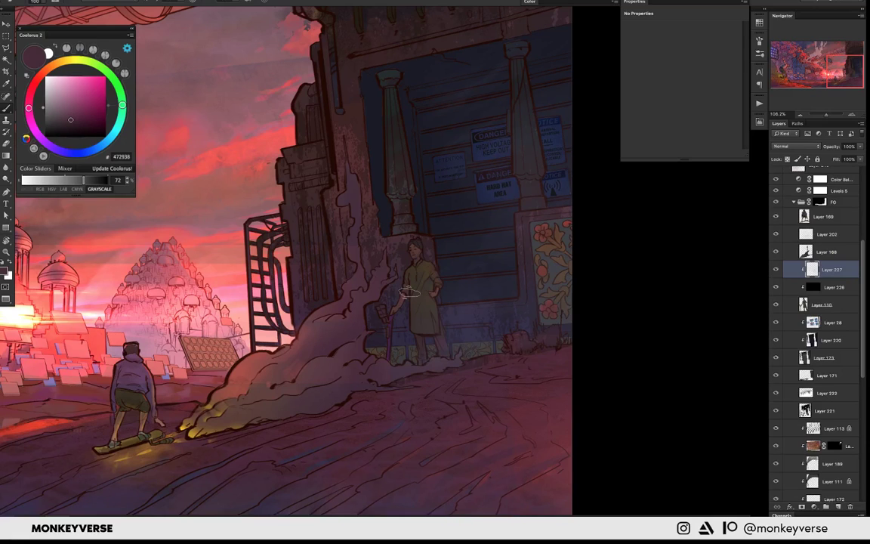
key(bracketright)
key(bracketright)
key(bracketright)
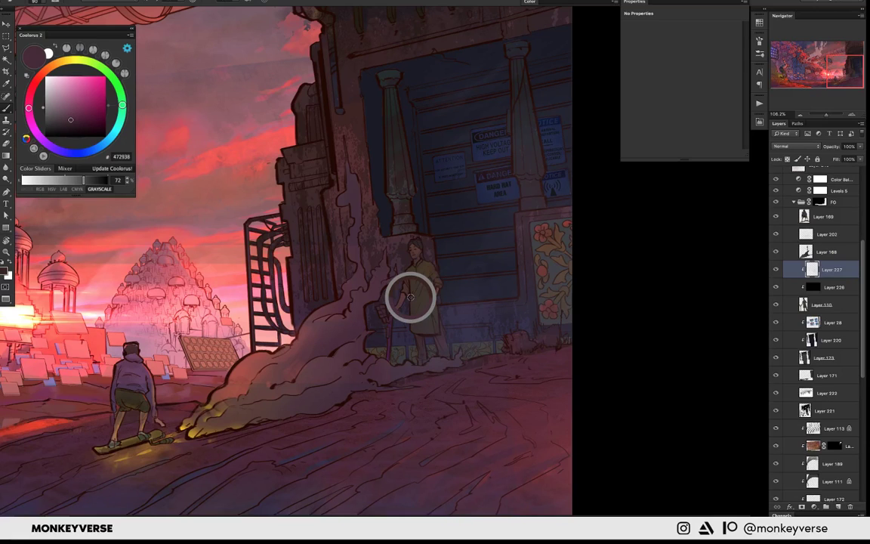
alt+click(405, 278)
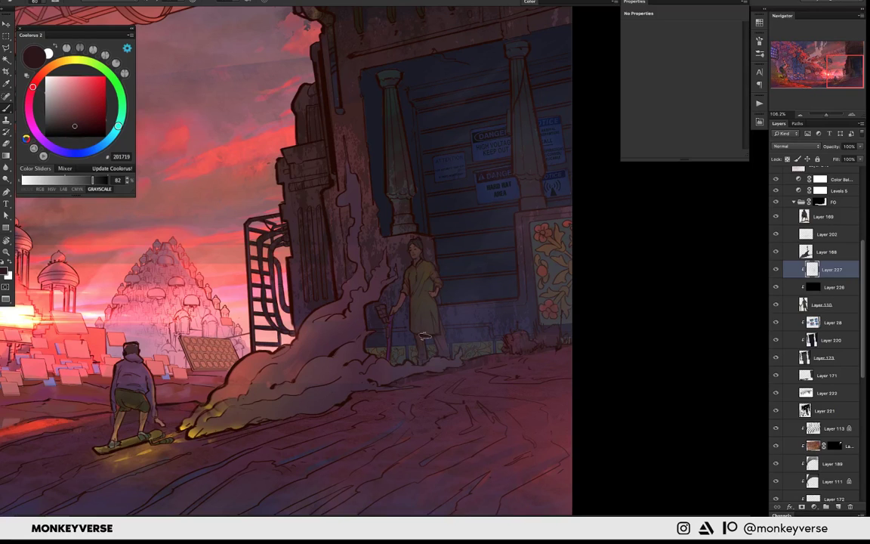
scroll(448, 288, down, 2)
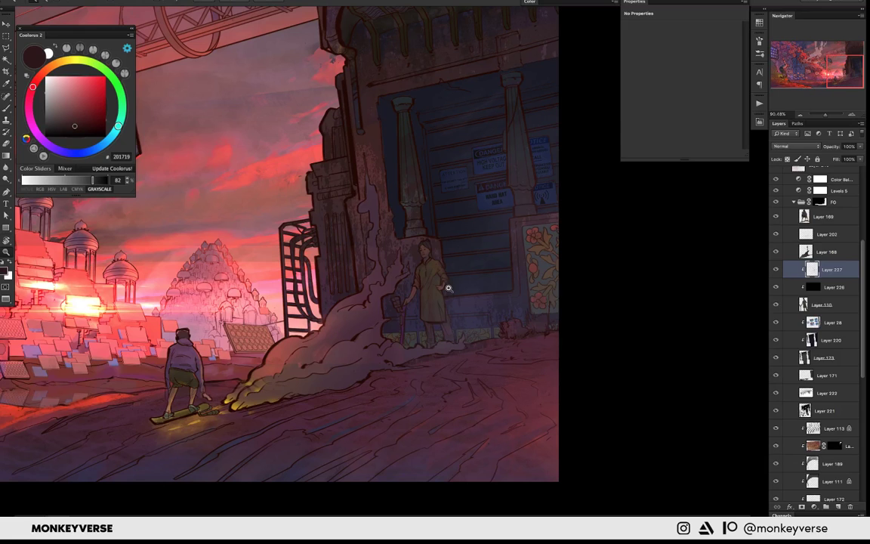
scroll(448, 288, down, 3)
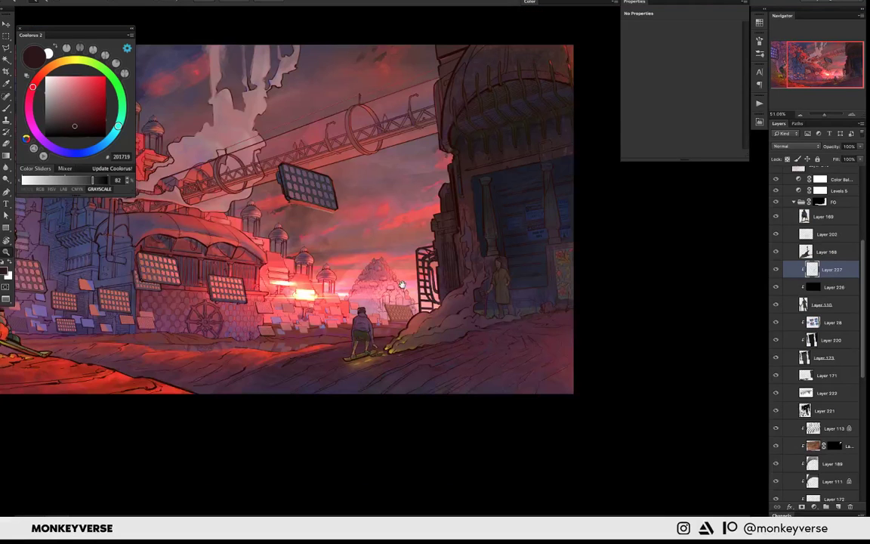
scroll(401, 285, down, 3)
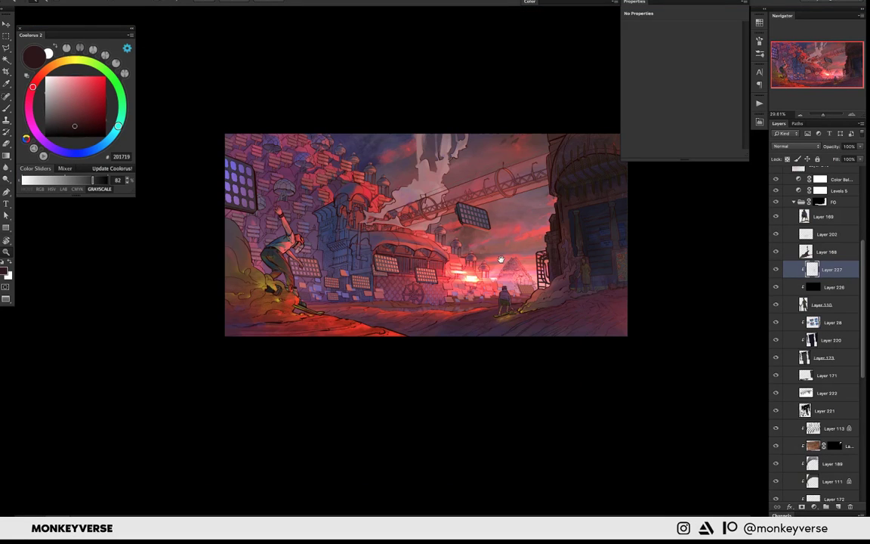
scroll(501, 259, up, 3)
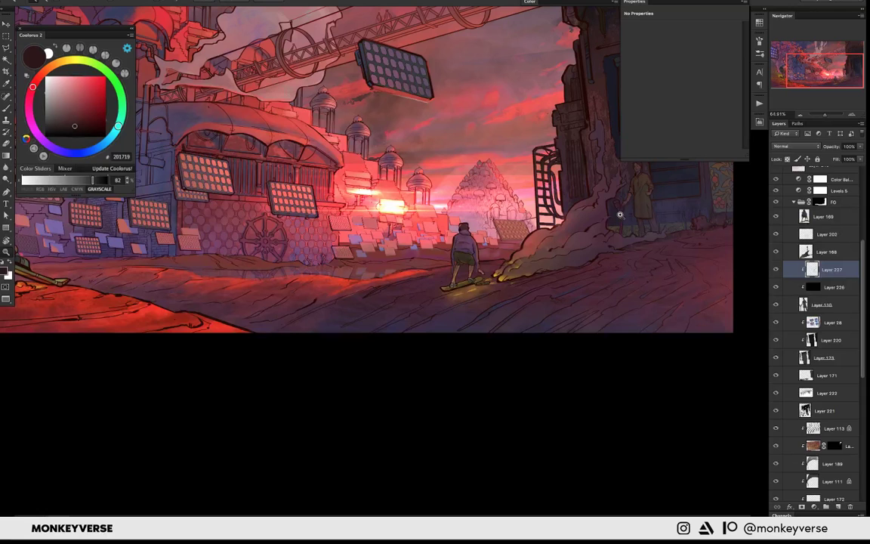
scroll(817, 252, up, 5)
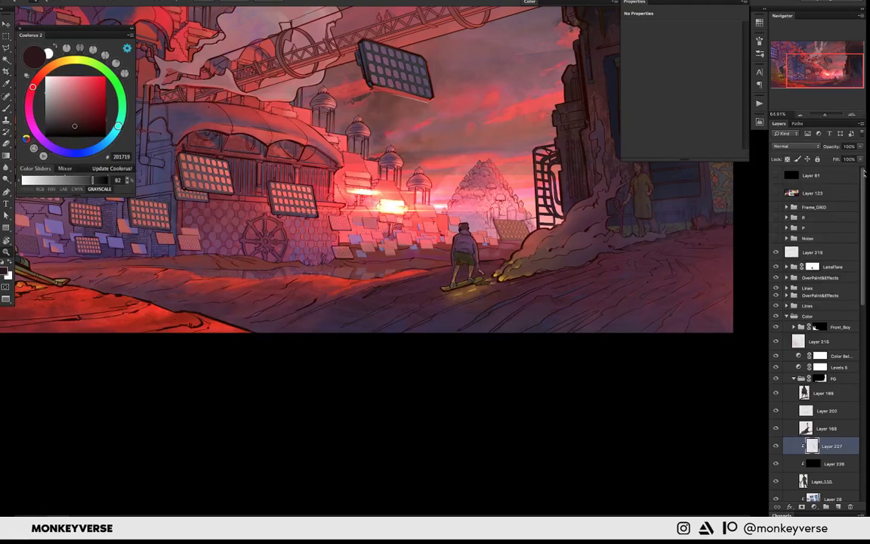
- Add a new Color Dodge layer above Layer 219 with an enlarged soft round brush
click(818, 252)
key(ctrl+shift+alt+n)
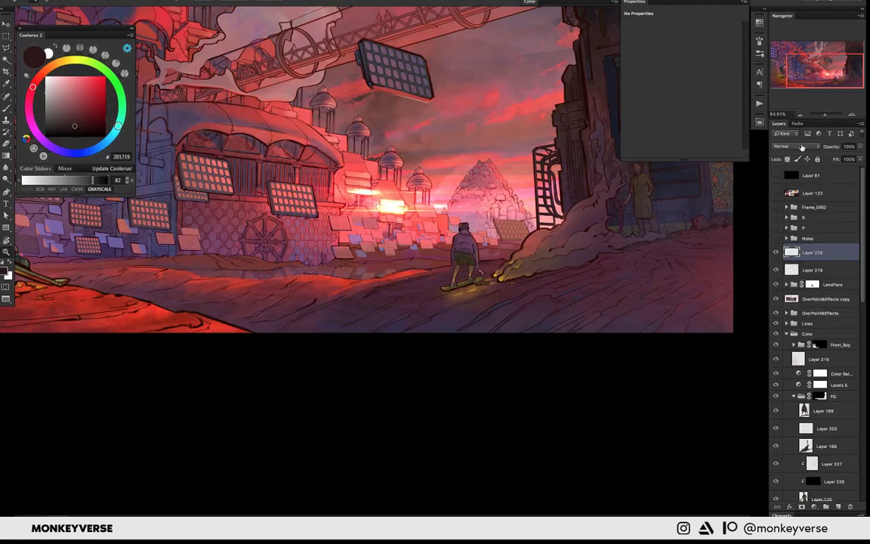
click(802, 147)
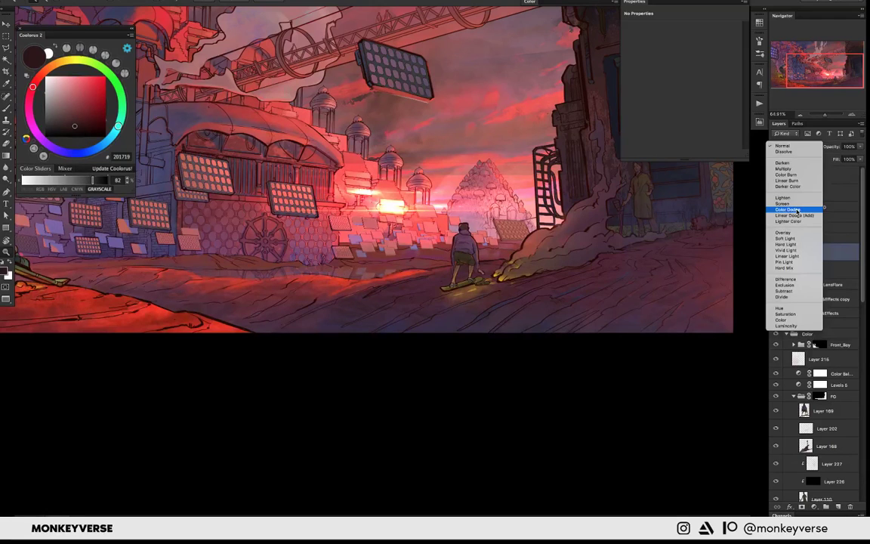
click(796, 212)
key(b)
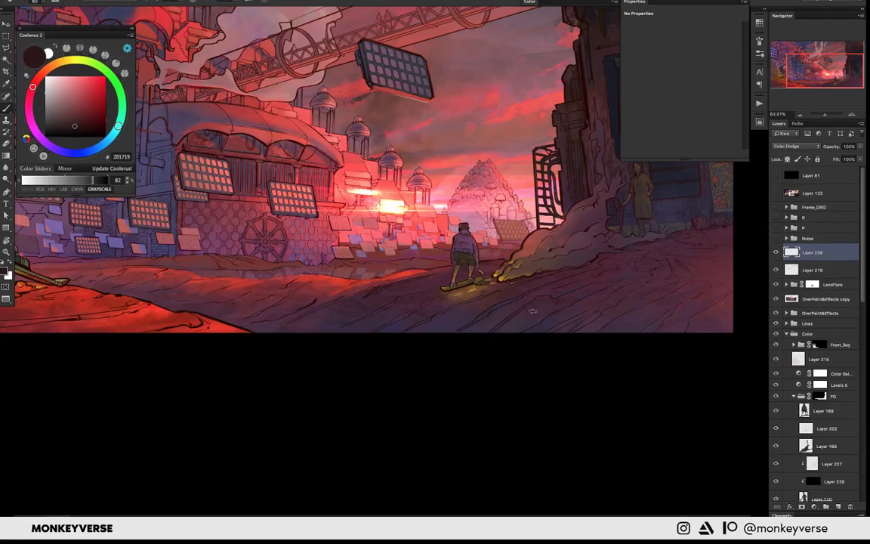
right_click(532, 310)
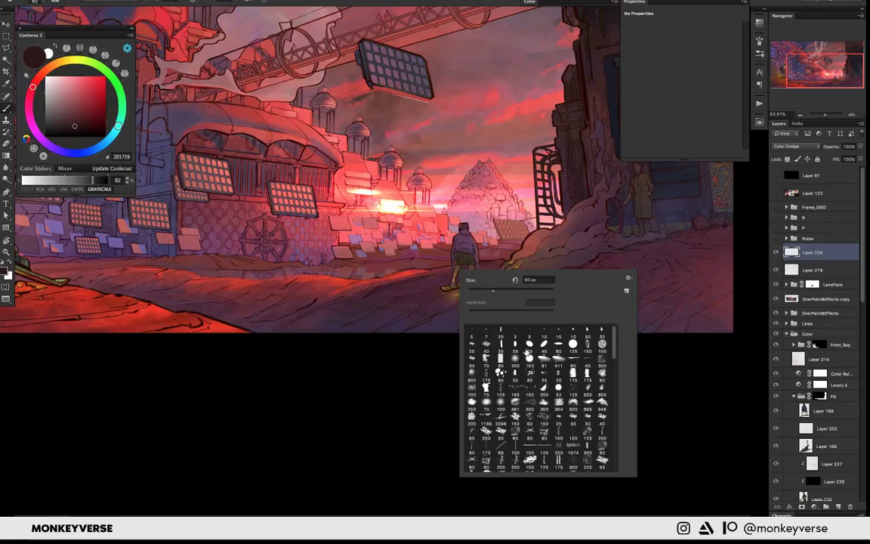
double_click(527, 349)
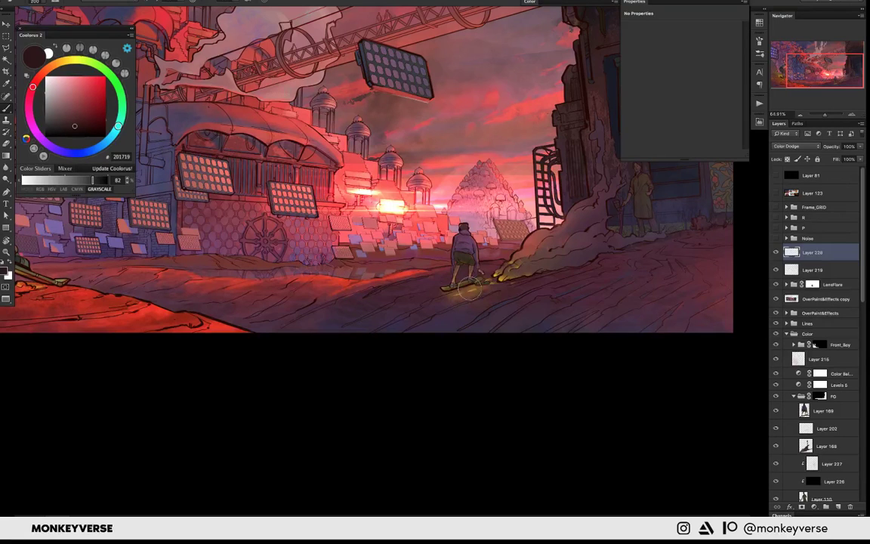
key(bracketright)
key(bracketright)
key(bracketright)
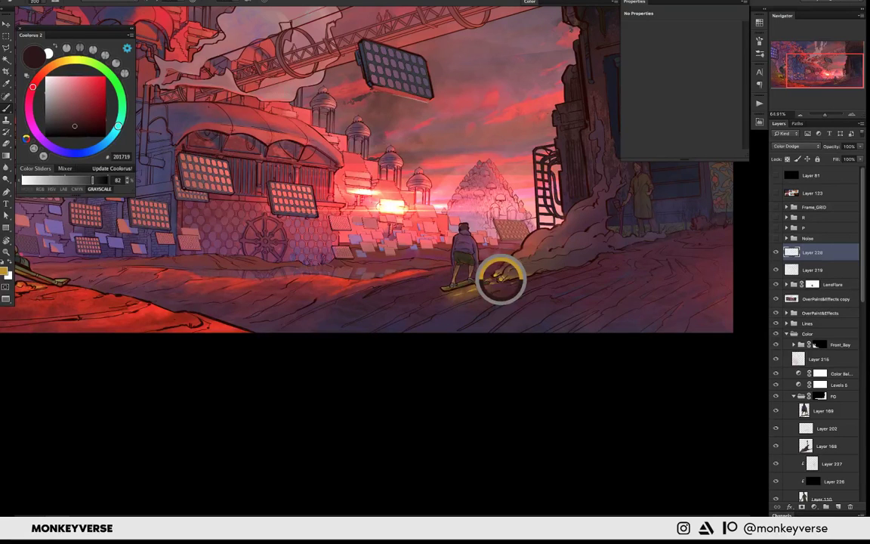
- Sample orange and paint a warm yellow glow under the skateboard and dust plume
alt+click(500, 279)
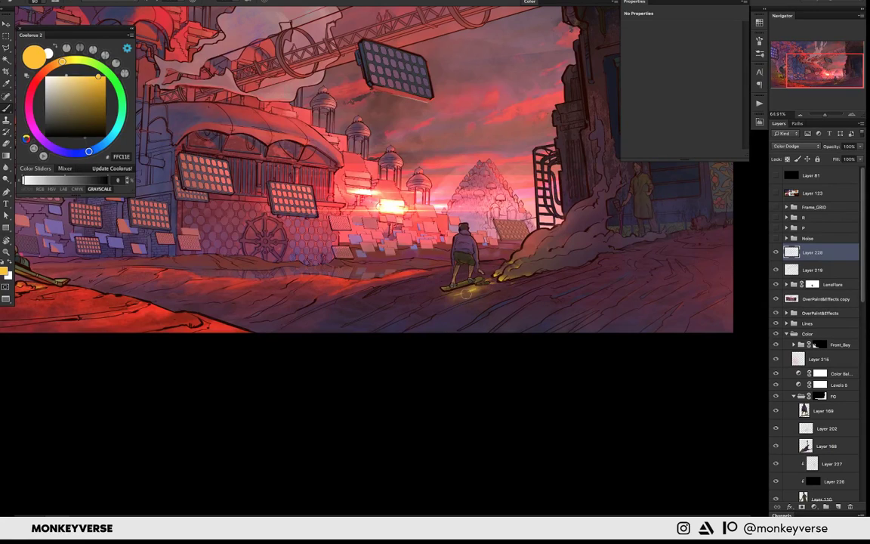
drag(466, 293, 458, 291)
drag(426, 264, 499, 251)
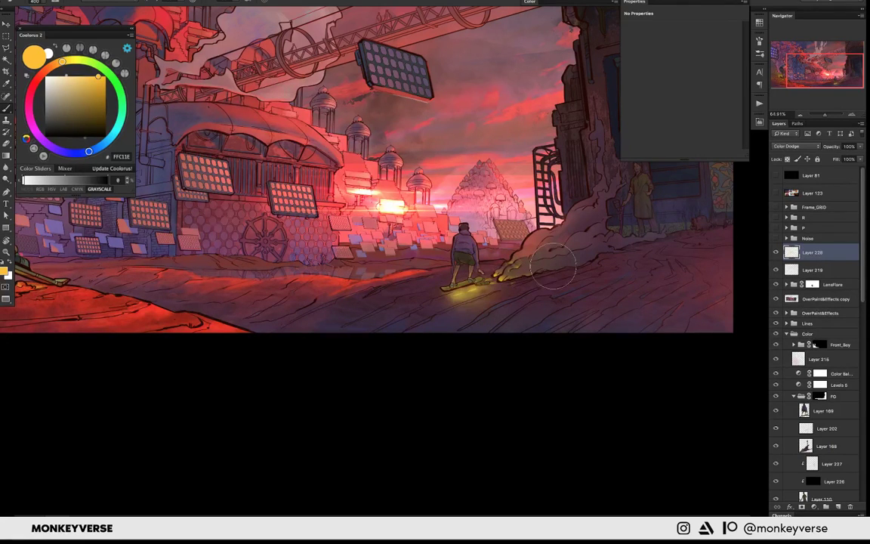
drag(554, 266, 471, 278)
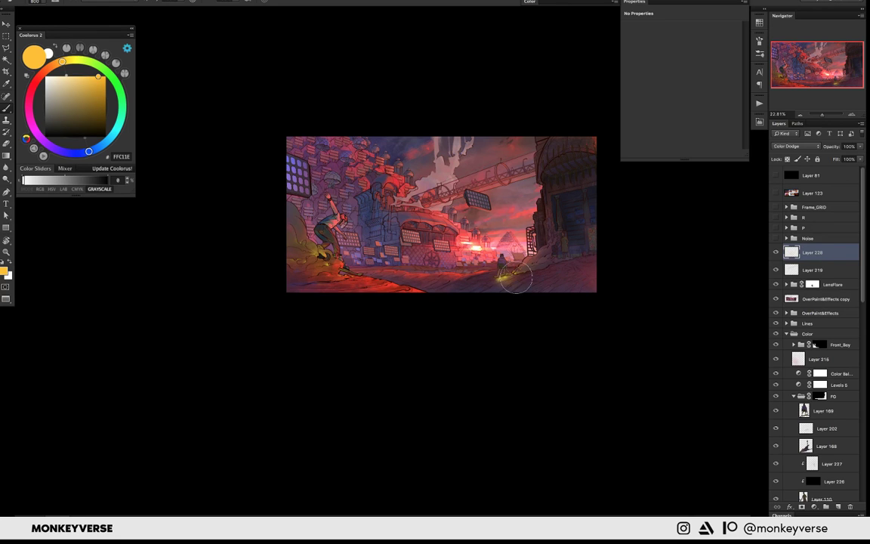
scroll(516, 281, up, 5)
drag(429, 315, 392, 317)
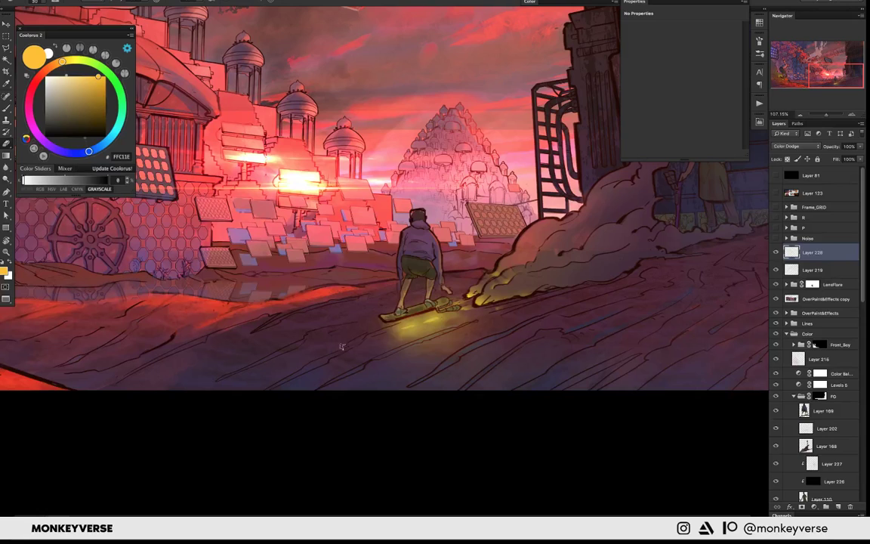
drag(377, 334, 468, 314)
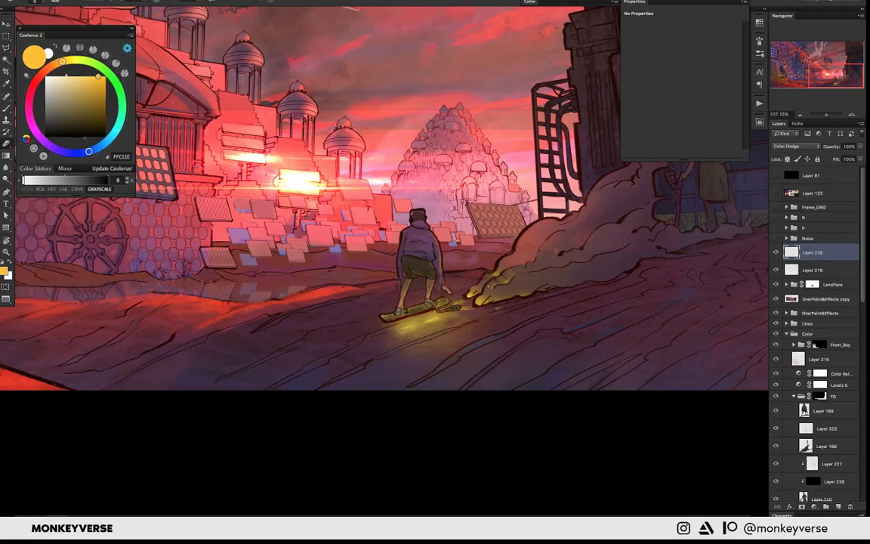
drag(510, 295, 498, 302)
key(bracketleft)
scroll(499, 303, down, 5)
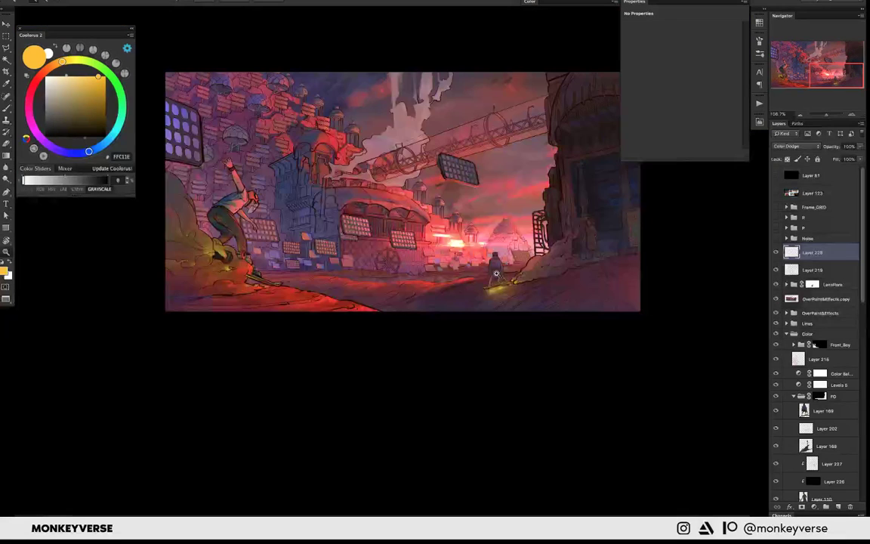
- Paint a brighter red-orange dodge glow around the front skater's feet with a bigger brush
drag(496, 274, 541, 303)
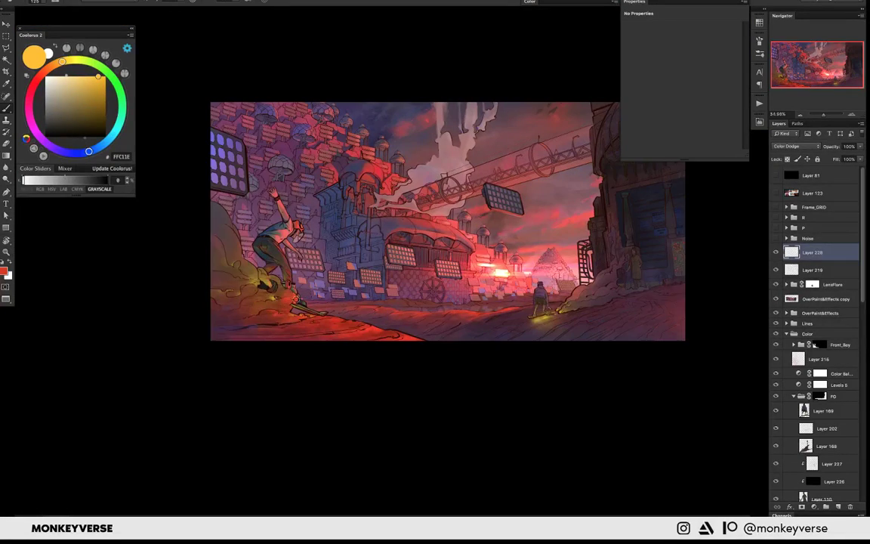
key(bracketright)
key(bracketright)
key(bracketright)
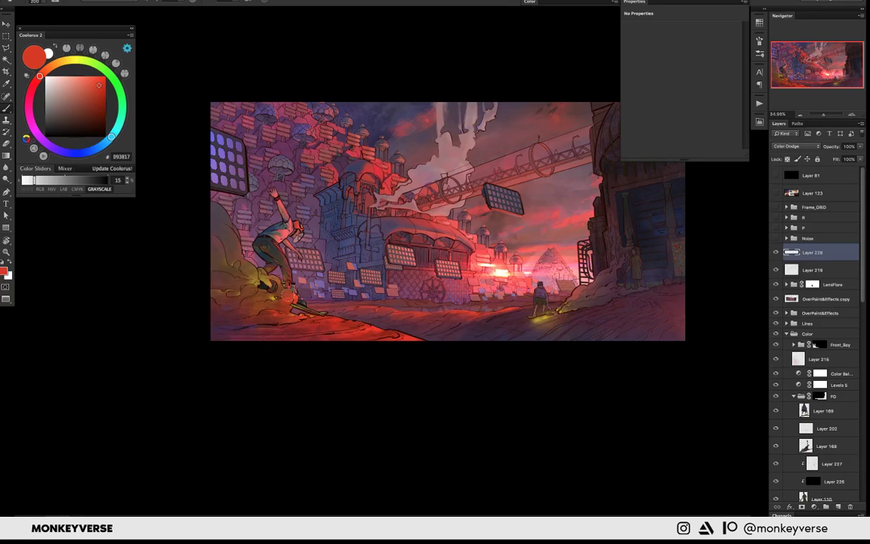
key(bracketright)
key(bracketright)
key(bracketright)
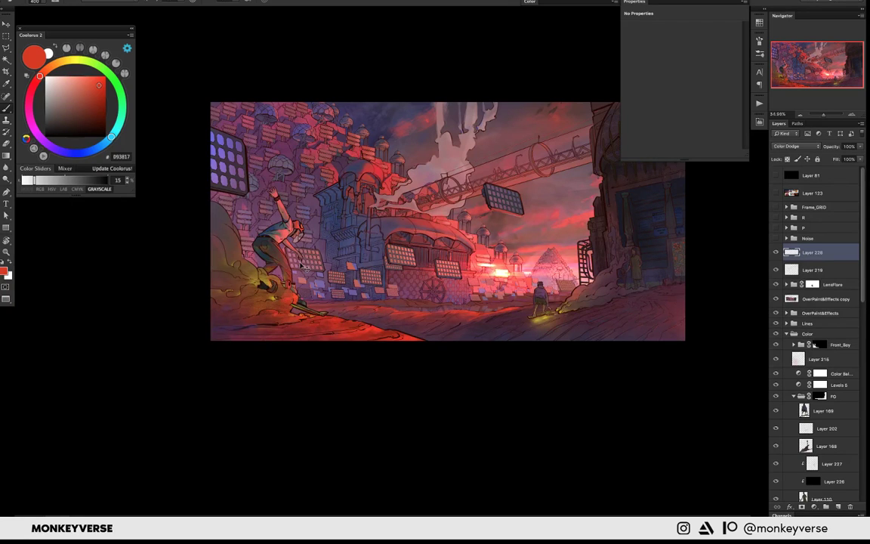
drag(301, 265, 295, 331)
scroll(336, 238, down, 1)
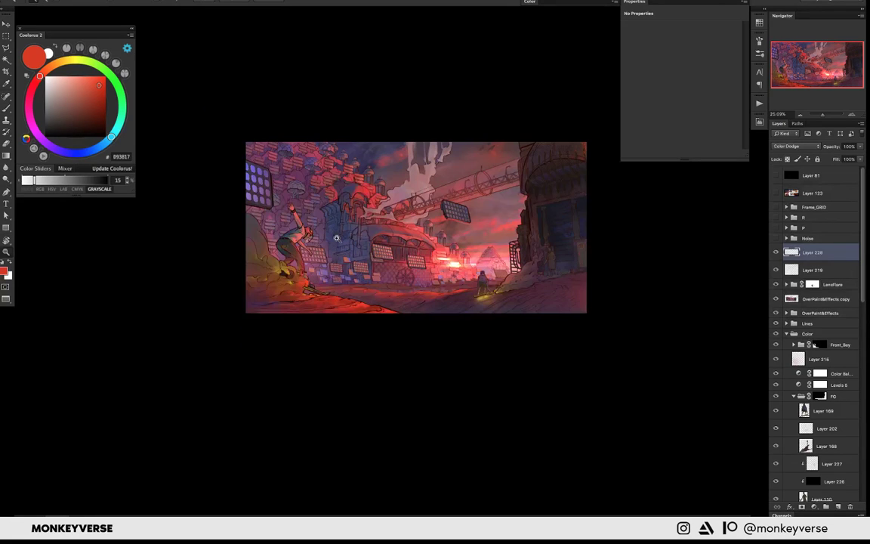
key(b)
drag(265, 260, 304, 302)
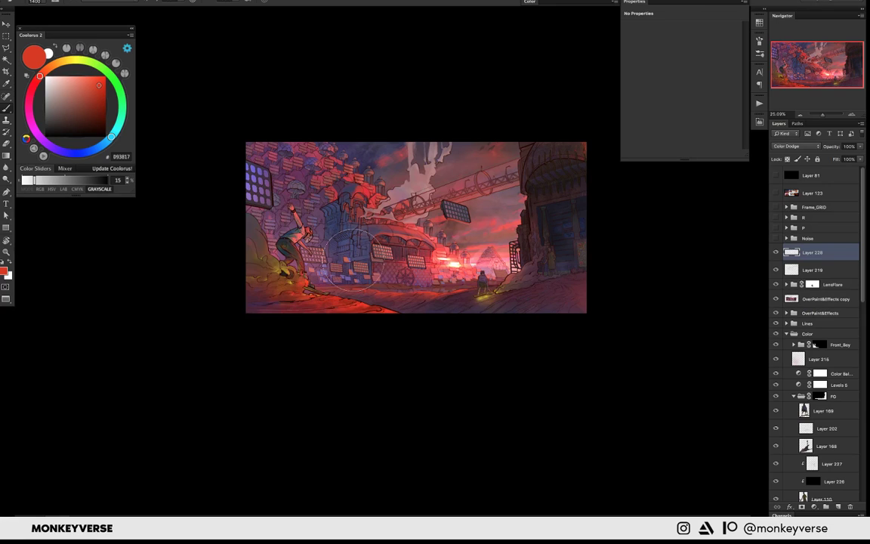
- Check the painting's values in a grayscale preview and adjust brush size
key(ctrl+y)
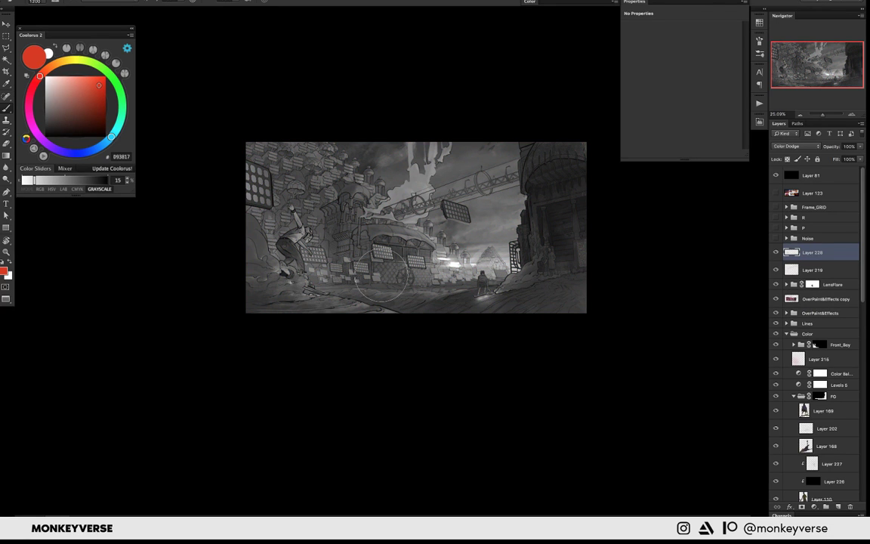
key(bracketright)
key(bracketright)
key(bracketright)
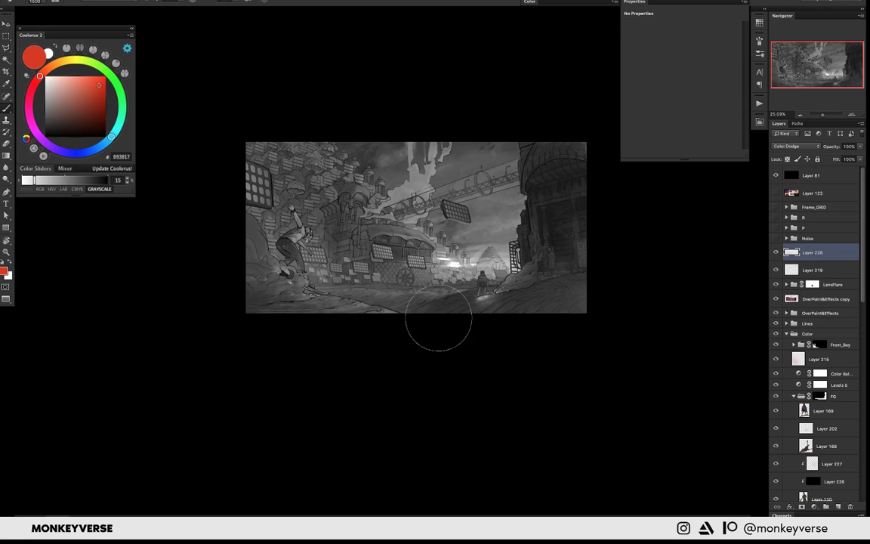
key(bracketleft)
key(bracketleft)
key(bracketleft)
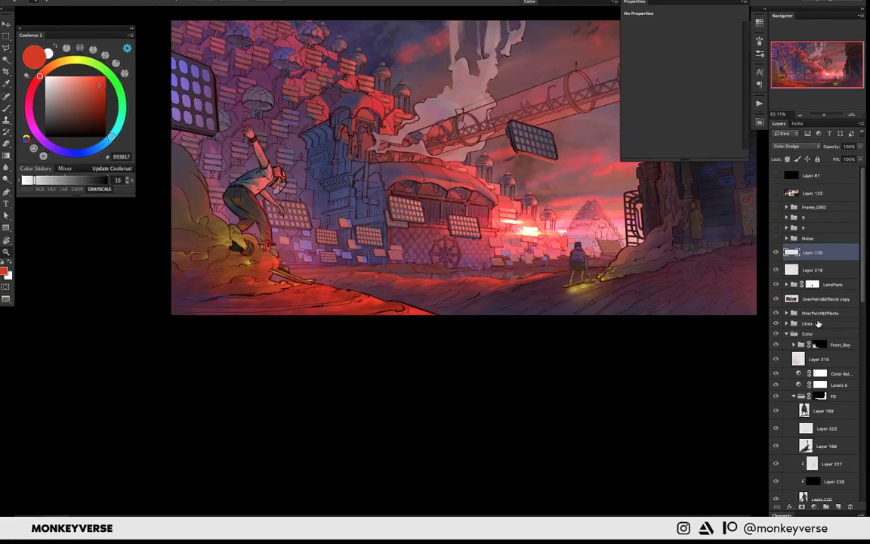
- Duplicate the LensFlare group and shift the copy right along the road
click(829, 284)
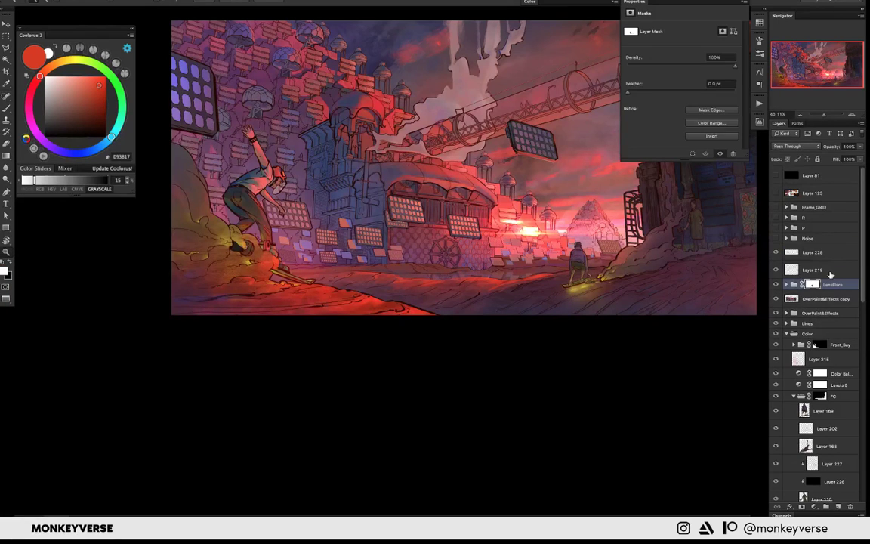
key(ctrl+j)
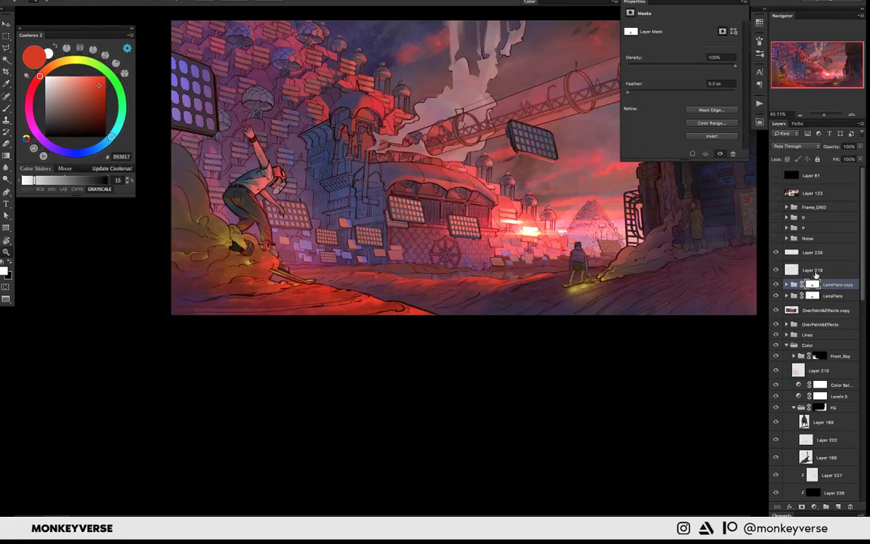
mouse_move(528, 227)
mouse_down()
mouse_move(548, 240)
mouse_move(559, 283)
mouse_move(552, 282)
mouse_up()
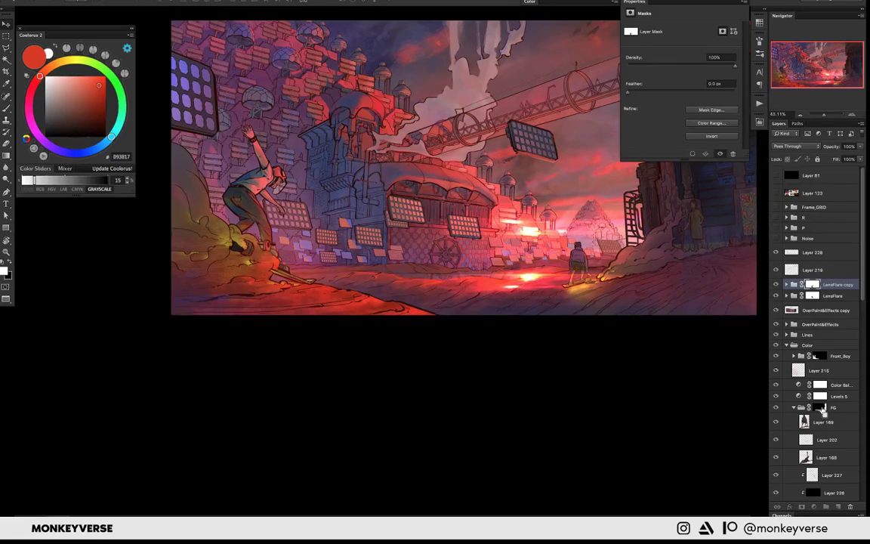
- Load the foreground ground as a selection to tone down its orange glow, then deselect
ctrl+click(821, 408)
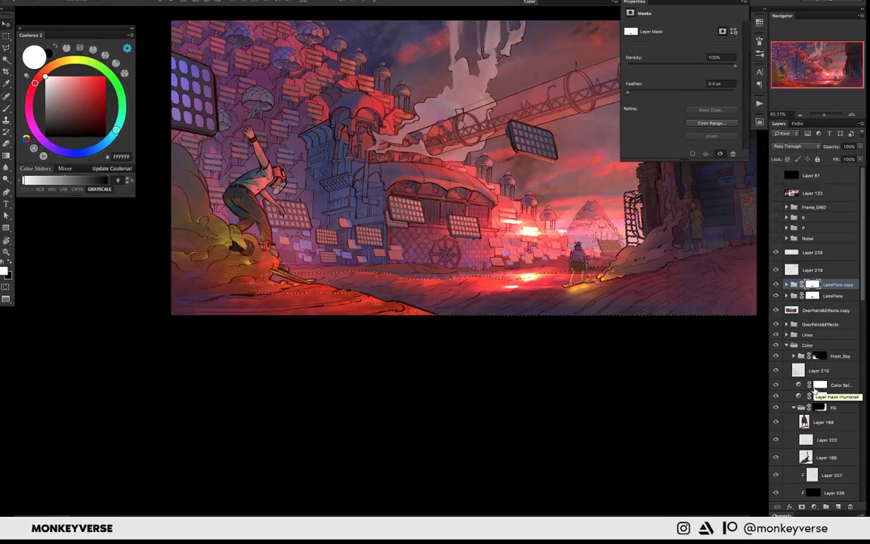
click(798, 385)
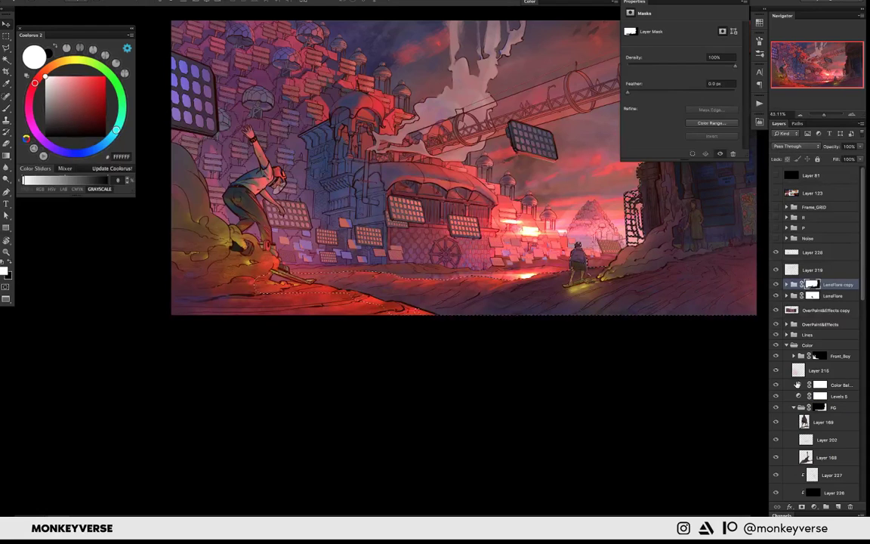
scroll(522, 227, down, 1)
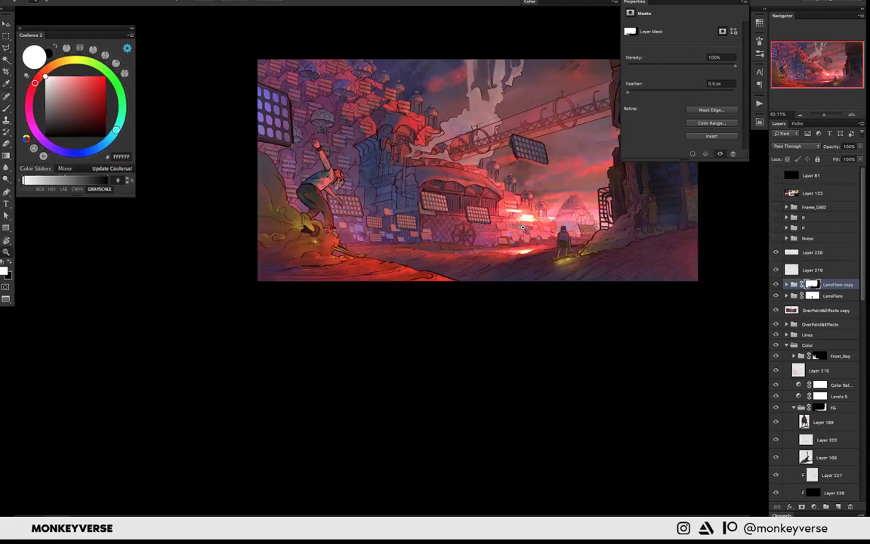
scroll(521, 228, down, 1)
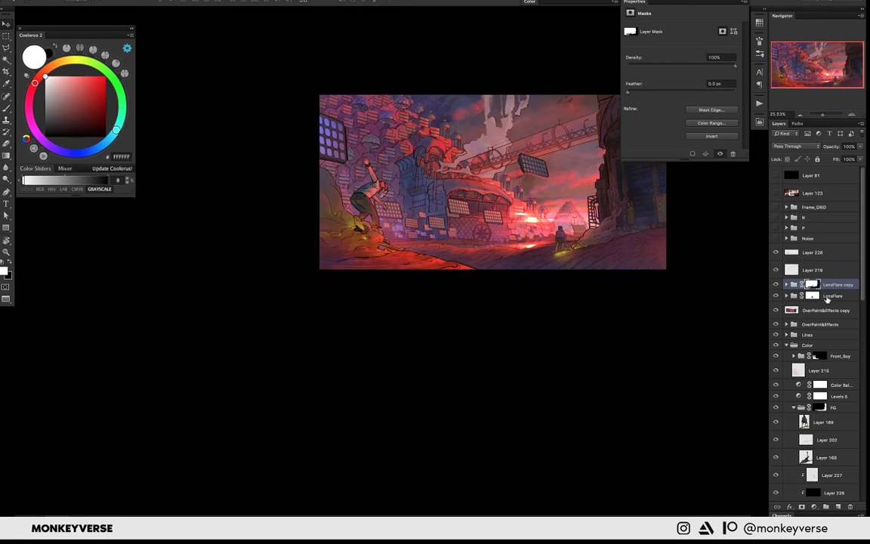
scroll(536, 243, up, 2)
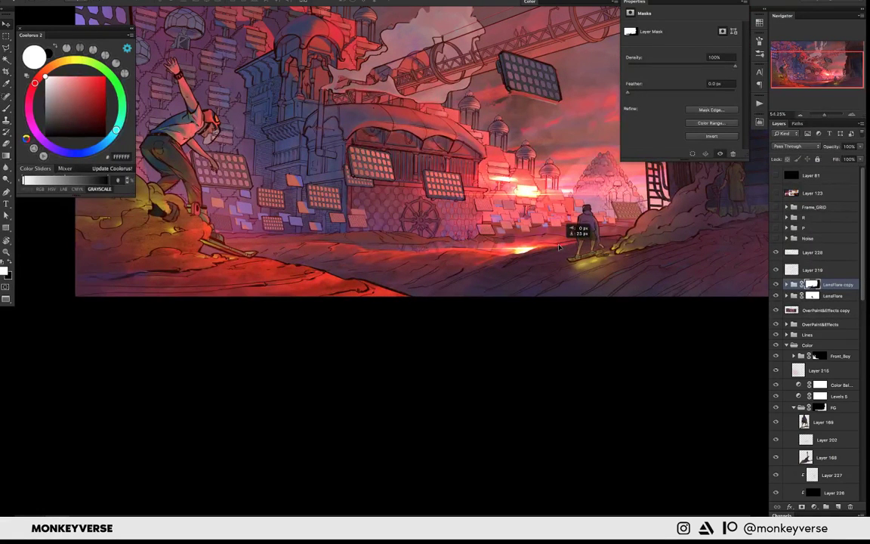
ctrl+click(820, 408)
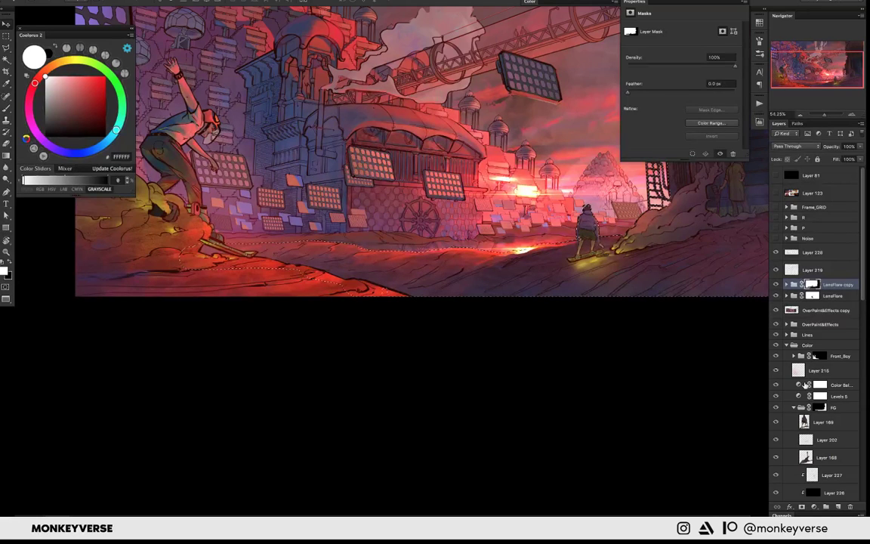
key(ctrl+d)
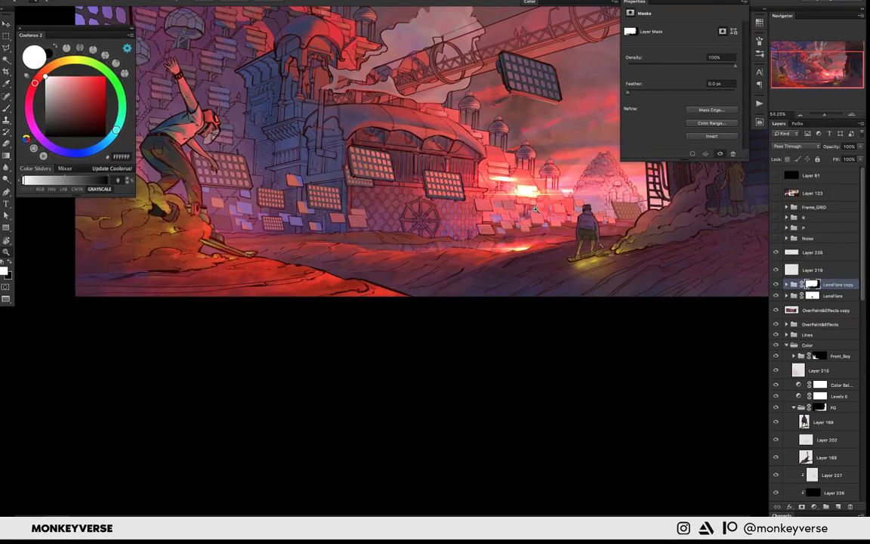
scroll(537, 221, down, 1)
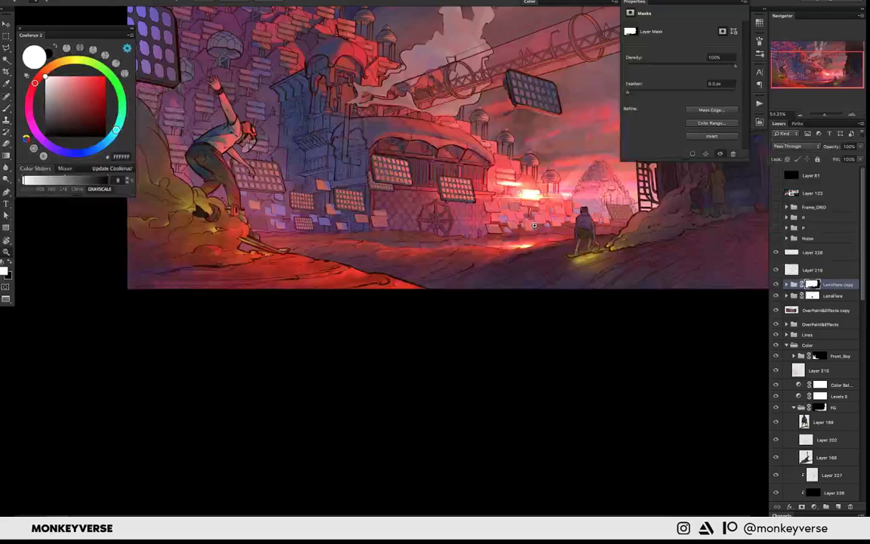
scroll(534, 225, down, 1)
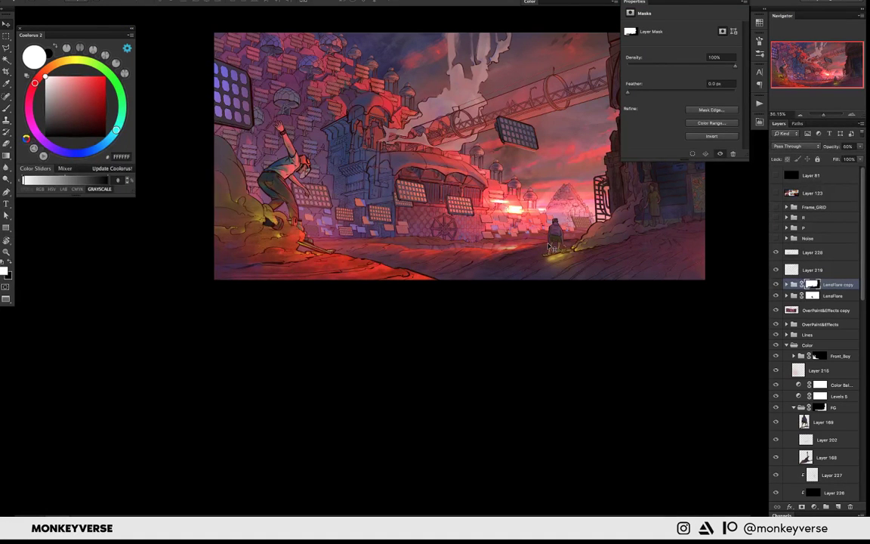
- Set the LensFlare copy's opacity to 80%
key(9)
key(8)
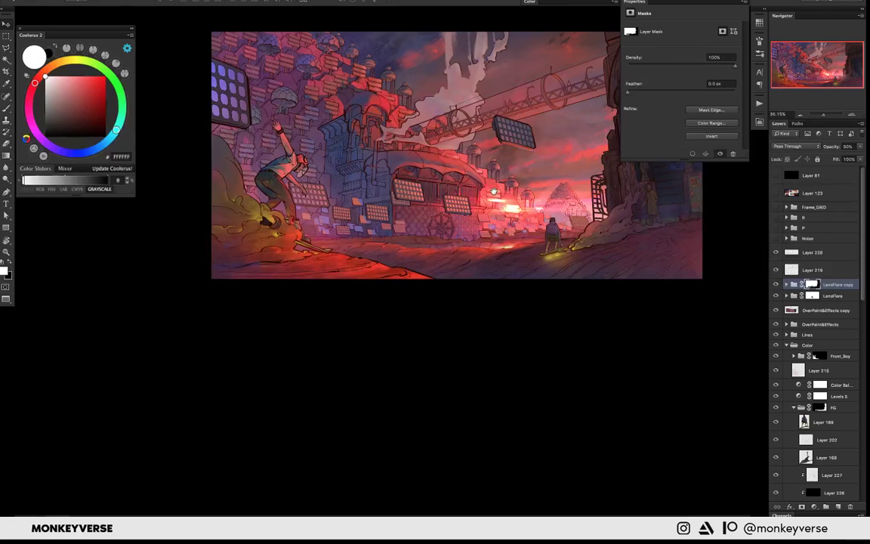
mouse_move(493, 192)
mouse_down()
mouse_move(476, 223)
mouse_move(459, 221)
mouse_move(485, 272)
mouse_up()
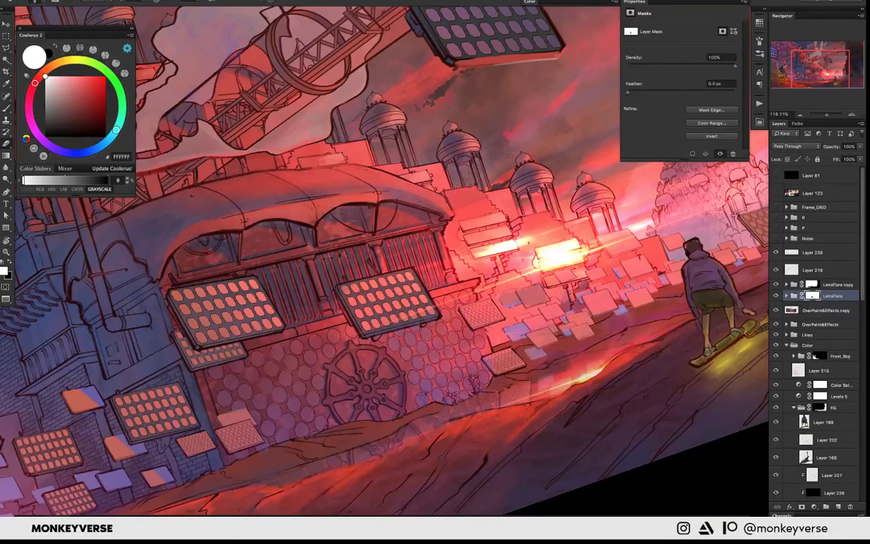
right_click(529, 249)
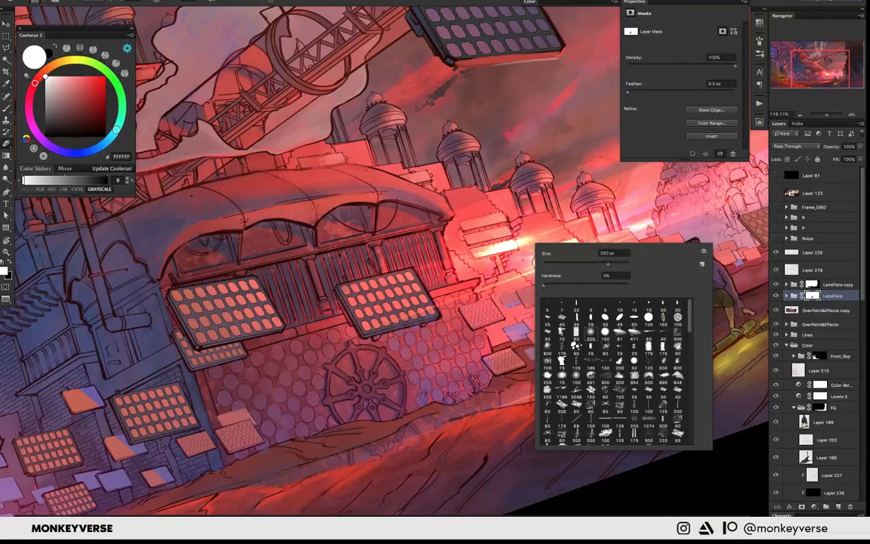
key(Escape)
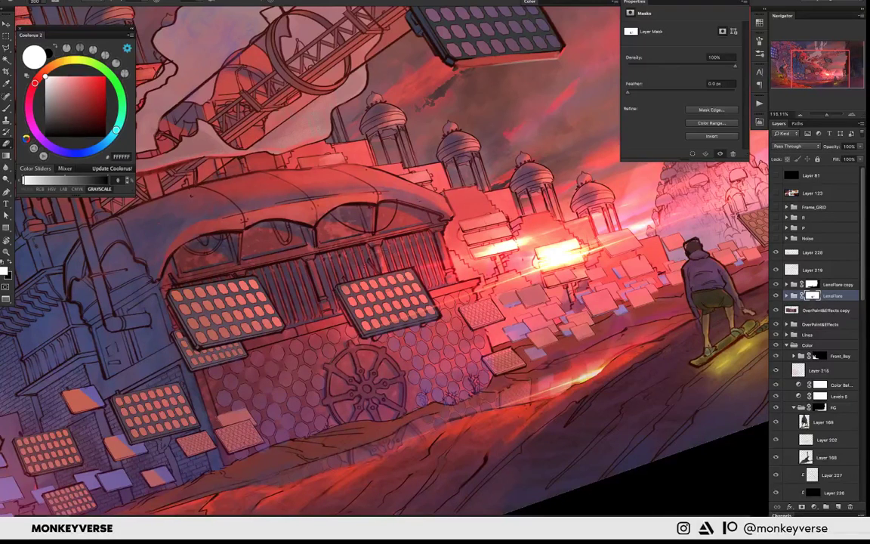
key(x)
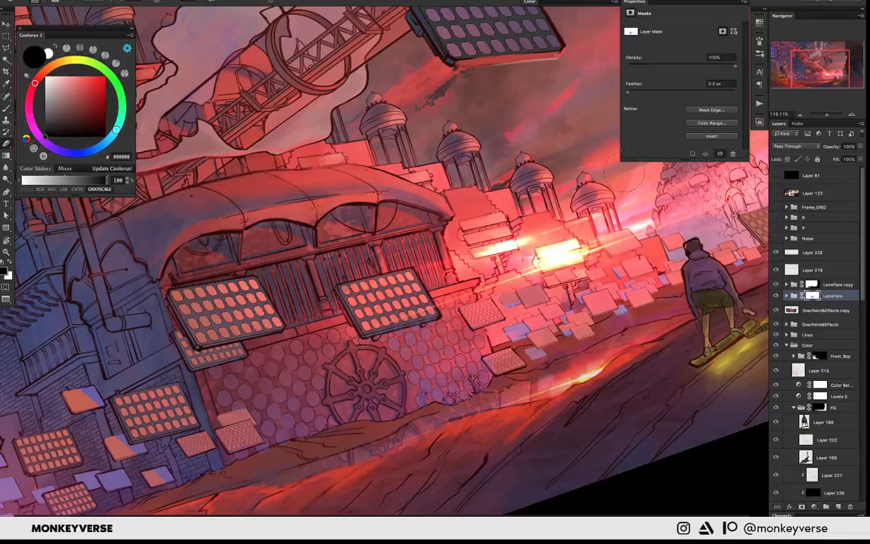
key(x)
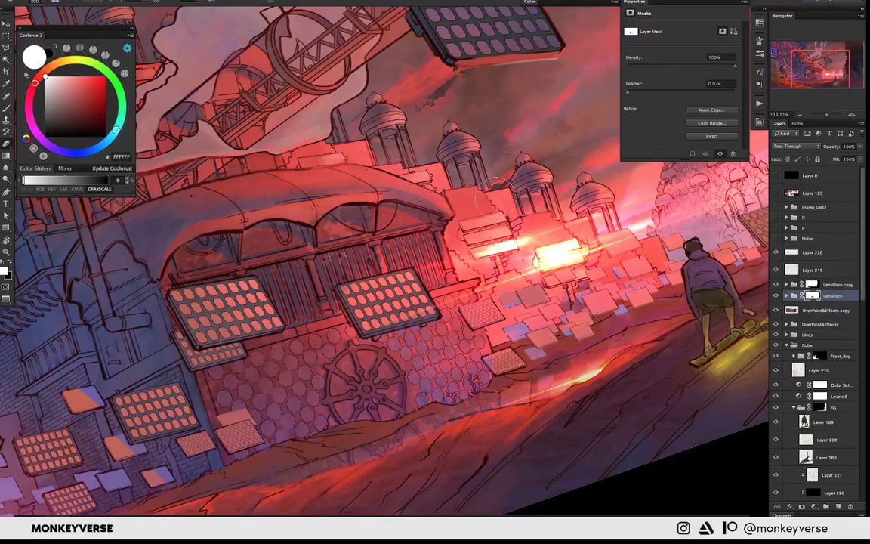
drag(490, 193, 336, 290)
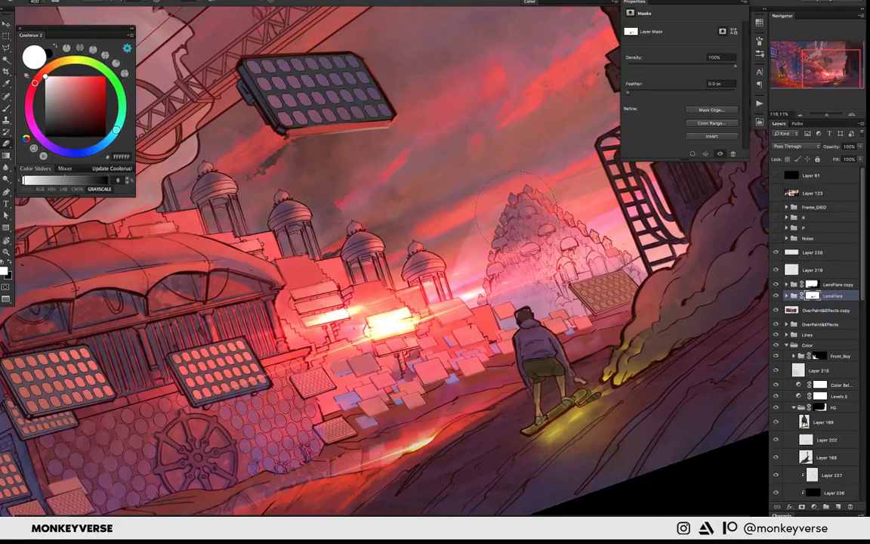
mouse_move(557, 250)
mouse_down()
mouse_move(566, 240)
mouse_move(317, 395)
mouse_up()
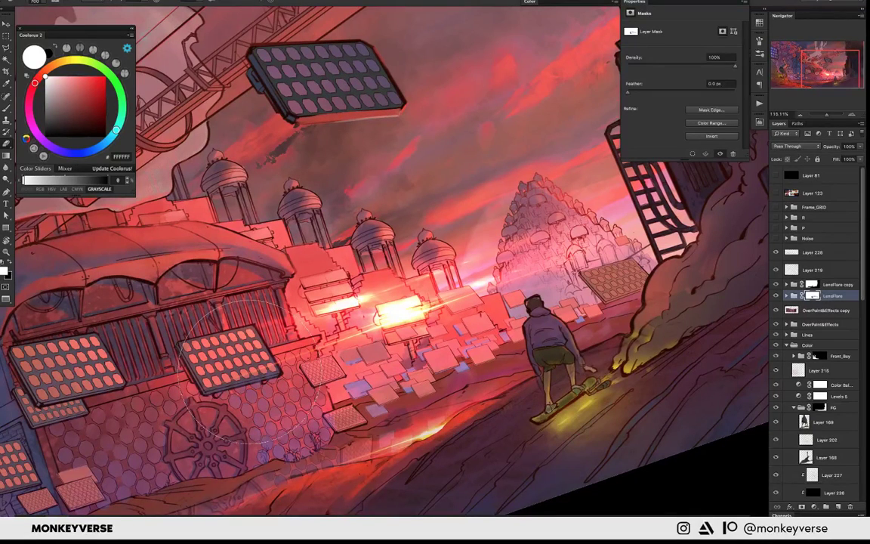
key(ctrl+0)
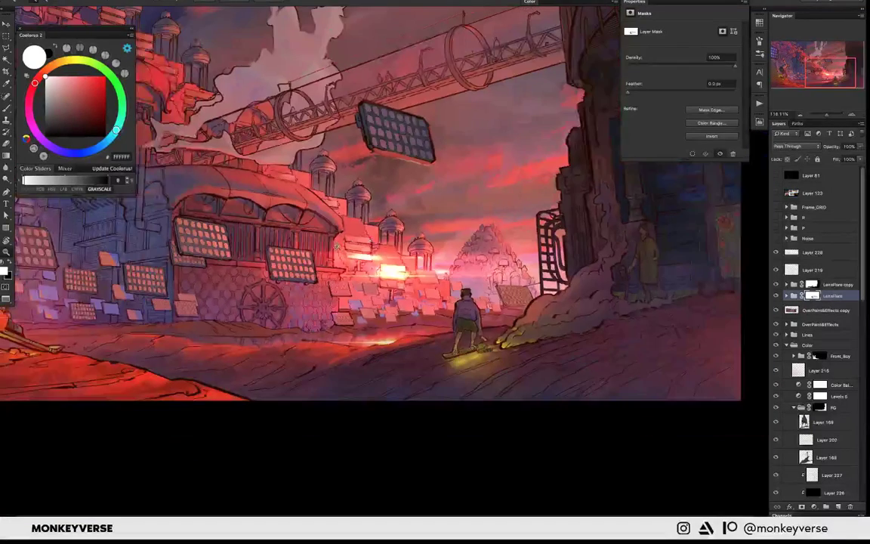
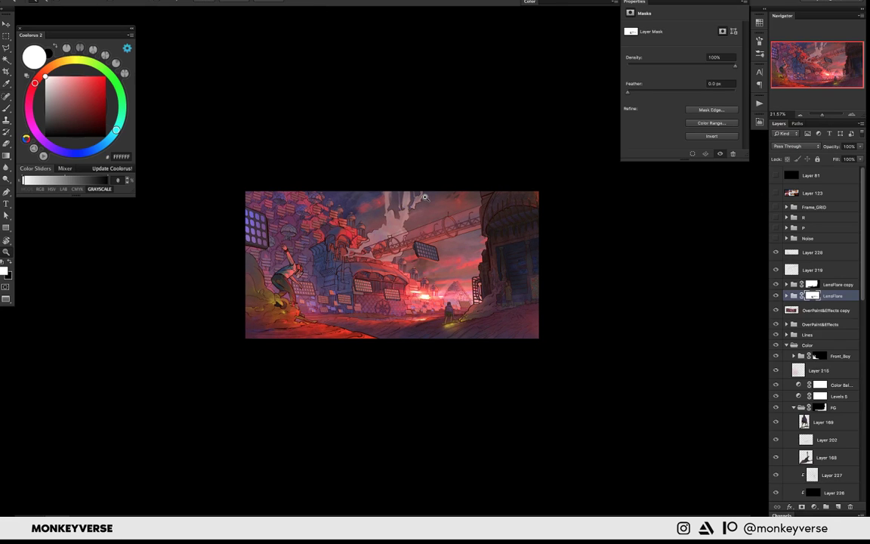
- Enlarge the painting view, select Color Dodge Layer 228 and size the brush for glow work
mouse_move(424, 197)
mouse_down()
mouse_move(463, 243)
mouse_move(444, 244)
mouse_up()
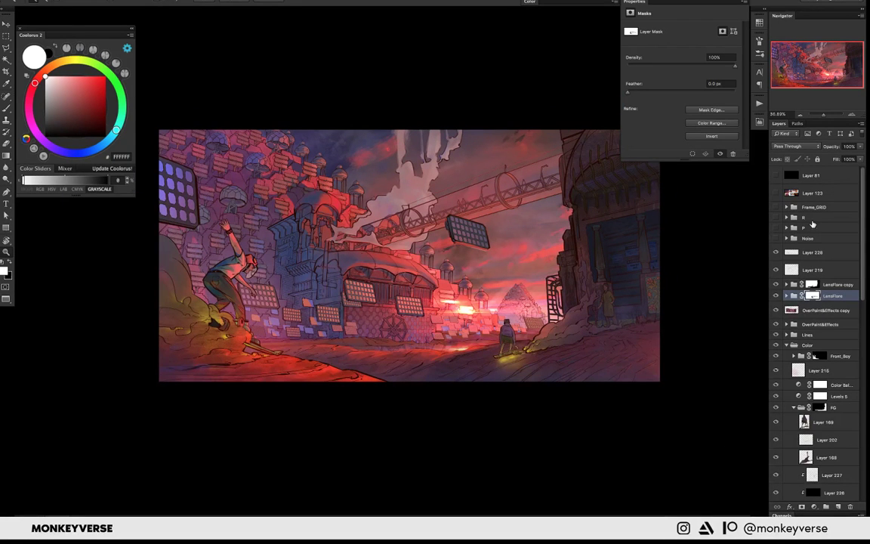
click(786, 255)
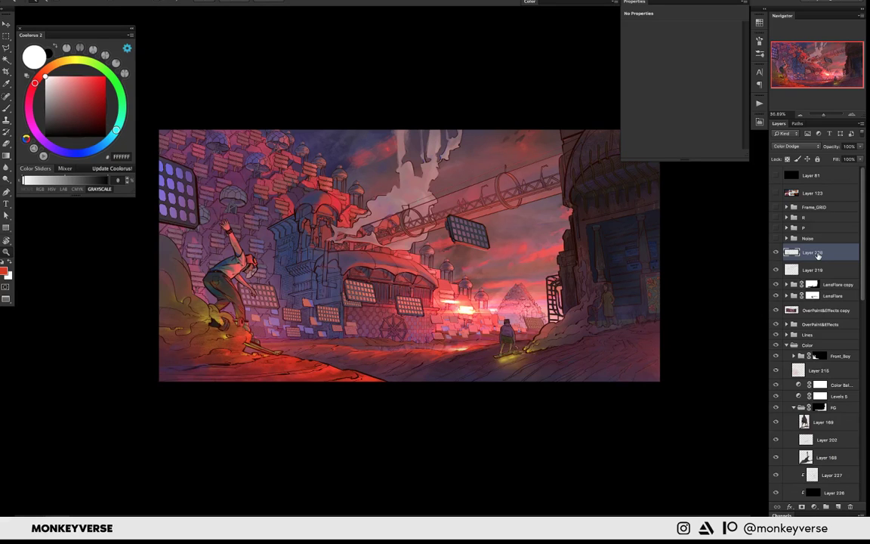
mouse_move(506, 366)
mouse_down()
mouse_move(478, 353)
mouse_move(491, 363)
mouse_up()
key(bracketright)
key(bracketright)
key(bracketright)
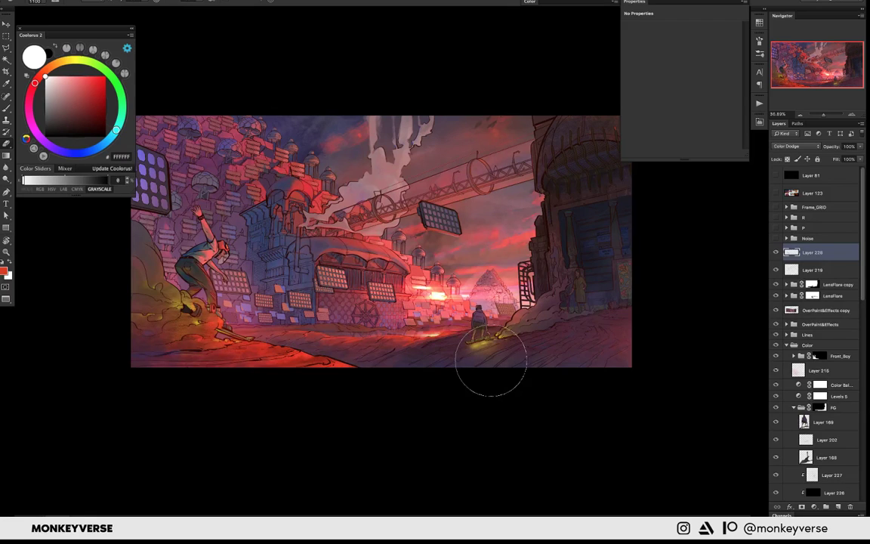
key(bracketleft)
key(bracketleft)
key(bracketleft)
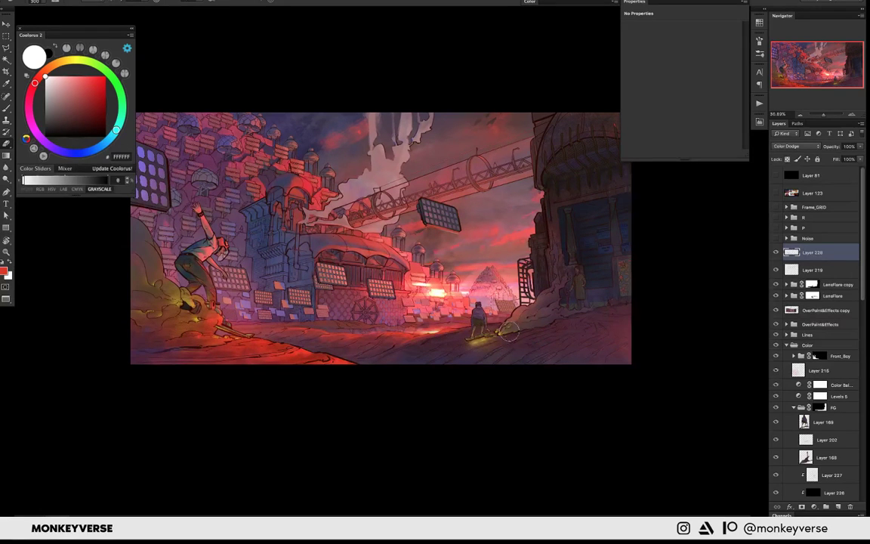
- Sample near the skater and pick a brighter yellow-orange paint colour in Coolorus
key(b)
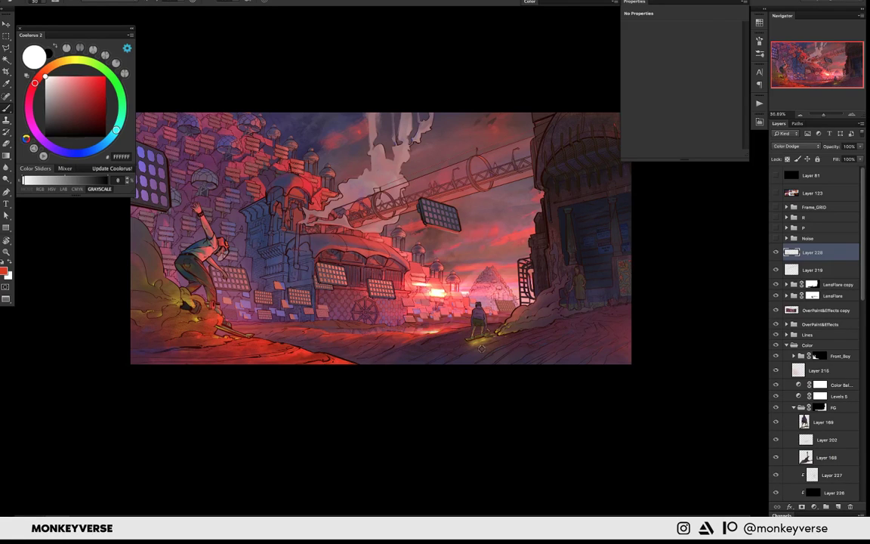
alt+click(498, 336)
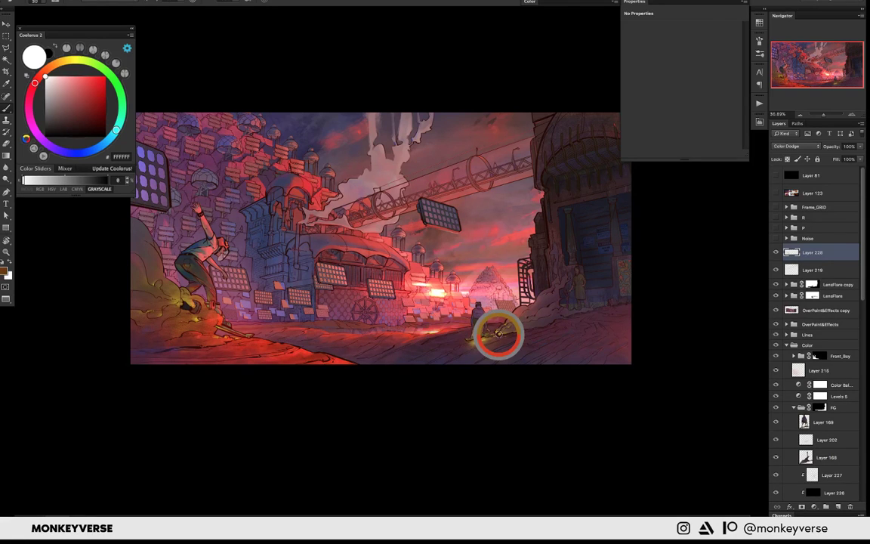
click(98, 85)
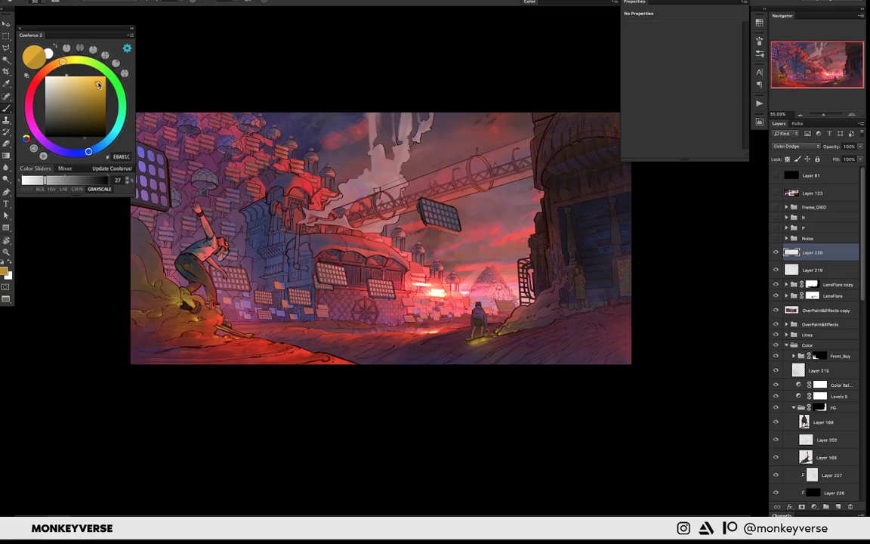
drag(98, 85, 99, 79)
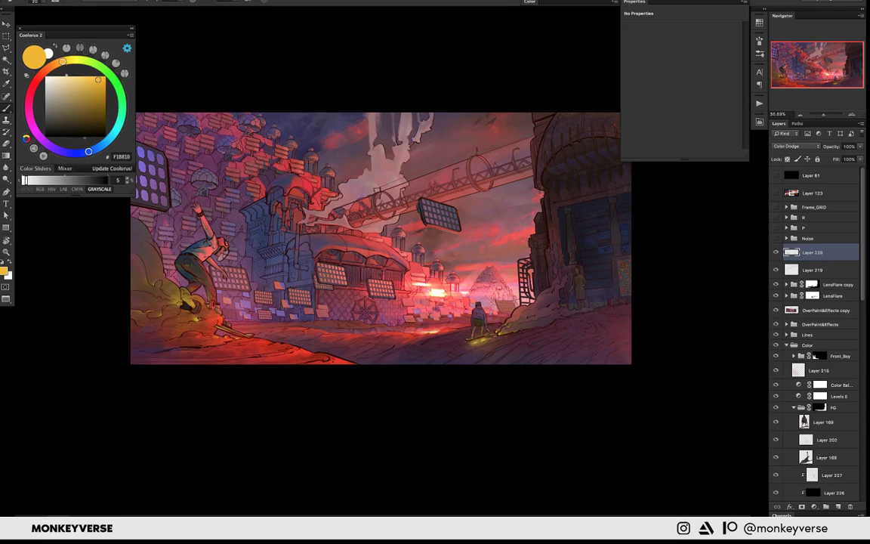
- Paint warm glow around the distant skater, then switch to the Eraser
scroll(512, 338, up, 1)
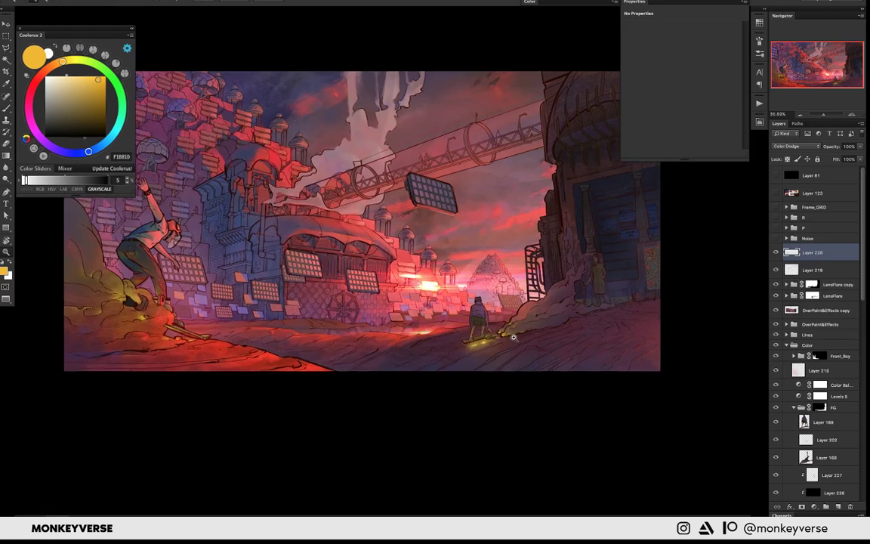
scroll(472, 342, up, 1)
key(b)
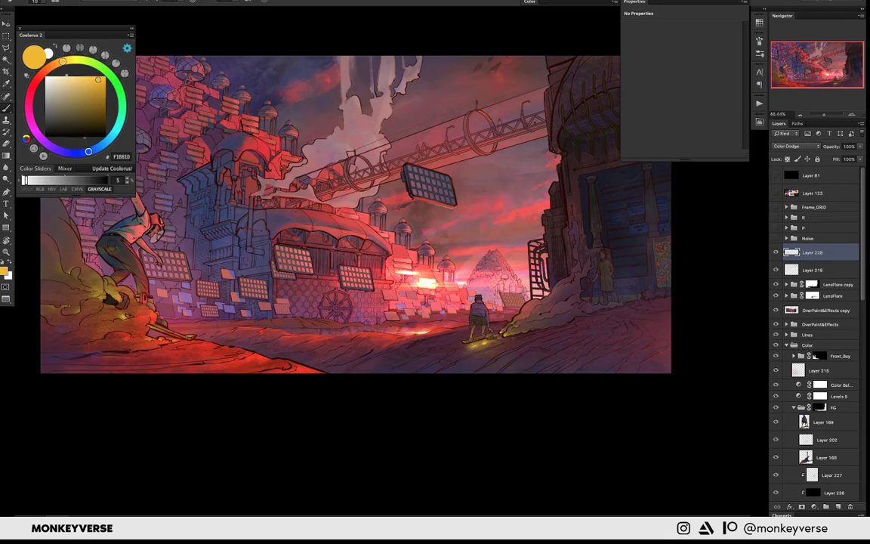
key(e)
key(b)
key(e)
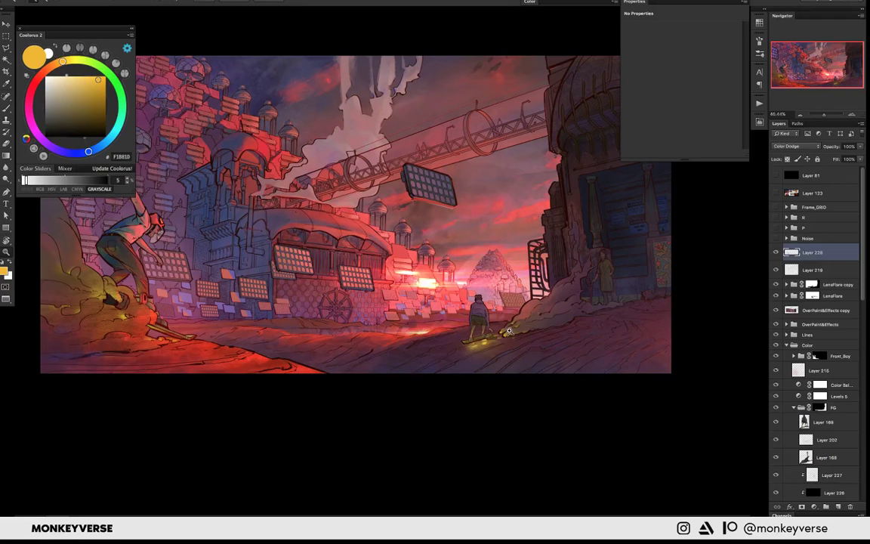
- Zoom in and trim the exhaust glow beside the skateboard with the Eraser
scroll(508, 330, up, 3)
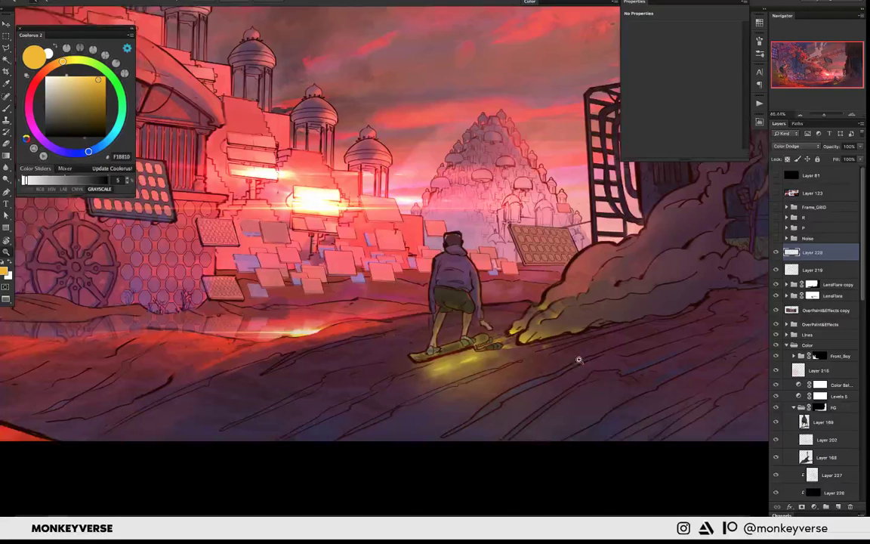
scroll(559, 344, up, 1)
drag(539, 330, 526, 337)
click(525, 338)
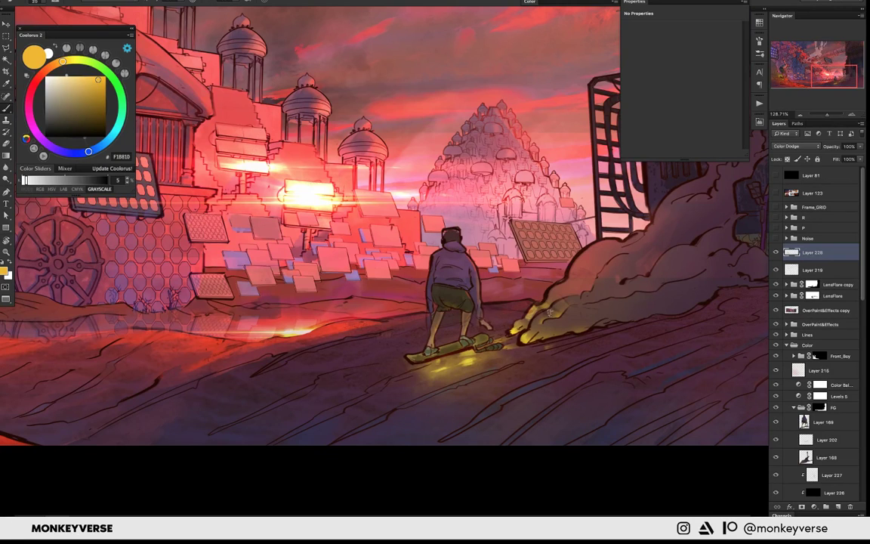
mouse_move(537, 318)
mouse_down()
mouse_move(561, 318)
mouse_move(555, 305)
mouse_up()
- Enlarge the brush and paint brighter yellow along the dust cloud's edge near the exhaust
scroll(555, 309, down, 5)
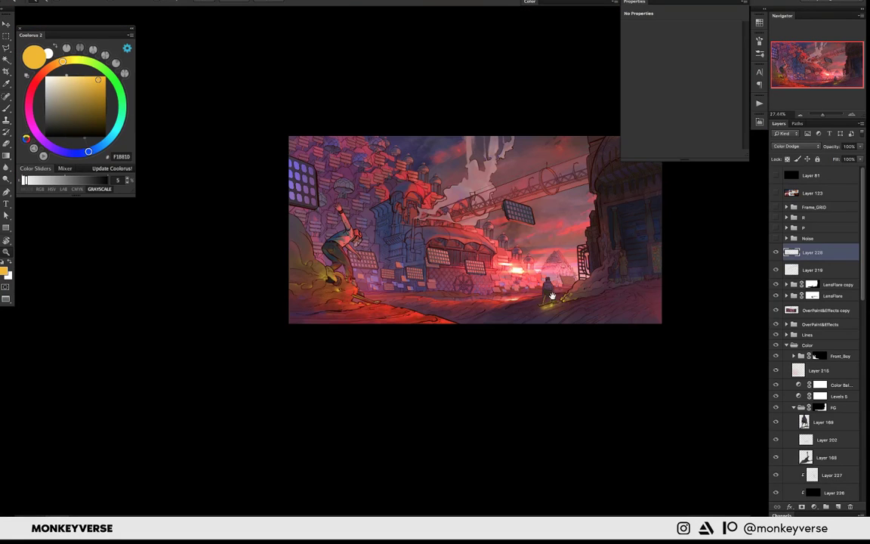
scroll(552, 296, up, 5)
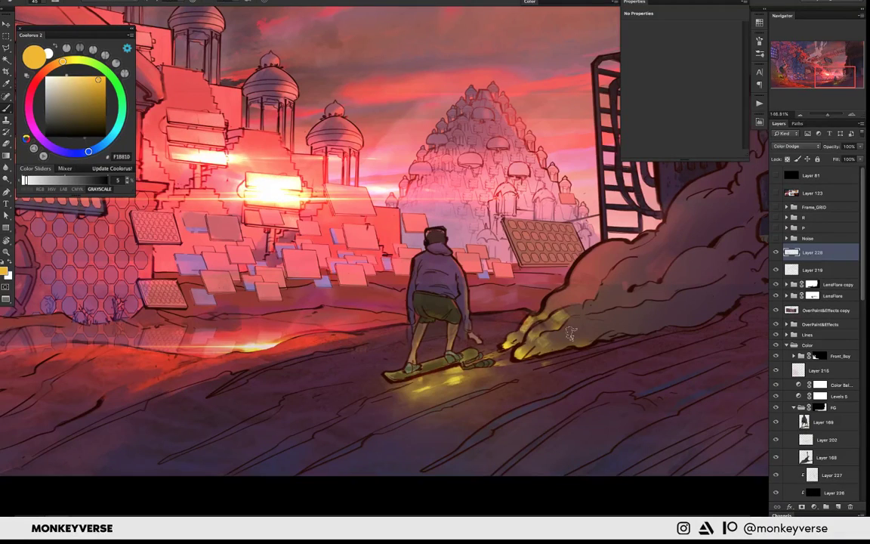
key(bracketright)
right_click(578, 326)
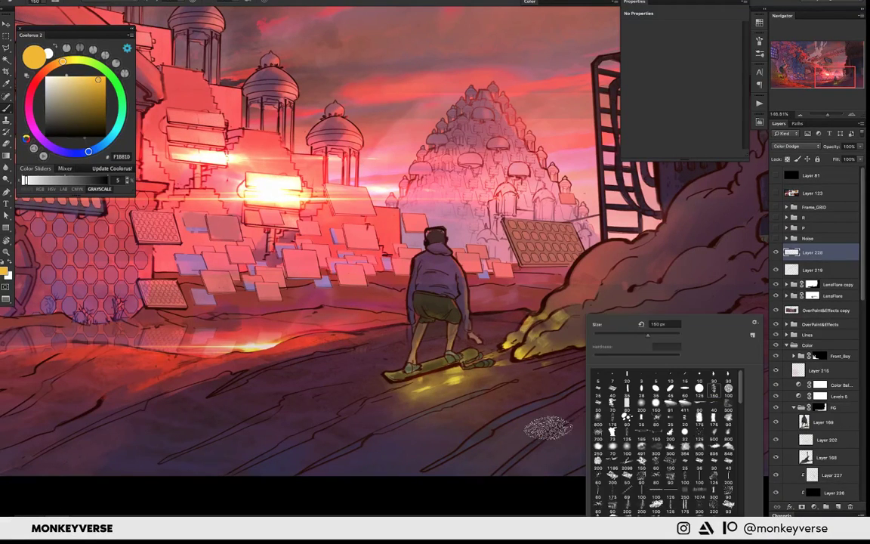
click(547, 428)
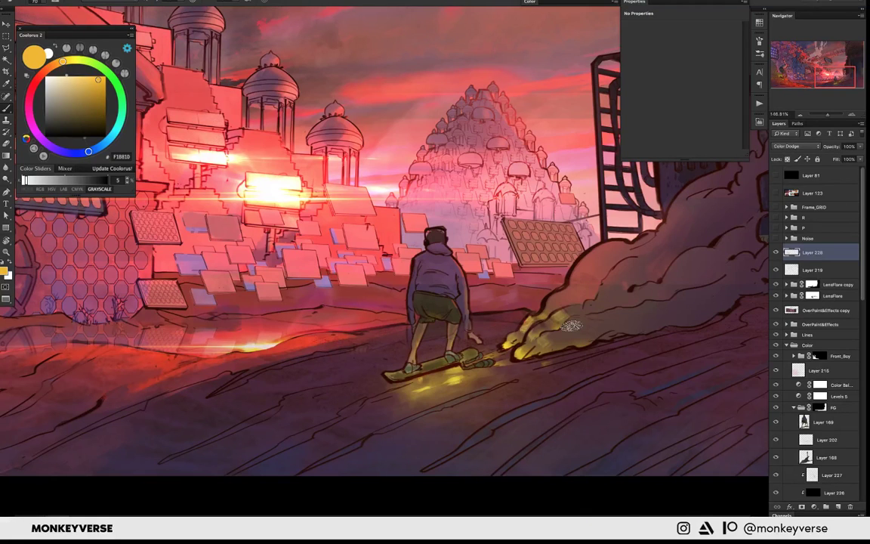
mouse_move(572, 326)
mouse_down()
mouse_move(566, 337)
mouse_move(543, 319)
mouse_up()
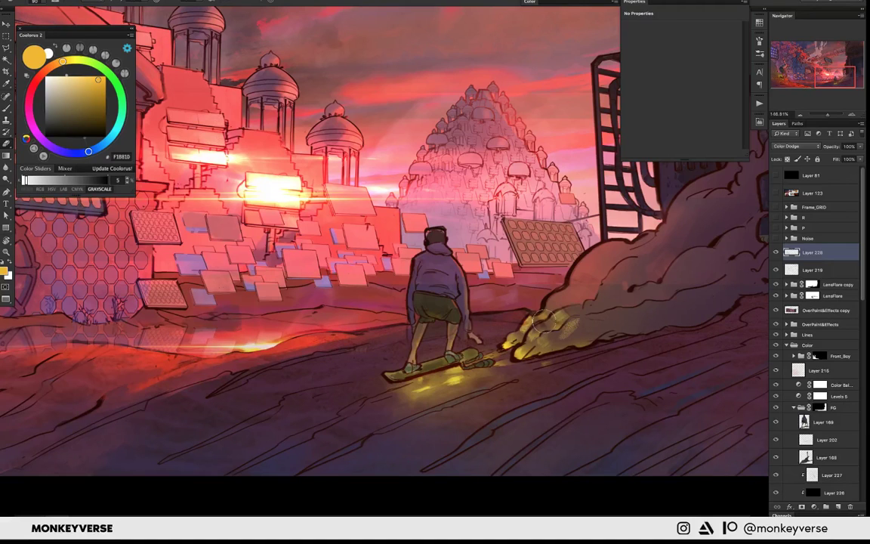
key(e)
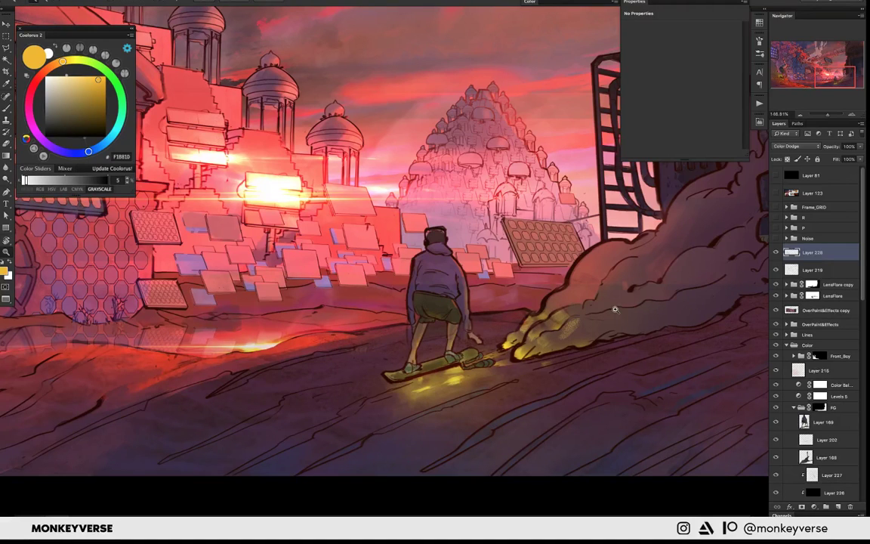
scroll(615, 309, down, 5)
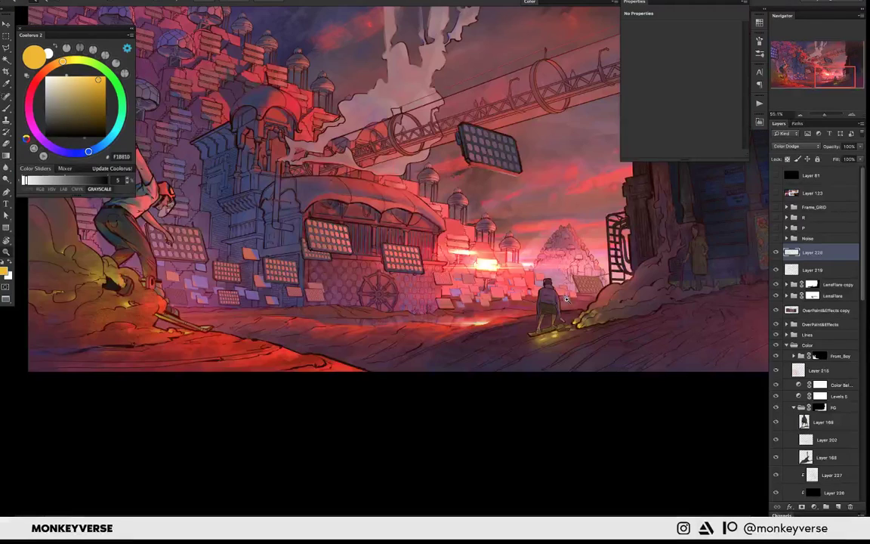
- Expand the Sand_Sce group and add a new empty layer above Layer 154
scroll(565, 299, down, 3)
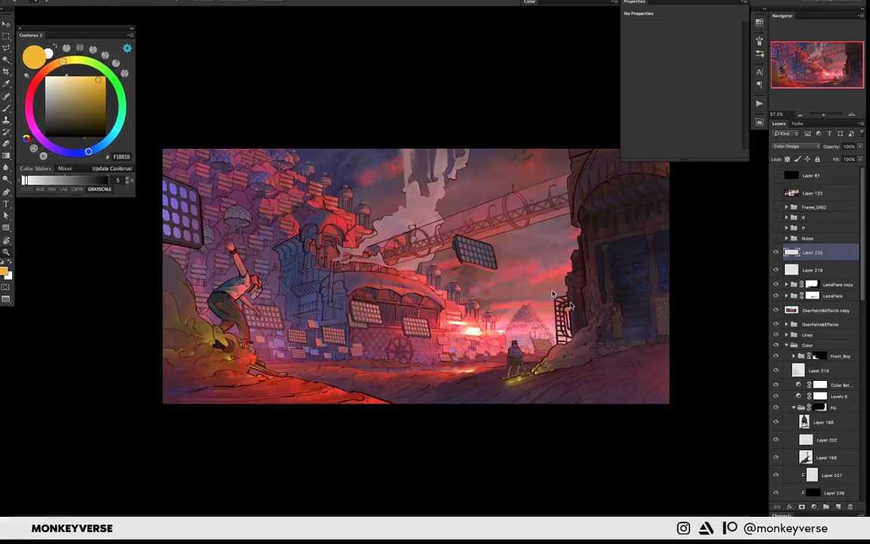
scroll(859, 465, down, 3)
scroll(859, 466, down, 3)
scroll(859, 465, down, 3)
scroll(858, 465, down, 3)
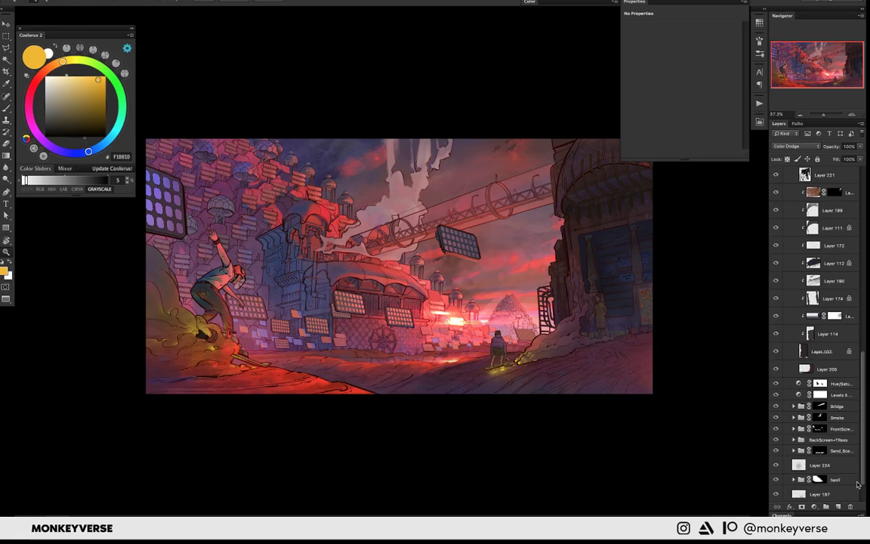
click(793, 450)
click(837, 466)
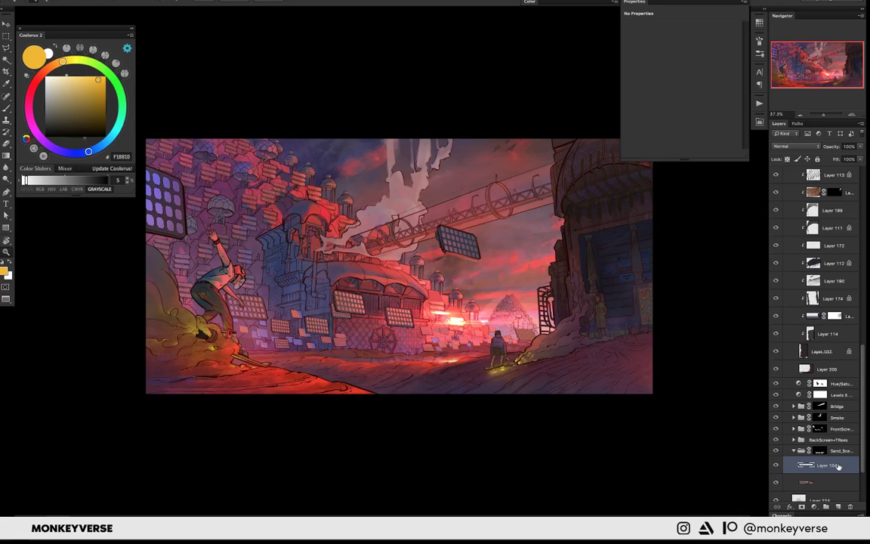
key(ctrl+shift+alt+n)
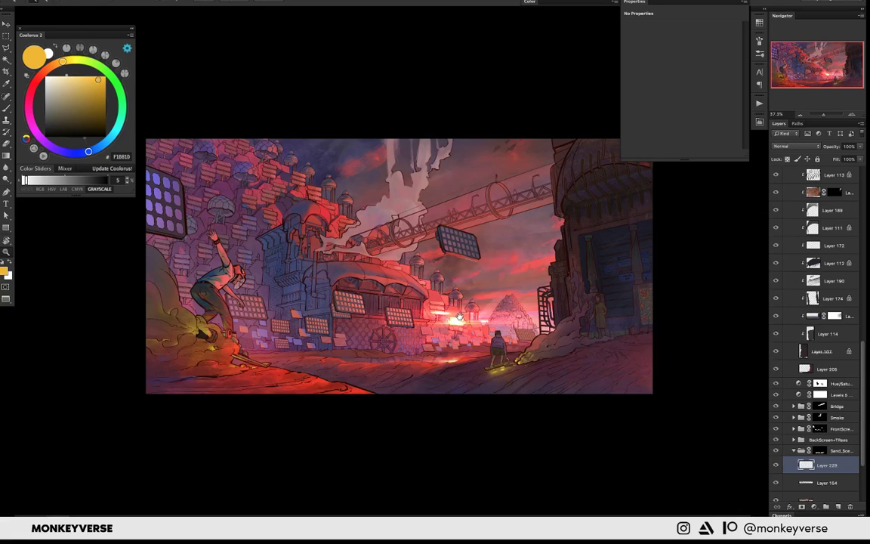
- Drop the cyan water texture as a strip along the street behind the right skater
drag(459, 317, 430, 255)
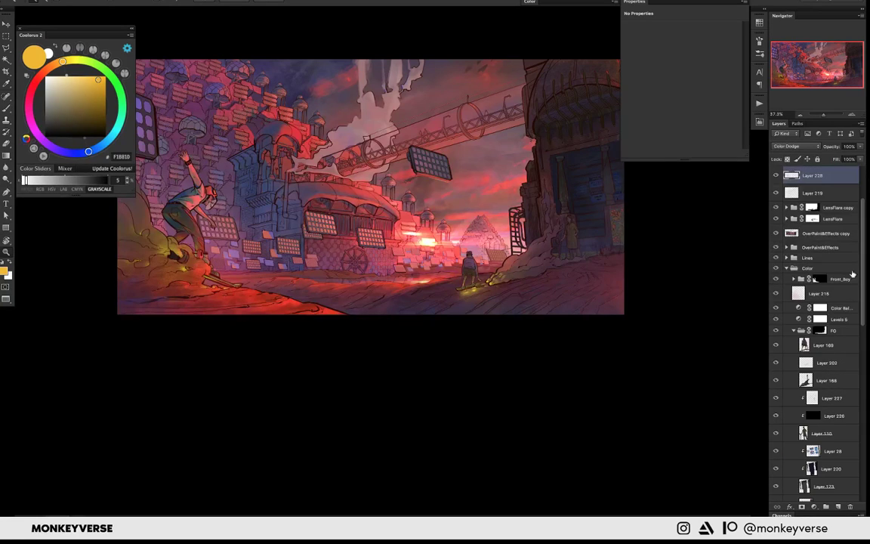
scroll(844, 456, down, 10)
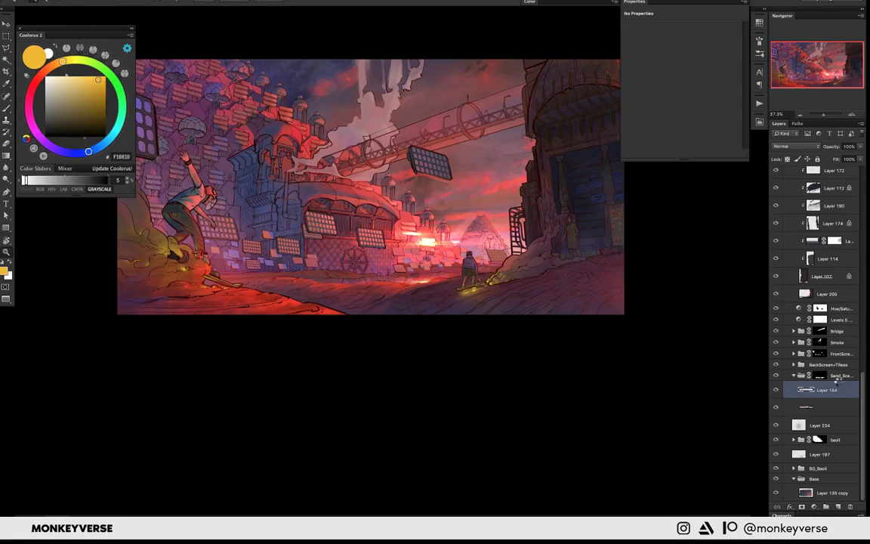
drag(478, 272, 405, 222)
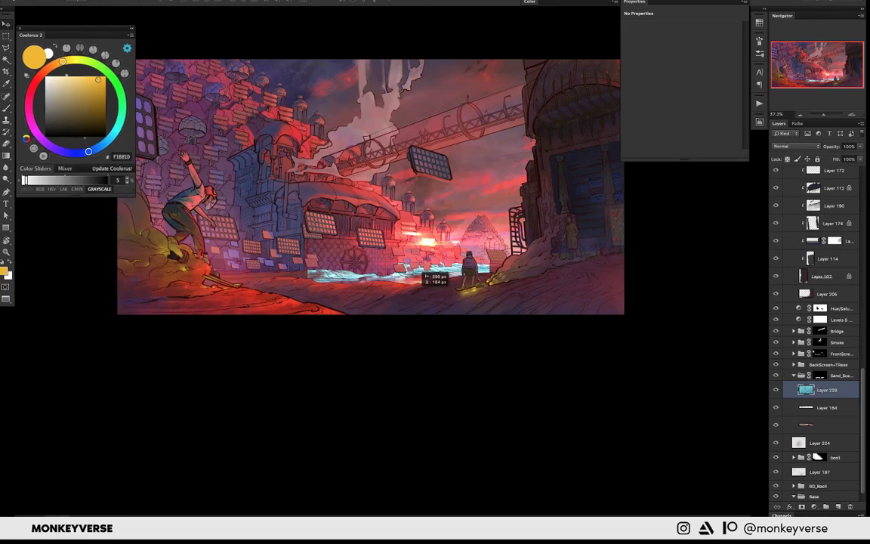
- Free-transform the water strip, widening and flattening it across the street toward the skateboarder
key(ctrl+t)
drag(489, 280, 491, 280)
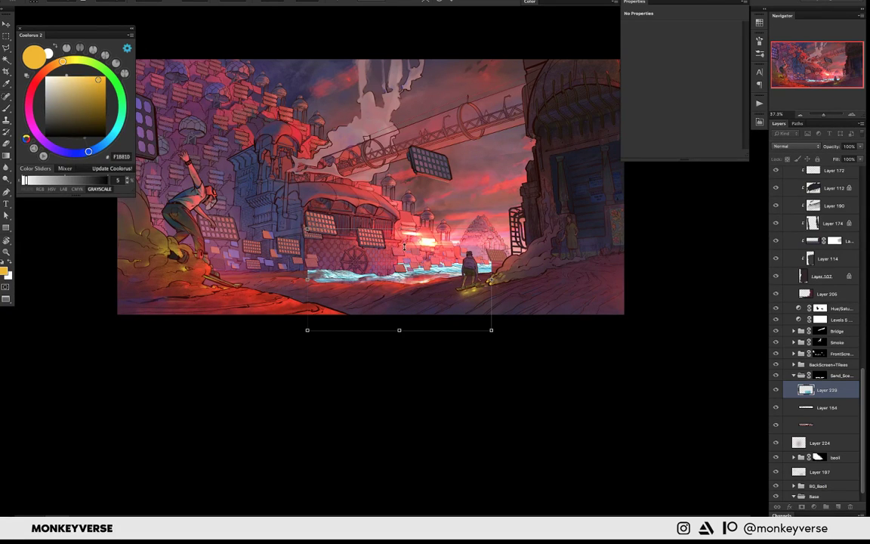
mouse_move(404, 247)
mouse_down()
mouse_move(405, 265)
mouse_move(413, 246)
mouse_up()
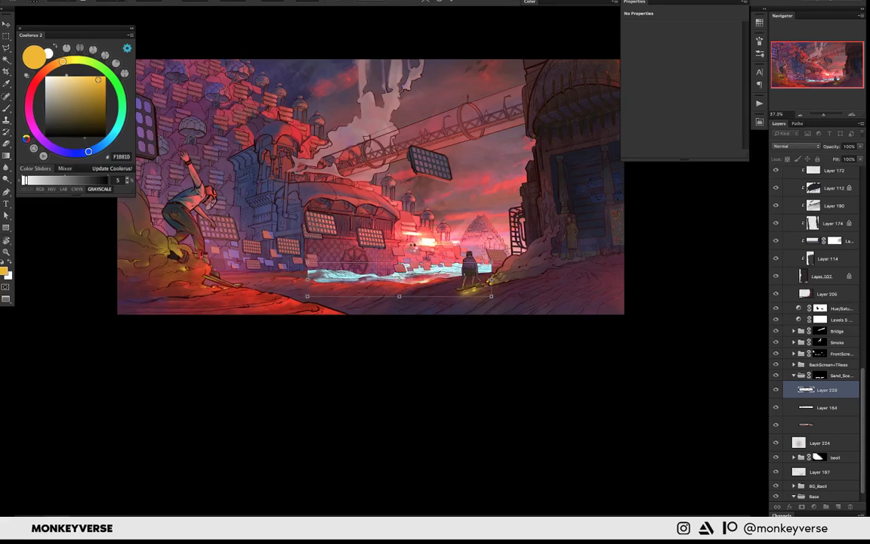
scroll(444, 287, up, 2)
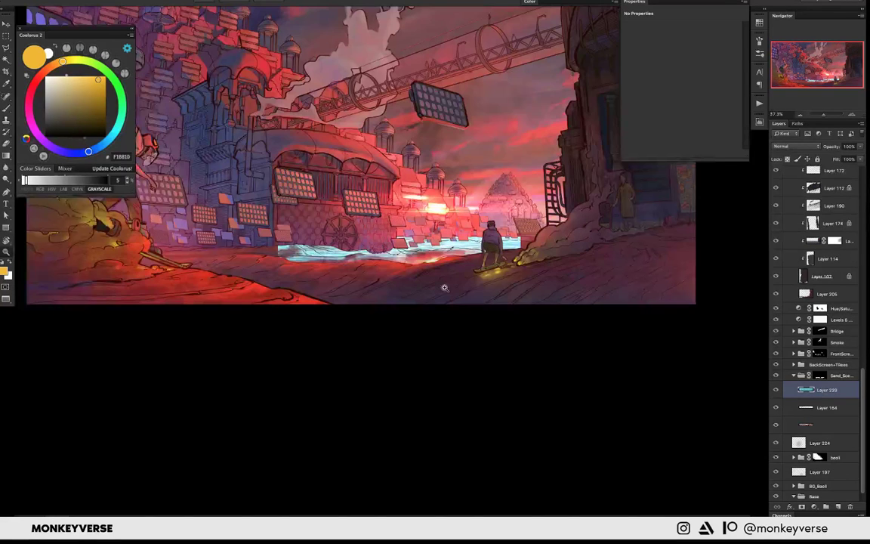
scroll(444, 287, up, 2)
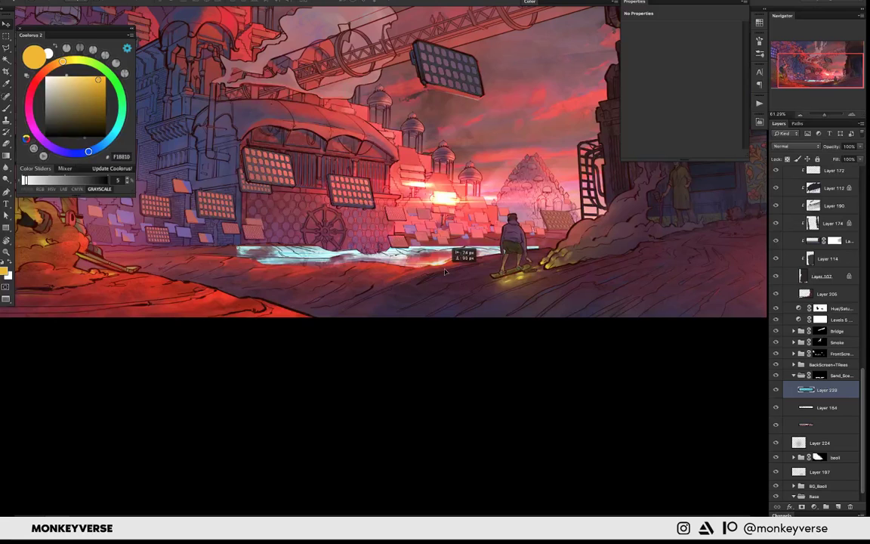
drag(445, 272, 447, 271)
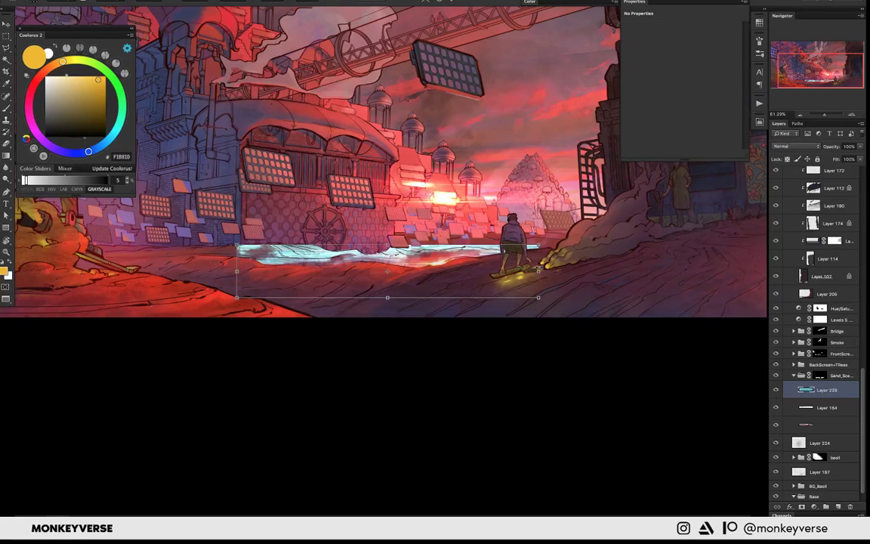
drag(538, 269, 563, 273)
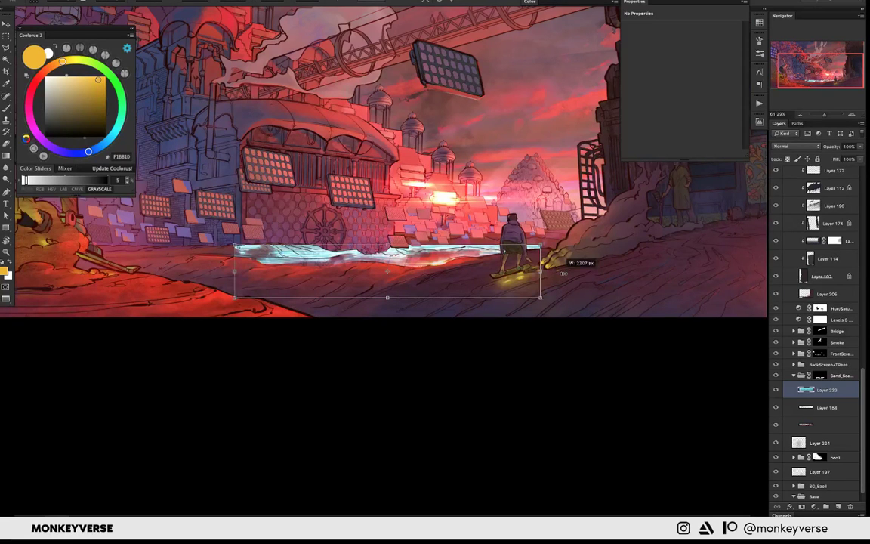
key(Return)
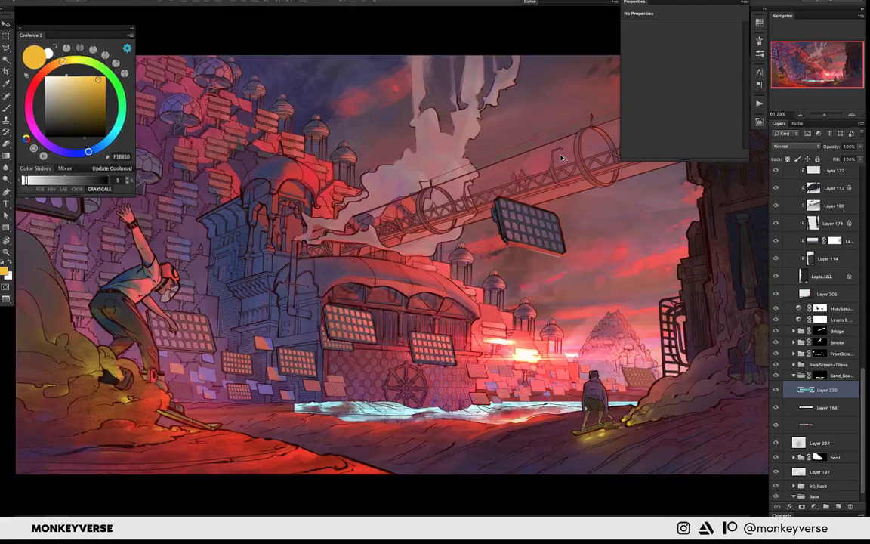
- Set the water strip layer's blend mode to Color Dodge for a pale sheen
key(shift+plus)
key(shift+plus)
key(shift+plus)
key(shift+plus)
key(shift+plus)
key(shift+plus)
key(shift+plus)
key(shift+plus)
key(v)
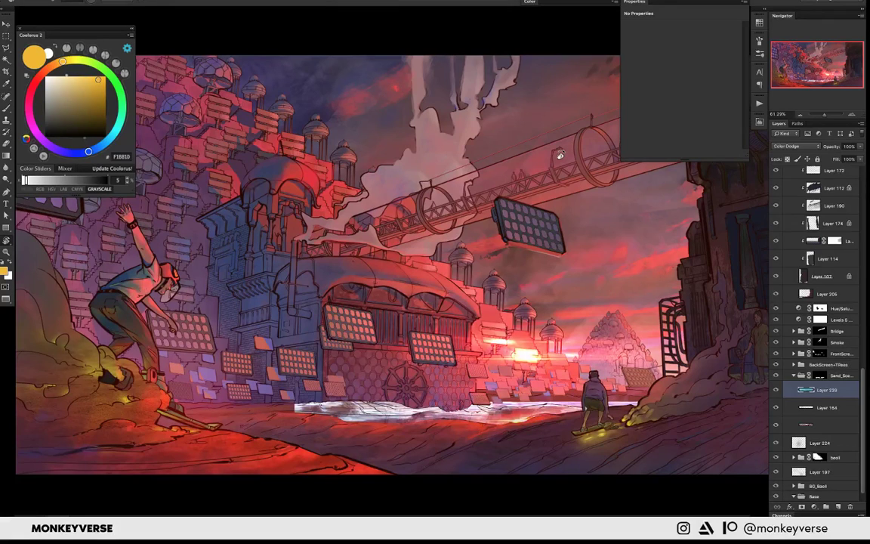
drag(559, 154, 561, 316)
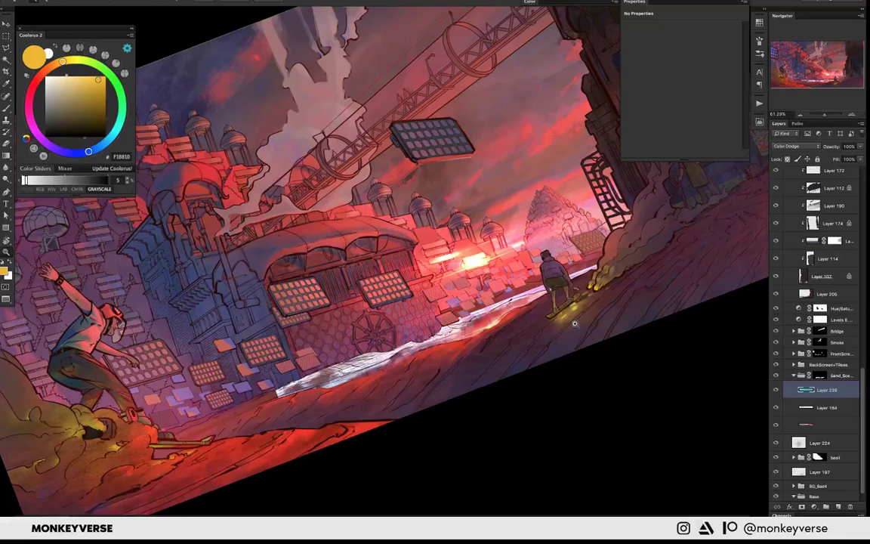
scroll(574, 323, up, 5)
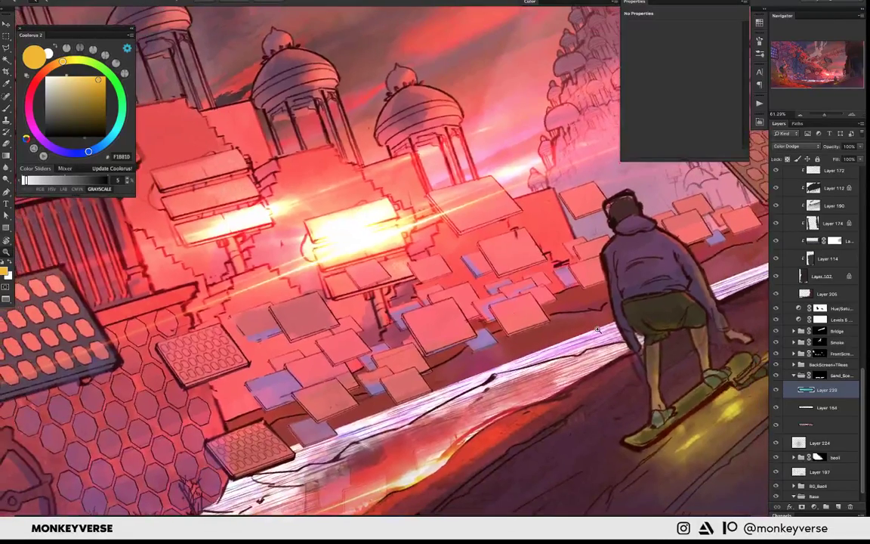
scroll(597, 330, down, 3)
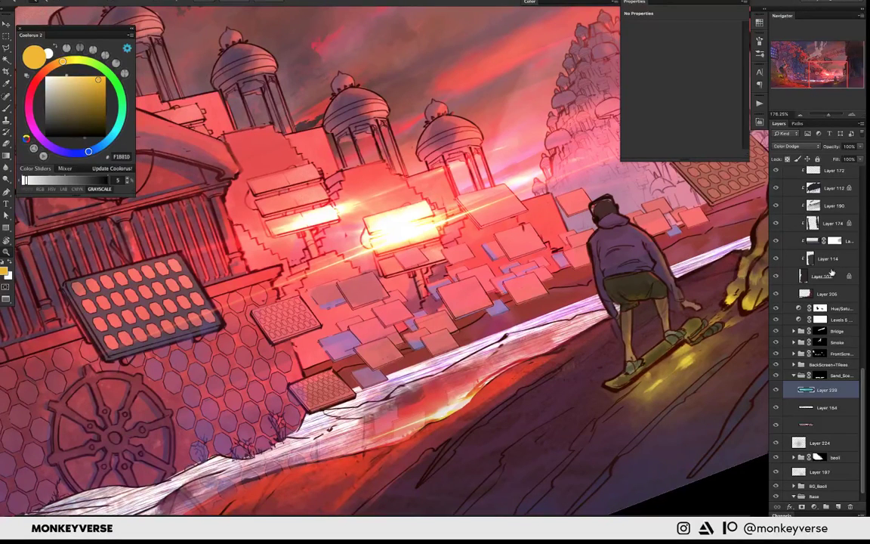
scroll(829, 268, up, 5)
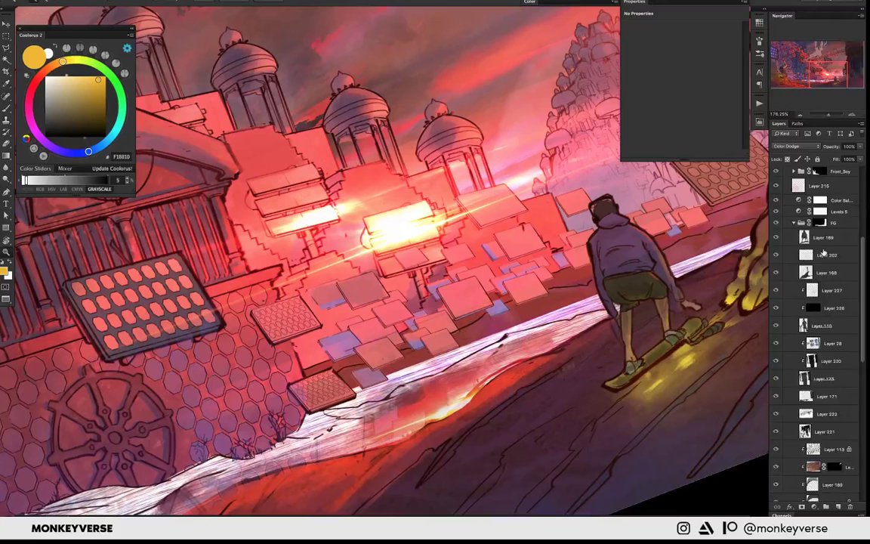
- Hide the orange street glow and move Layer 229 between LensFlare copy and LensFlare
scroll(823, 252, up, 3)
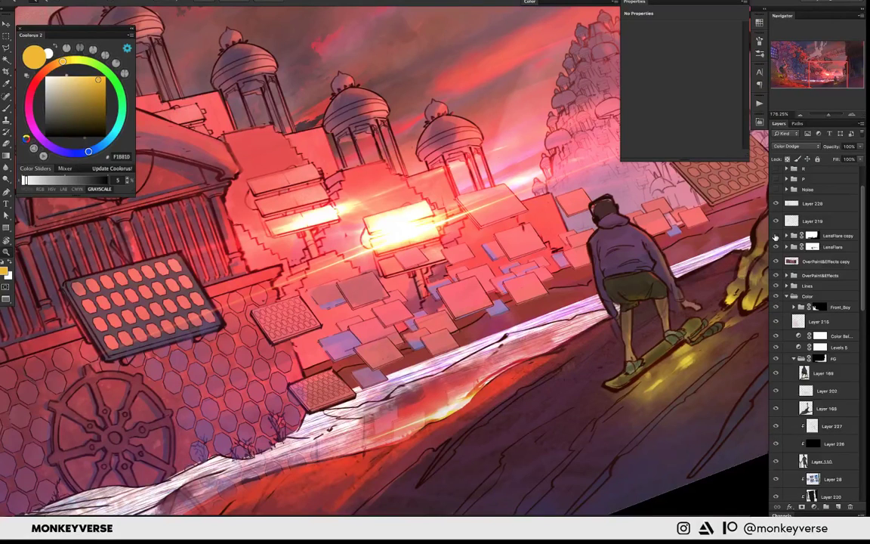
click(774, 235)
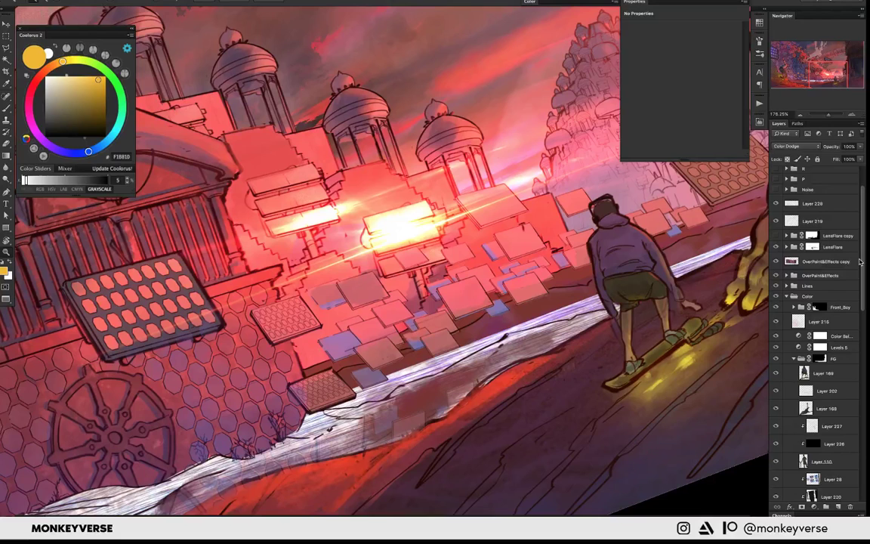
drag(860, 261, 854, 406)
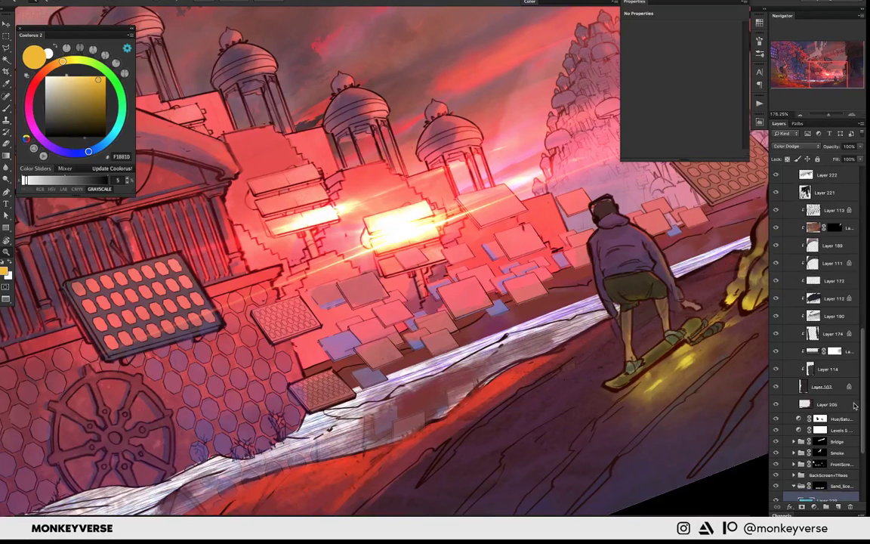
scroll(854, 406, down, 2)
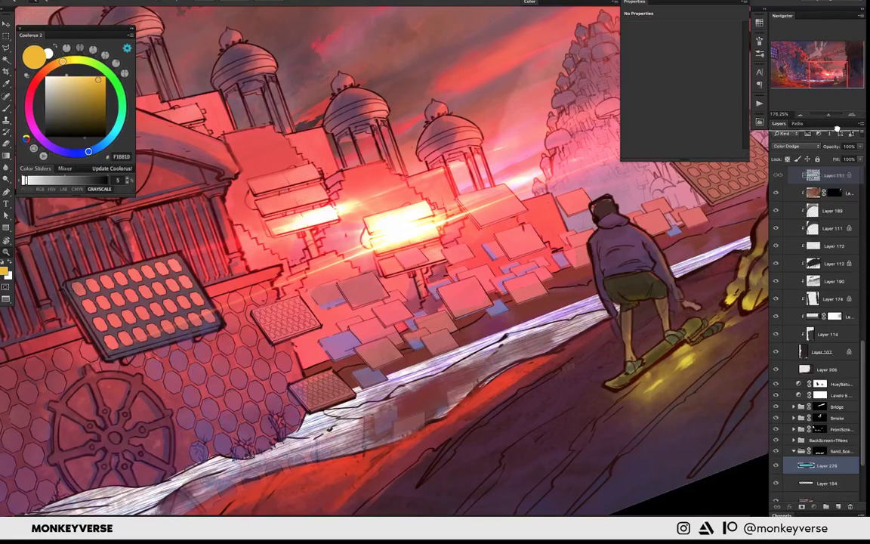
scroll(836, 130, up, 10)
drag(836, 130, 823, 250)
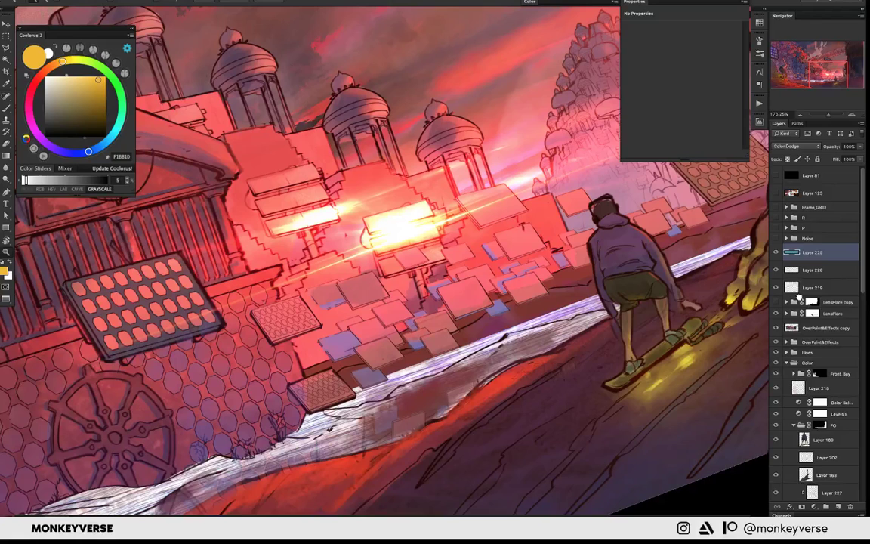
drag(820, 302, 821, 308)
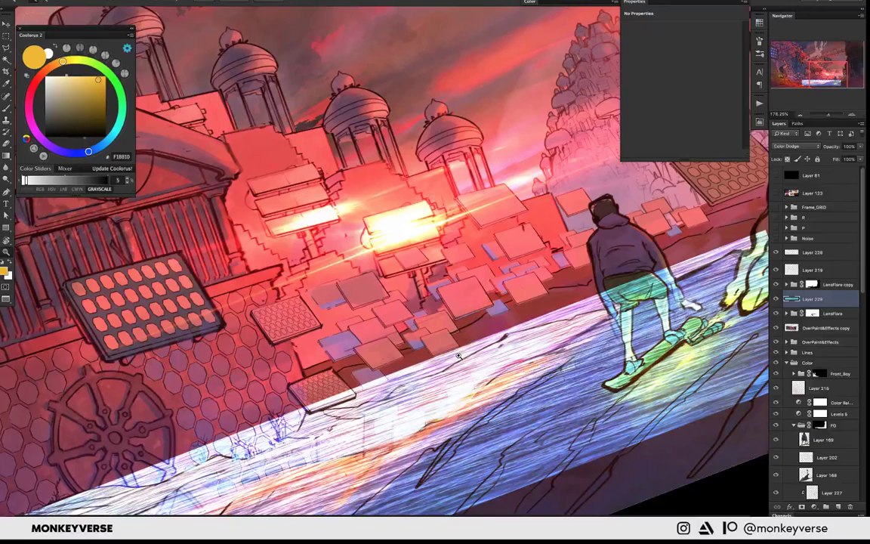
- Load the Front_Boy mask as a selection and review the street sheen
drag(458, 355, 534, 278)
scroll(534, 278, down, 5)
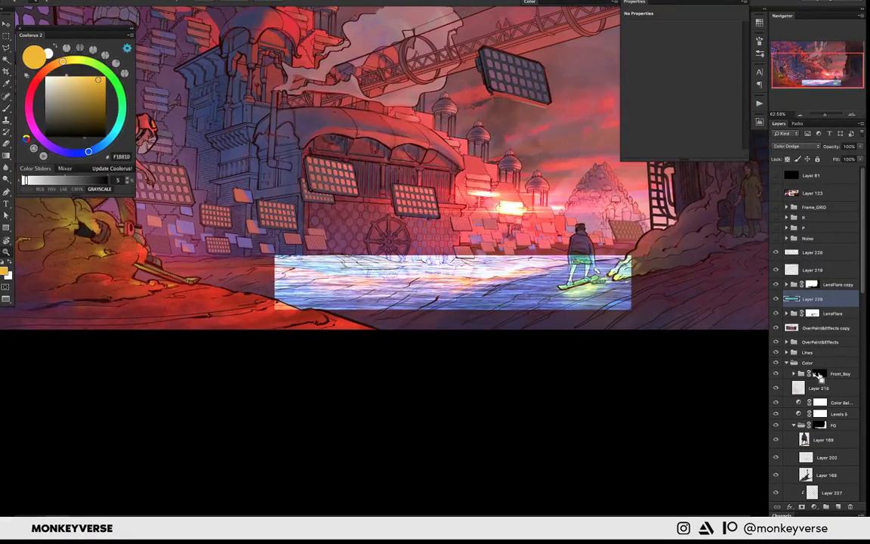
ctrl+click(817, 373)
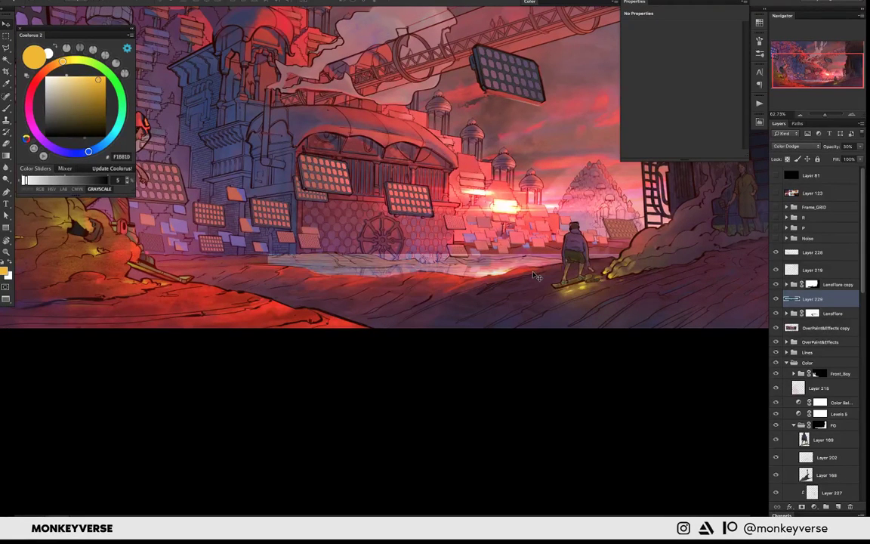
mouse_move(544, 292)
mouse_down()
mouse_move(629, 195)
mouse_move(437, 318)
mouse_up()
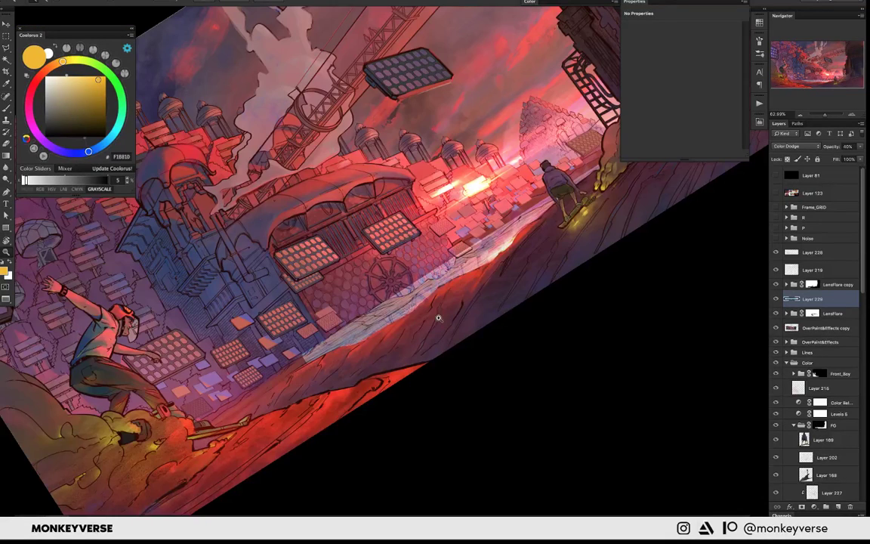
scroll(438, 318, up, 5)
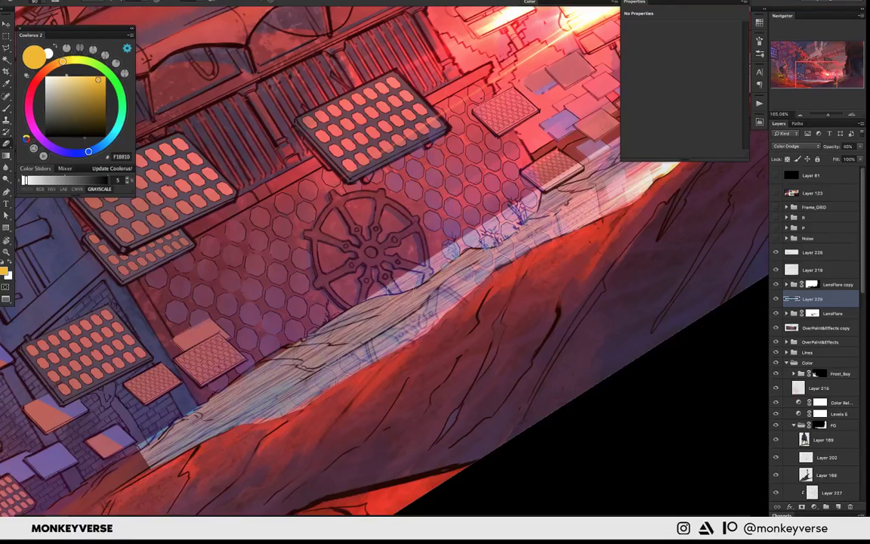
scroll(279, 210, down, 3)
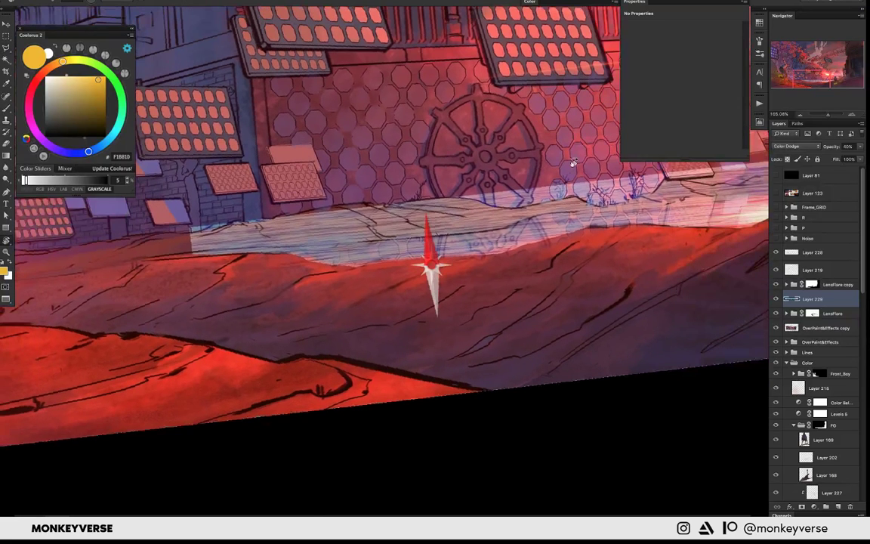
- Reset the view rotation to level and save the painting
drag(573, 162, 242, 370)
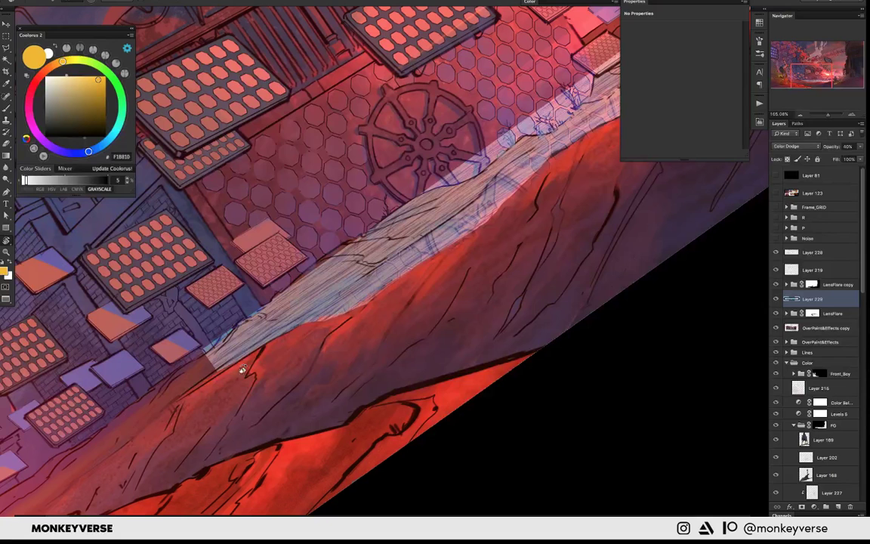
key(Escape)
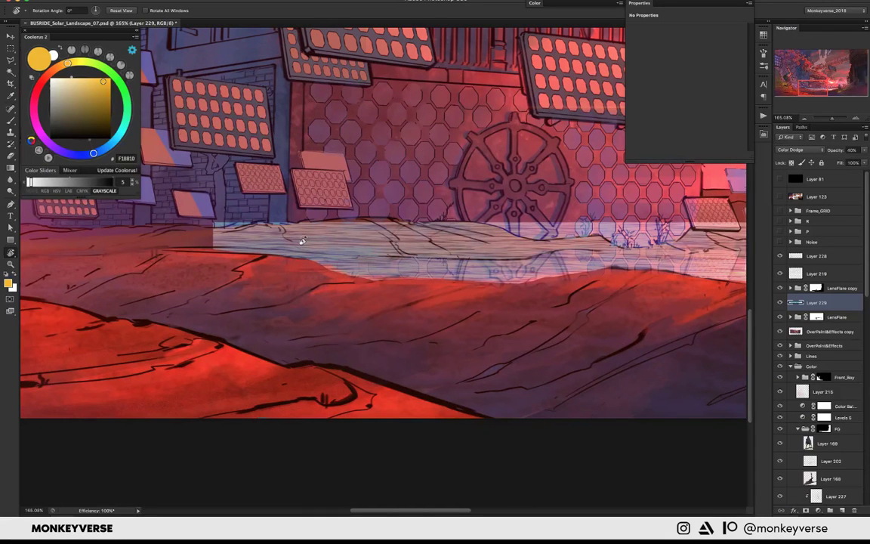
key(ctrl+s)
- Tilt the view along the road and start a Lasso selection along the glowing strip's edge
drag(518, 215, 228, 305)
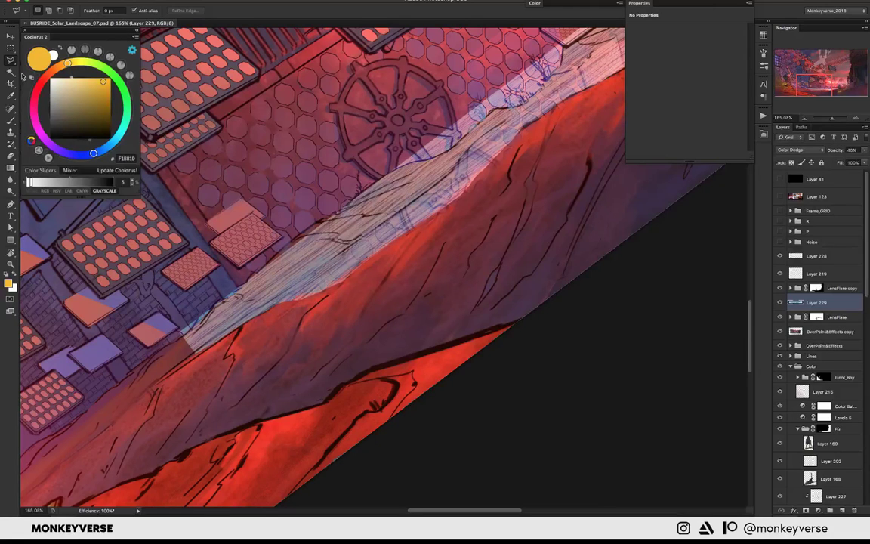
drag(11, 60, 41, 51)
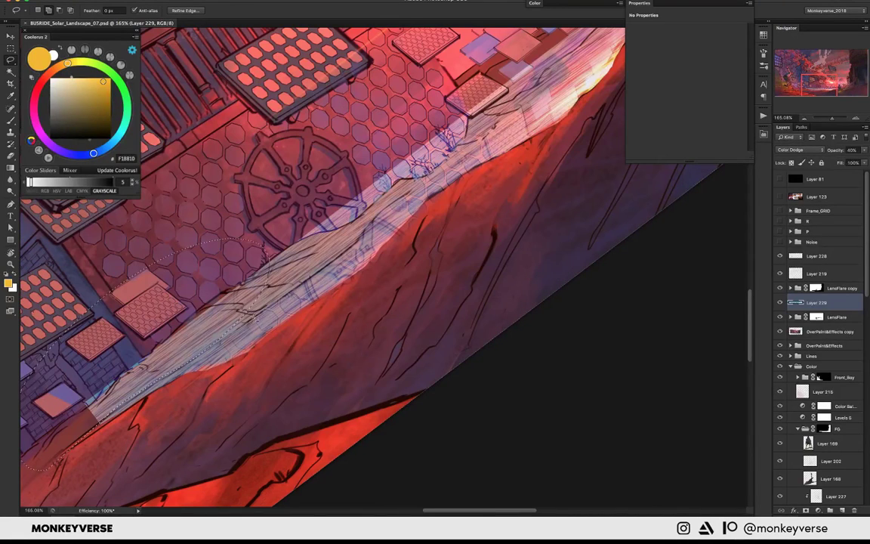
mouse_move(26, 465)
mouse_down()
mouse_move(262, 257)
mouse_move(309, 281)
mouse_move(381, 214)
mouse_move(306, 255)
mouse_move(385, 196)
mouse_move(300, 237)
mouse_up()
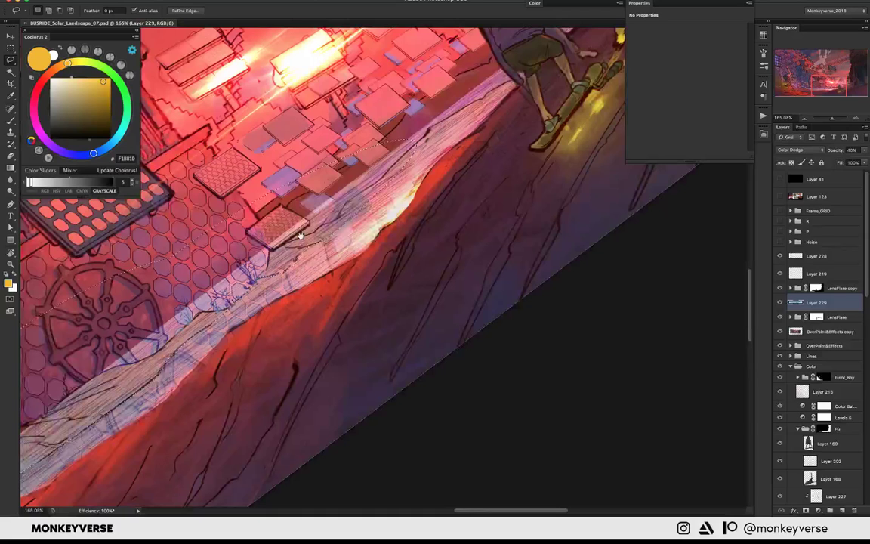
- Level the view and zoom out to the whole scene, returning to the Lasso
key(r)
key(Escape)
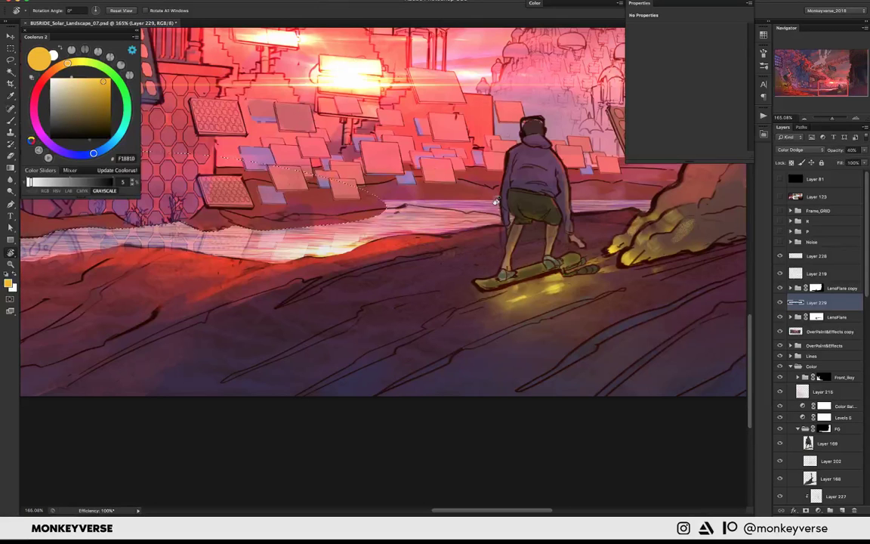
drag(496, 201, 330, 242)
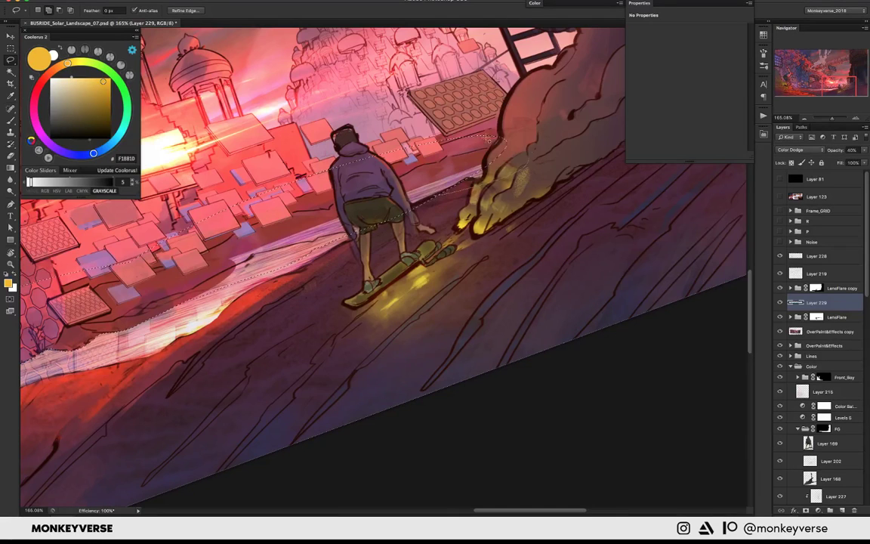
mouse_move(535, 160)
mouse_down()
mouse_move(351, 191)
mouse_move(360, 197)
mouse_up()
key(z)
key(v)
key(l)
- Lasso the glowing road strip and preview a Hue/Saturation hue shift of -170
key(r)
drag(461, 346, 479, 326)
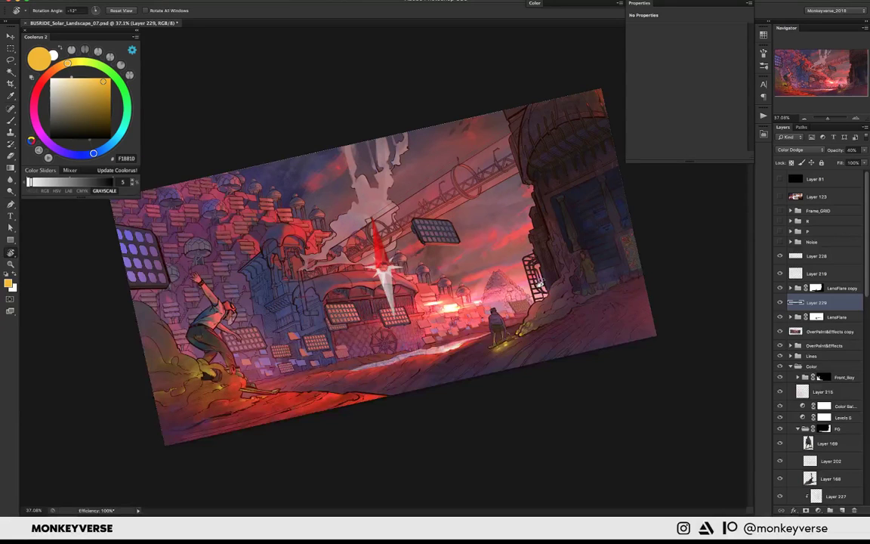
key(z)
drag(370, 378, 397, 378)
key(l)
mouse_move(408, 344)
mouse_down()
mouse_move(330, 368)
mouse_move(387, 346)
mouse_move(414, 304)
mouse_up()
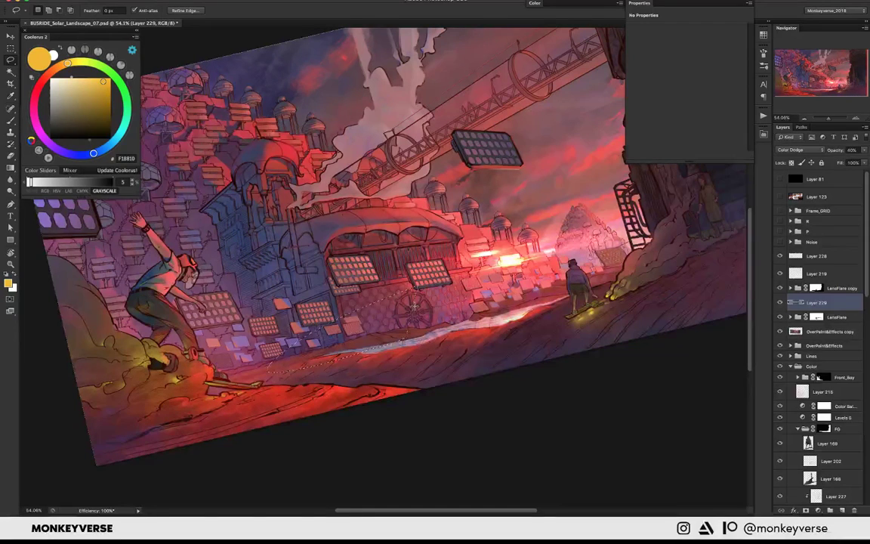
key(v)
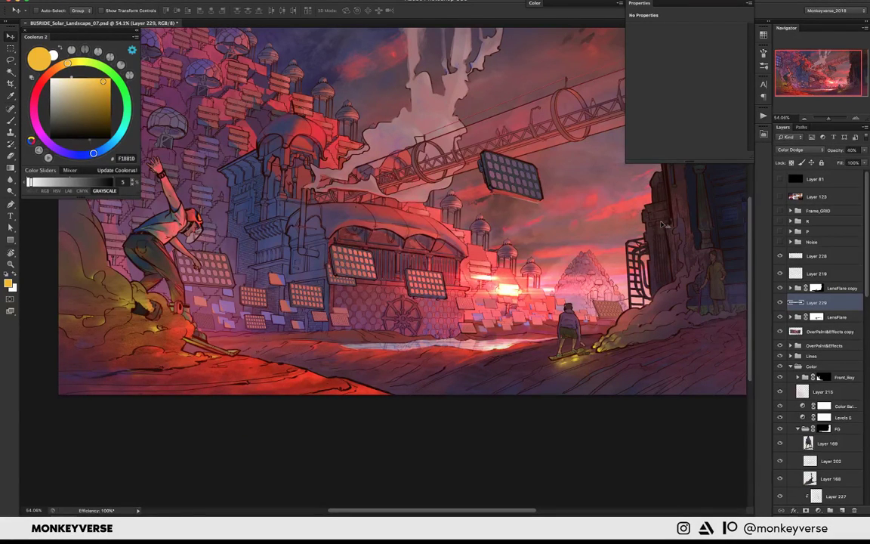
key(ctrl+u)
drag(718, 111, 677, 112)
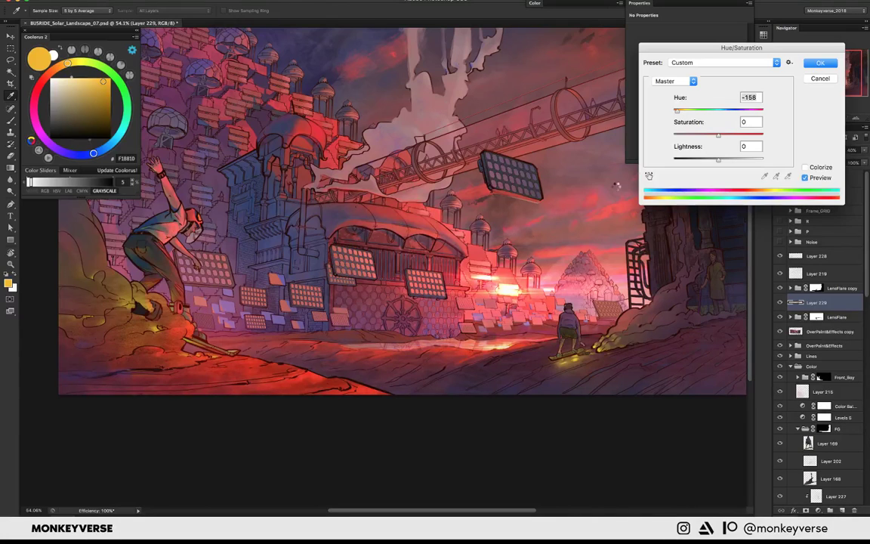
- Commit the -170 hue shift, enlarge the brush to 80 and level the canvas view
key(Return)
mouse_move(569, 302)
mouse_down()
mouse_move(561, 294)
mouse_move(668, 295)
mouse_move(674, 251)
mouse_up()
key(r)
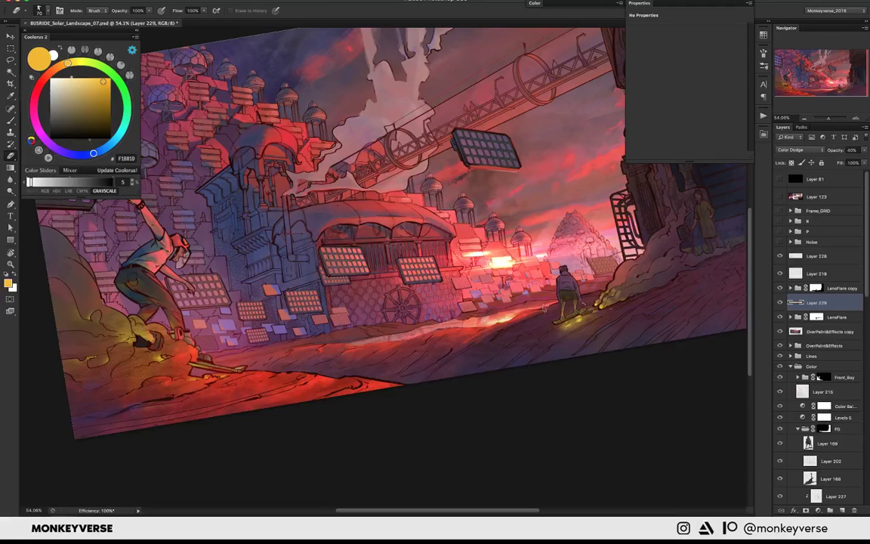
key(bracketright)
key(Escape)
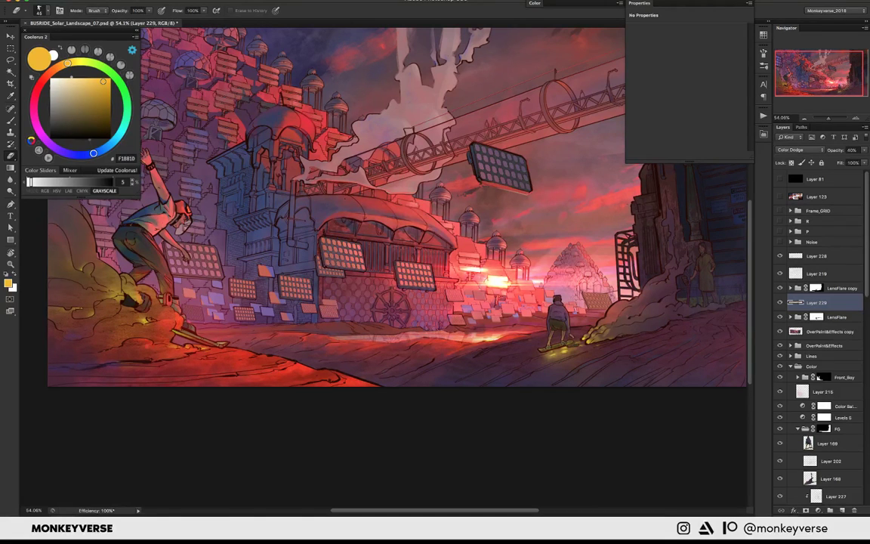
drag(476, 283, 459, 282)
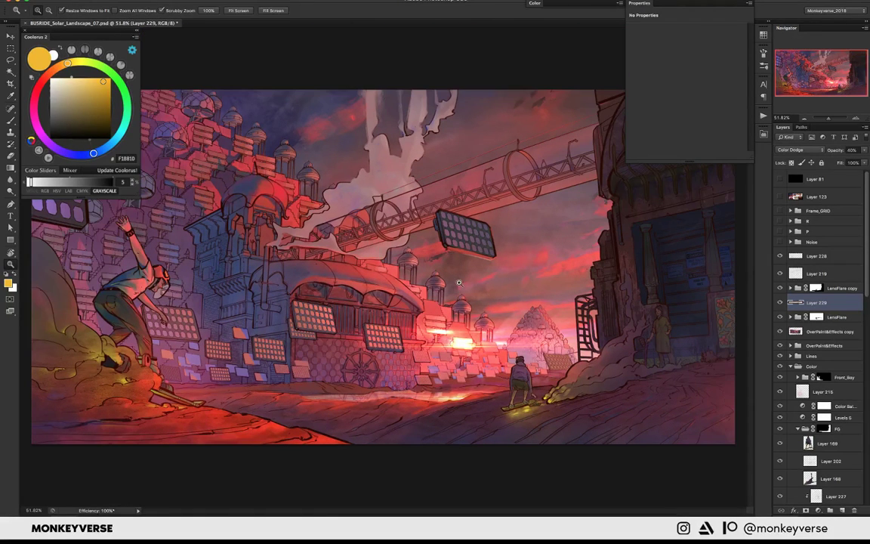
click(459, 283)
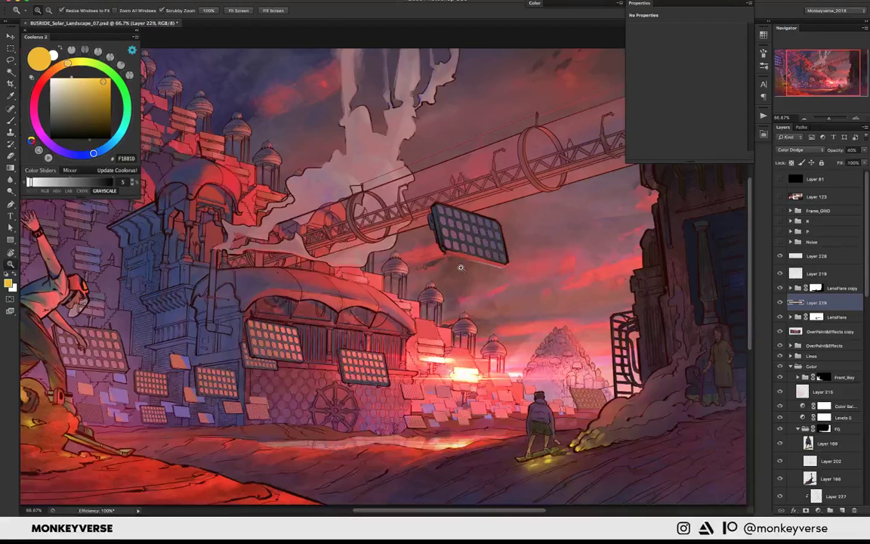
mouse_move(460, 268)
mouse_down()
mouse_move(472, 260)
mouse_move(453, 260)
mouse_up()
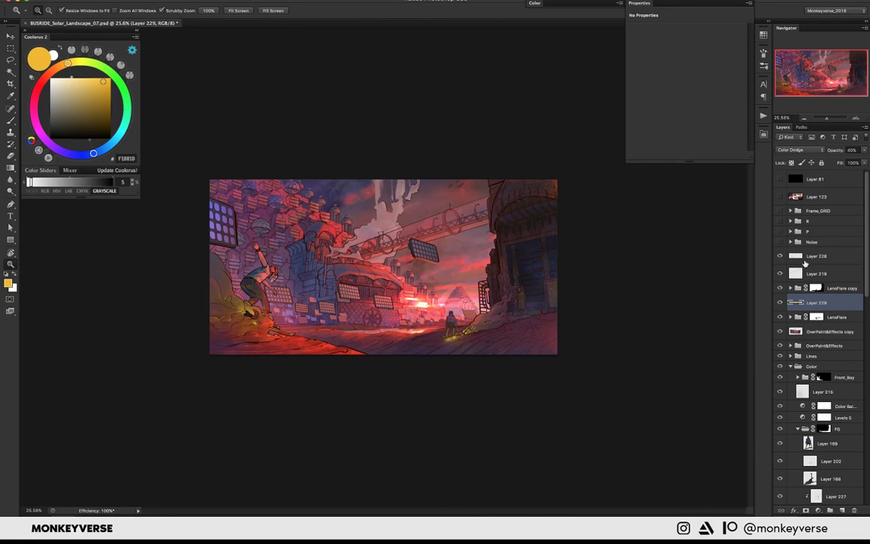
click(796, 257)
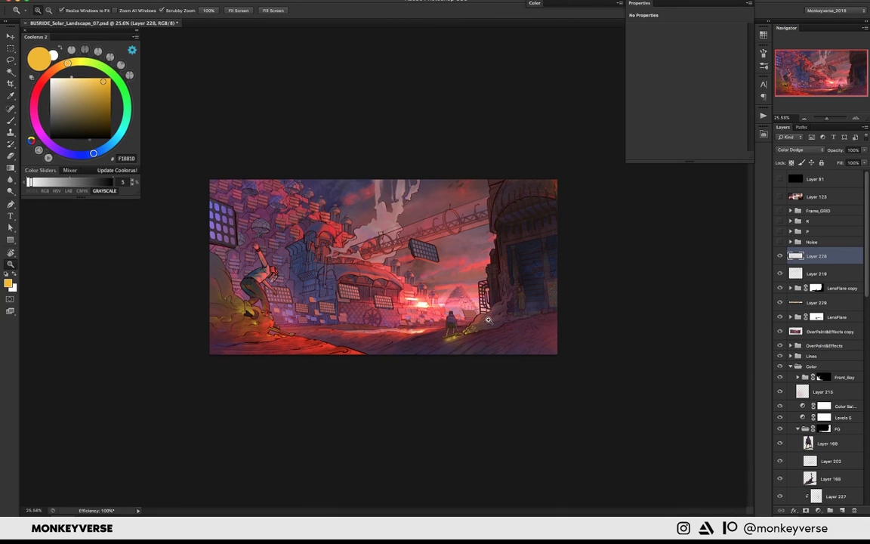
drag(487, 319, 468, 319)
scroll(867, 402, down, 10)
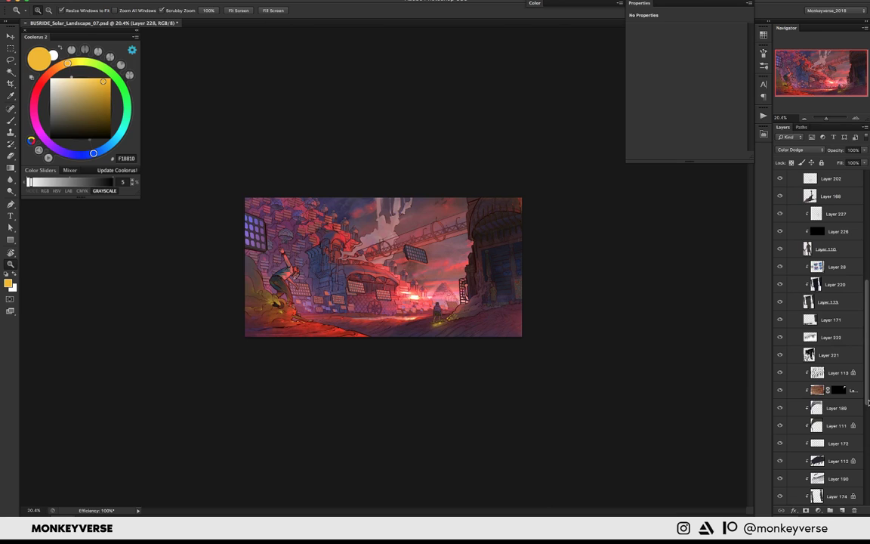
scroll(868, 403, down, 1)
click(835, 372)
key(v)
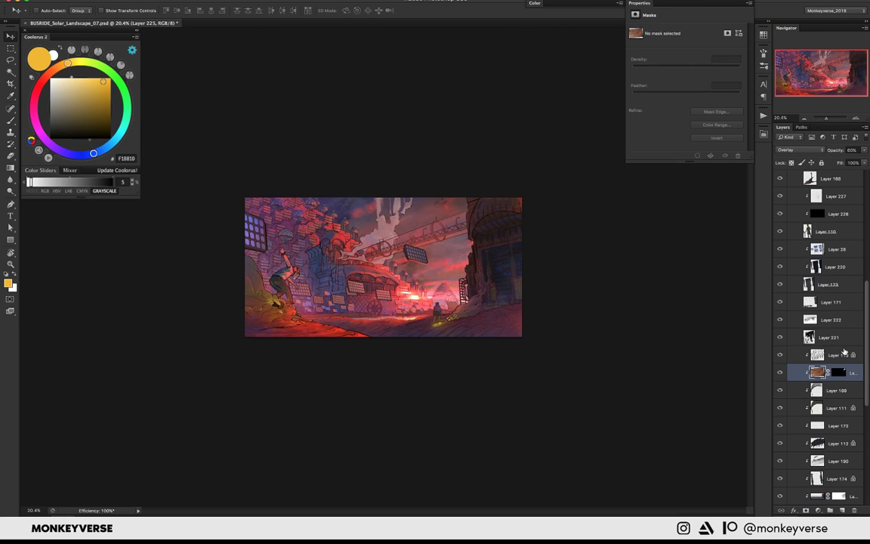
key(3)
key(z)
mouse_move(465, 242)
mouse_down()
mouse_move(552, 230)
mouse_move(468, 232)
mouse_up()
click(828, 320)
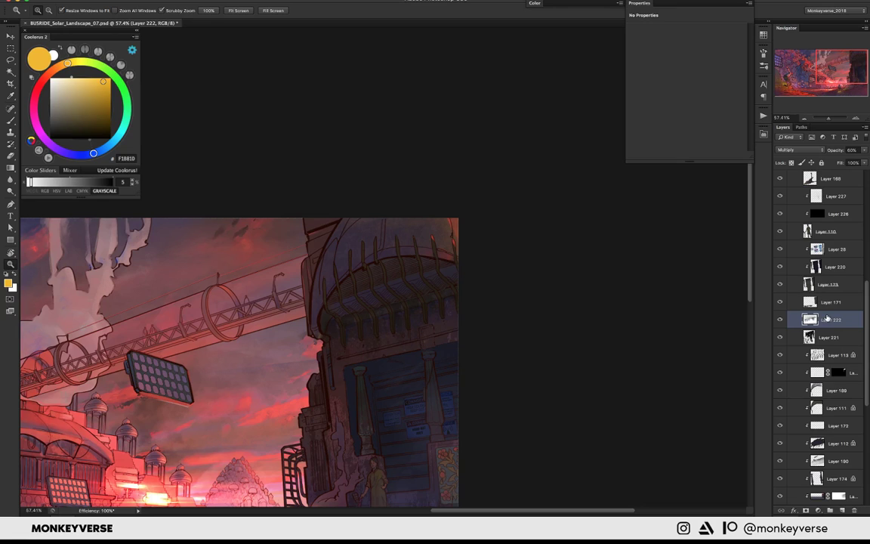
key(2)
click(828, 332)
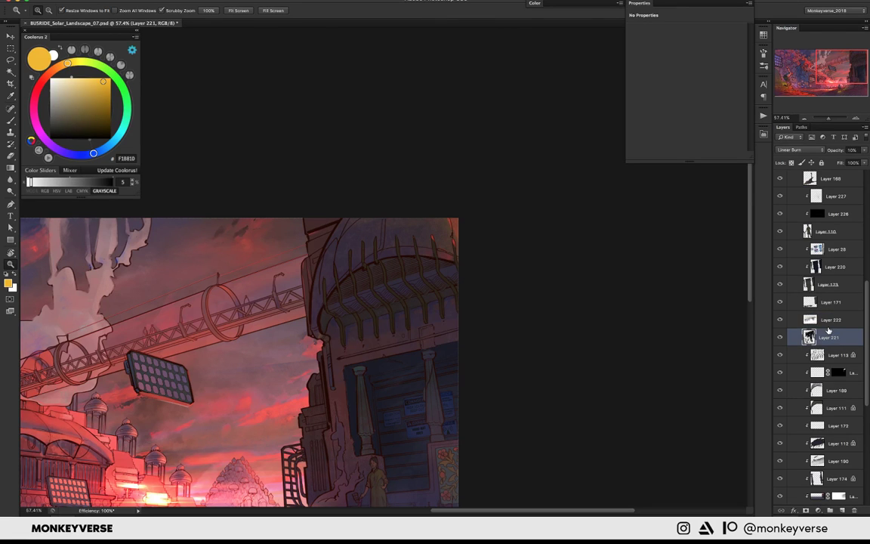
key(3)
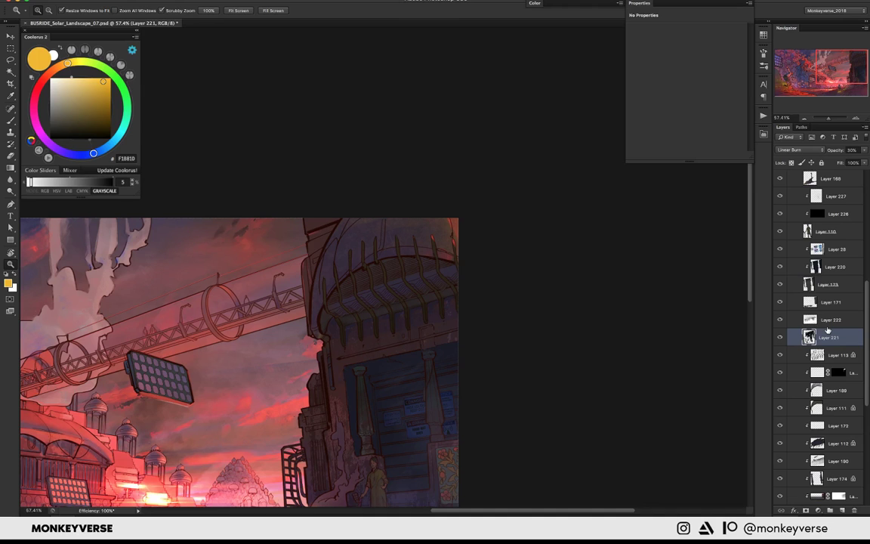
scroll(404, 226, down, 5)
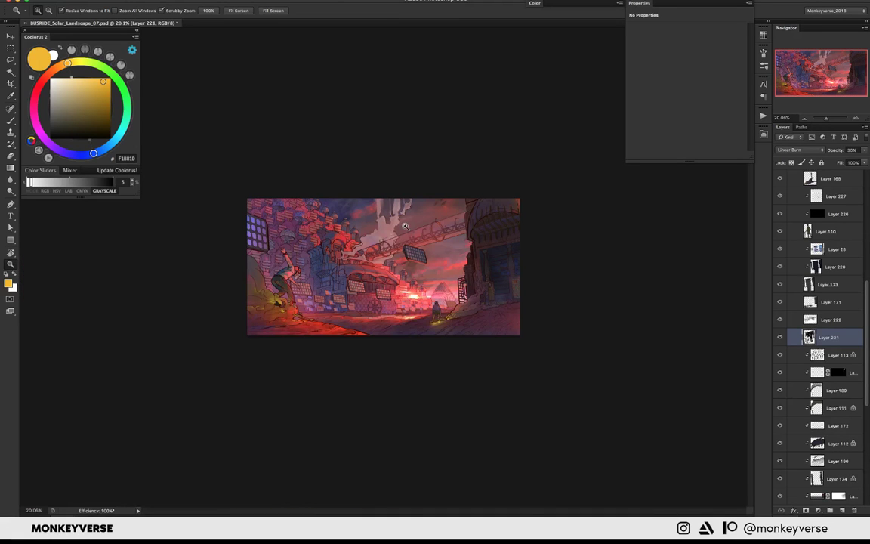
drag(405, 225, 561, 242)
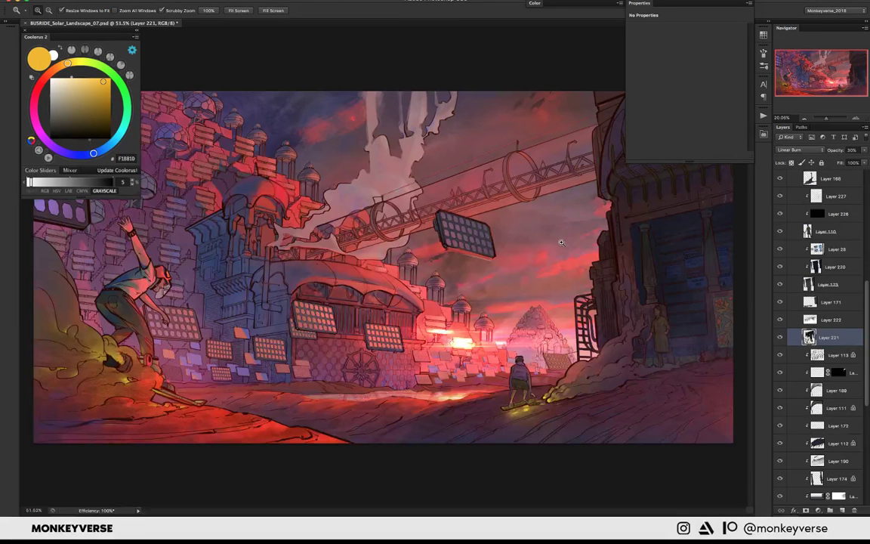
ctrl+click(816, 248)
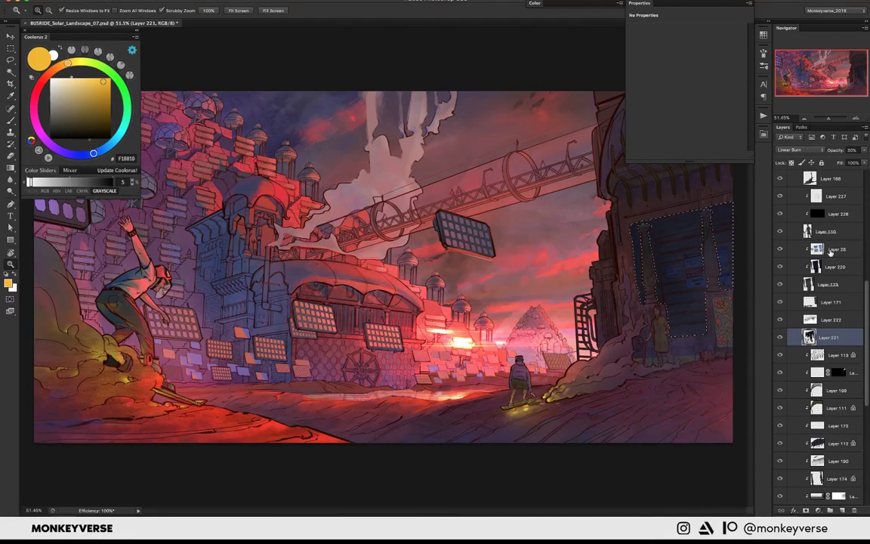
key(Delete)
key(ctrl+d)
drag(690, 258, 476, 267)
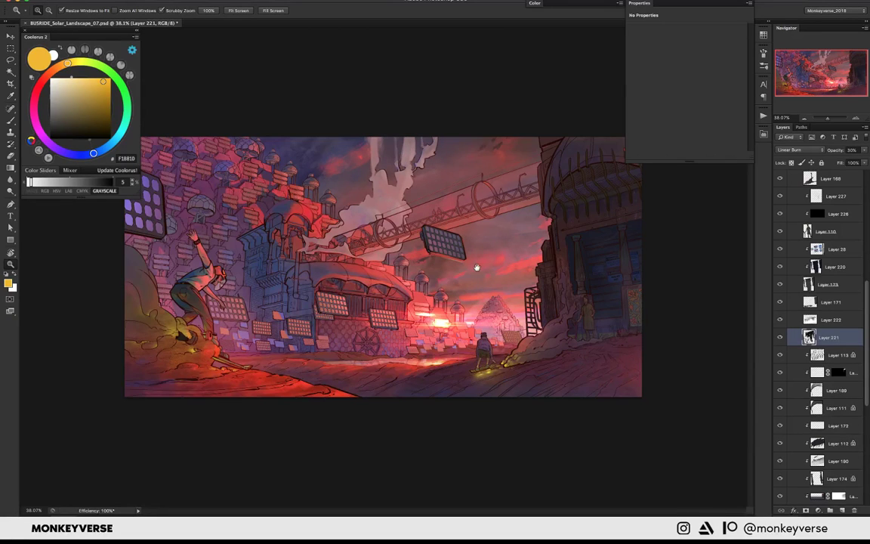
scroll(476, 267, down, 2)
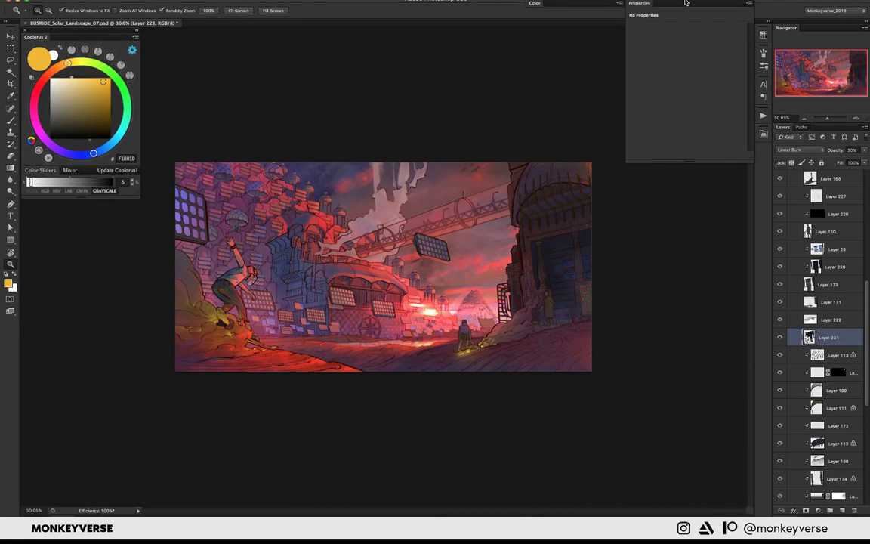
click(685, 3)
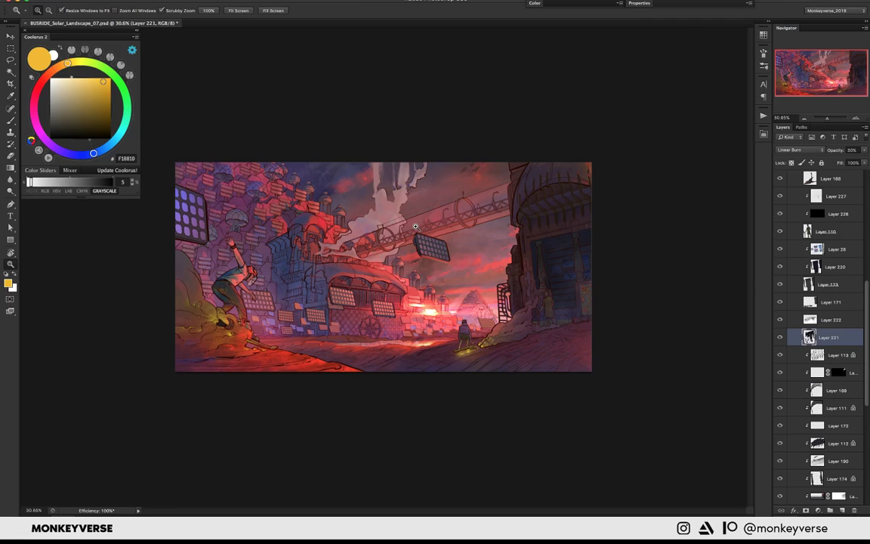
scroll(414, 226, down, 1)
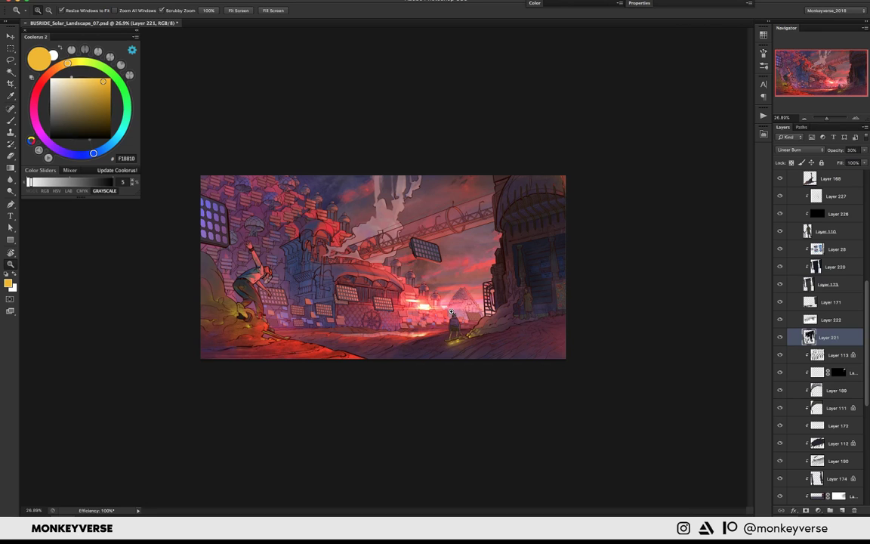
scroll(451, 312, down, 1)
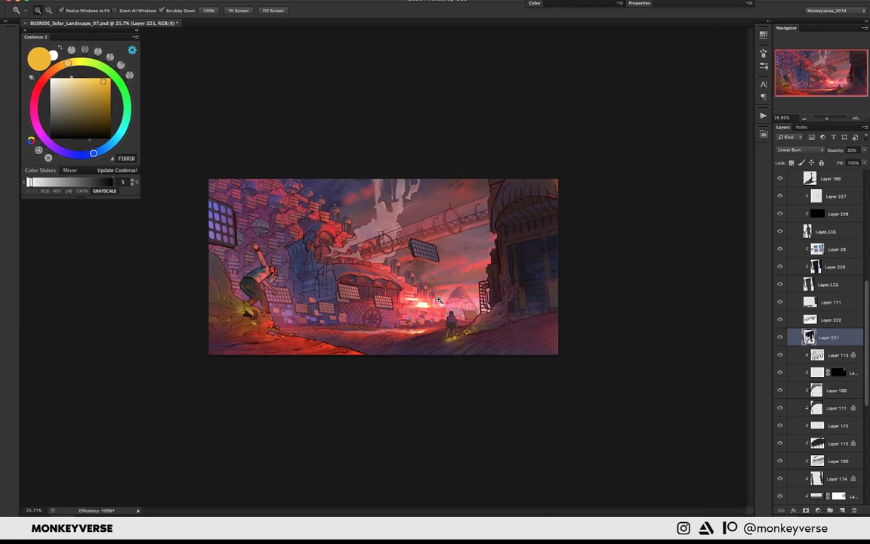
scroll(438, 300, up, 5)
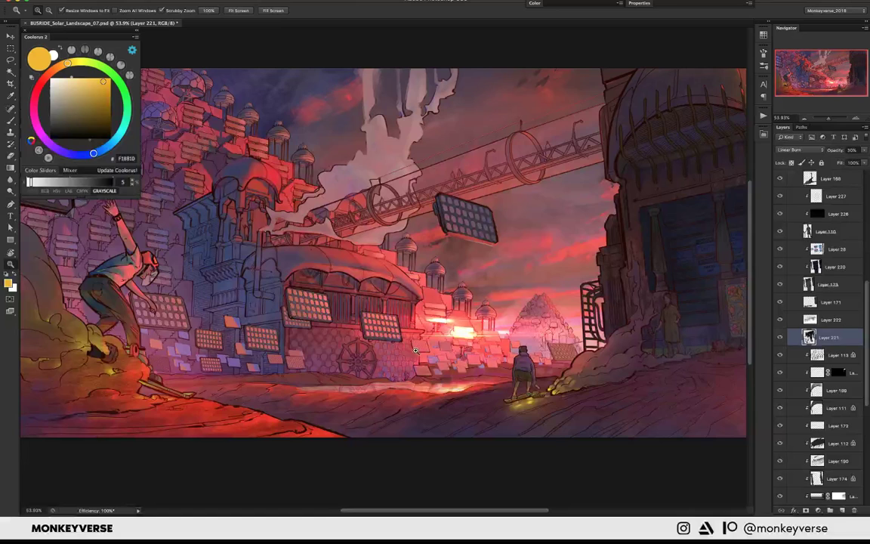
- Select Layer 228 and add new Layer 230 above it, then rotate and zoom the view
key(r)
drag(415, 349, 741, 240)
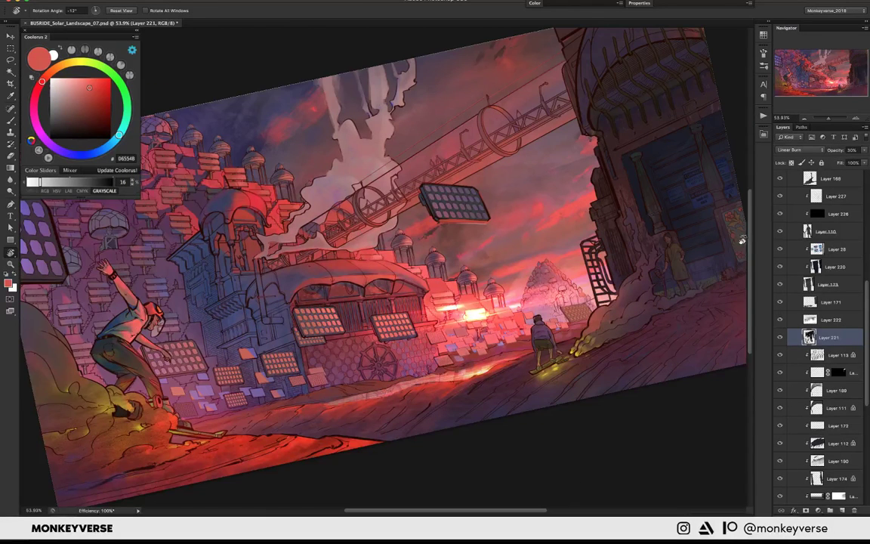
scroll(861, 203, up, 5)
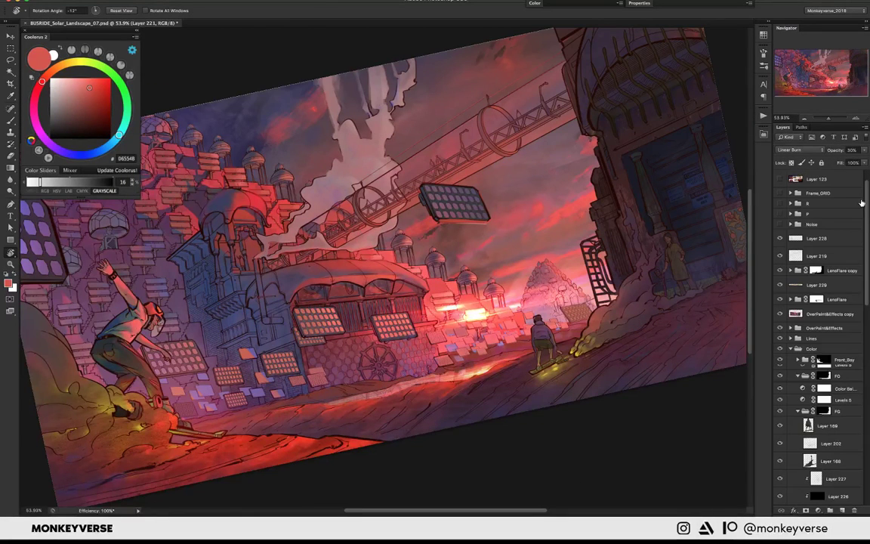
click(811, 239)
key(ctrl+shift+alt+n)
mouse_move(607, 188)
mouse_down()
mouse_move(576, 130)
mouse_move(483, 155)
mouse_up()
key(z)
mouse_move(533, 171)
mouse_down()
mouse_move(561, 175)
mouse_move(398, 276)
mouse_up()
- Paint small size-30 touches in lighter orange on Layer 230, then zoom out
key(b)
key(bracketleft)
key(bracketleft)
key(bracketleft)
drag(710, 218, 722, 209)
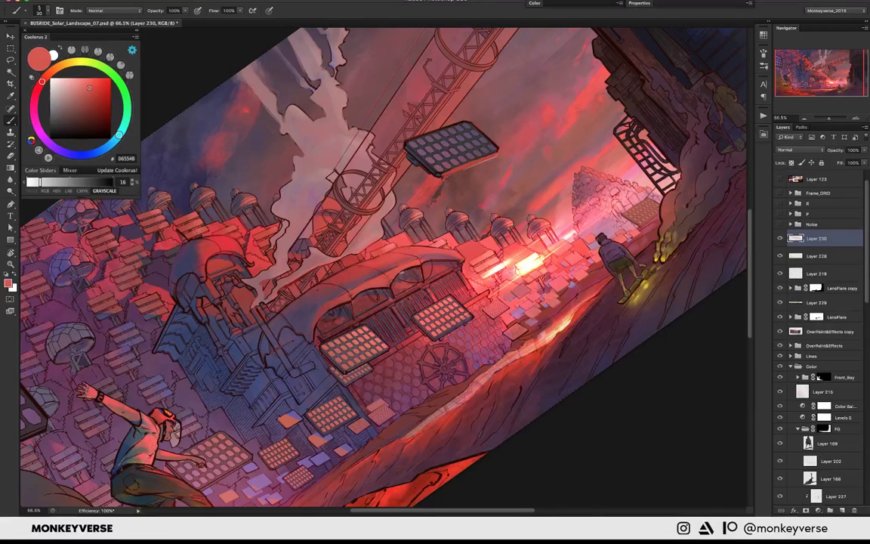
alt+click(527, 360)
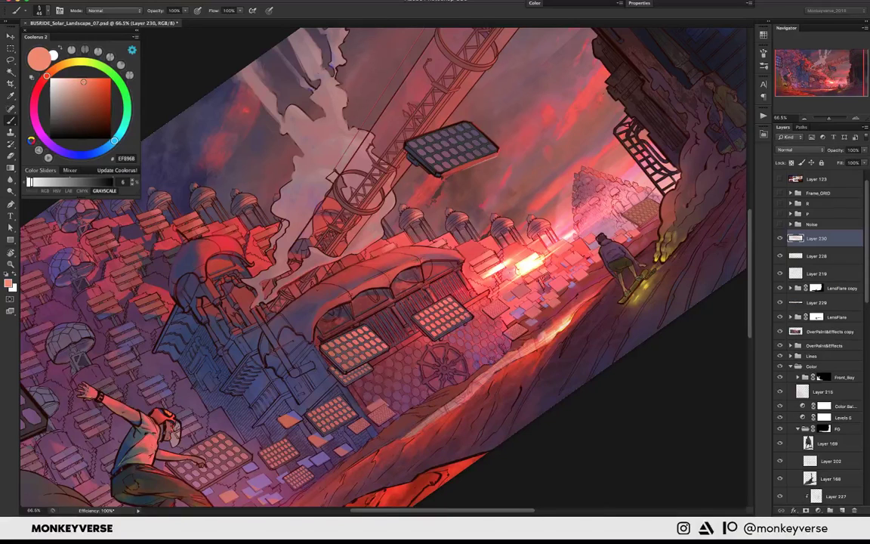
key(r)
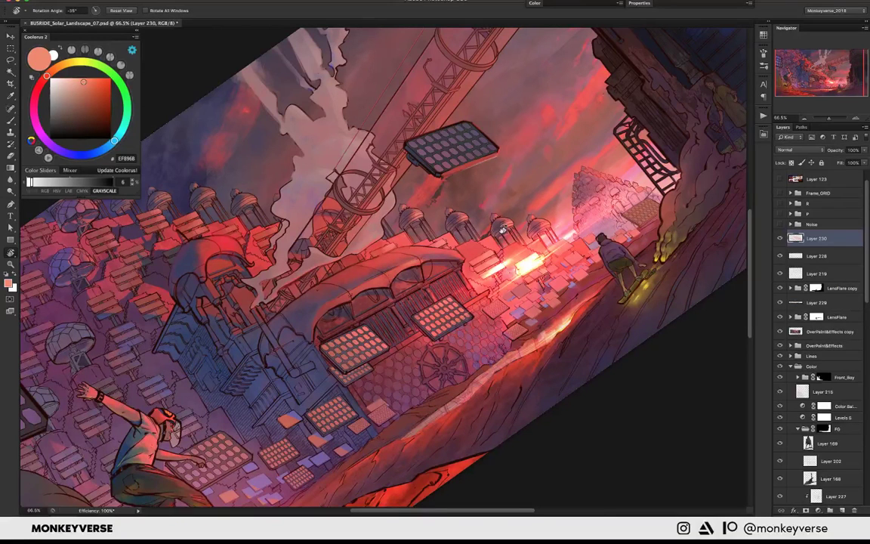
drag(502, 229, 455, 166)
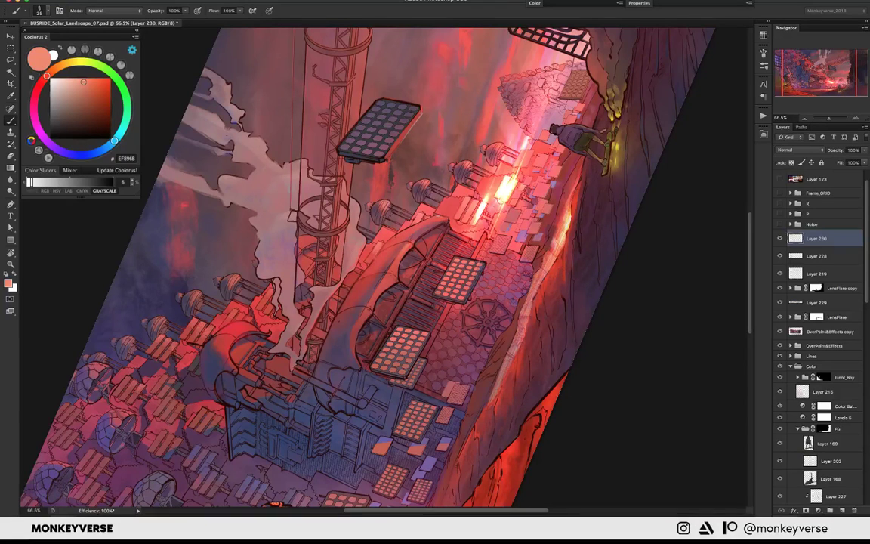
key(bracketright)
key(bracketright)
key(Escape)
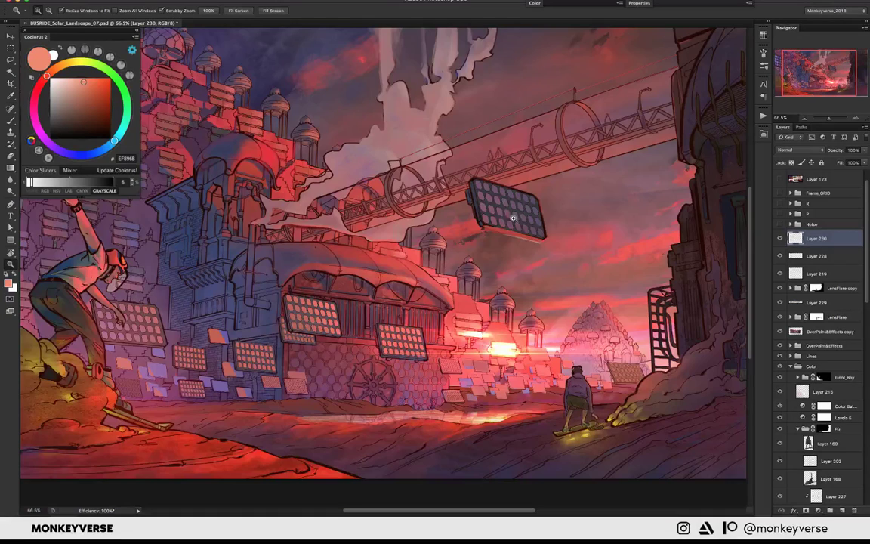
drag(512, 218, 358, 237)
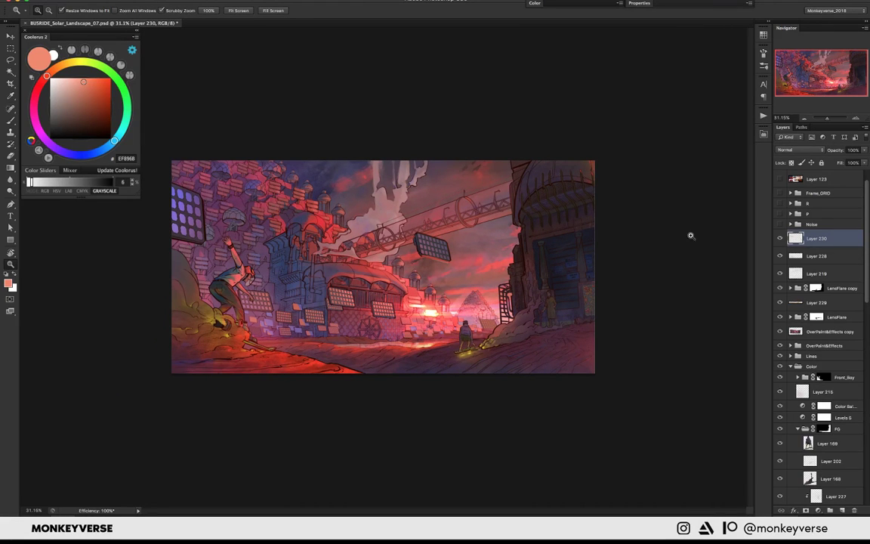
- Compare Layer 202 and Layer 228 glows, leaving Layer 228 visible at 100% opacity
scroll(867, 264, down, 1)
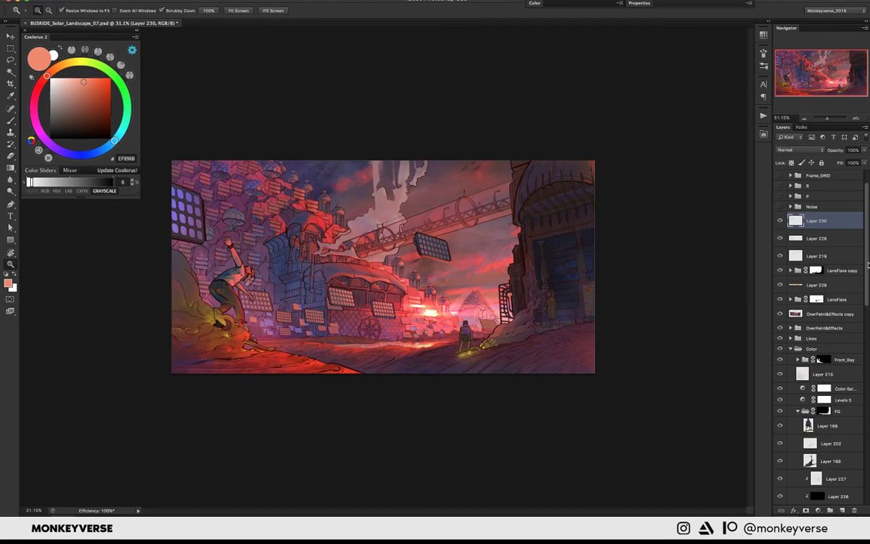
click(780, 443)
click(830, 442)
key(v)
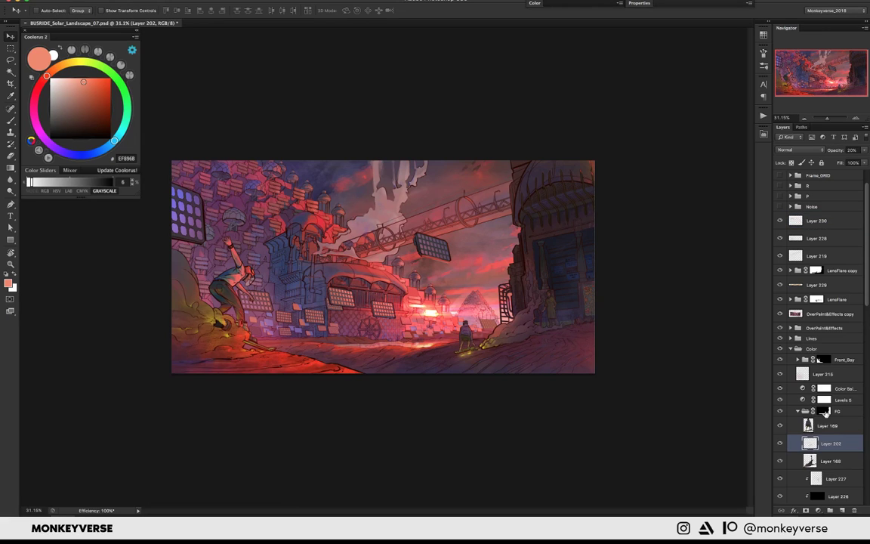
click(780, 239)
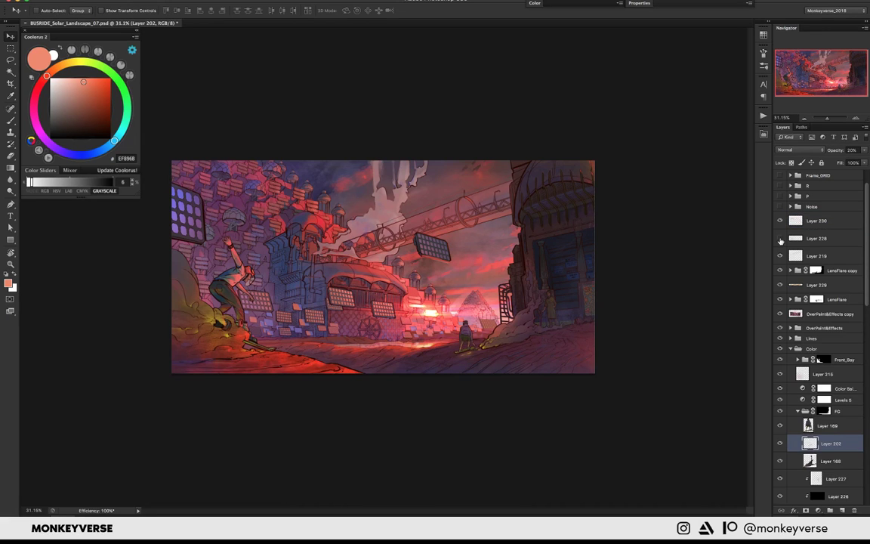
click(780, 238)
click(804, 238)
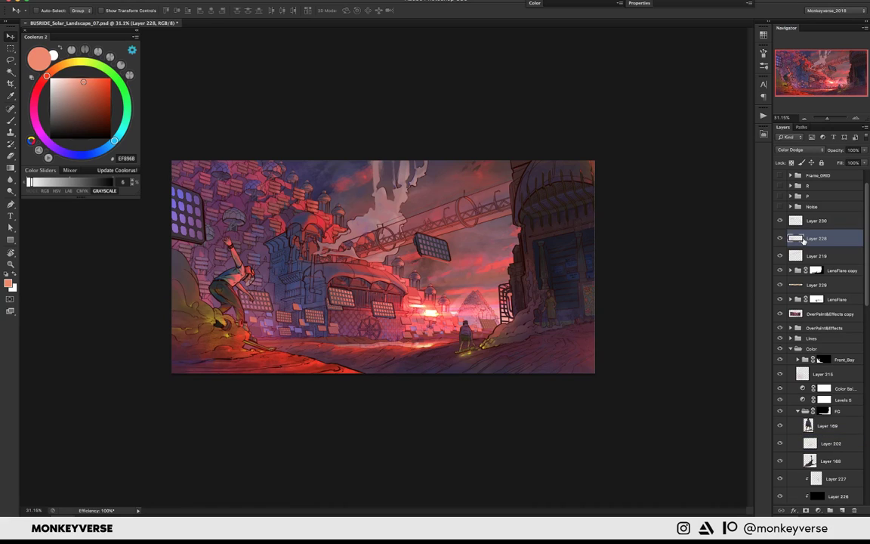
key(5)
key(0)
- Choose a much larger brush preset for erasing
key(l)
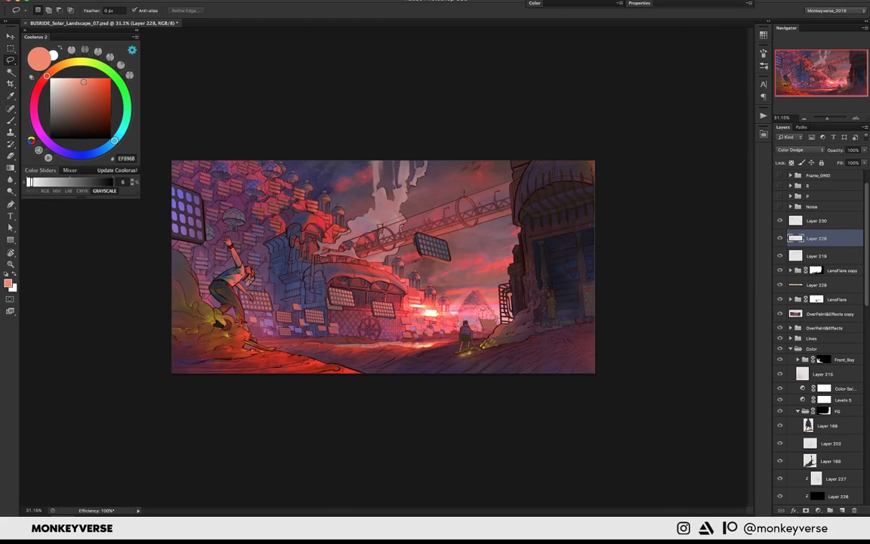
key(b)
right_click(458, 323)
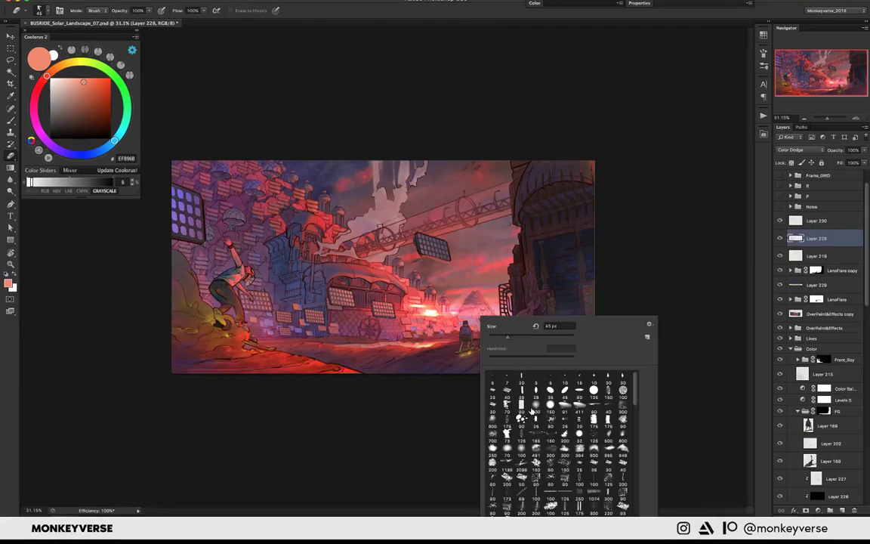
double_click(532, 411)
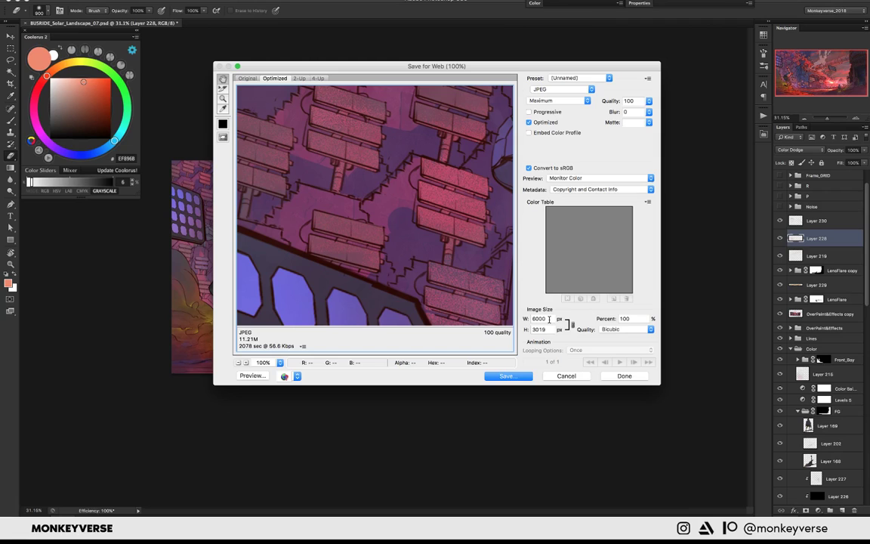
- Scale the JPEG web export to 2500 pixels wide and continue to saving it
double_click(549, 319)
text(2)
text(500)
key(Tab)
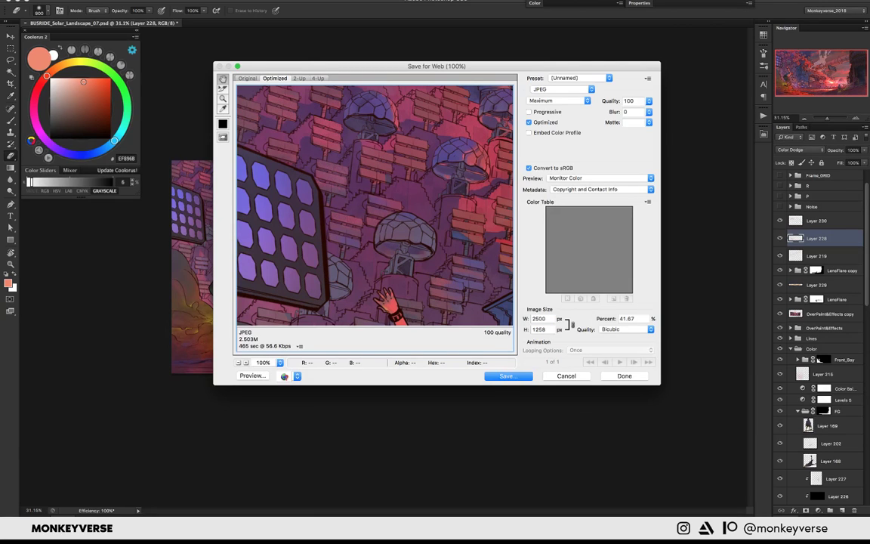
key(Return)
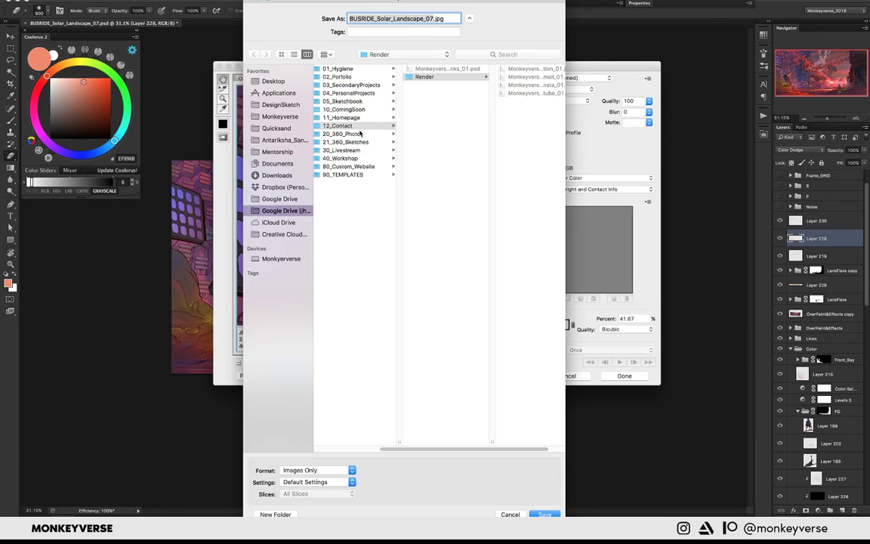
- Save BUSRIDE_Solar_Landscape_28.jpg into Monkeyverse/01_Freelance/RENDERS, then save the working document
click(278, 116)
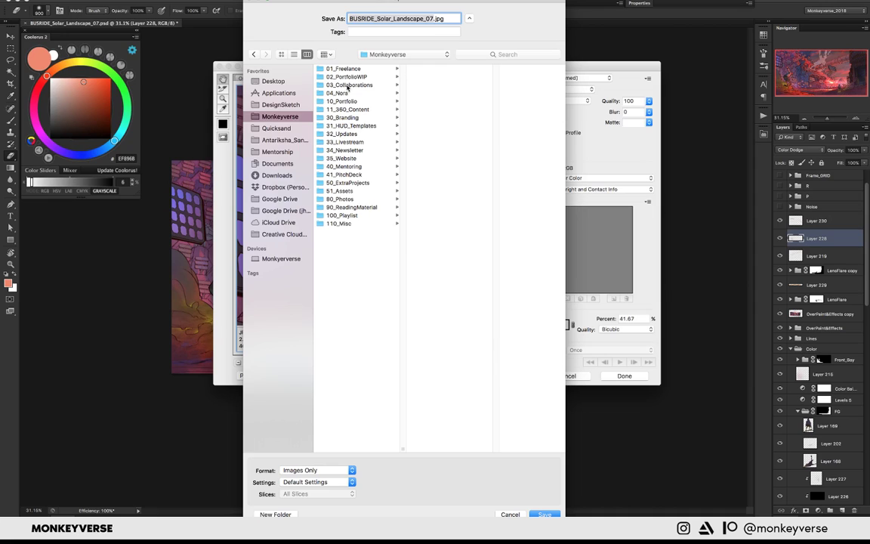
click(354, 68)
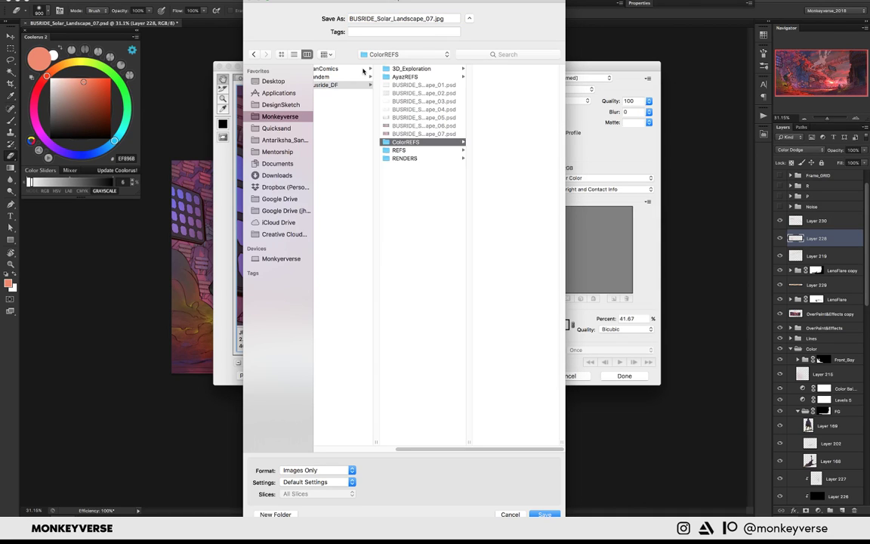
click(419, 158)
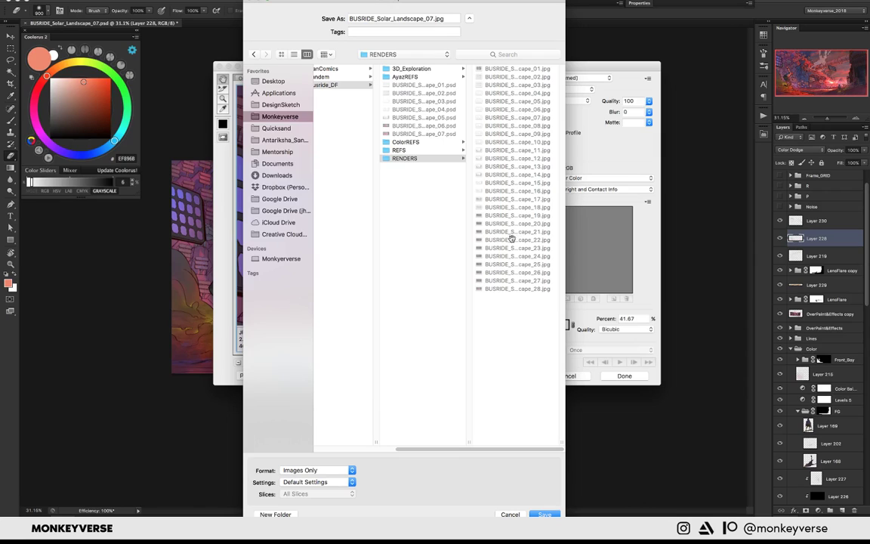
text(28)
click(428, 18)
key(BackSpace)
key(BackSpace)
text(28)
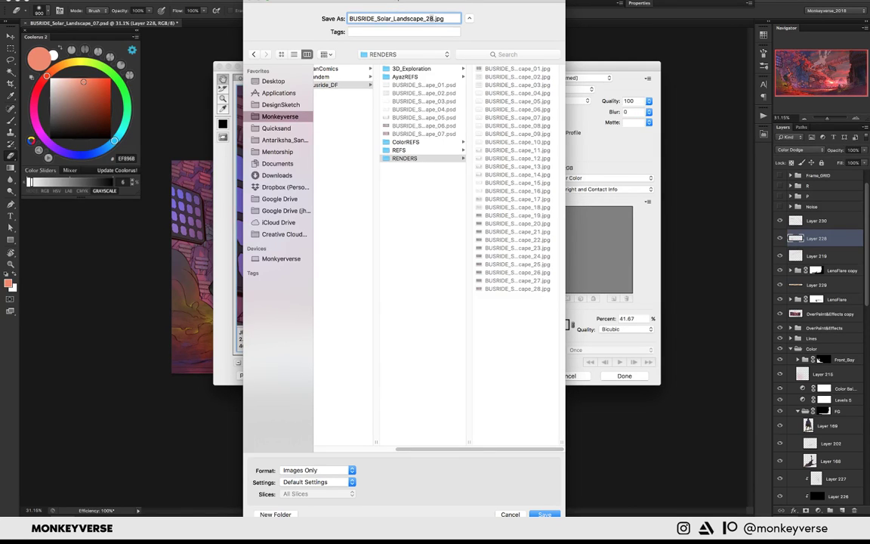
key(Return)
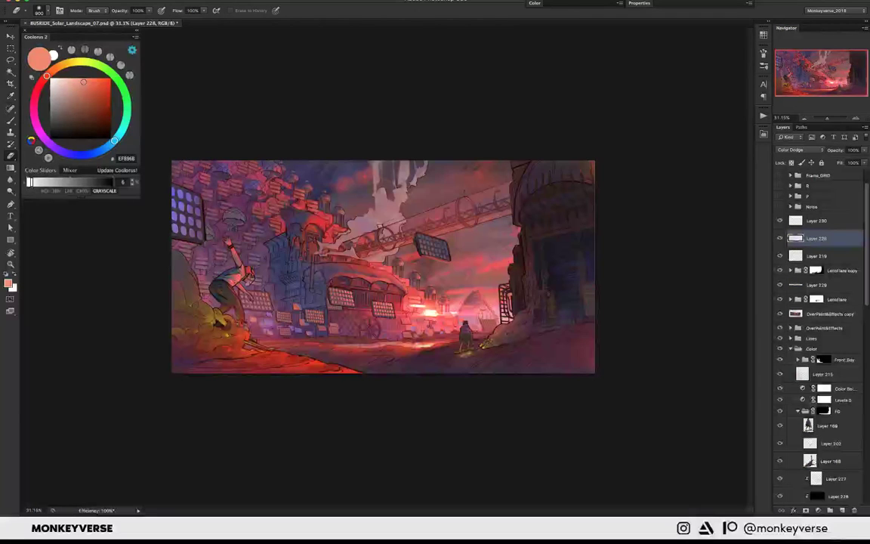
key(ctrl+s)
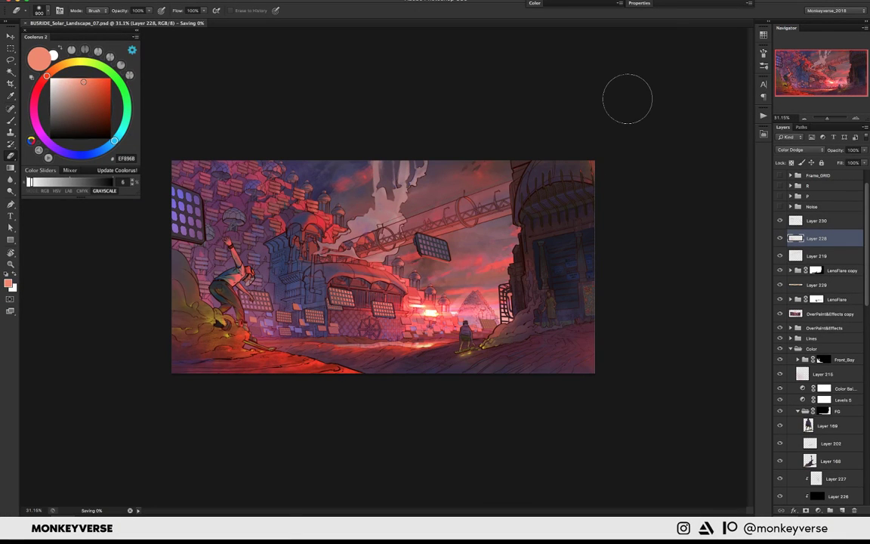